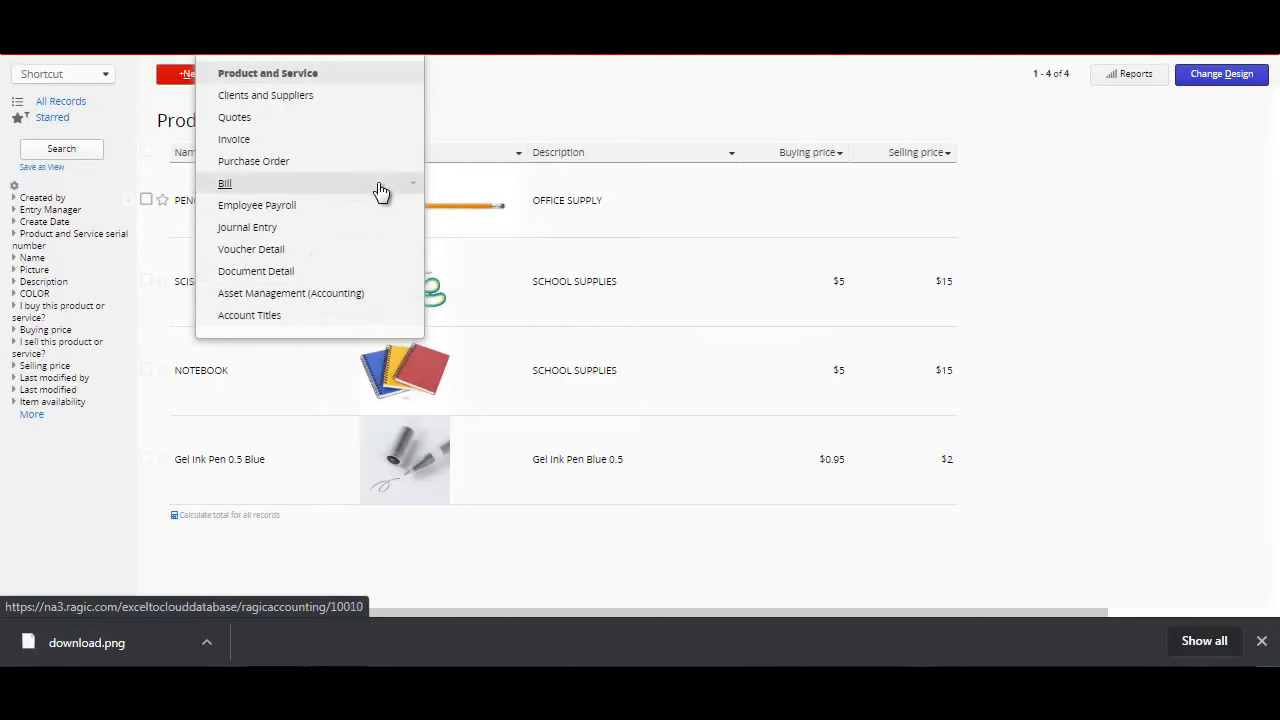
Step: View the PENCIL record in the Product and Service sheet with its picture enlarged, and return to the record list
mouse_move(255, 42)
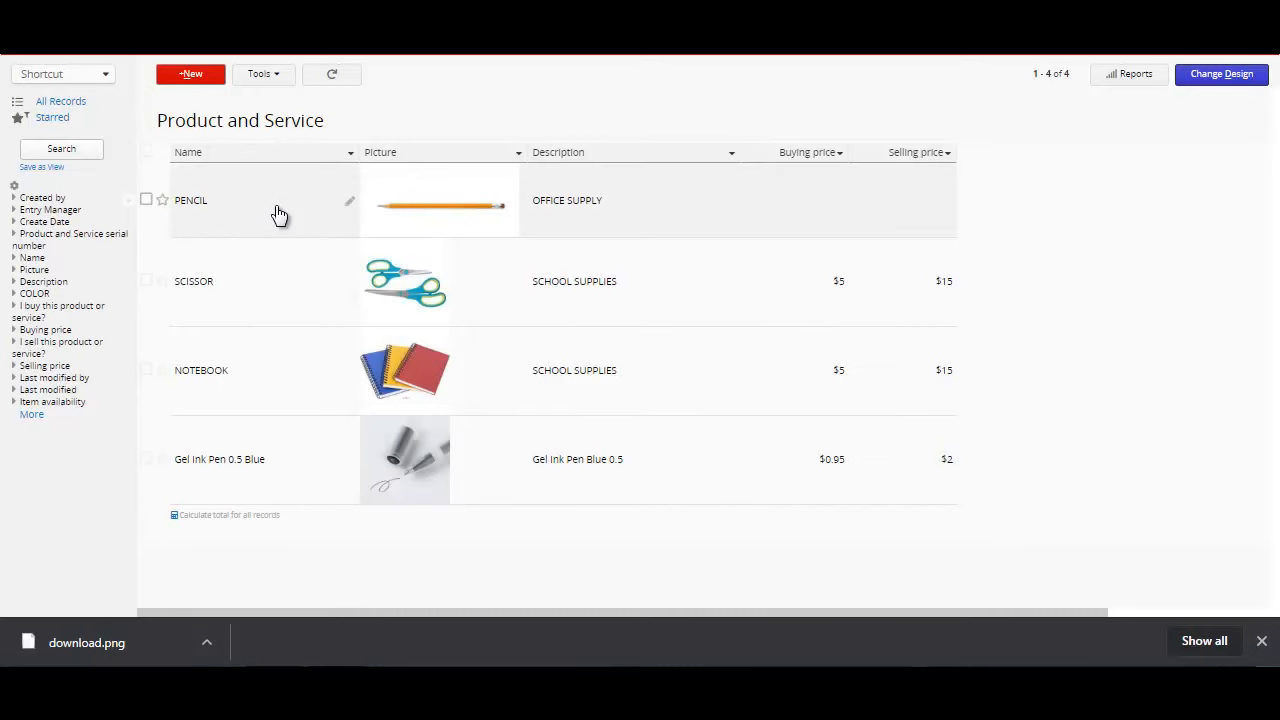
left_click(279, 215)
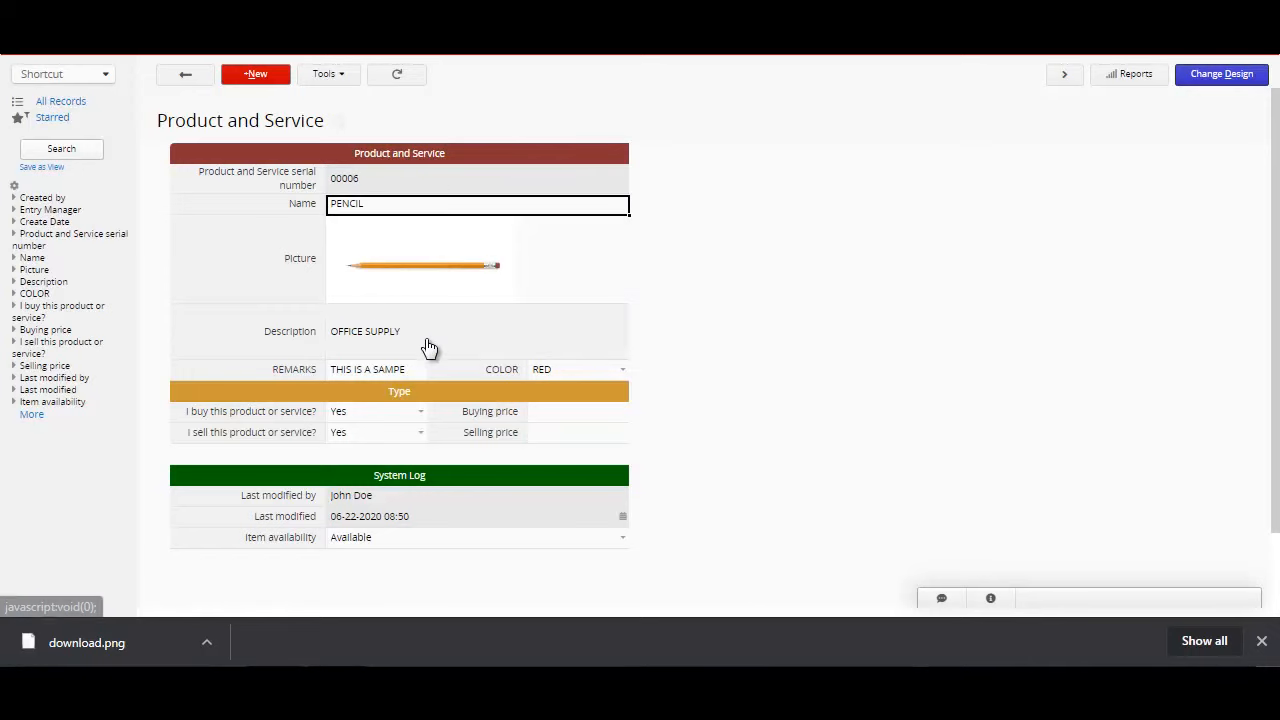
left_click(413, 270)
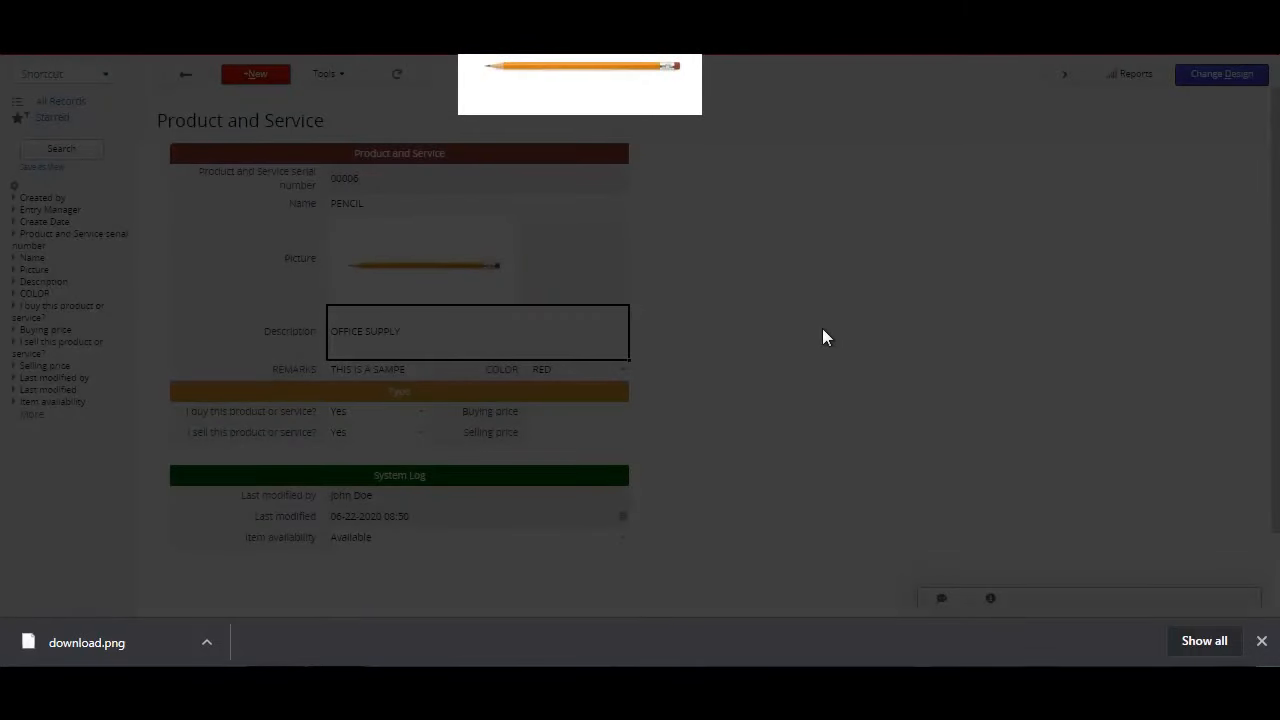
left_click(784, 452)
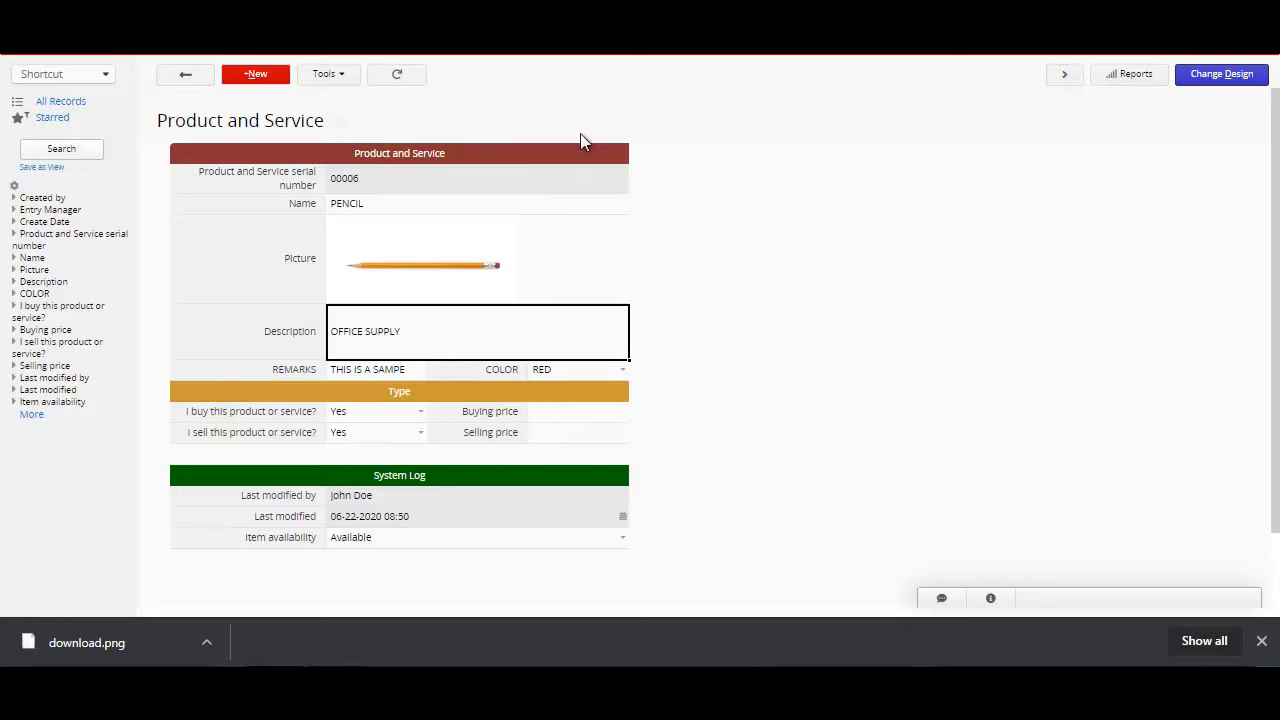
left_click(185, 77)
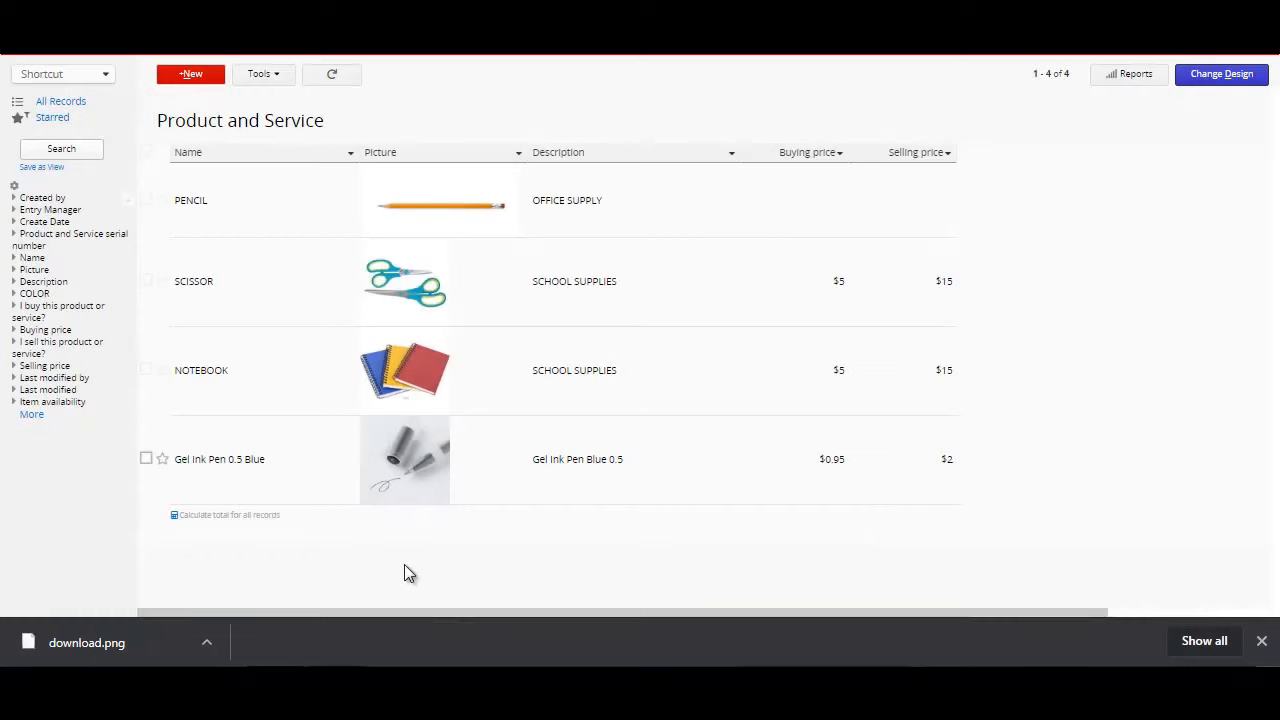
Step: Create a new Product and Service record with the name PENCIL
left_click(201, 79)
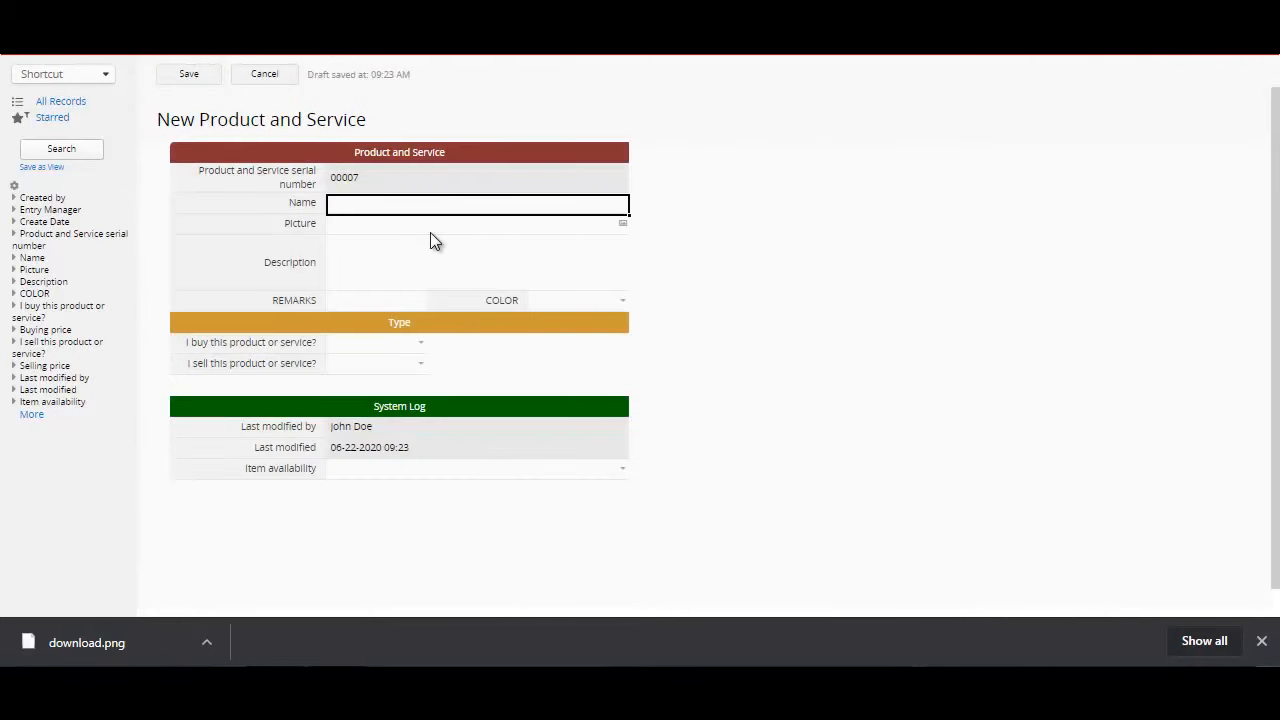
type("PEC")
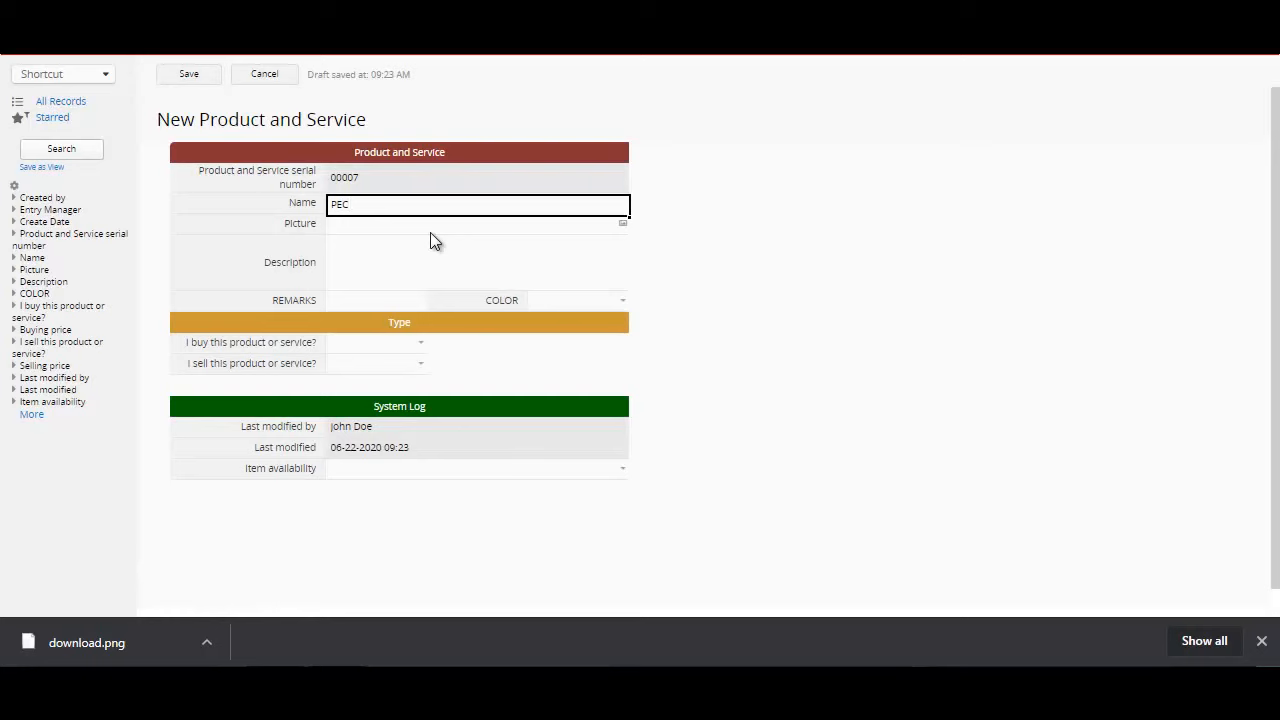
type("NCIL")
key("Tab")
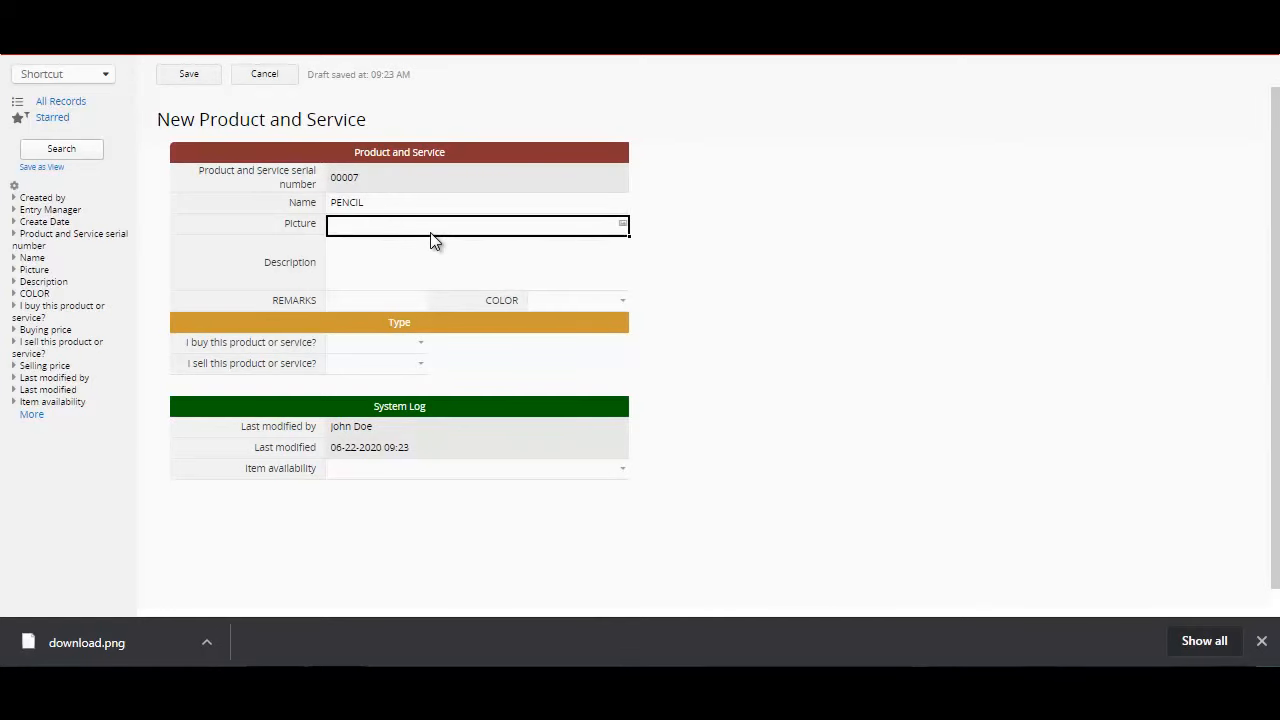
Step: Attach the image file "download" as the new record's picture and enter OFFICE SUPPLY as its description
left_click(623, 226)
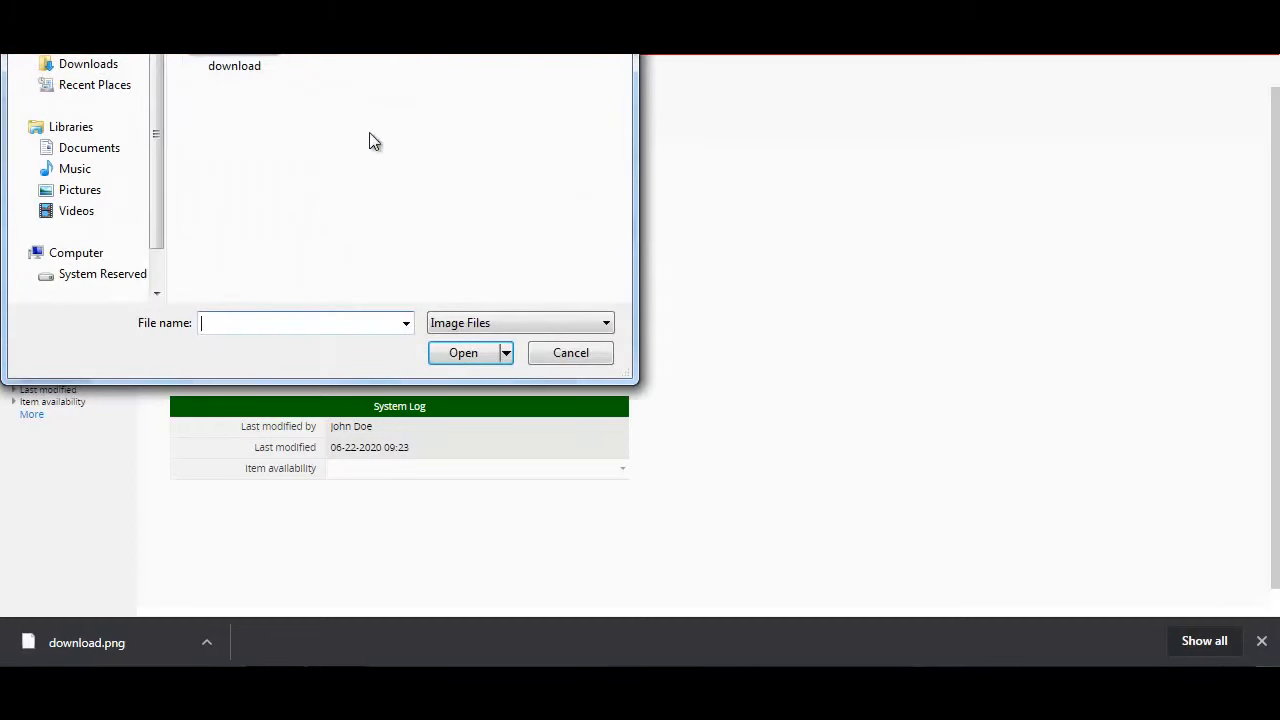
left_click(226, 64)
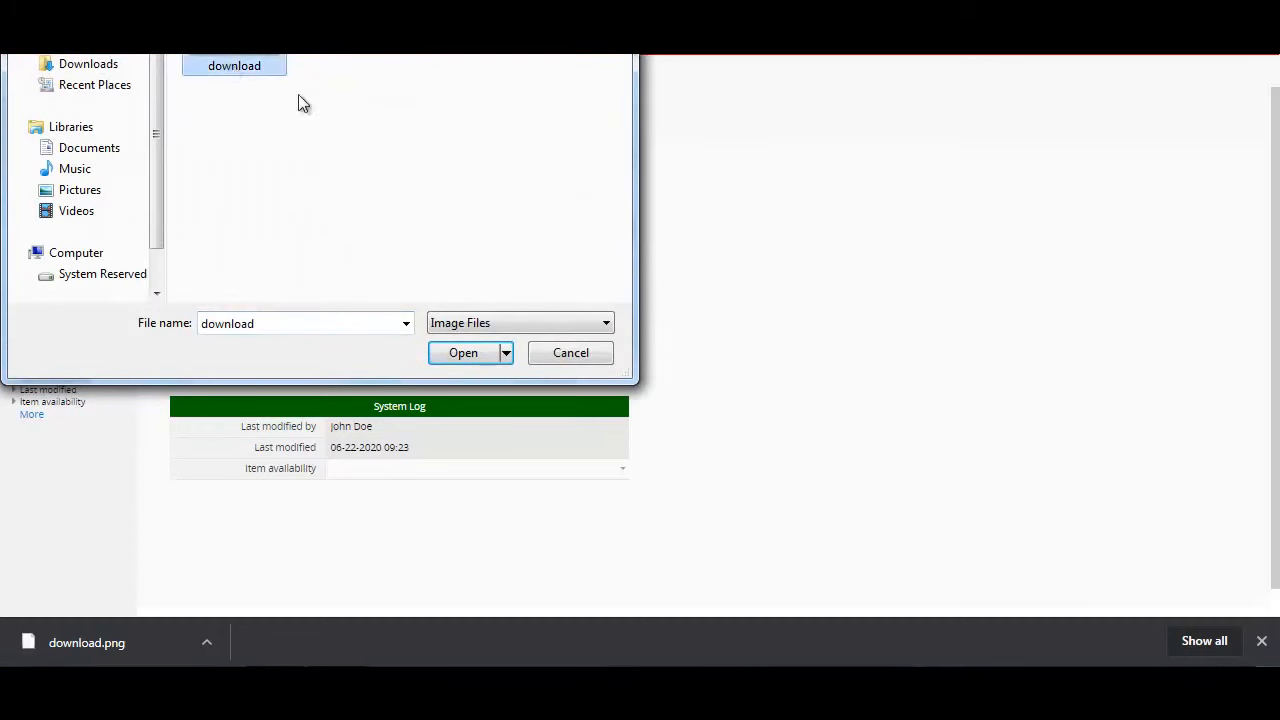
left_click(457, 355)
left_click(446, 334)
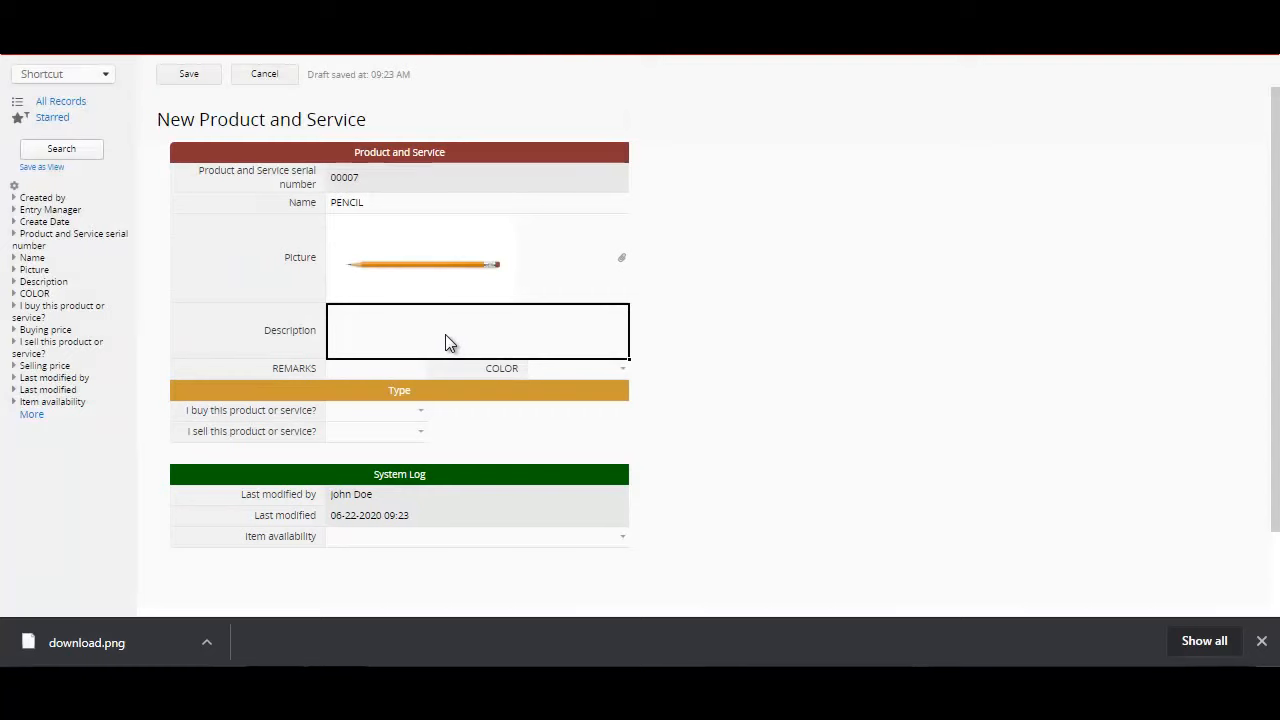
type("OFFI")
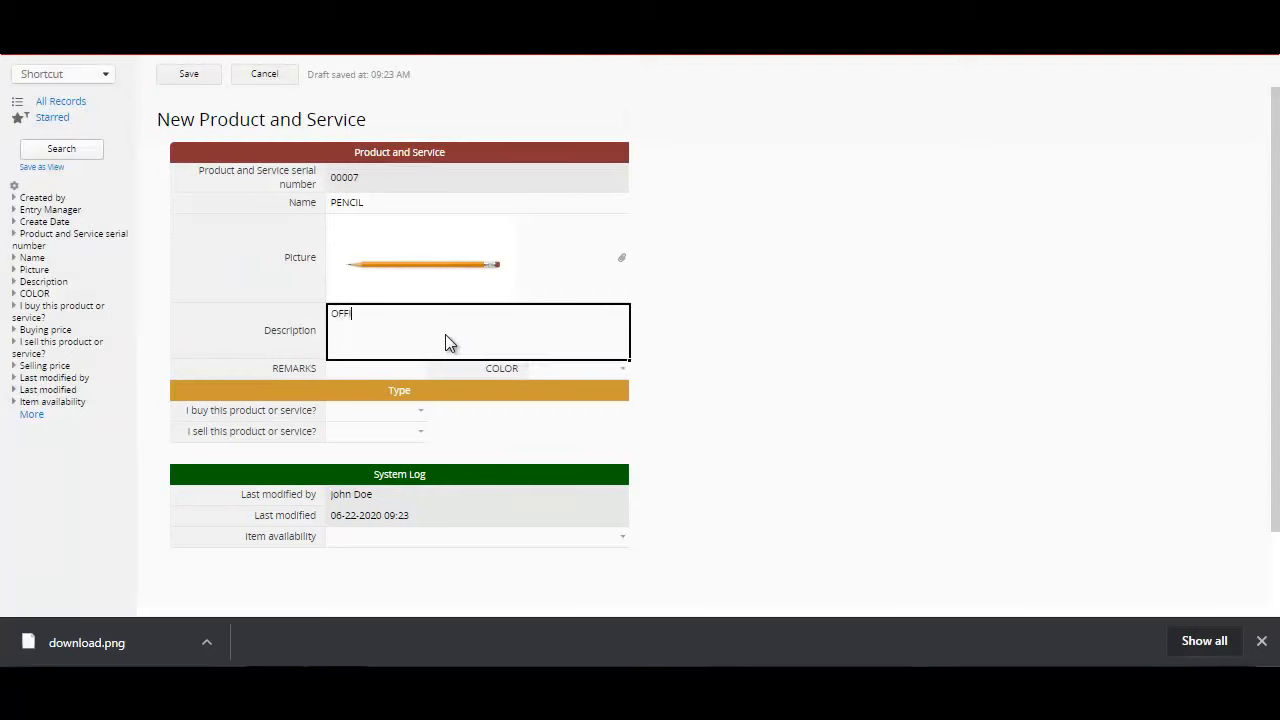
type("CE SUPPLY")
Step: Answer Yes for both buying and selling this product or service
left_click(368, 410)
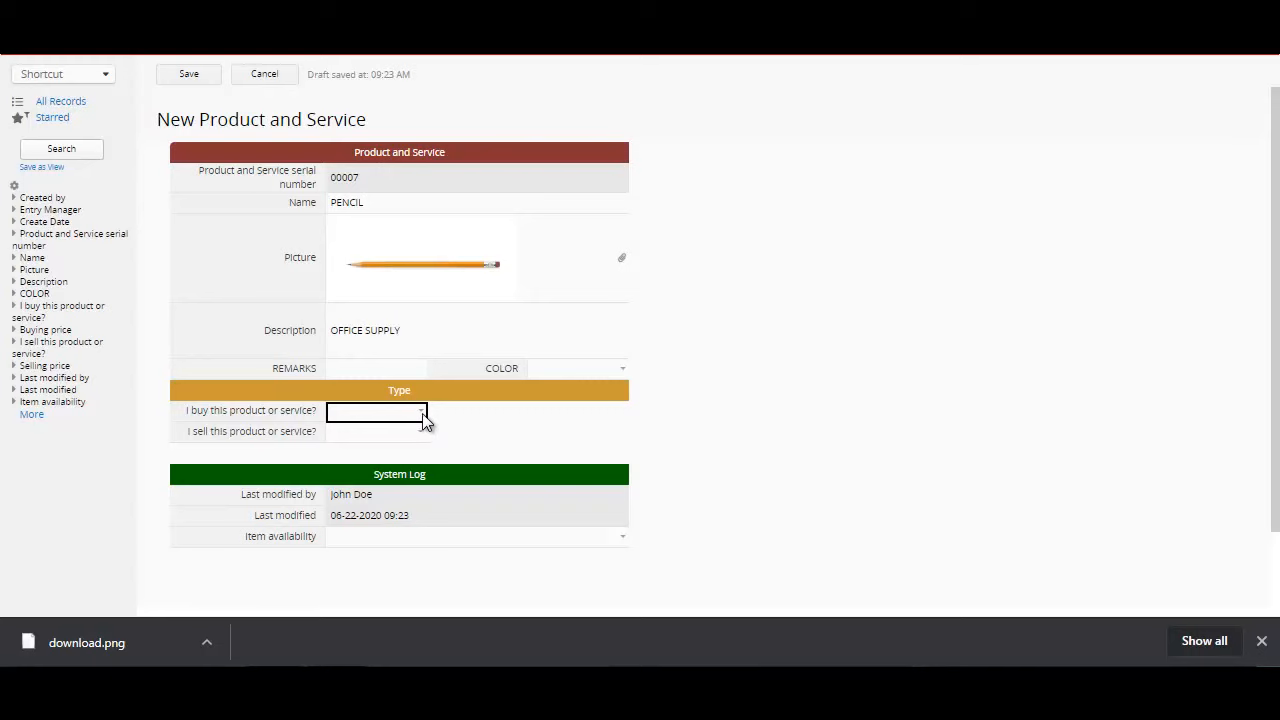
left_click(422, 420)
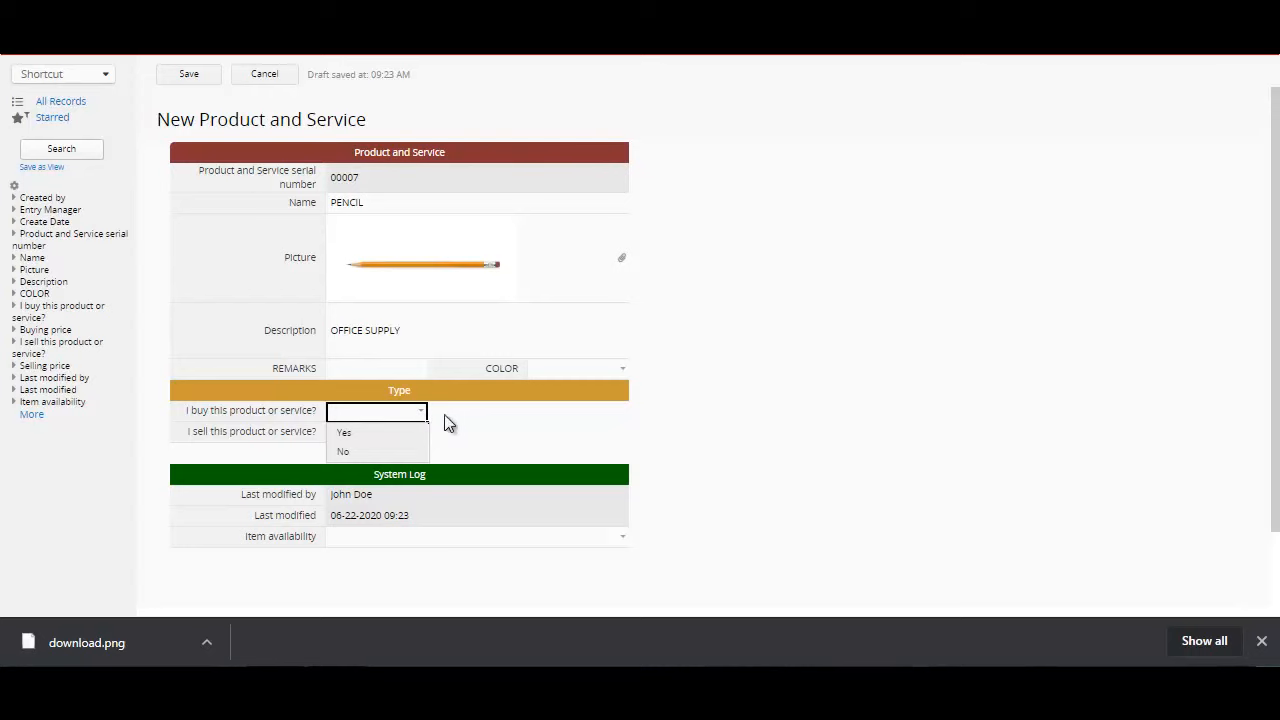
left_click(482, 423)
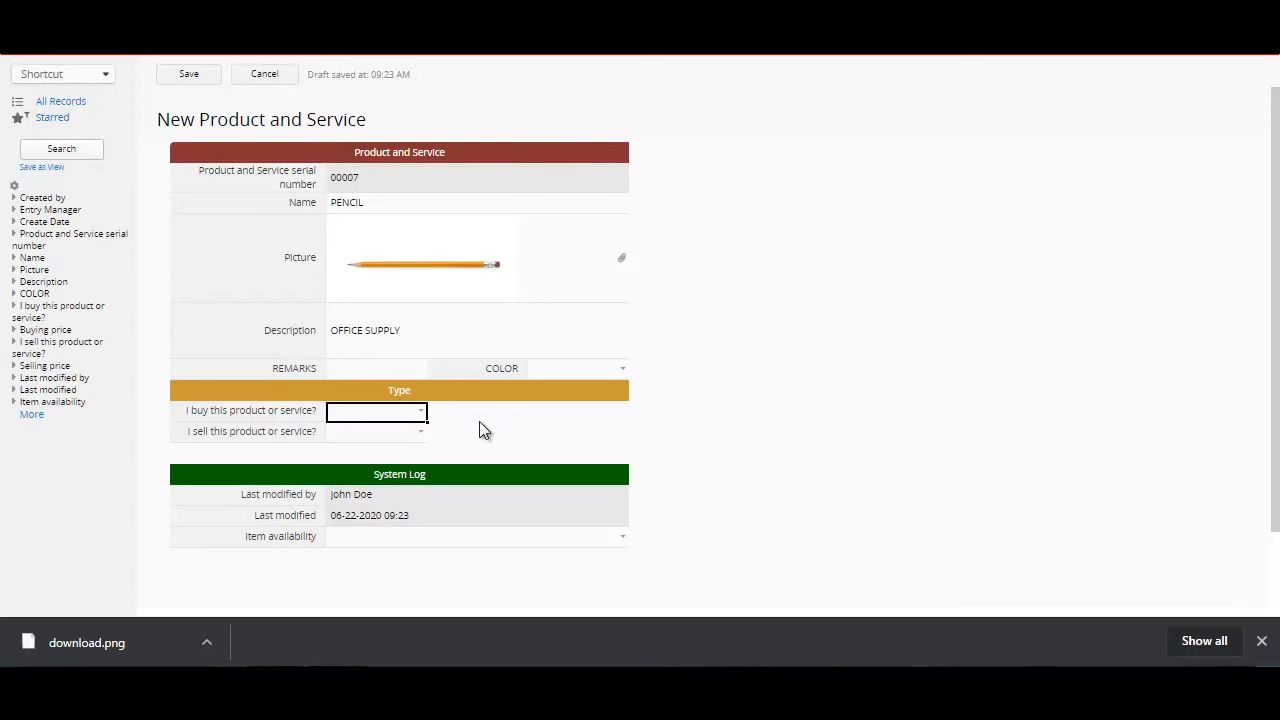
left_click(380, 414)
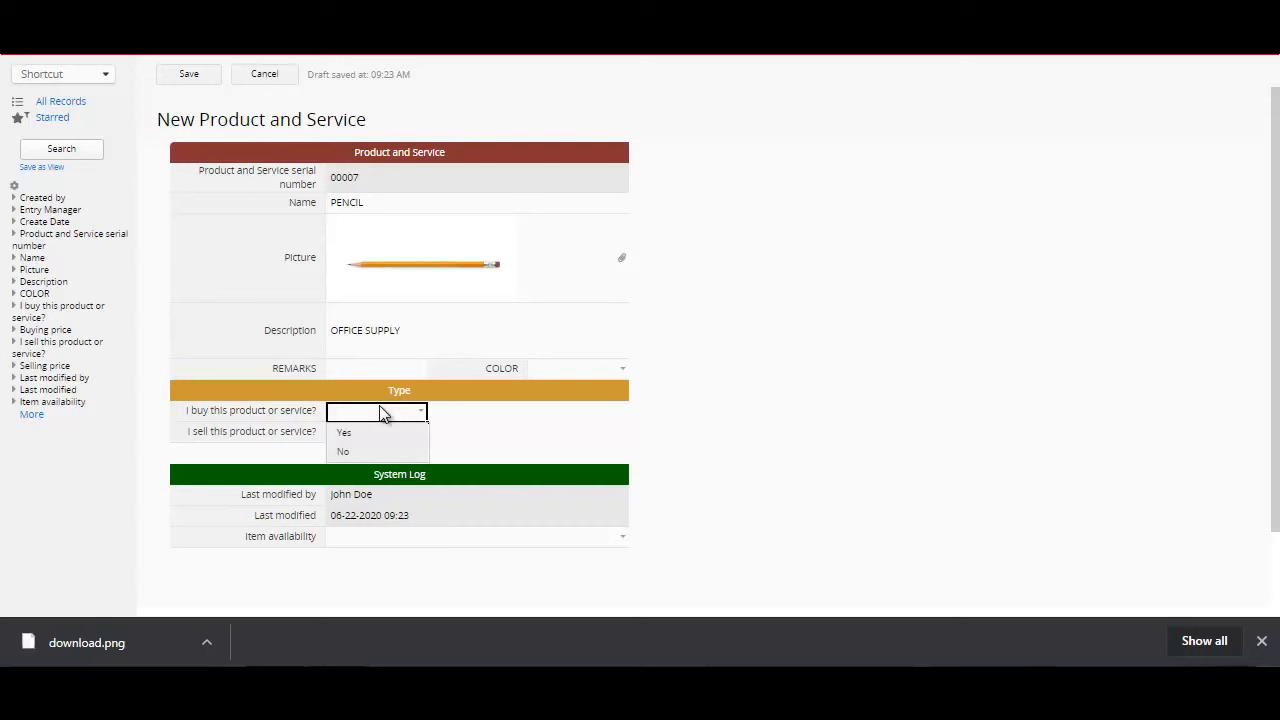
type("Y")
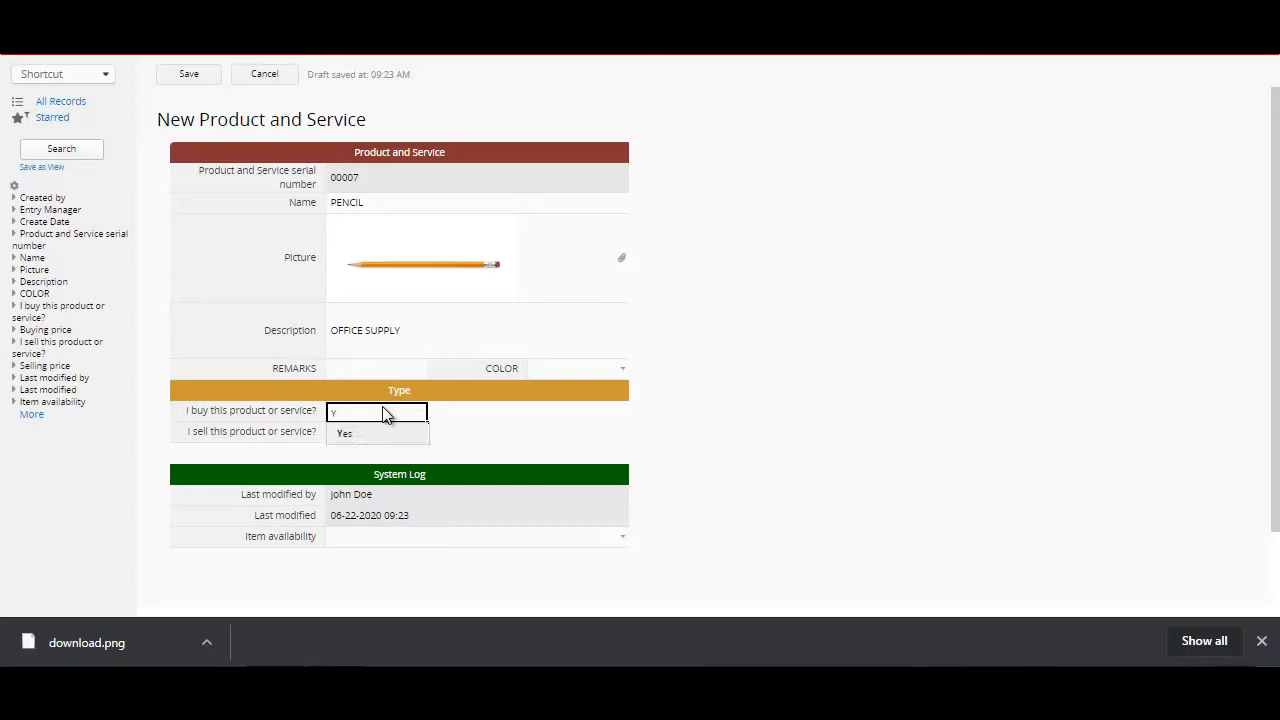
left_click(362, 436)
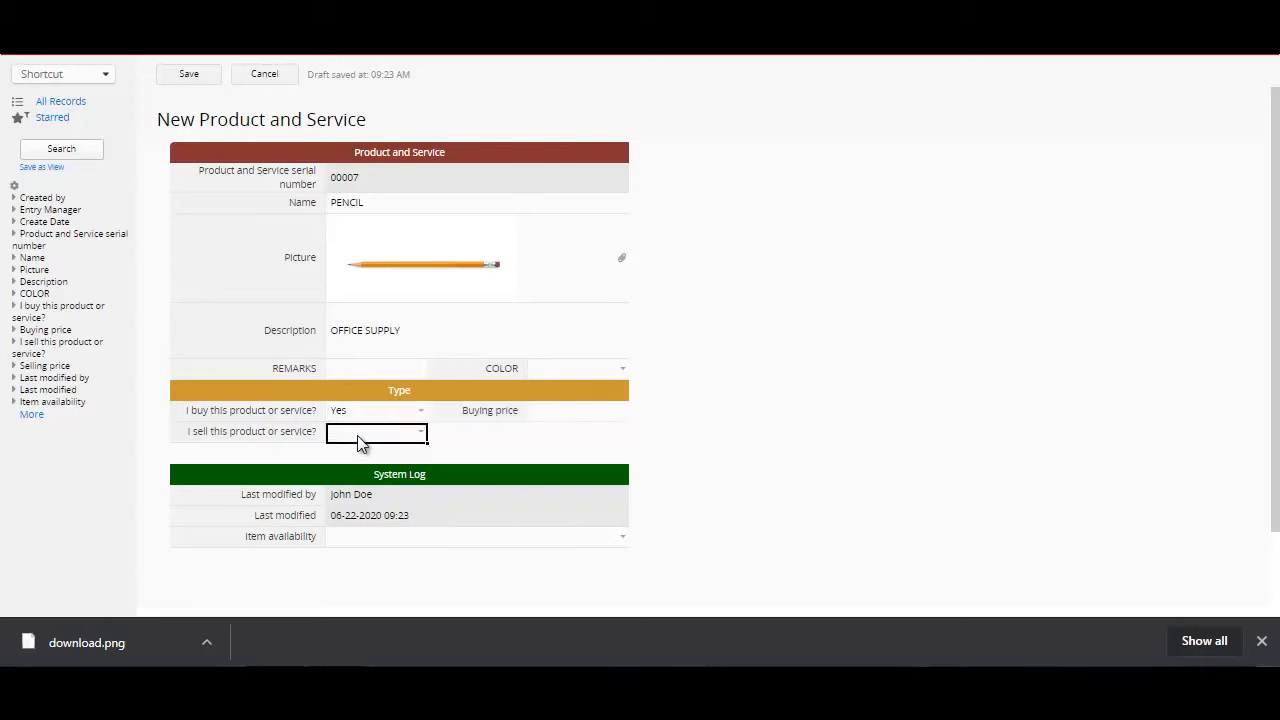
type("Y")
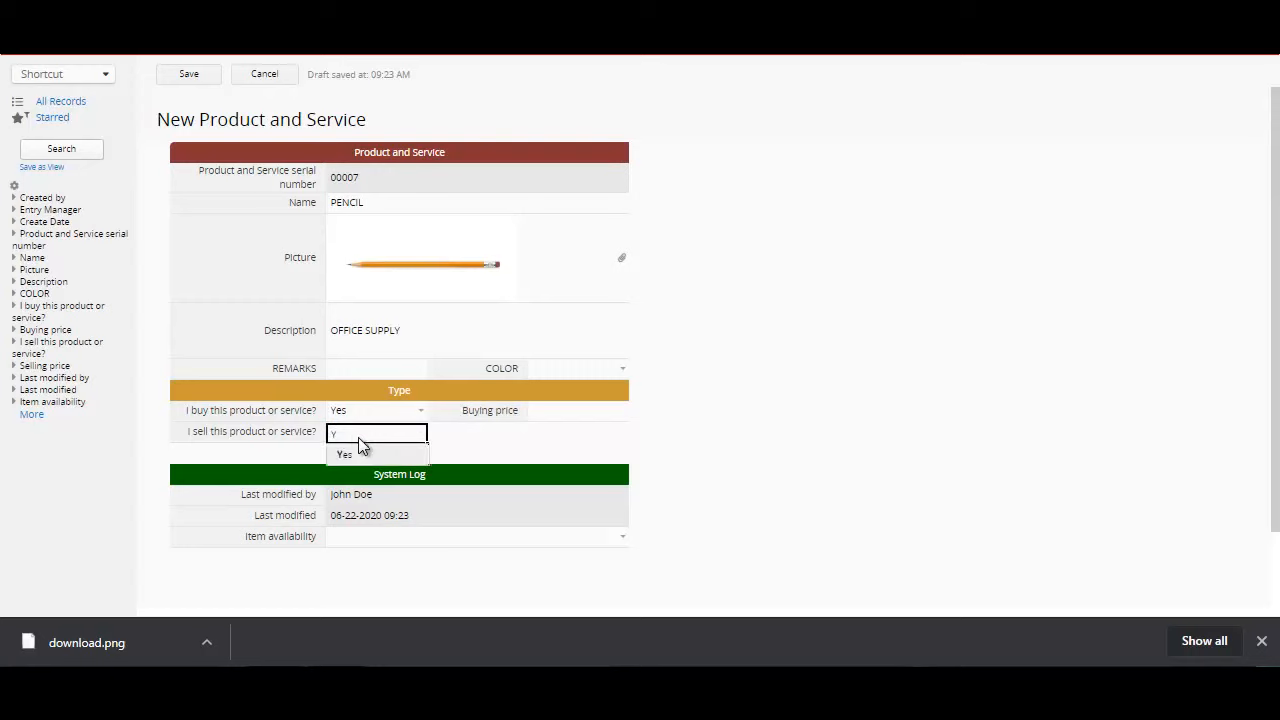
left_click(362, 455)
Step: Set the buying price to $2 and the selling price to $6
left_click(586, 416)
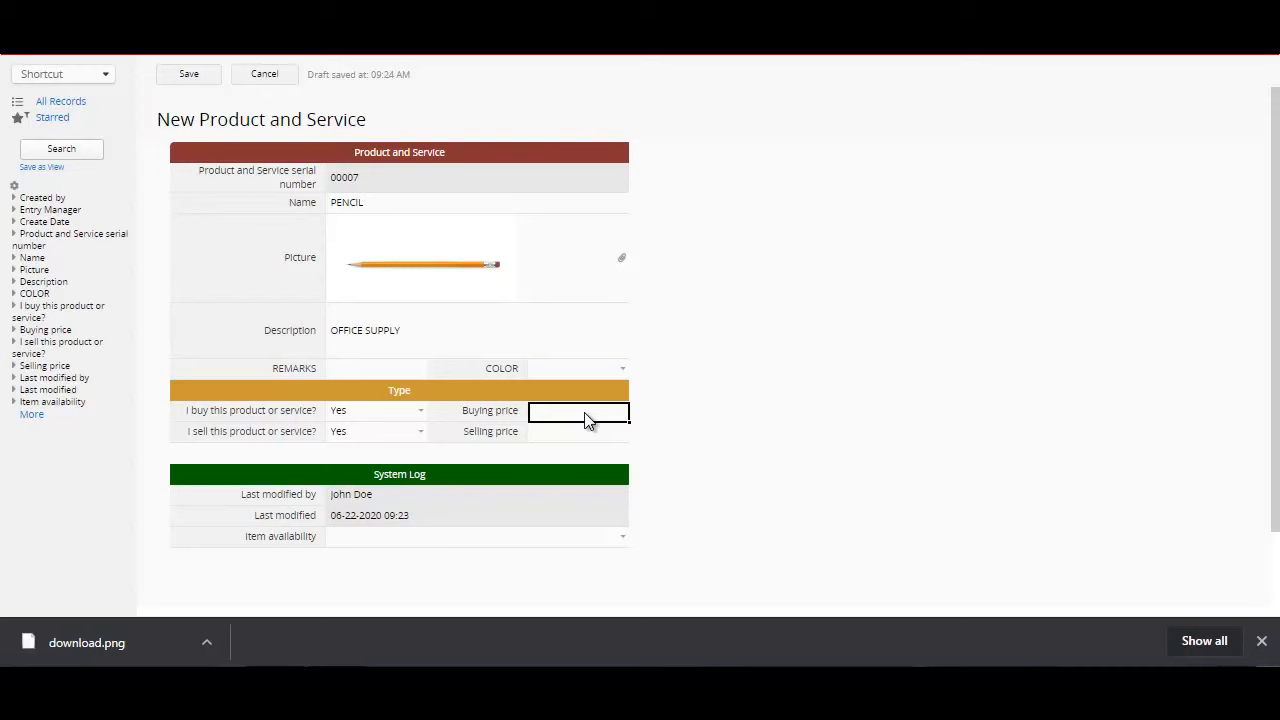
type("2")
left_click(582, 436)
type("6")
Step: Set the item availability to Available and save the new PENCIL record
left_click(467, 523)
left_click(472, 540)
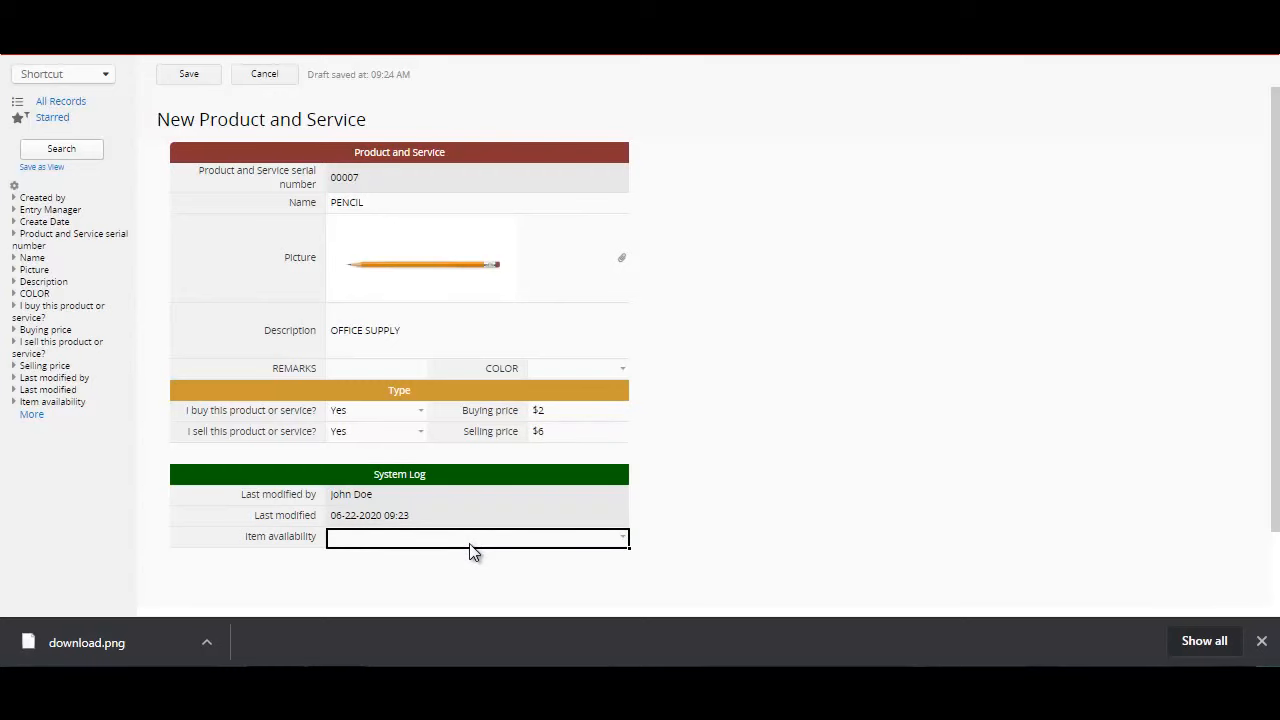
left_click(472, 552)
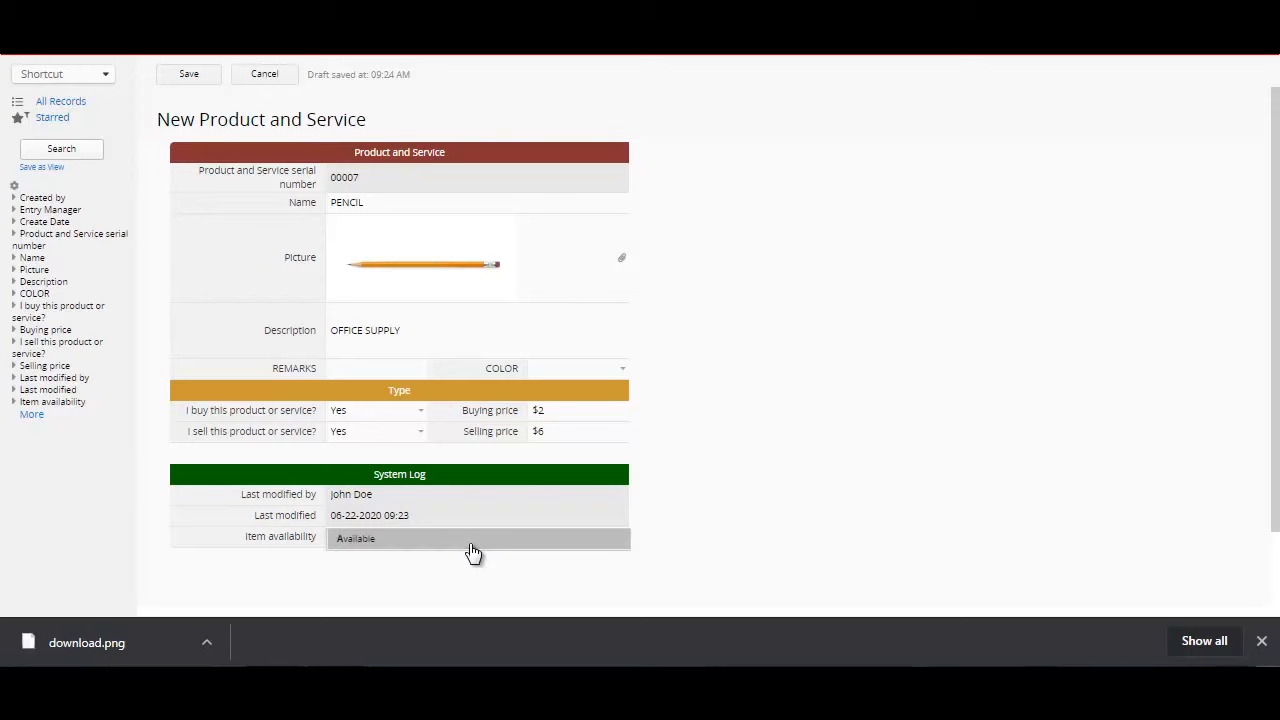
type("V")
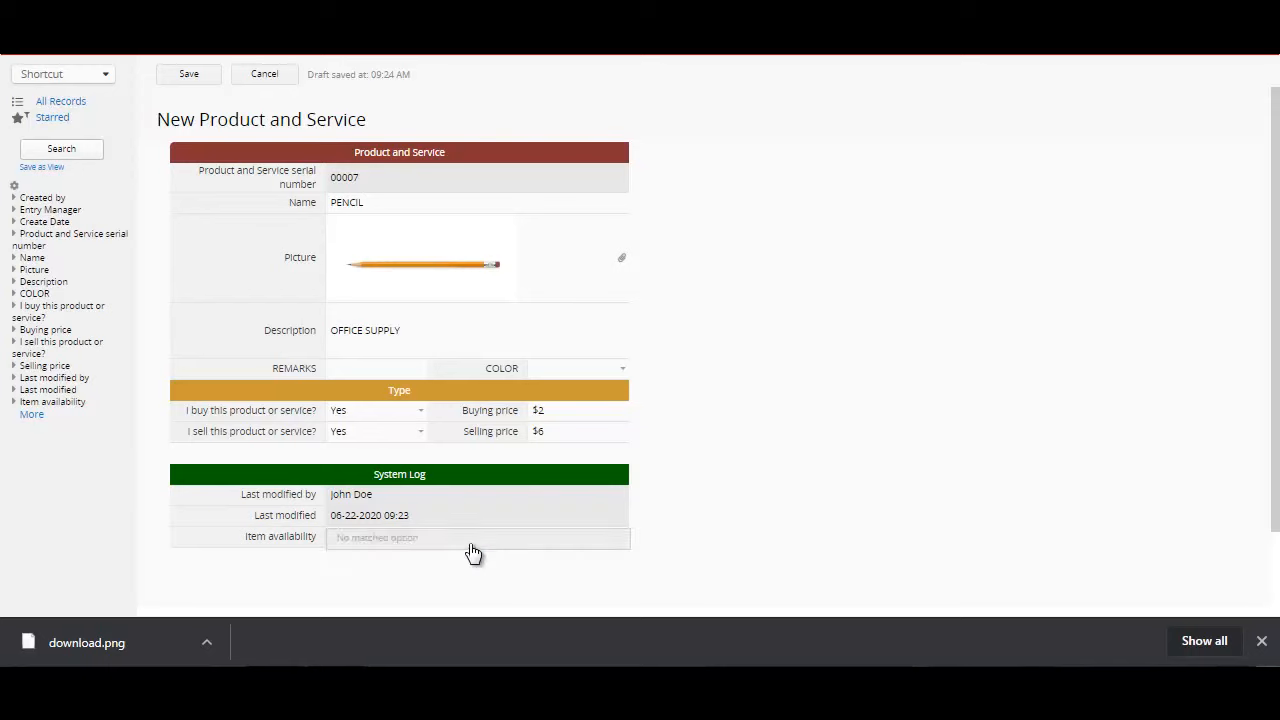
left_click(471, 547)
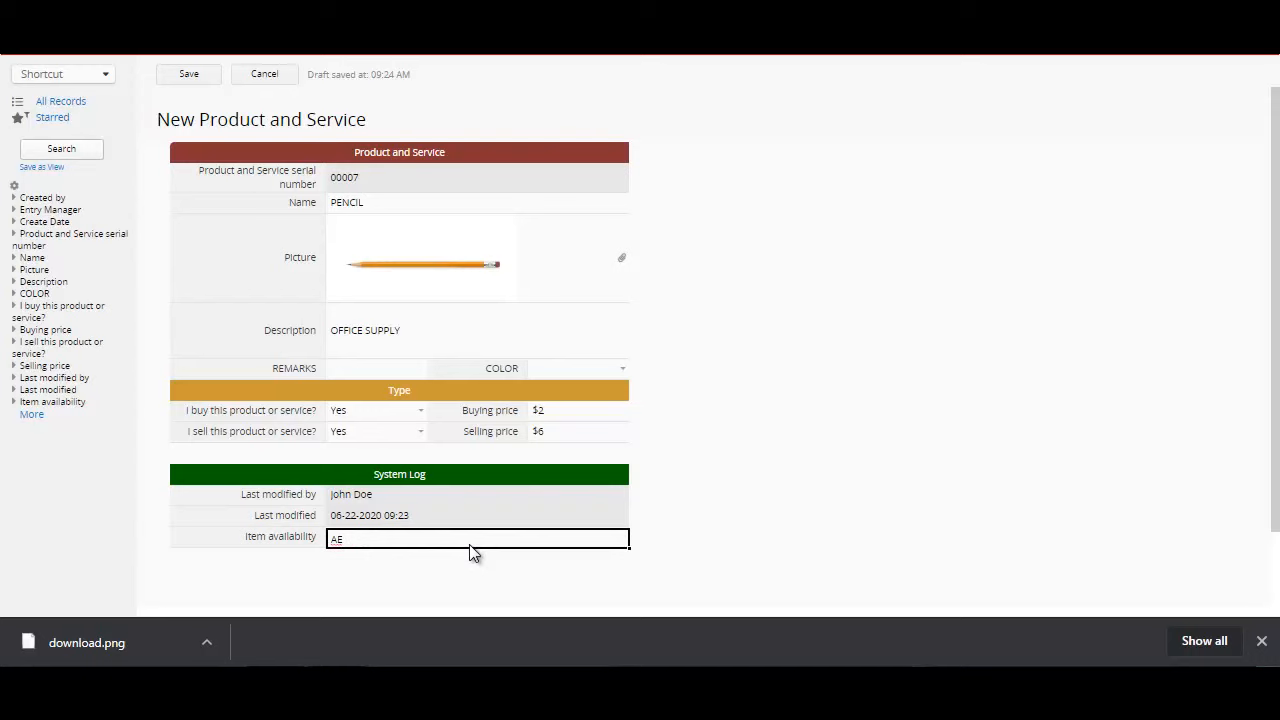
left_click(471, 547)
left_click(473, 556)
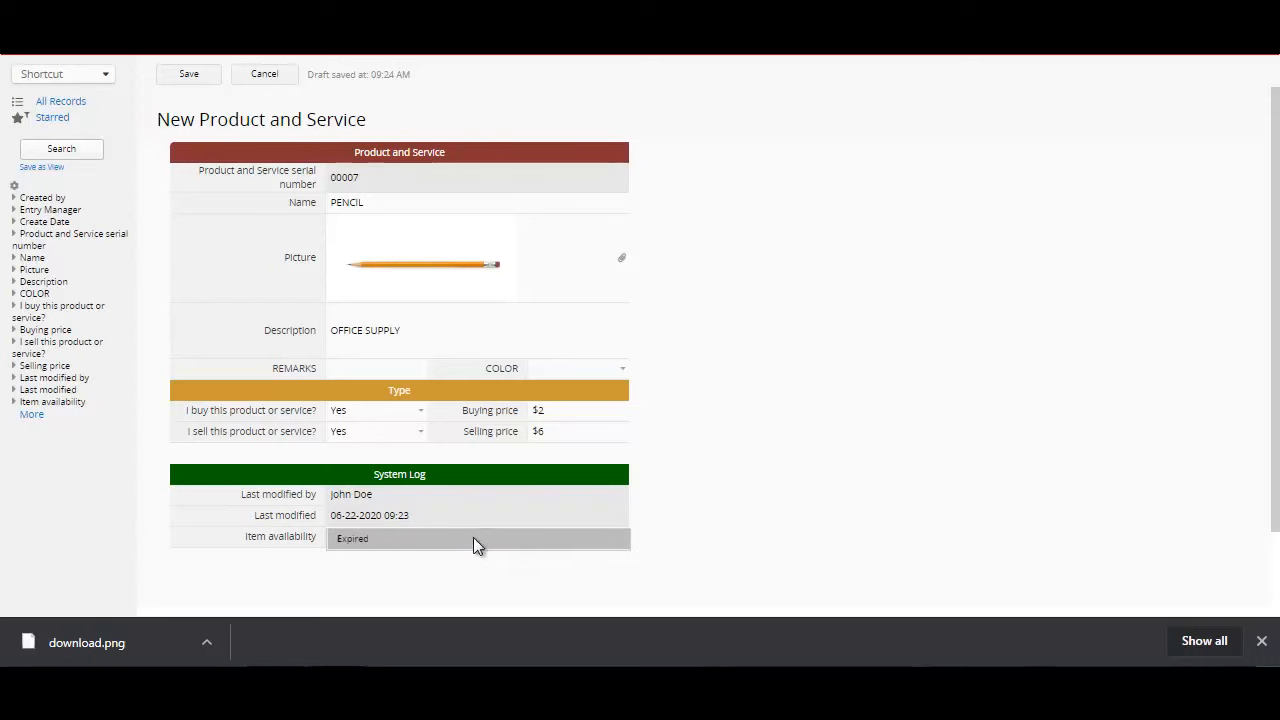
left_click(474, 543)
type("Available")
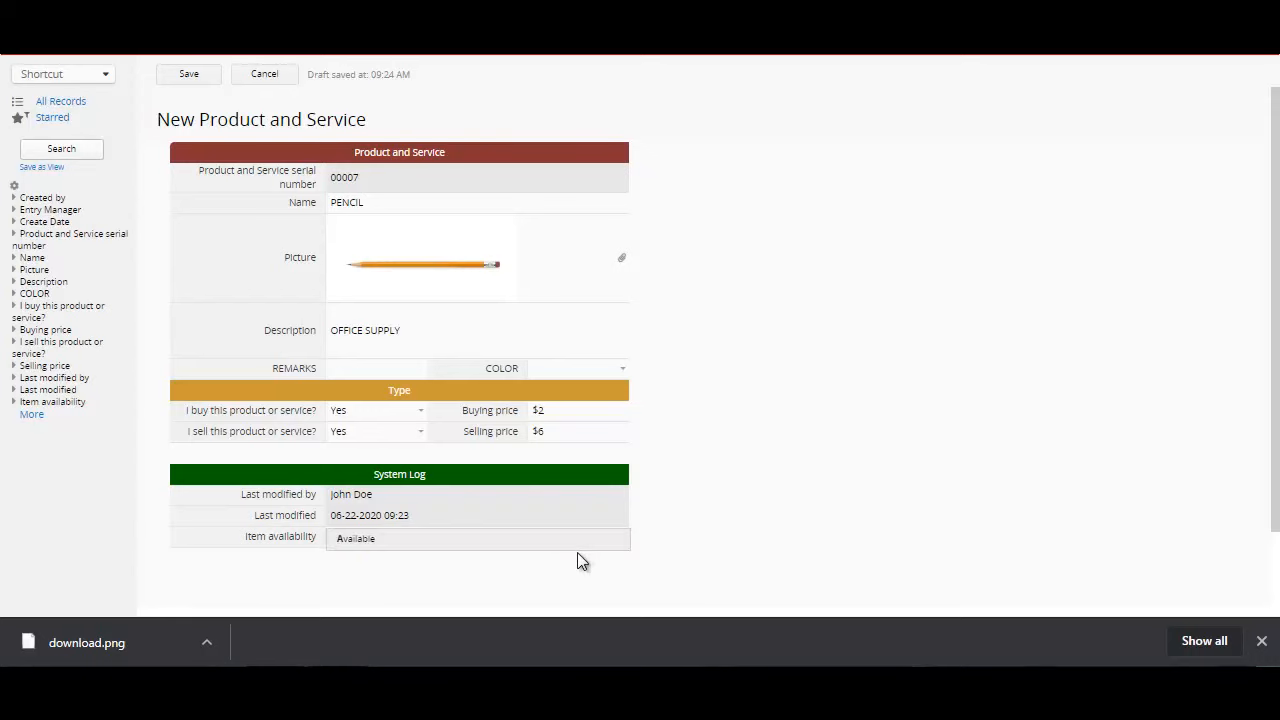
left_click(564, 536)
left_click(188, 77)
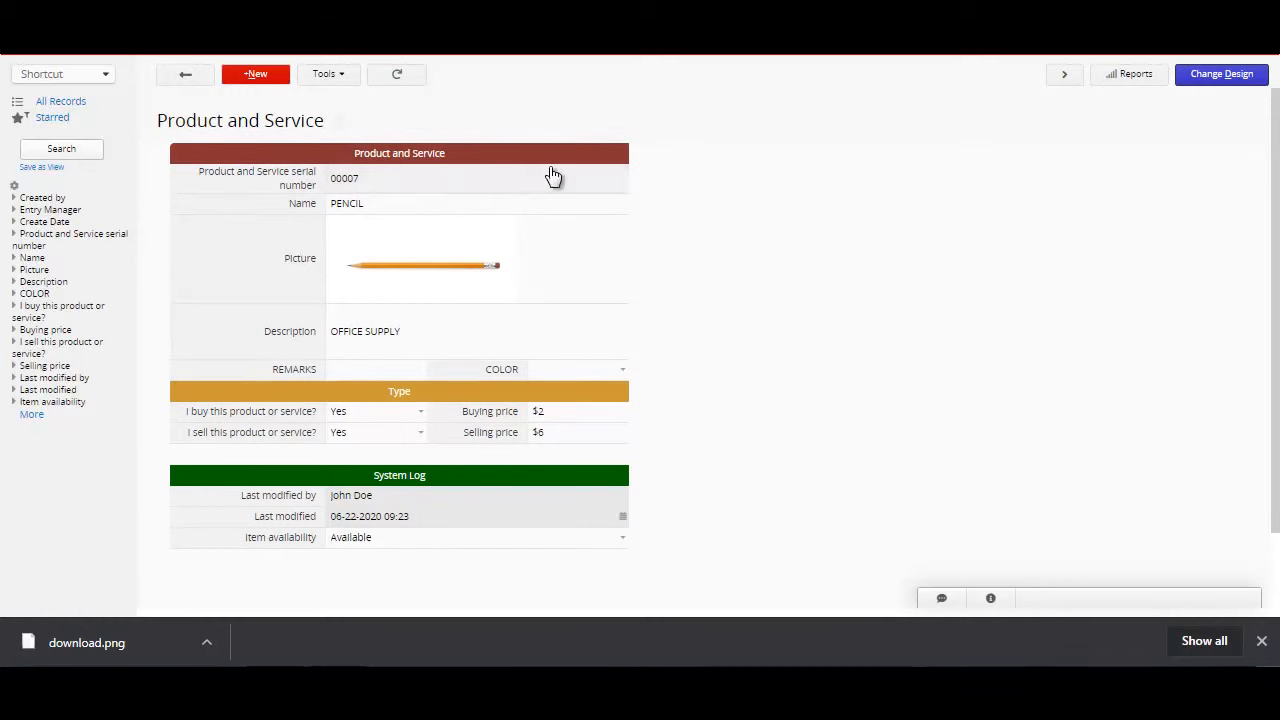
Step: Open the newly added $2 PENCIL record from the record list and delete the entry
left_click(187, 79)
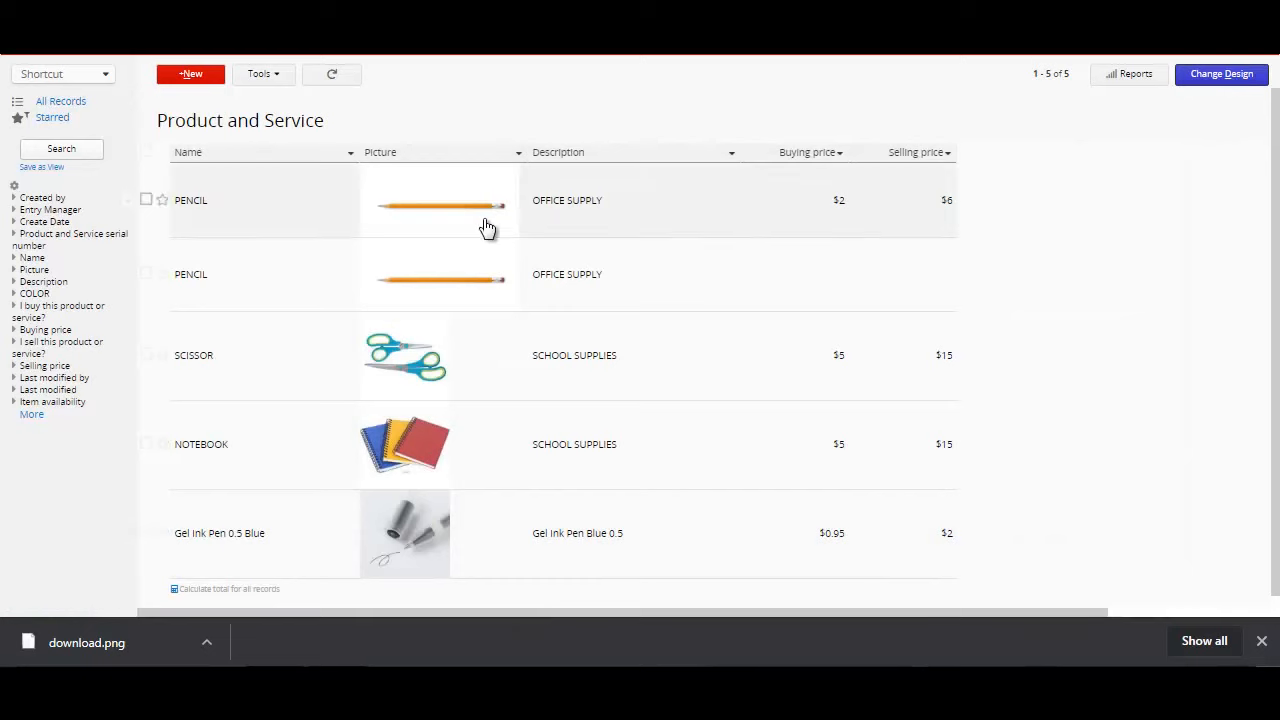
left_click(329, 220)
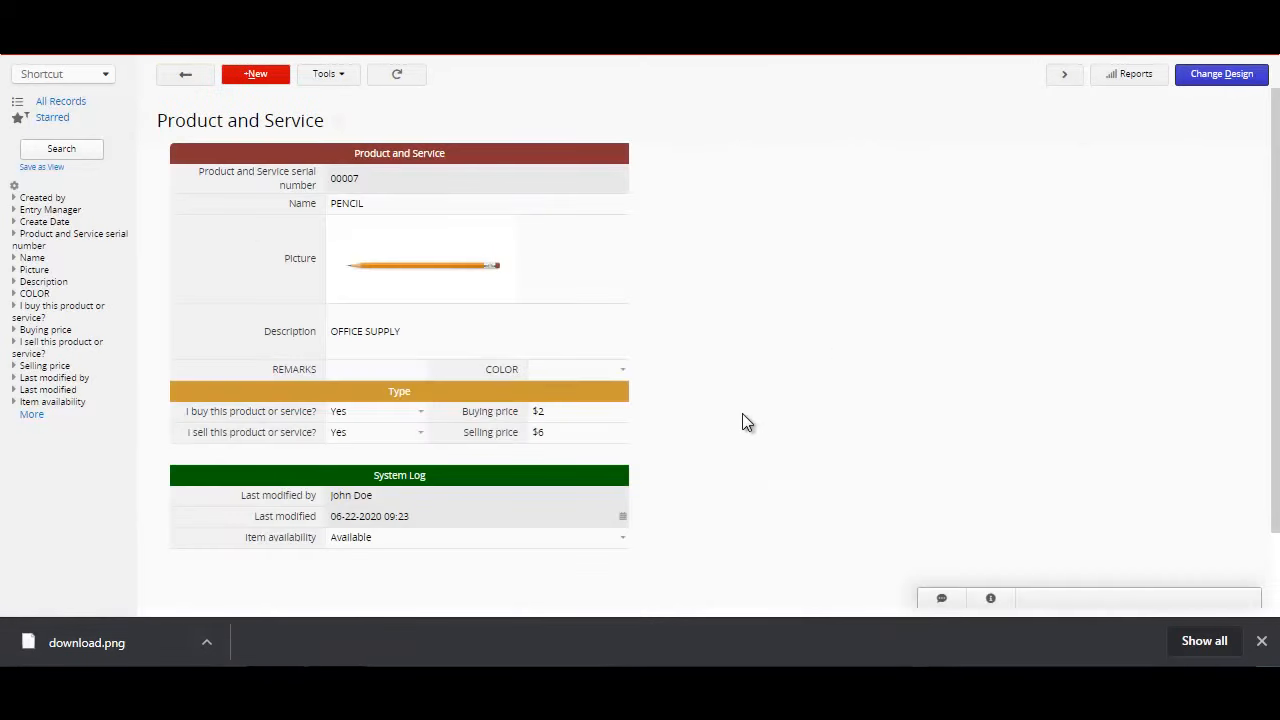
left_click(344, 80)
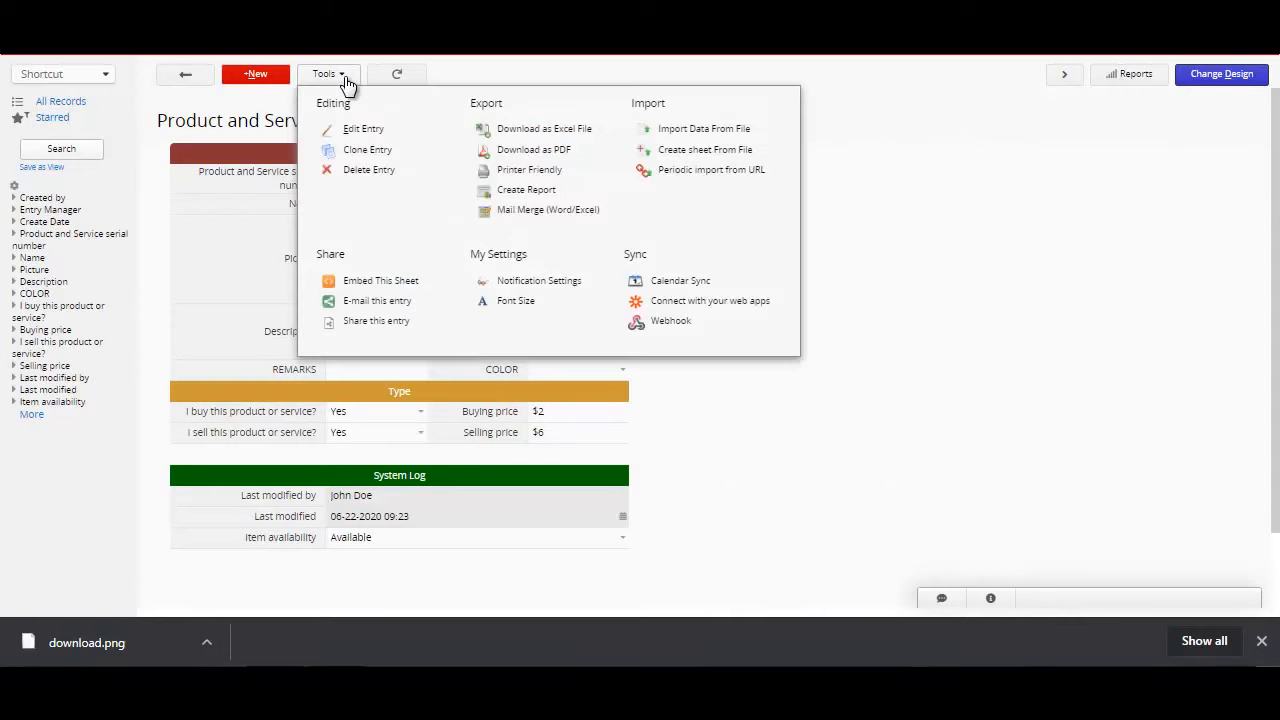
left_click(369, 170)
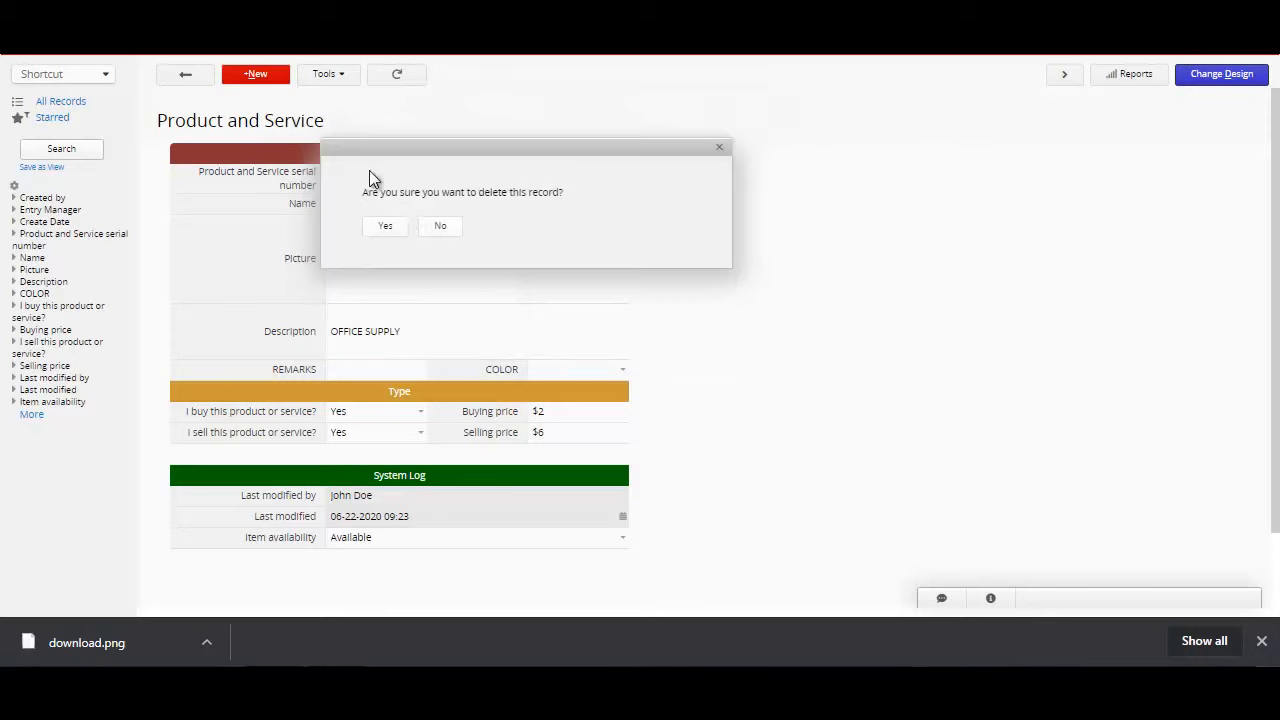
left_click(385, 228)
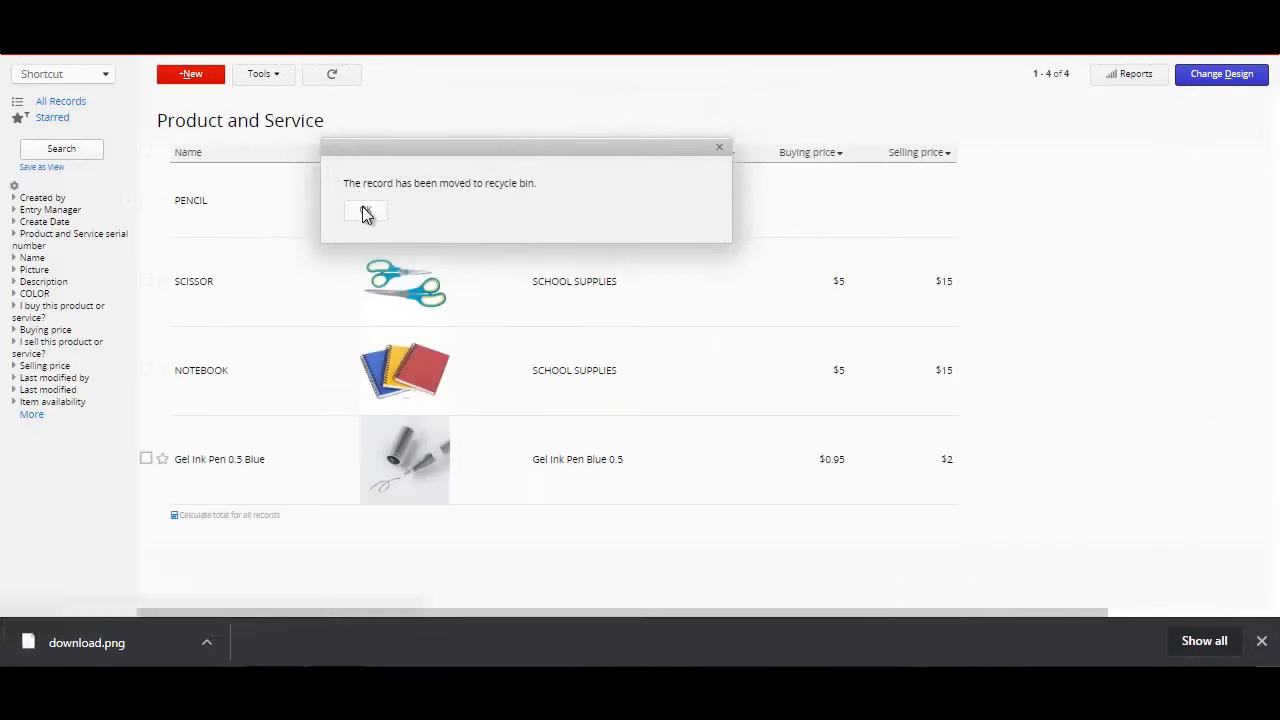
left_click(365, 212)
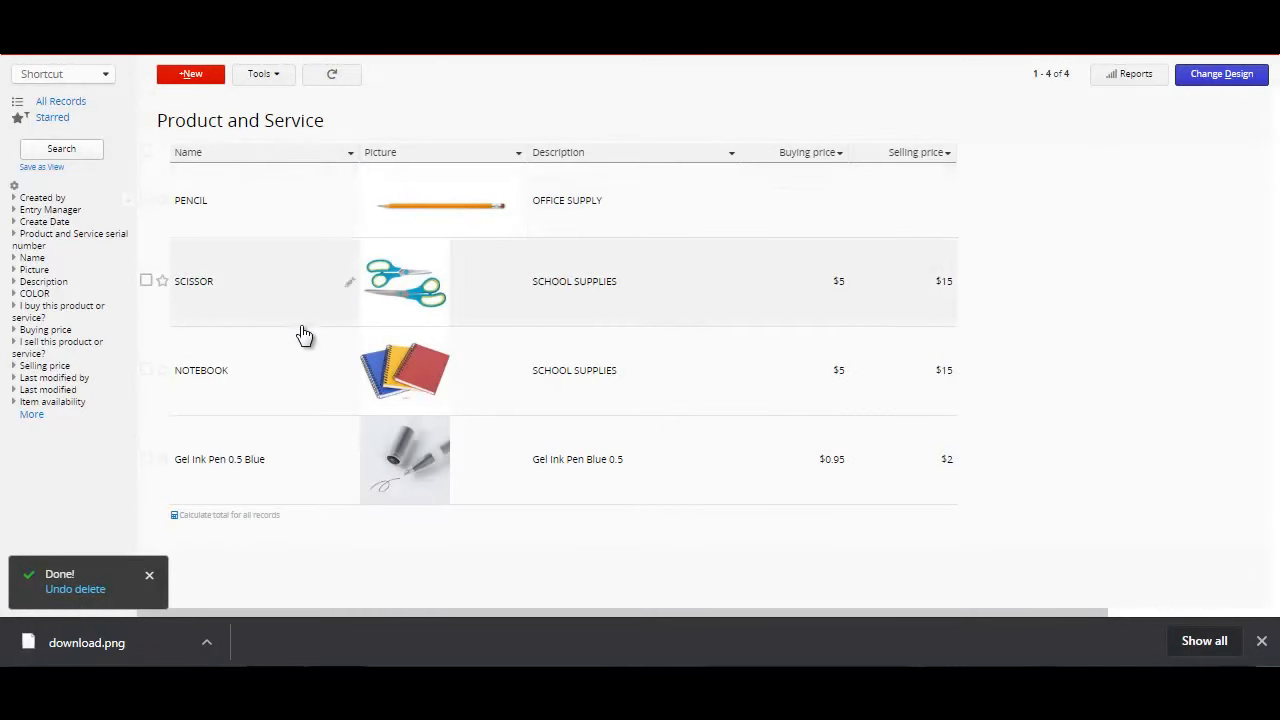
Step: Open the PENCIL record from the list and review the editing, export, import, share and sync tools available for the entry
left_click(278, 215)
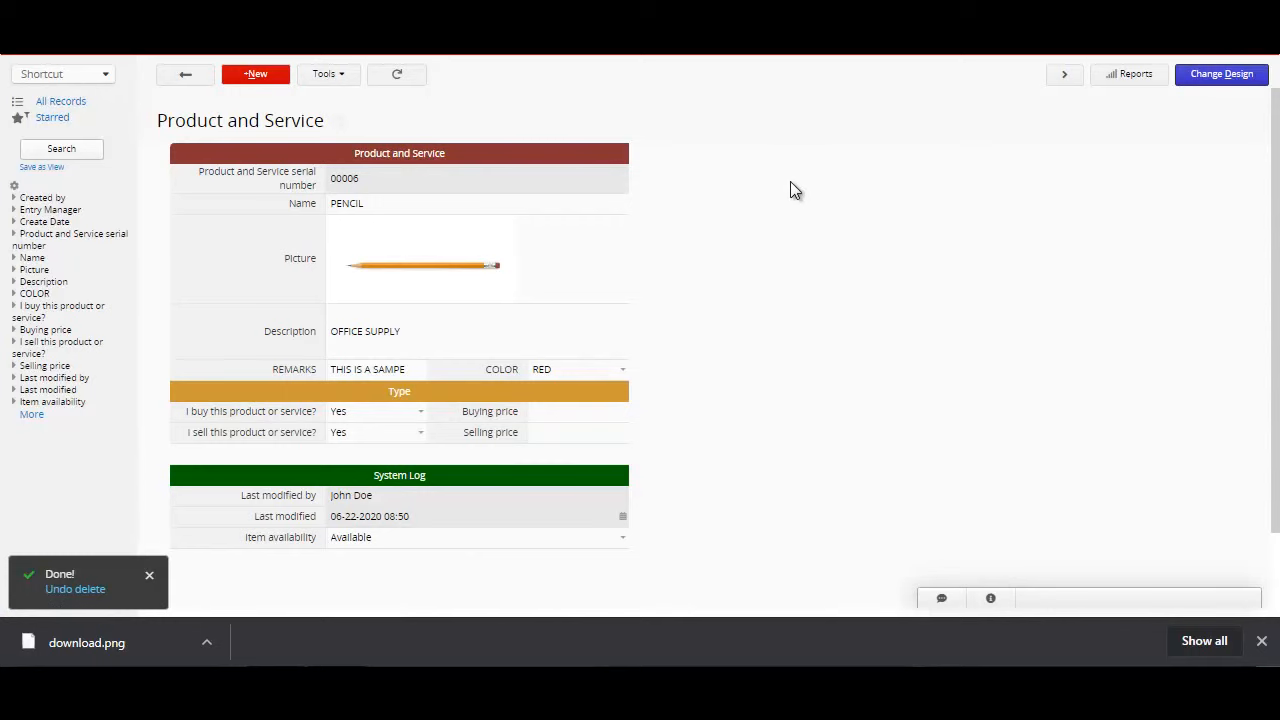
left_click(346, 82)
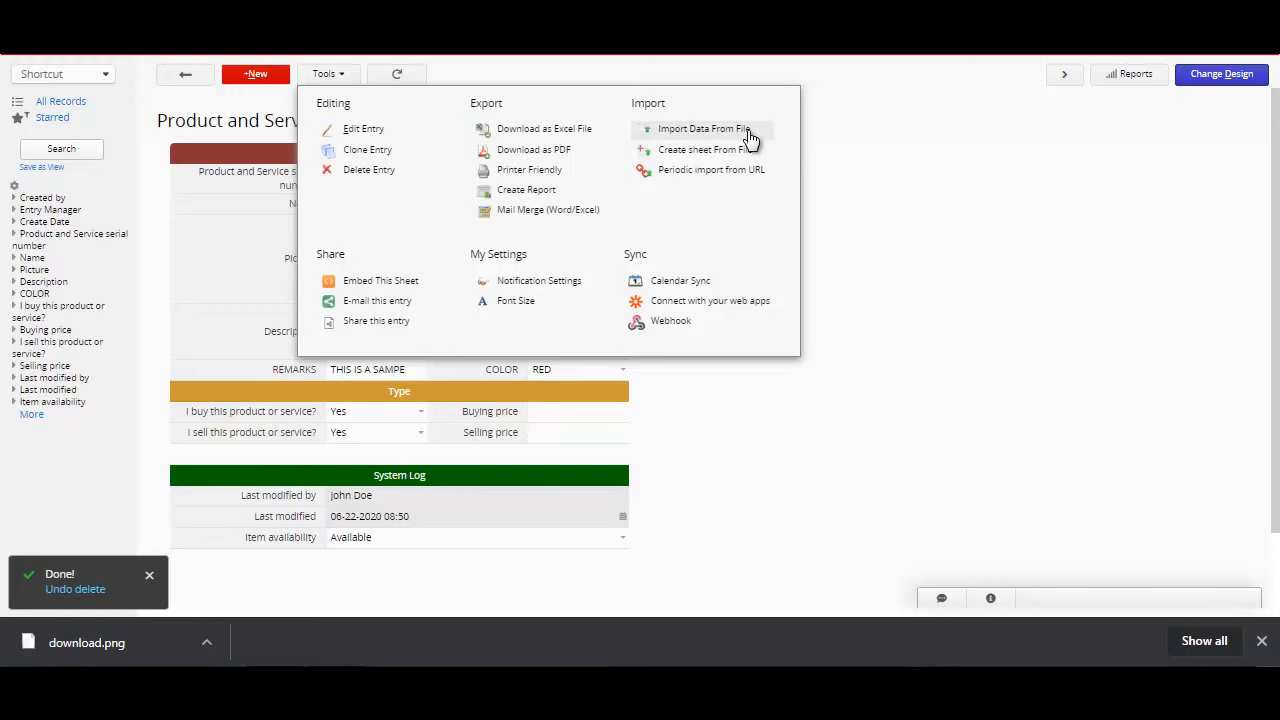
left_click(866, 265)
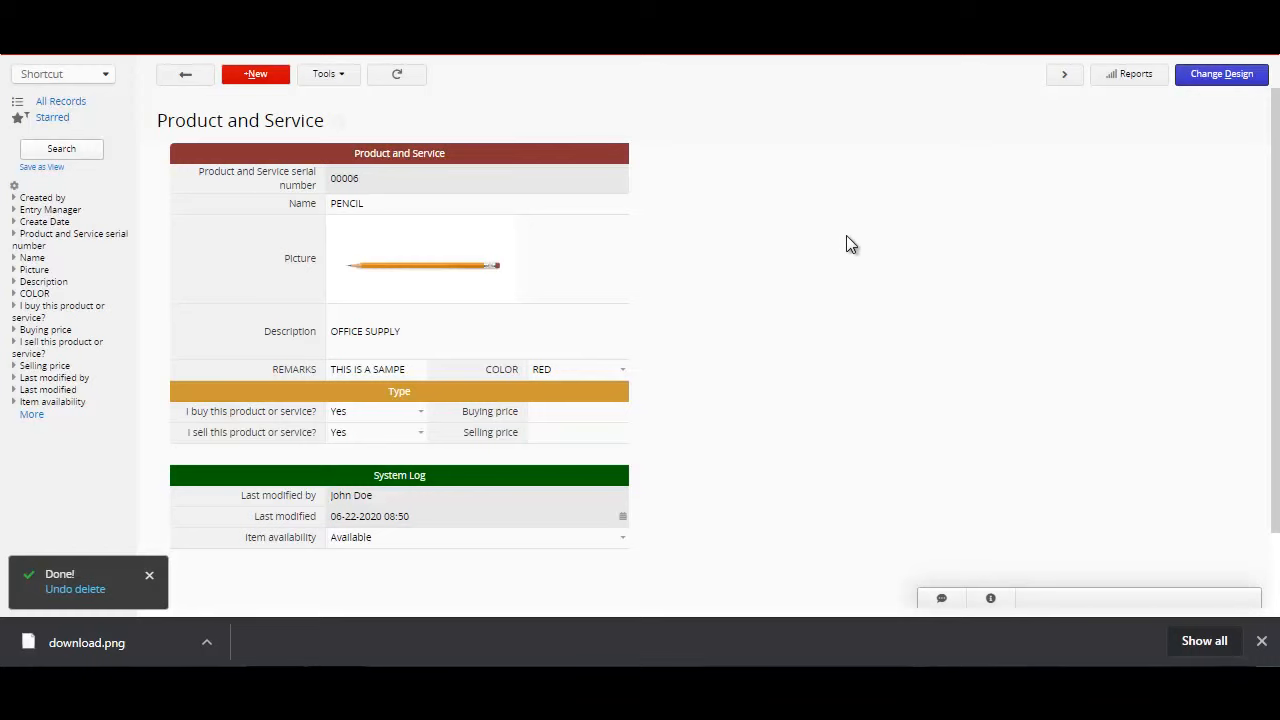
Step: Delete the REMARKS and COLOR fields from row 6 of the form design, save the design and return to the record
left_click(1213, 84)
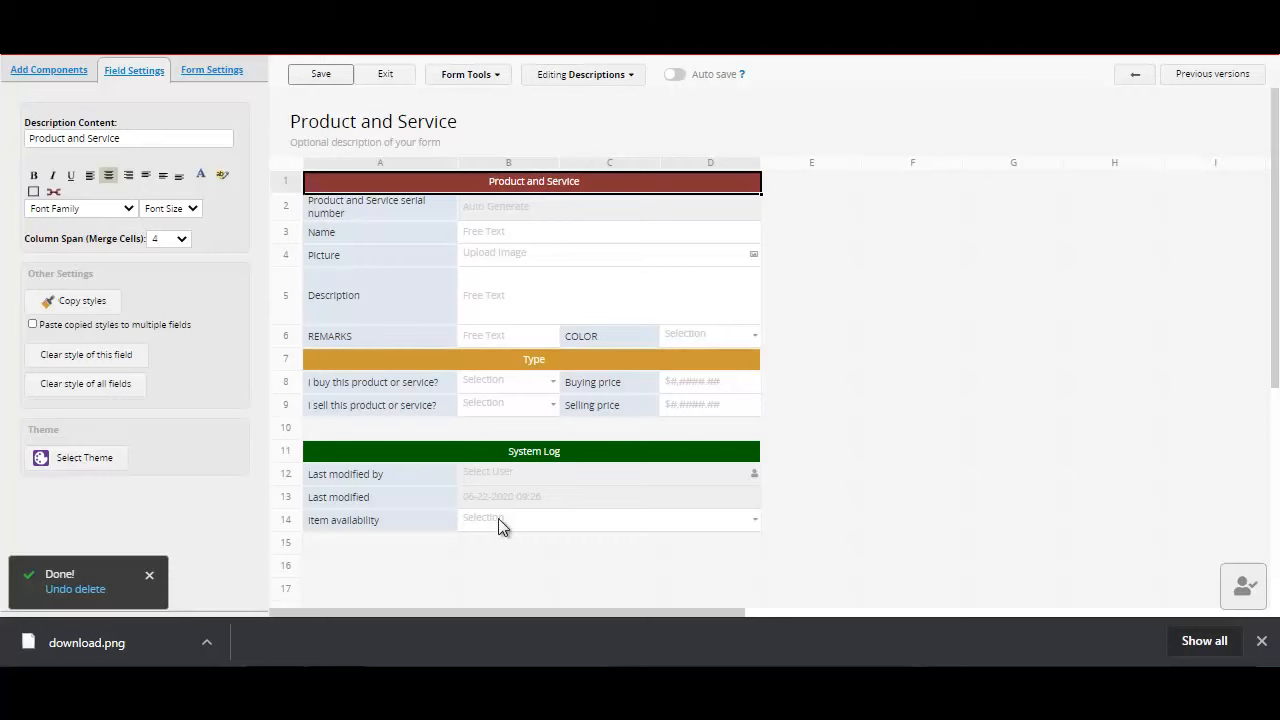
left_click(364, 337)
left_click(360, 315)
left_click(363, 338)
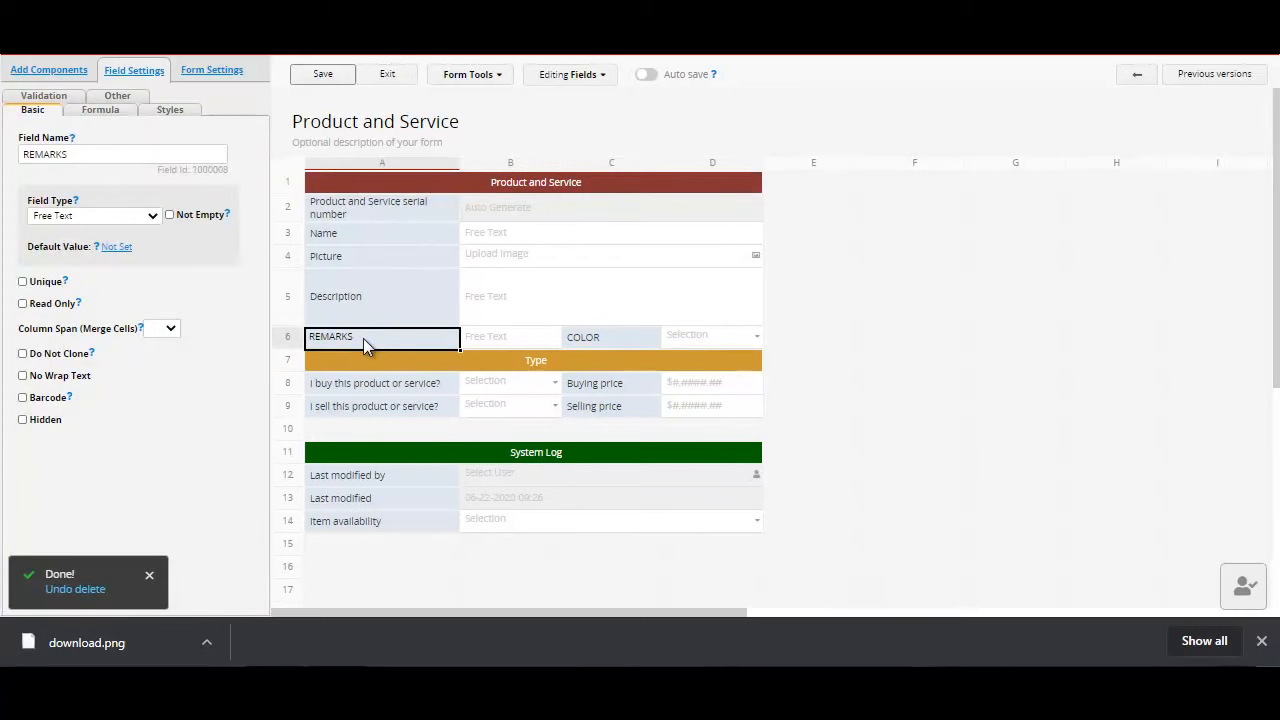
key("BackSpace")
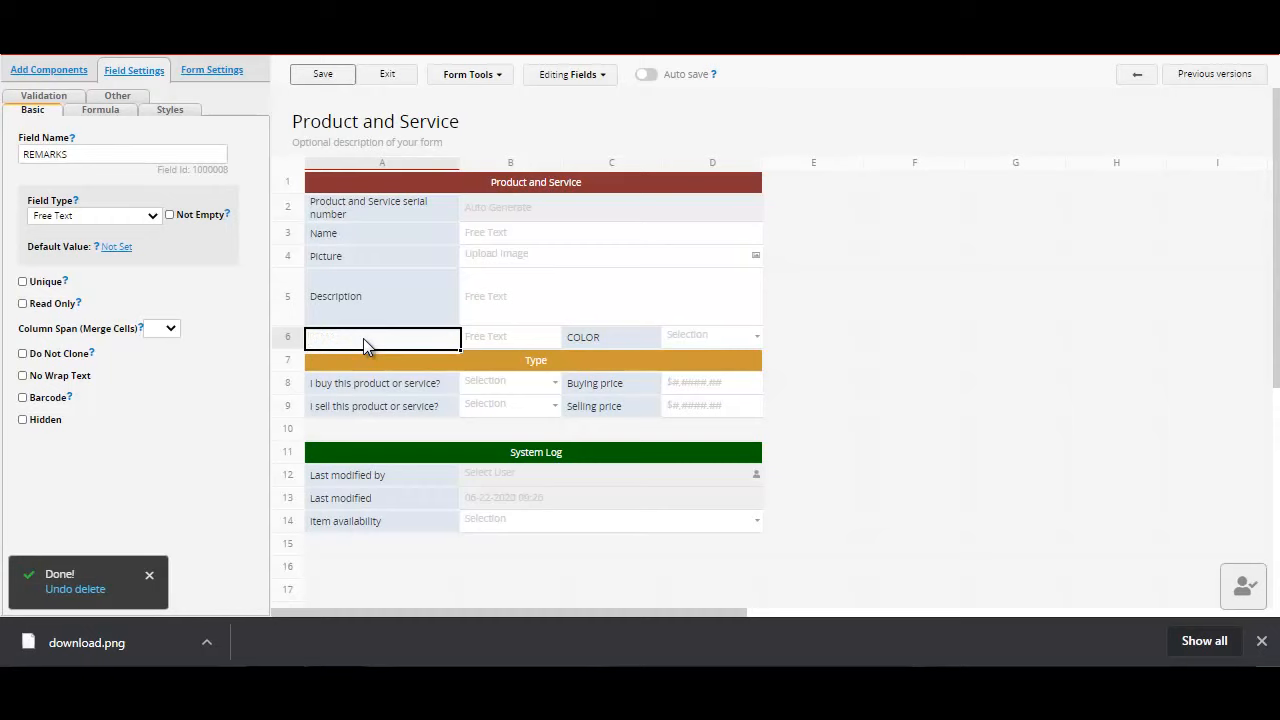
left_click(604, 337)
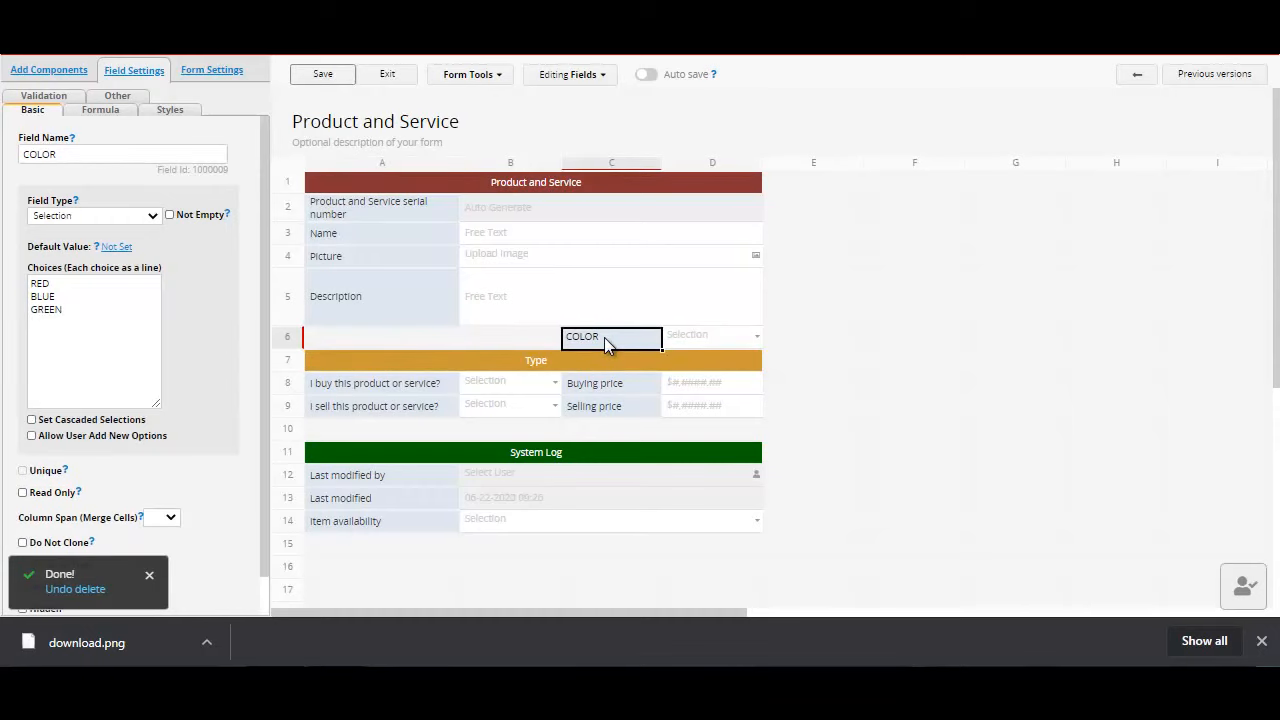
key("BackSpace")
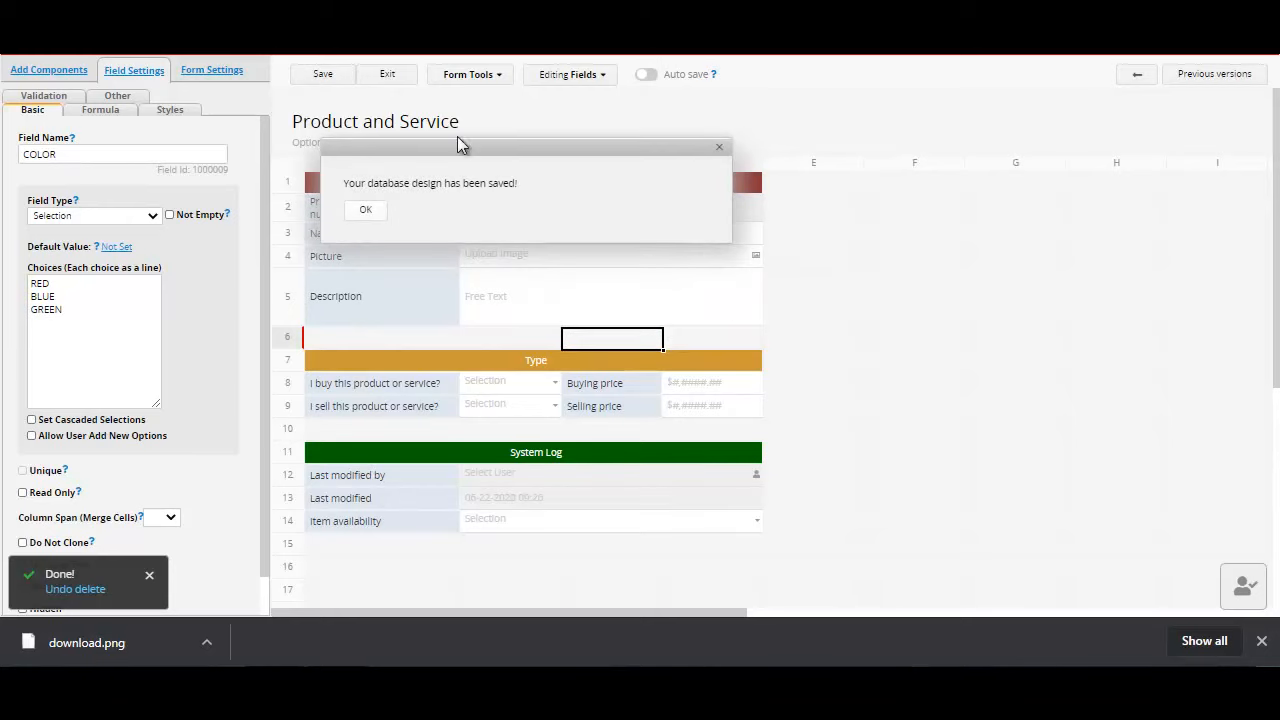
left_click(393, 77)
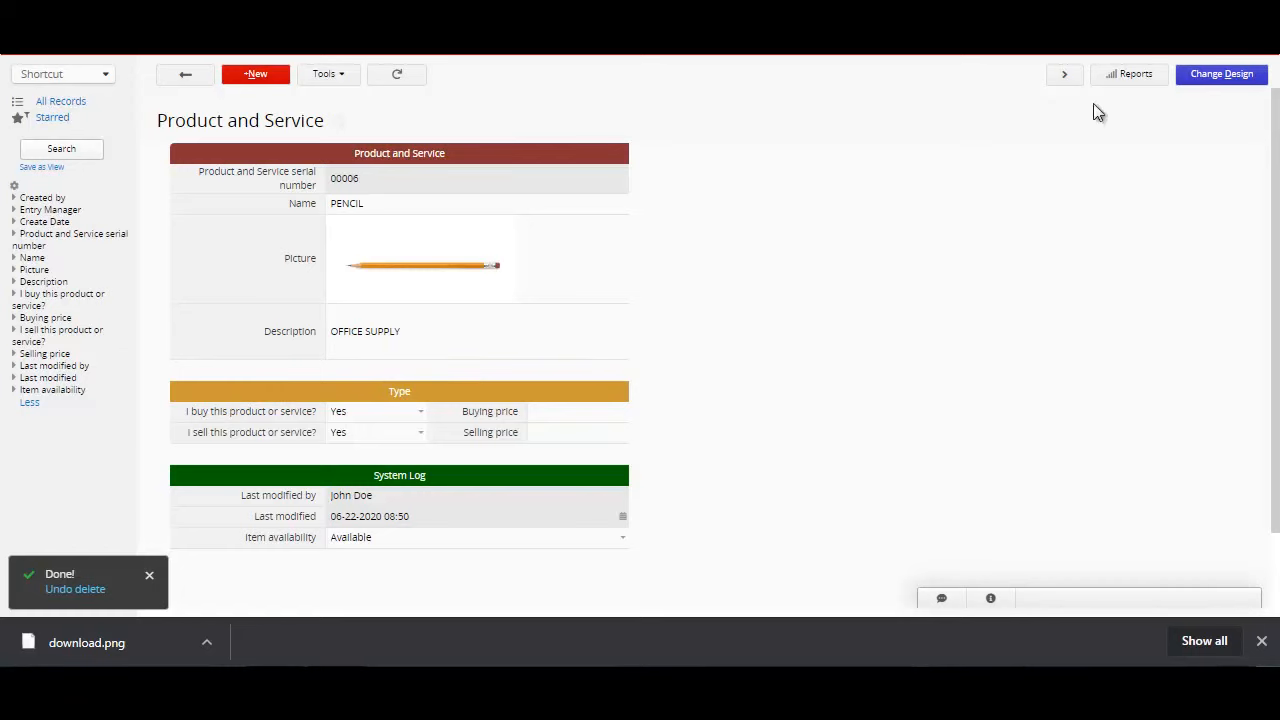
Step: Add a Free Text field named REMARK in cell A6 of the form design, then save and exit the design
left_click(1210, 82)
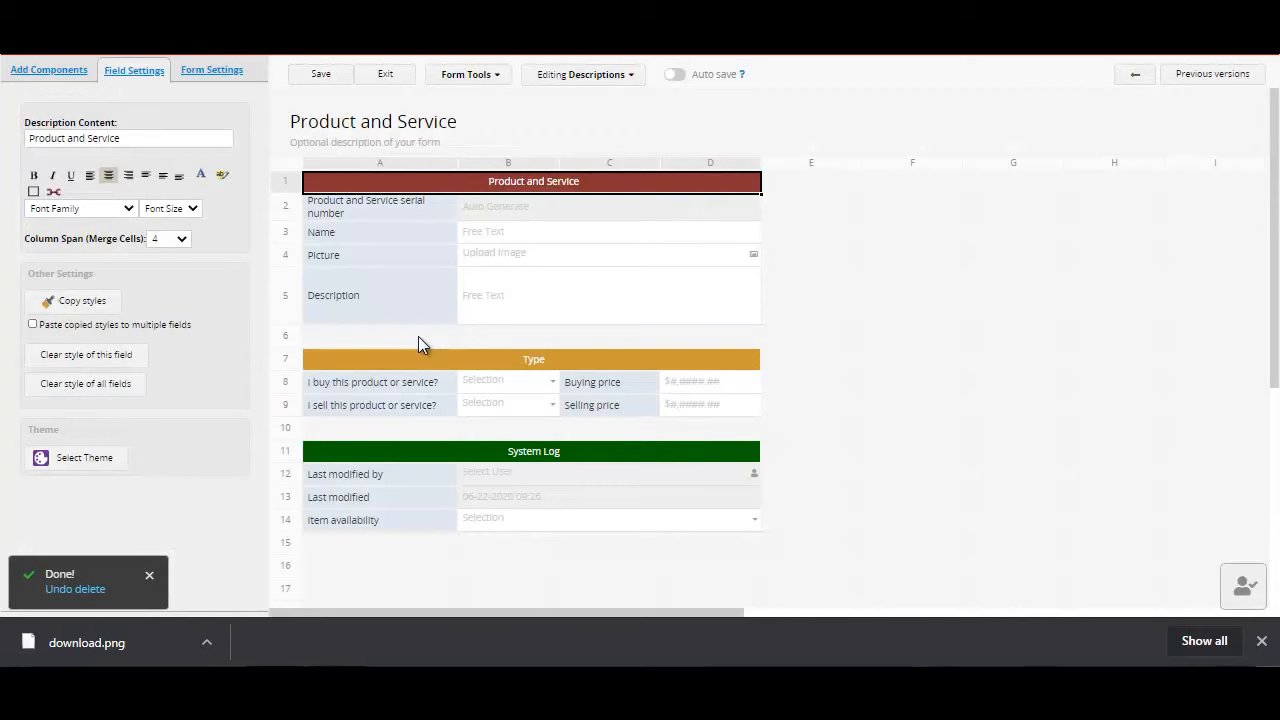
left_click(49, 76)
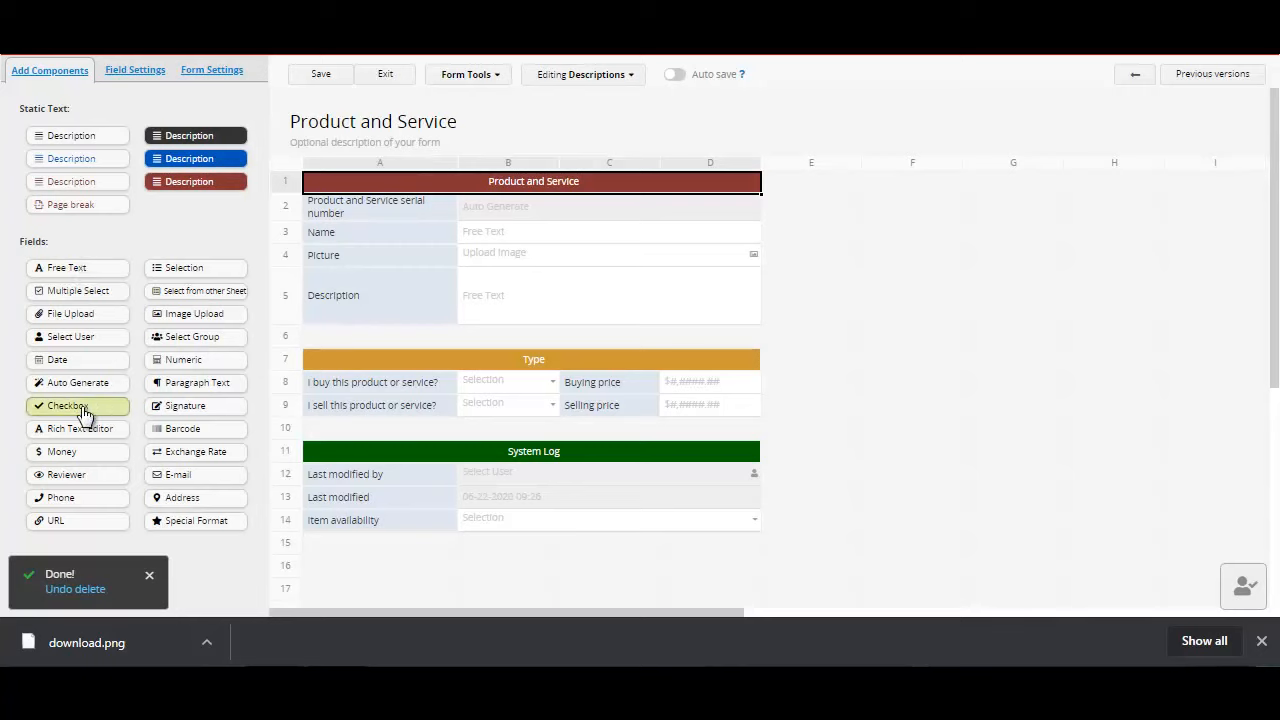
left_click(88, 280)
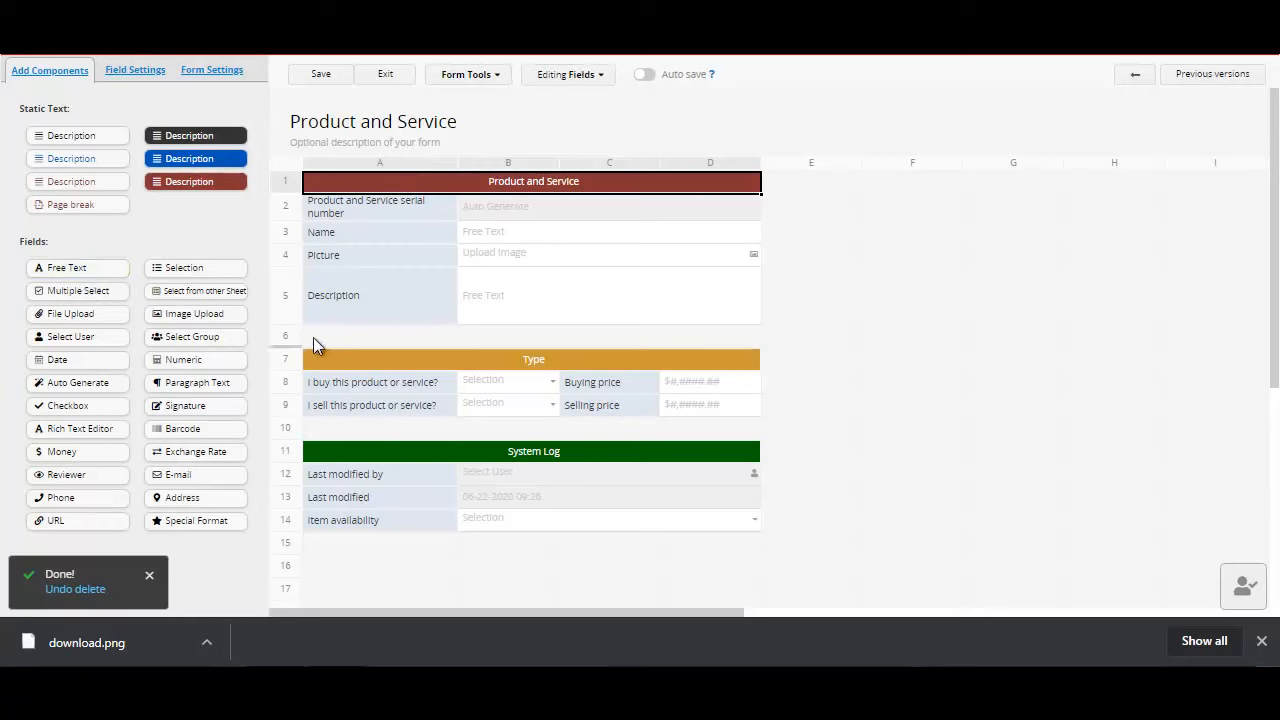
left_click(340, 337)
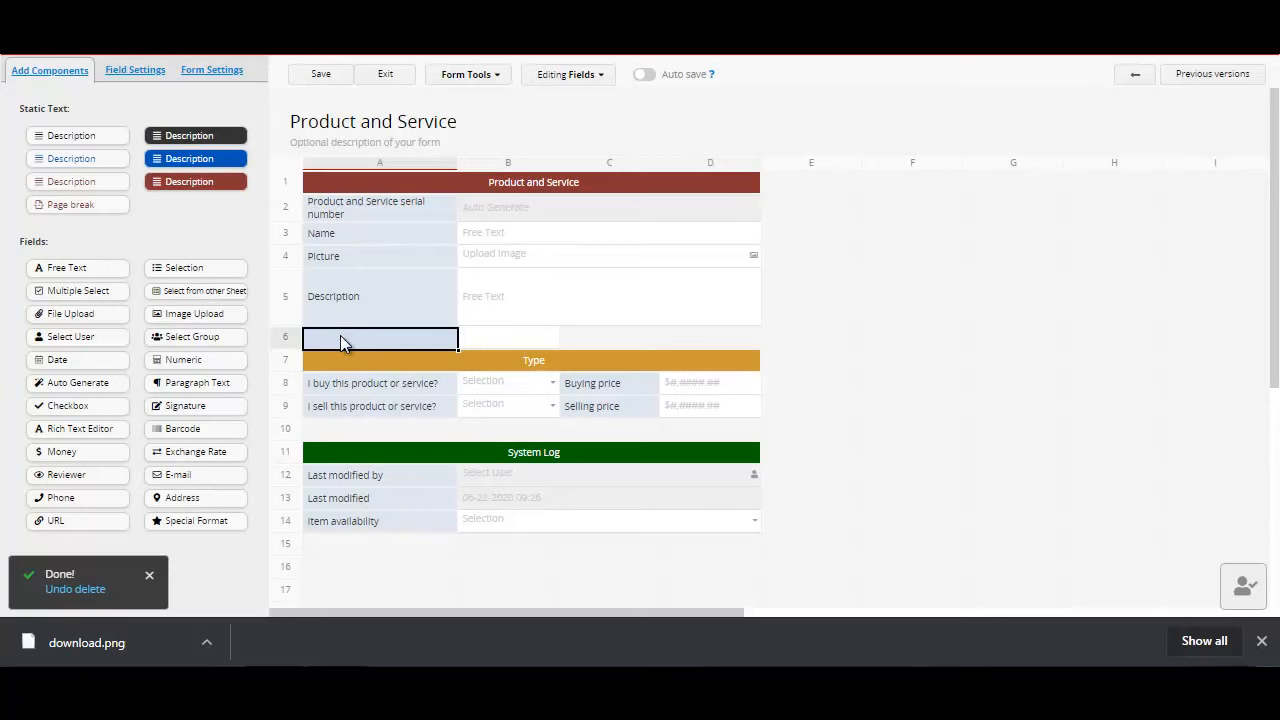
type("REMA")
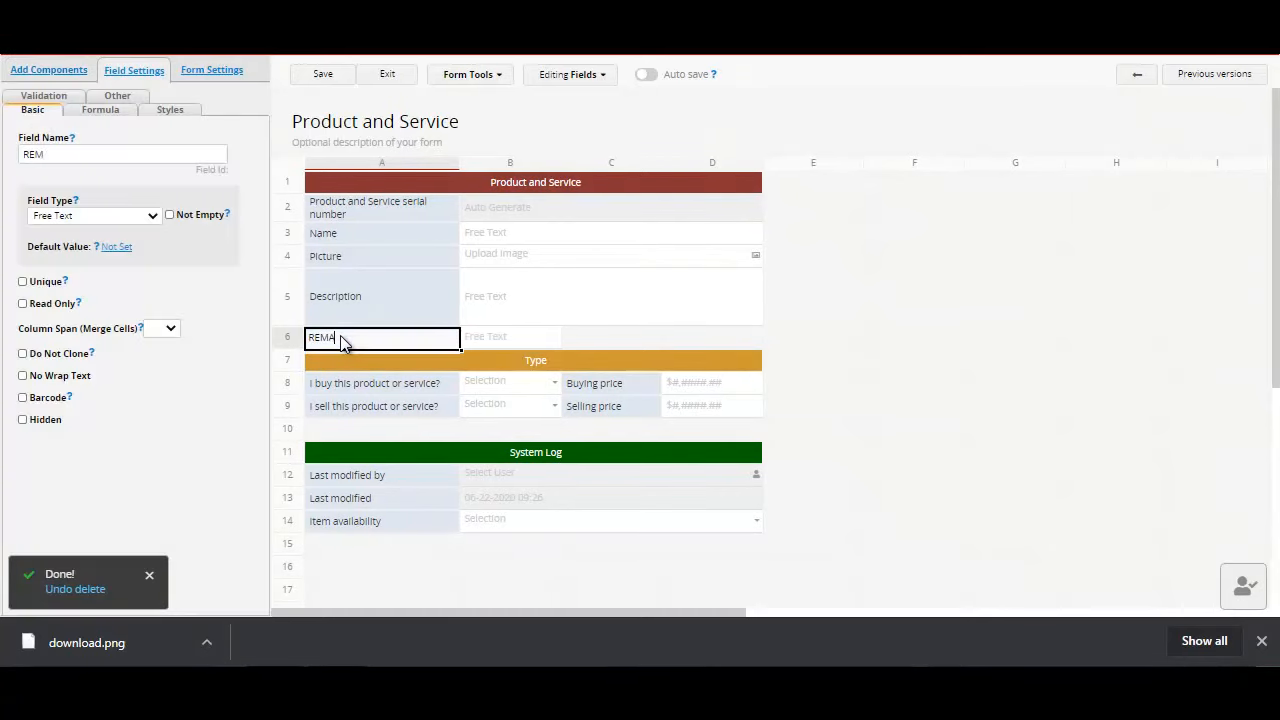
type("RK")
left_click(436, 340)
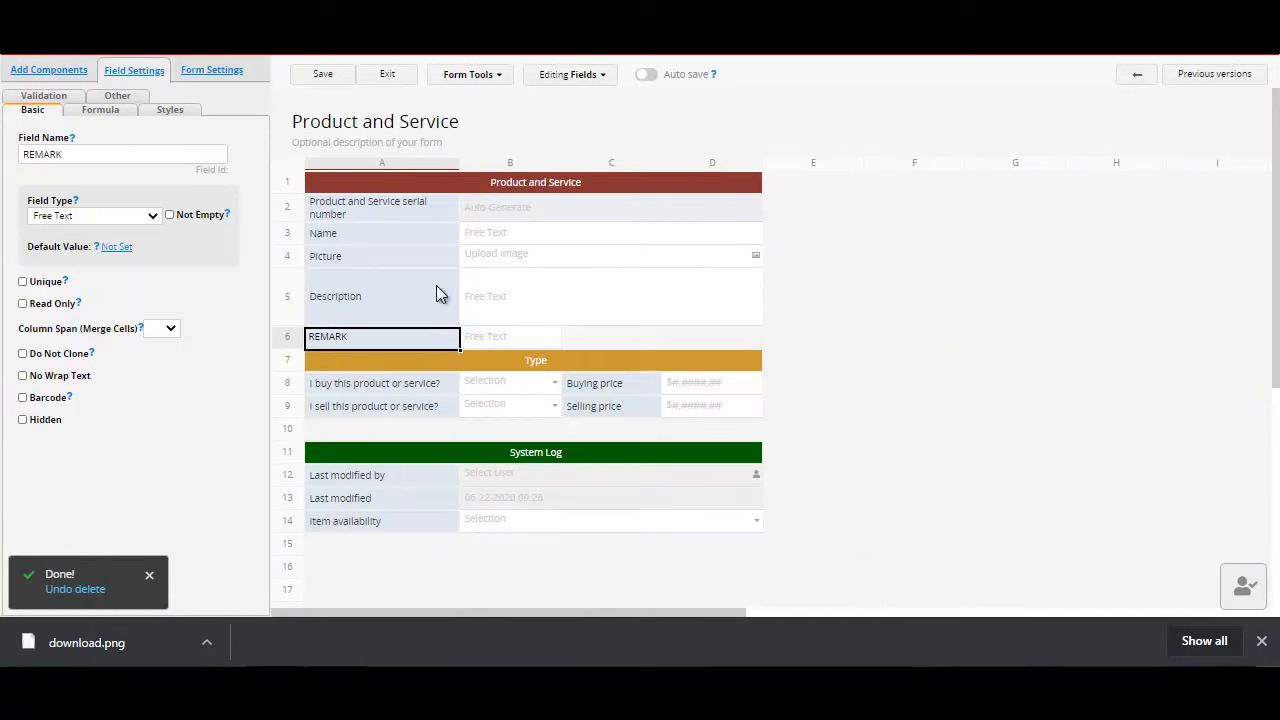
left_click(331, 78)
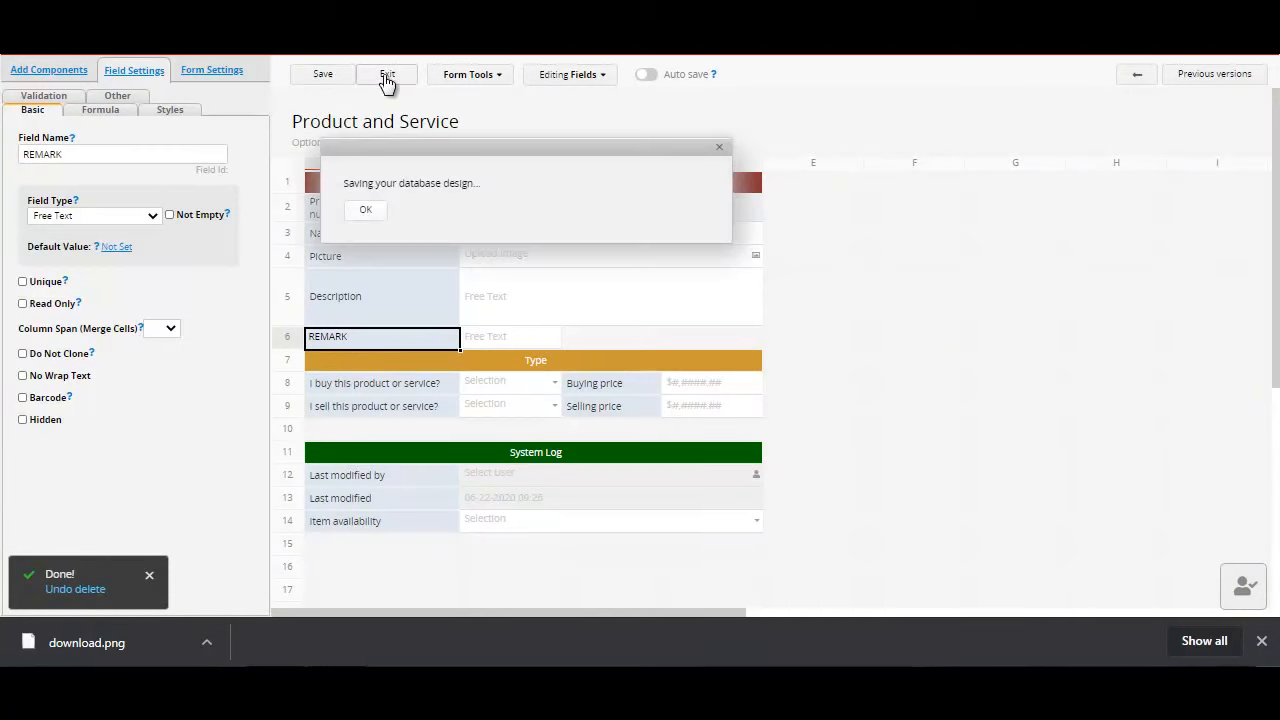
left_click(387, 79)
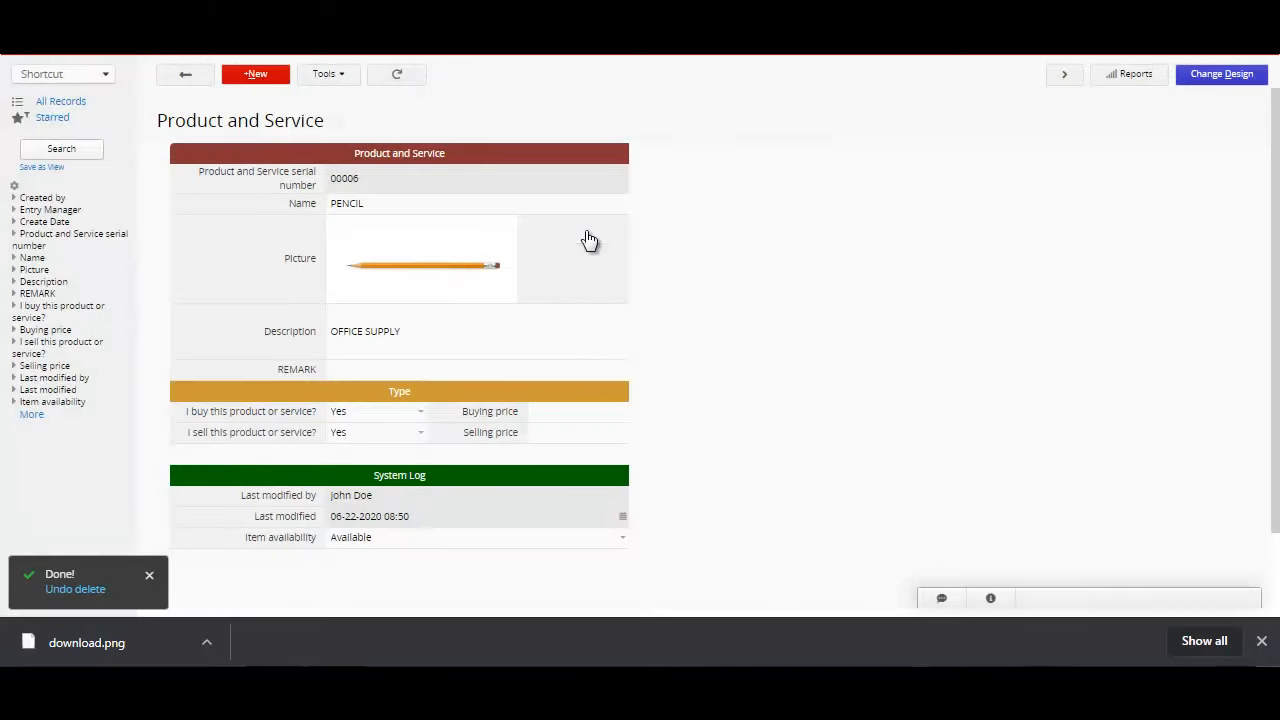
Step: Enter THIS IS A NEW ITEM as the PENCIL record's REMARK and save the record
left_click(357, 371)
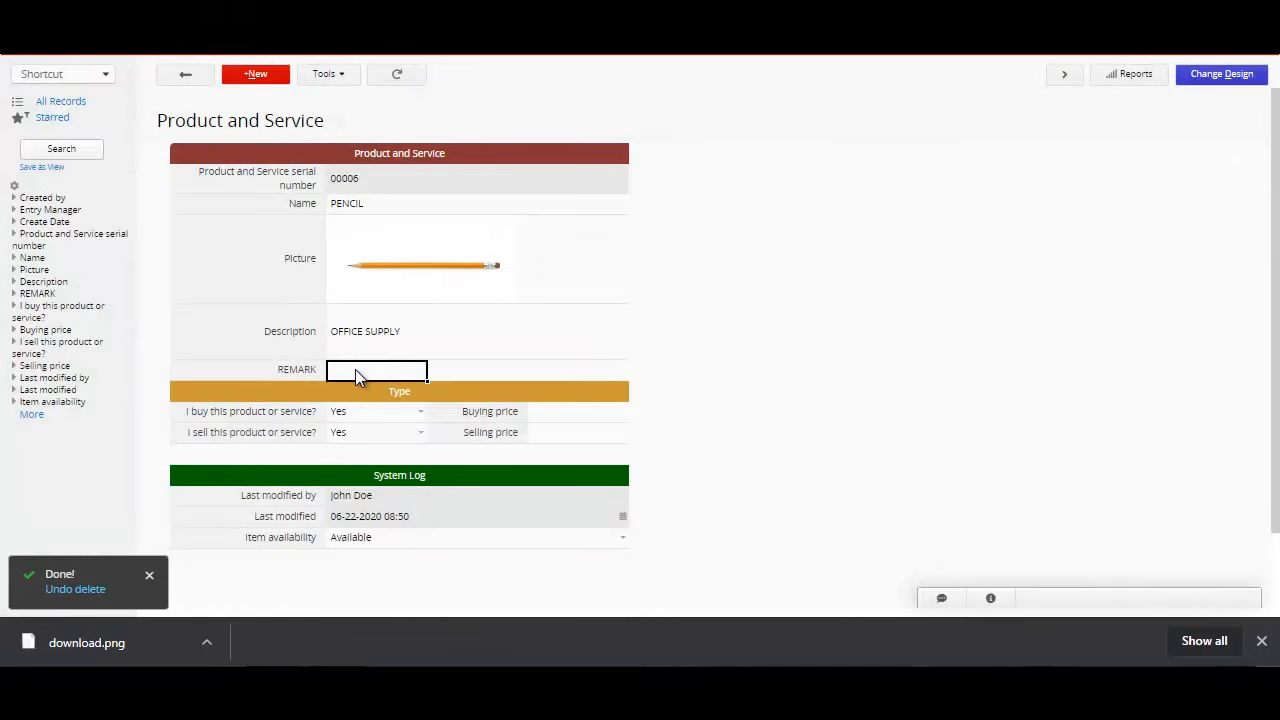
type("THIS IS")
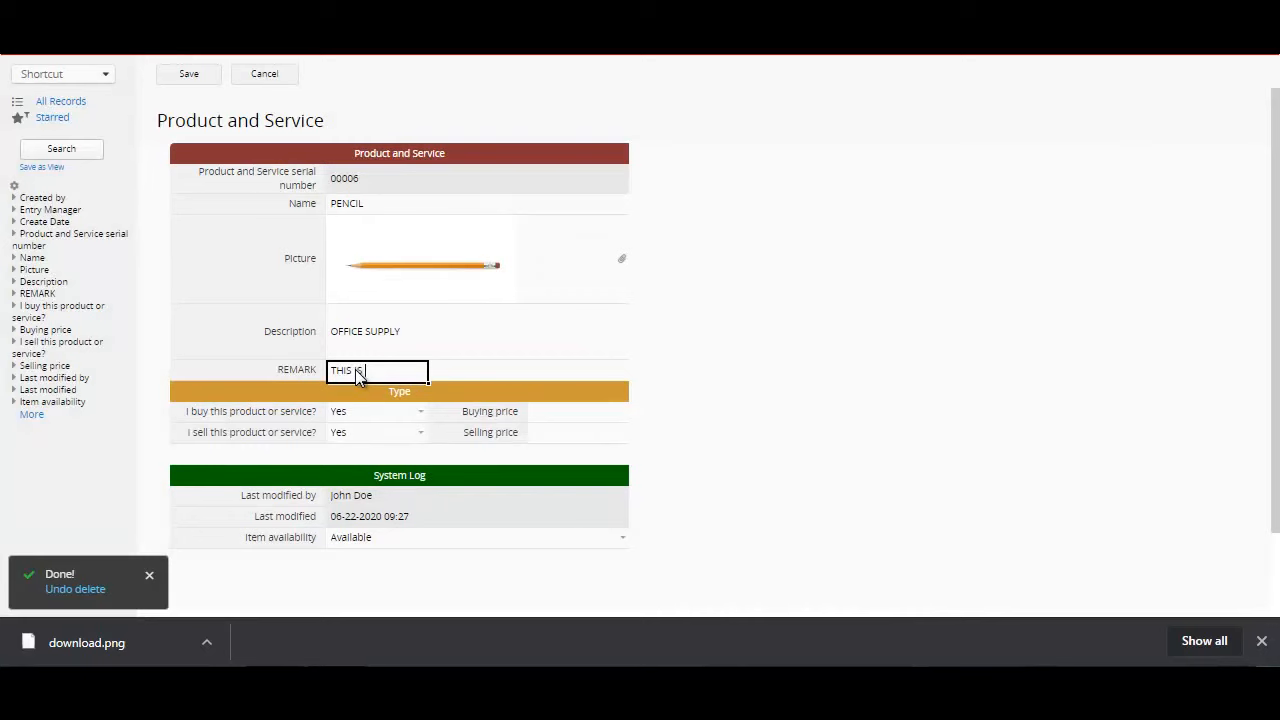
type(" A NEW ITEM")
left_click(194, 76)
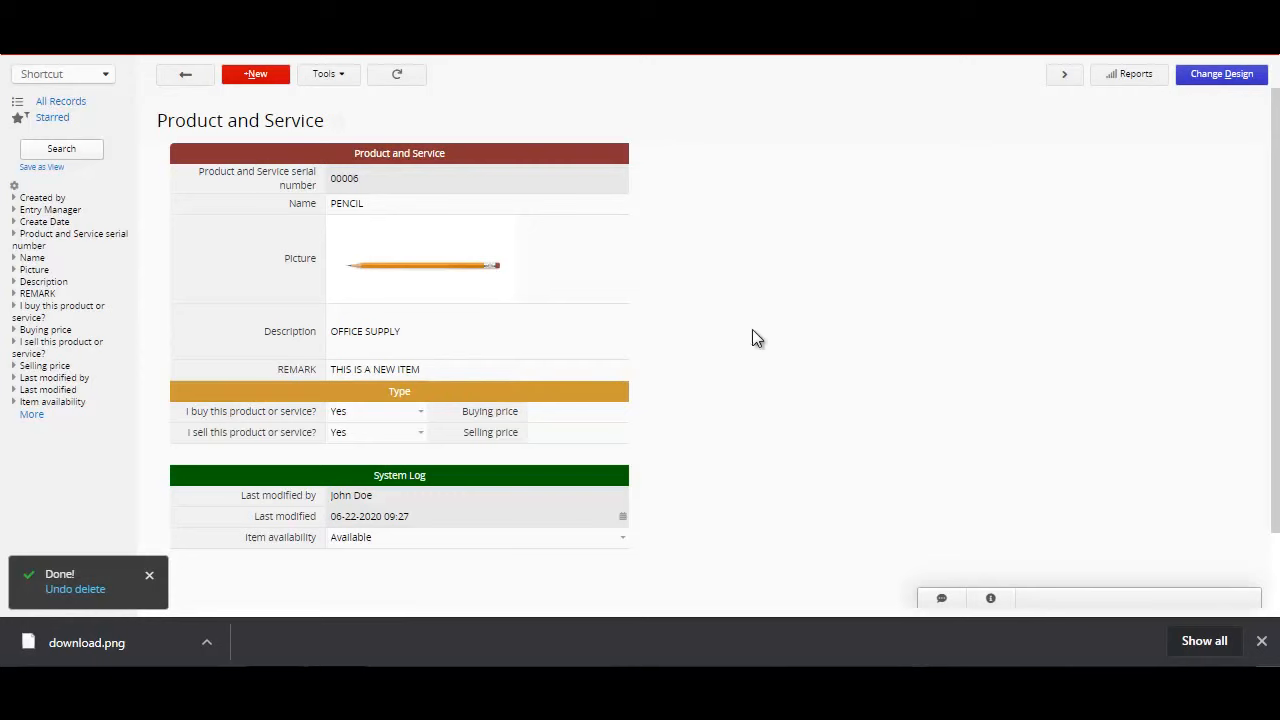
Step: Reopen the form design and add a field named COLOR in cell C6, beside the REMARK field
left_click(1222, 84)
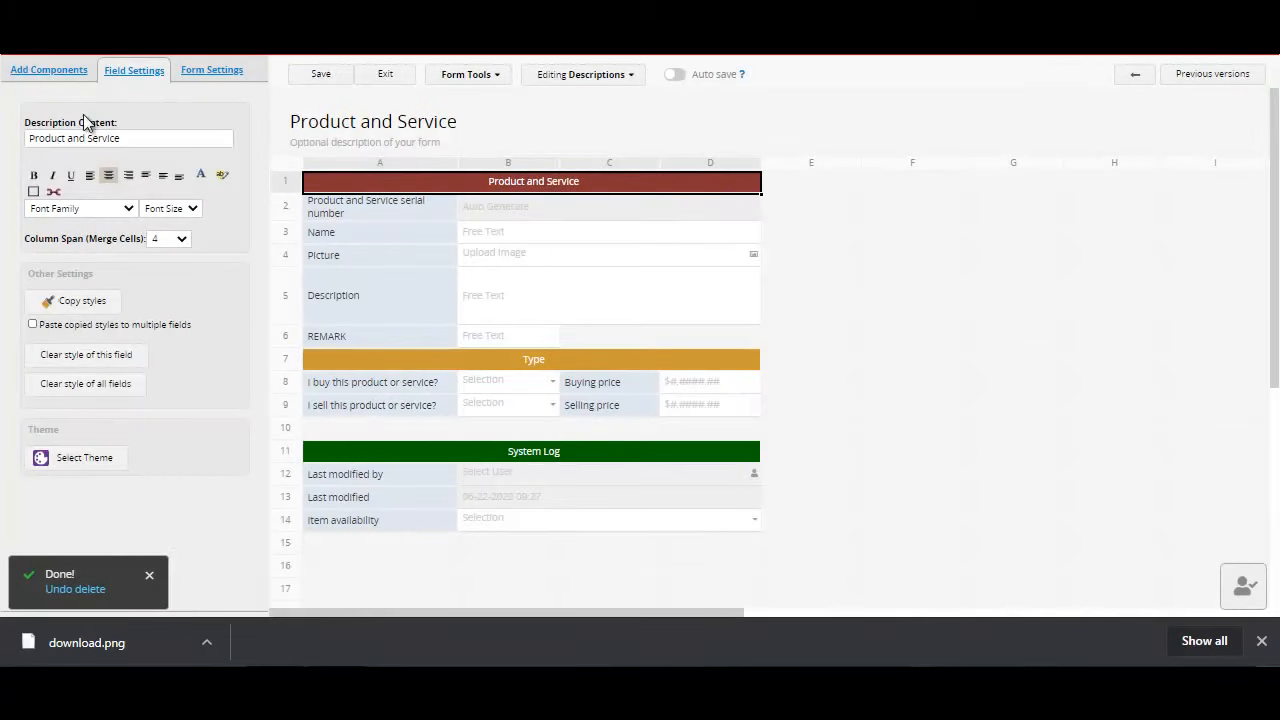
left_click(70, 75)
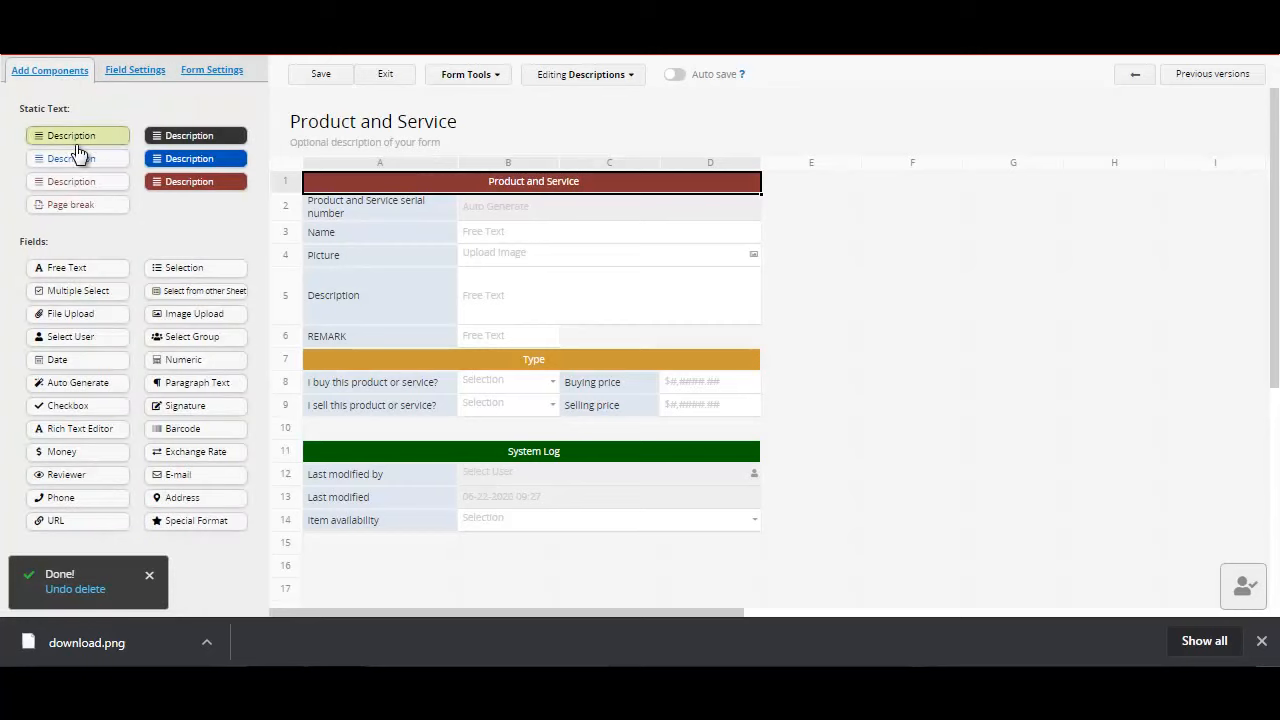
left_click(215, 276)
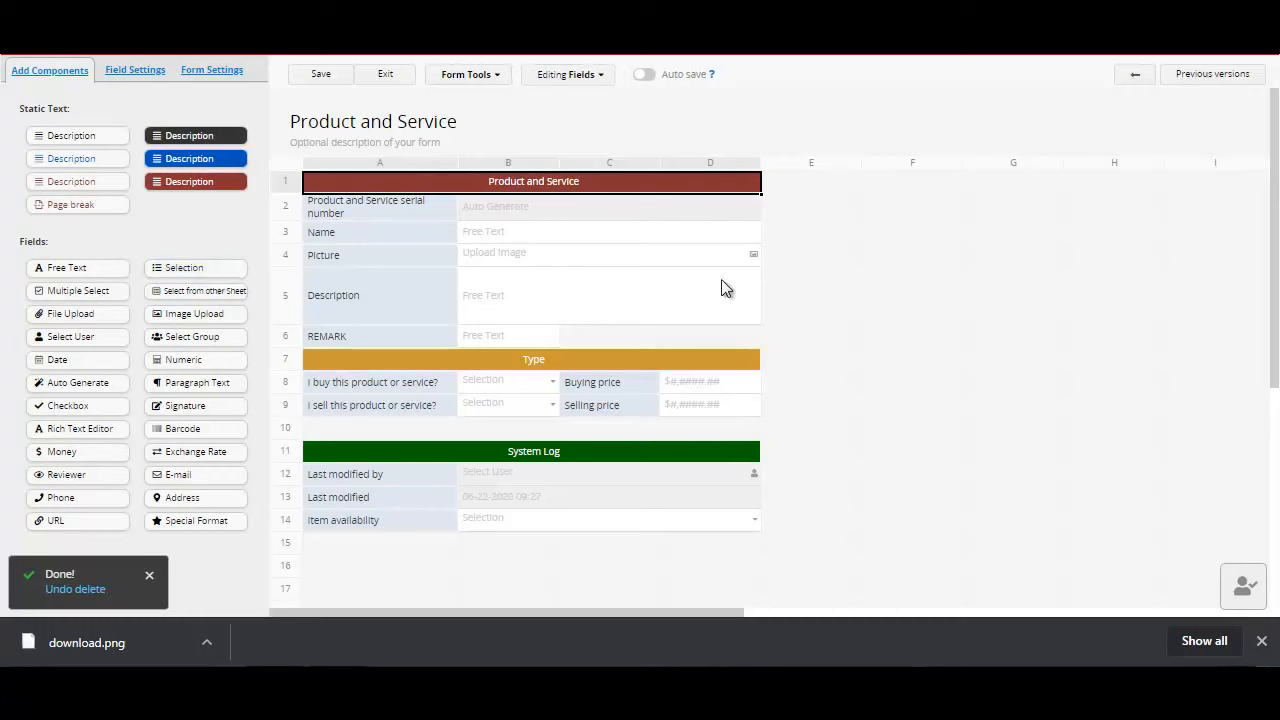
left_click(594, 336)
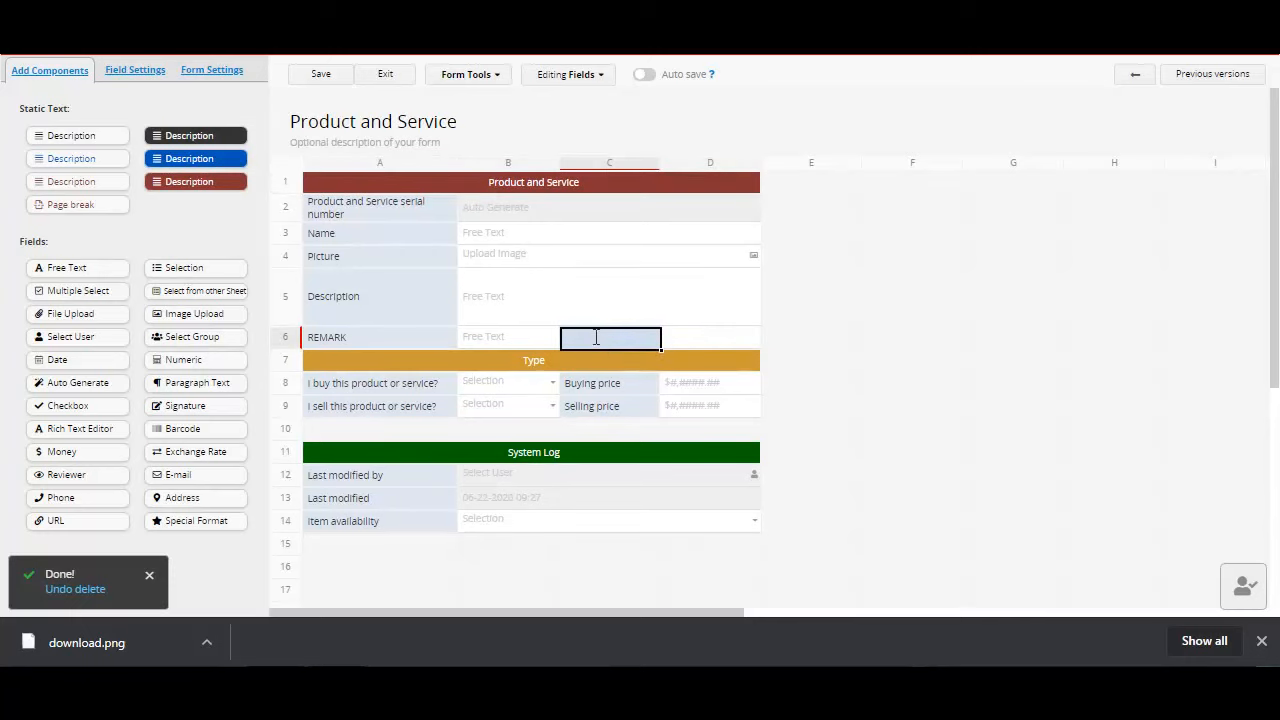
double_click(594, 336)
type("COLLR")
key("BackSpace")
type("OR")
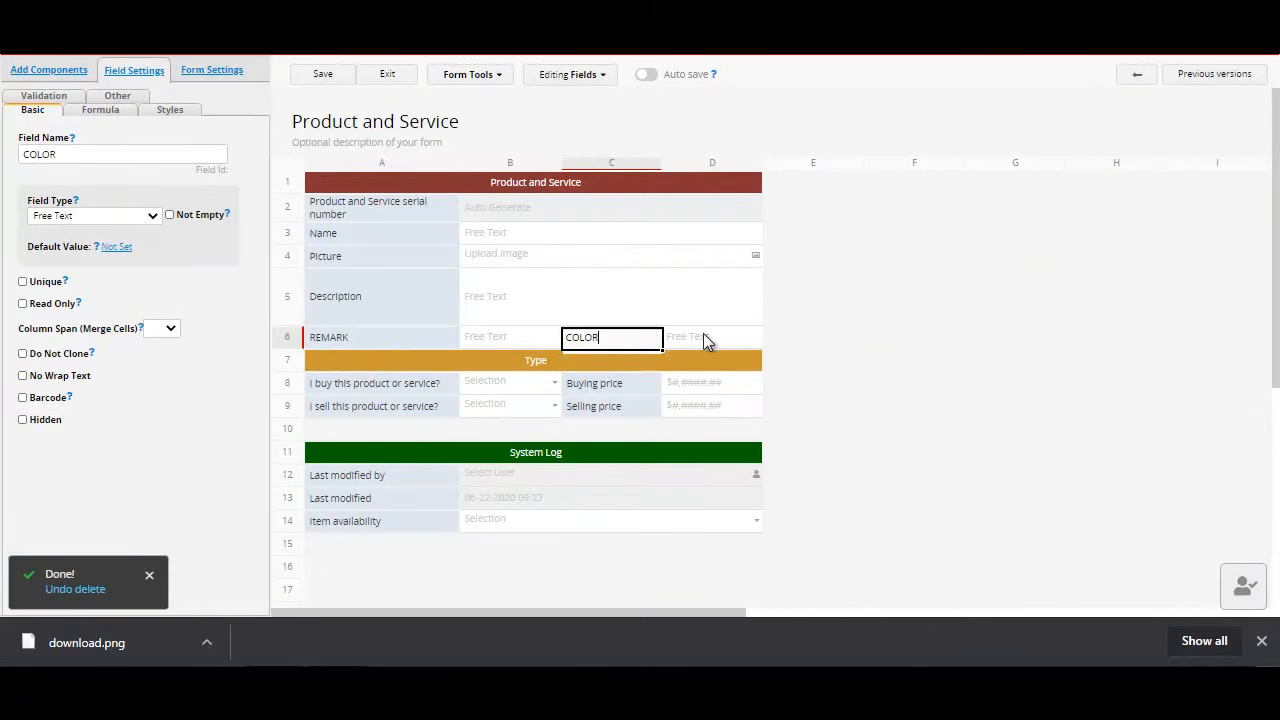
key("Return")
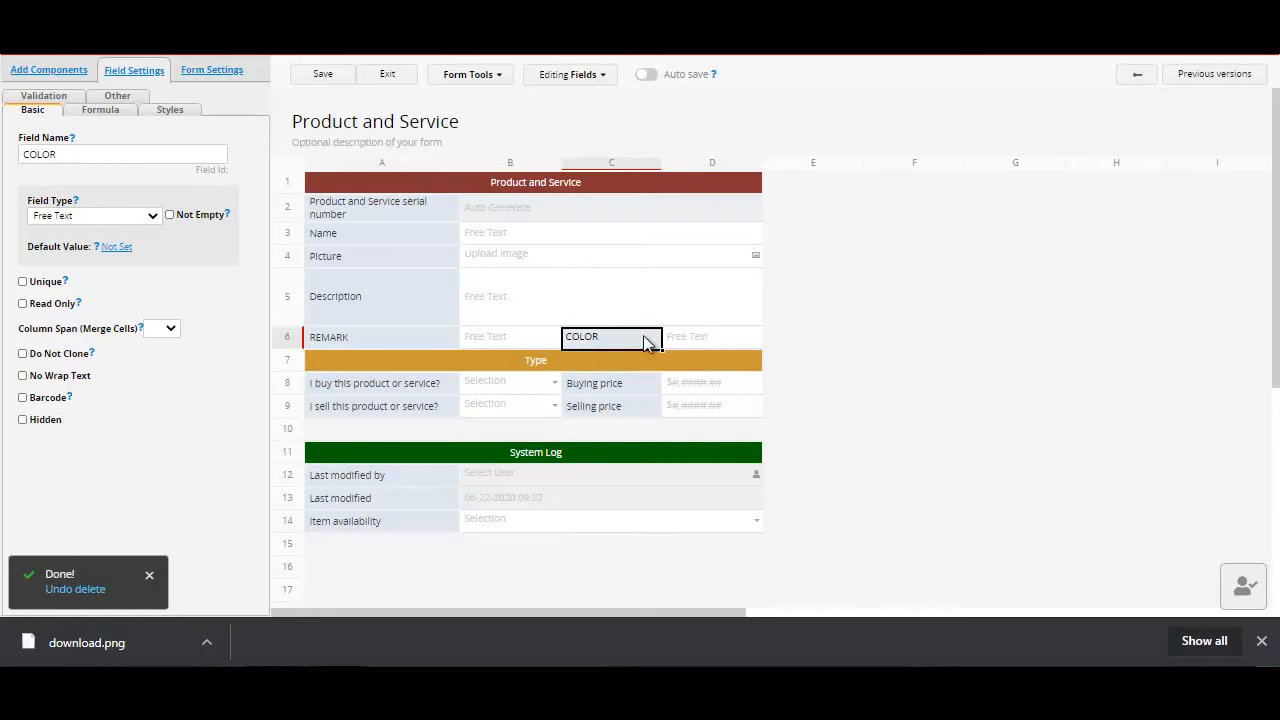
Step: Make COLOR a Selection field with the choices RED, BLUE and GREE, then save and exit the design
left_click(154, 215)
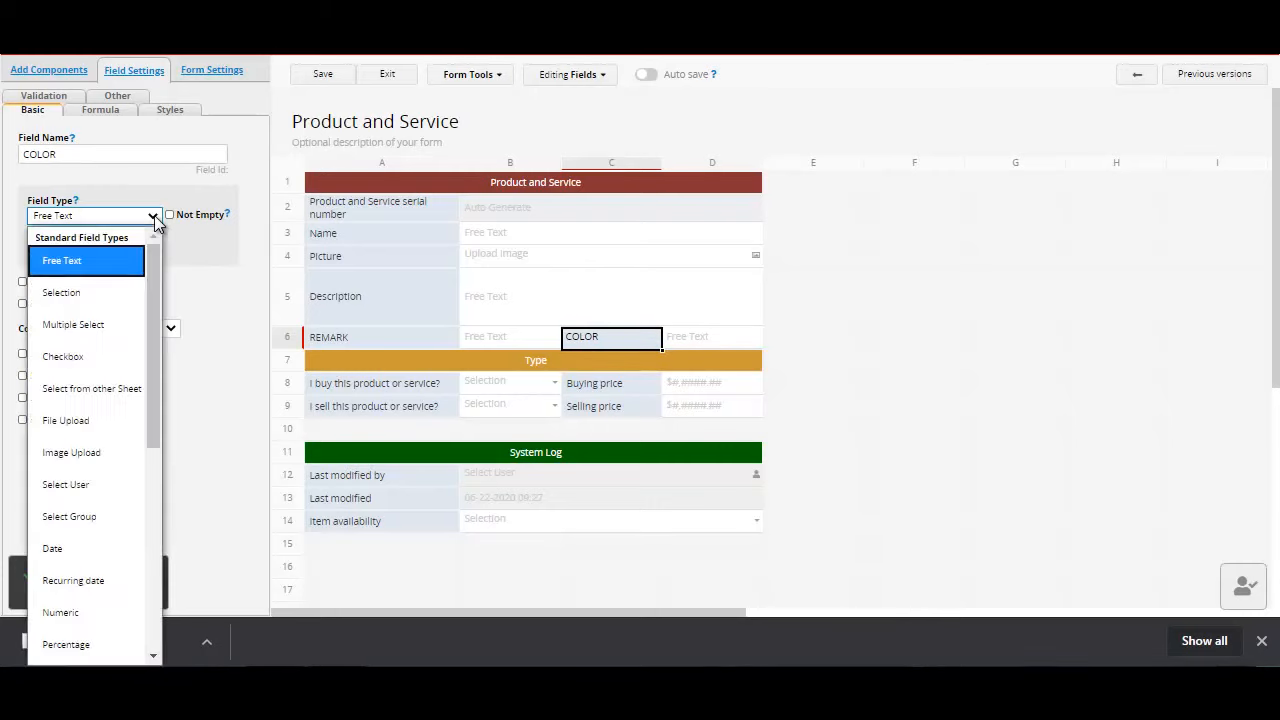
left_click(100, 299)
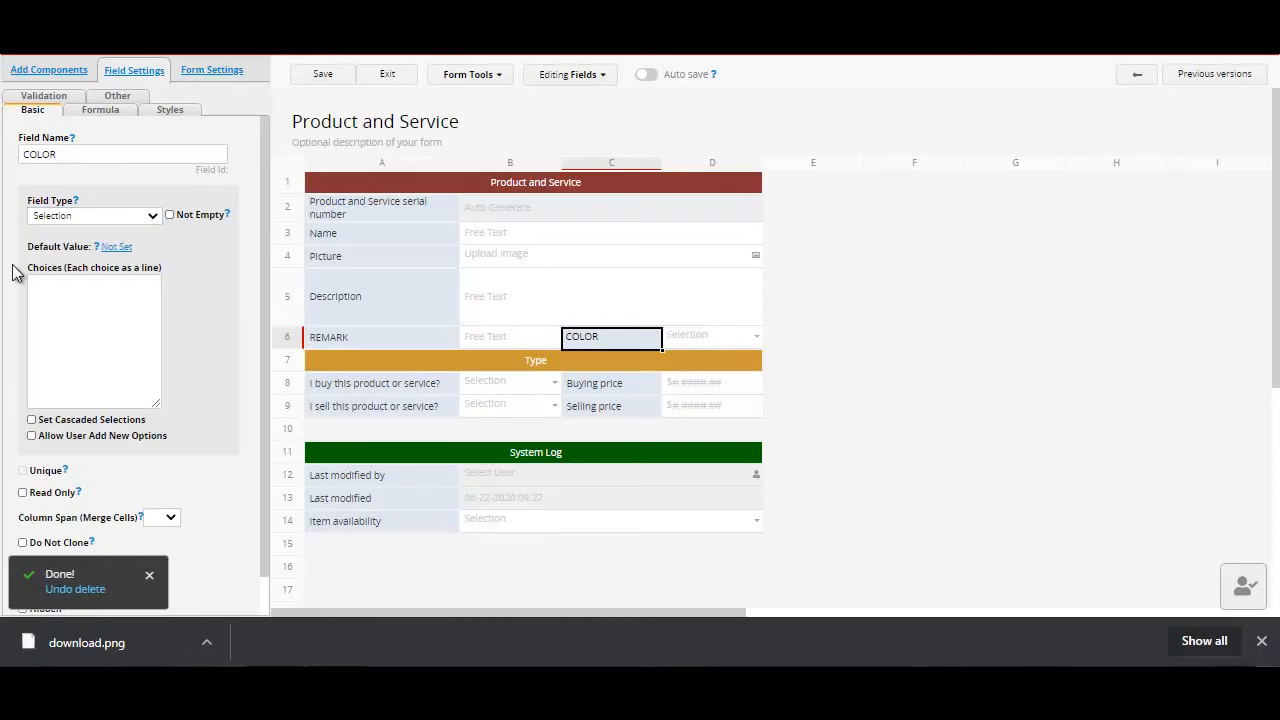
left_click(48, 287)
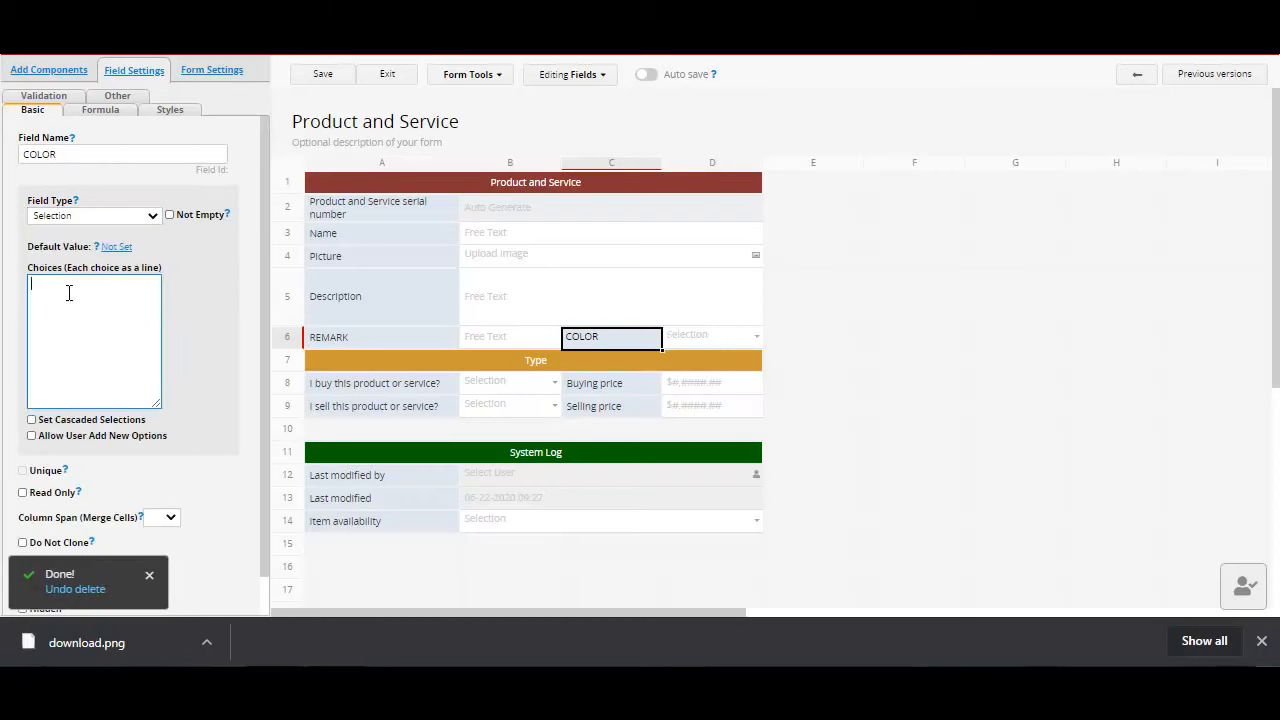
type("RED")
key("Return")
type("BLUE")
key("Return")
type("GREE")
left_click(318, 80)
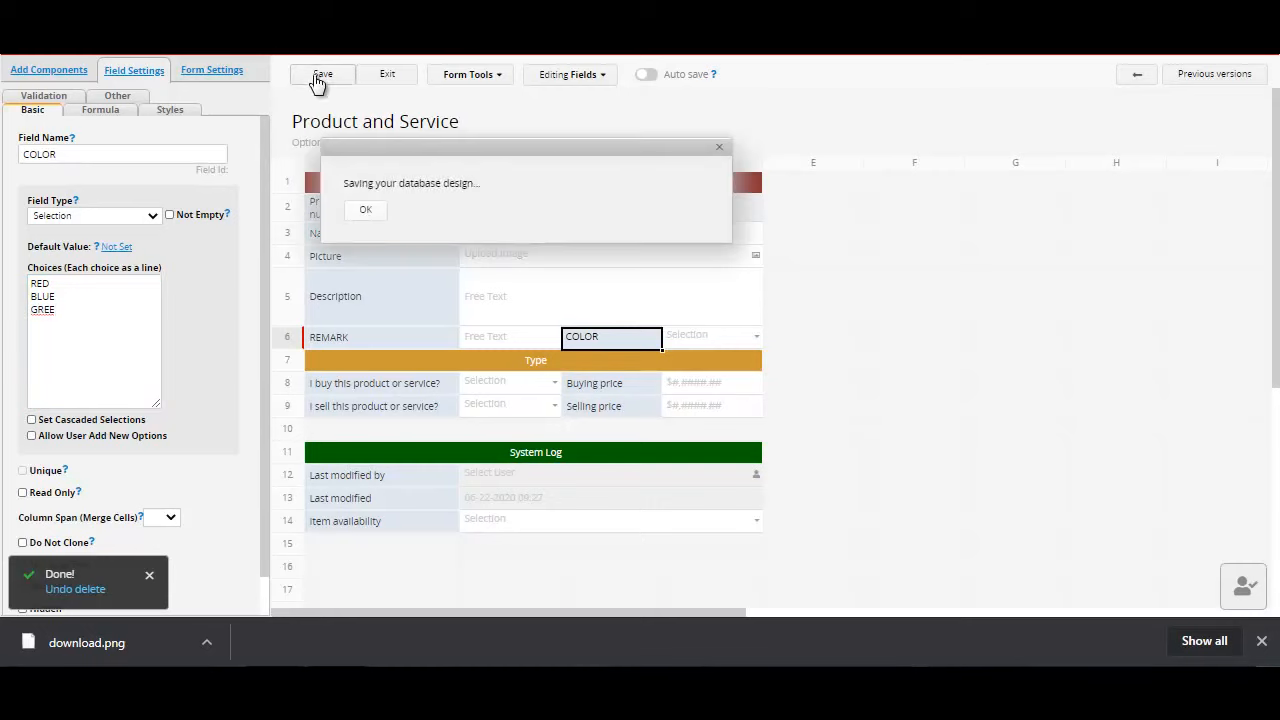
left_click(388, 78)
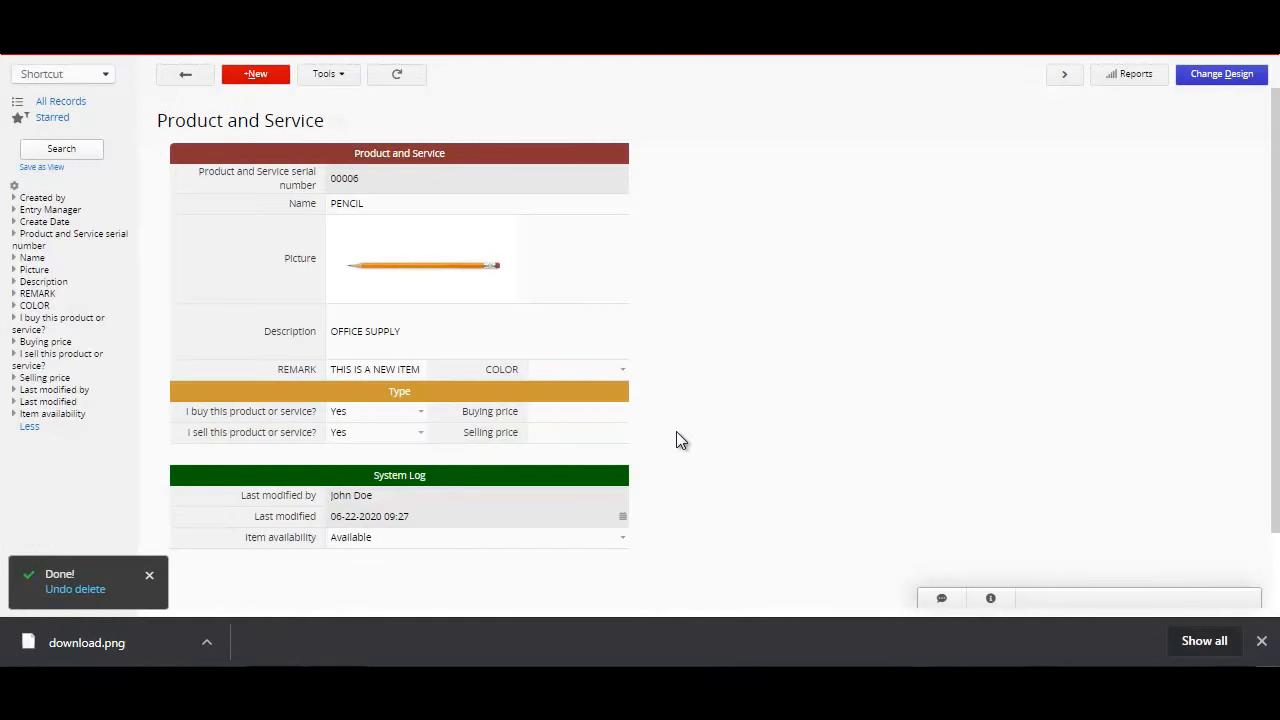
Step: Set the PENCIL record's COLOR to RED and save the record
left_click(623, 376)
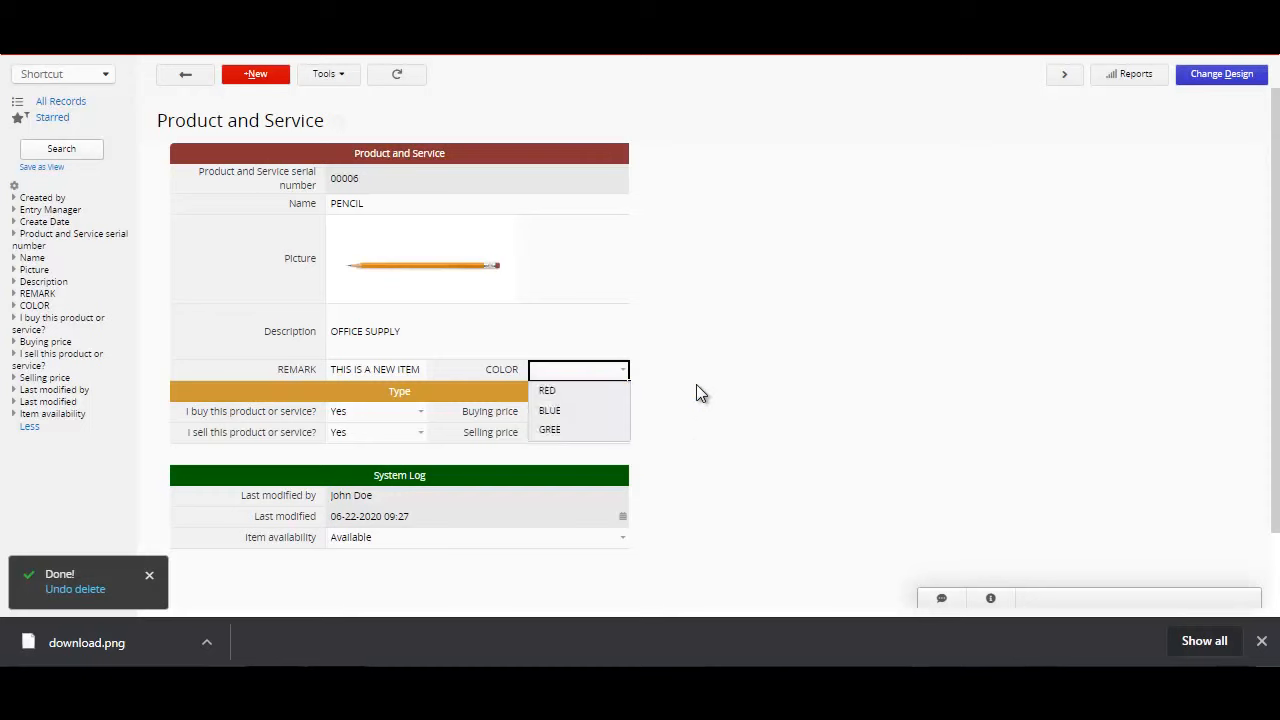
left_click(623, 374)
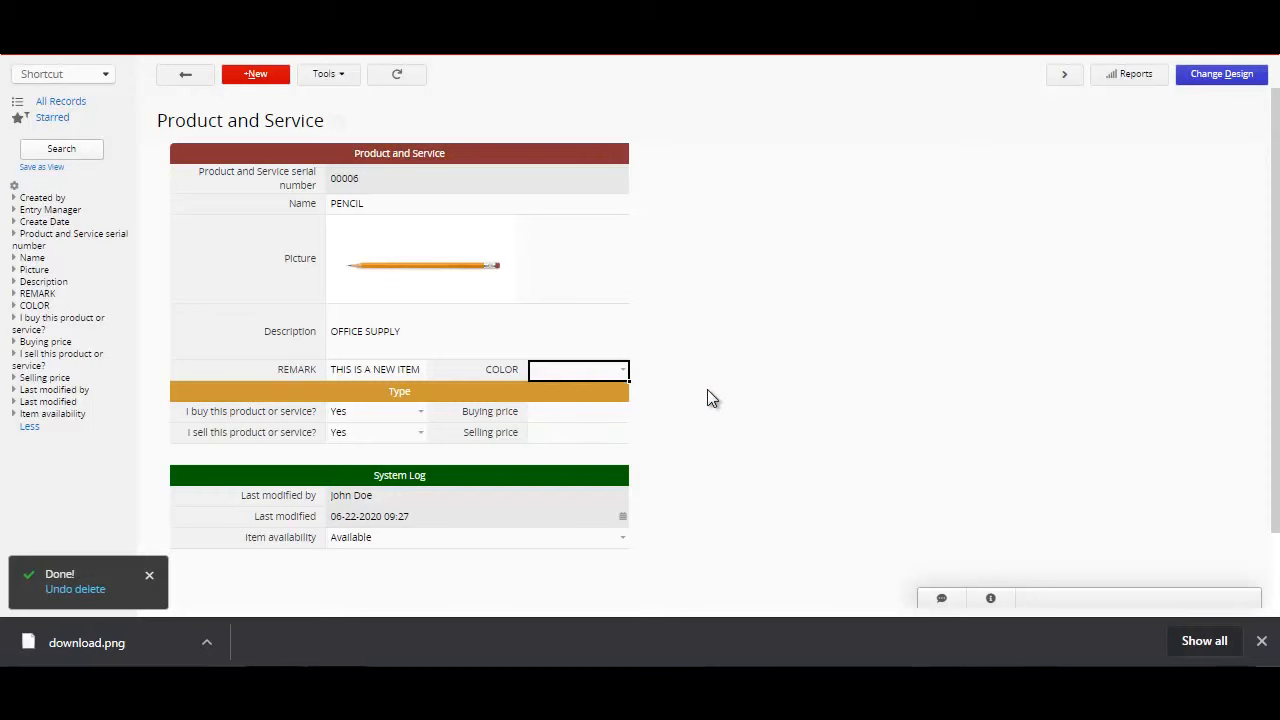
left_click(622, 372)
left_click(610, 394)
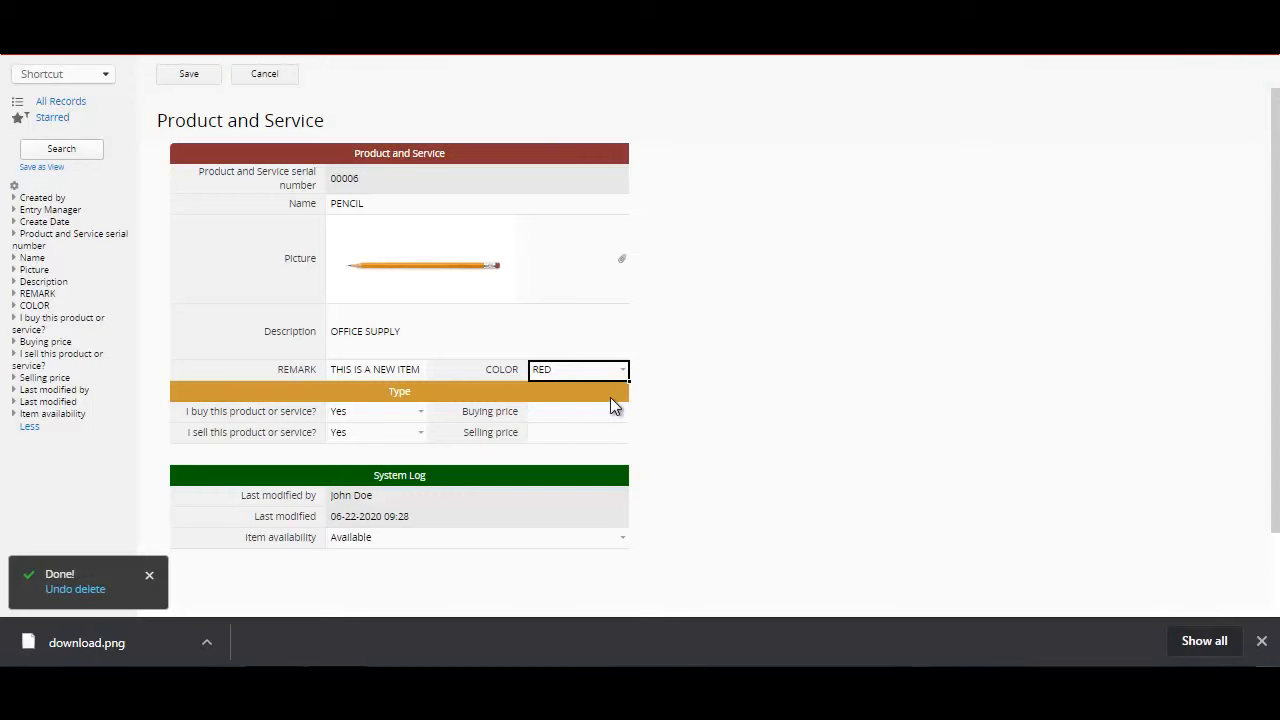
left_click(187, 77)
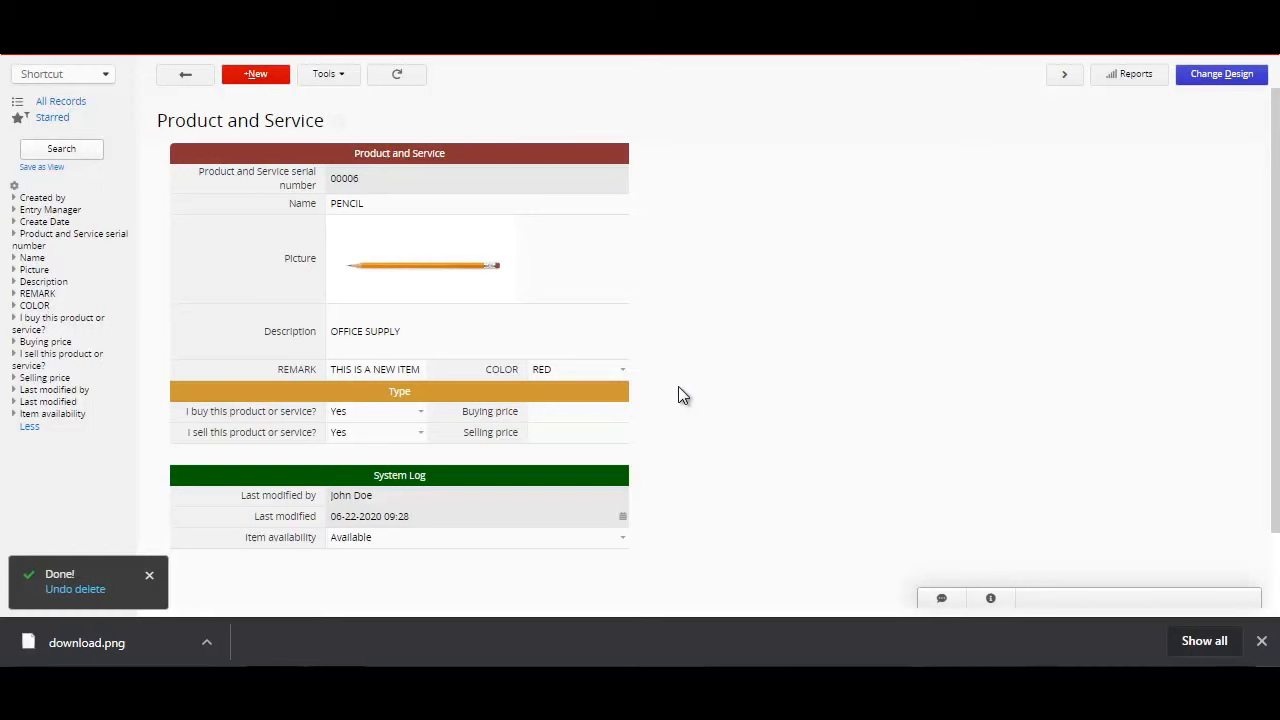
Step: Open the SCISSOR record and enter THIS IS AN OLD ITEM as its REMARK
left_click(176, 84)
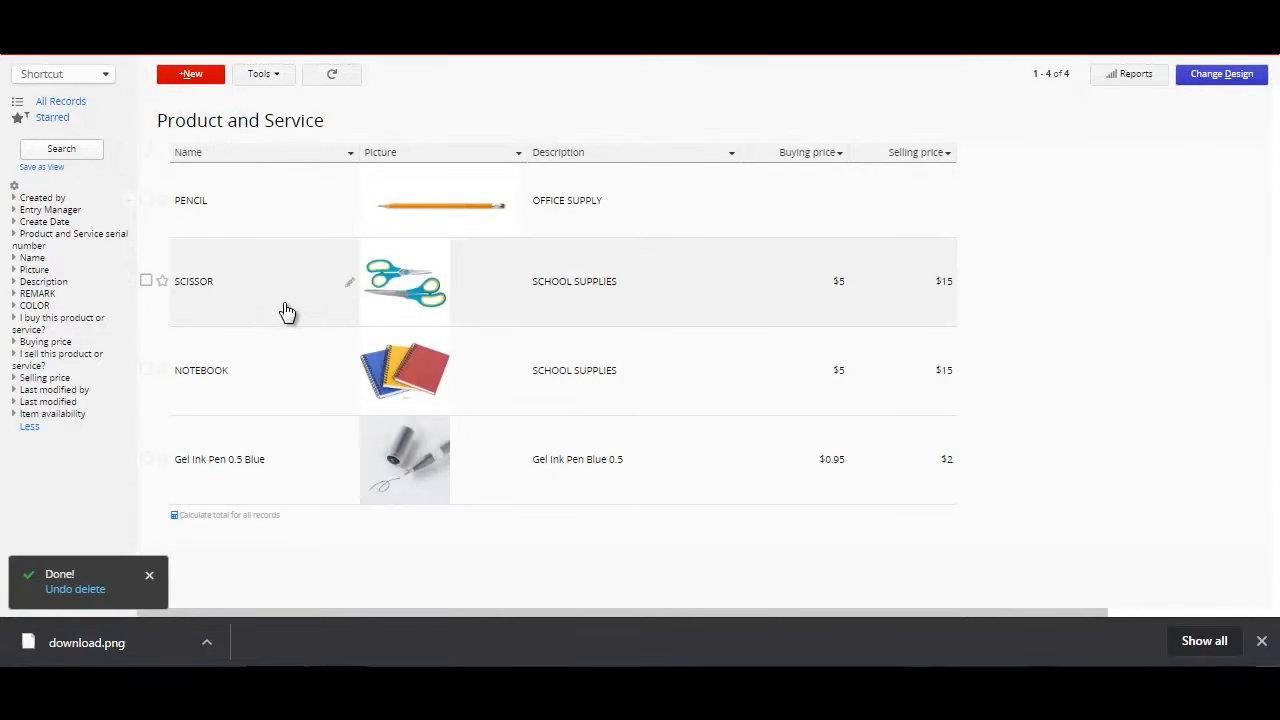
left_click(286, 312)
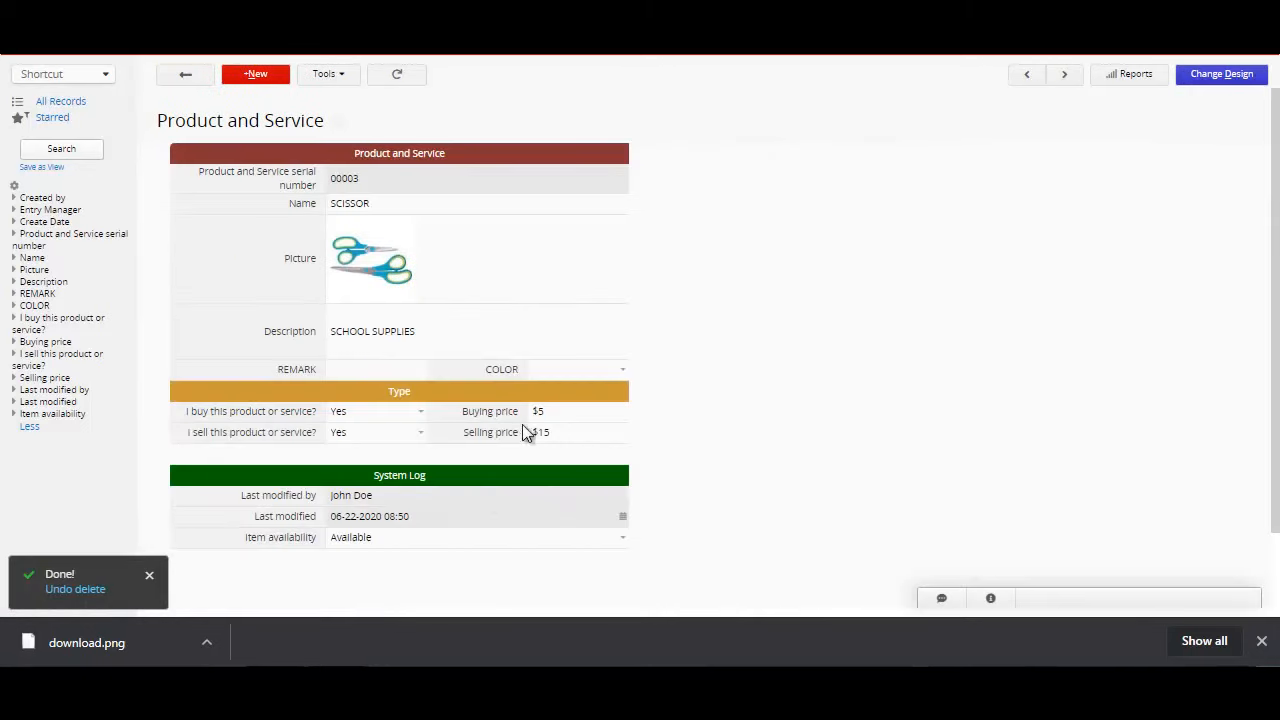
left_click(384, 368)
type("THIS ")
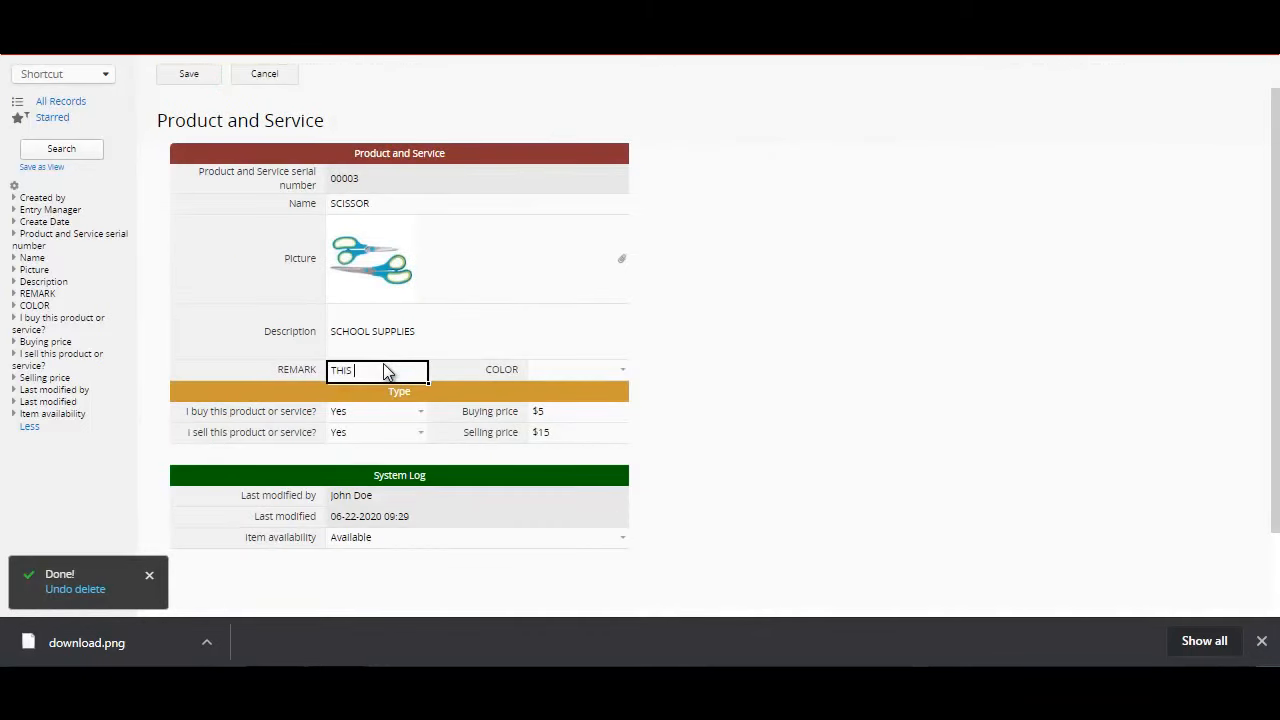
type("IS AN OLD ITEM")
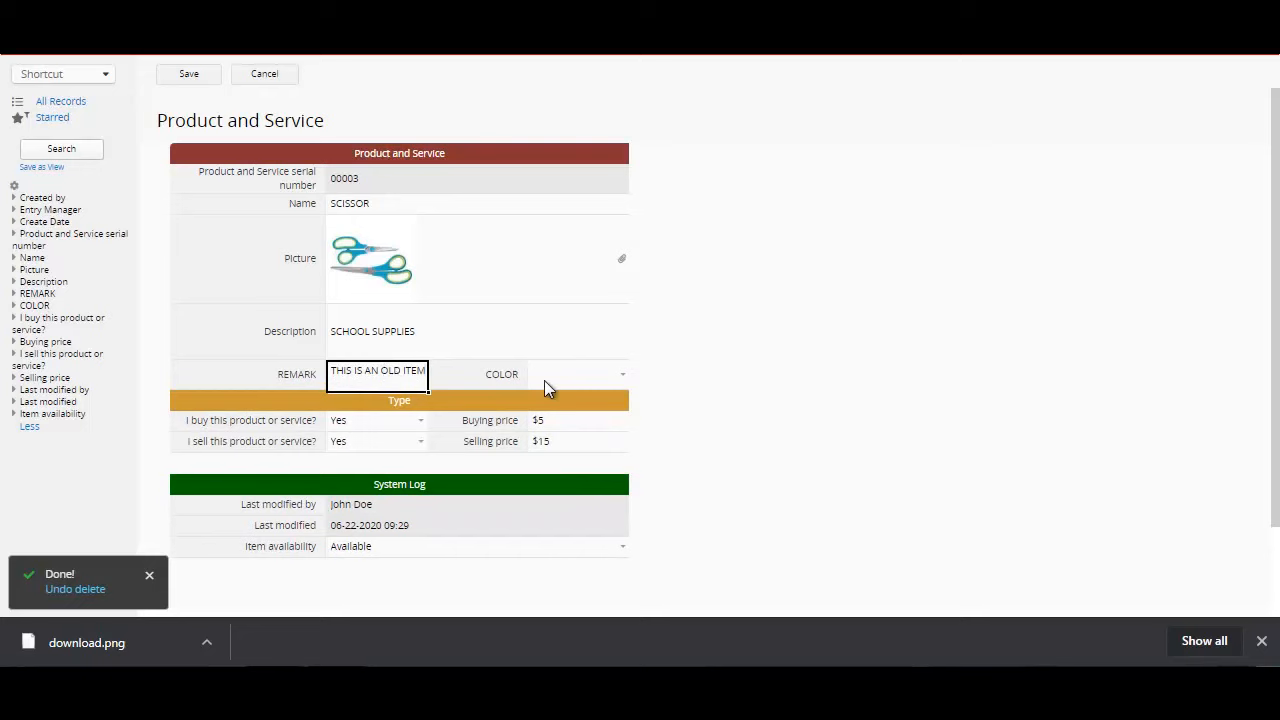
Step: Set the SCISSOR record's COLOR to GREE and save the record
left_click(544, 380)
left_click(628, 378)
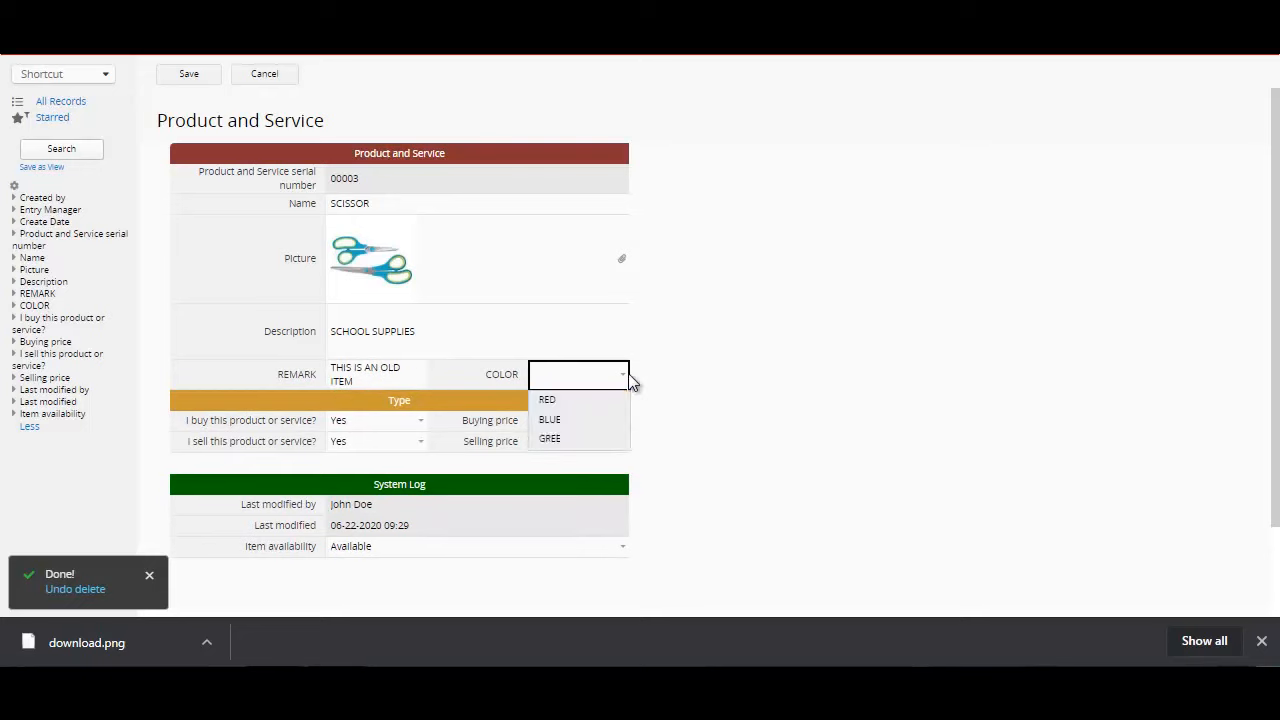
left_click(600, 442)
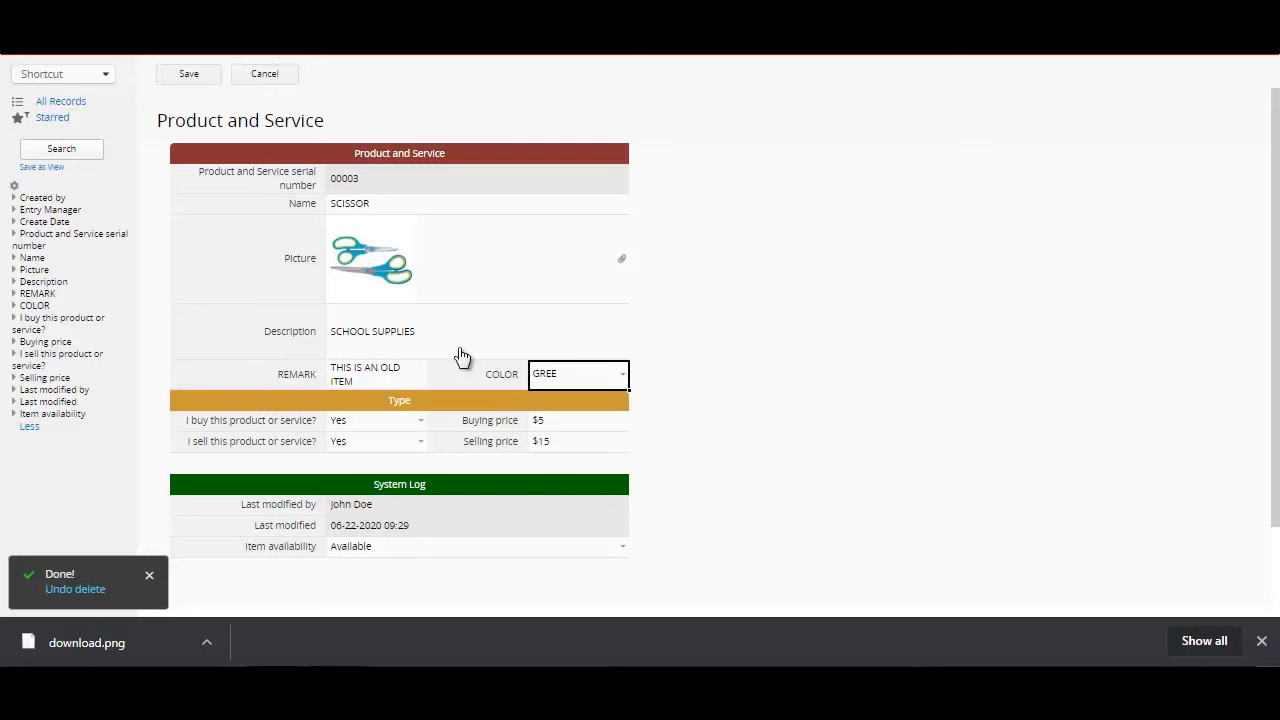
left_click(185, 78)
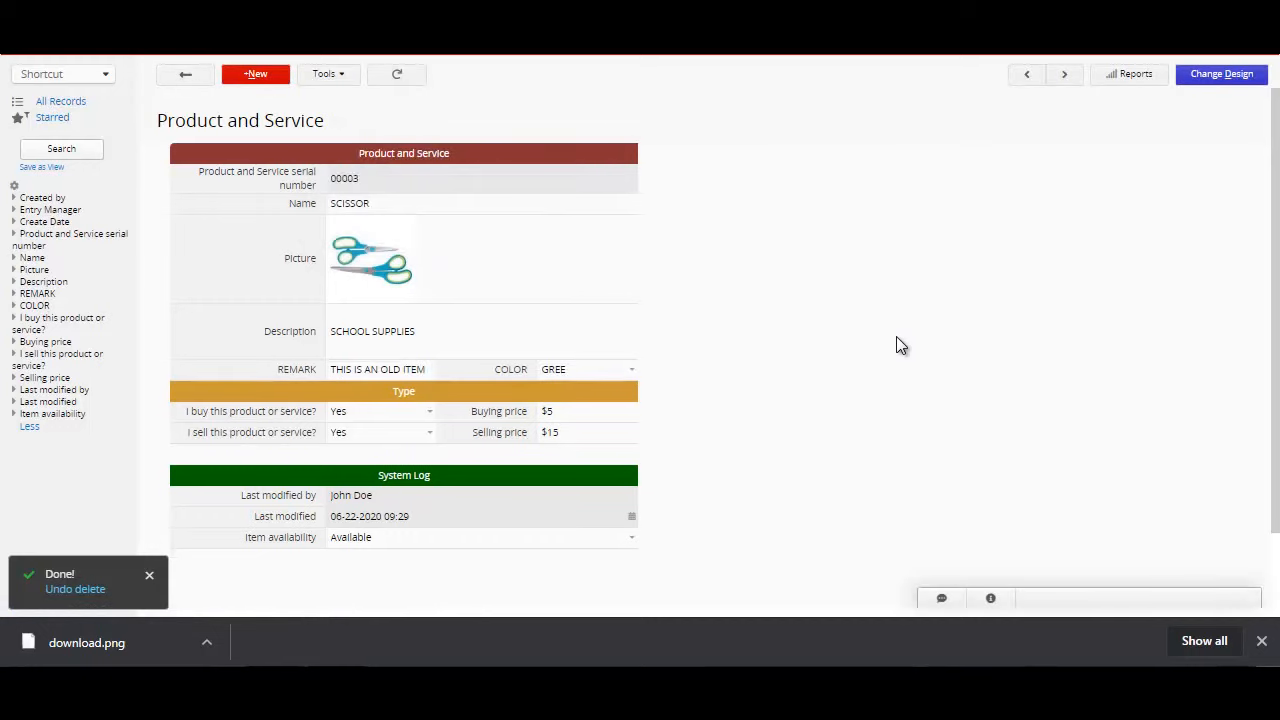
Step: Open the PENCIL record, set its Buying price to $2 and Selling price to $6, and save it
left_click(187, 75)
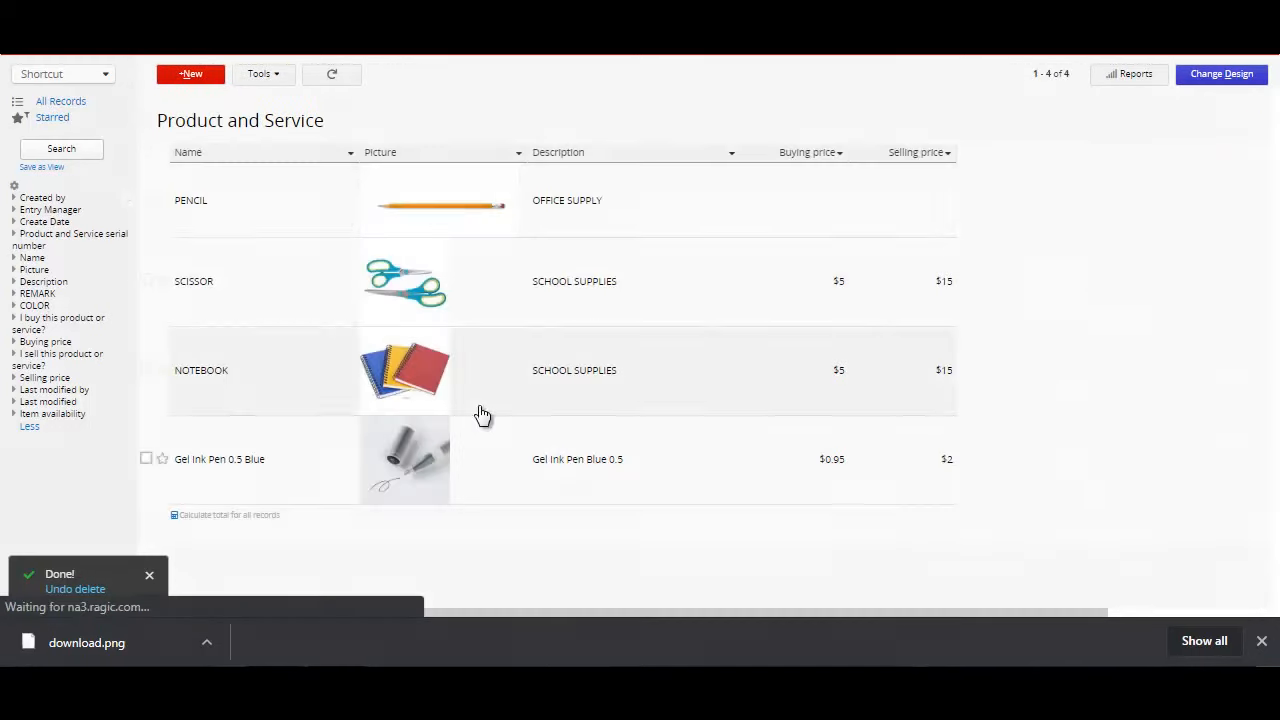
left_click(325, 206)
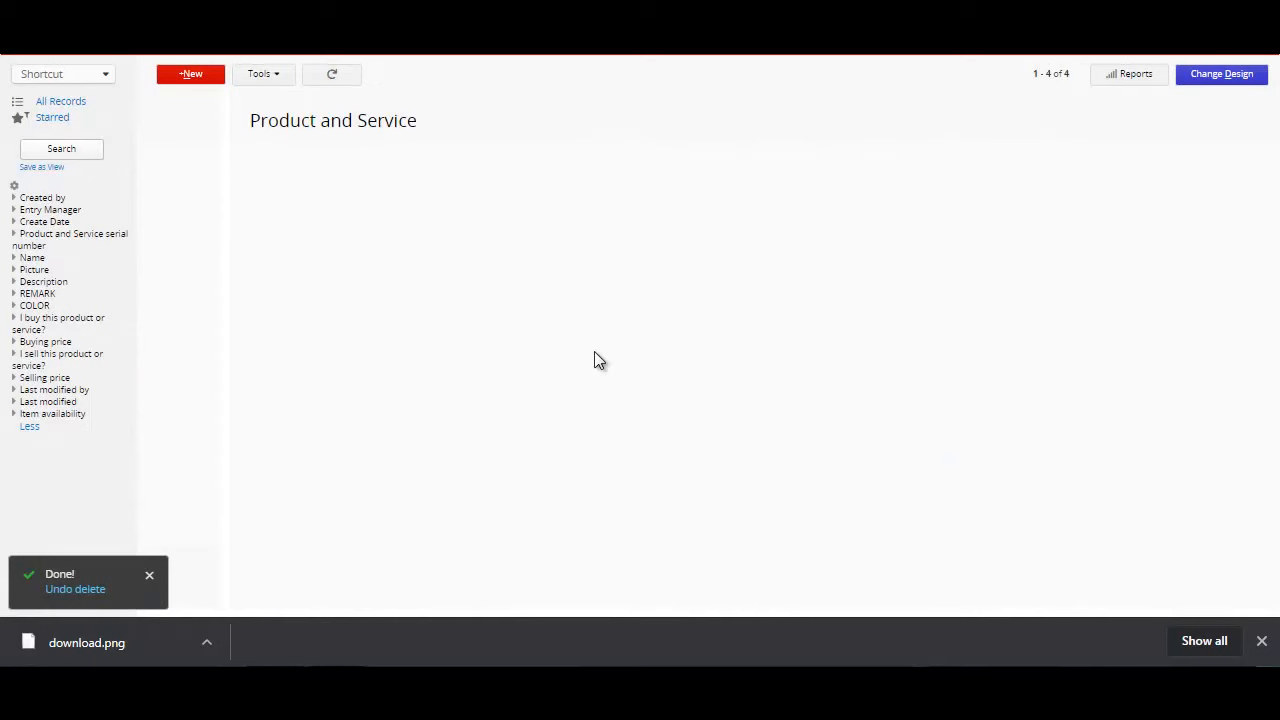
left_click(573, 416)
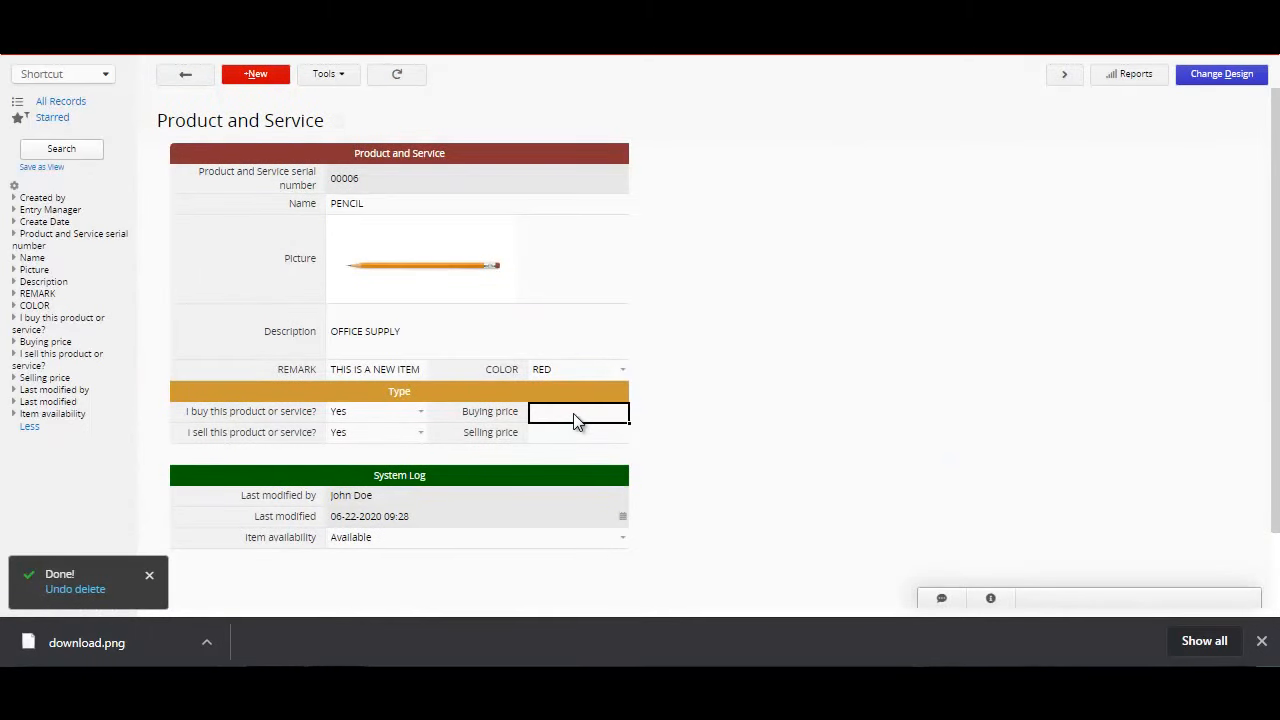
type("2")
left_click(574, 438)
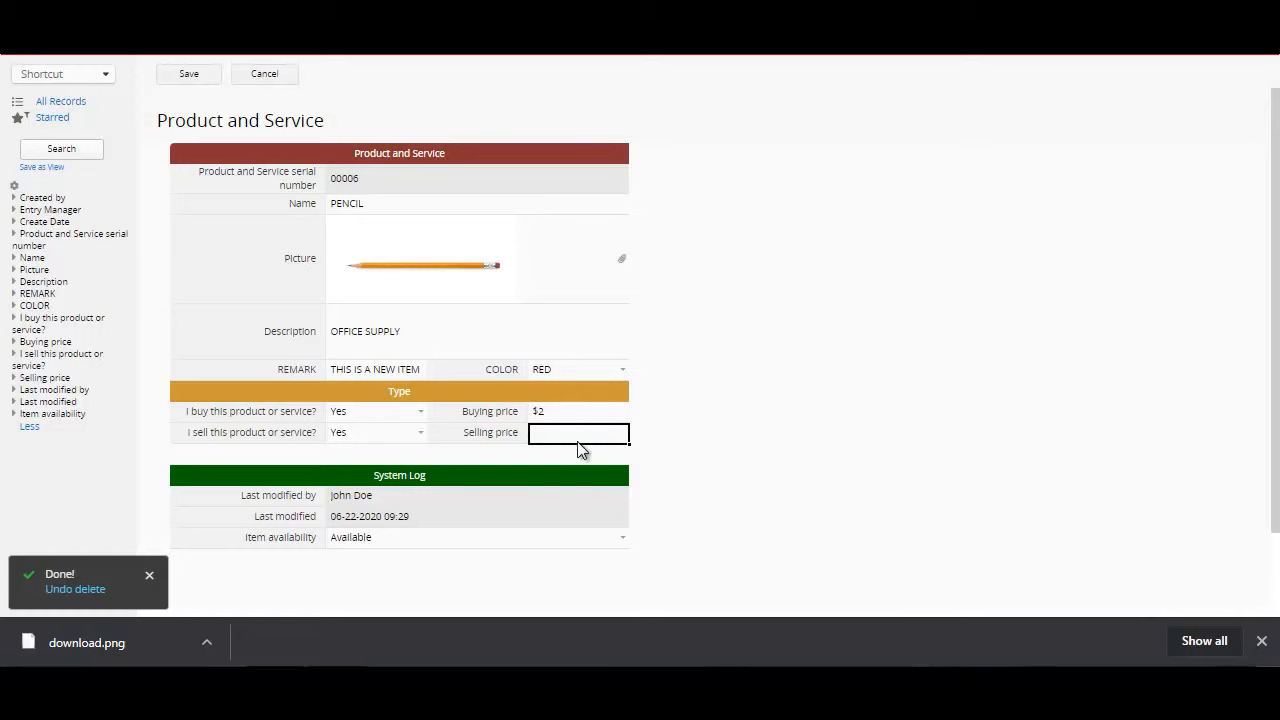
type("6")
left_click(189, 75)
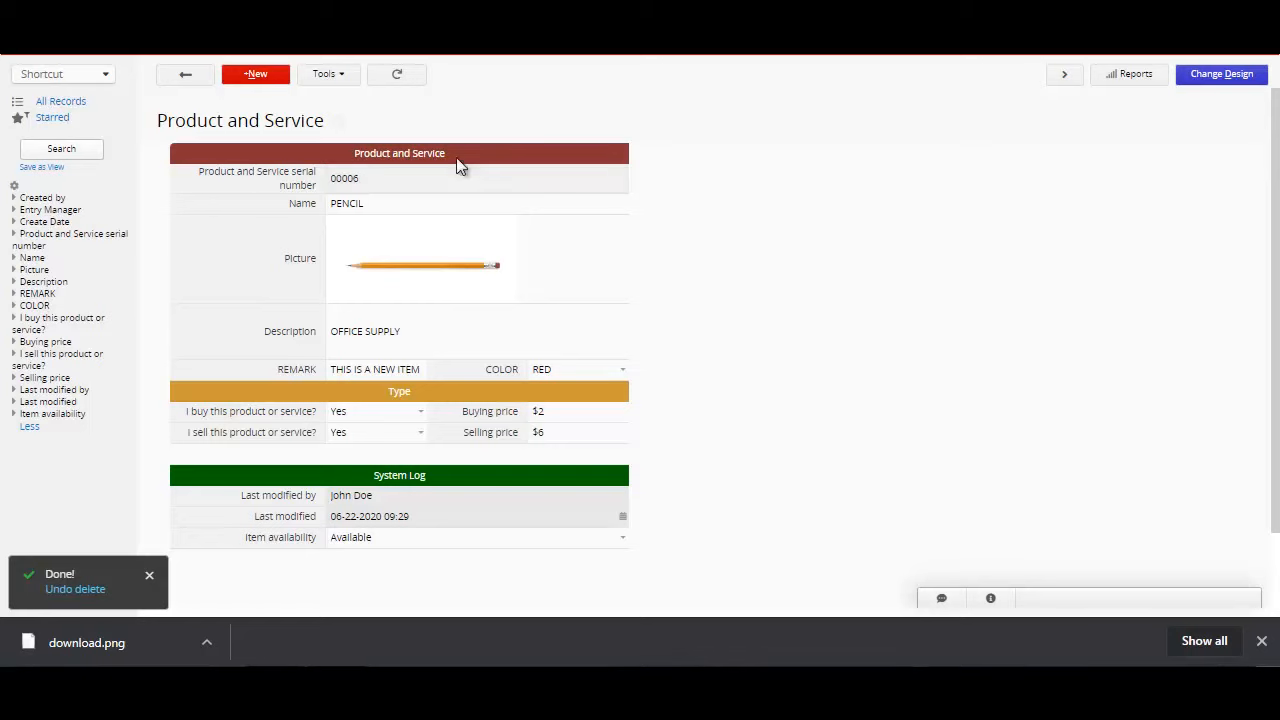
Step: Switch to the Clients and Suppliers sheet, view the RIZAL TRADING record, and return to the list
mouse_move(256, 74)
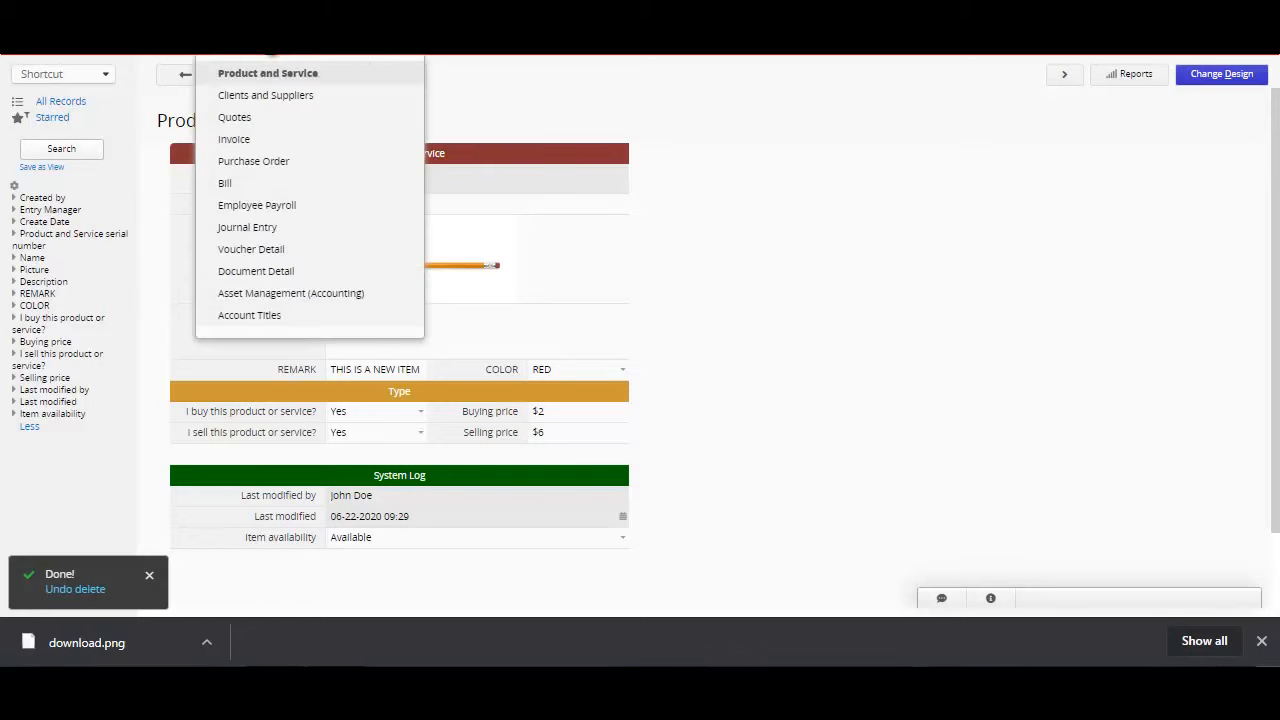
left_click(252, 100)
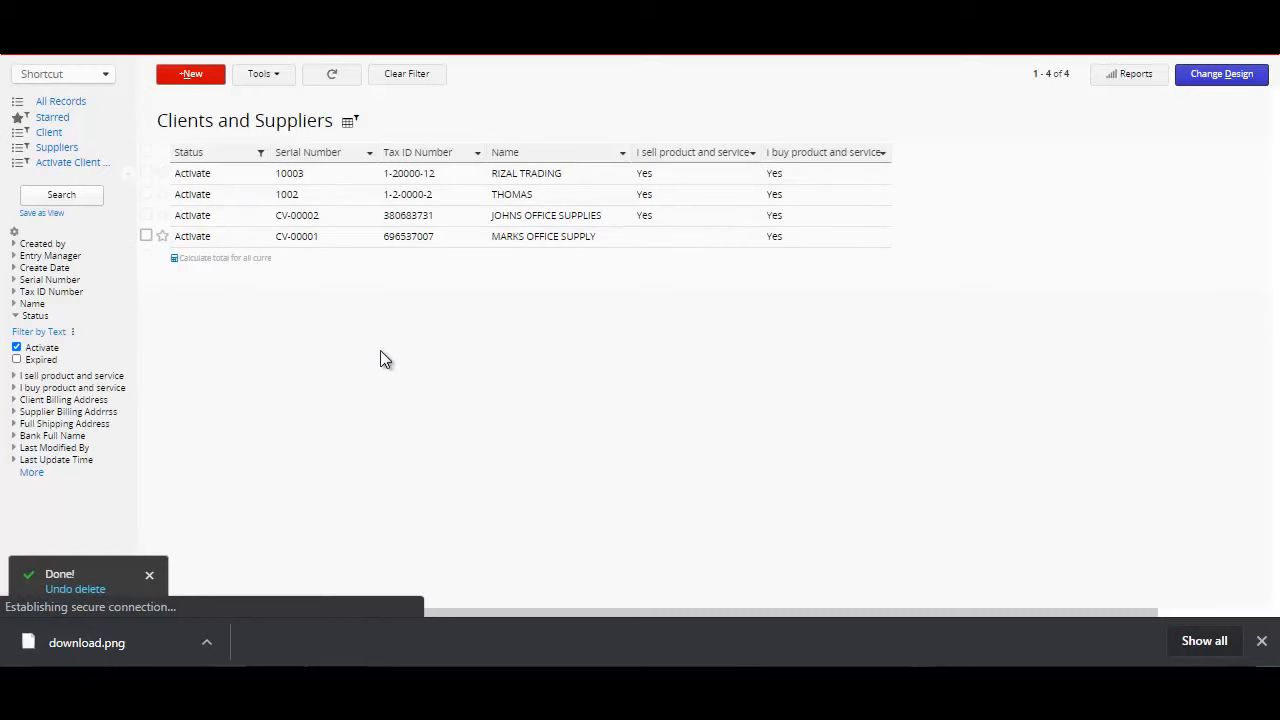
left_click(240, 176)
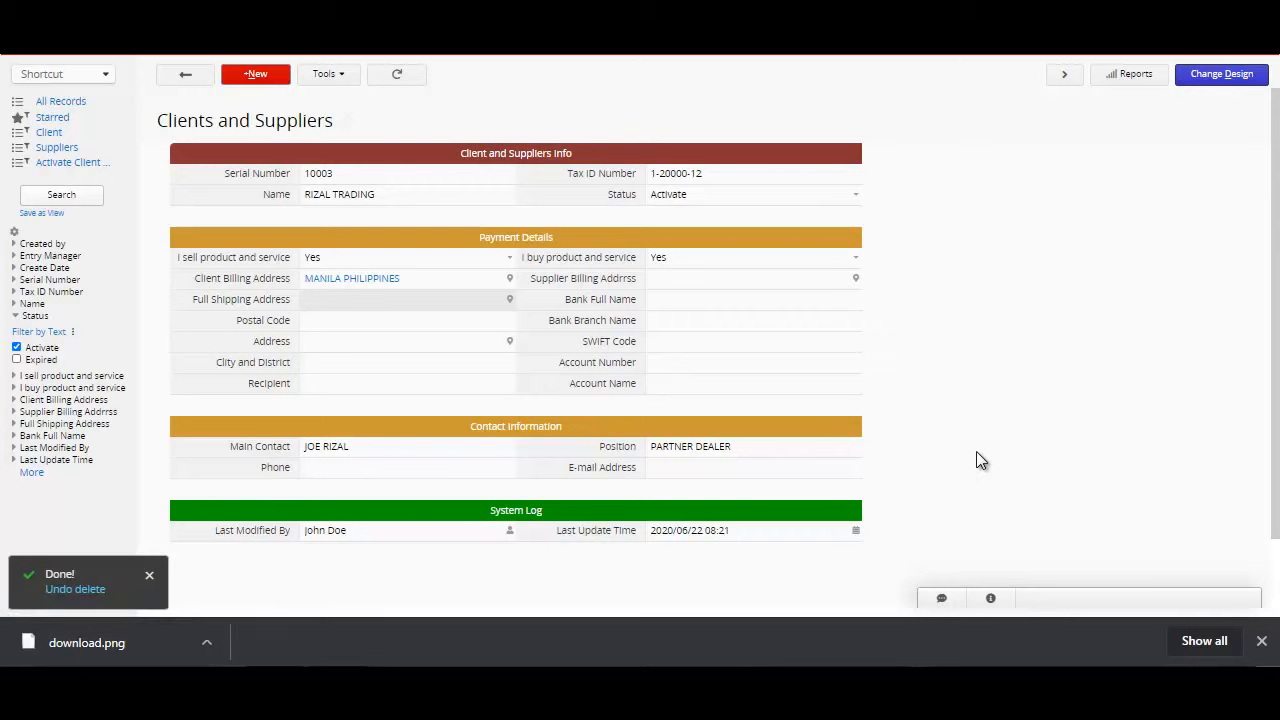
left_click(187, 77)
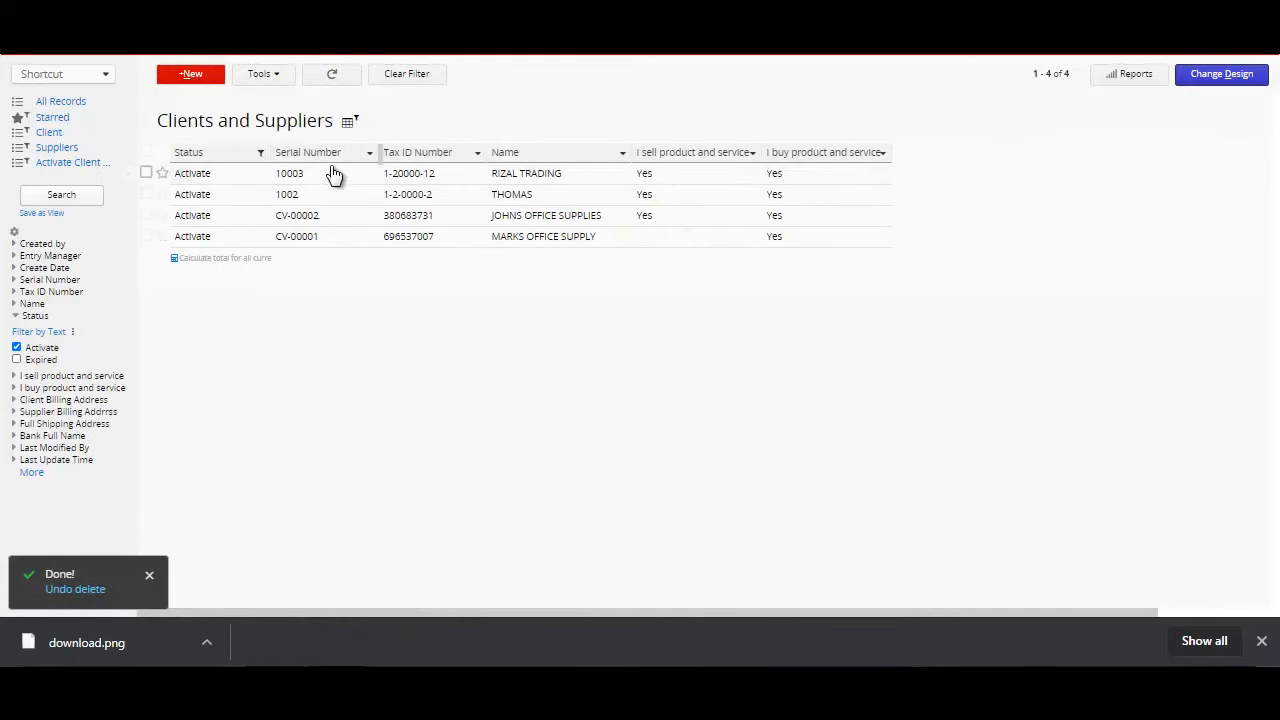
Step: Create a new Clients and Suppliers record and fill in its Serial Number and Tax ID Number
left_click(210, 76)
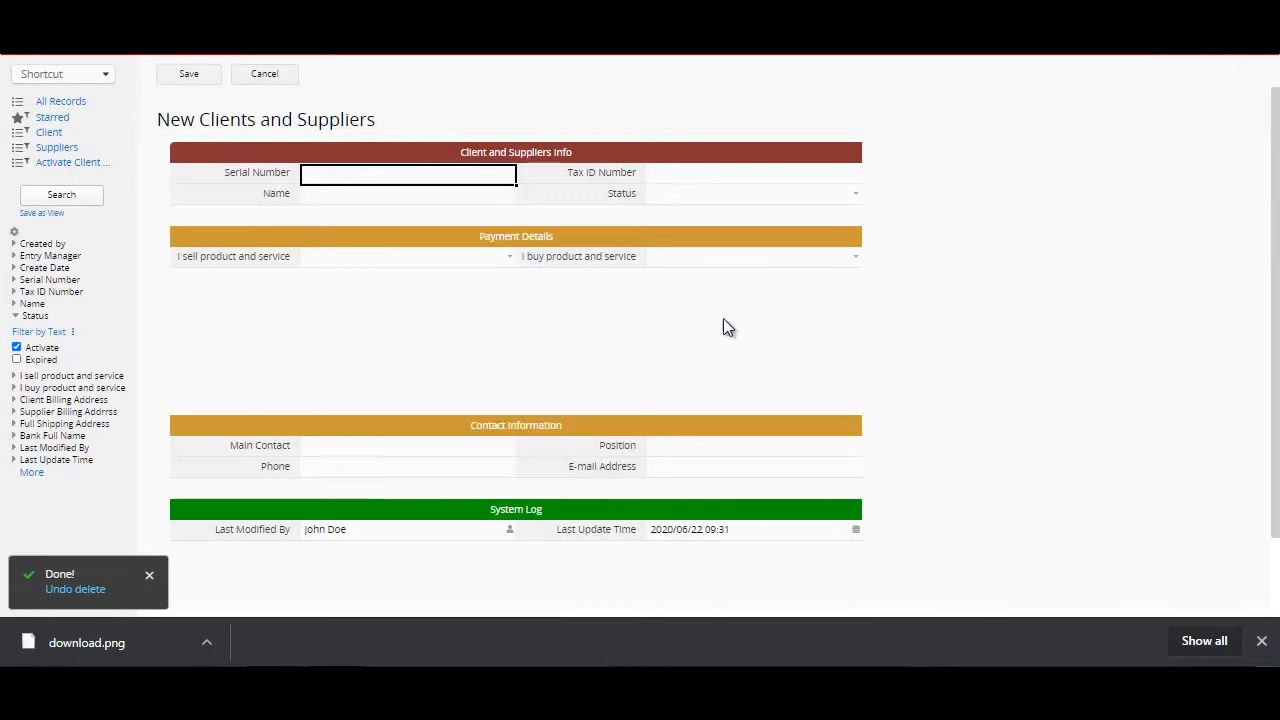
left_click(450, 172)
type("10001")
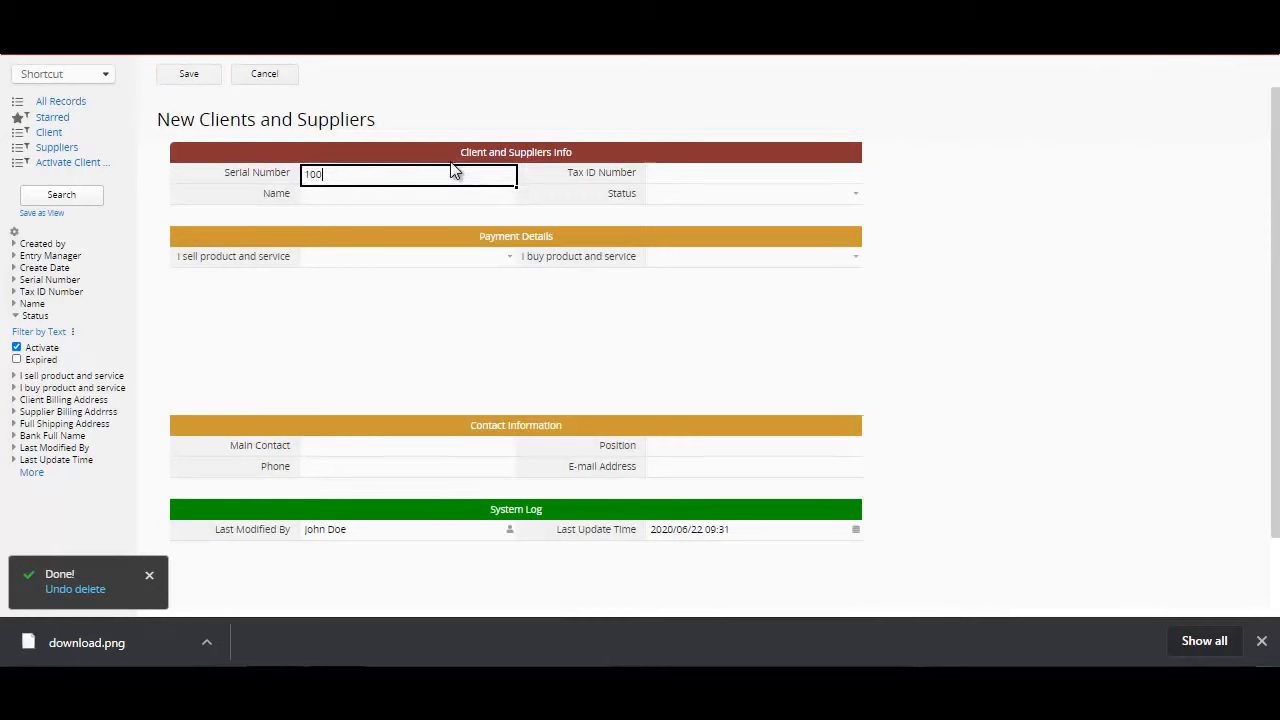
left_click(705, 175)
type("1-20000-01")
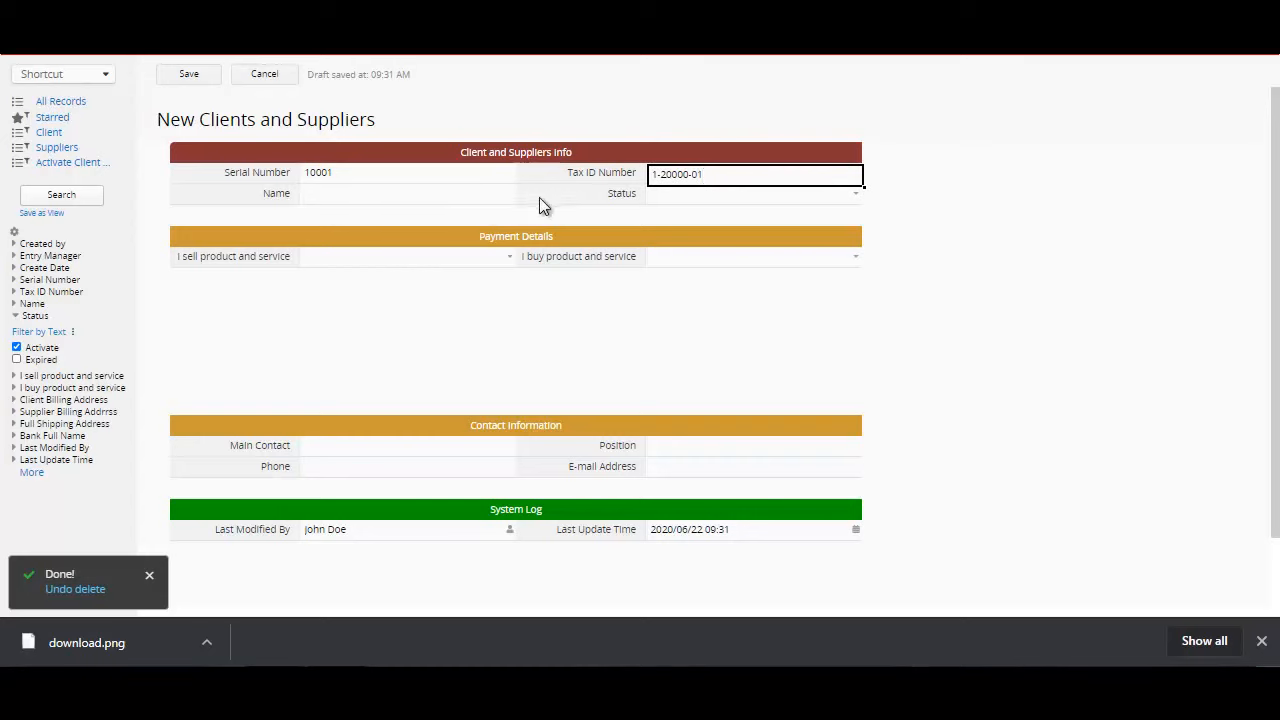
Step: Enter the client's full name in the Name field and set the Status to Activate
left_click(490, 200)
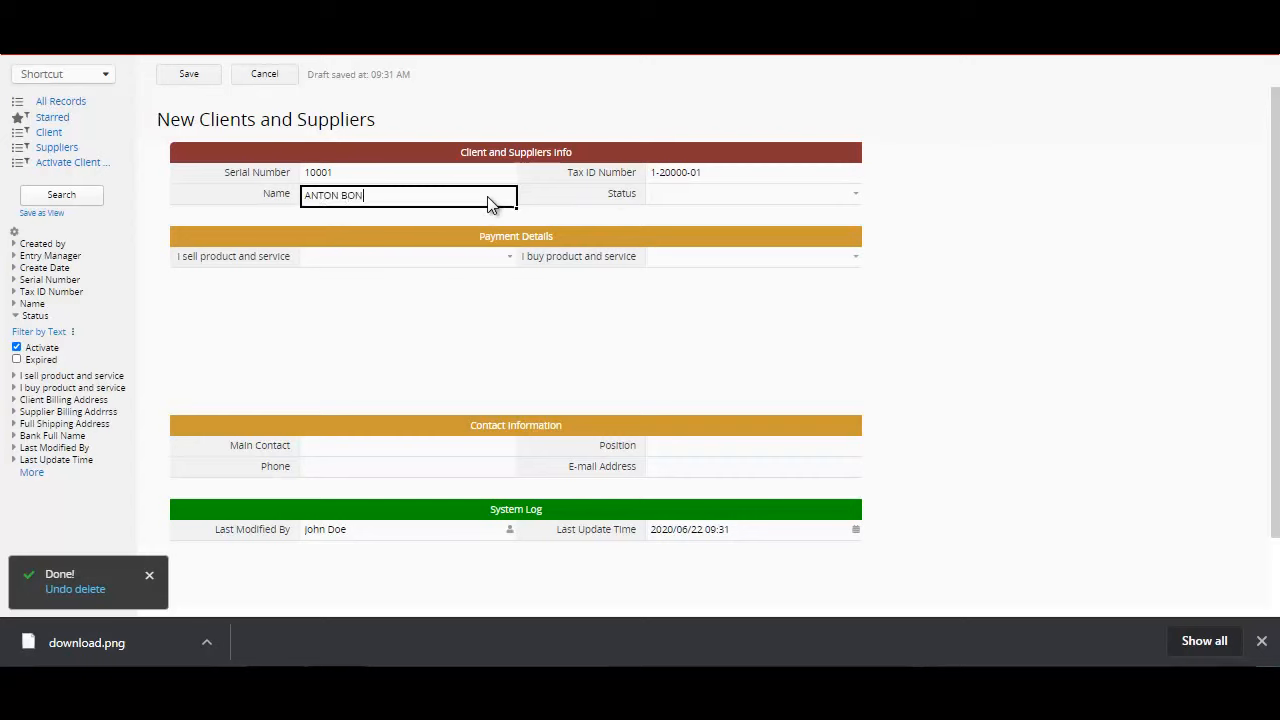
left_click(710, 198)
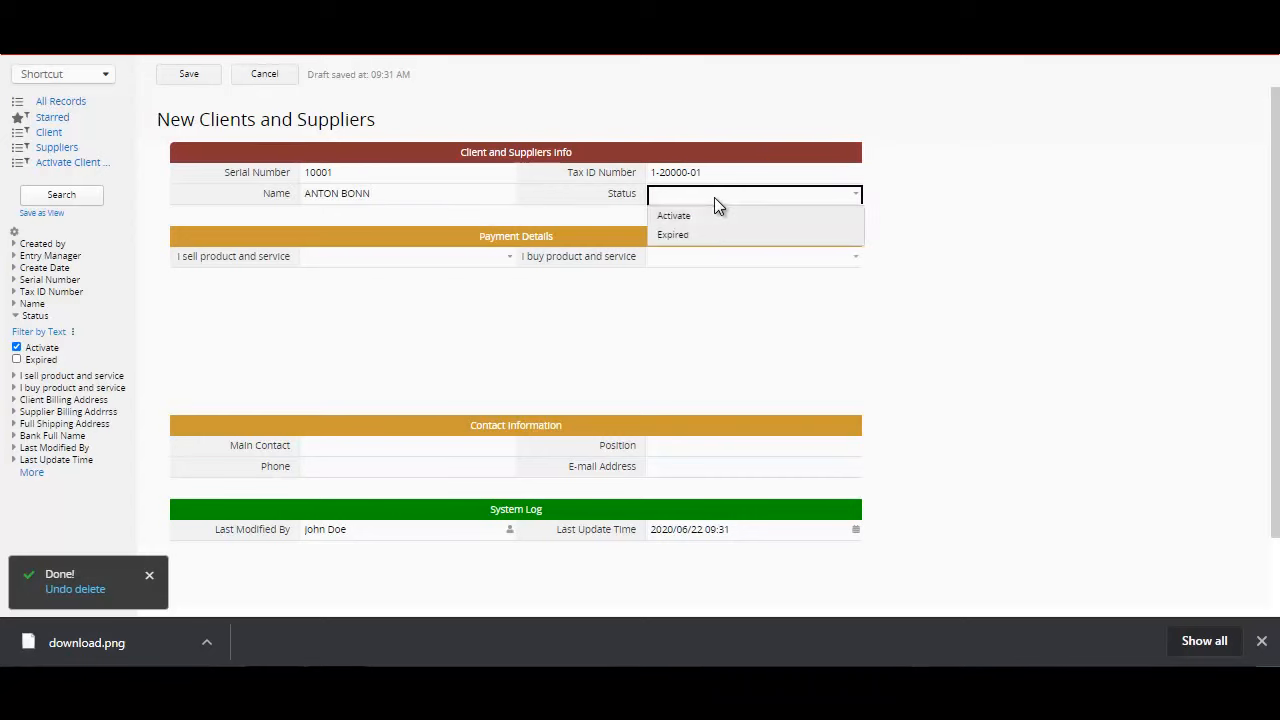
left_click(707, 214)
Step: Set both I sell product and service and I buy product and service to Yes in the payment details
left_click(437, 260)
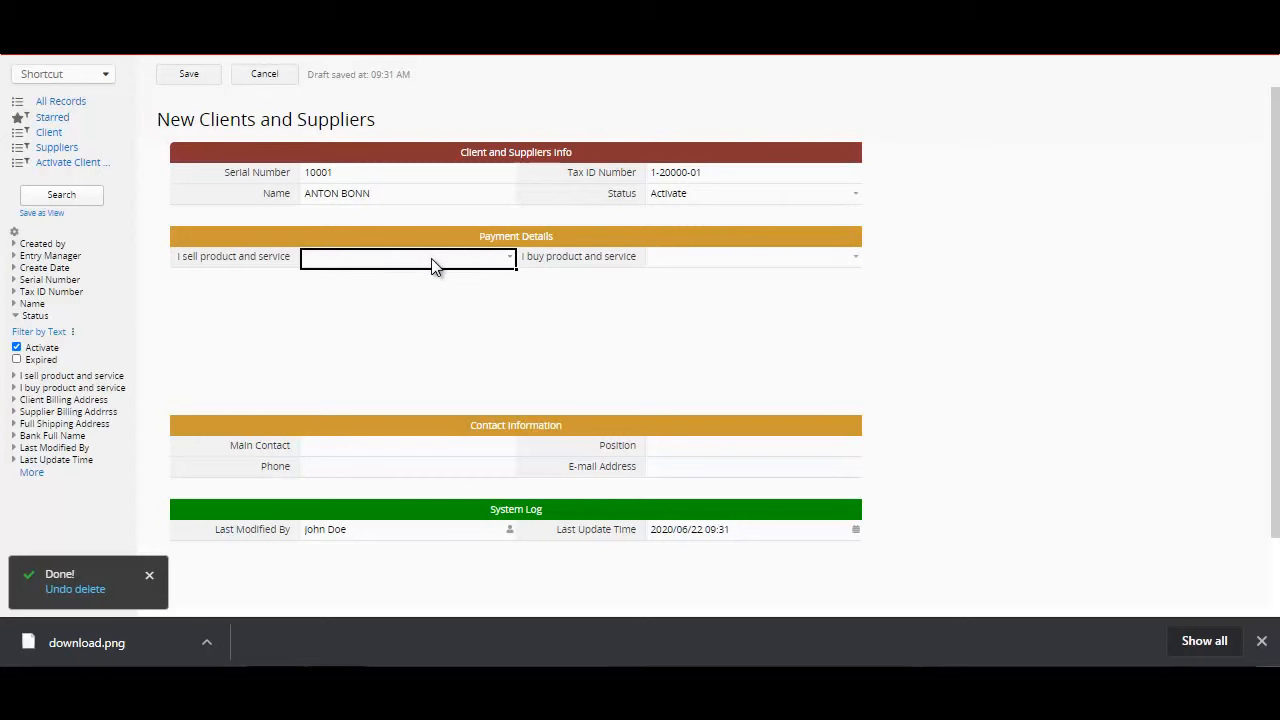
type("Y")
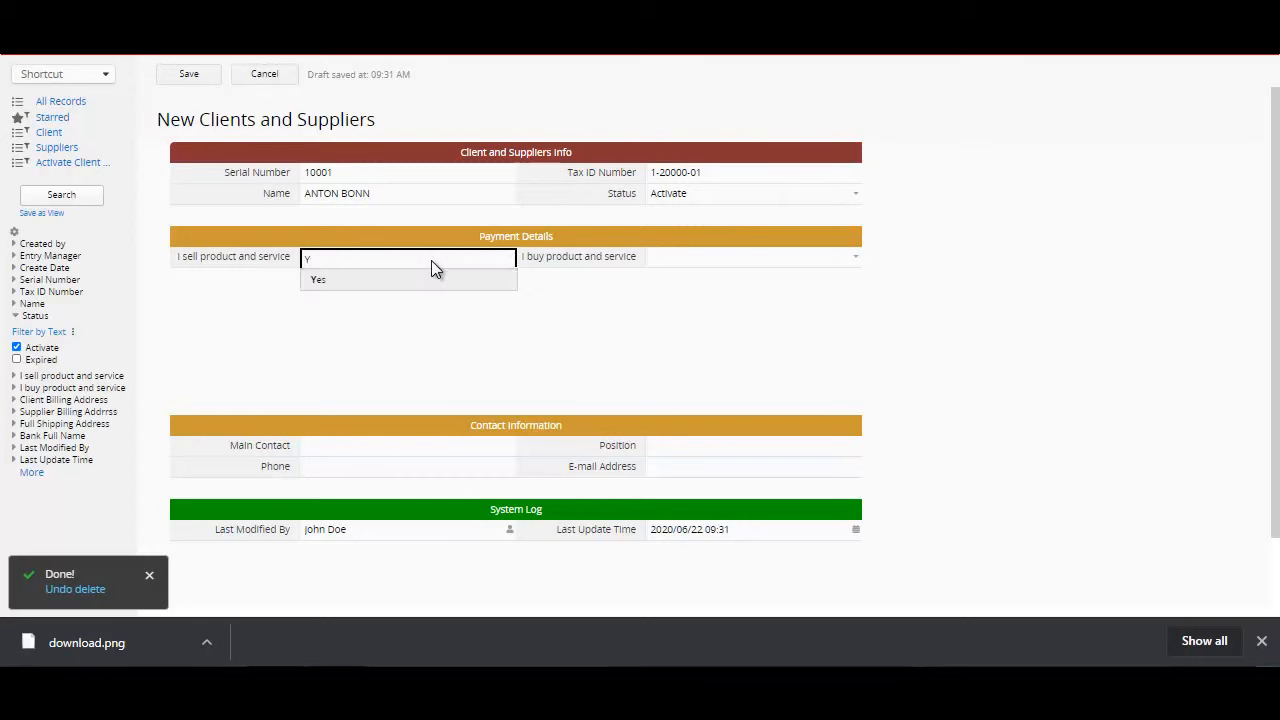
left_click(431, 283)
left_click(692, 268)
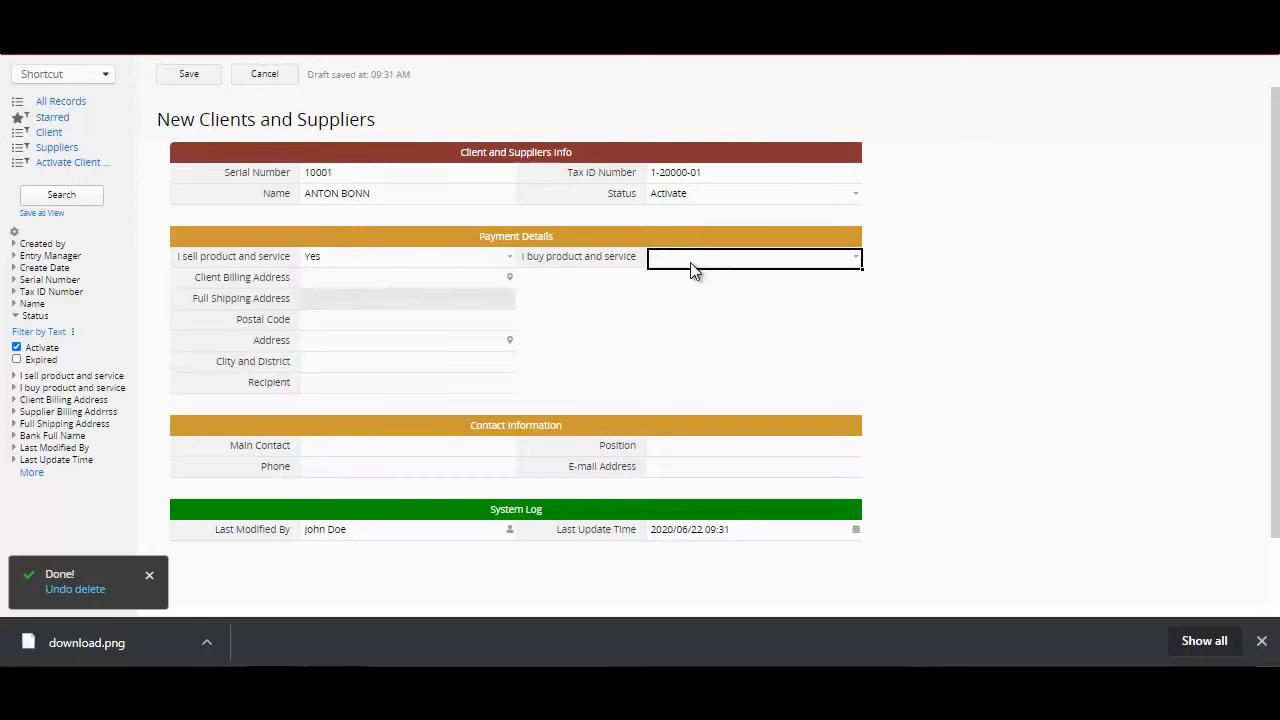
type("Y")
left_click(700, 286)
Step: Fill in the Client Billing Address and the Postal Code in the payment details
left_click(455, 280)
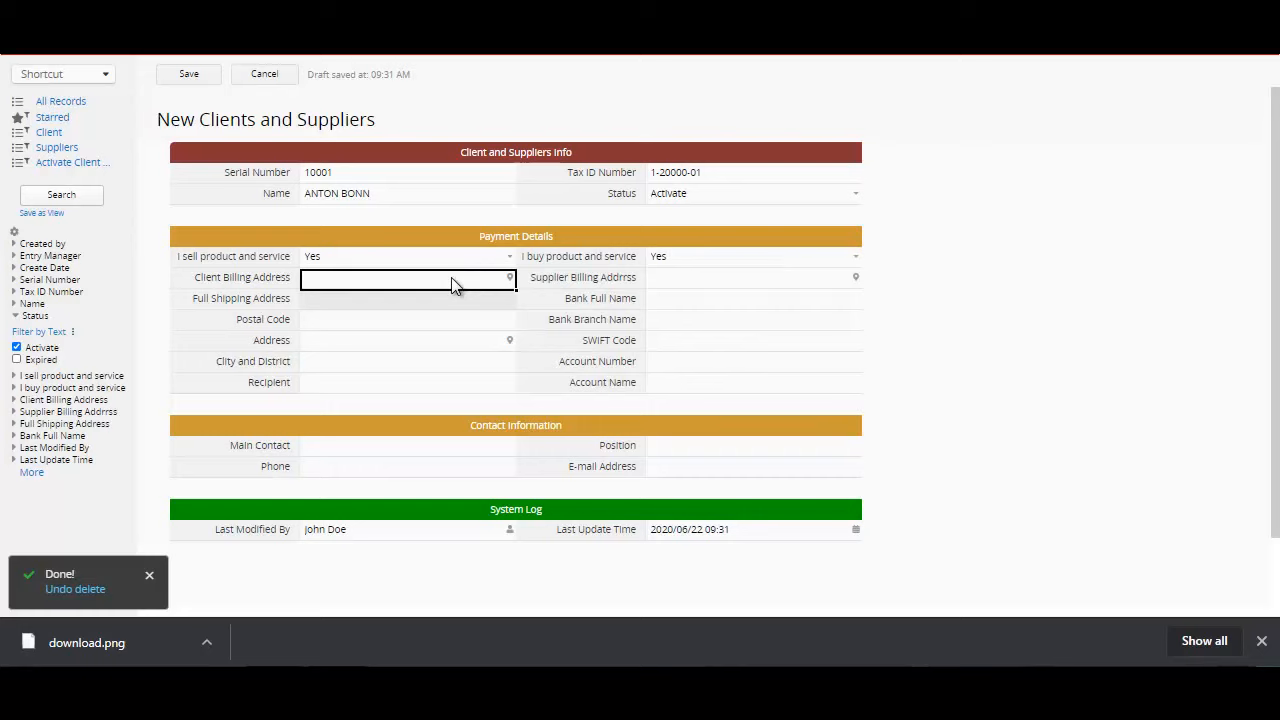
type("MANILA P")
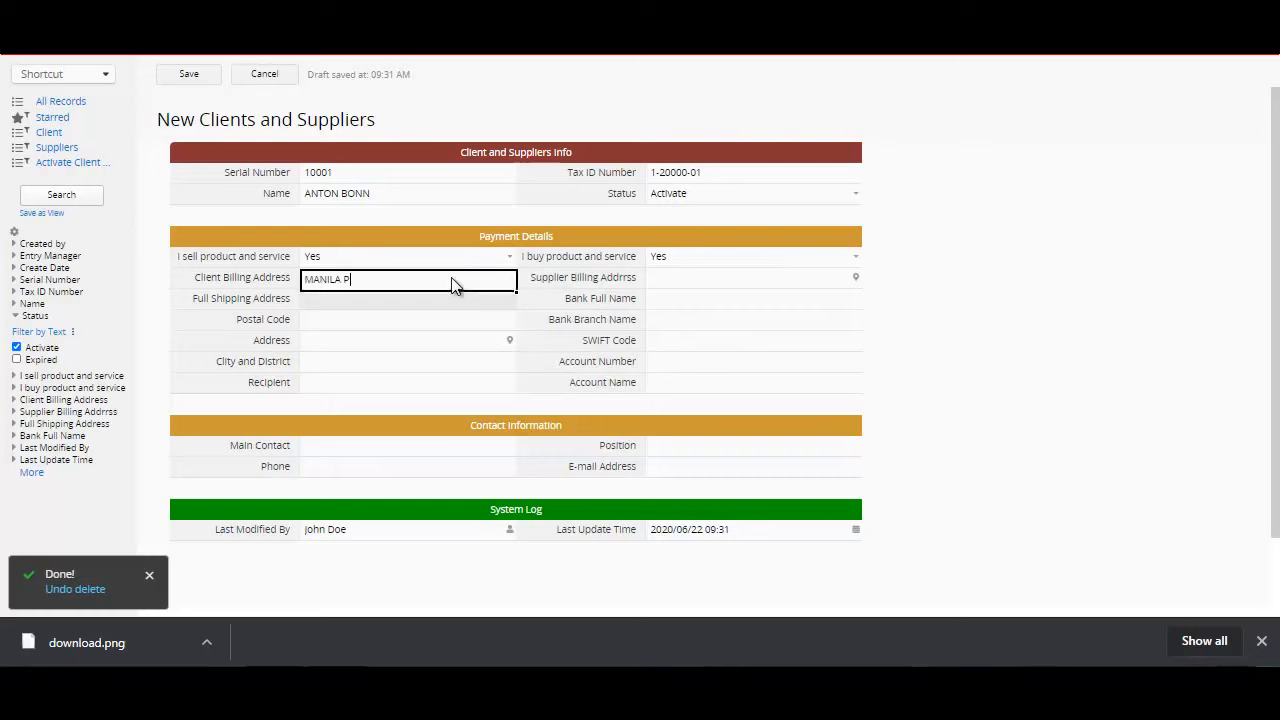
type("HILIPPINES")
left_click(428, 307)
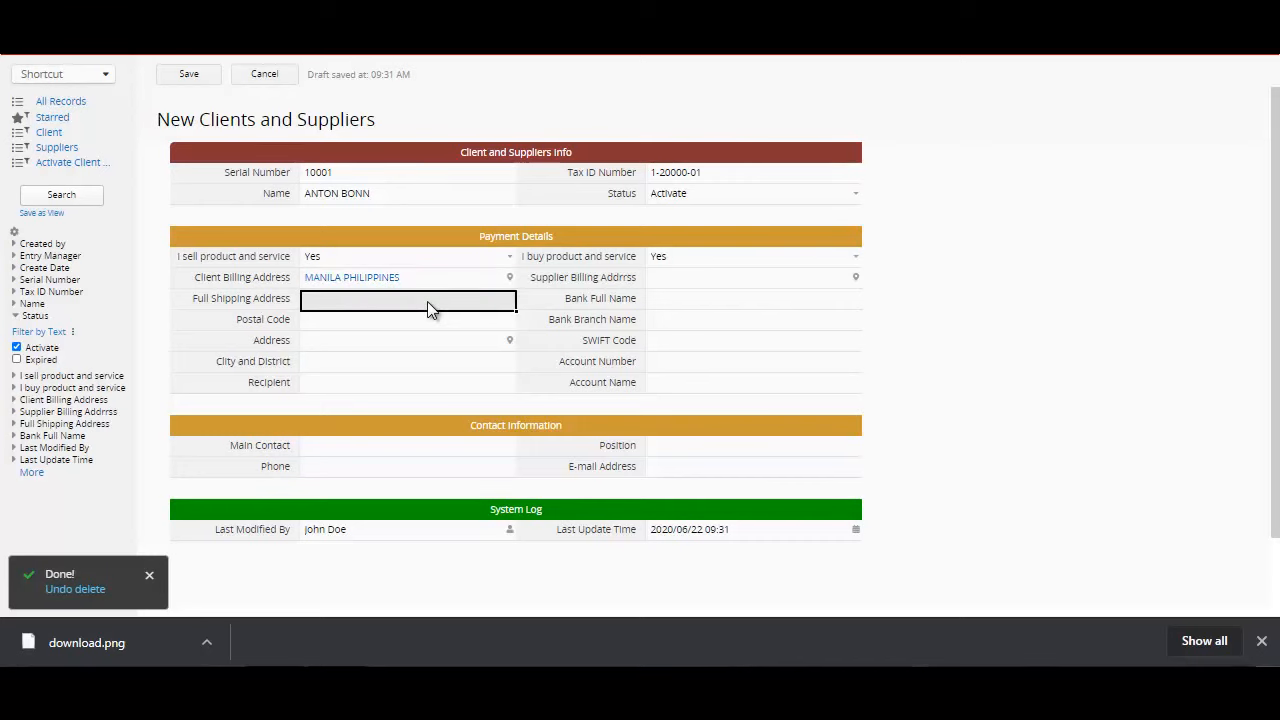
left_click(415, 325)
type("4027")
Step: Fill in the client's street address and the City and District field below the Postal Code
left_click(394, 349)
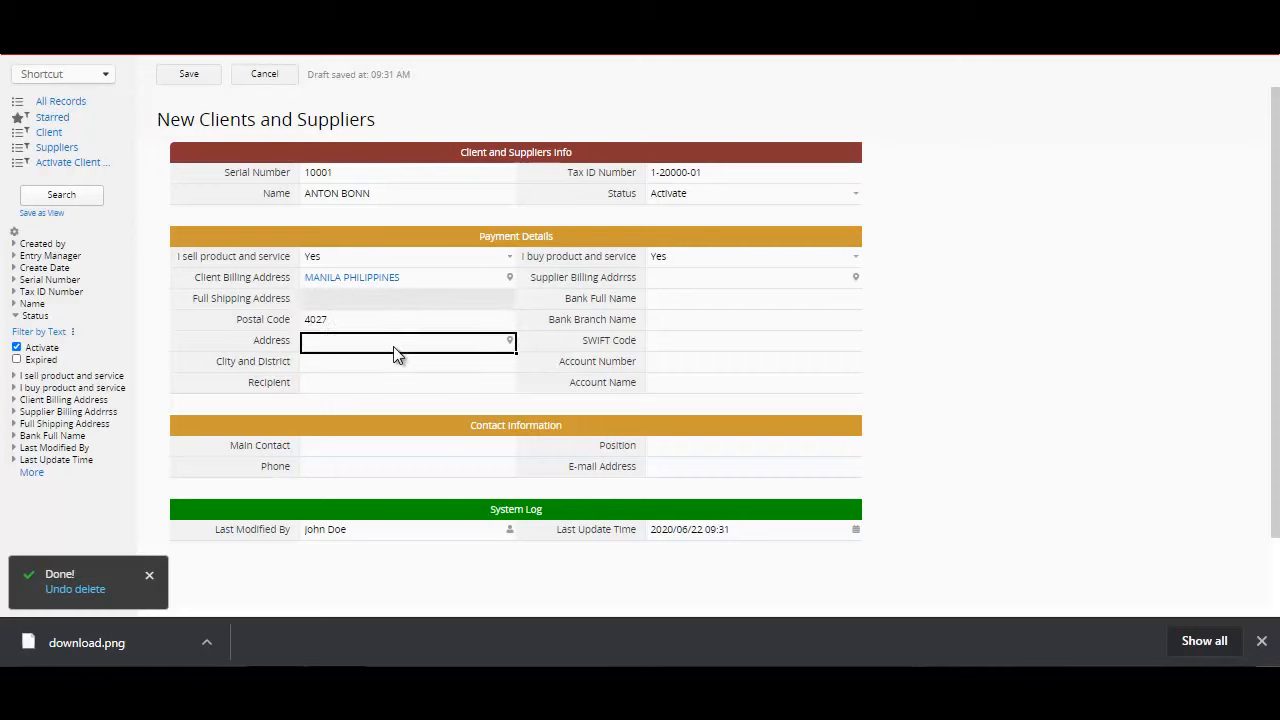
type("123 MANILA PHILIPPINES")
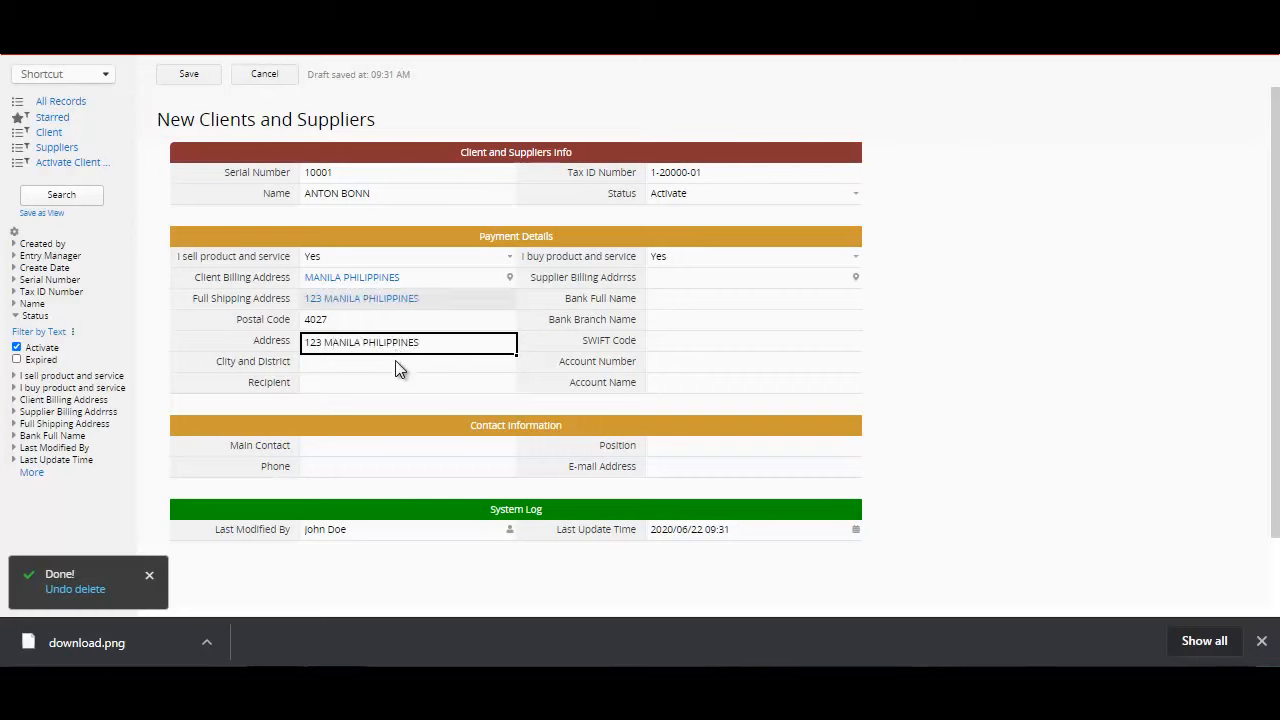
left_click(396, 368)
type("METRO MANILA")
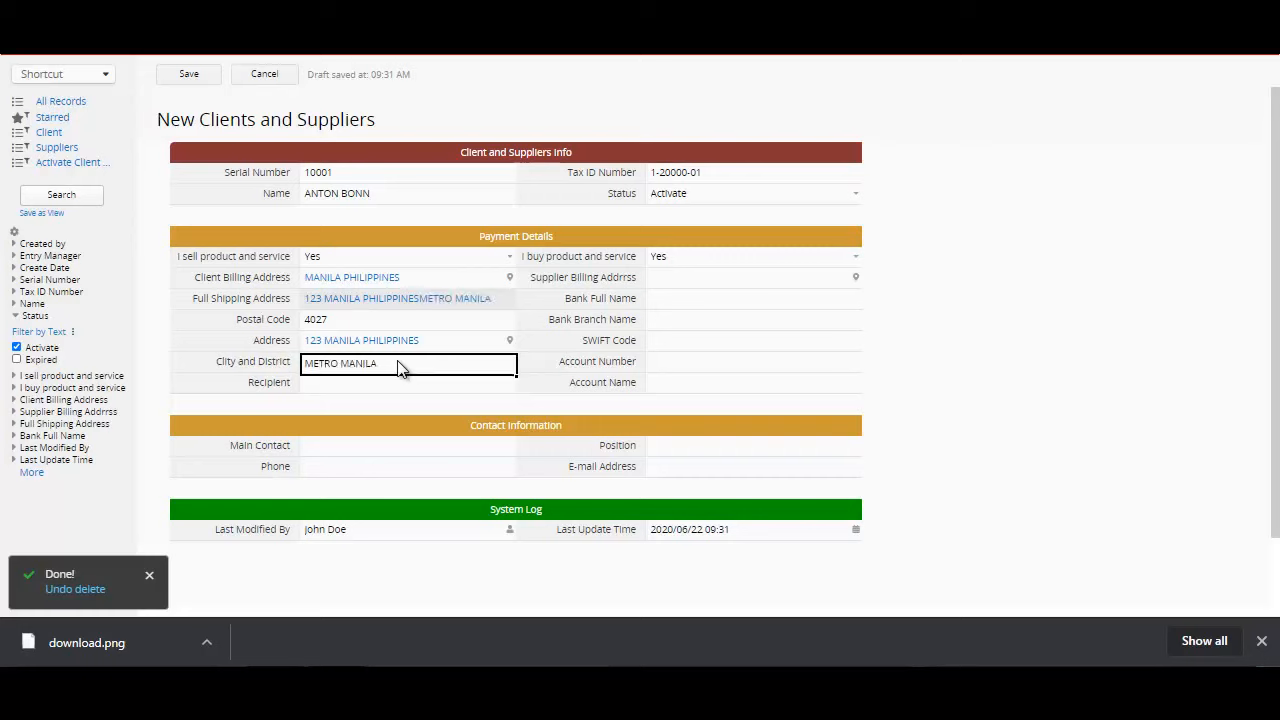
Step: Enter the contact person's full name as the Main Contact in the contact information
left_click(414, 450)
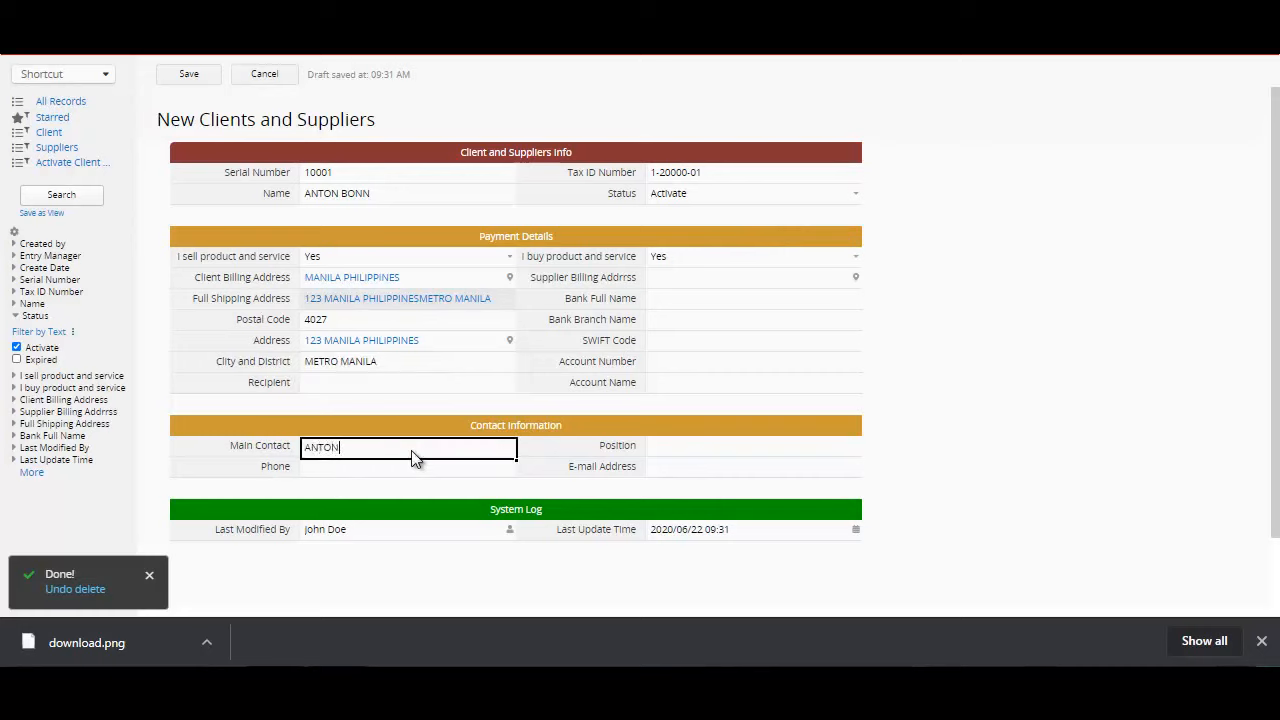
Step: Set the main contact's Position to PARTNER DEALER and save the new client record
key("Tab")
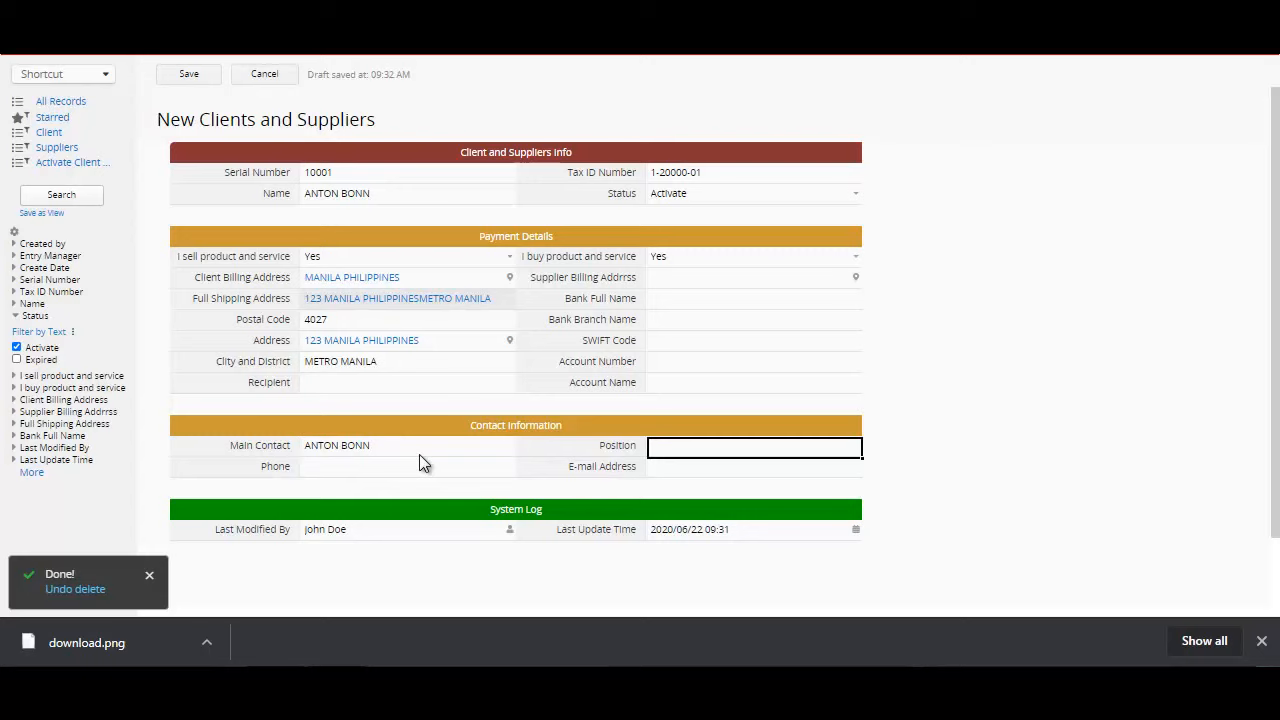
type("PARTNER")
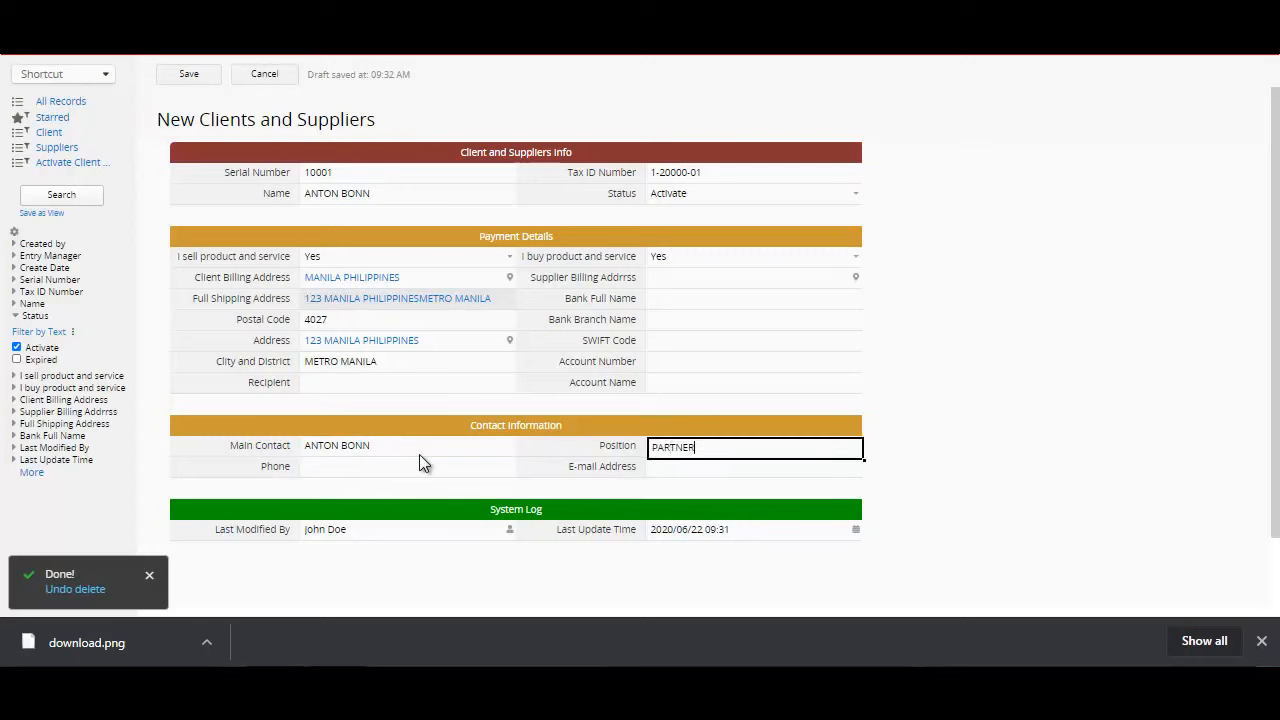
type(" DEALER")
left_click(792, 470)
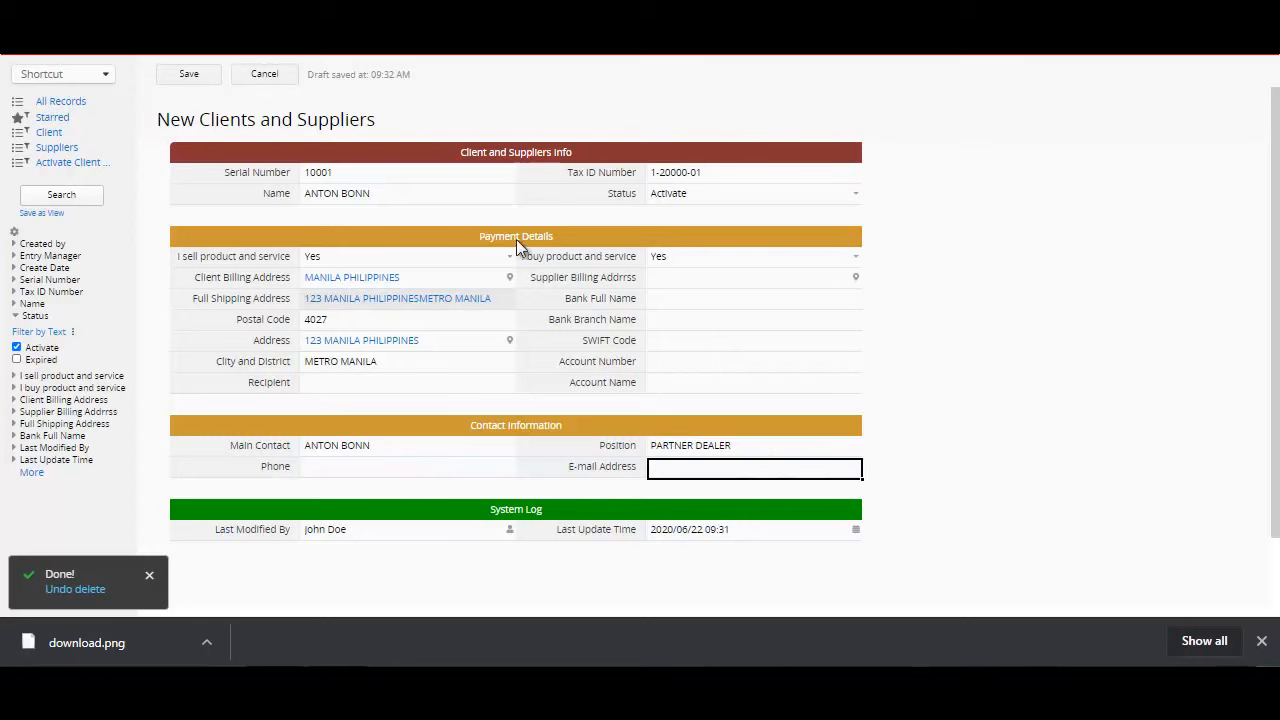
left_click(197, 76)
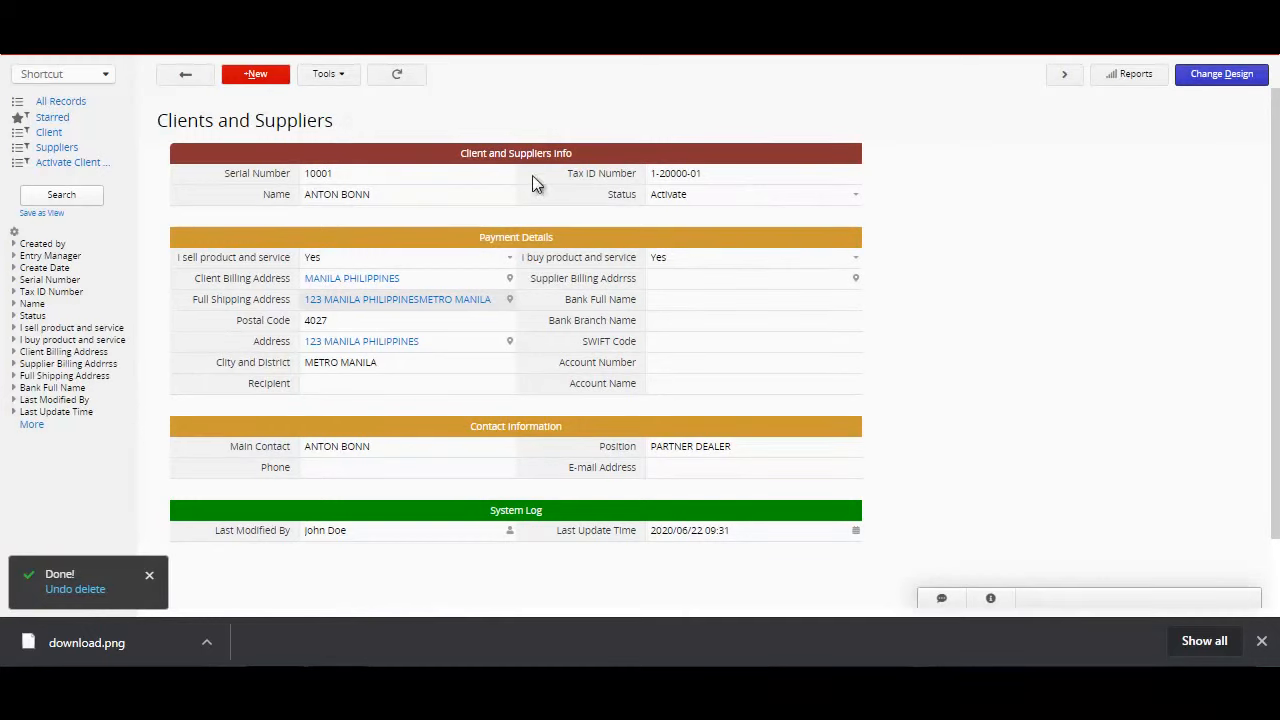
Step: Return to the Clients and Suppliers list, reopen the newly added client's record and start changing its form design
left_click(183, 78)
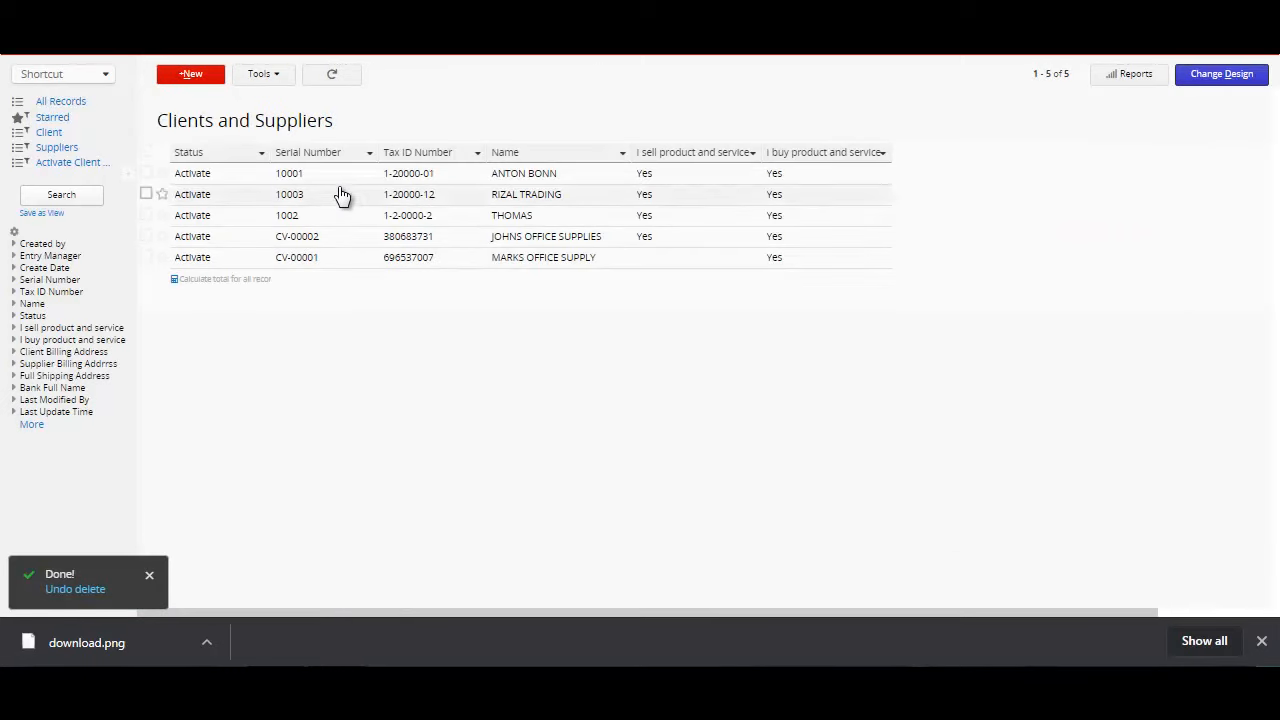
left_click(236, 178)
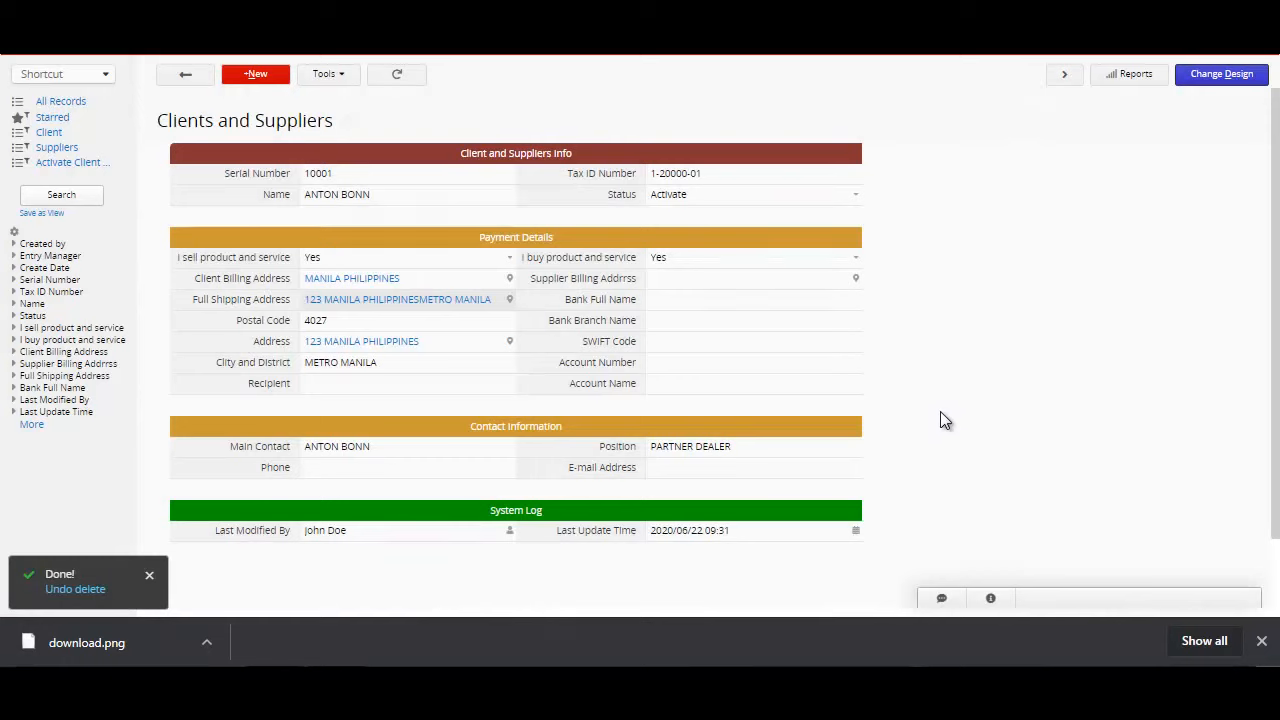
left_click(1218, 84)
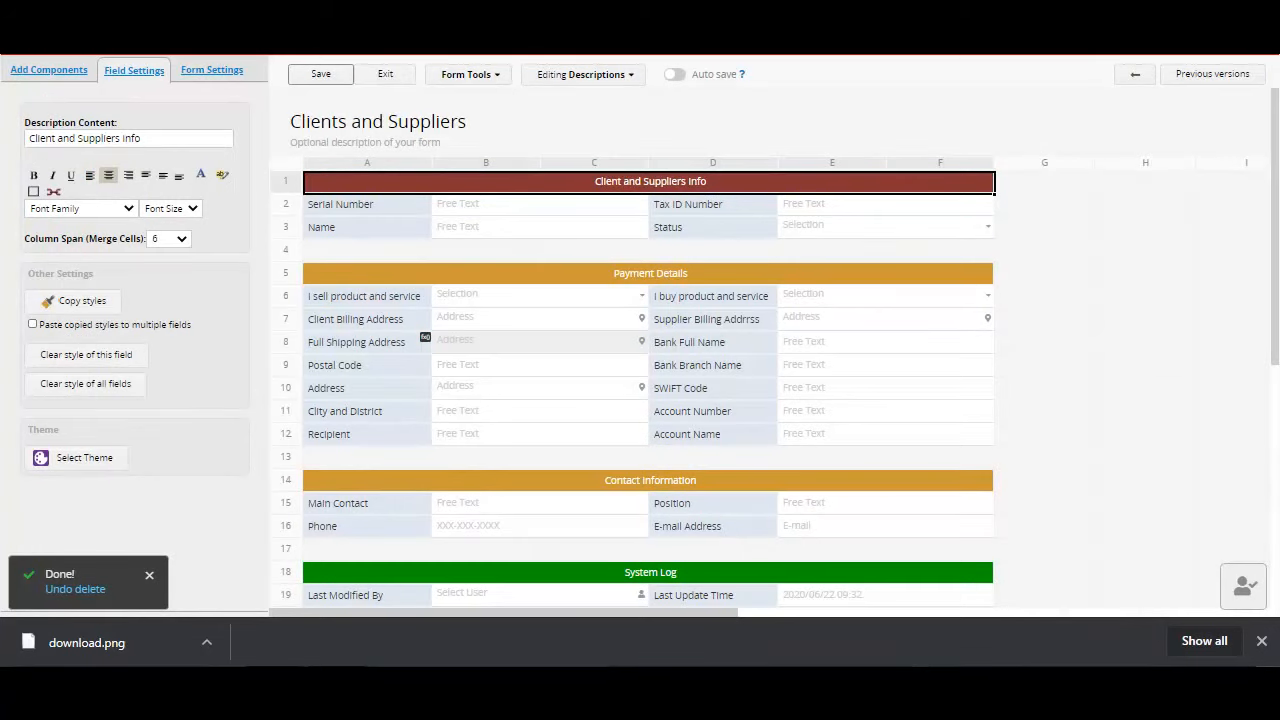
Step: Add a field named FILE in the empty row below Name and set its field type to File Upload
left_click(49, 70)
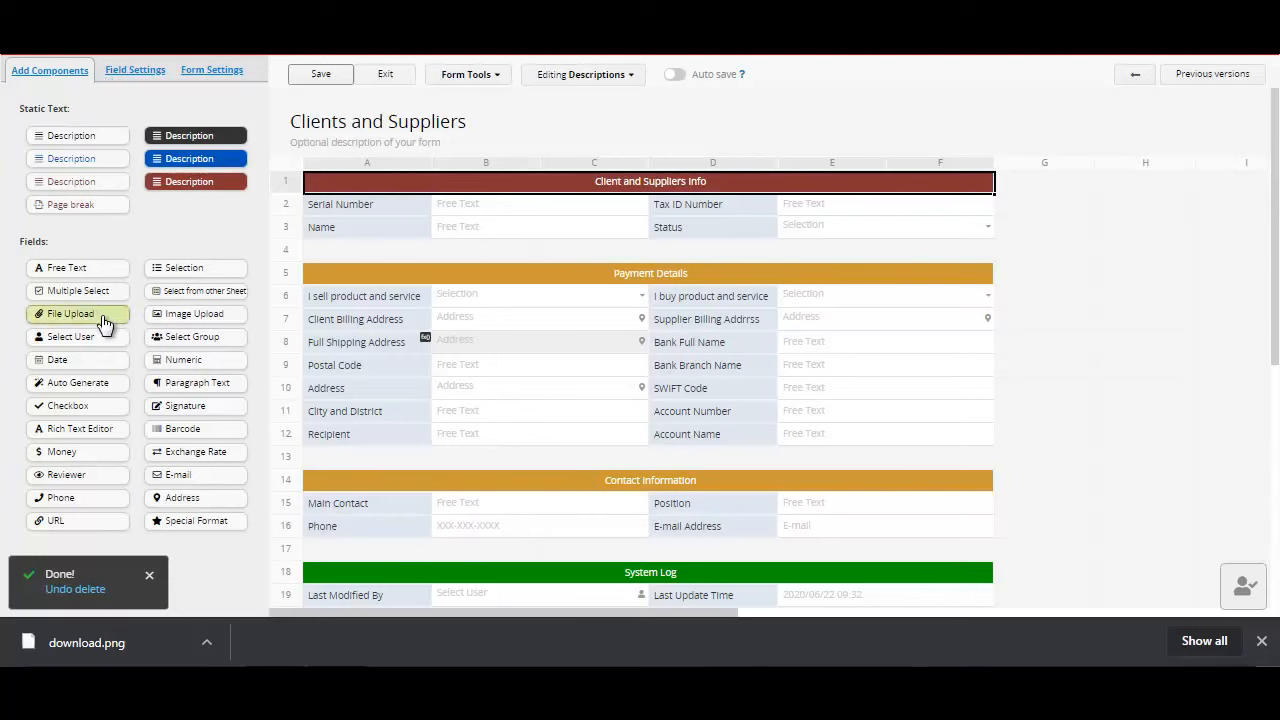
left_click(357, 255)
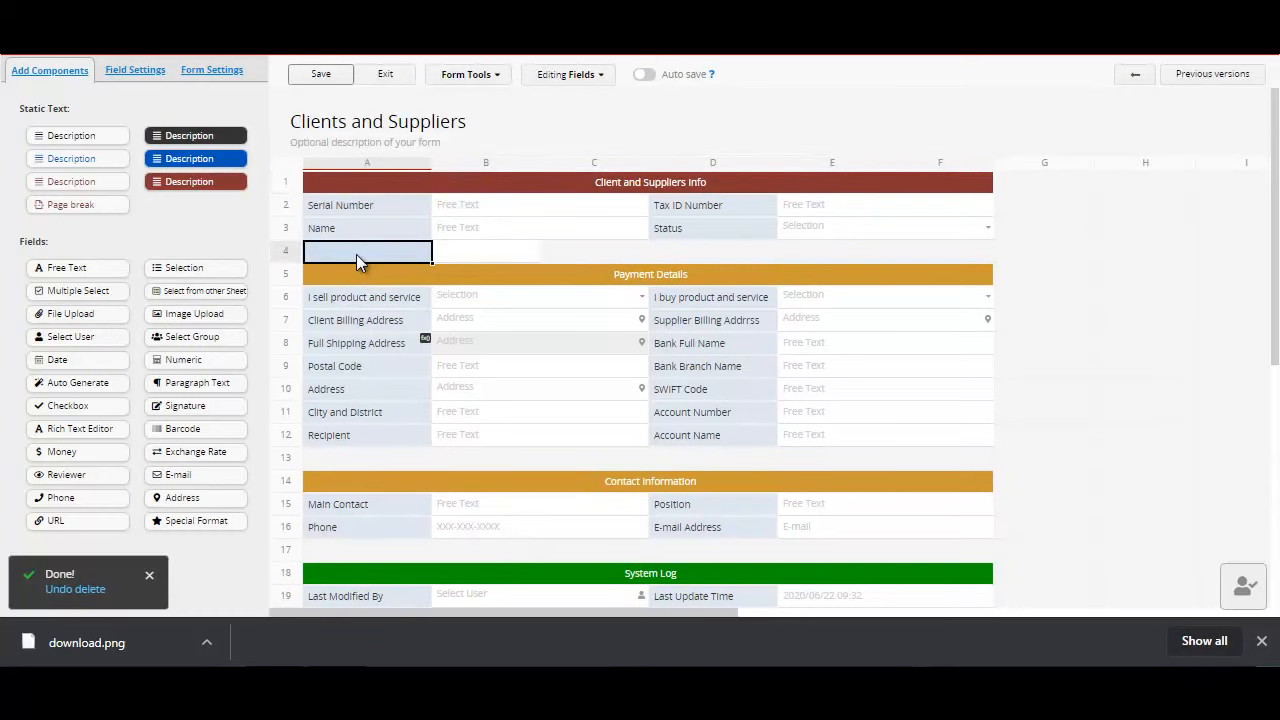
type("FILE")
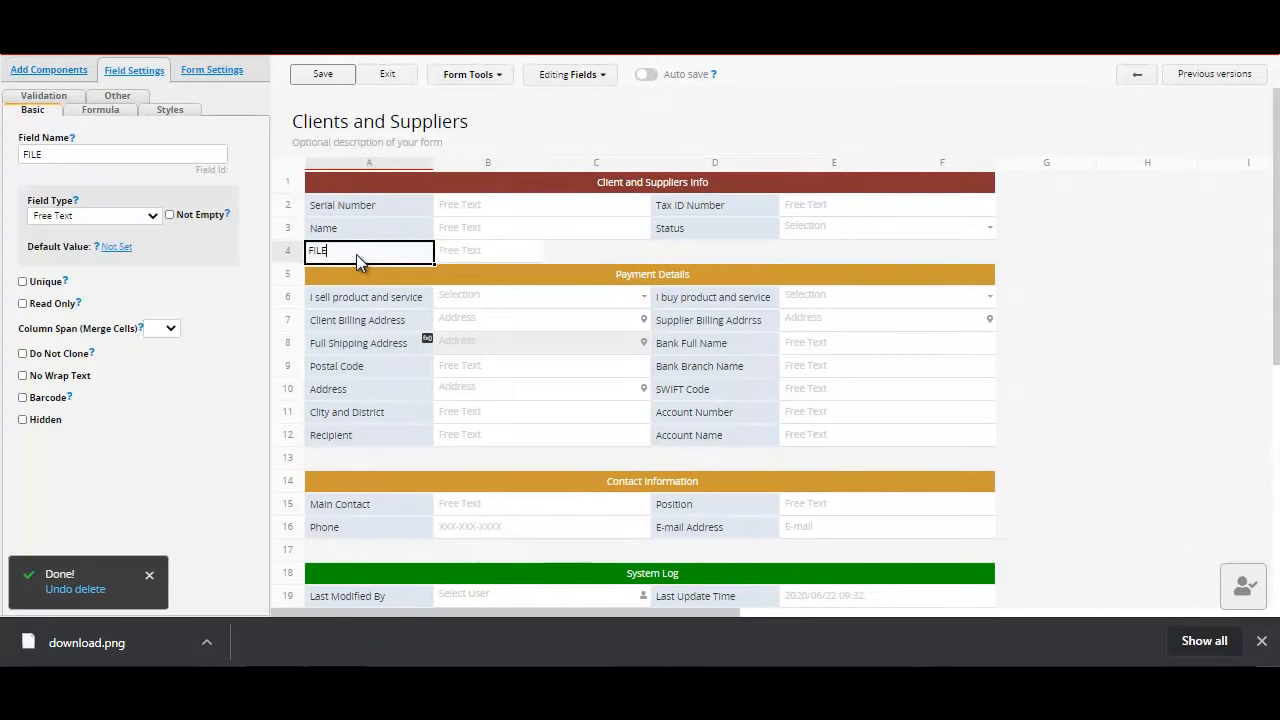
left_click(153, 216)
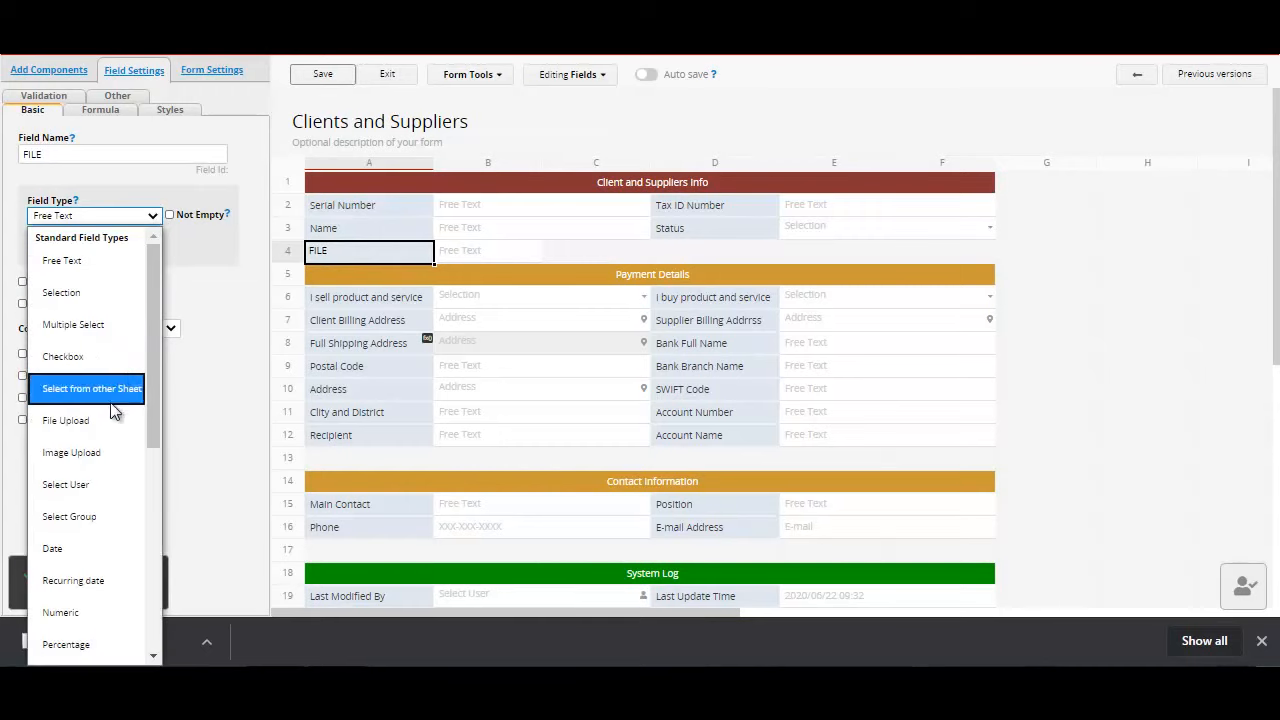
left_click(103, 427)
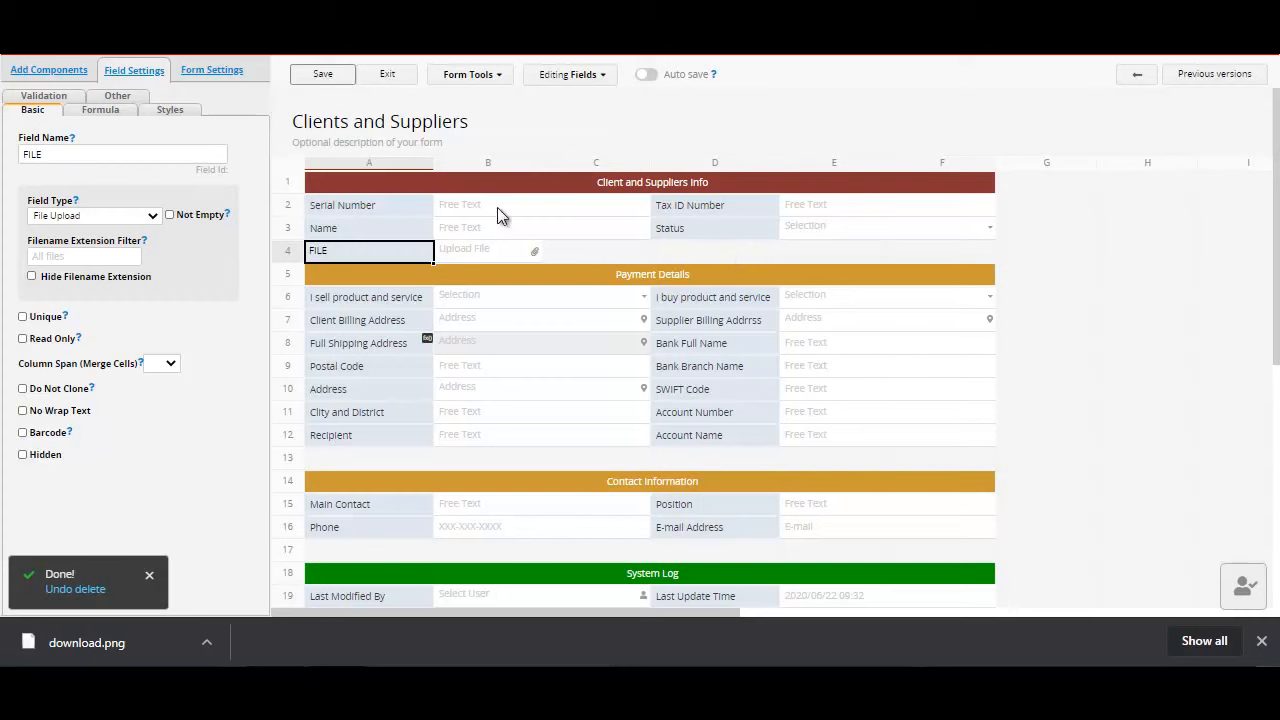
Step: Add an Image Upload field named IMAGE below Status, then save the form design and exit the design mode
left_click(709, 258)
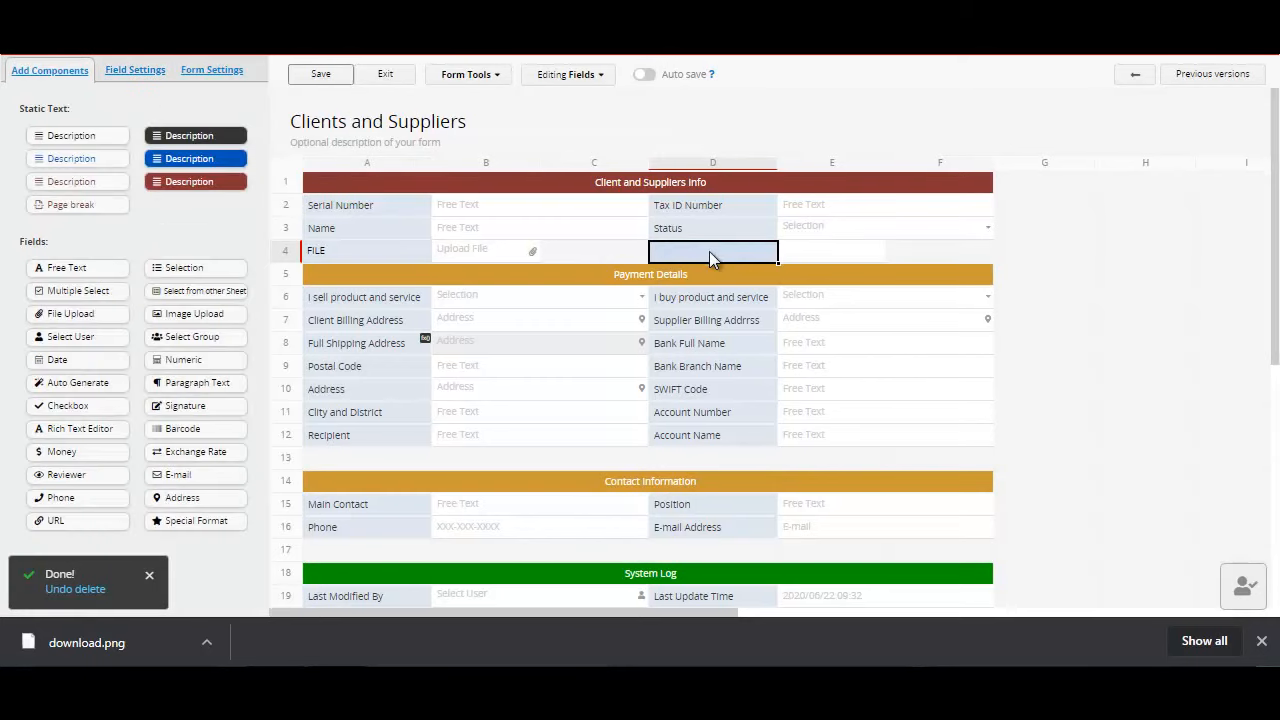
type("IMAGE")
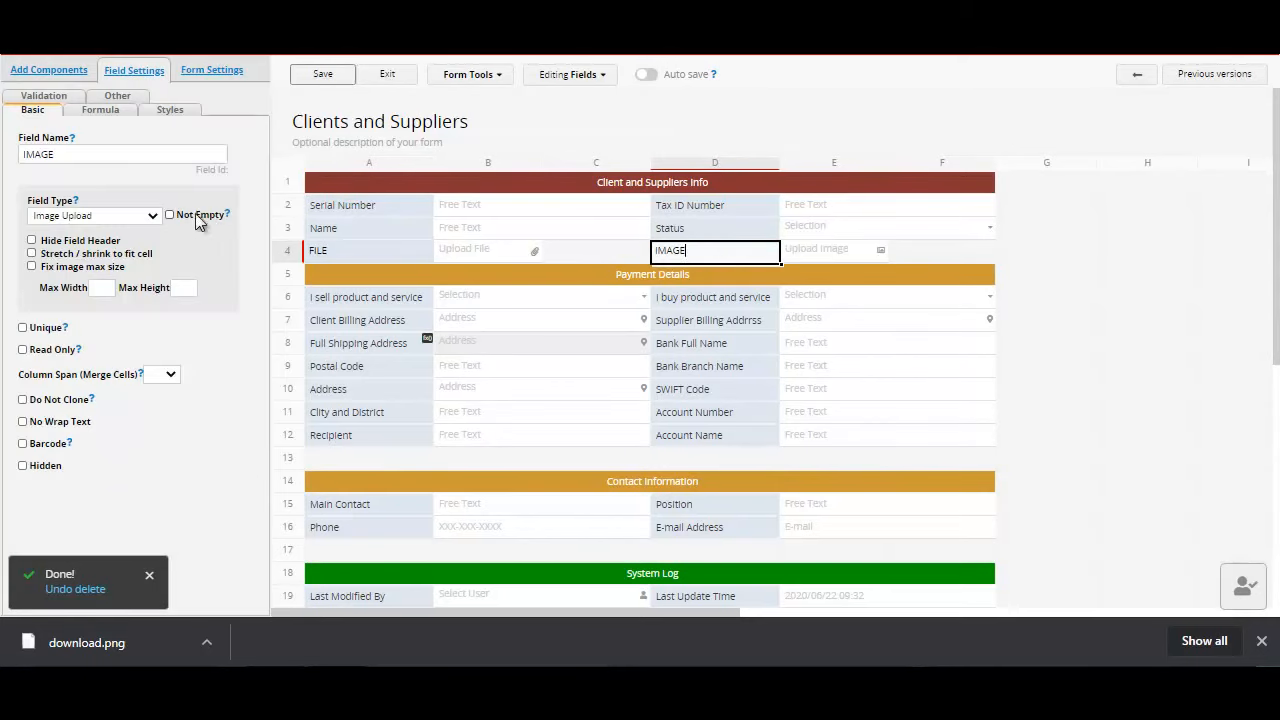
left_click(569, 243)
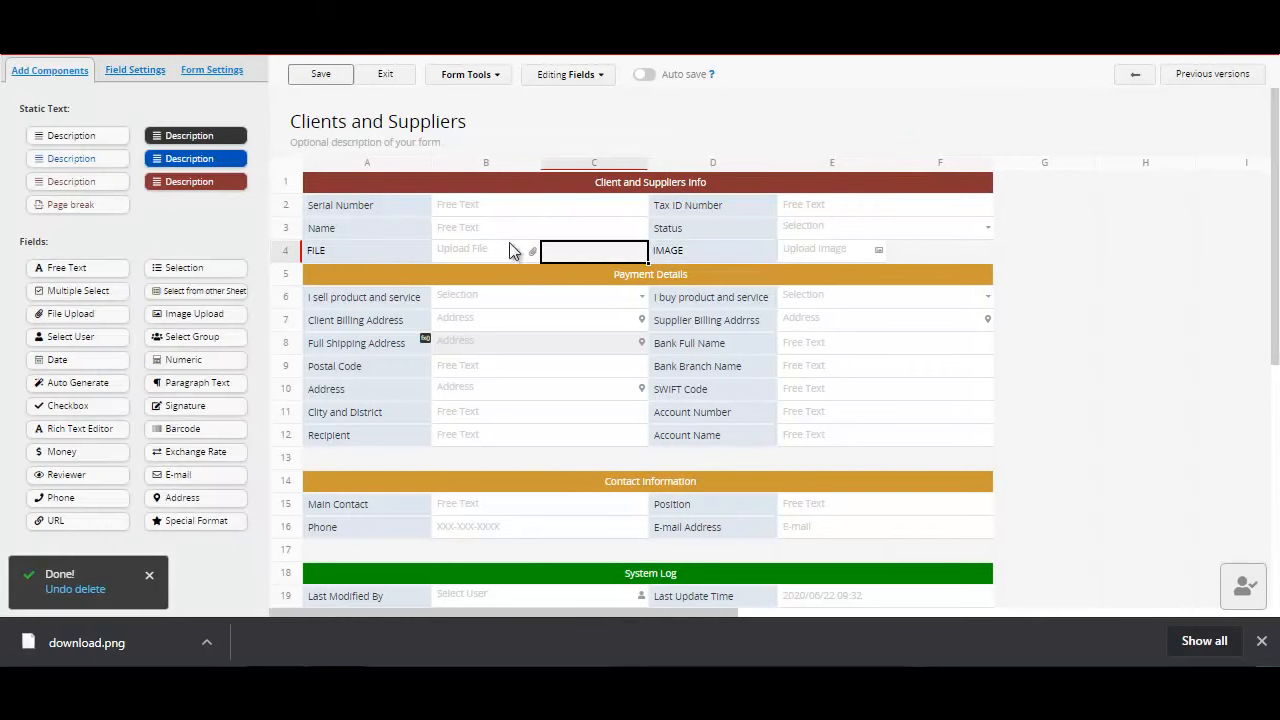
left_click(389, 248)
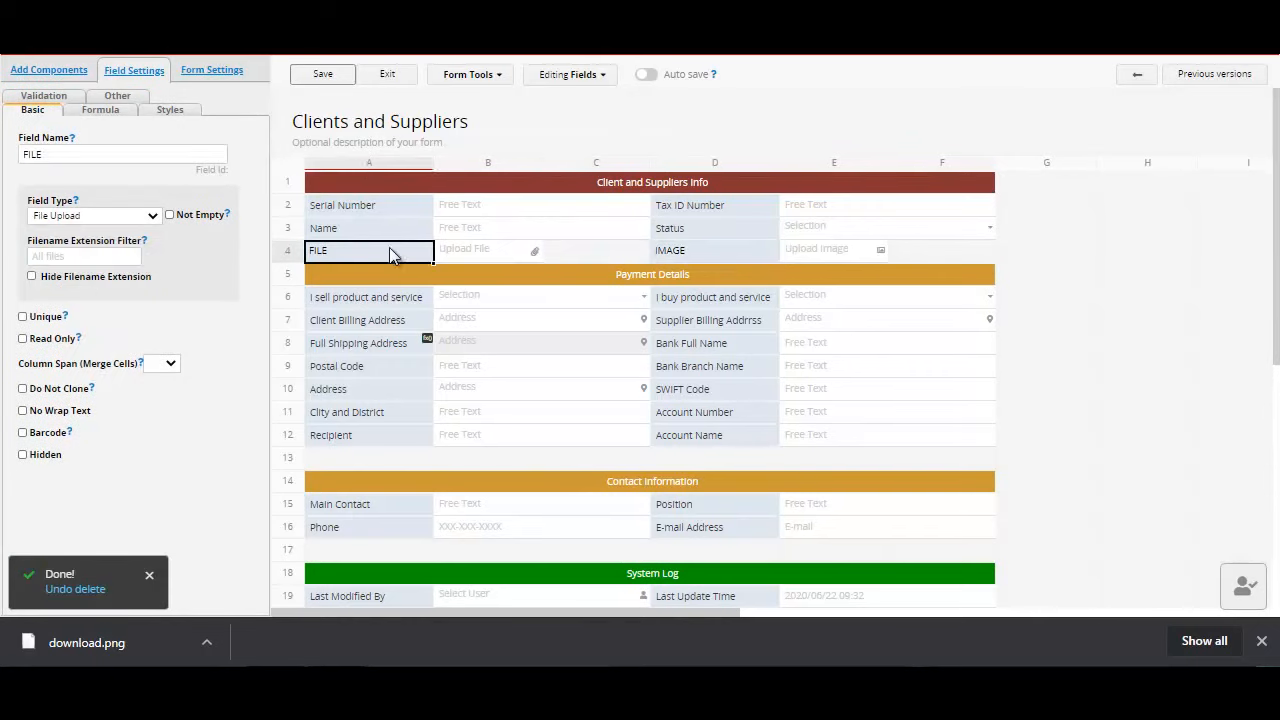
left_click(325, 88)
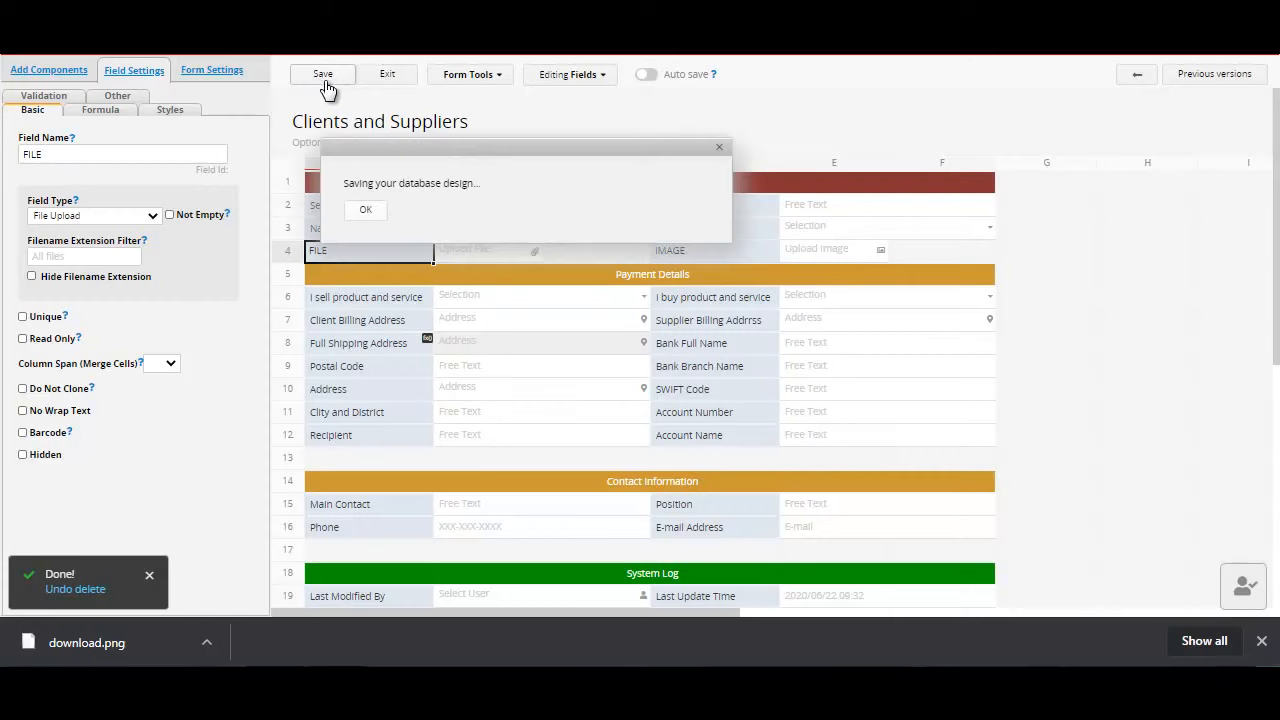
left_click(393, 77)
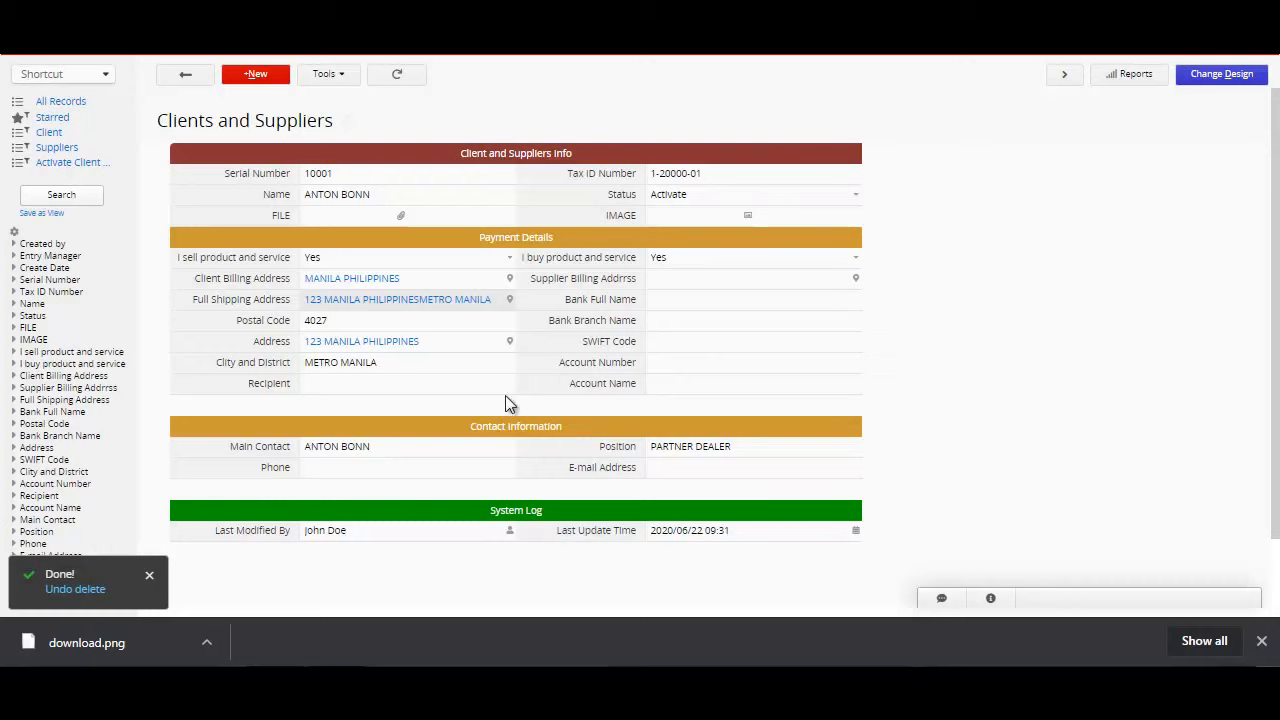
Step: Attach the Item Brands spreadsheet to the FILE field of the client record
left_click(355, 219)
left_click(402, 216)
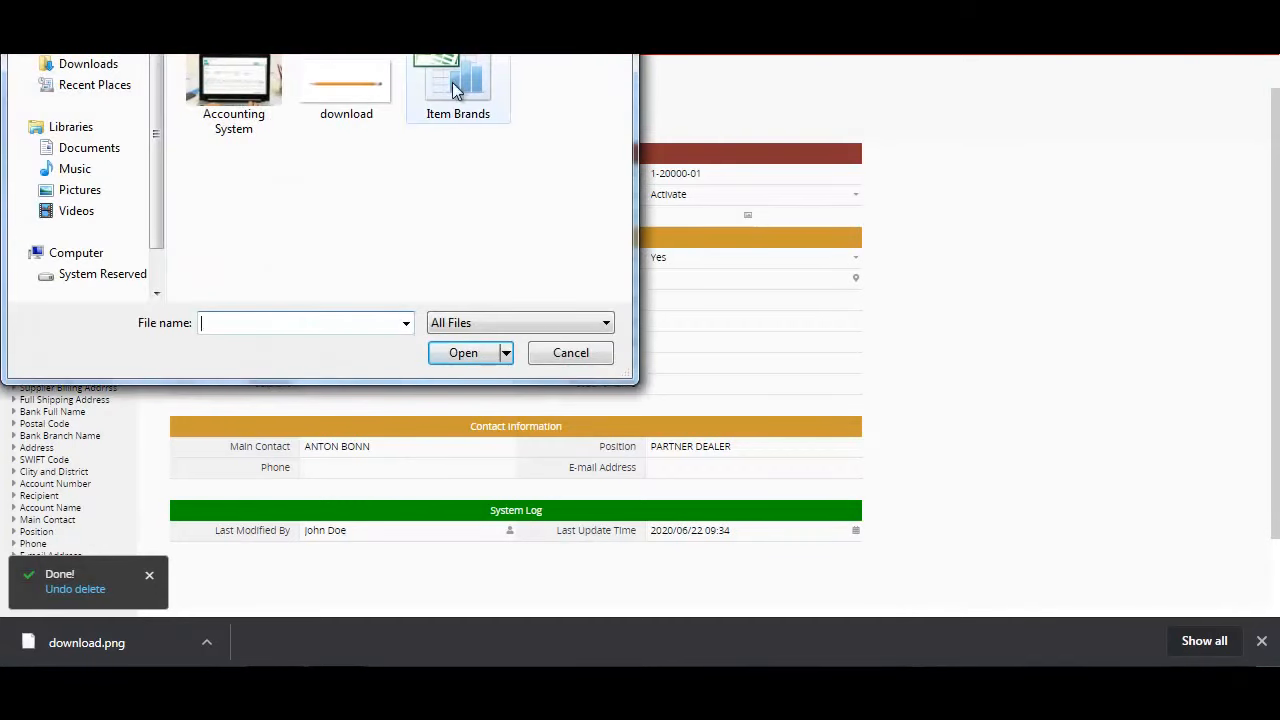
left_click(460, 63)
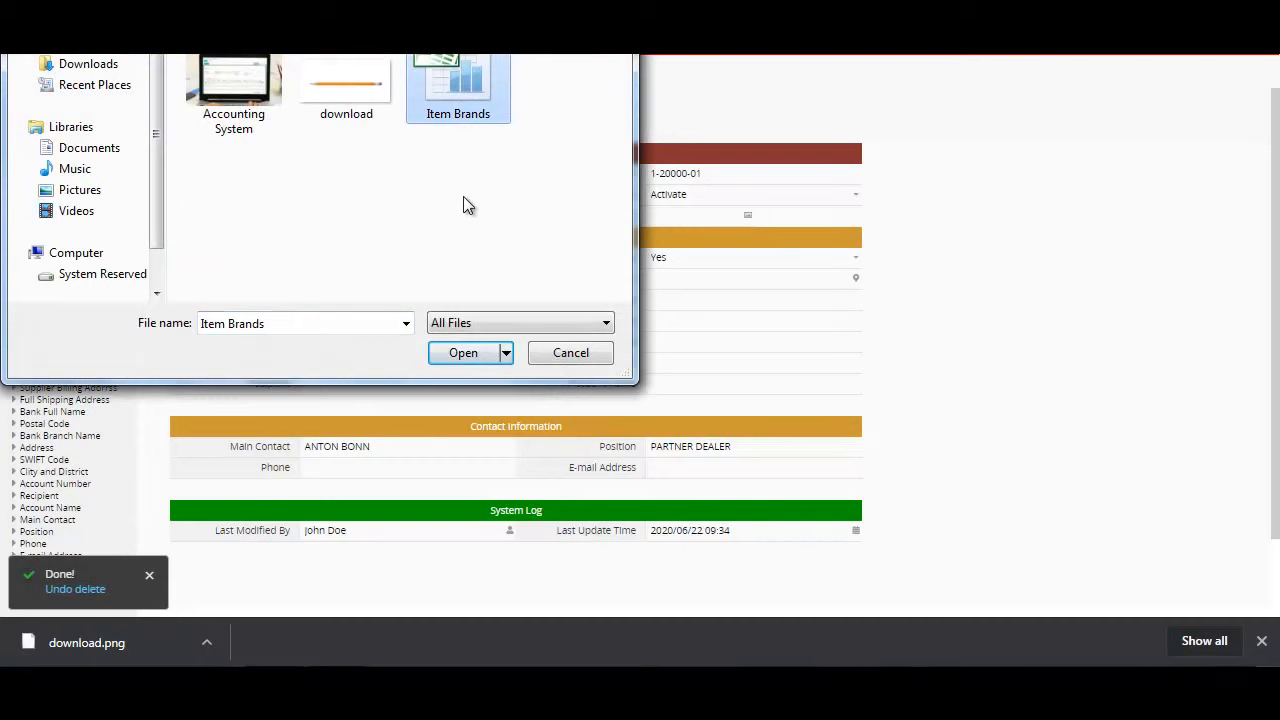
left_click(463, 352)
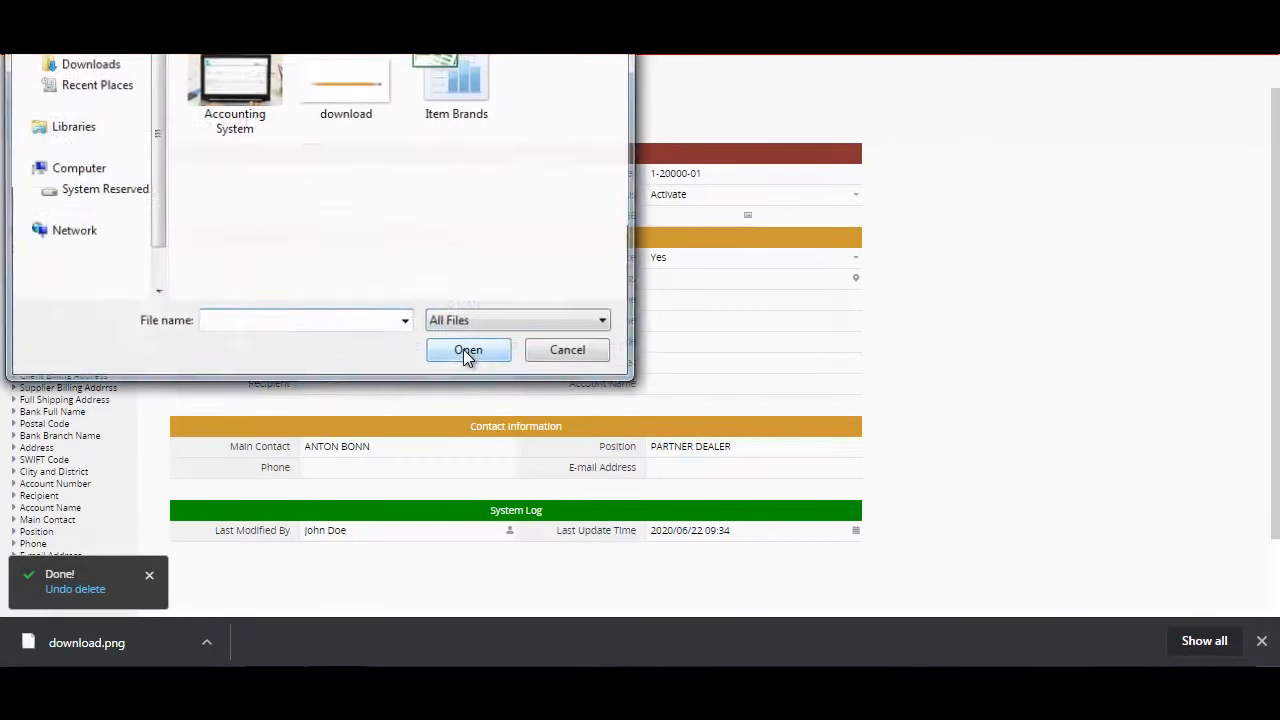
left_click(438, 93)
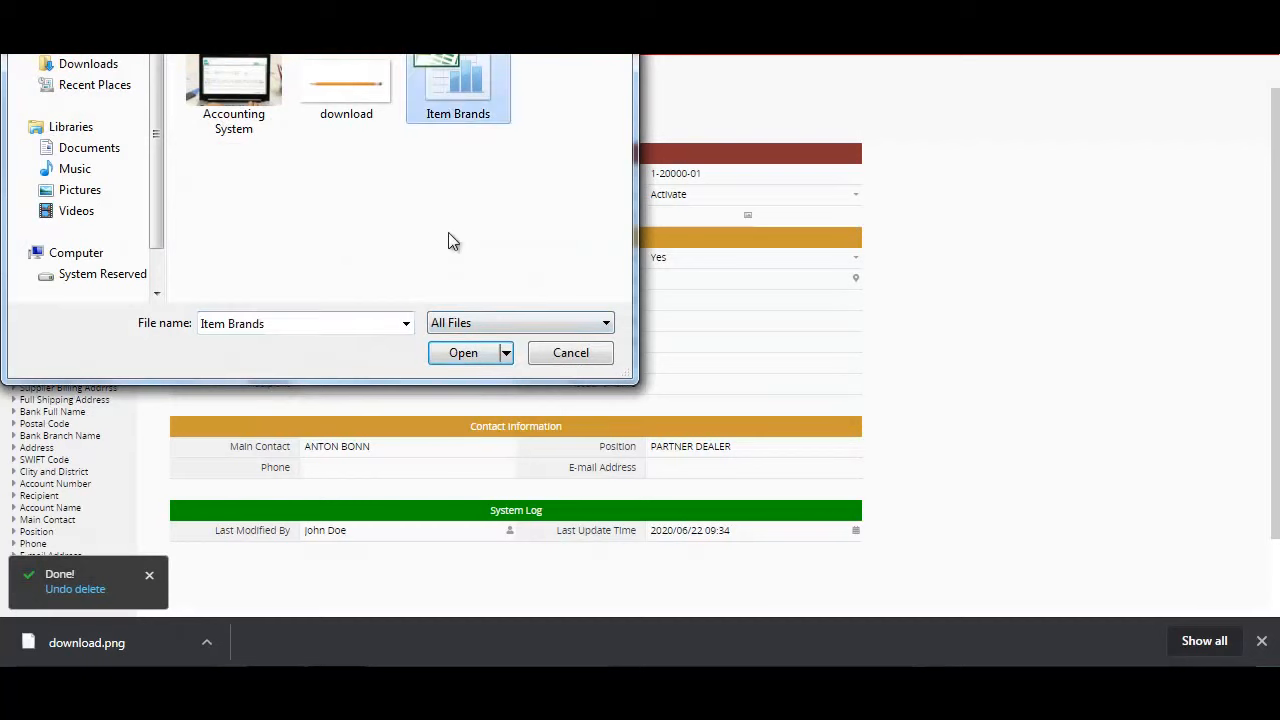
left_click(463, 356)
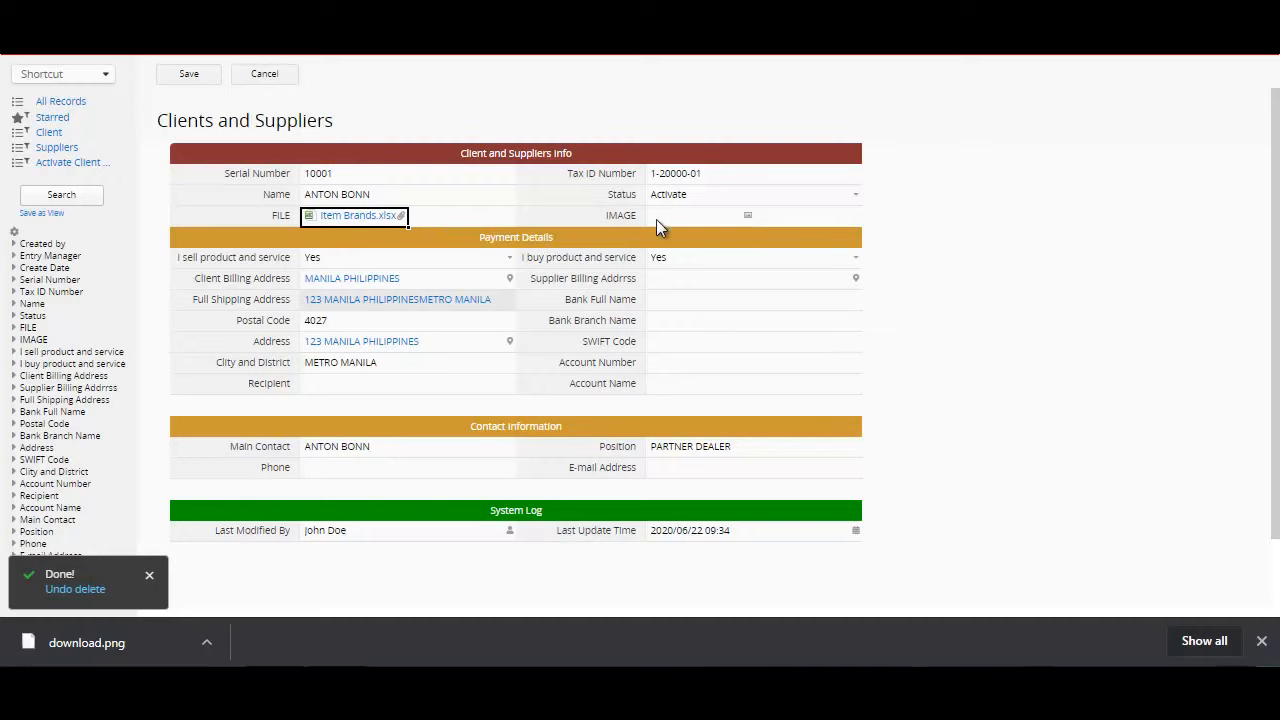
Step: Upload the download picture to the record's IMAGE field and save the record
left_click(749, 217)
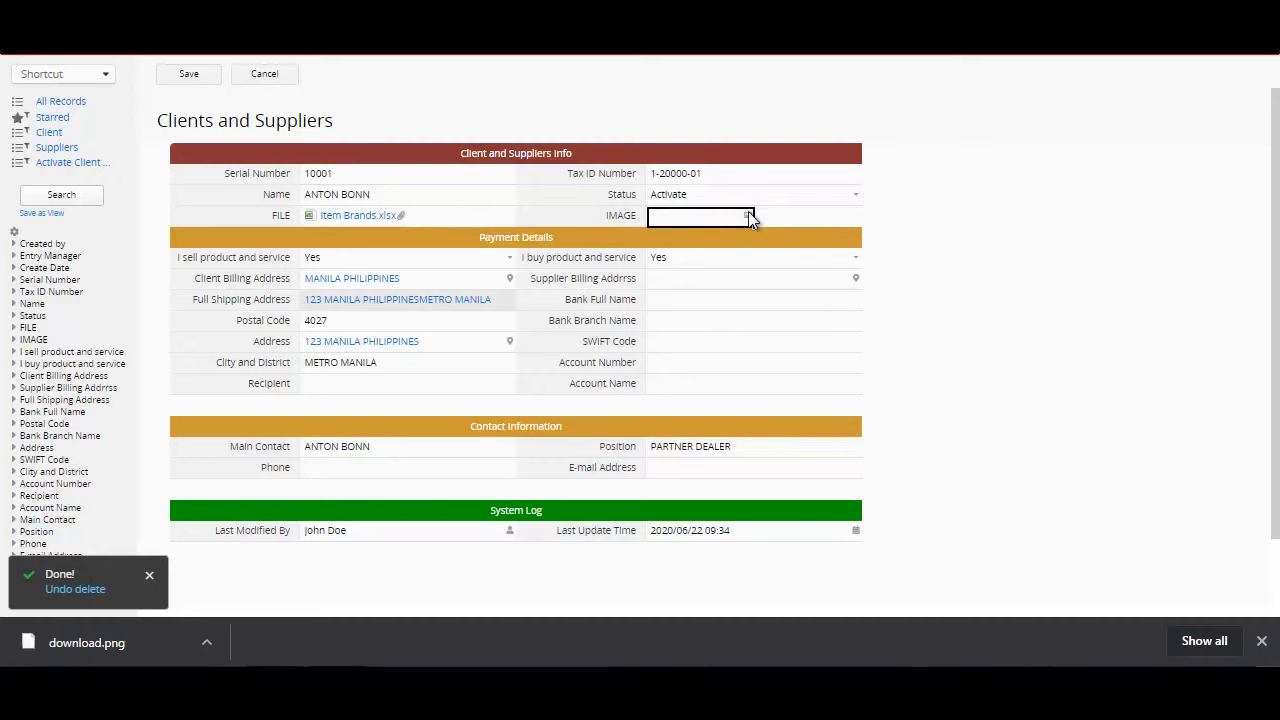
left_click(748, 216)
left_click(245, 60)
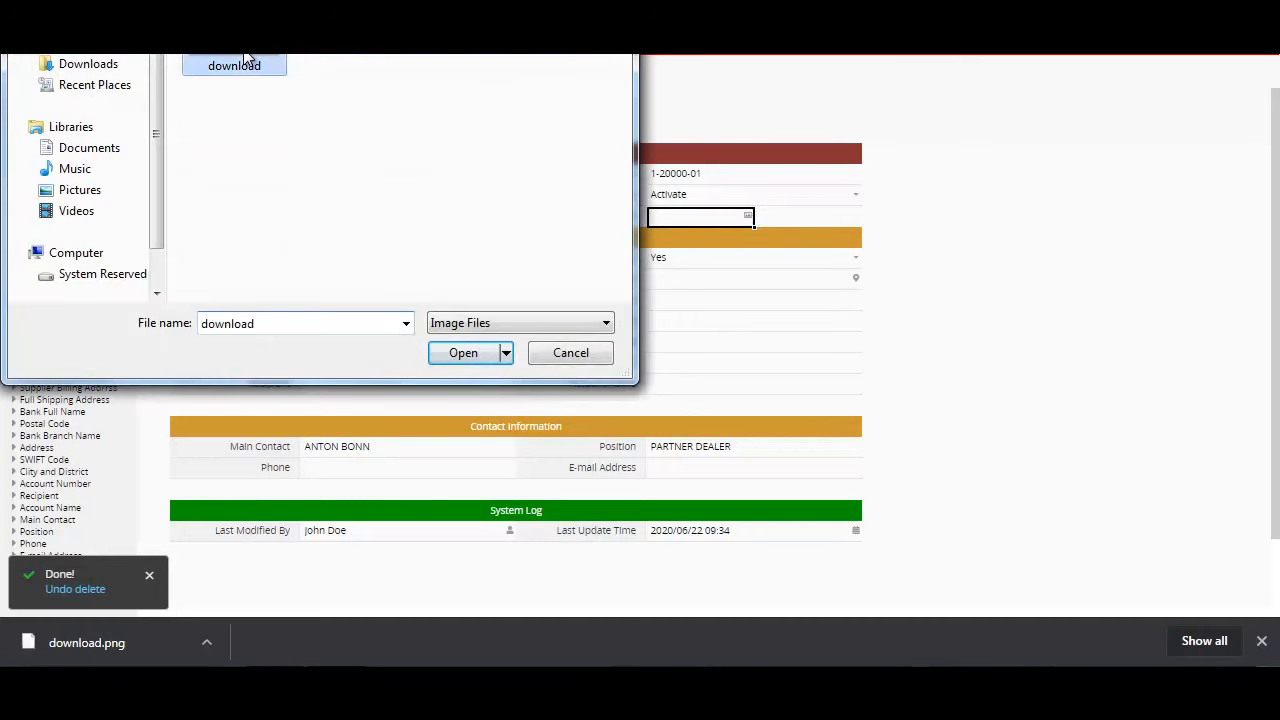
double_click(245, 60)
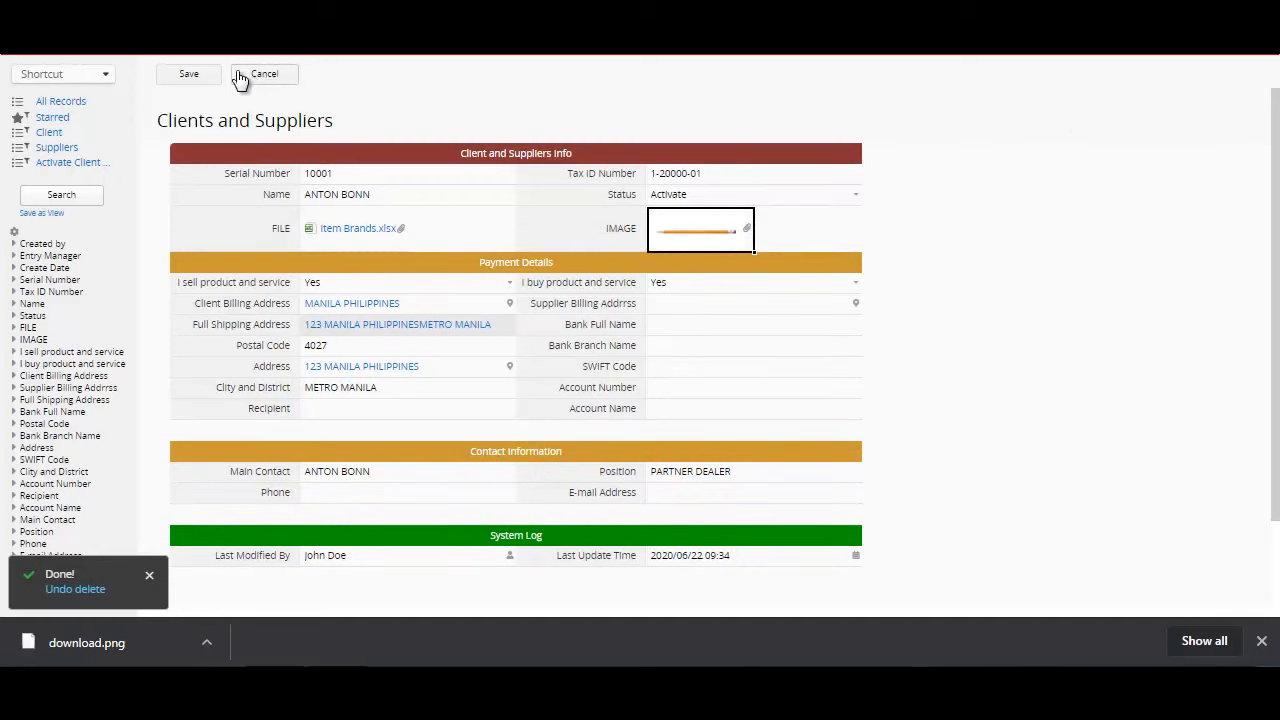
left_click(183, 78)
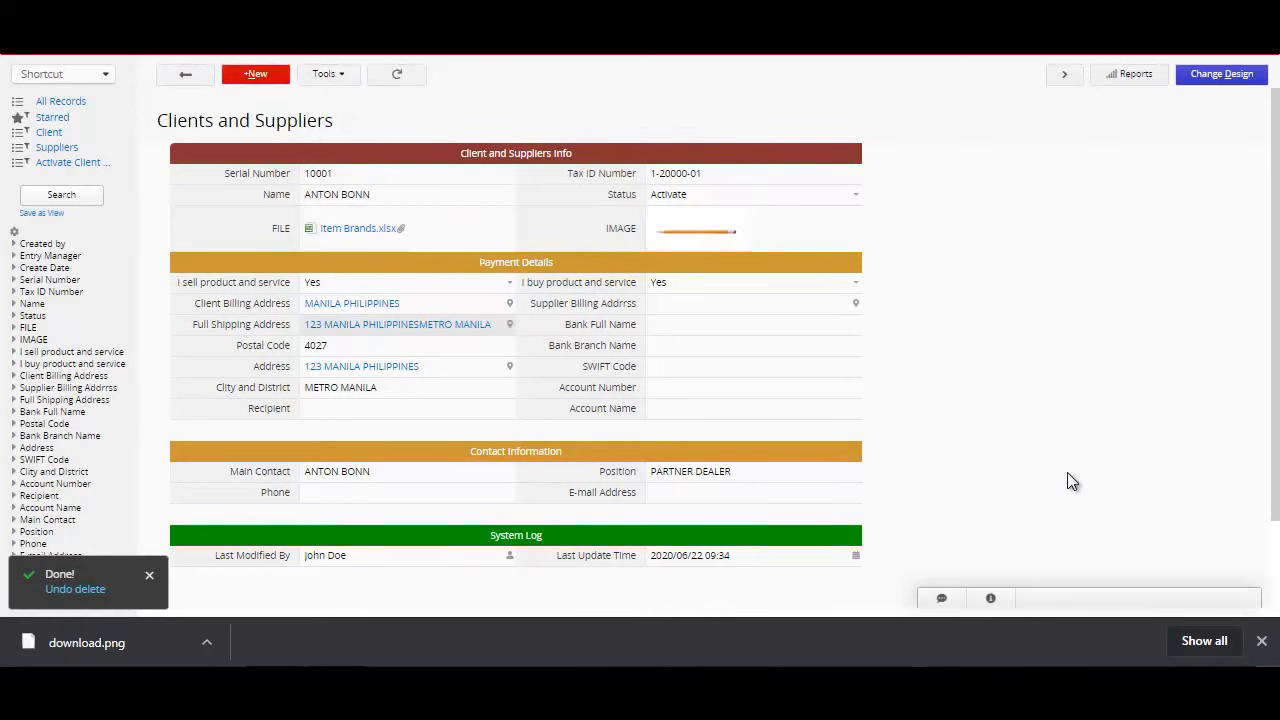
Step: Preview the uploaded picture in the IMAGE field and open the attached Item Brands.xlsx file
left_click(711, 244)
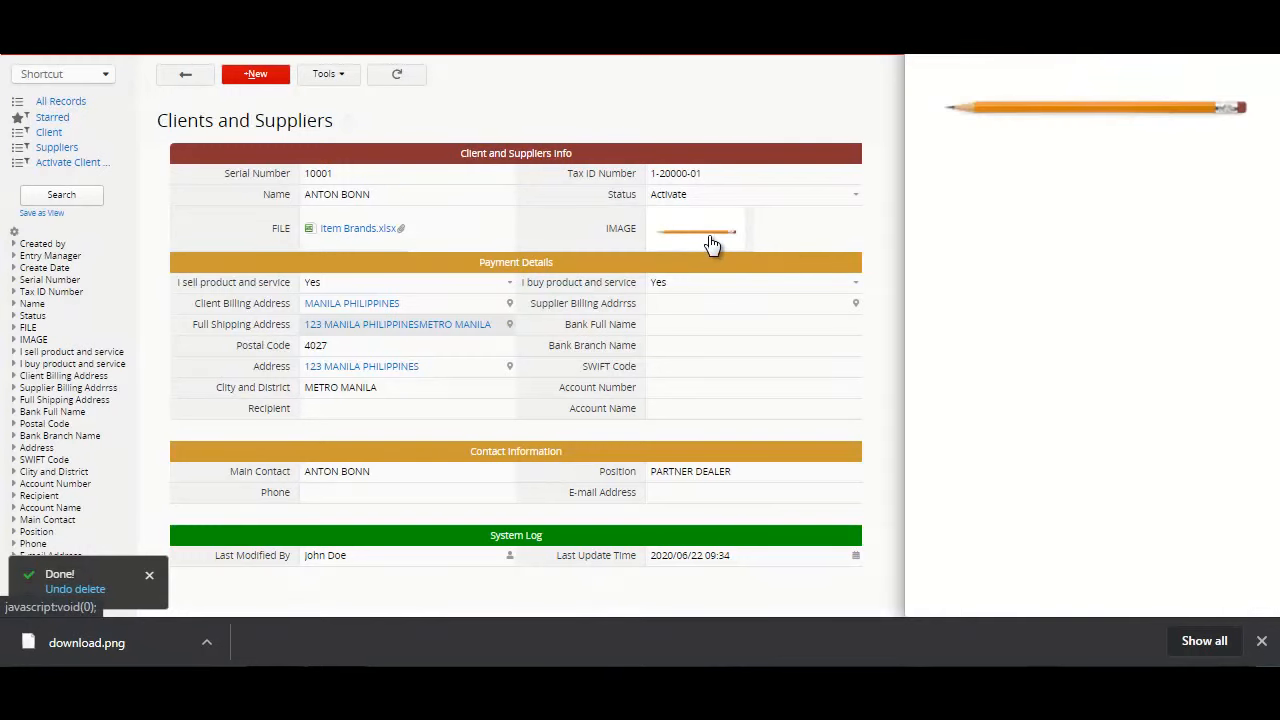
left_click(350, 236)
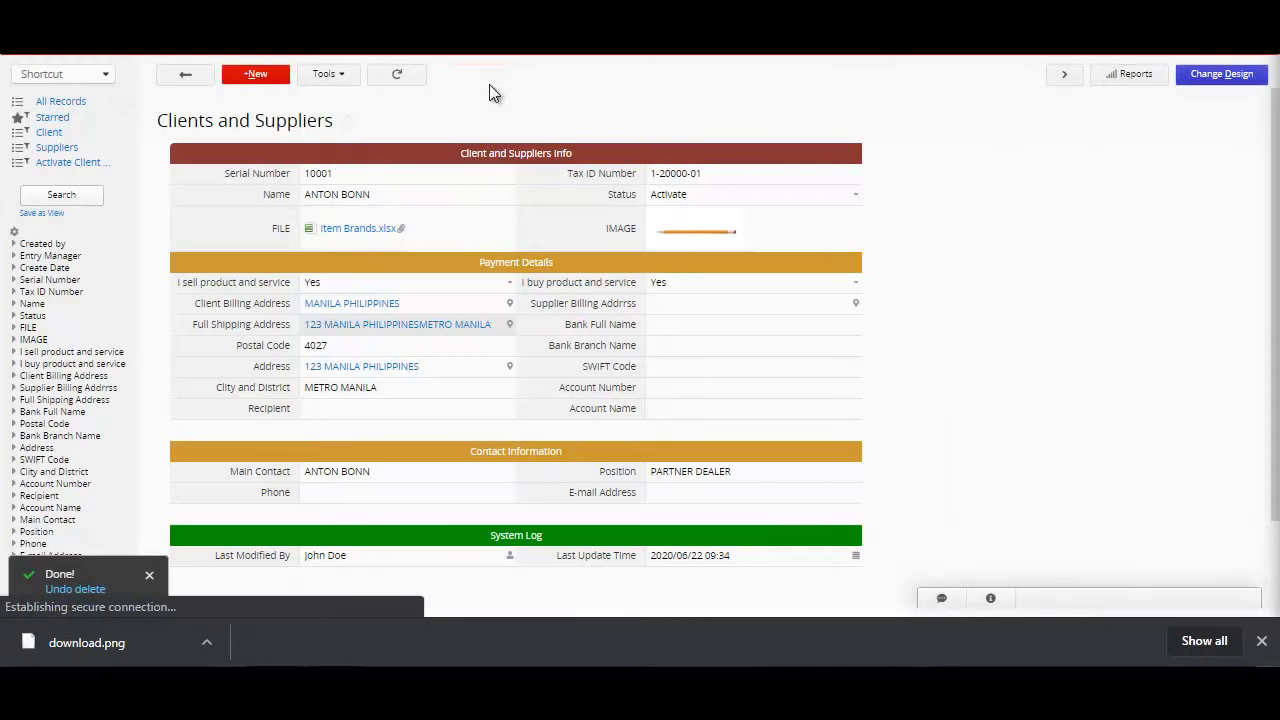
left_click(364, 236)
Step: Switch to the Quotes sheet of Accounting (Lite)
left_click(1100, 42)
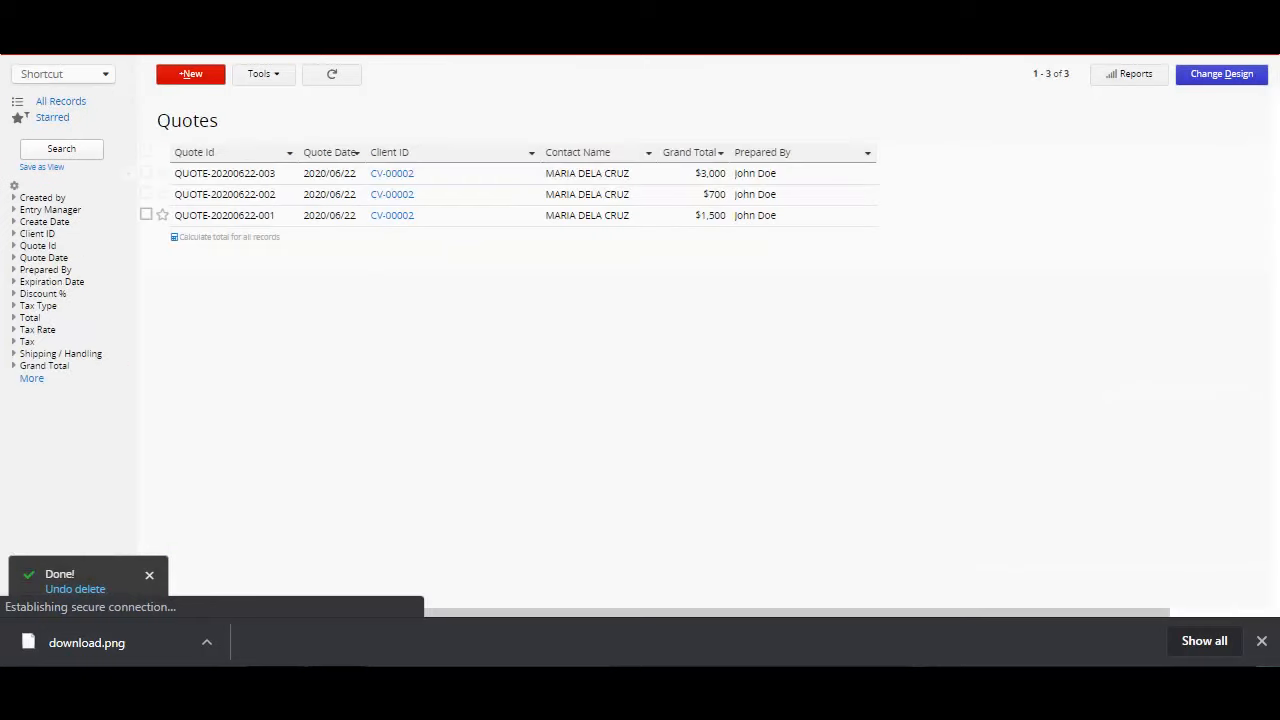
mouse_move(286, 57)
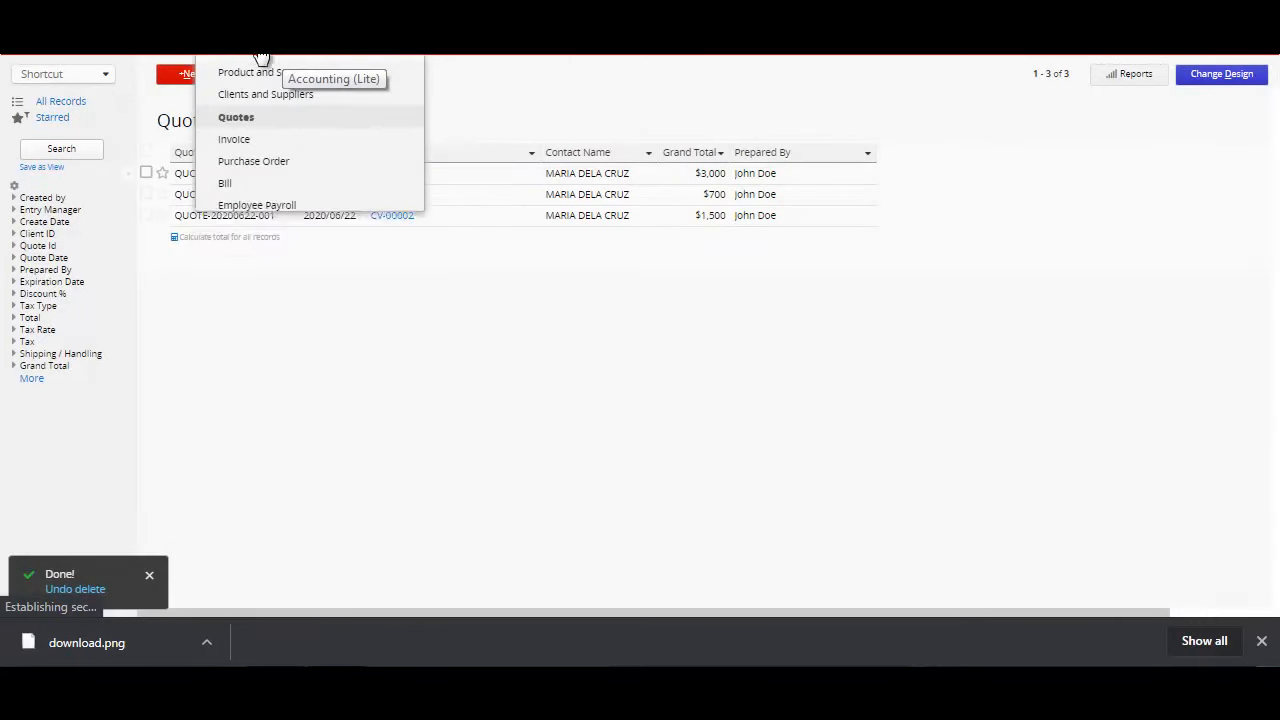
left_click(237, 120)
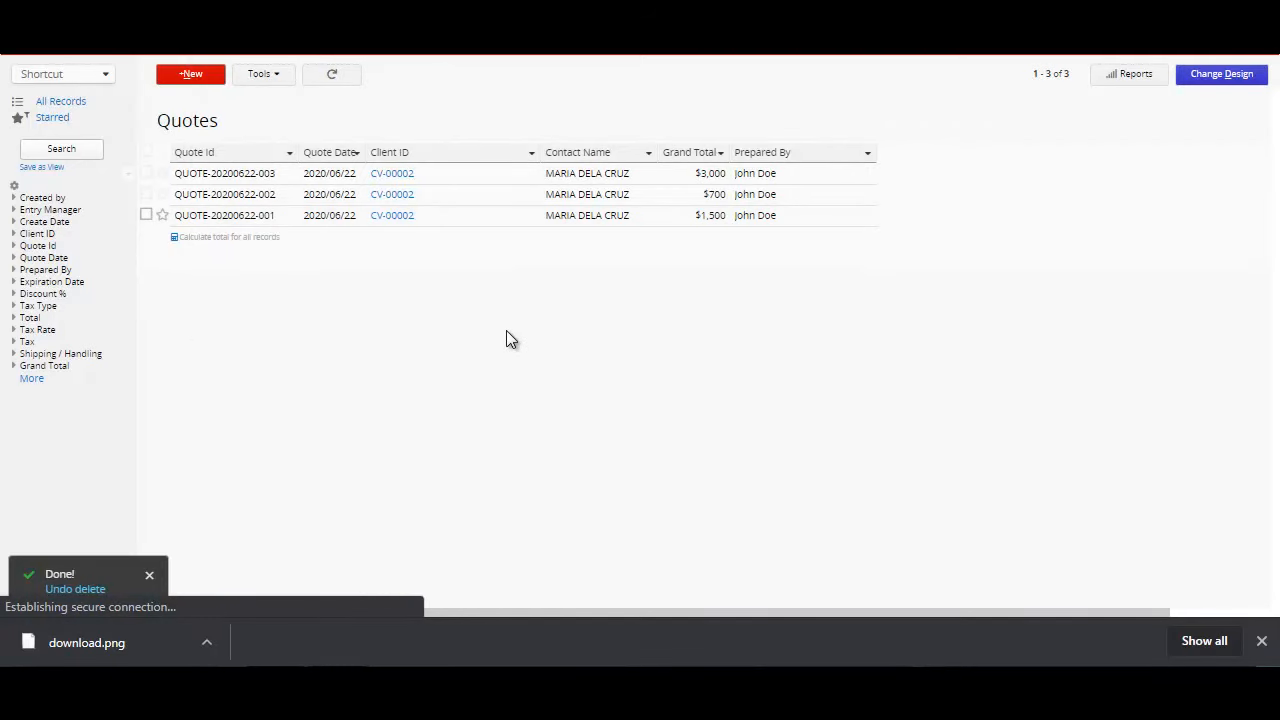
Step: Preview the linked client records of the first two quotes through their Client ID values
left_click(406, 180)
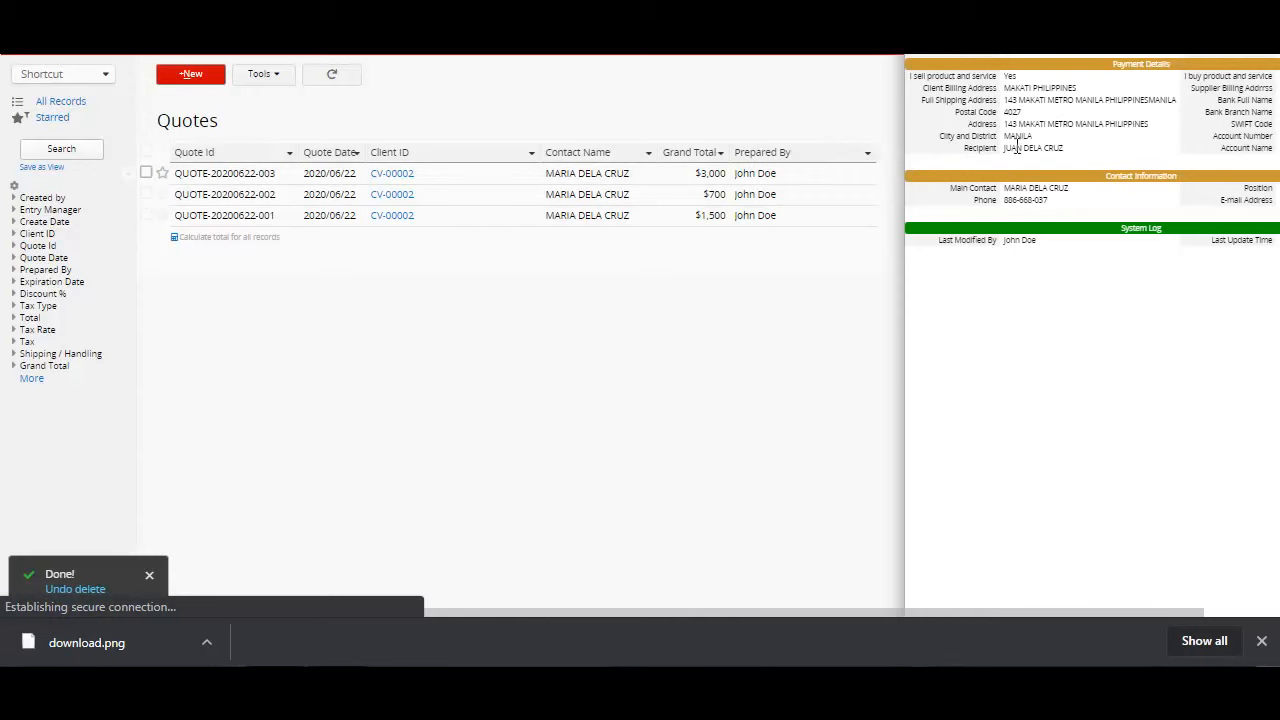
left_click(385, 401)
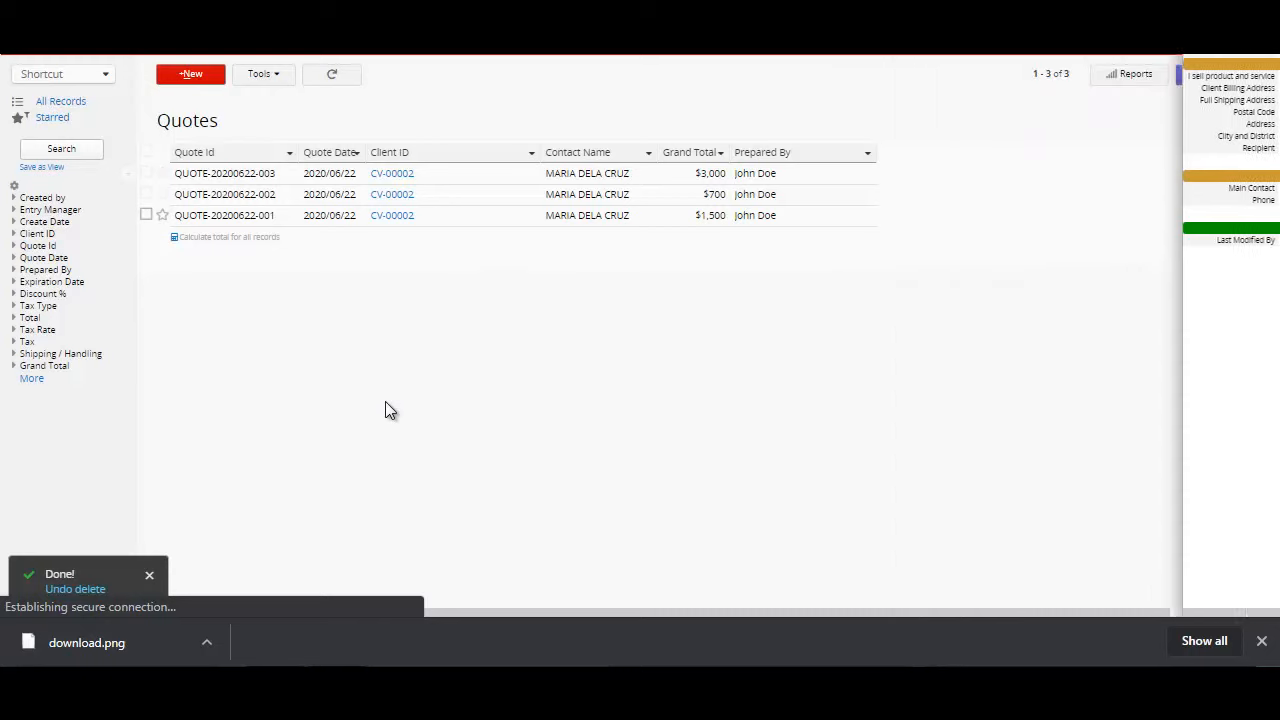
left_click(393, 196)
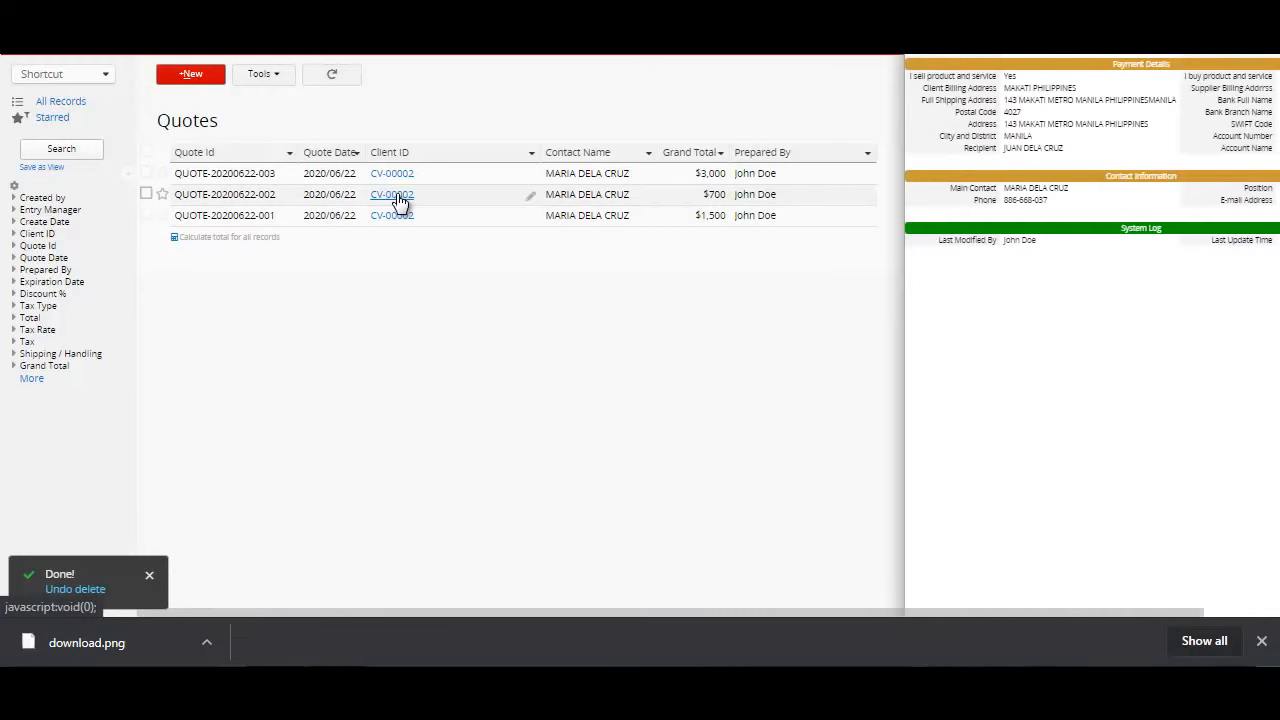
left_click(392, 286)
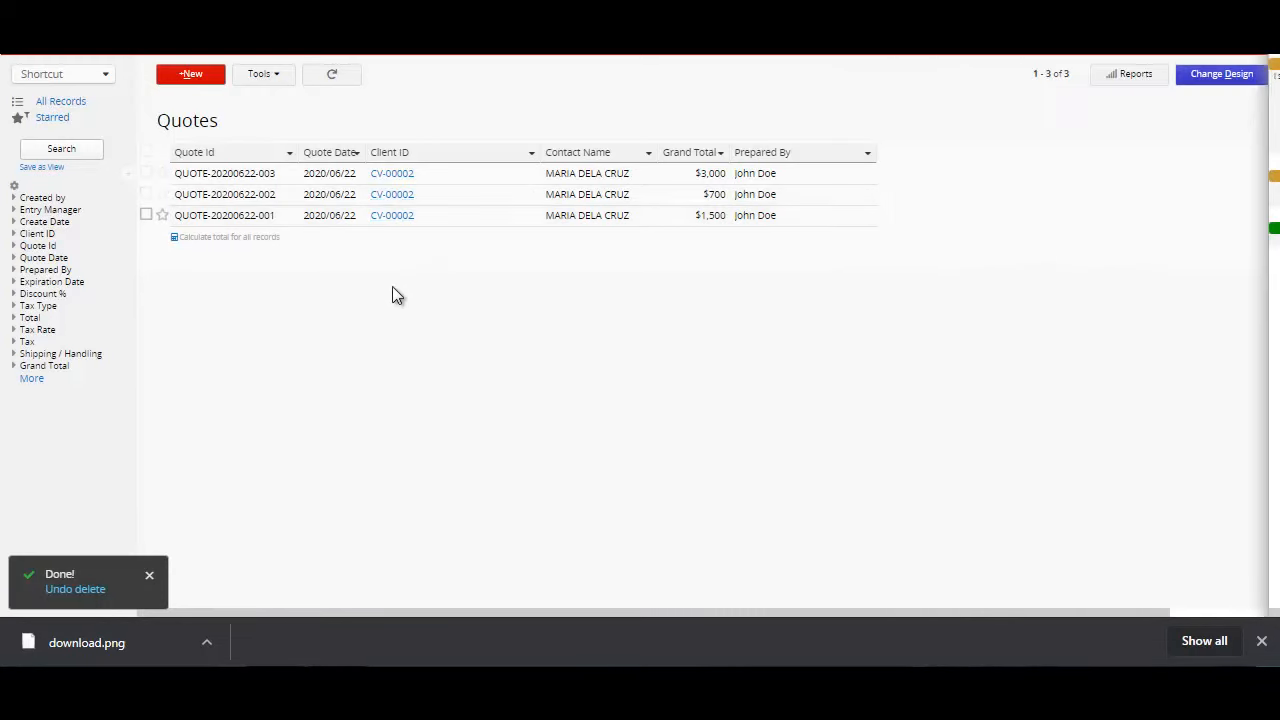
Step: Open the first quote in the list and preview its linked client record and the SCISSOR item's product record
left_click(282, 172)
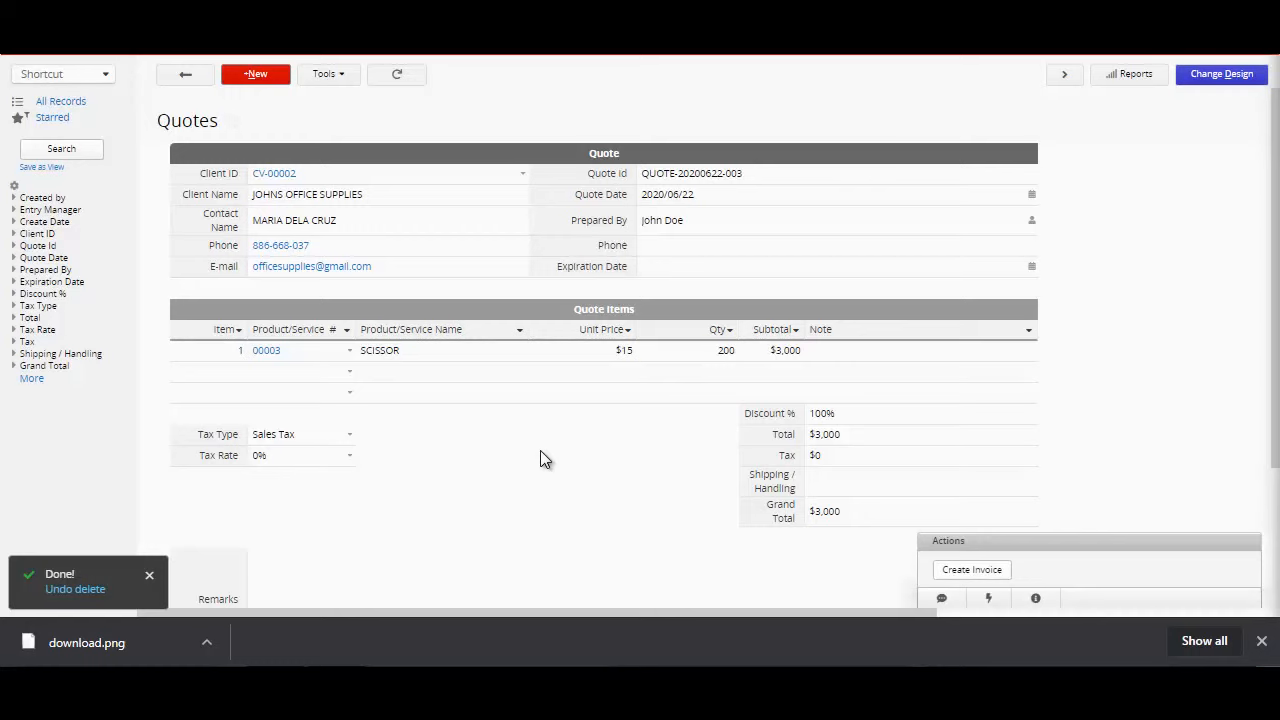
left_click(285, 177)
left_click(265, 352)
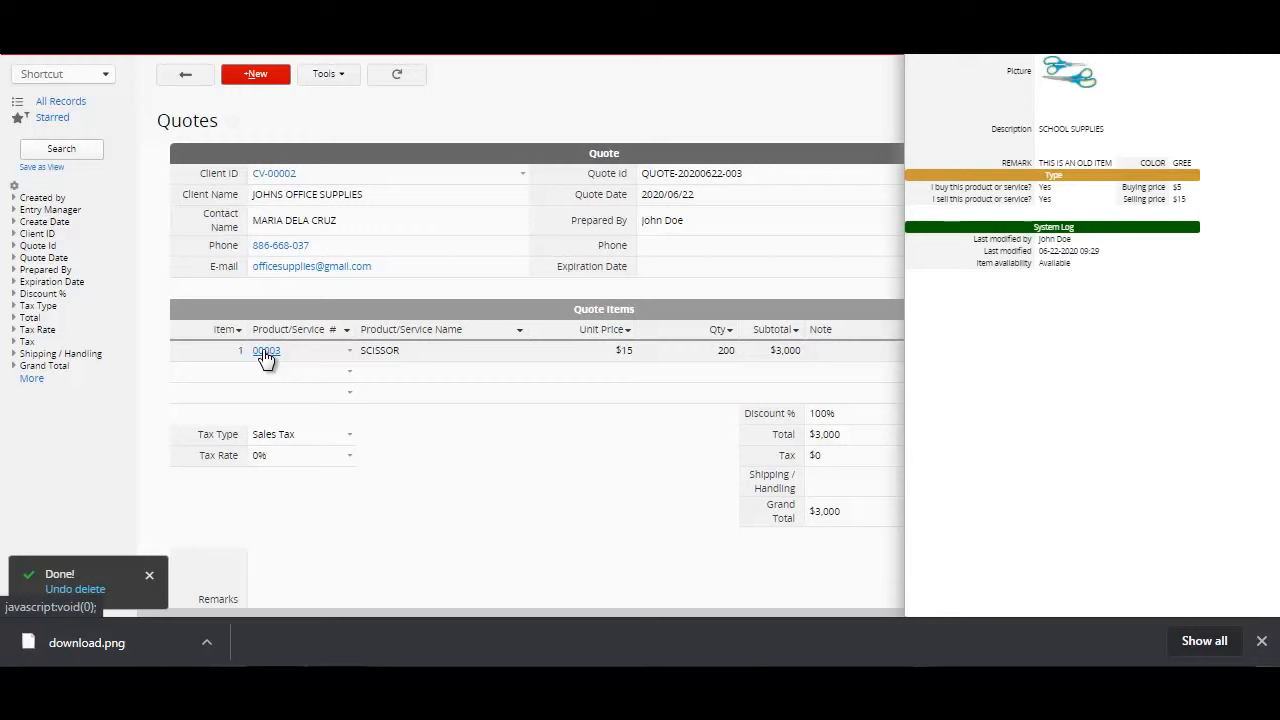
left_click(458, 513)
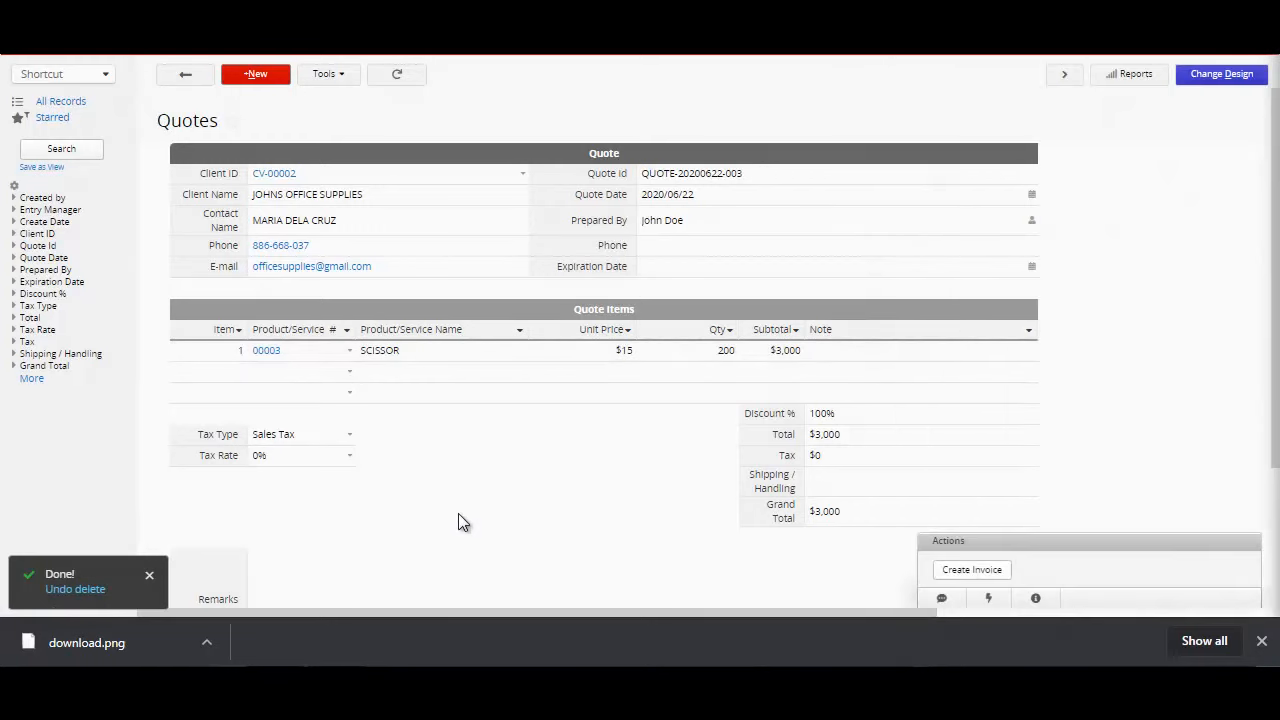
Step: Preview the product record linked to the SCISSOR item in the open quote and close the preview
left_click(266, 355)
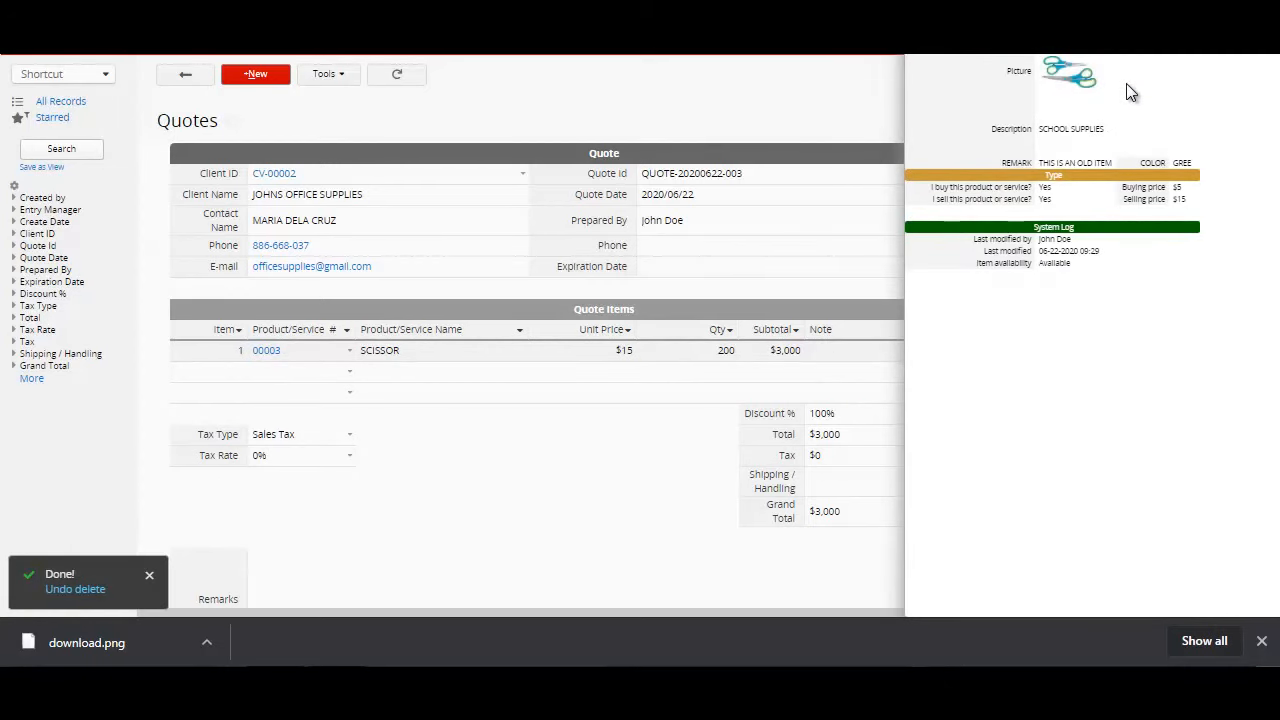
left_click(464, 540)
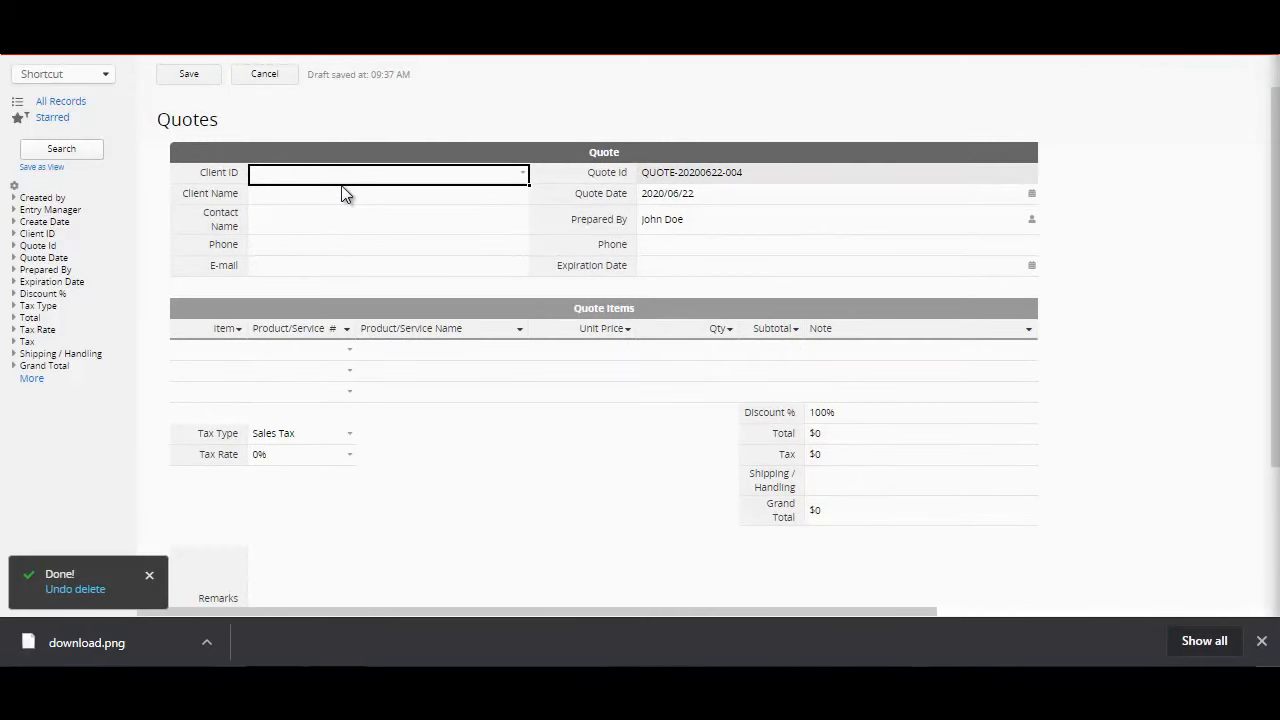
Step: In a new quote, open the Client ID record list and search it for "an" and "th"
left_click(522, 176)
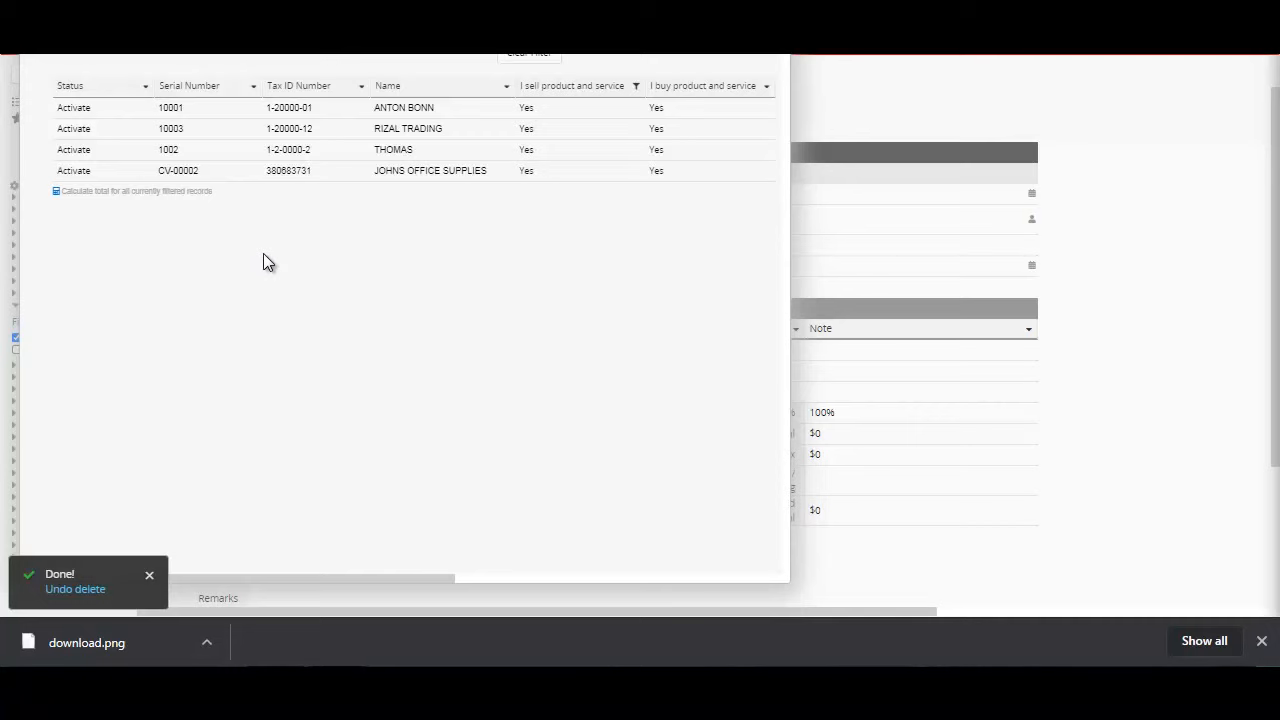
type("an")
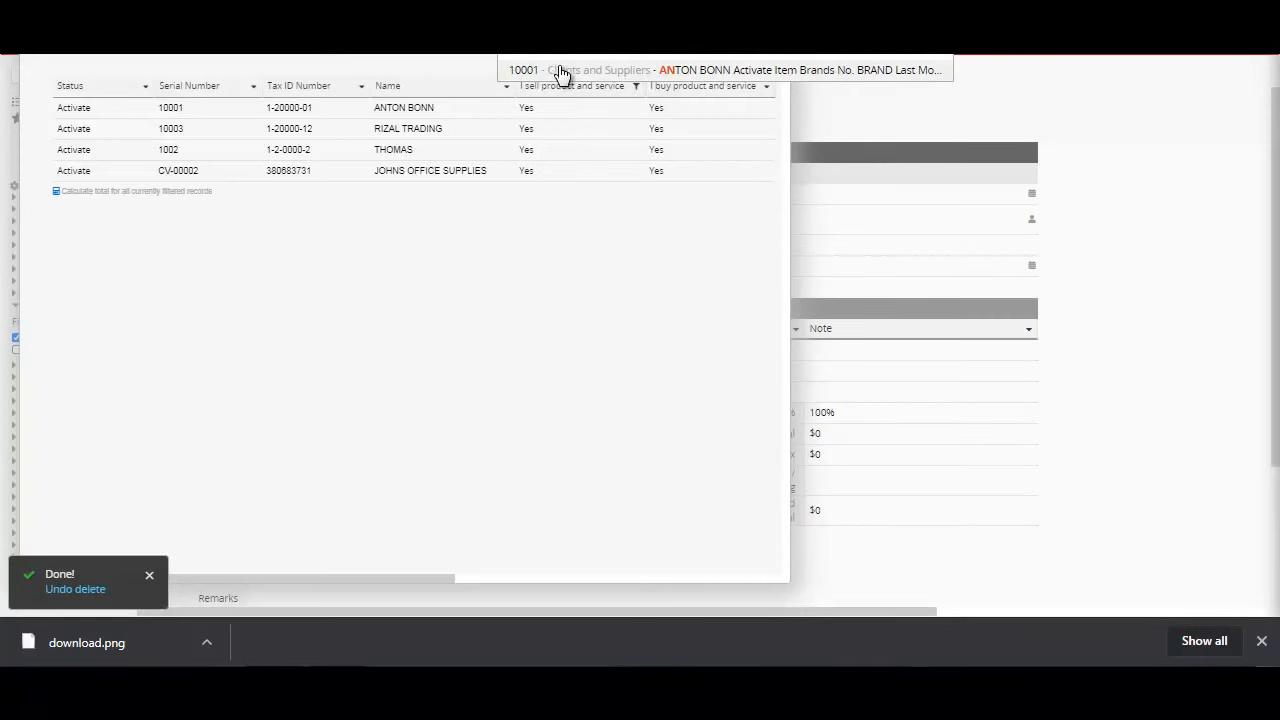
key("BackSpace")
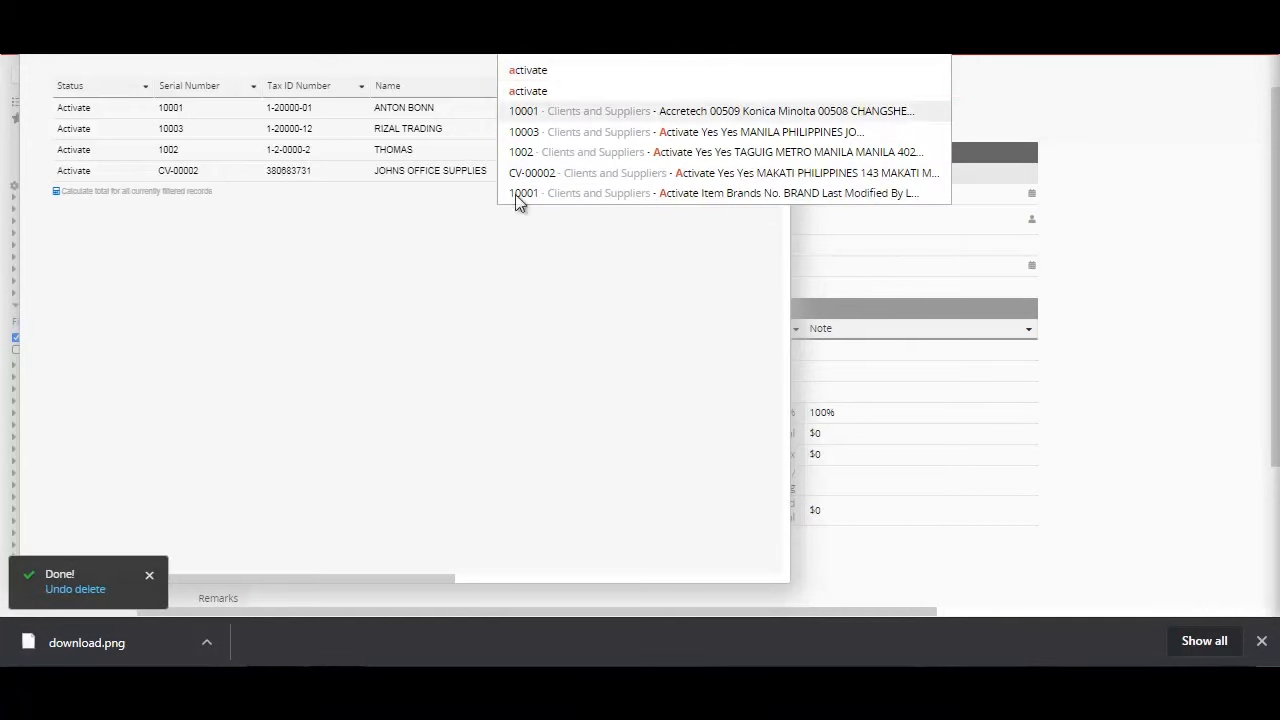
left_click(490, 302)
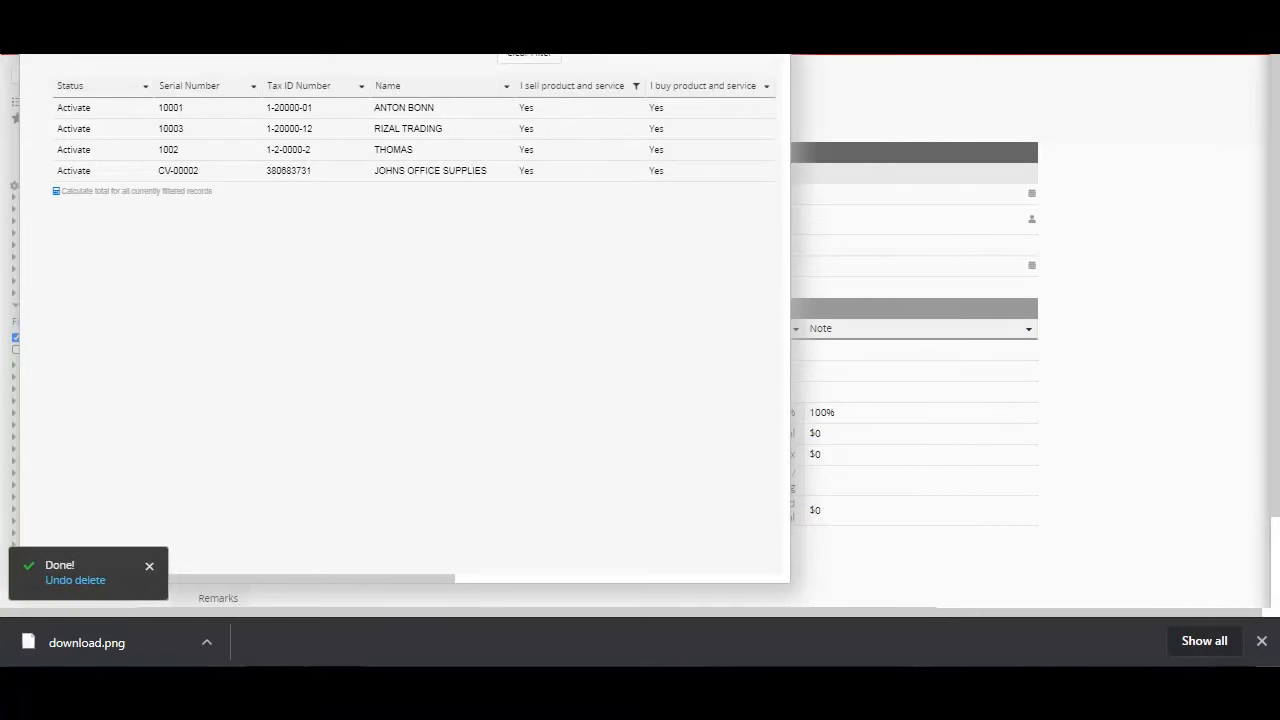
type("th")
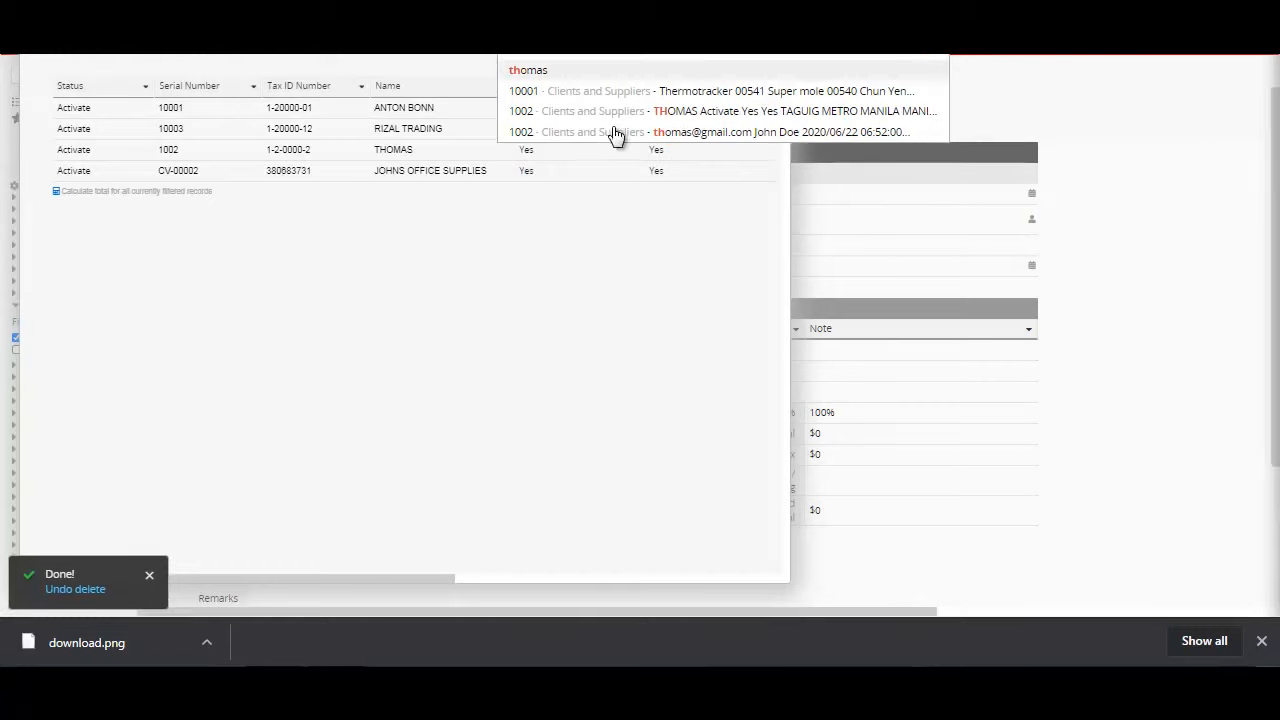
left_click(500, 281)
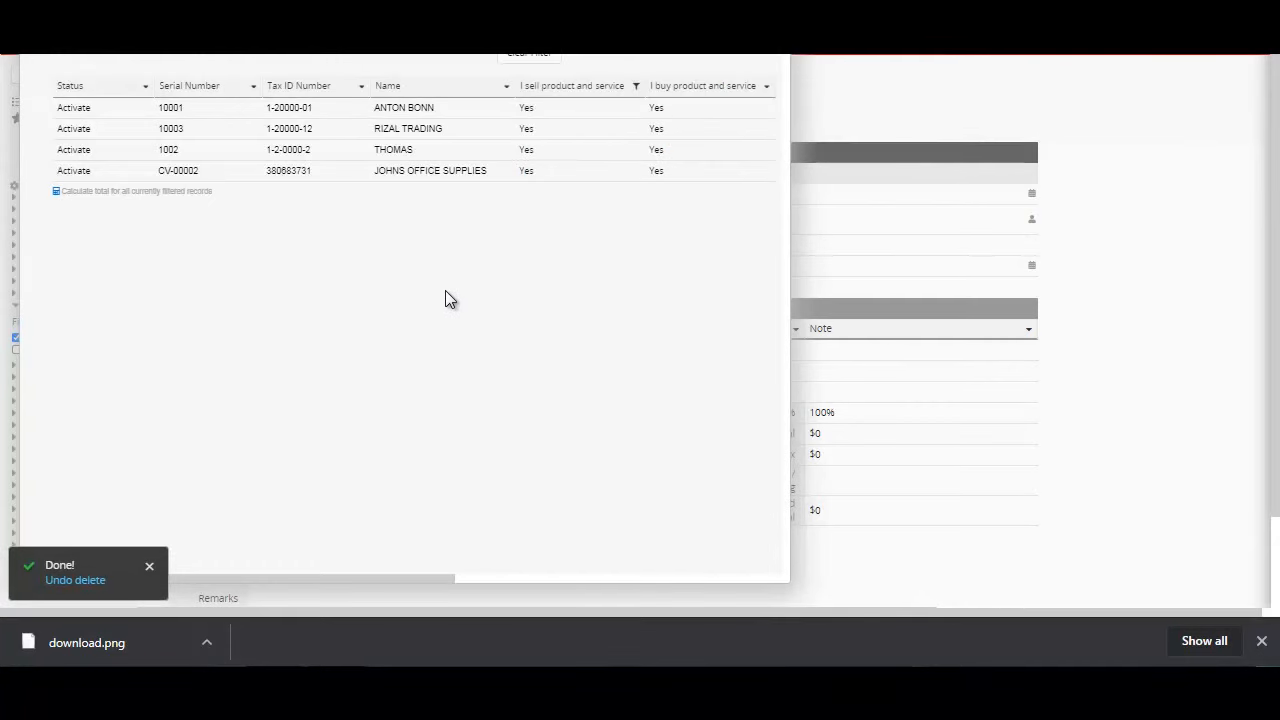
Step: Choose RIZAL TRADING as the quote's client and check the filled-in client and contact names
left_click(234, 133)
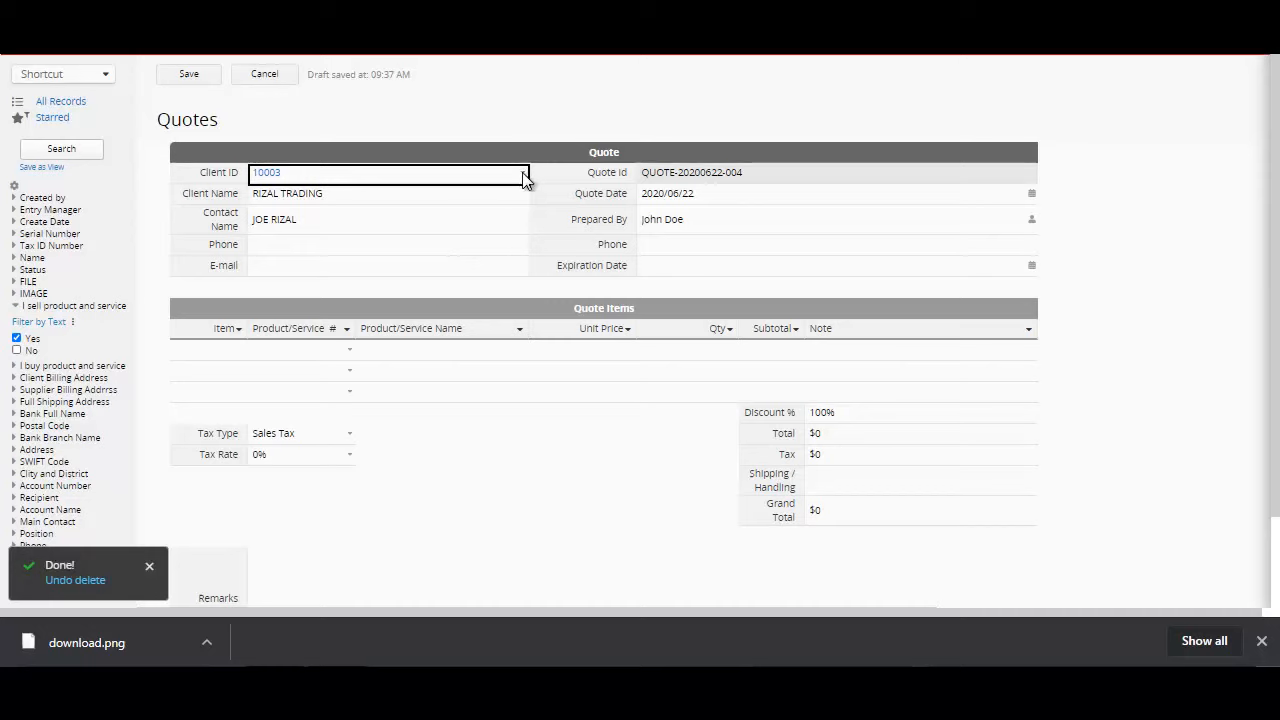
left_click(455, 196)
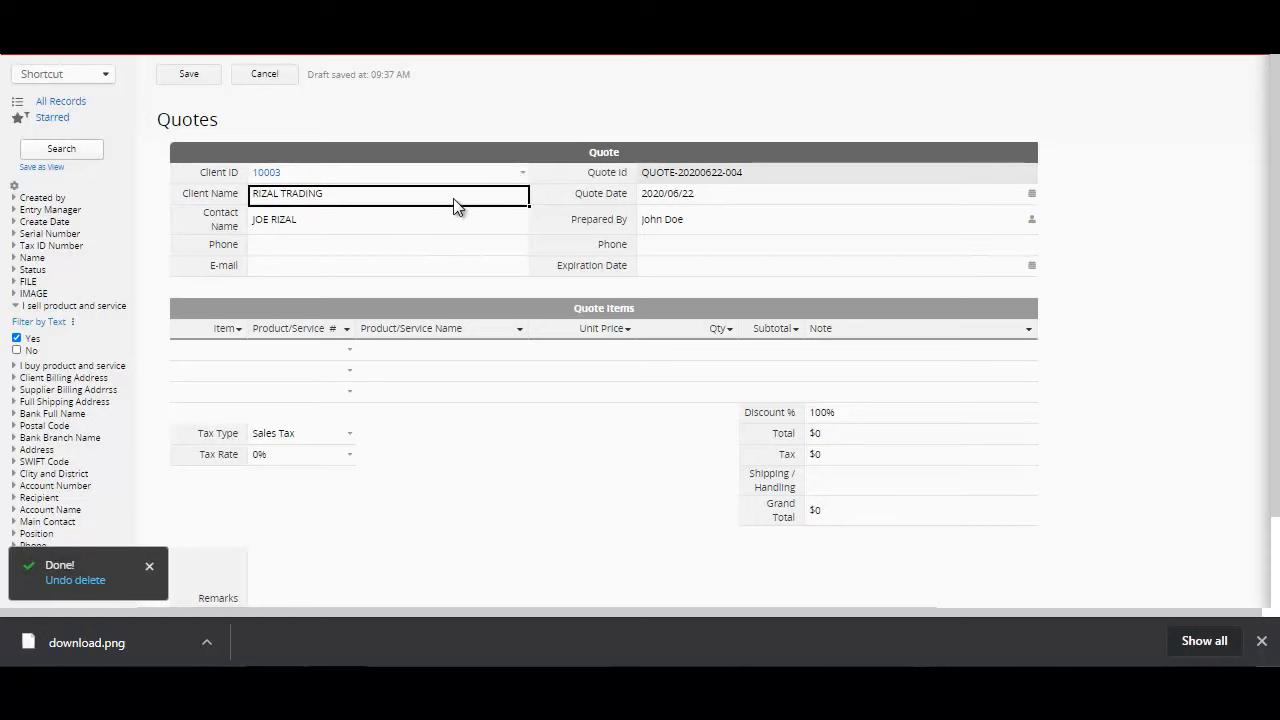
left_click(447, 213)
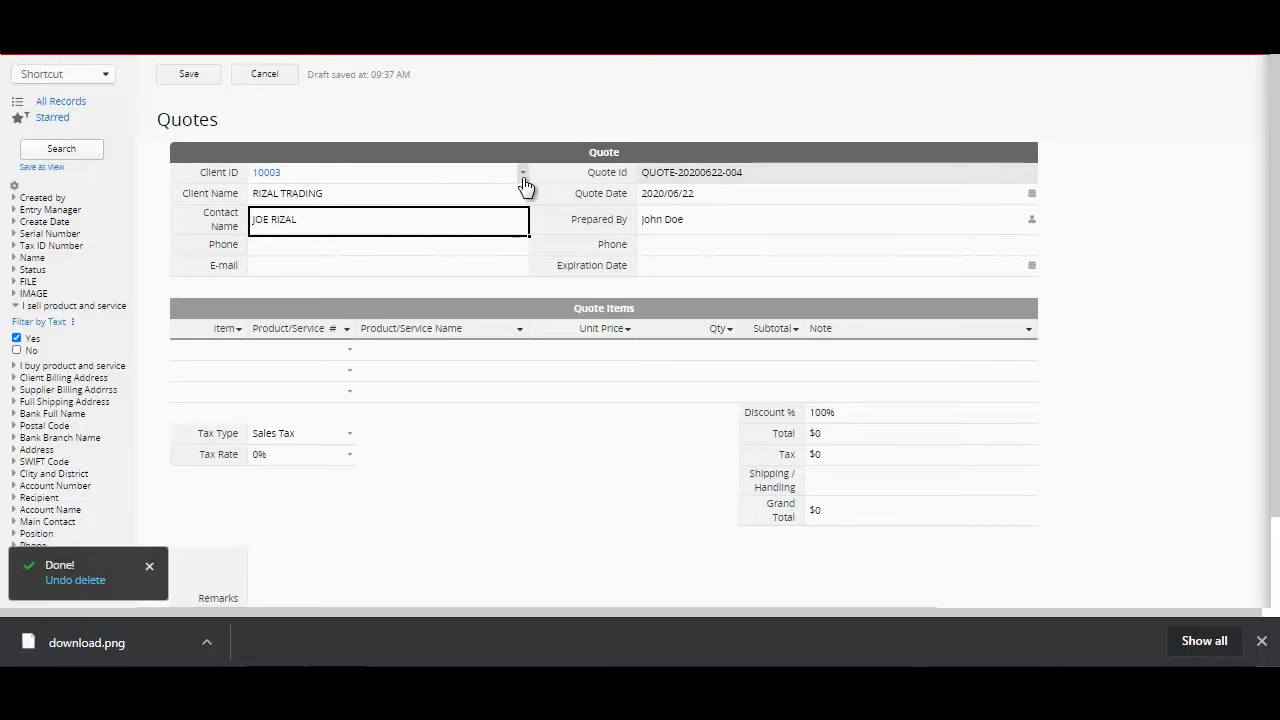
Step: Fill in the quote header with client JOHNS OFFICE SUPPLIES, the preparer's phone number and expiration date 2020/06/29
left_click(522, 176)
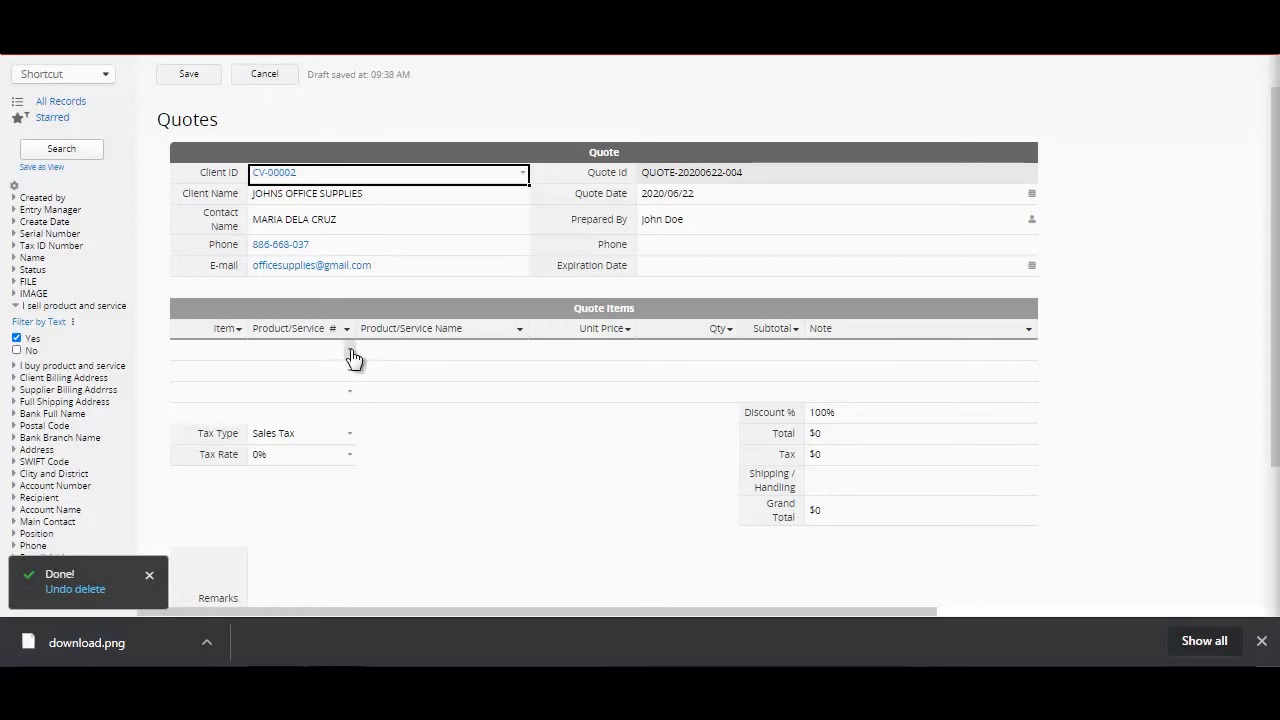
left_click(930, 247)
type("543")
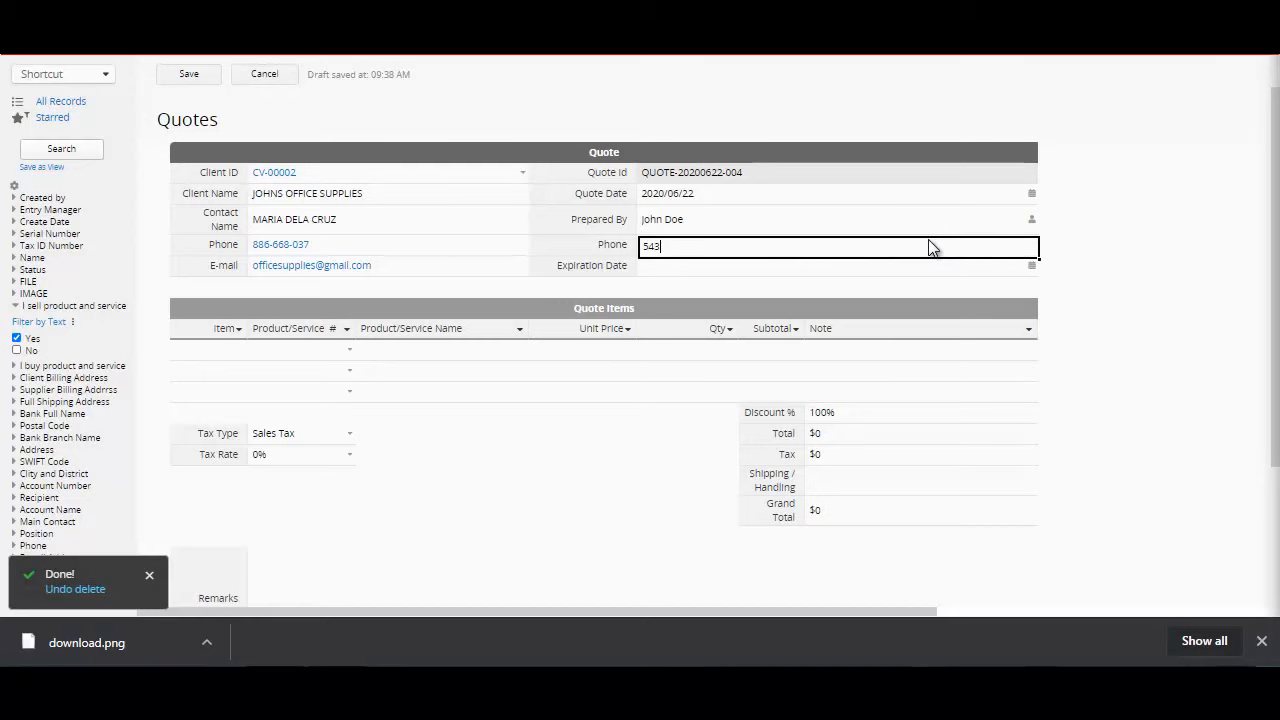
type("2134")
left_click(930, 275)
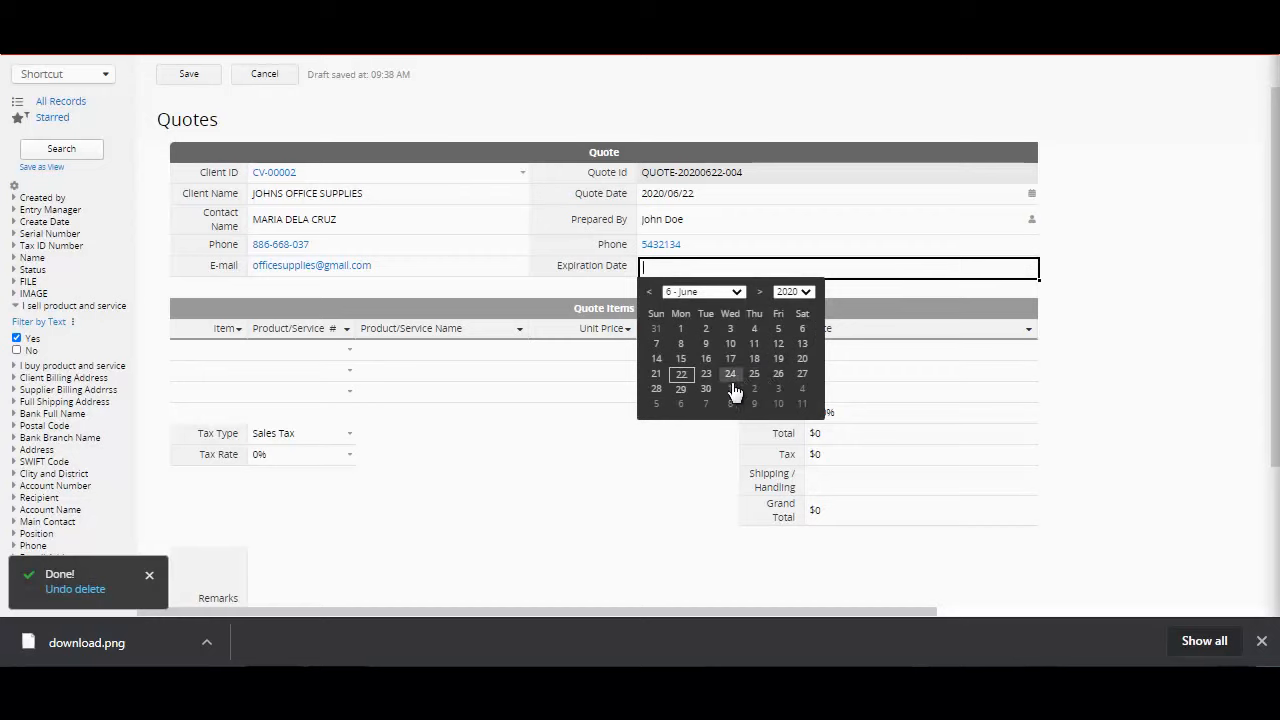
left_click(680, 390)
Step: Add SCISSOR from the product list as the first quote item
left_click(272, 350)
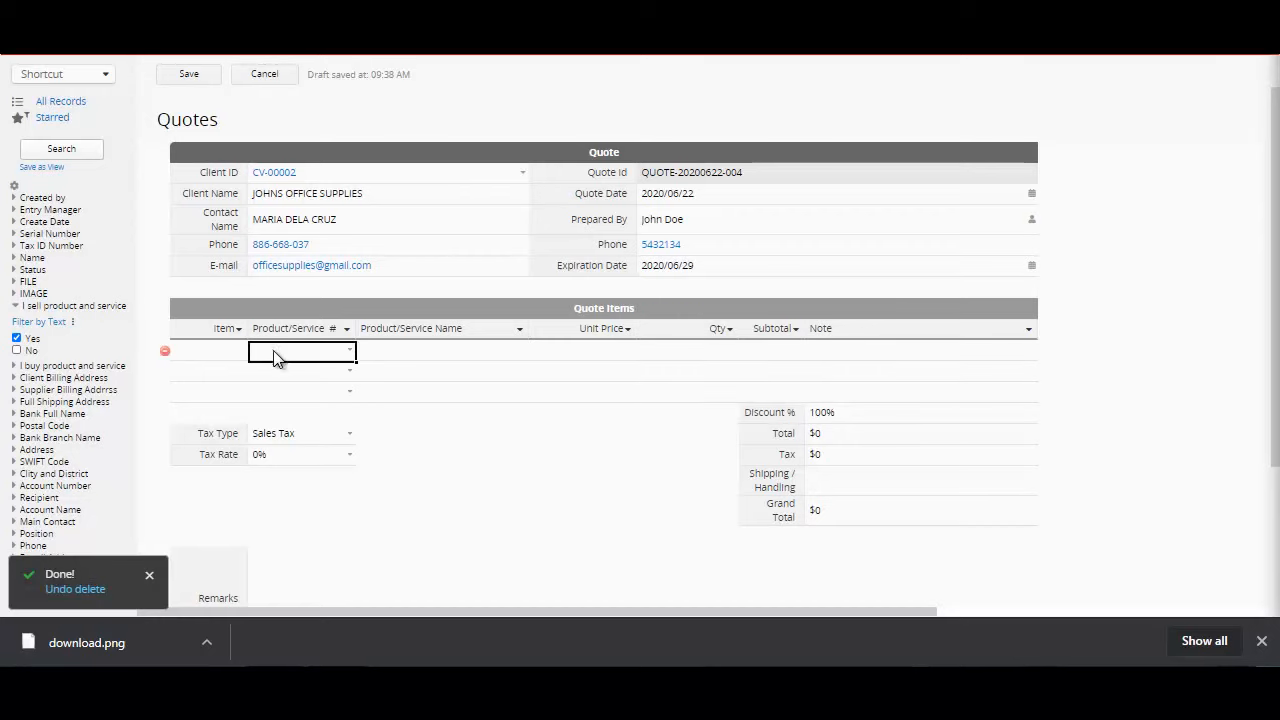
left_click(351, 352)
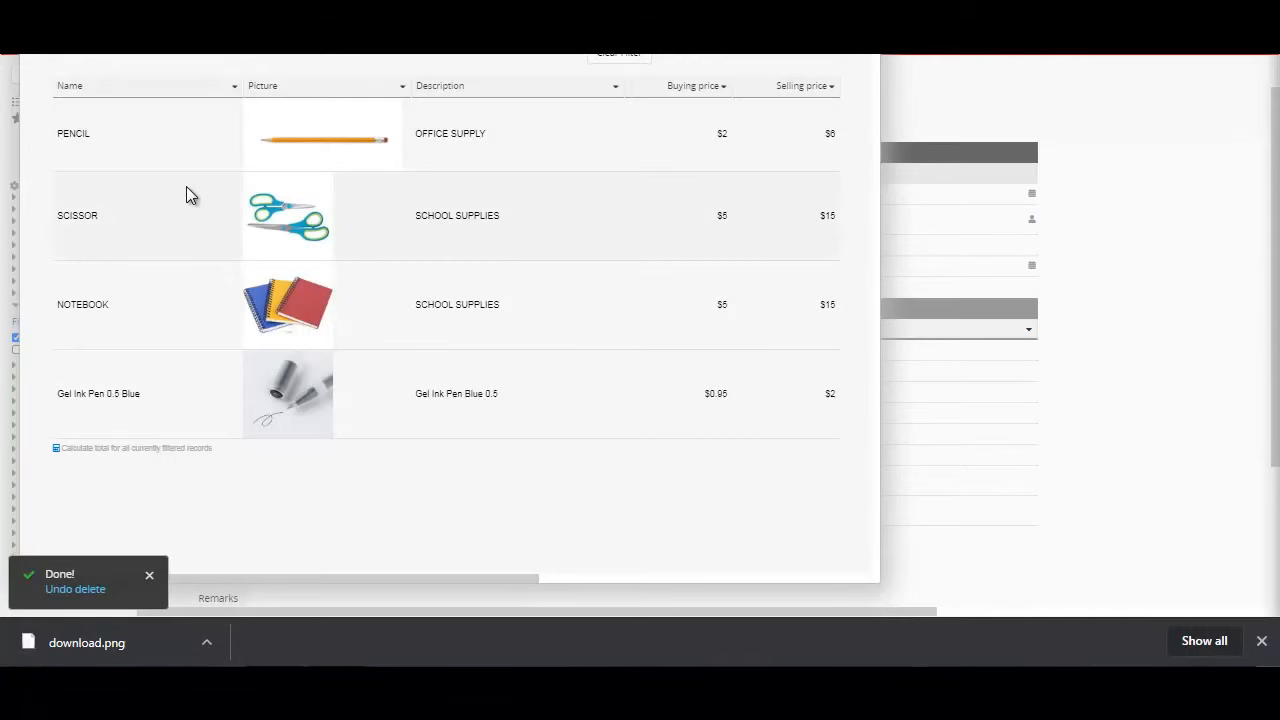
left_click(184, 214)
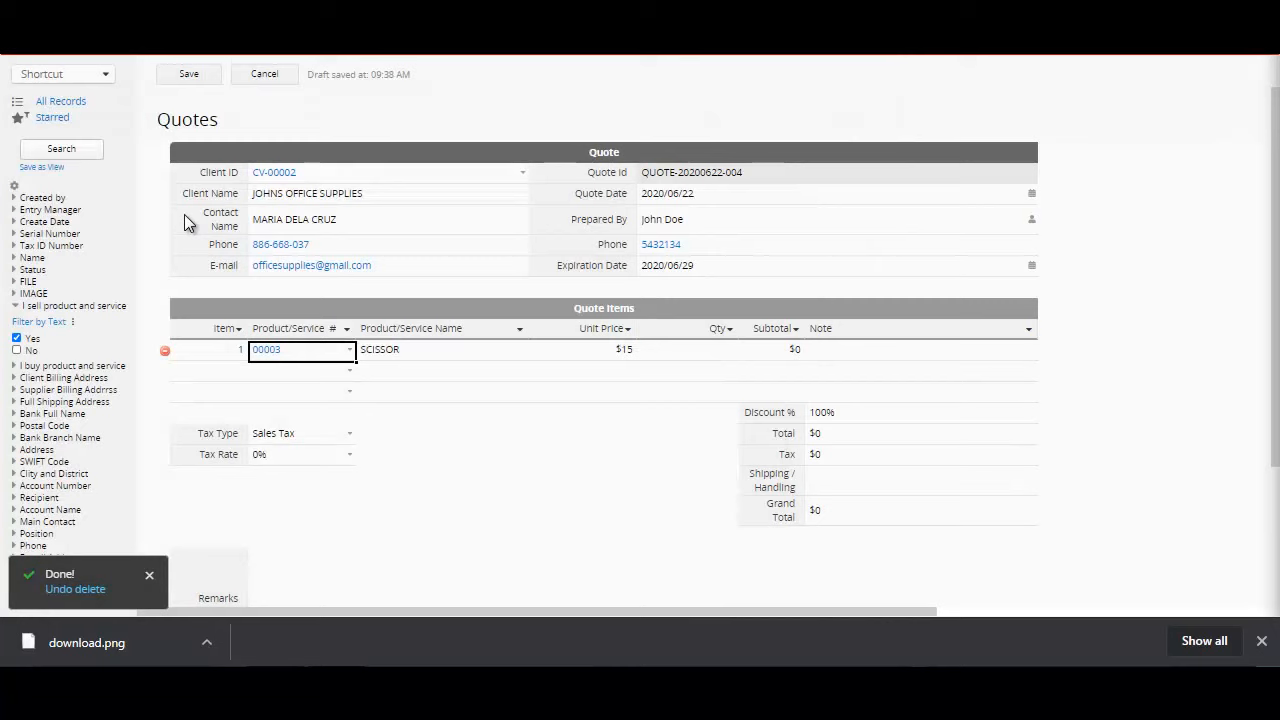
left_click(634, 351)
left_click(712, 357)
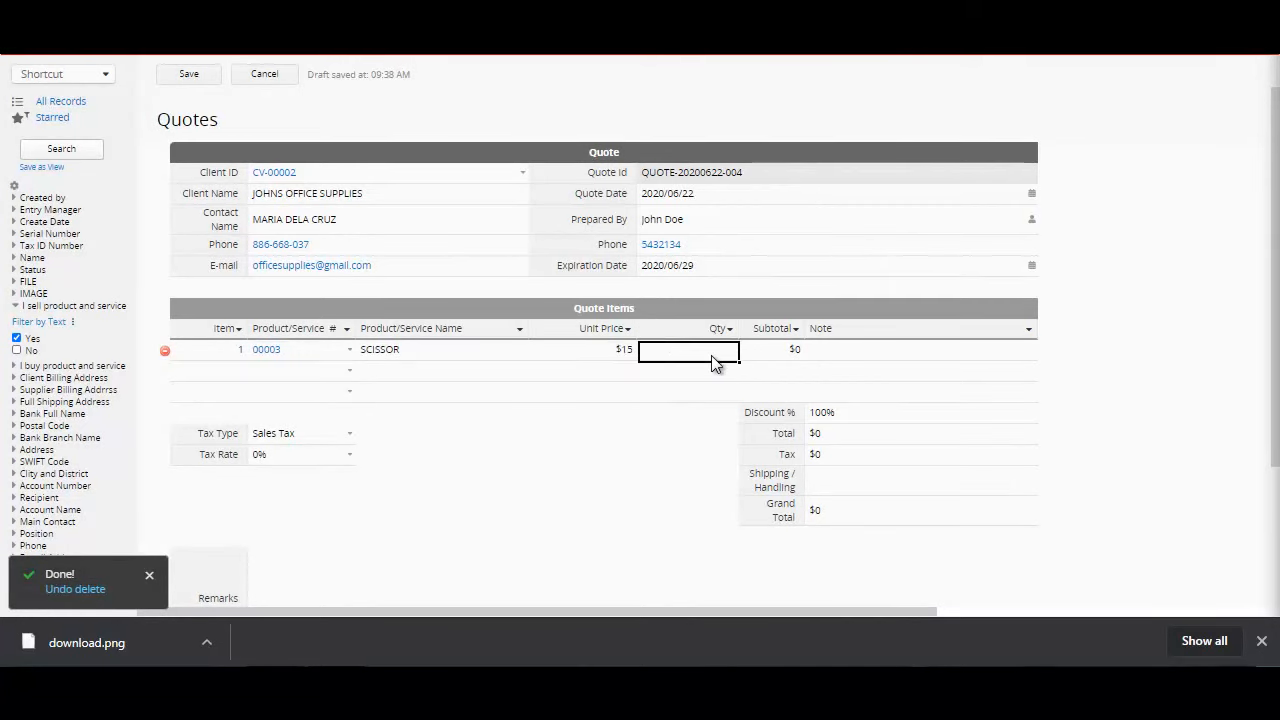
type("100")
key("BackSpace")
key("BackSpace")
key("BackSpace")
left_click(872, 446)
left_click(876, 458)
left_click(874, 439)
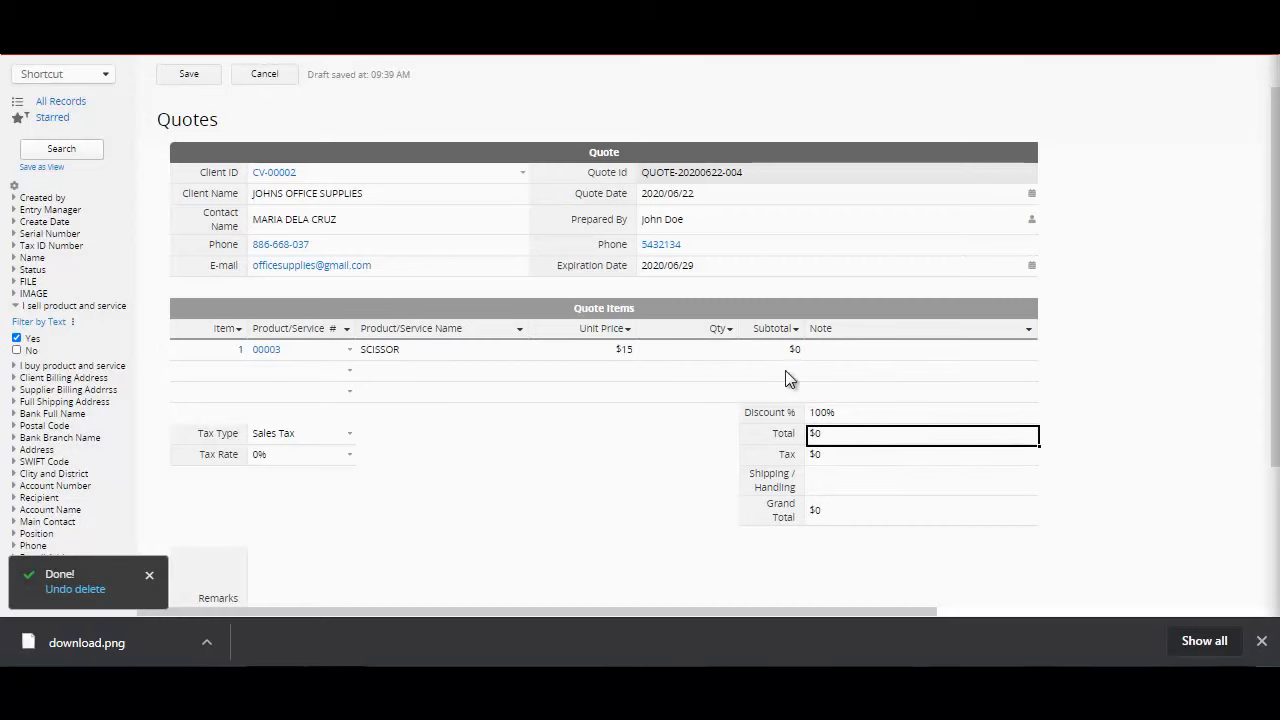
Step: Set the SCISSOR item's quantity to 1000
left_click(707, 354)
type("1000")
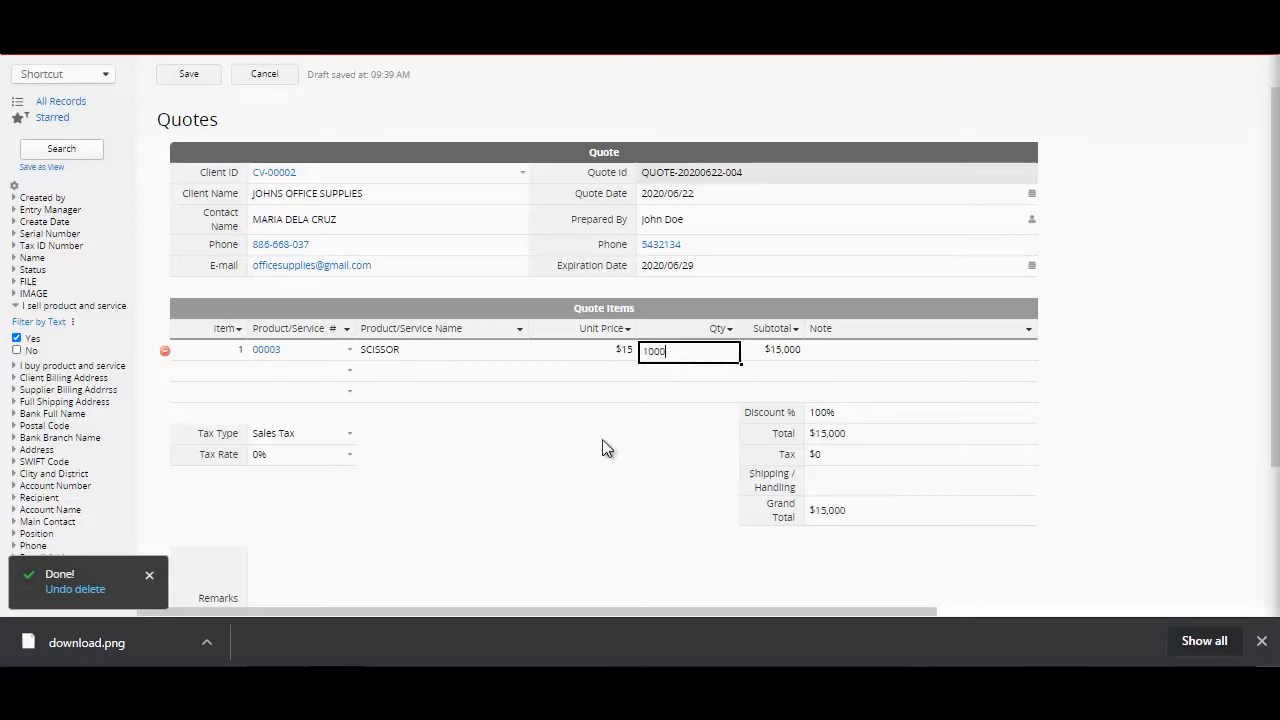
Step: Try to set the quote's tax rate to 12 and save the quote
left_click(322, 458)
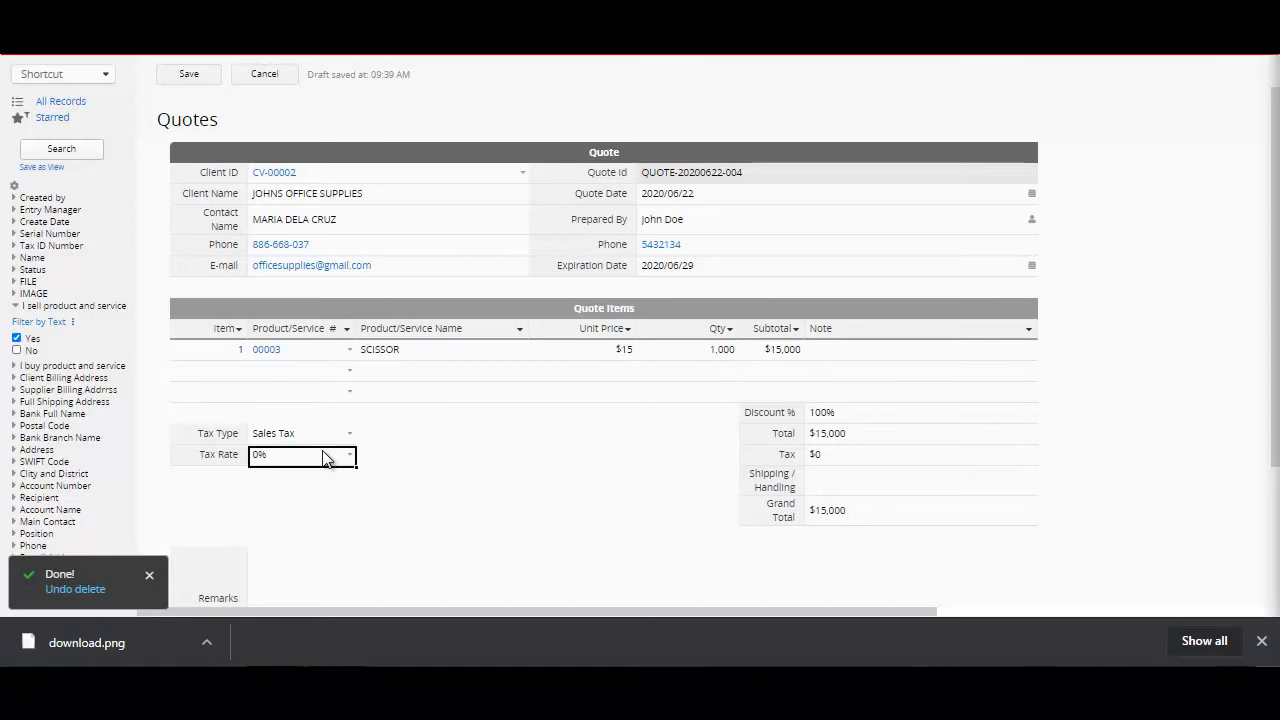
type("12")
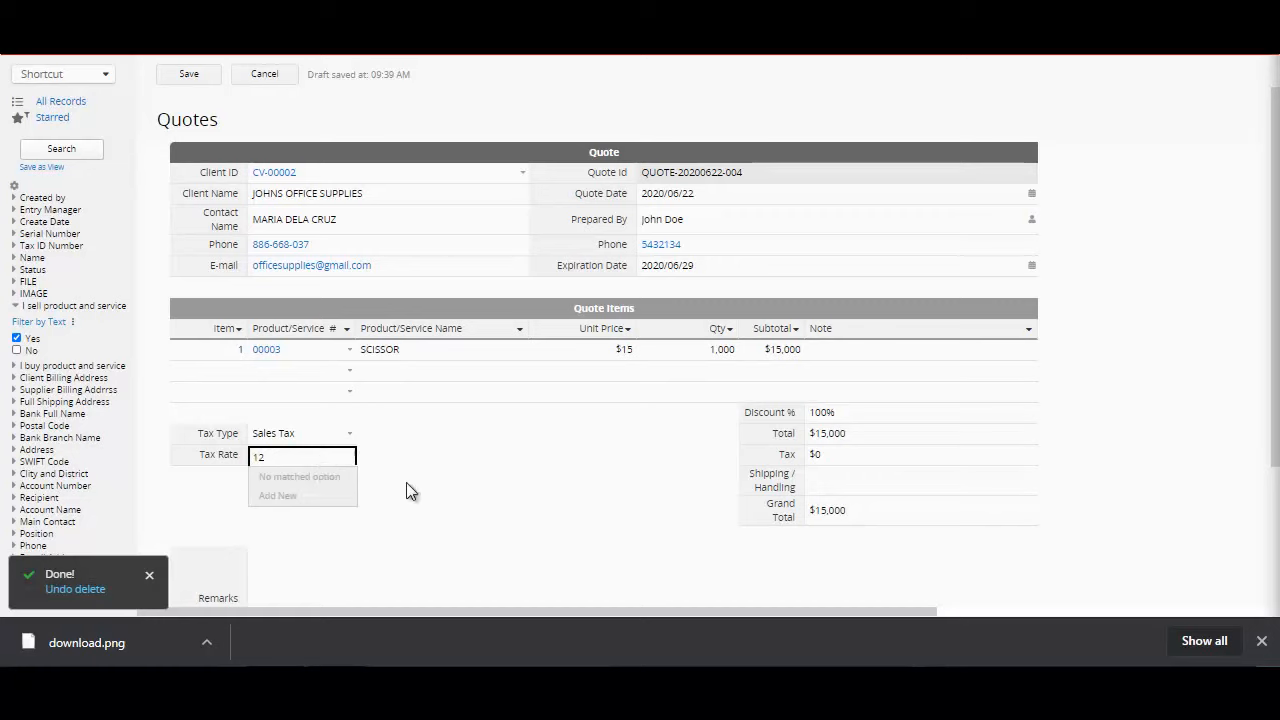
left_click(469, 510)
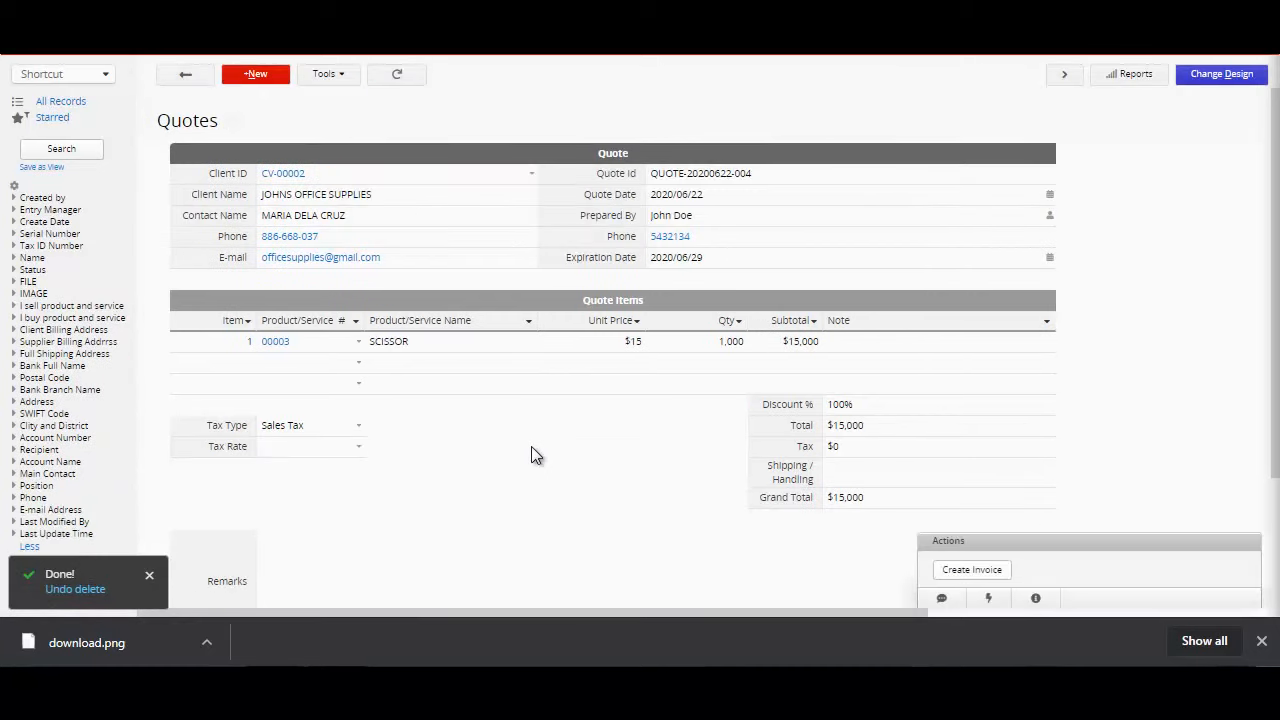
Step: Open the Quotes form design and add a Date field named DATE below the E-mail field
mouse_move(265, 56)
left_click(1218, 84)
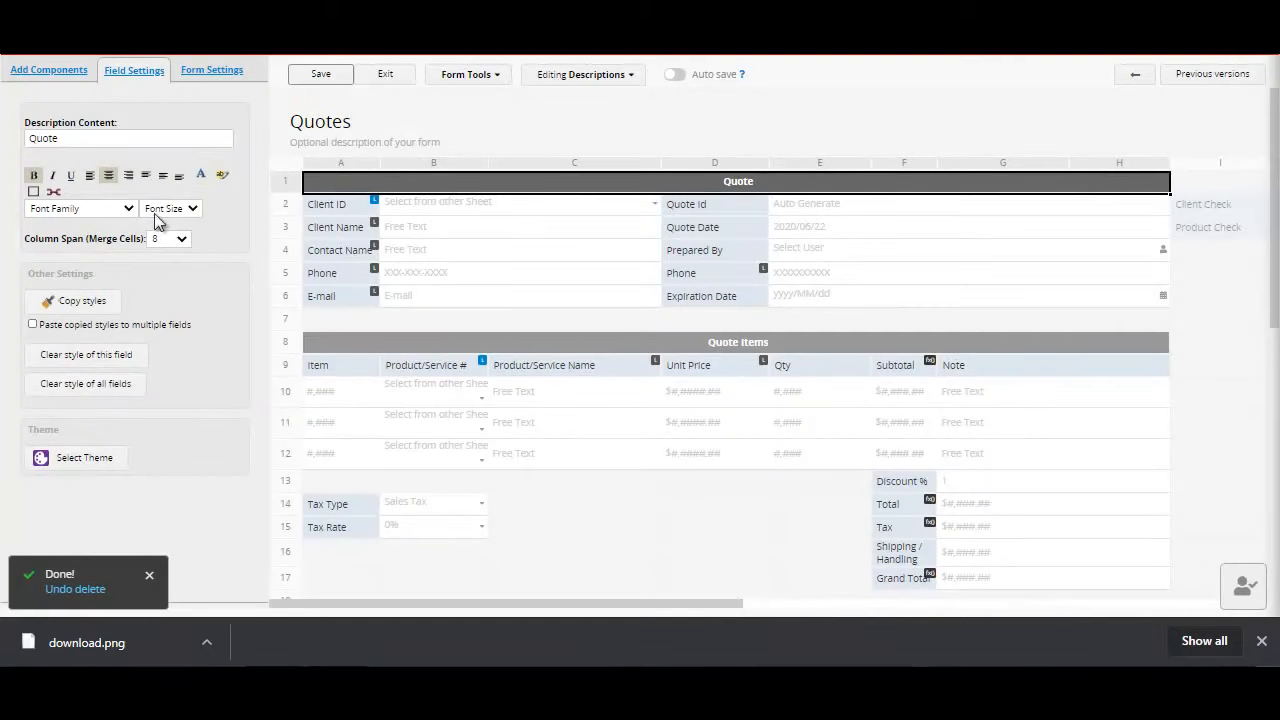
left_click(50, 71)
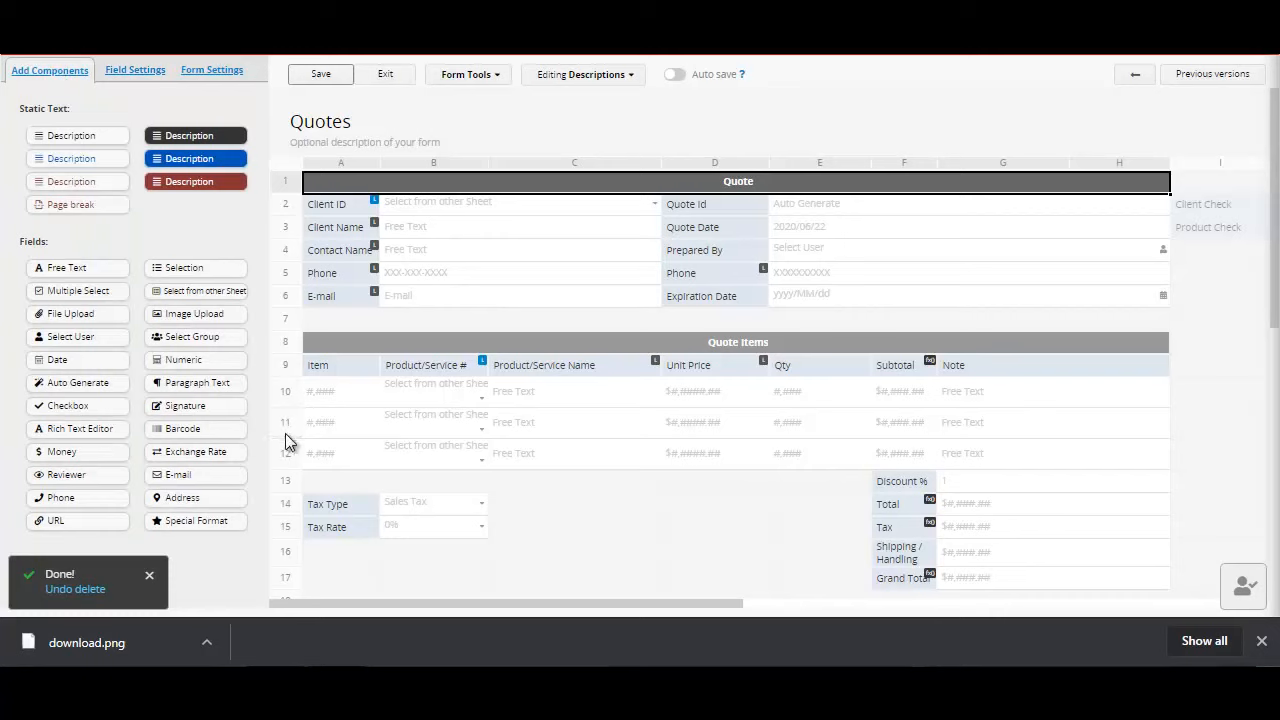
left_click(75, 362)
left_click(335, 321)
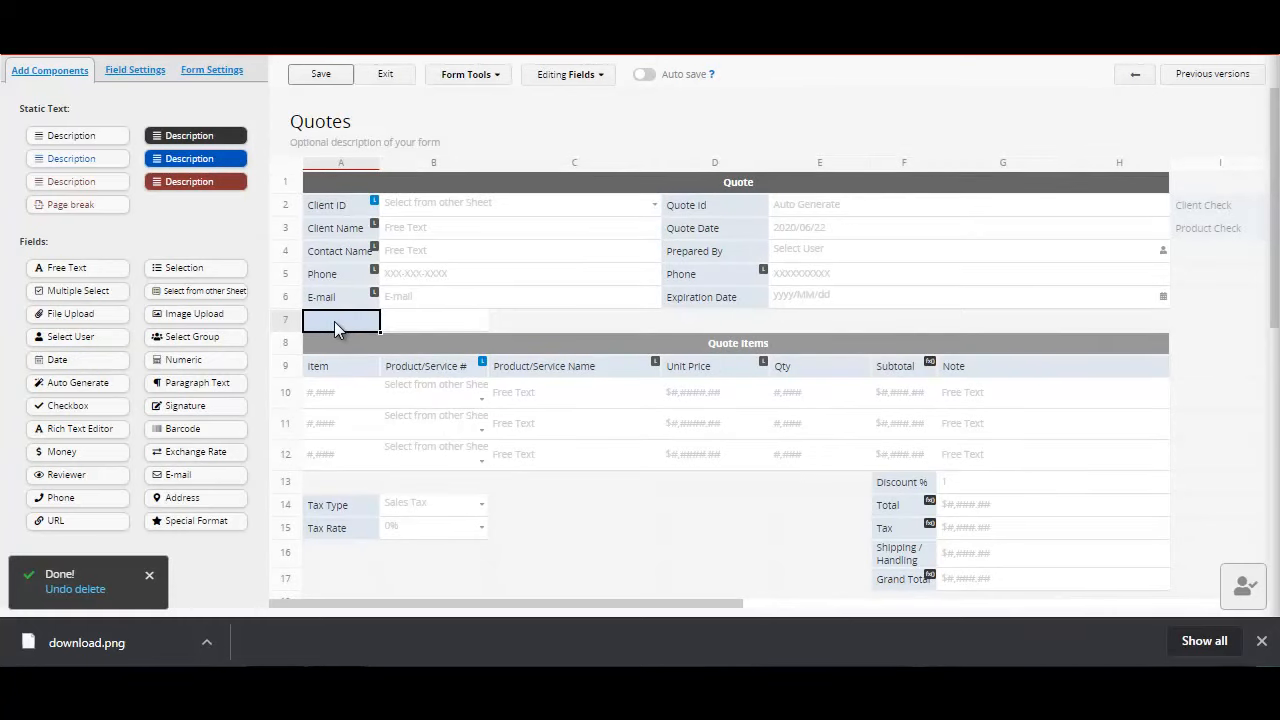
left_click(335, 321)
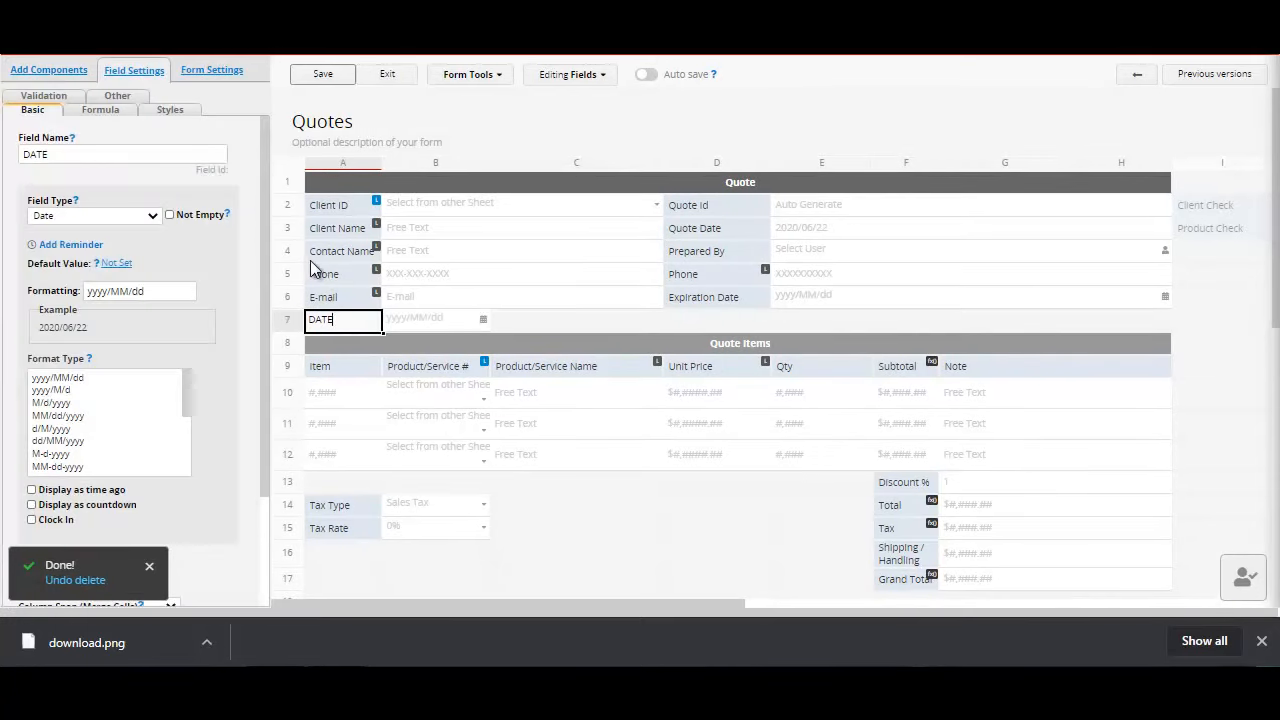
Step: Add a field named CHOICES below the Expiration Date field
left_click(78, 72)
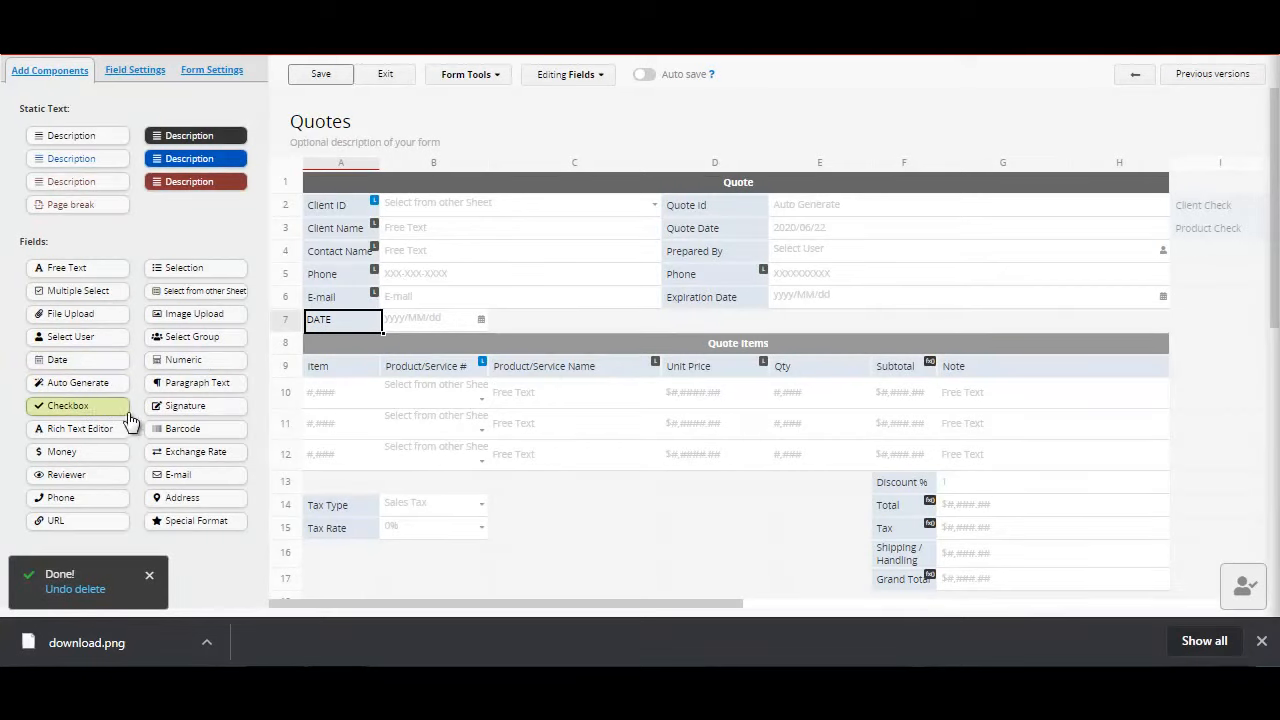
left_click(679, 322)
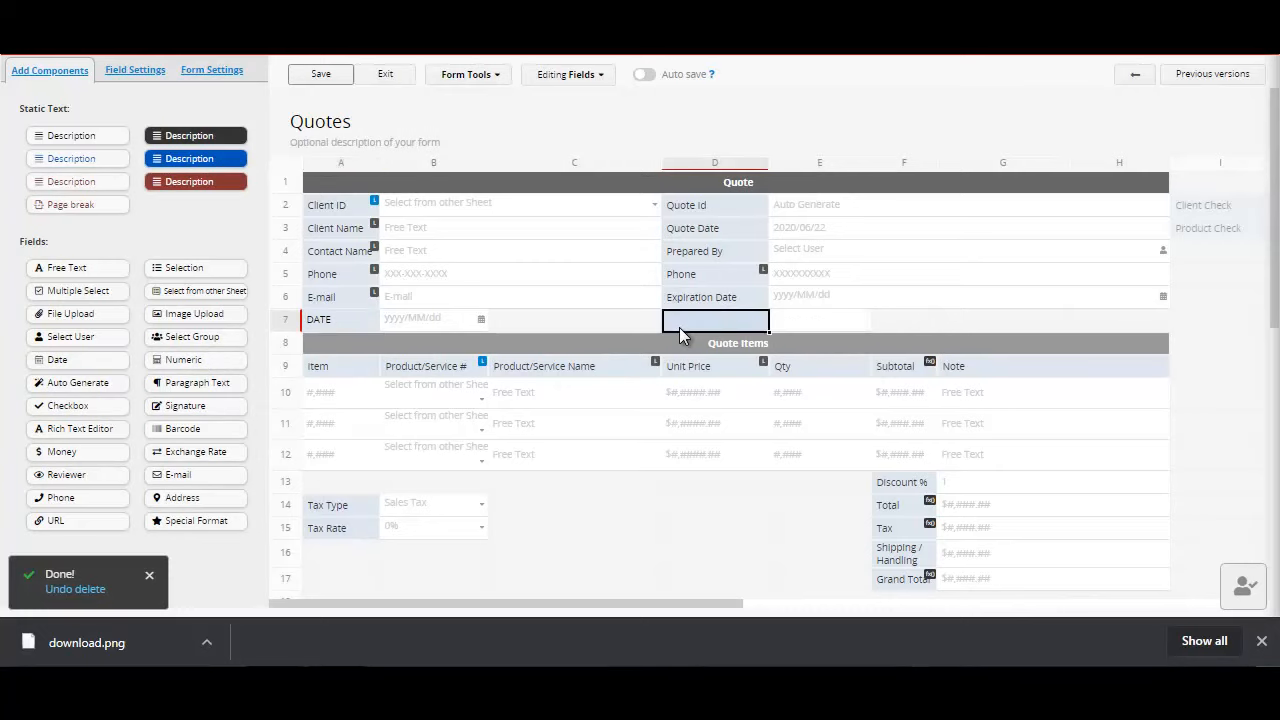
type("CHOI")
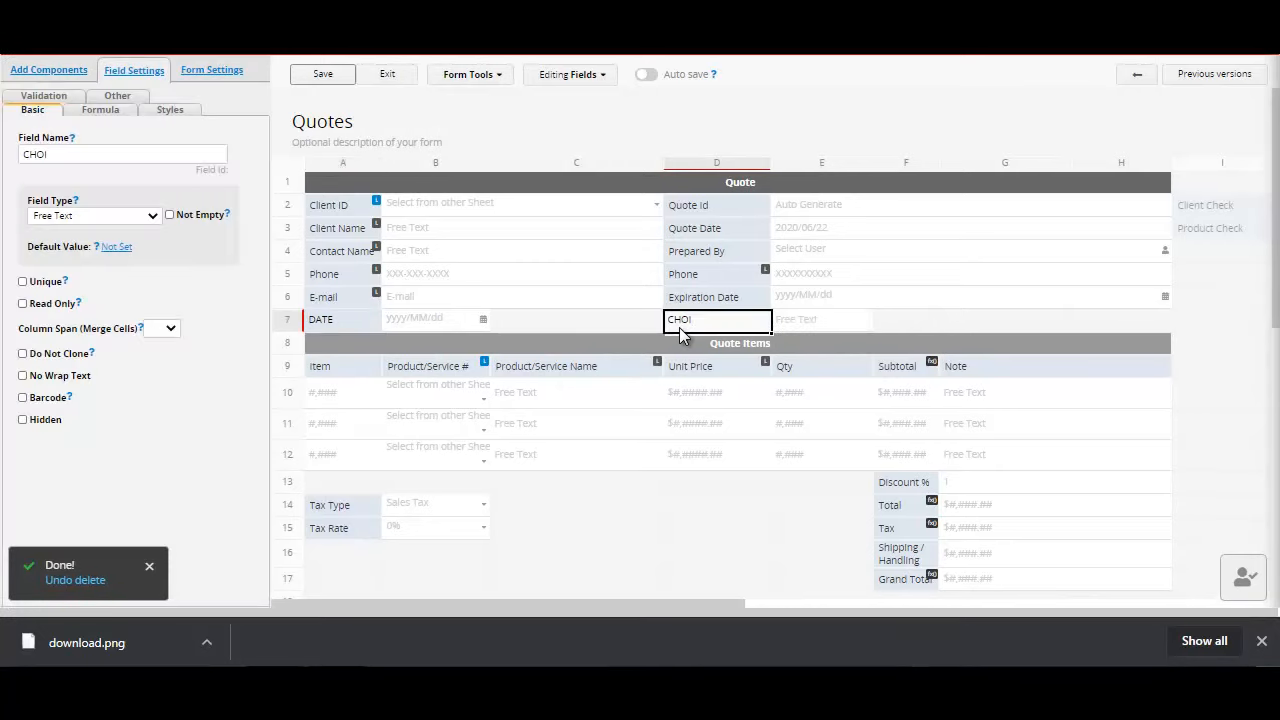
type("CR")
key("BackSpace")
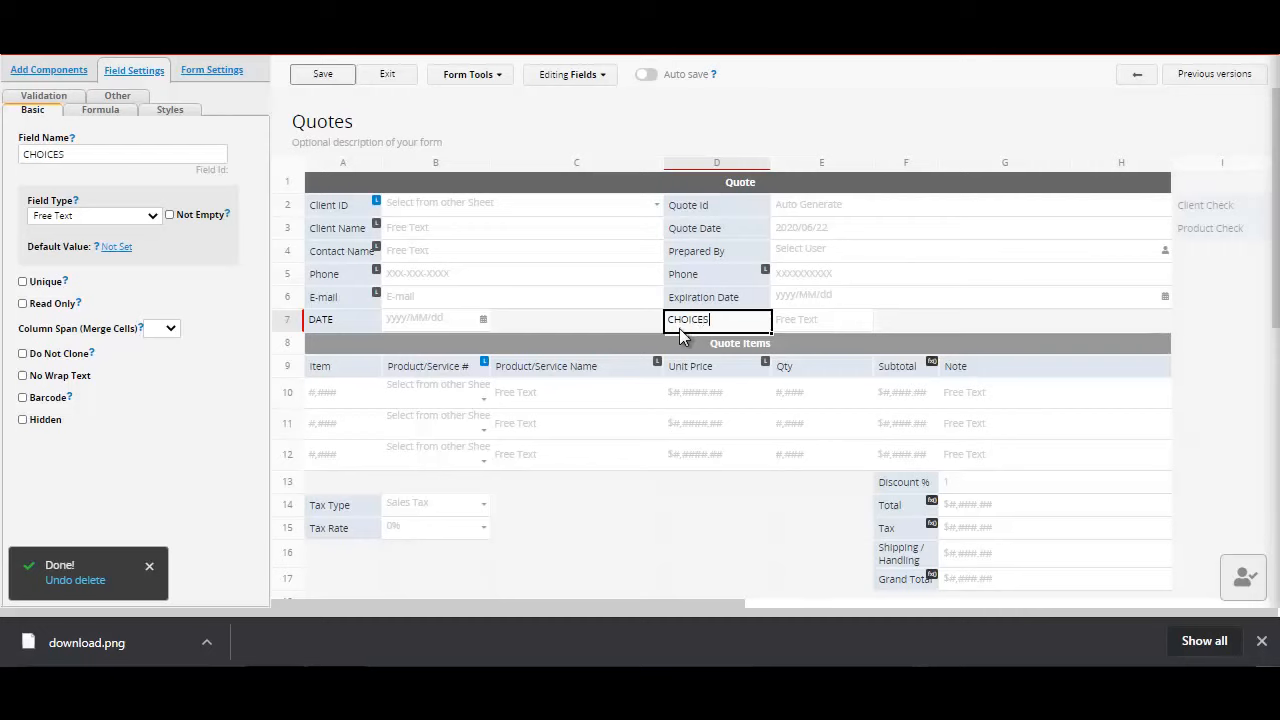
Step: Browse the available field types and set the CHOICES field's type to Checkbox
left_click(150, 217)
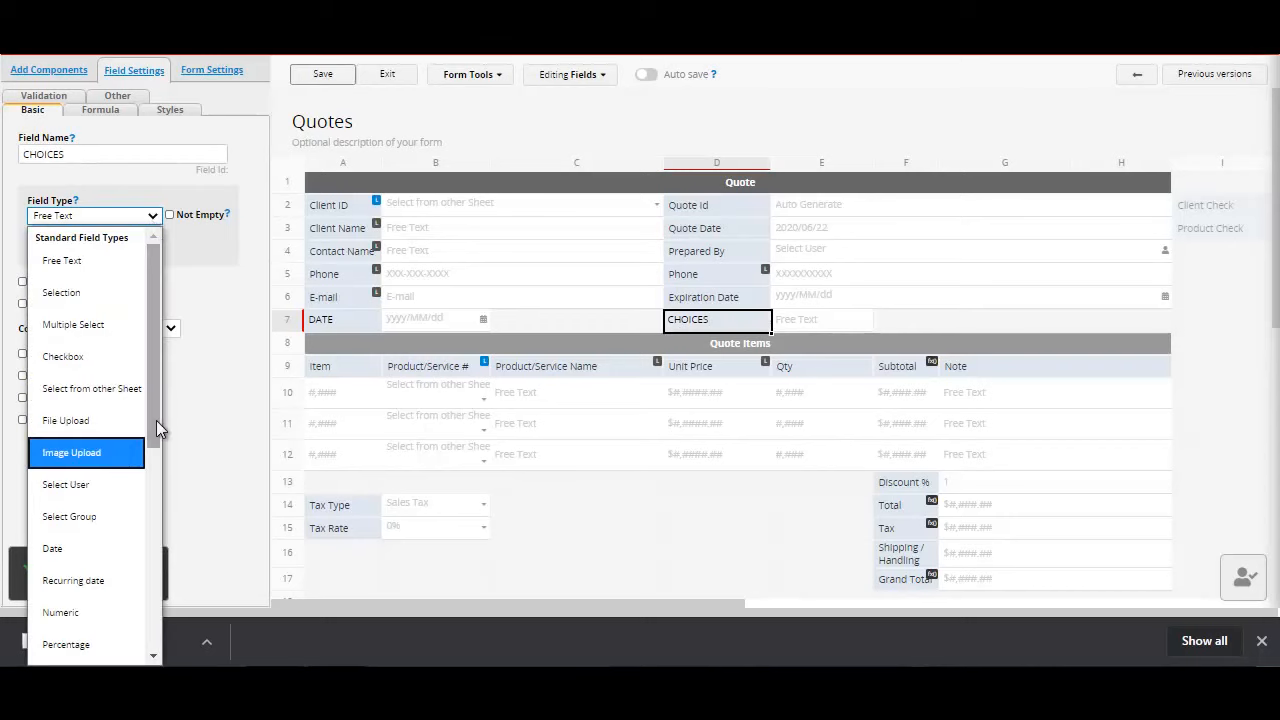
left_click_drag(156, 419, 160, 605)
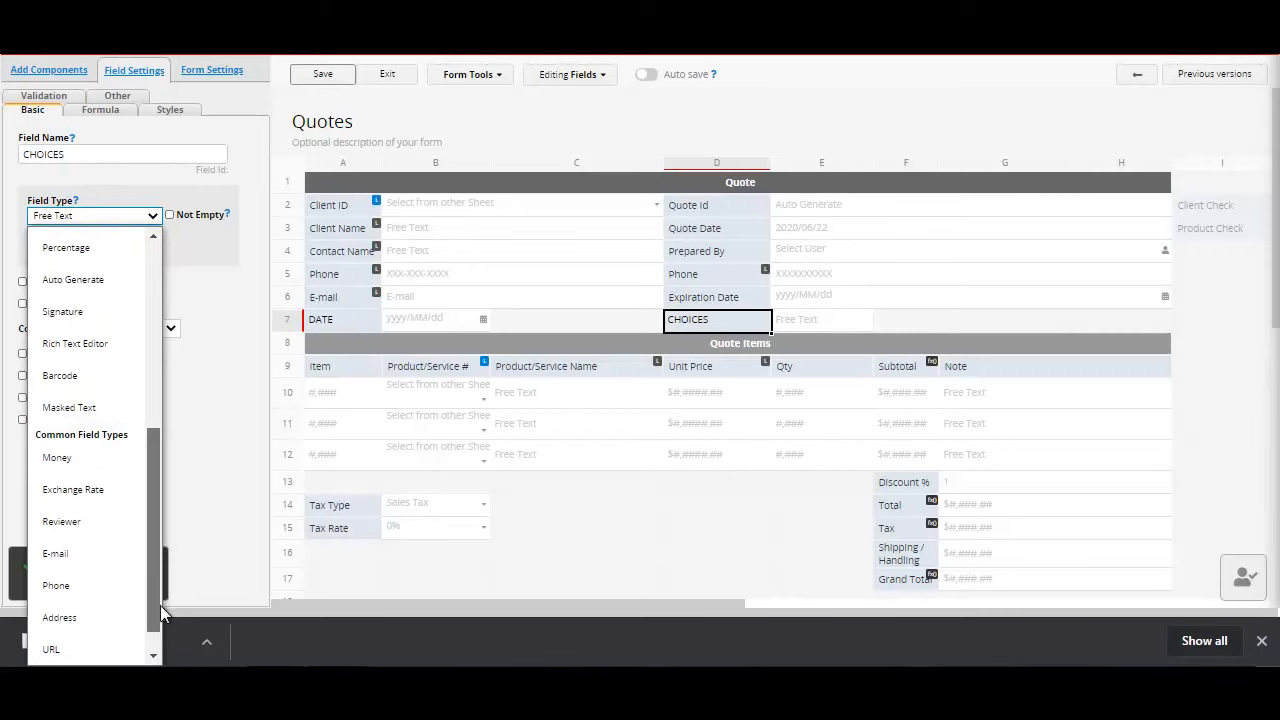
left_click(383, 164)
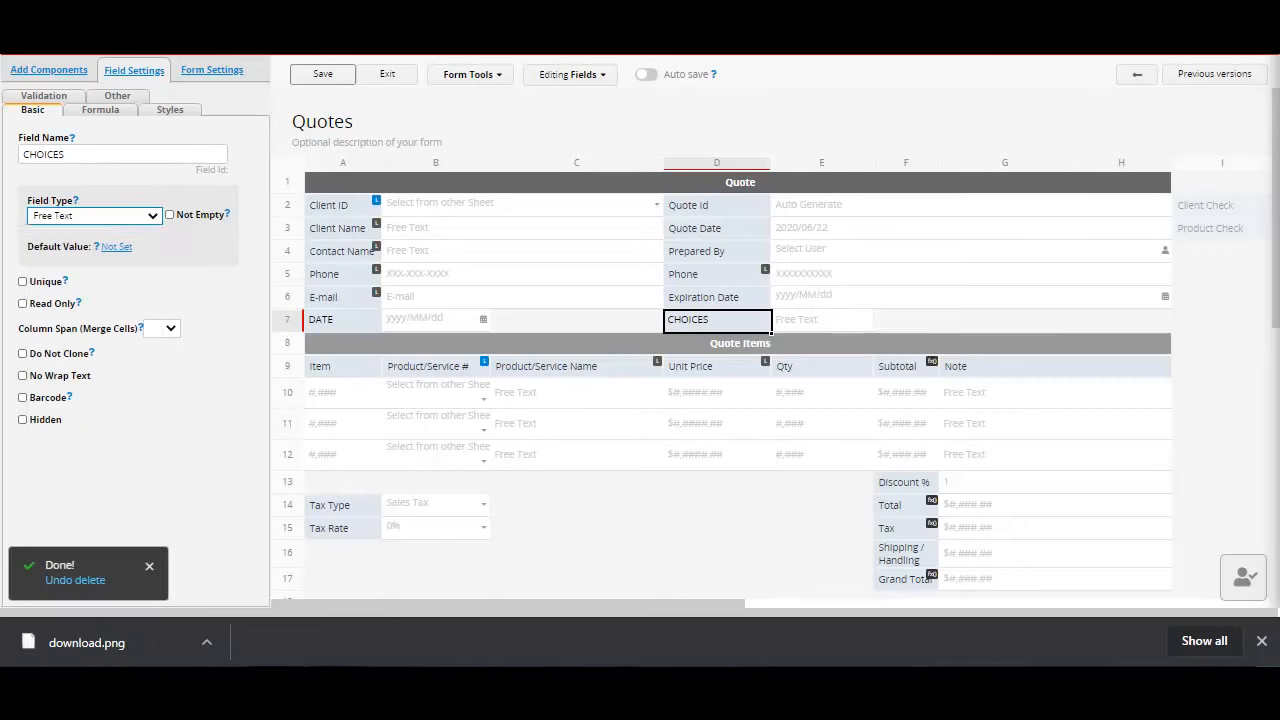
left_click(153, 218)
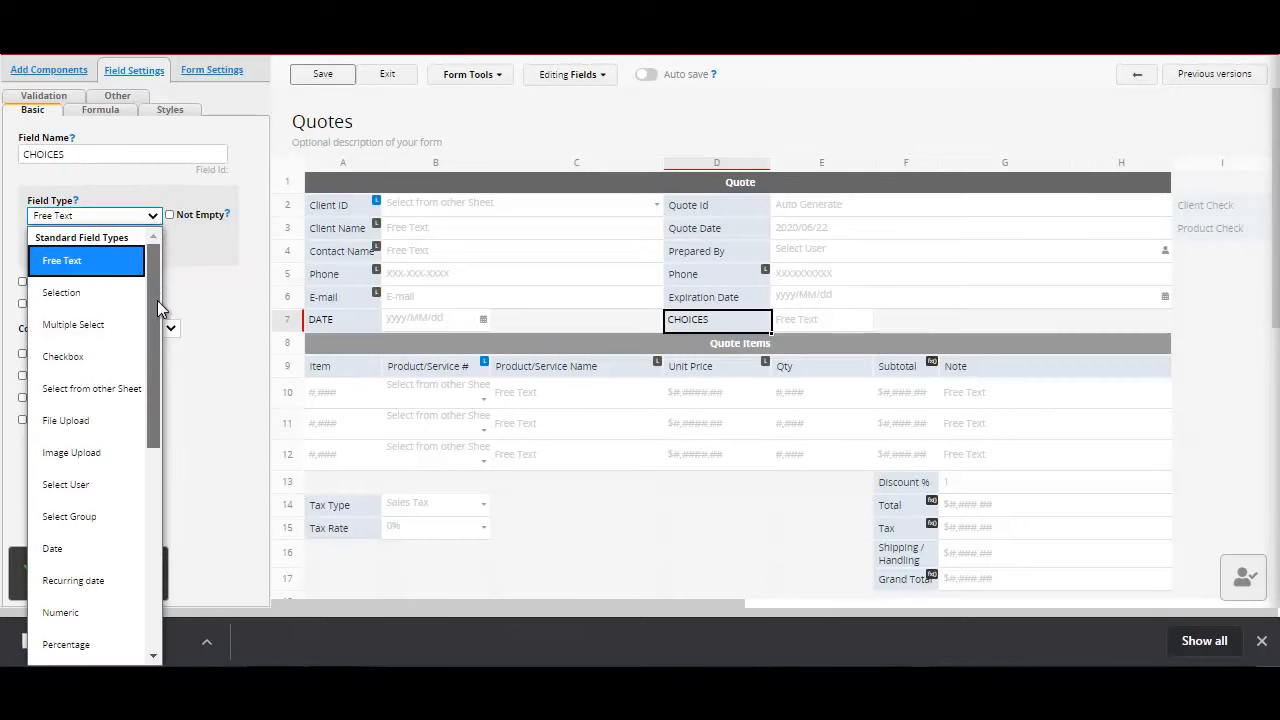
left_click(112, 338)
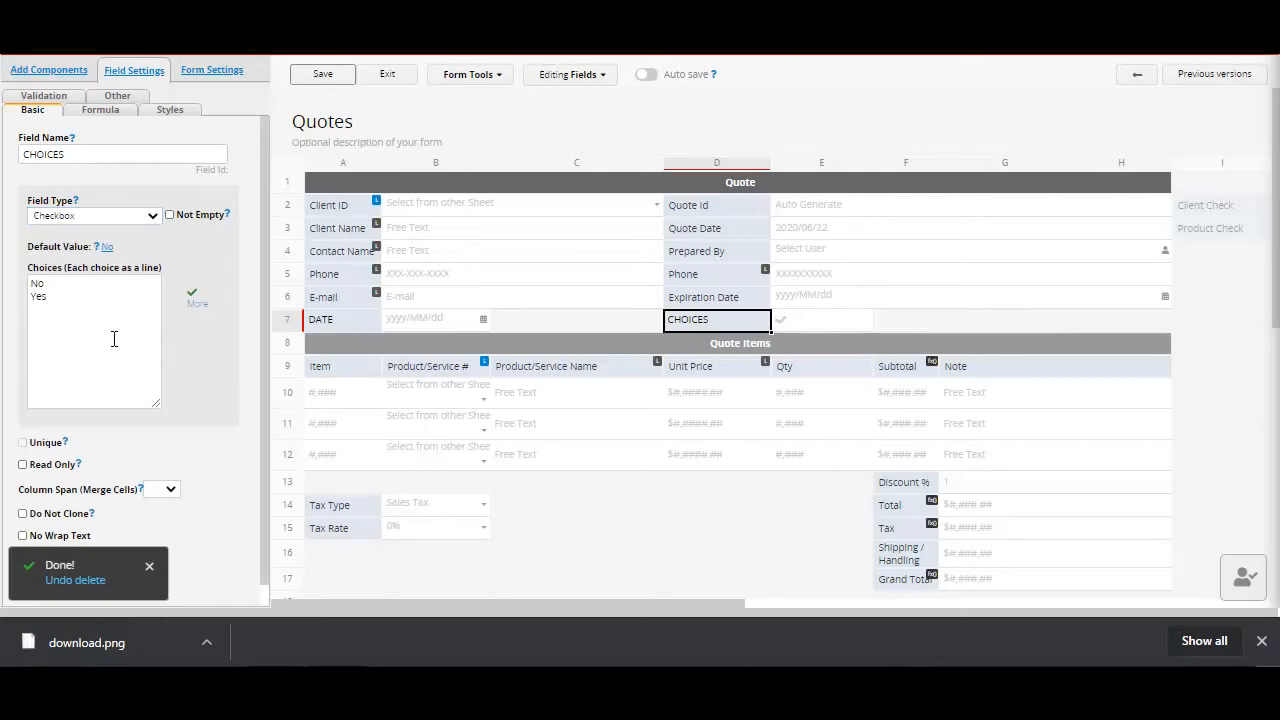
Step: Keep the No and Yes choices of the CHOICES field and save the Quotes form design
left_click(101, 313)
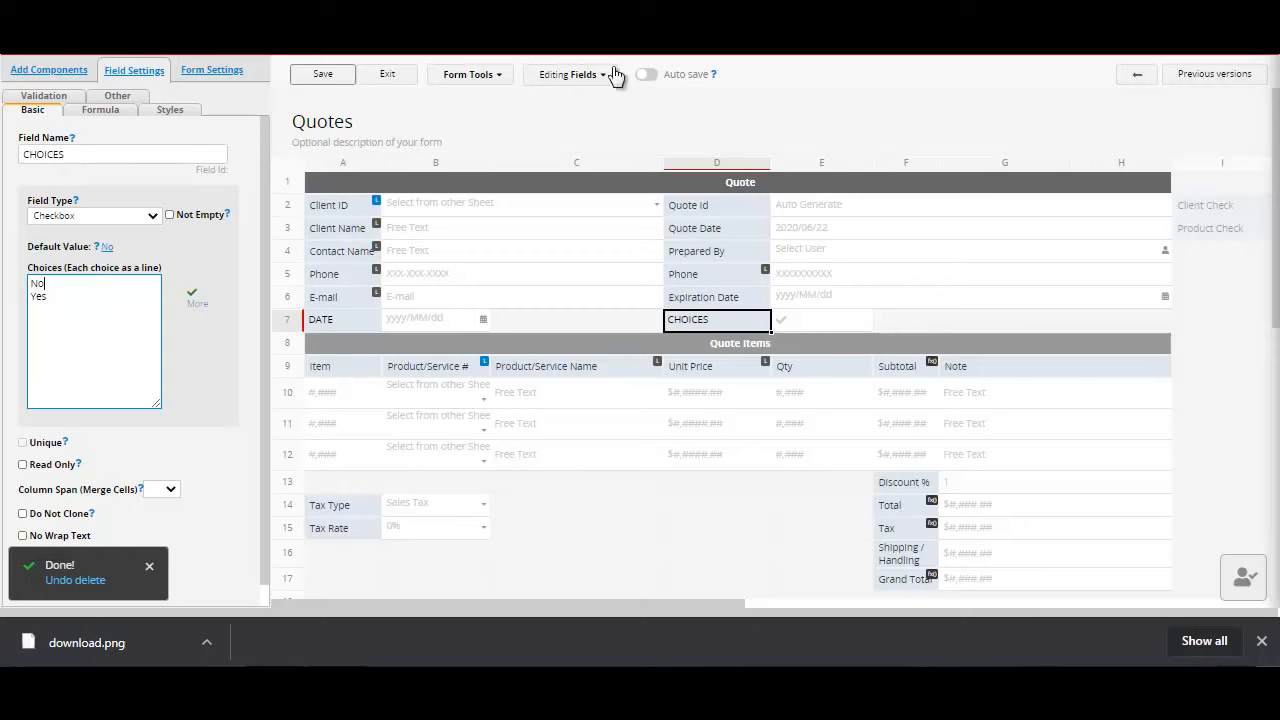
left_click(316, 80)
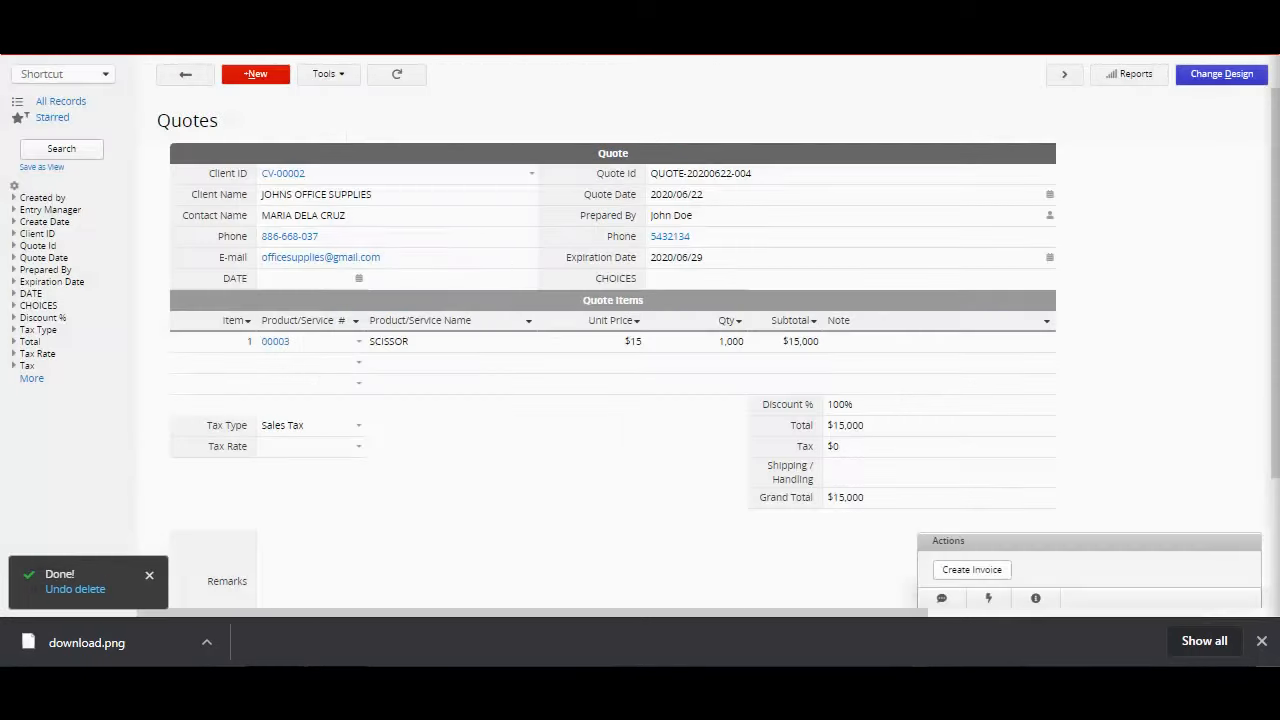
Step: Set the quote's DATE to 2020/06/30, tick CHOICES, and save the quote
left_click(305, 283)
left_click(359, 280)
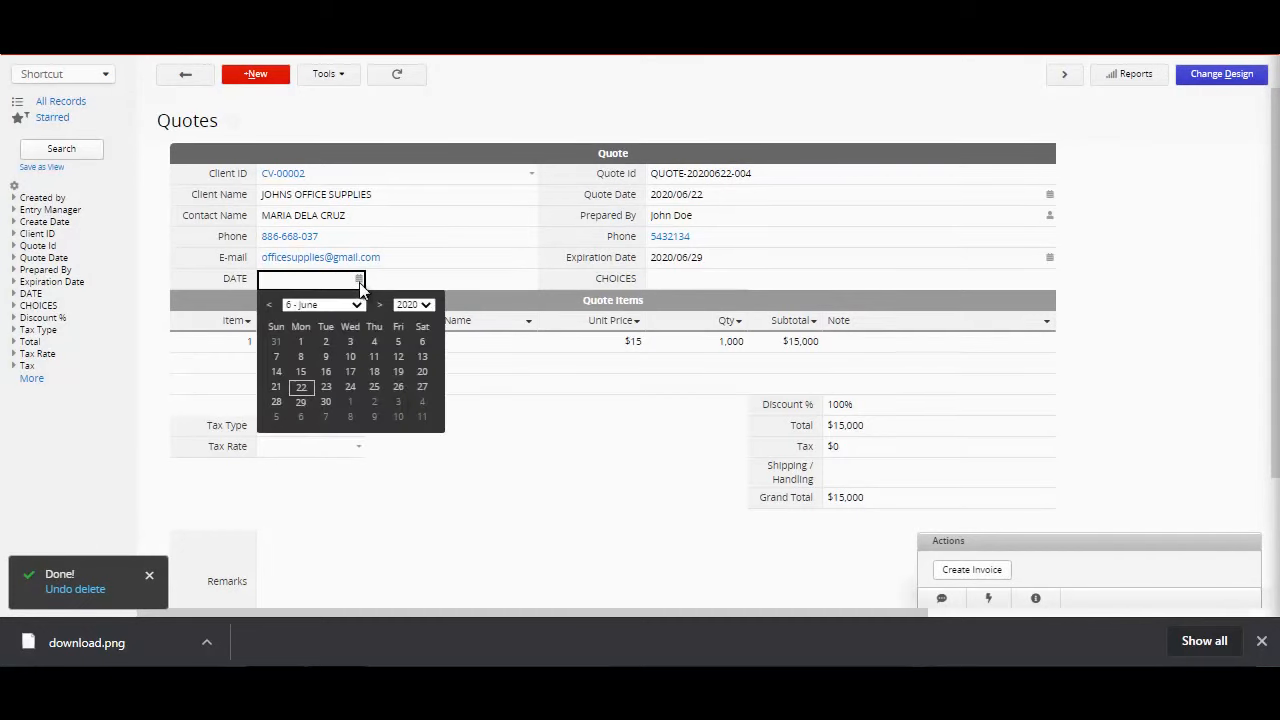
left_click(326, 402)
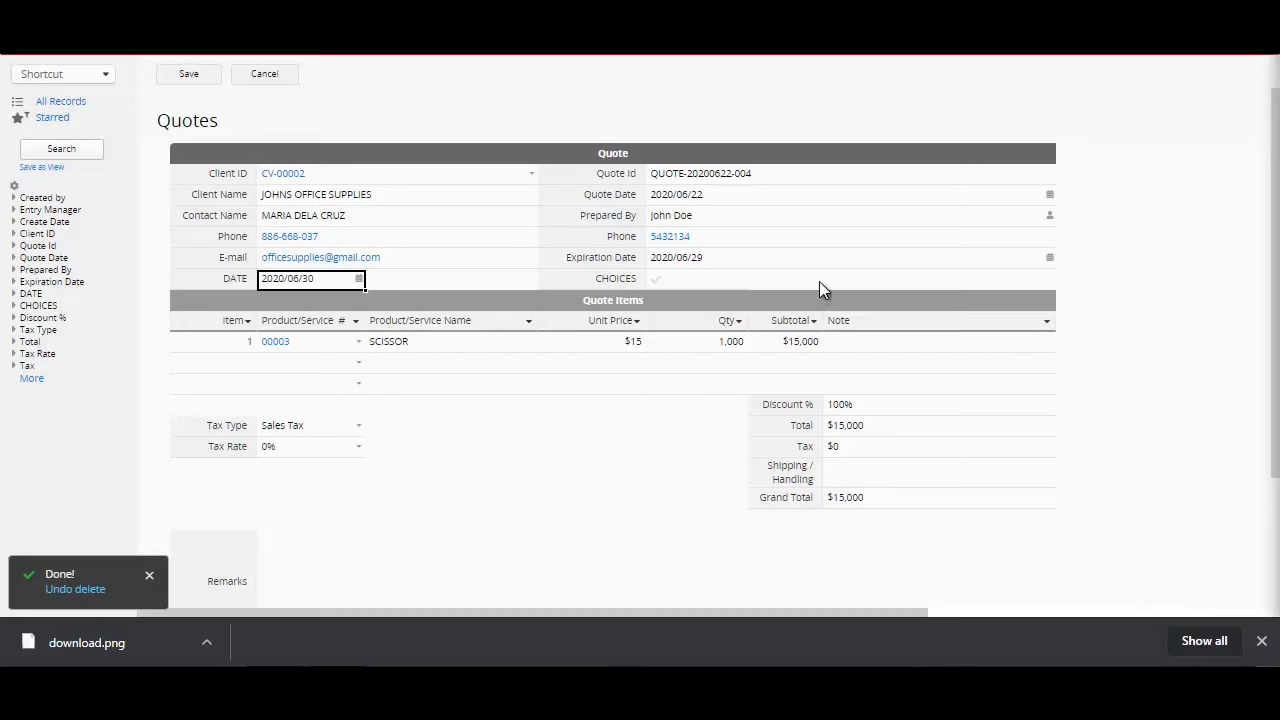
left_click(658, 282)
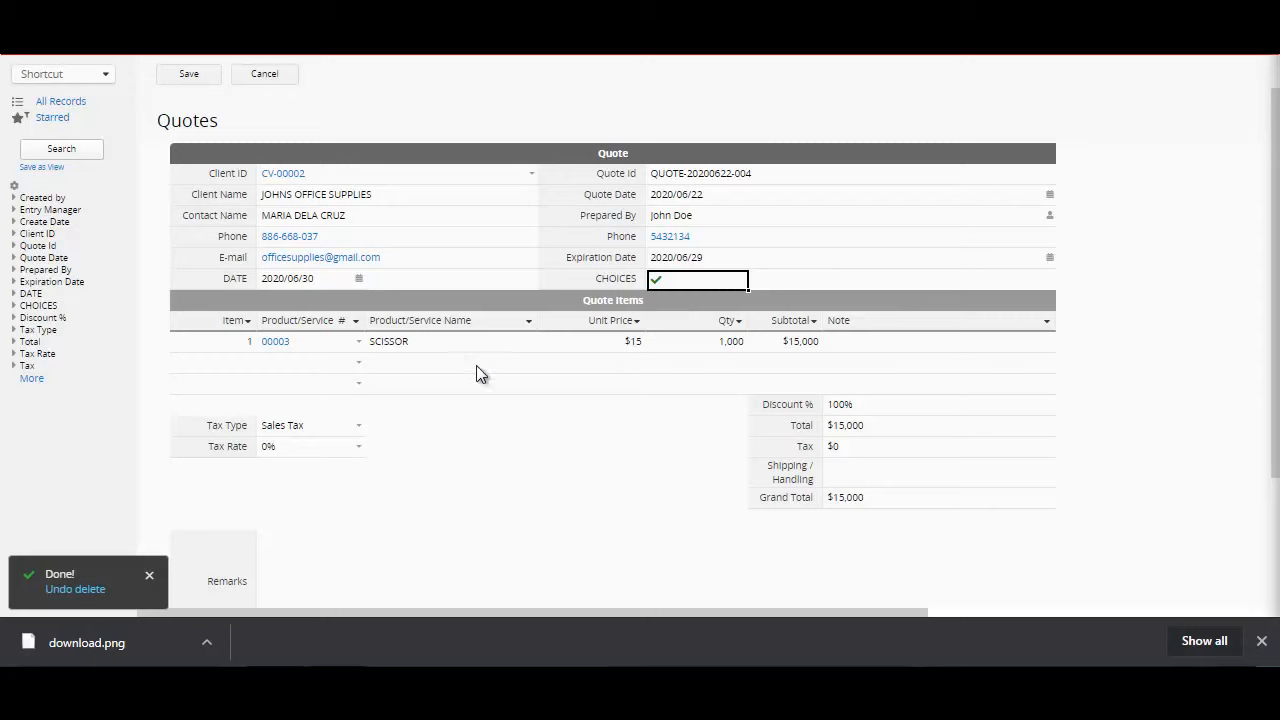
left_click(190, 76)
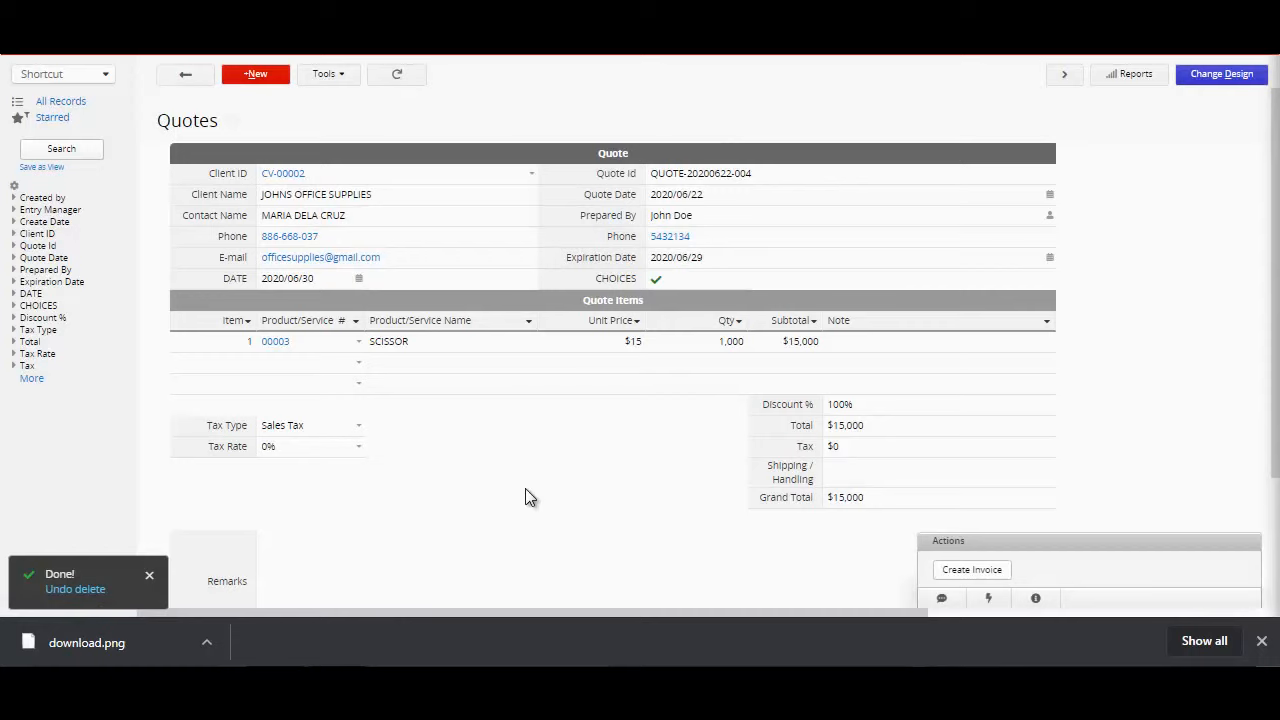
Step: Open the $3,000 quote from the quotes list and preview its linked SCISSOR product record
left_click(187, 80)
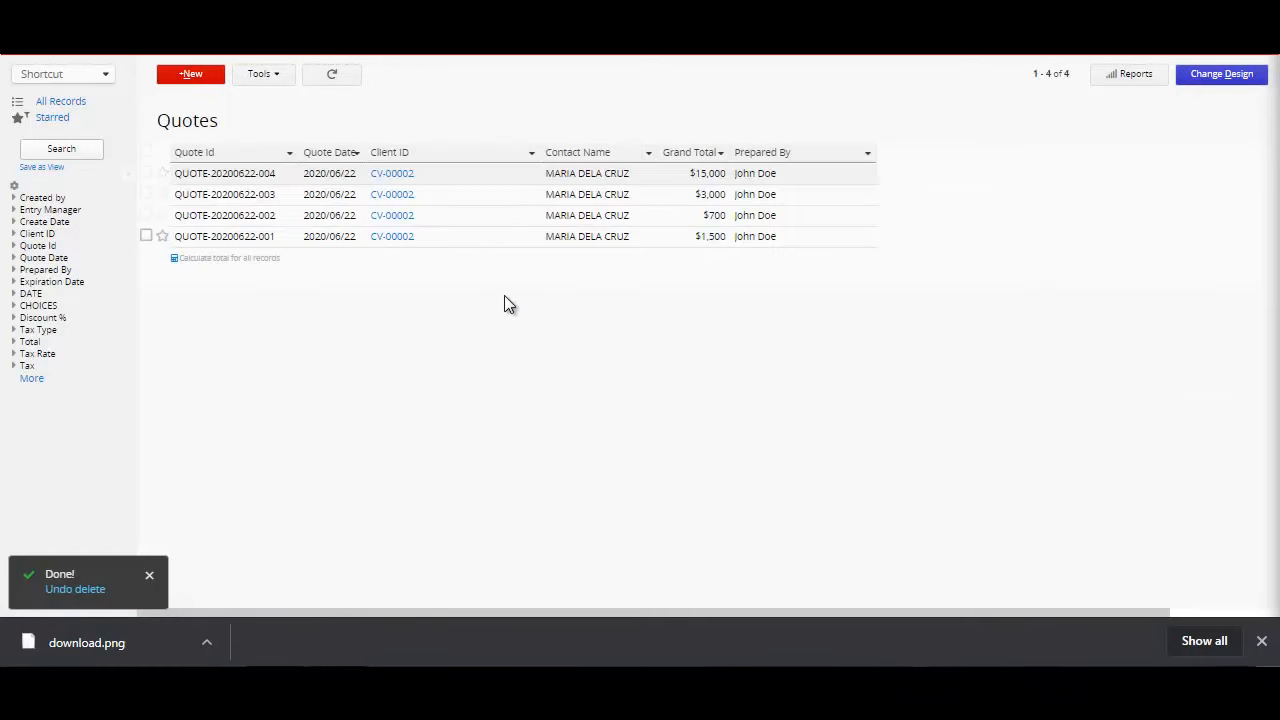
left_click(446, 201)
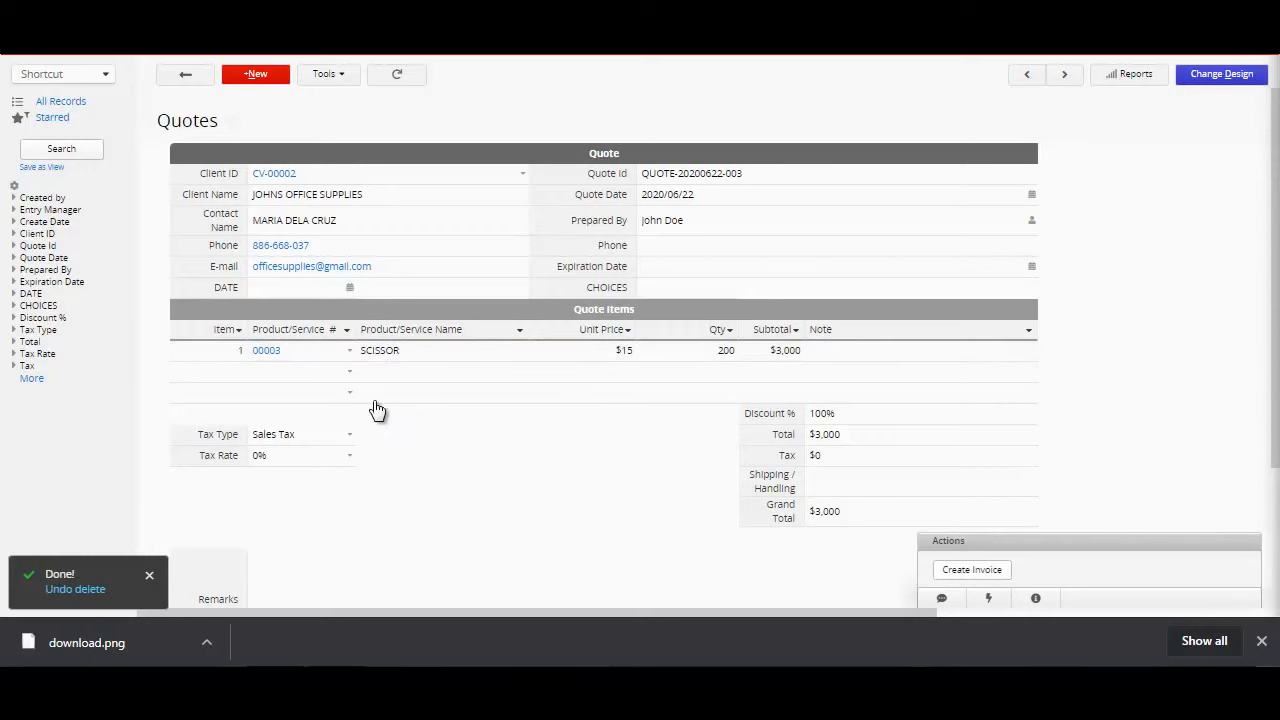
left_click(261, 350)
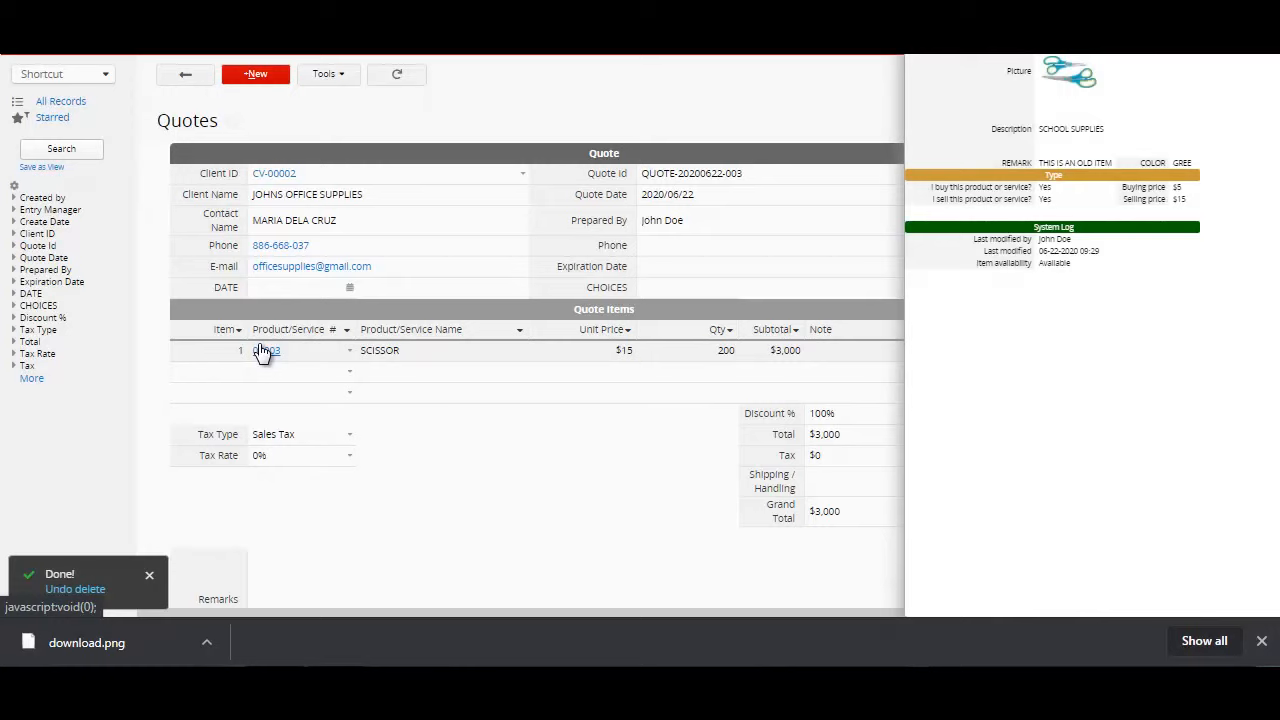
left_click(533, 544)
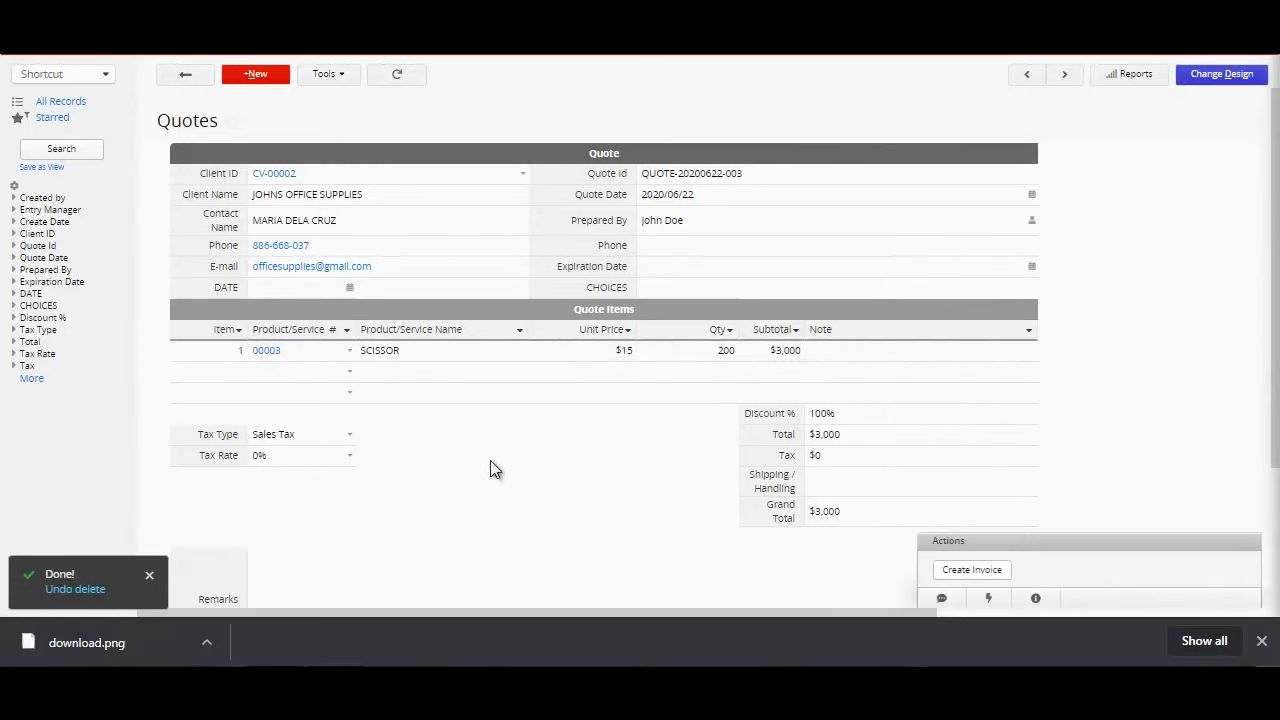
Step: Create an invoice from the quote and preview the quote, client and product records linked to it
mouse_move(251, 60)
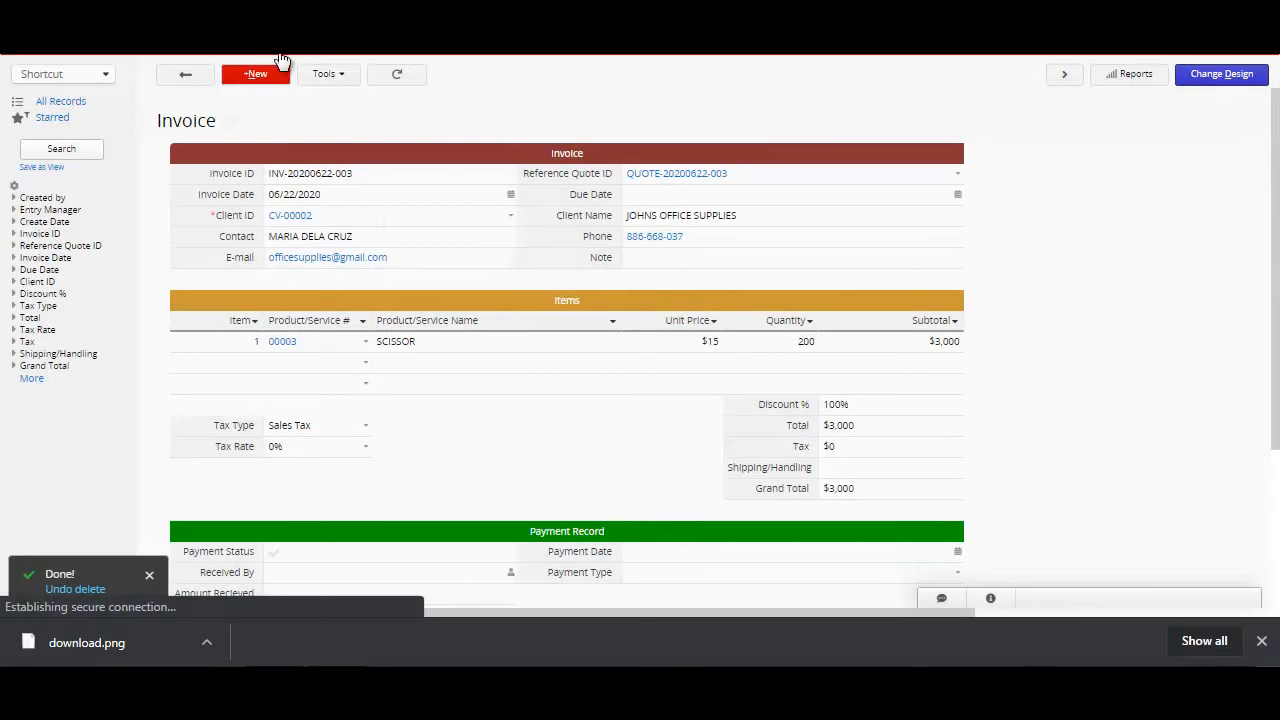
mouse_move(279, 57)
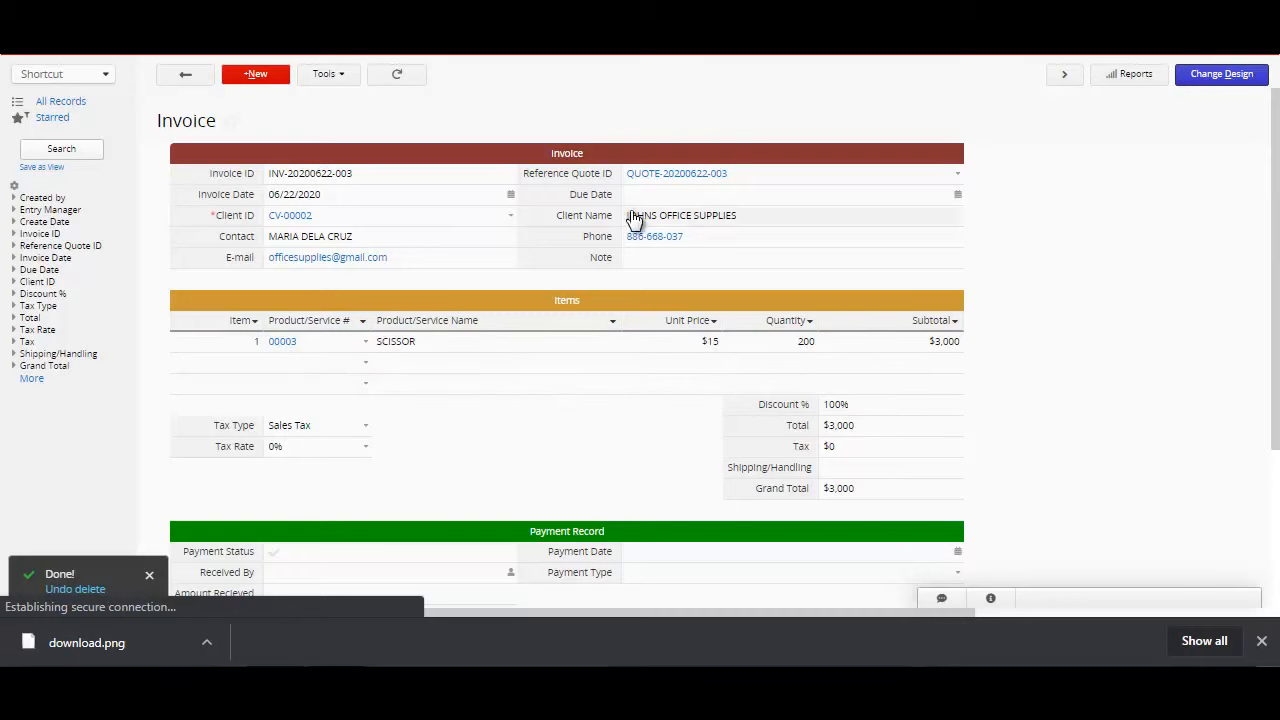
left_click(680, 177)
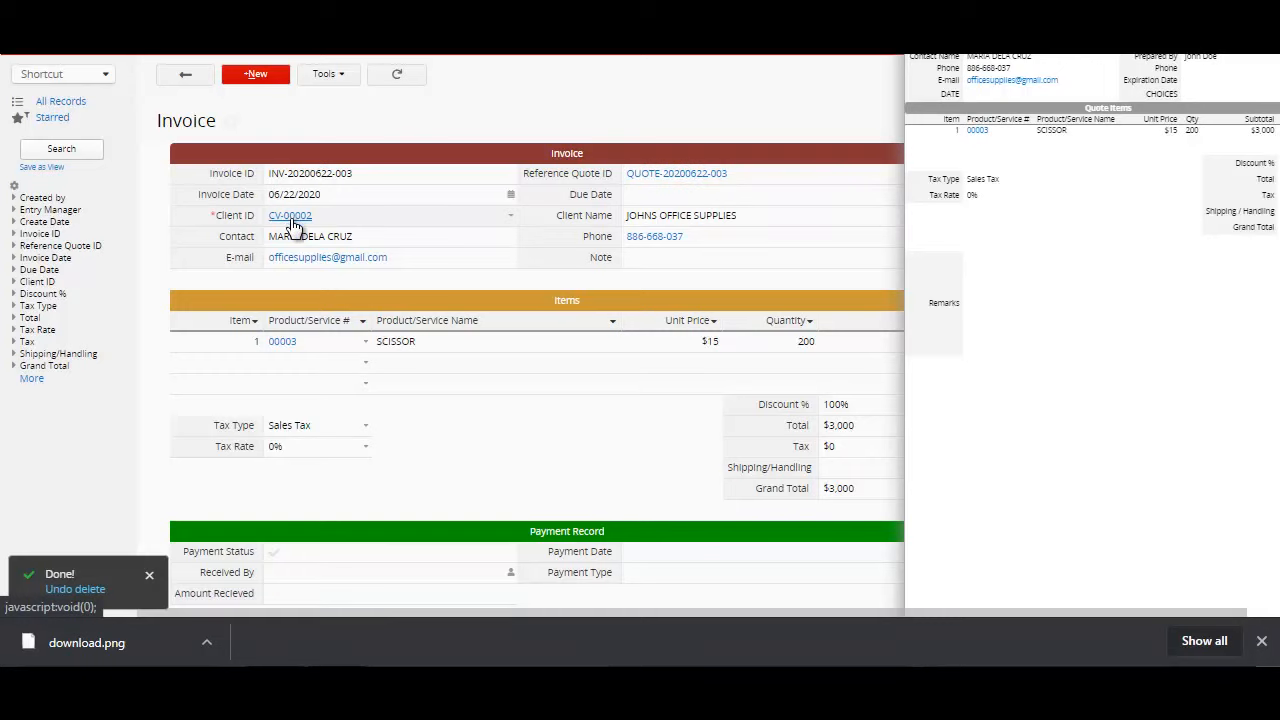
left_click(116, 428)
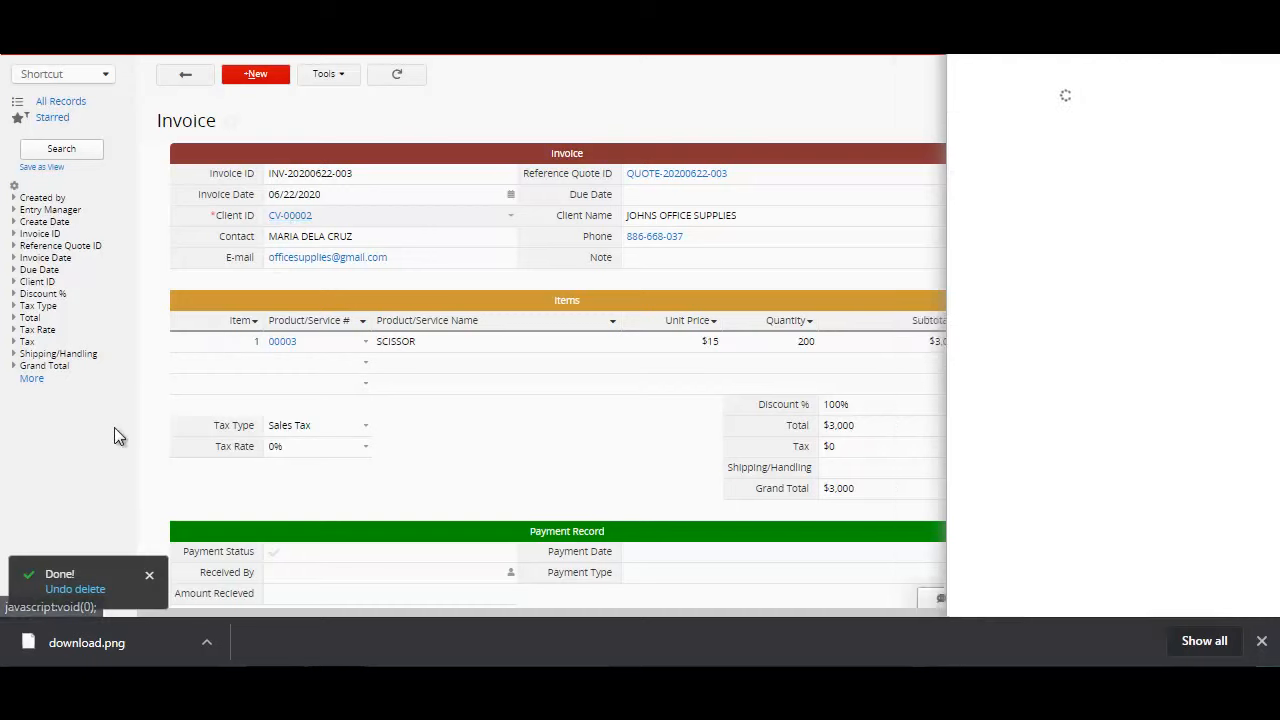
left_click(296, 224)
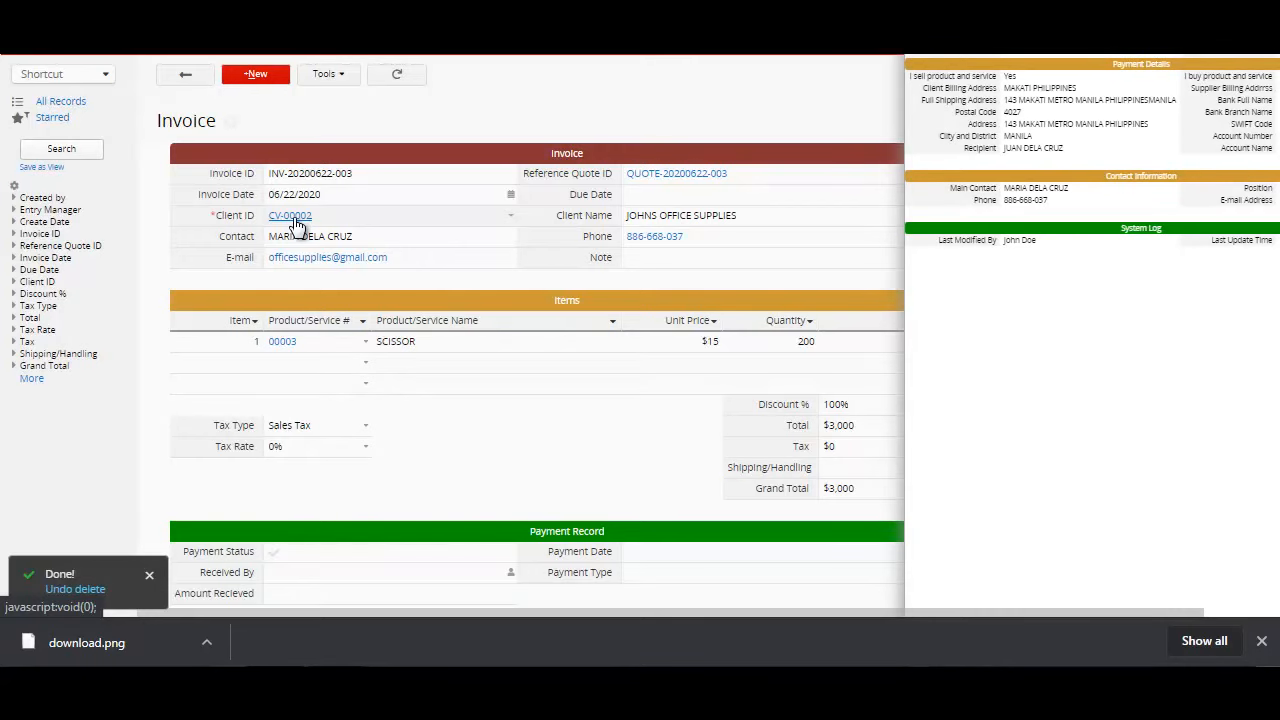
left_click(545, 445)
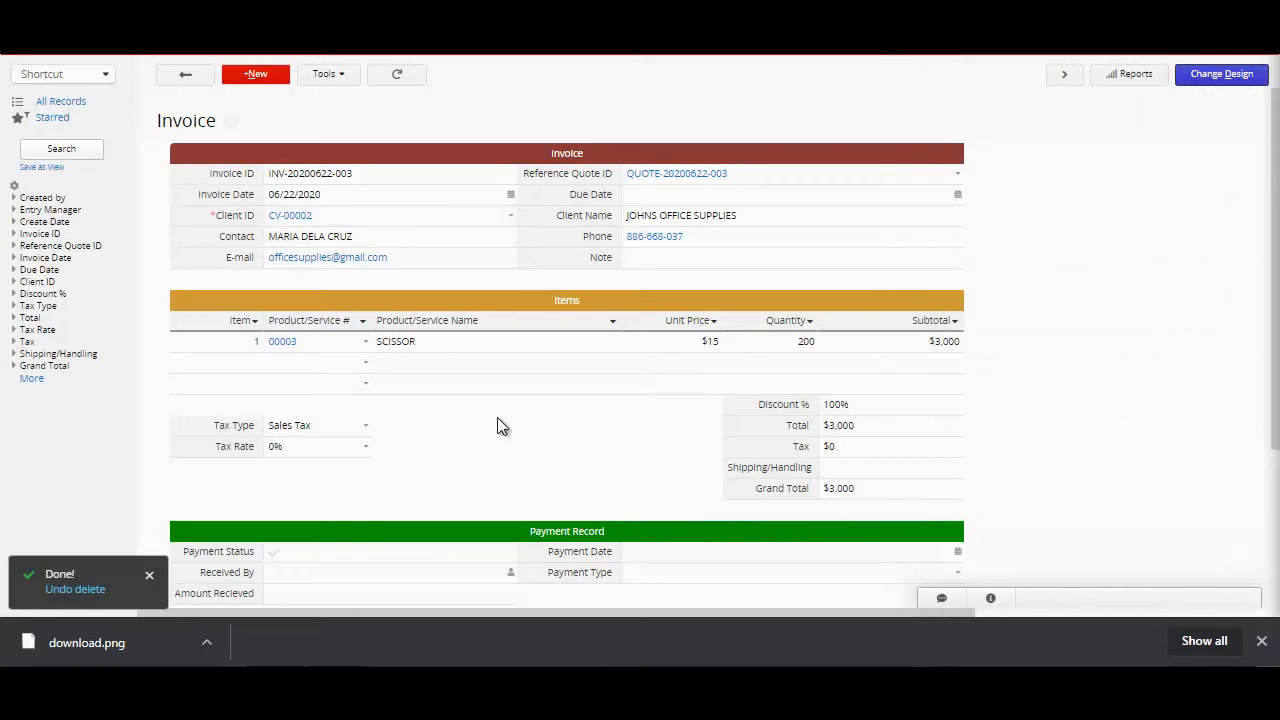
left_click(283, 343)
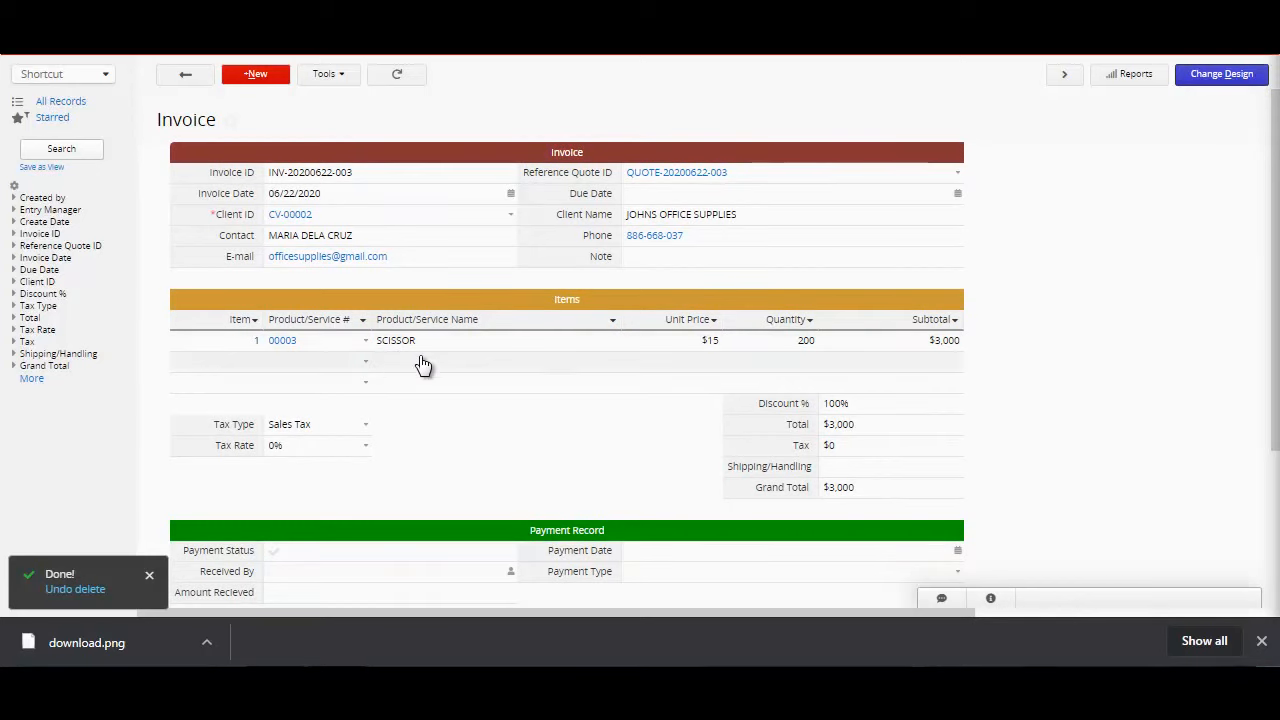
Step: Add the NOTEBOOK product as the invoice's second item with a quantity of 1000
left_click(365, 366)
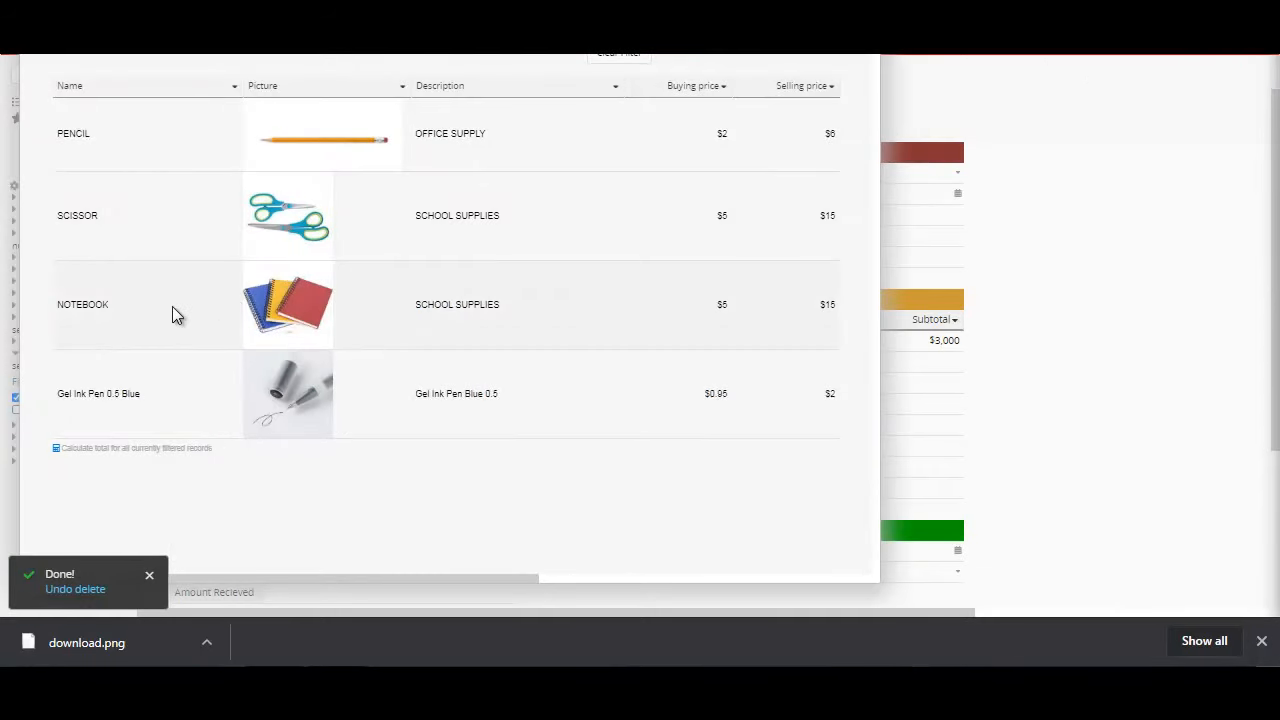
left_click(172, 306)
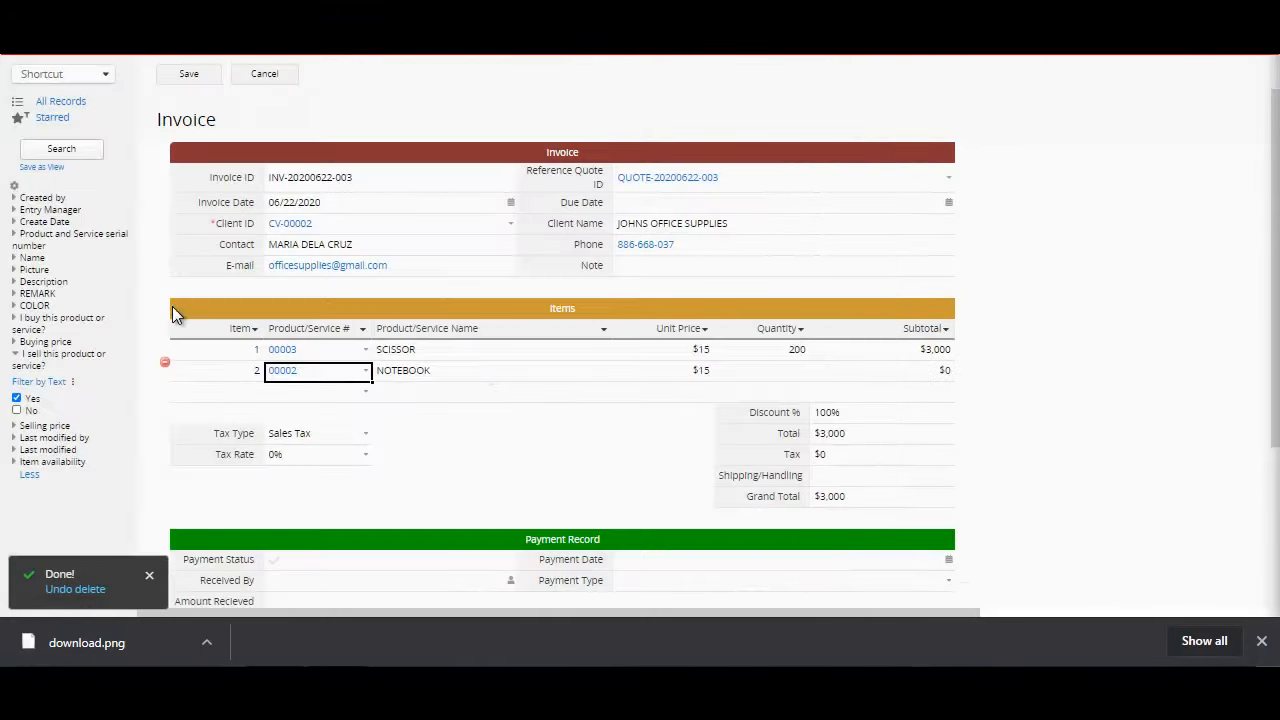
left_click(678, 375)
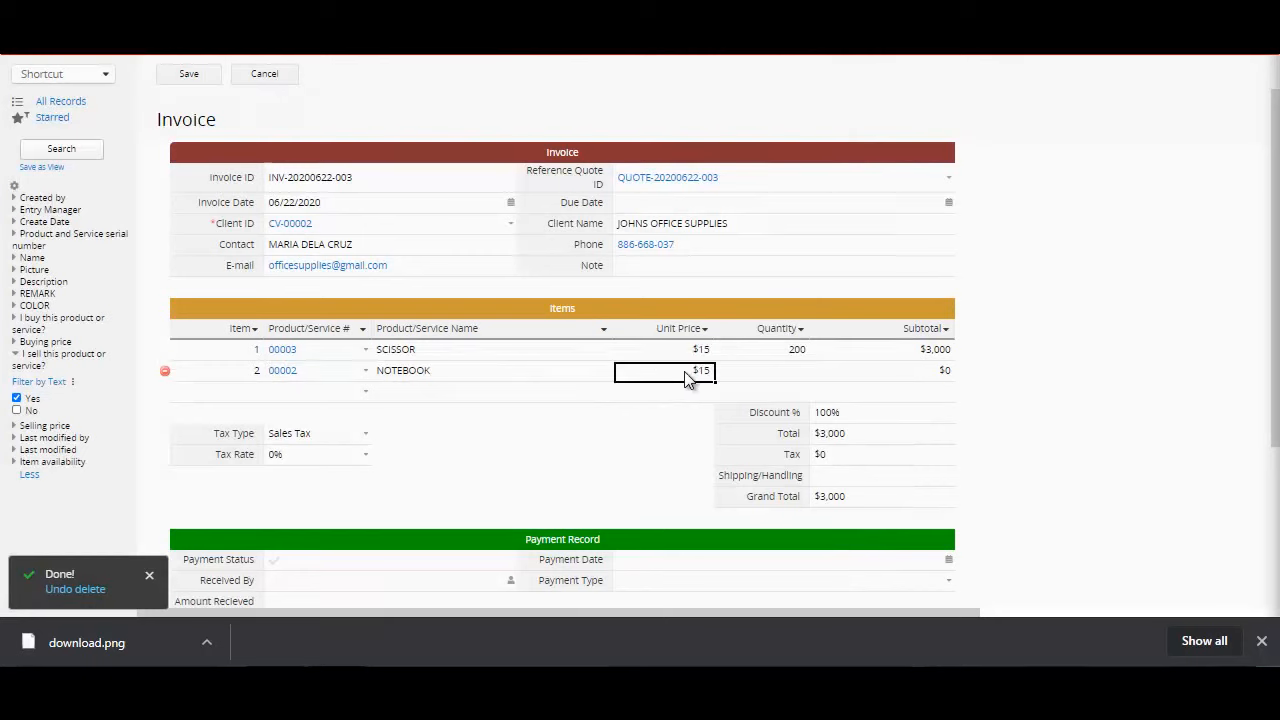
left_click(785, 376)
type("1000")
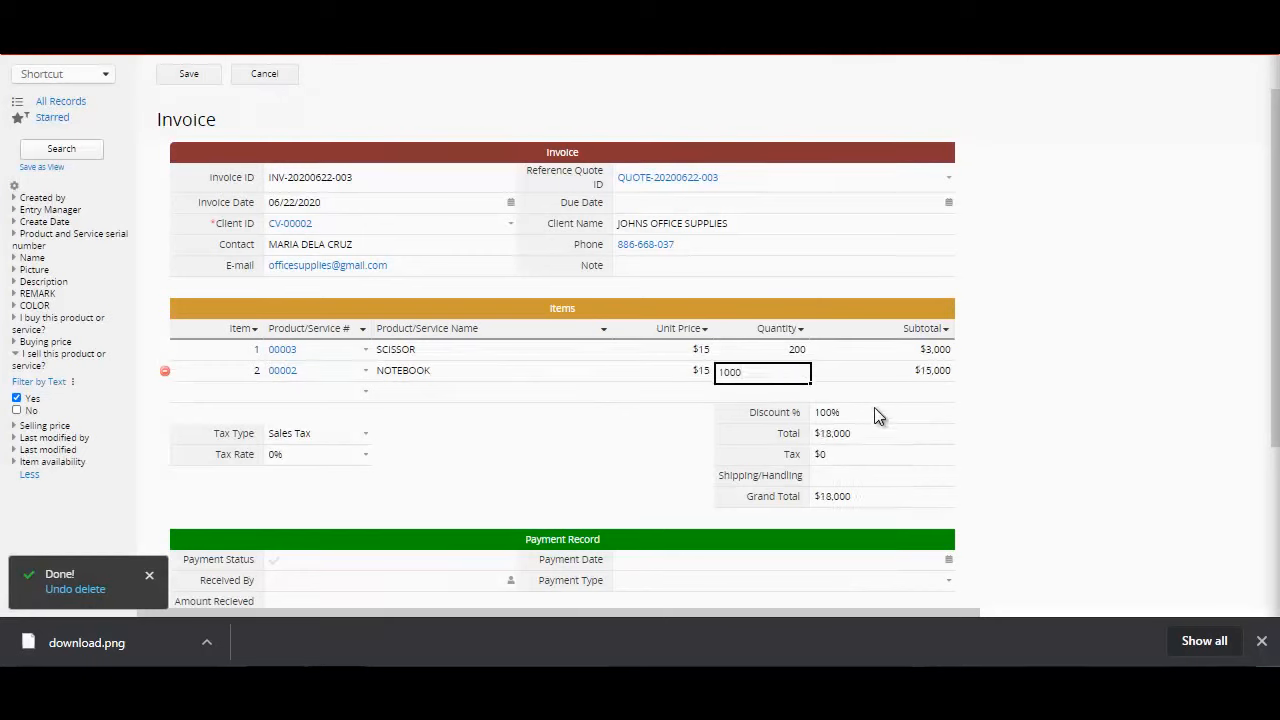
Step: Clear the NOTEBOOK quantity to check the invoice totals, and re-enter it as 1000
key("BackSpace")
key("BackSpace")
key("BackSpace")
key("BackSpace")
left_click(835, 438)
key("Down")
left_click(835, 415)
left_click(833, 435)
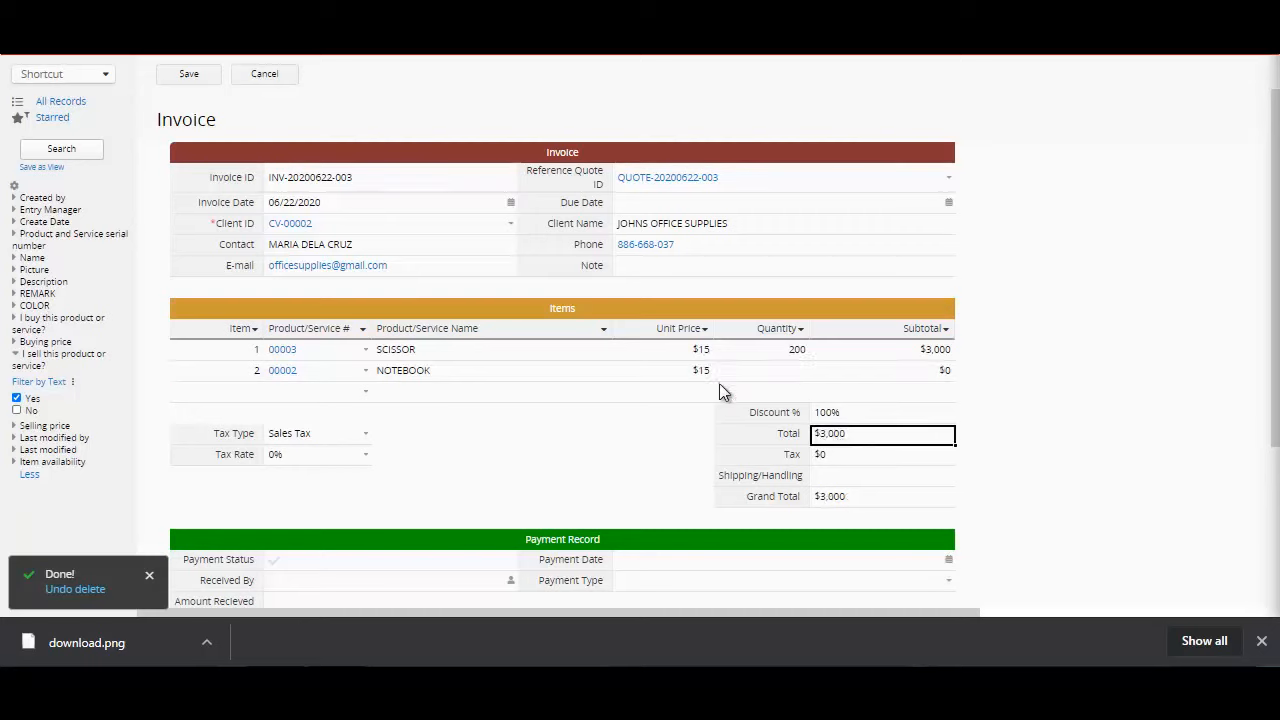
left_click(755, 375)
type("1000")
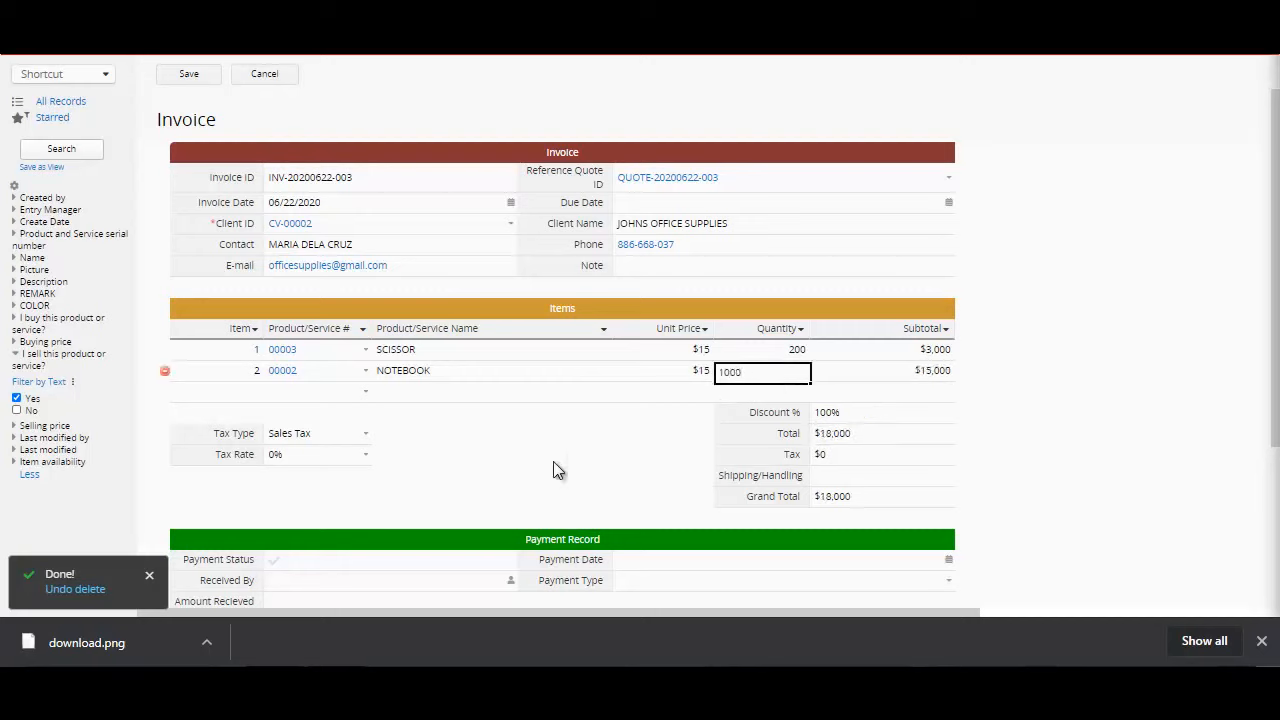
Step: Review the invoice's available tax types and set Shipping/Handling to 500
left_click(338, 458)
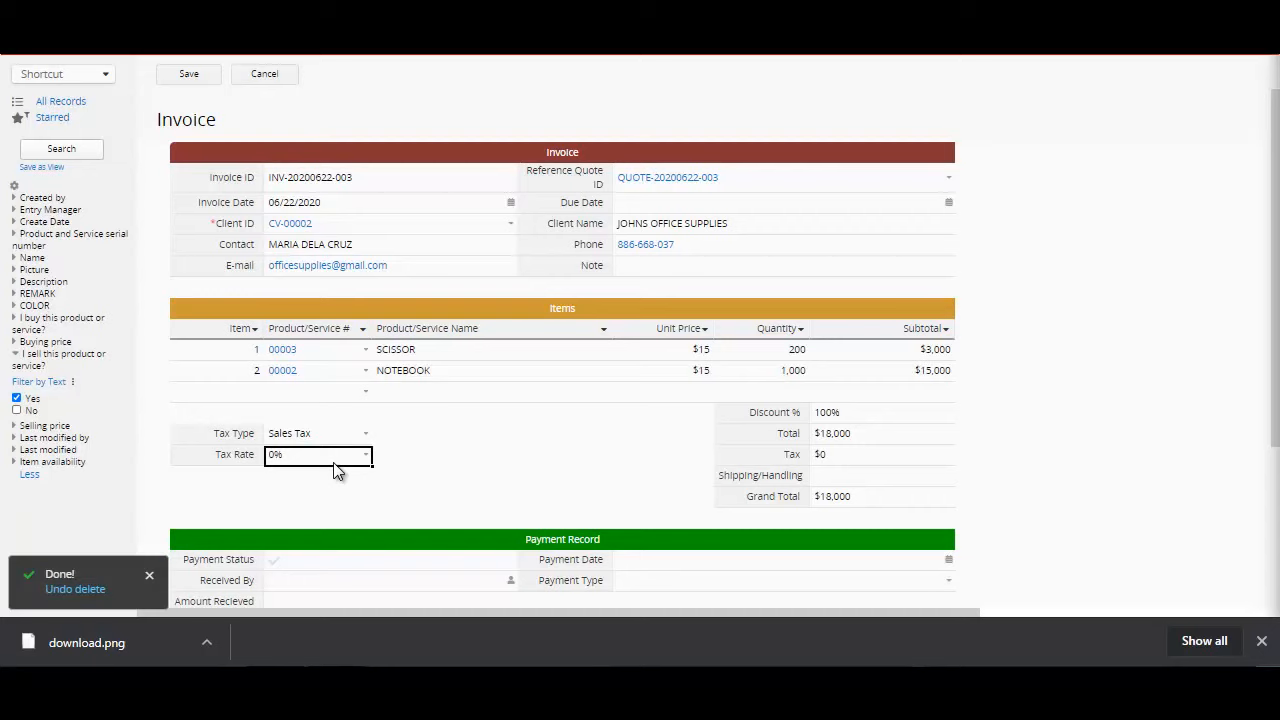
left_click(367, 436)
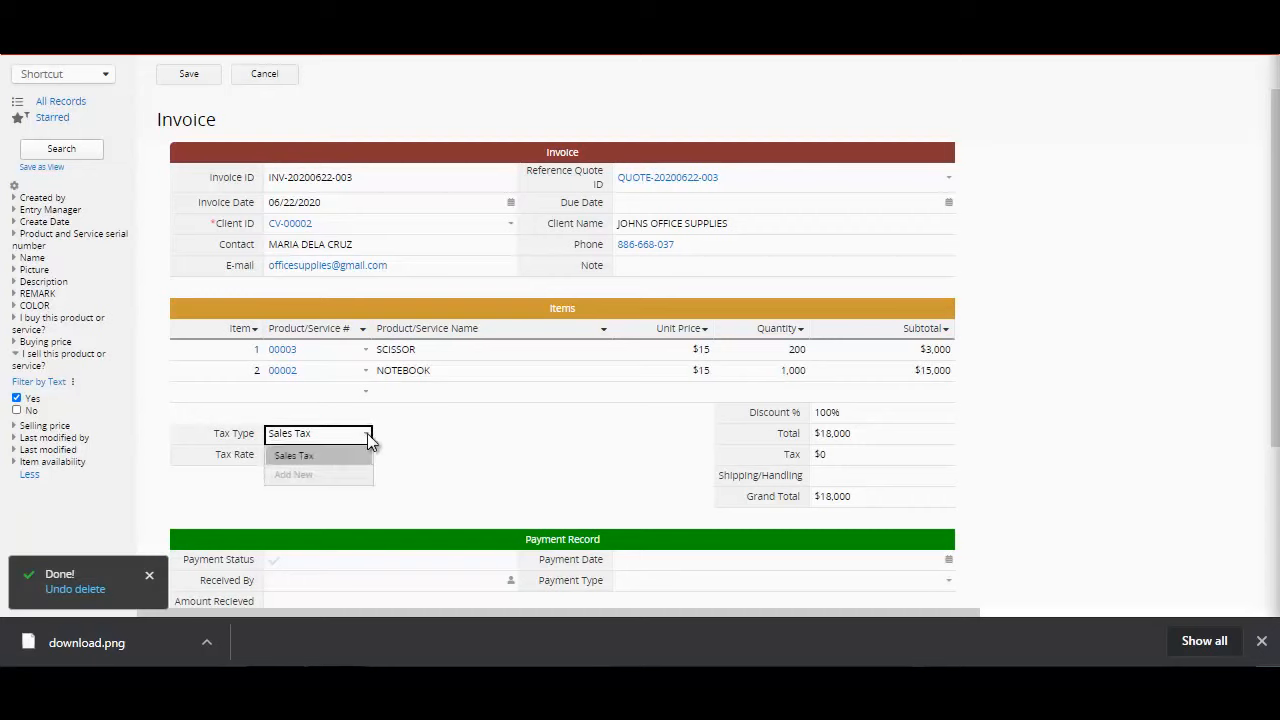
left_click(433, 451)
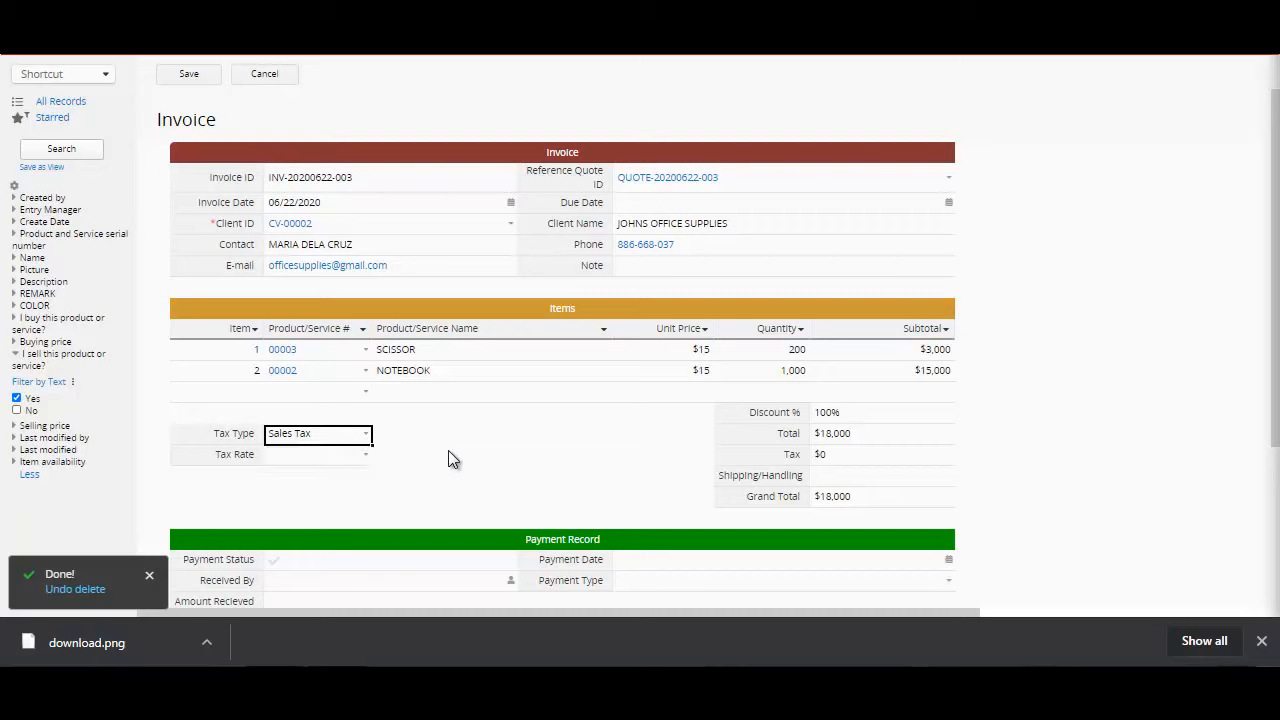
left_click(875, 481)
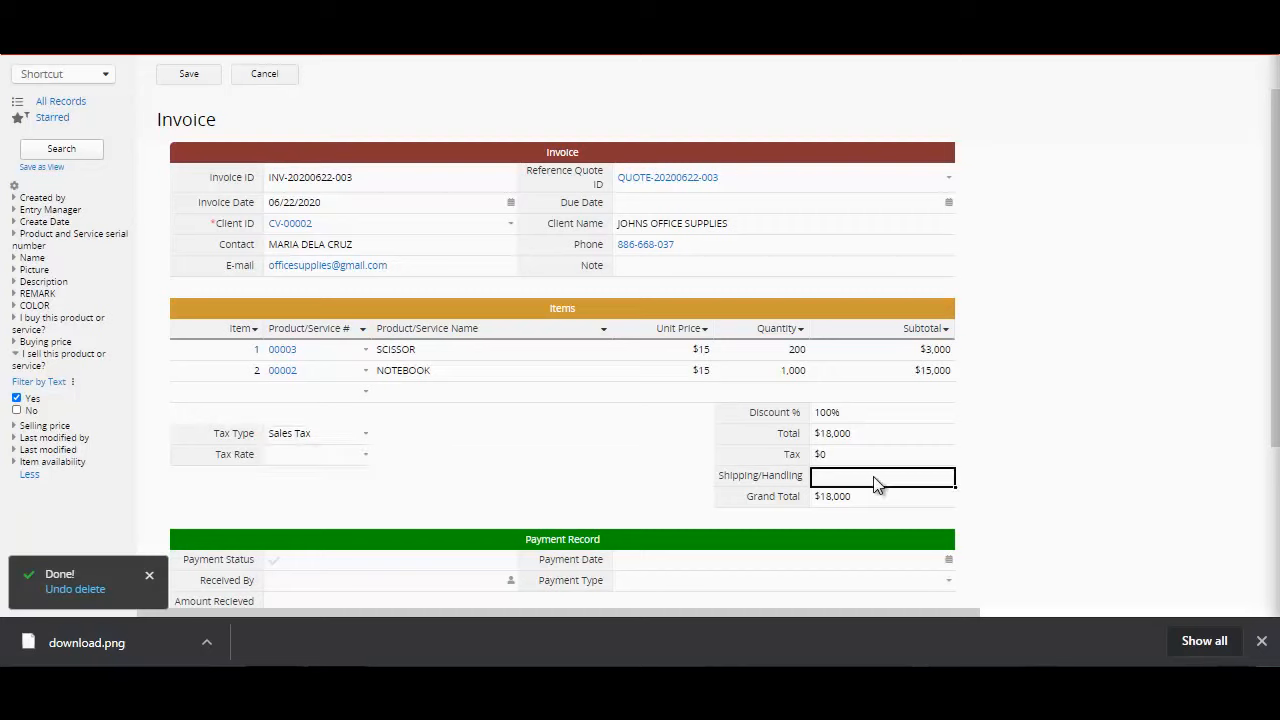
type("500")
Step: In the Payment Record, tick Payment Status, select the receiving user, and set Payment Date to 06/22/2020
left_click_drag(1275, 411, 1275, 545)
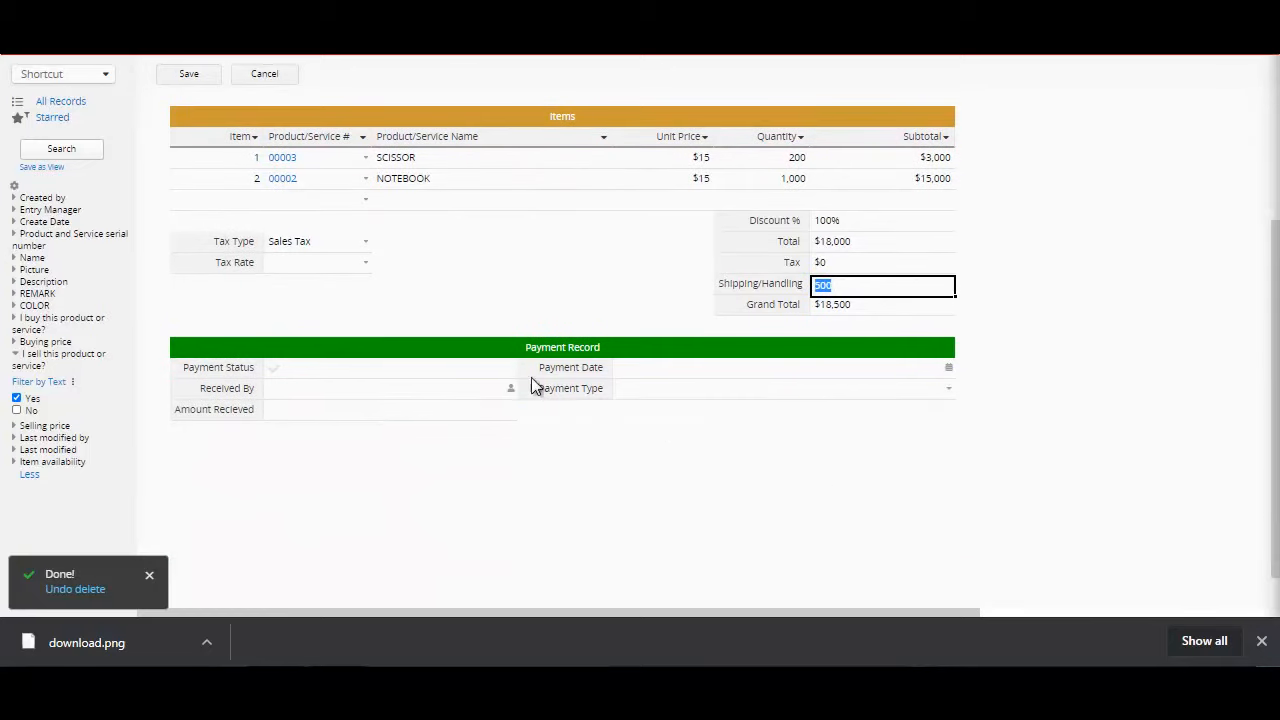
left_click(476, 369)
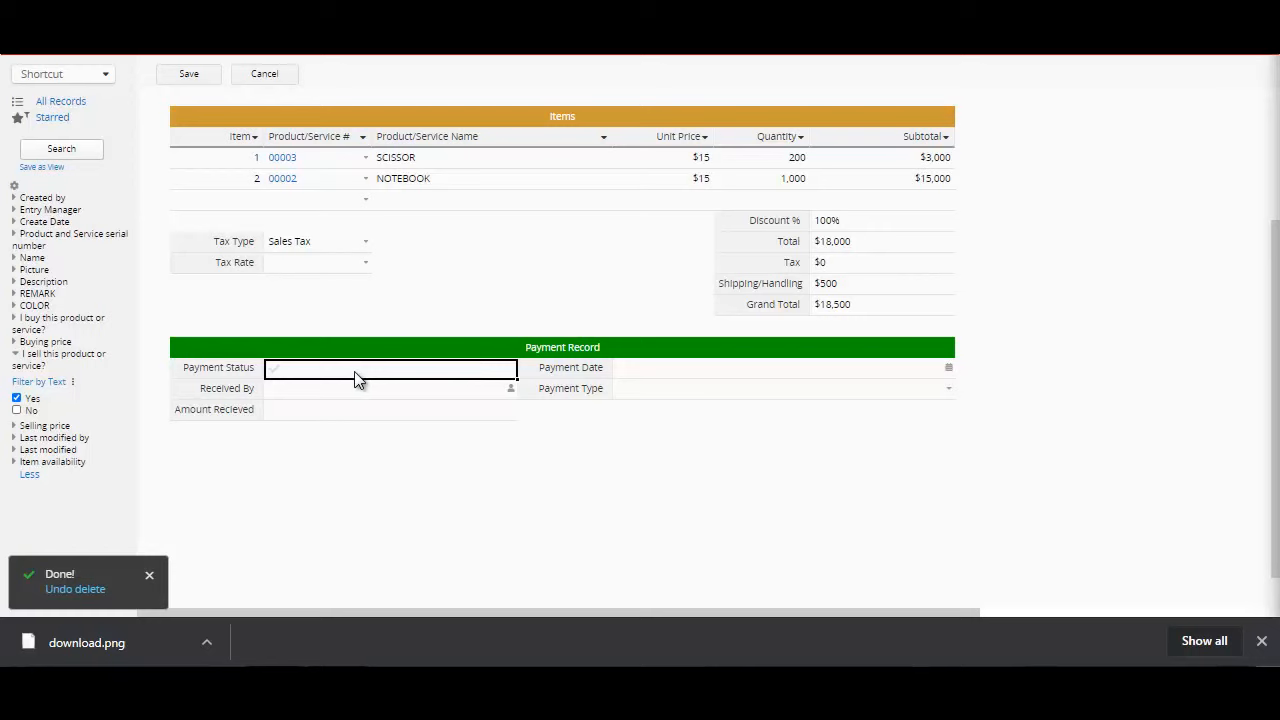
left_click(403, 396)
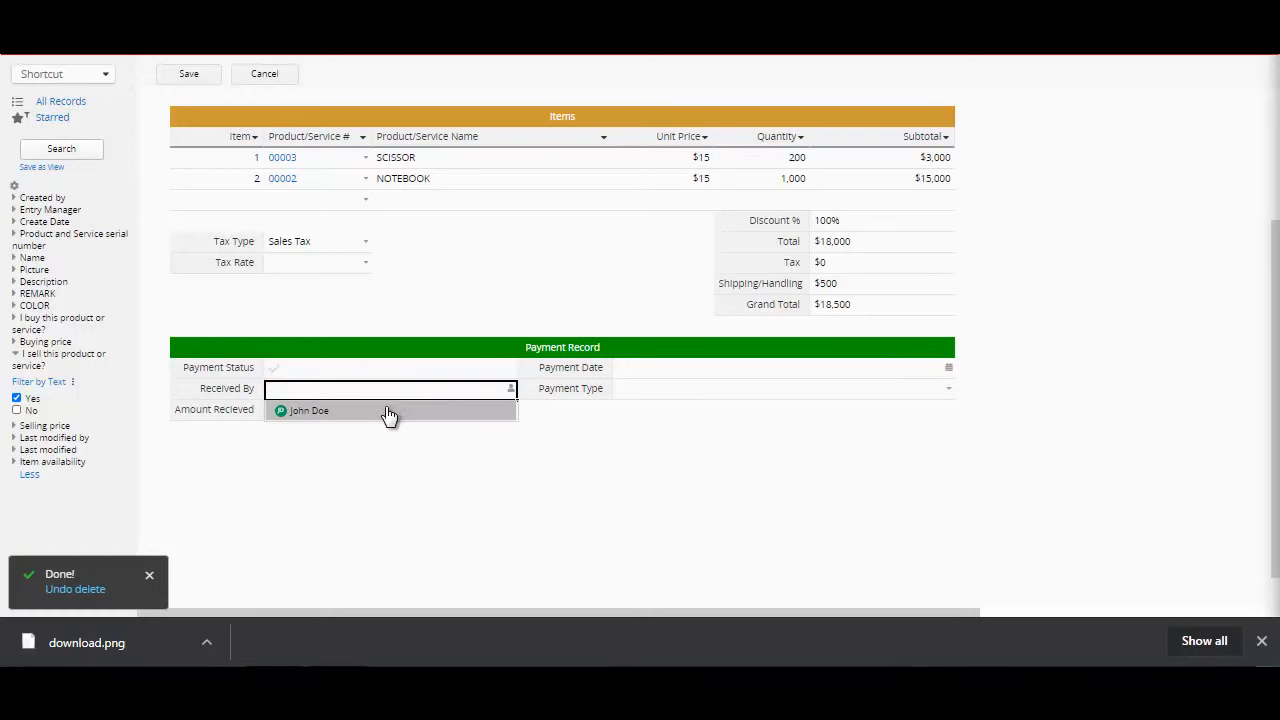
left_click(389, 412)
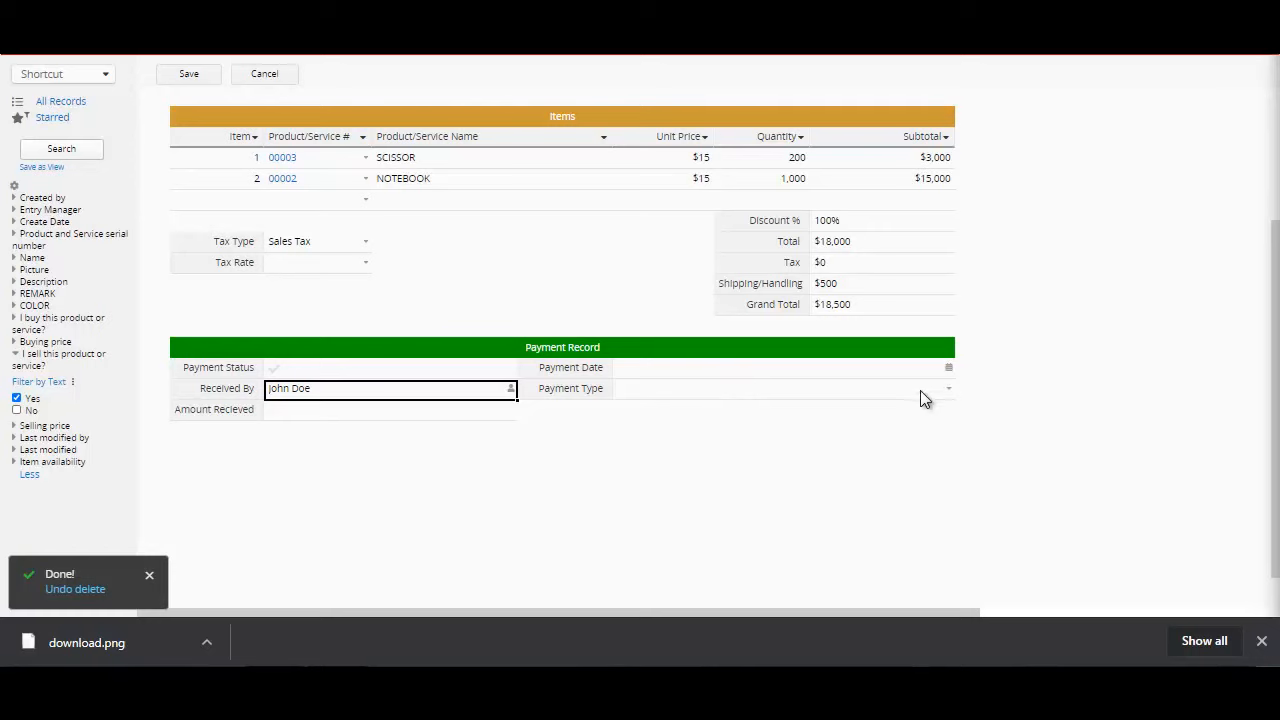
left_click(950, 371)
left_click(950, 371)
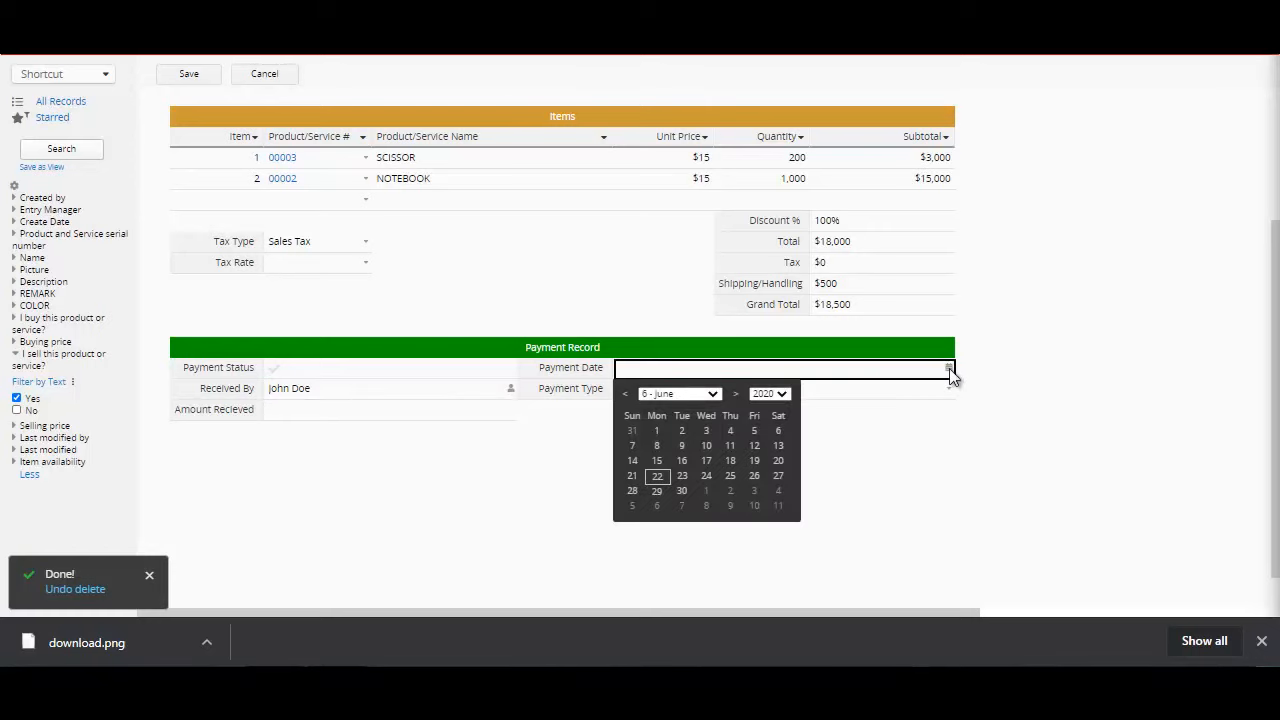
left_click(664, 481)
Step: Copy the invoice's Grand Total of $18,500 into the Payment Record's amount received field and save the invoice
left_click(362, 418)
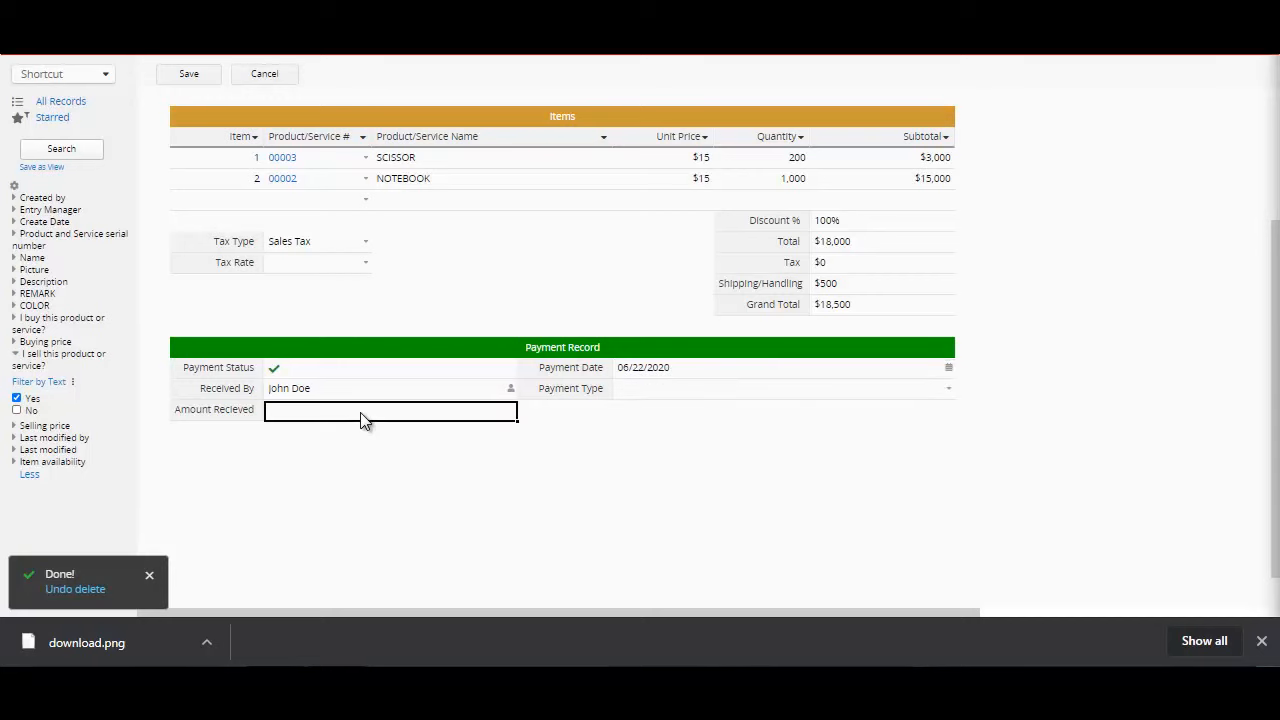
left_click(886, 306)
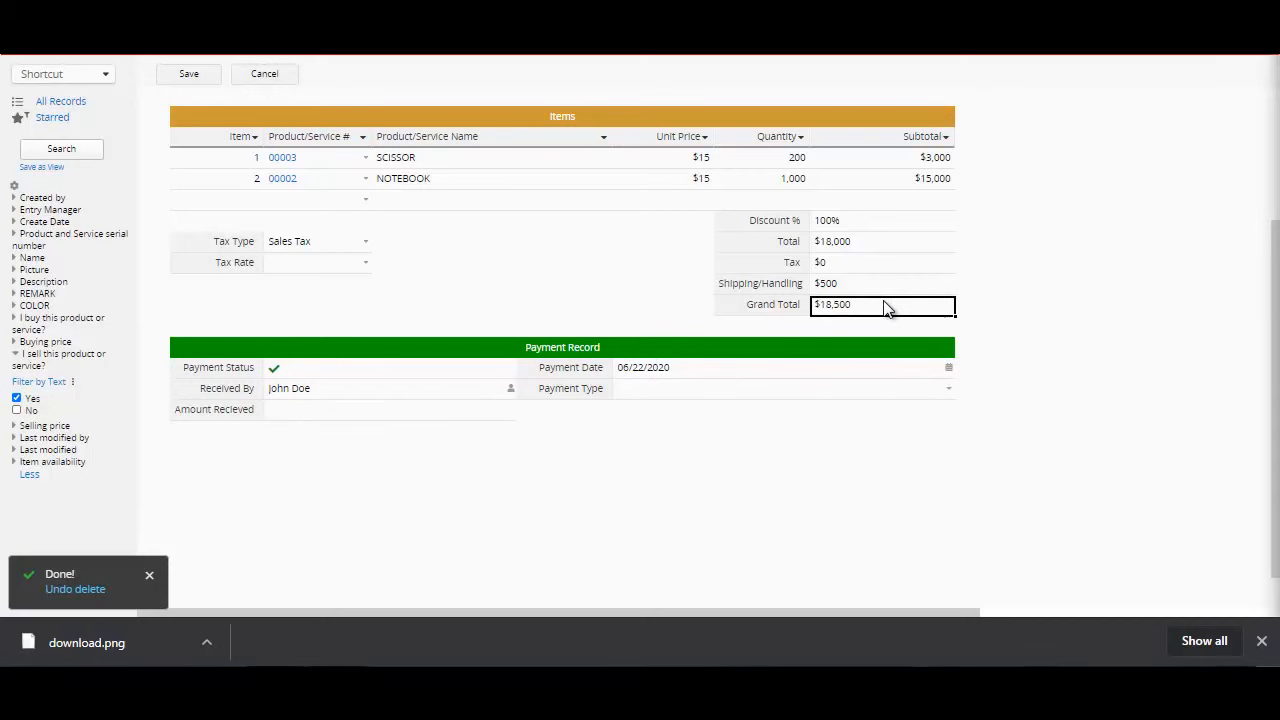
left_click(439, 405)
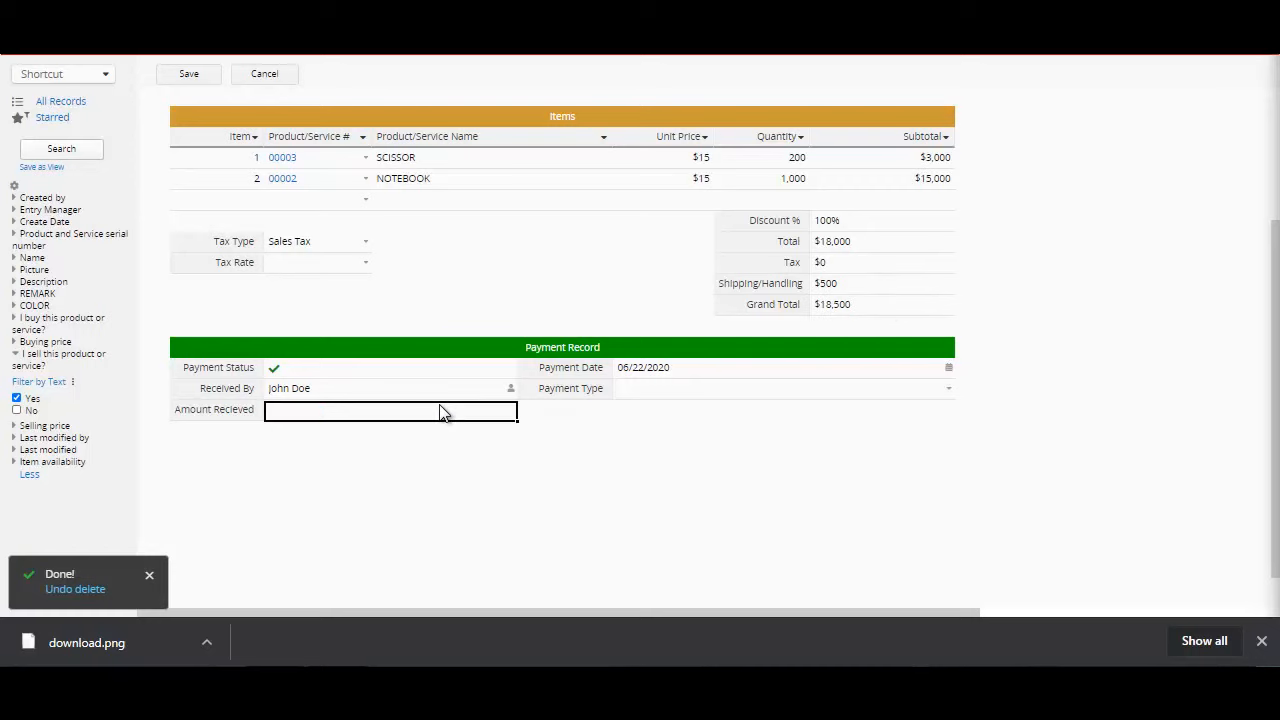
type("18500")
left_click(189, 76)
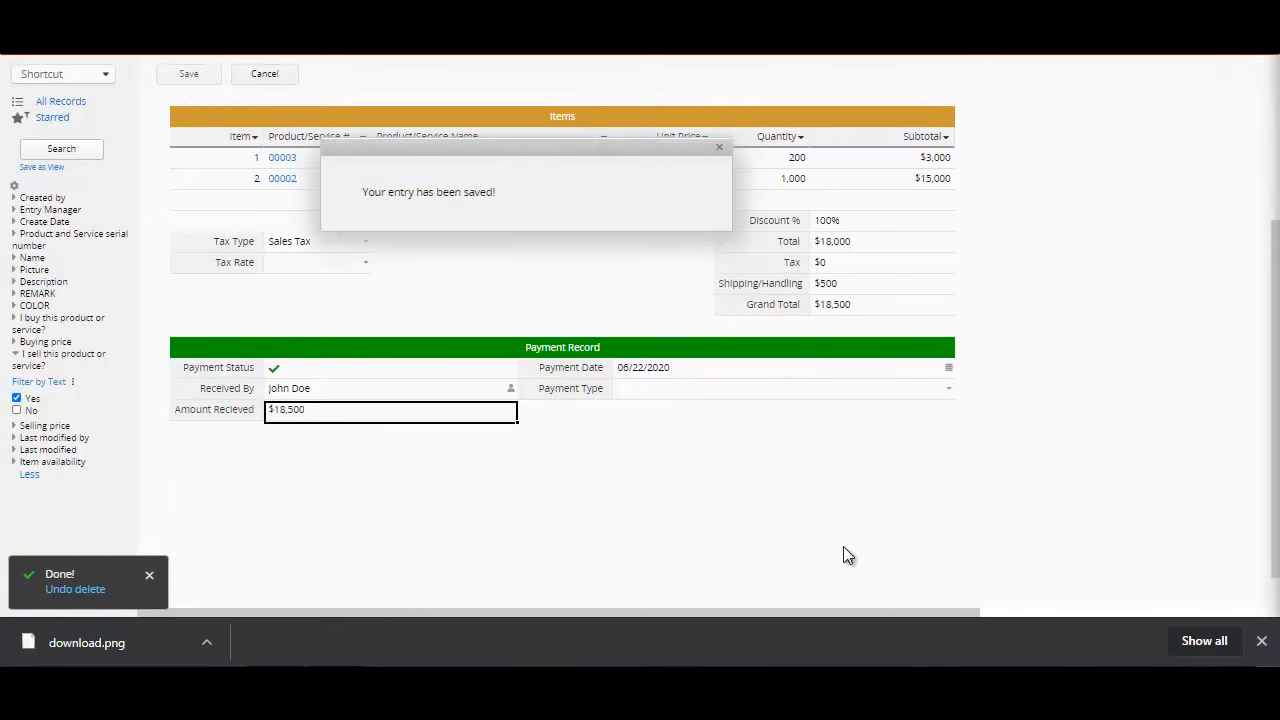
Step: In the Invoice form design, add a URL field named URL LINK in row 7, directly below E-mail
left_click_drag(1274, 478, 1268, 360)
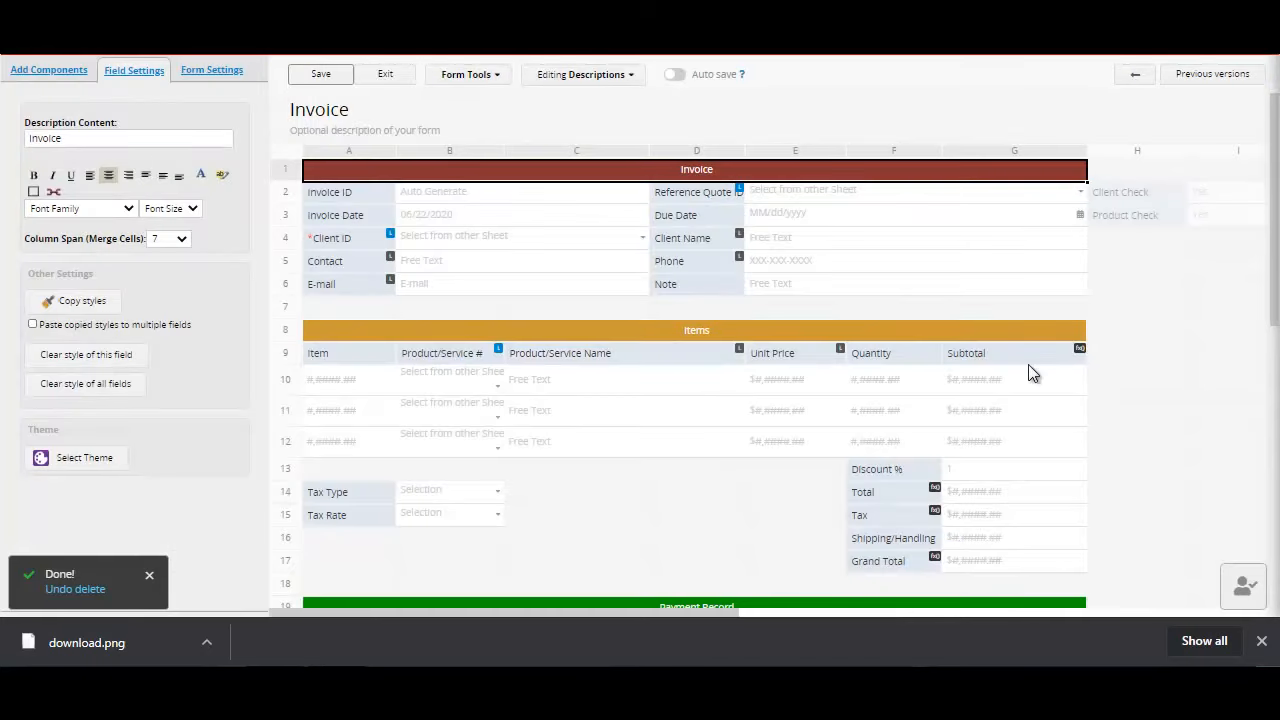
left_click(40, 78)
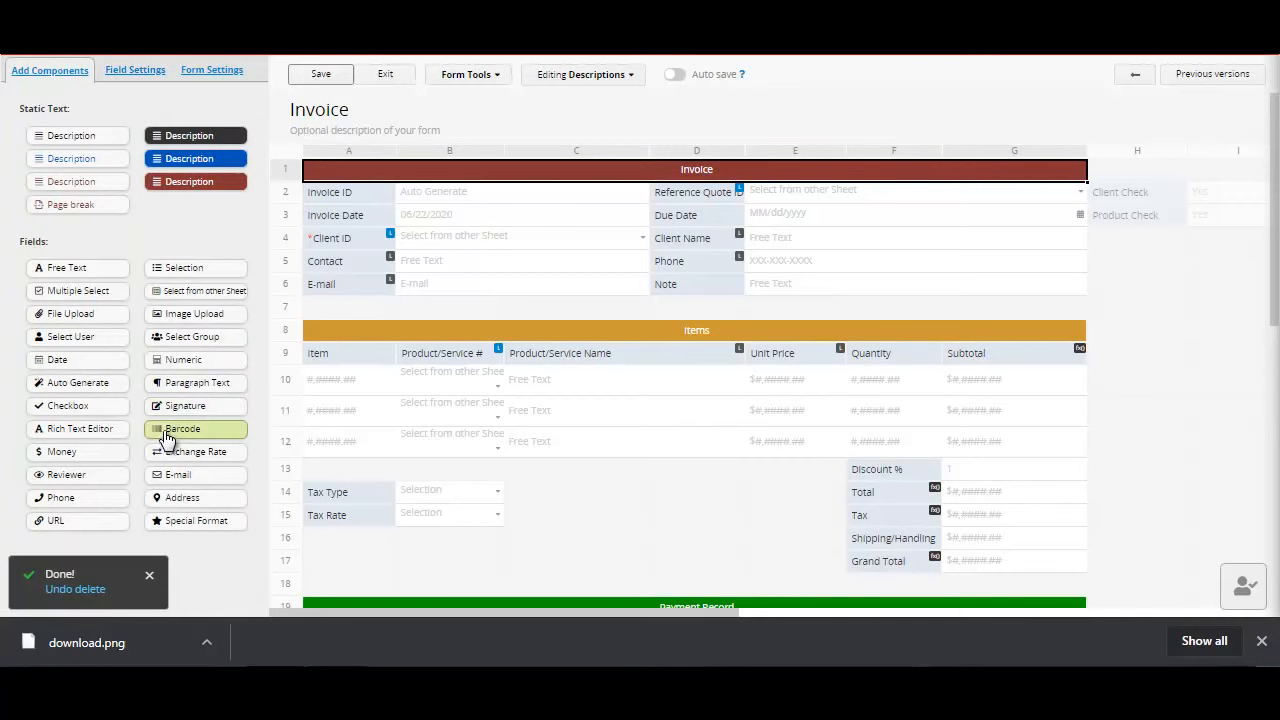
left_click(88, 524)
left_click(339, 309)
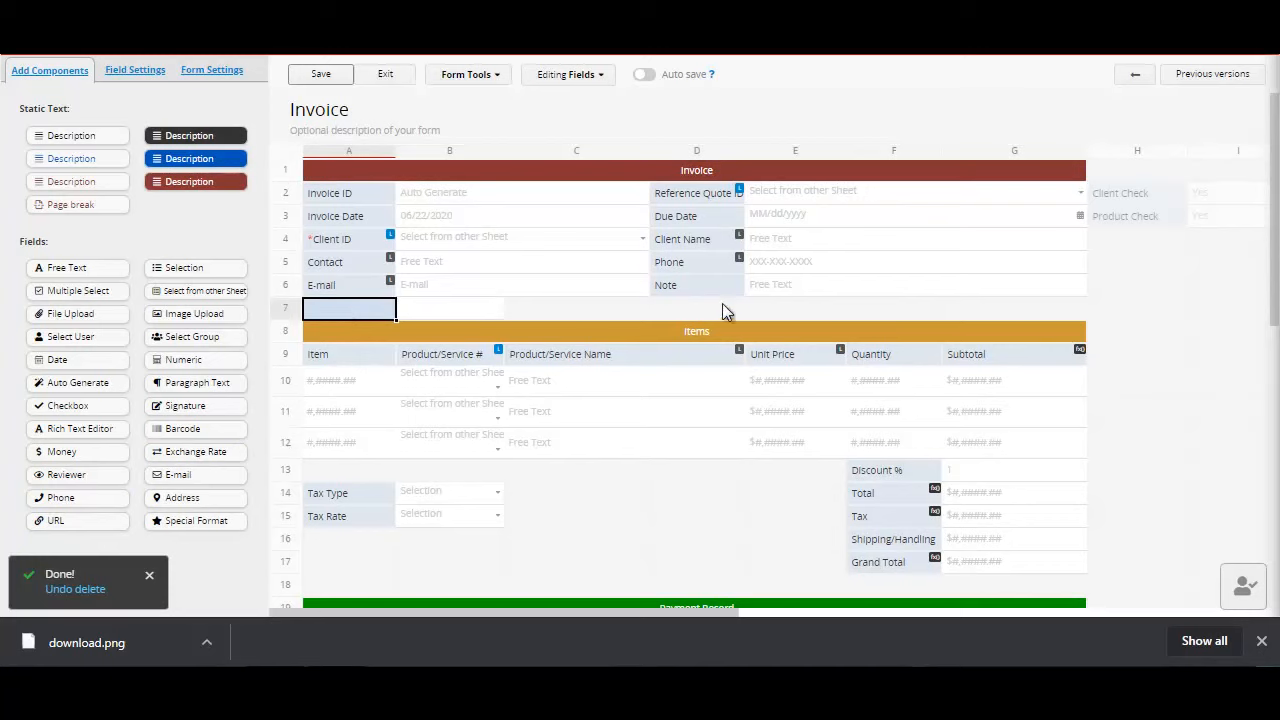
left_click(693, 312)
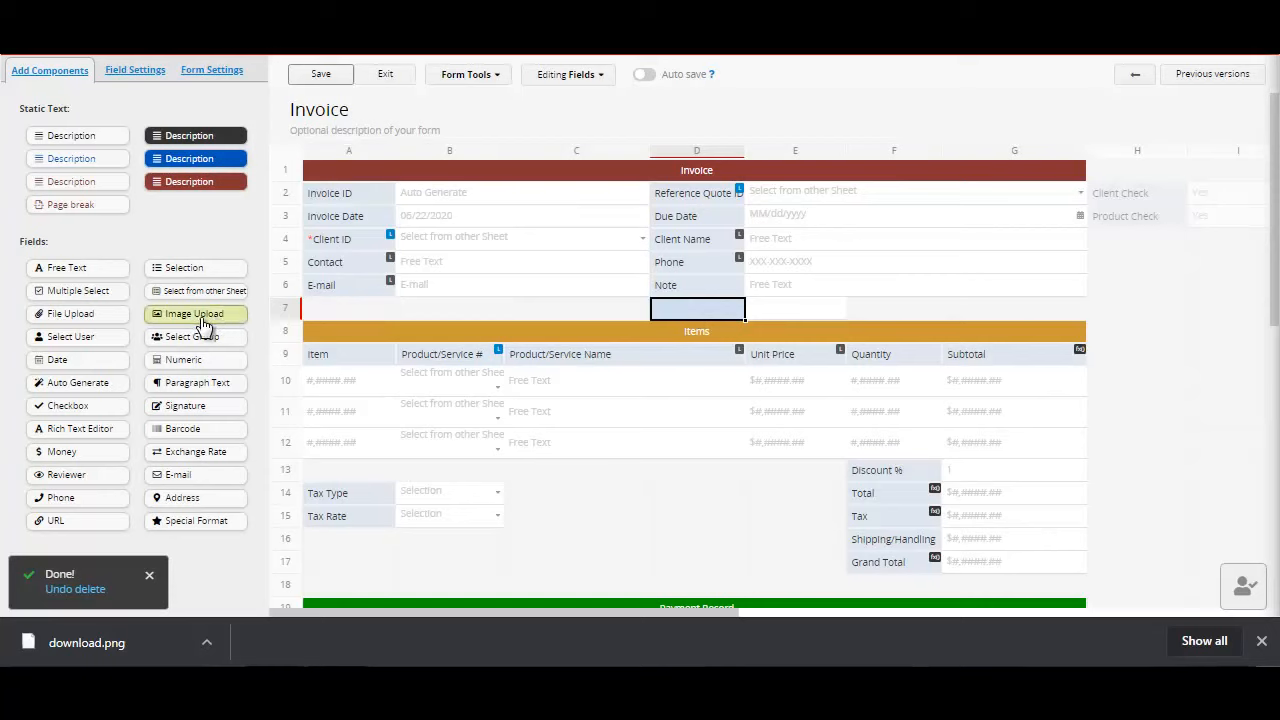
left_click(349, 312)
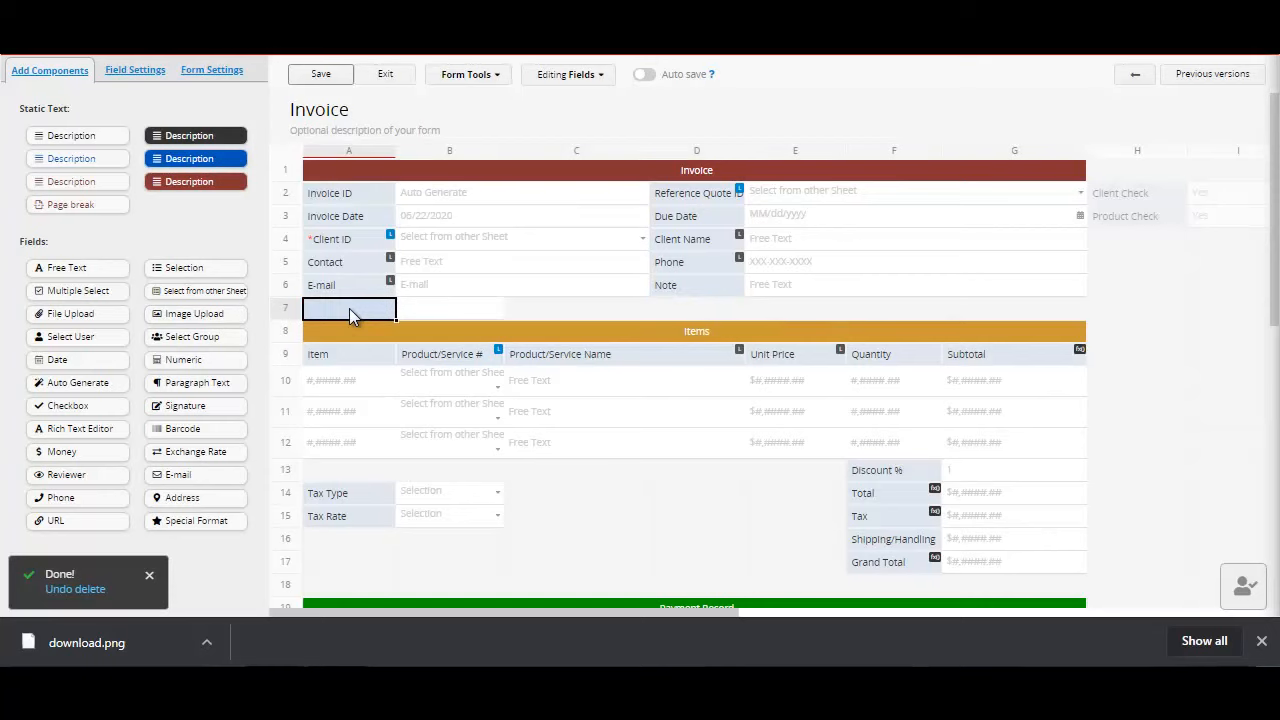
type("URL LINK")
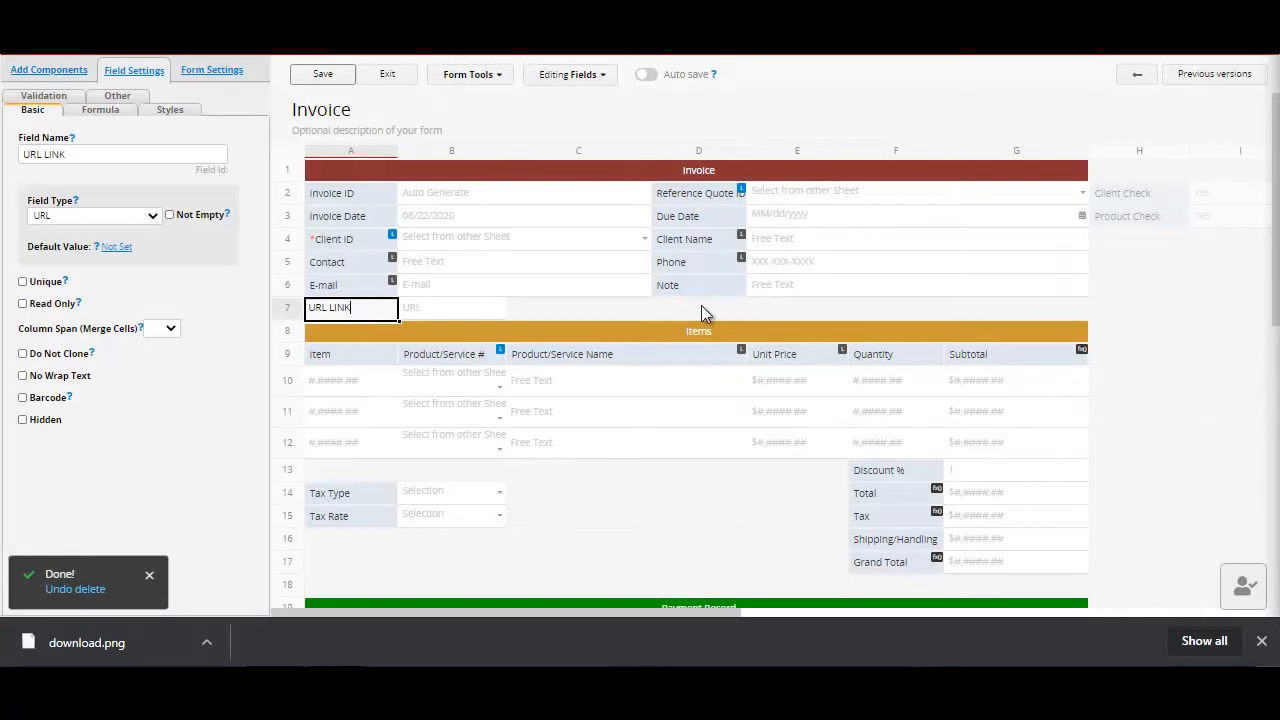
left_click(702, 309)
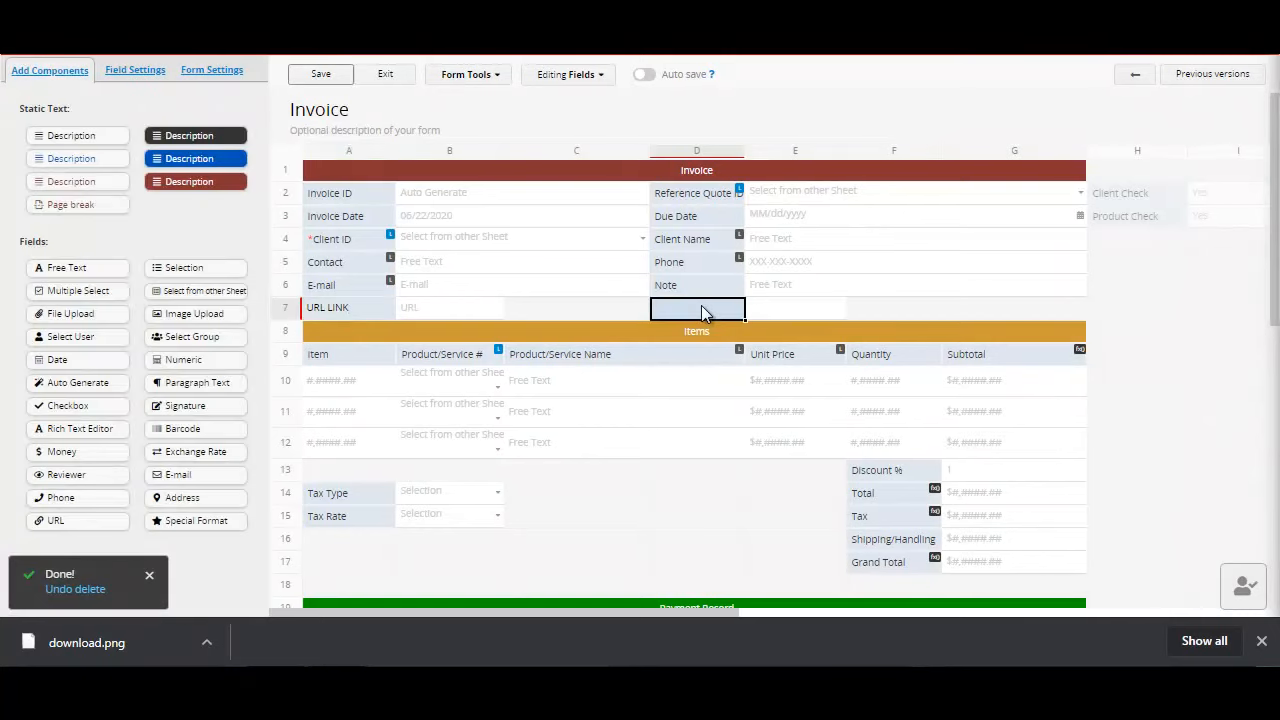
left_click(352, 316)
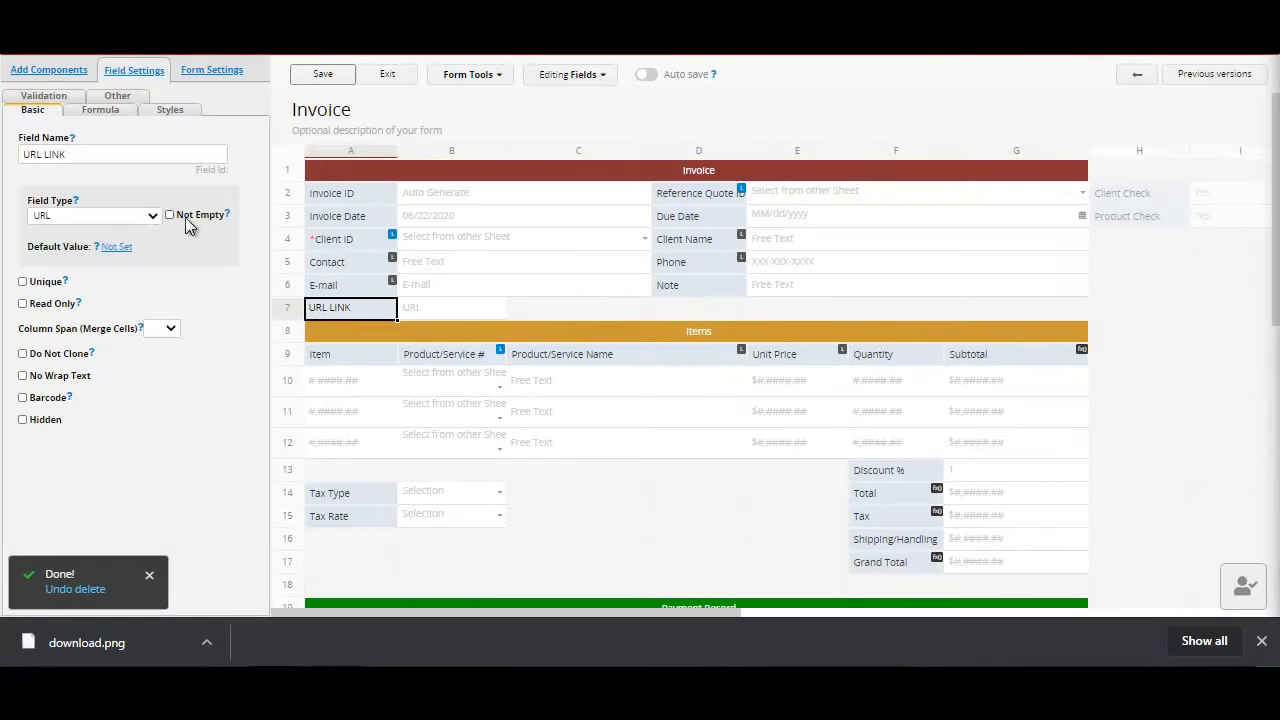
Step: Add an E-mail field named EMAIL below Note in row 7, and save and exit the form design
left_click(682, 310)
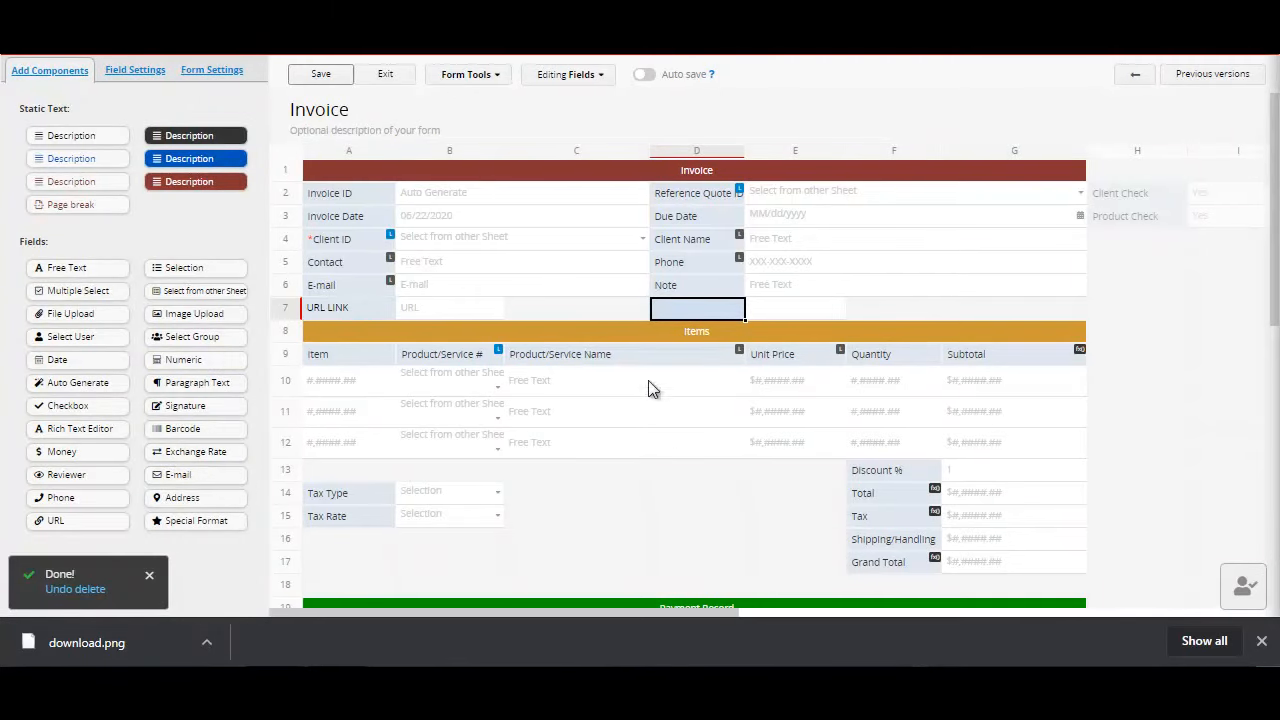
type("EMAIL")
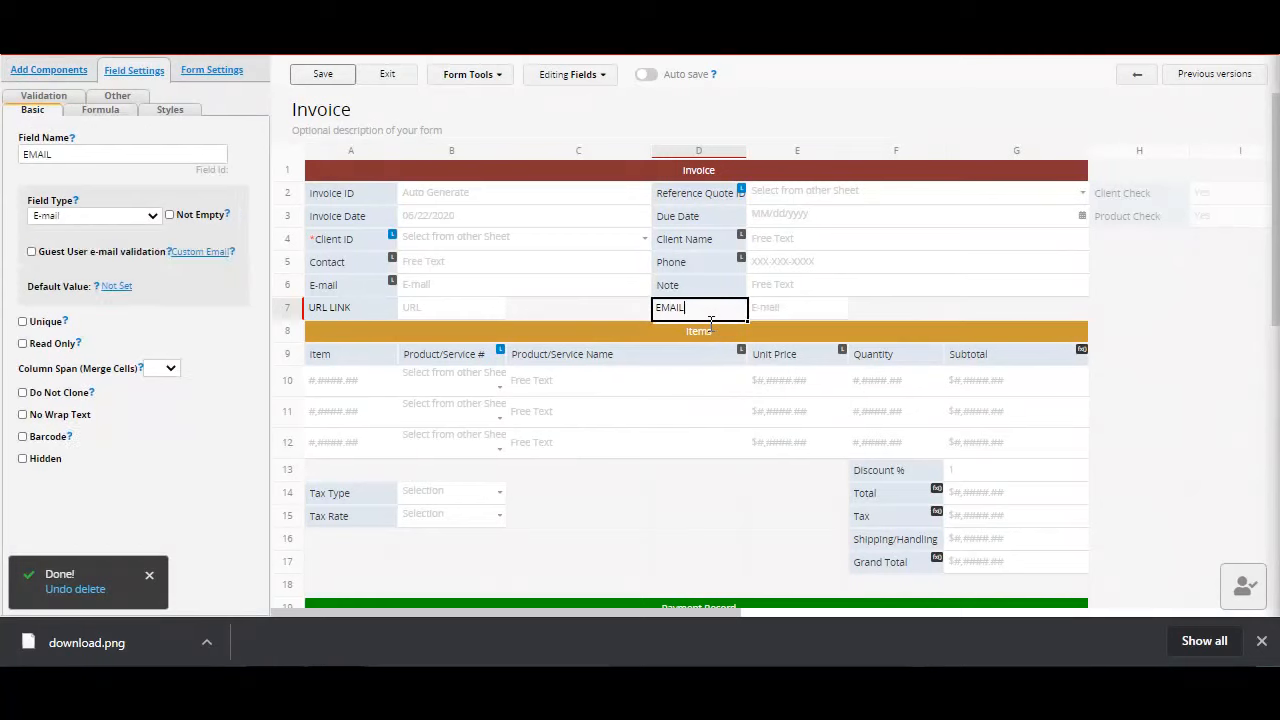
left_click(298, 80)
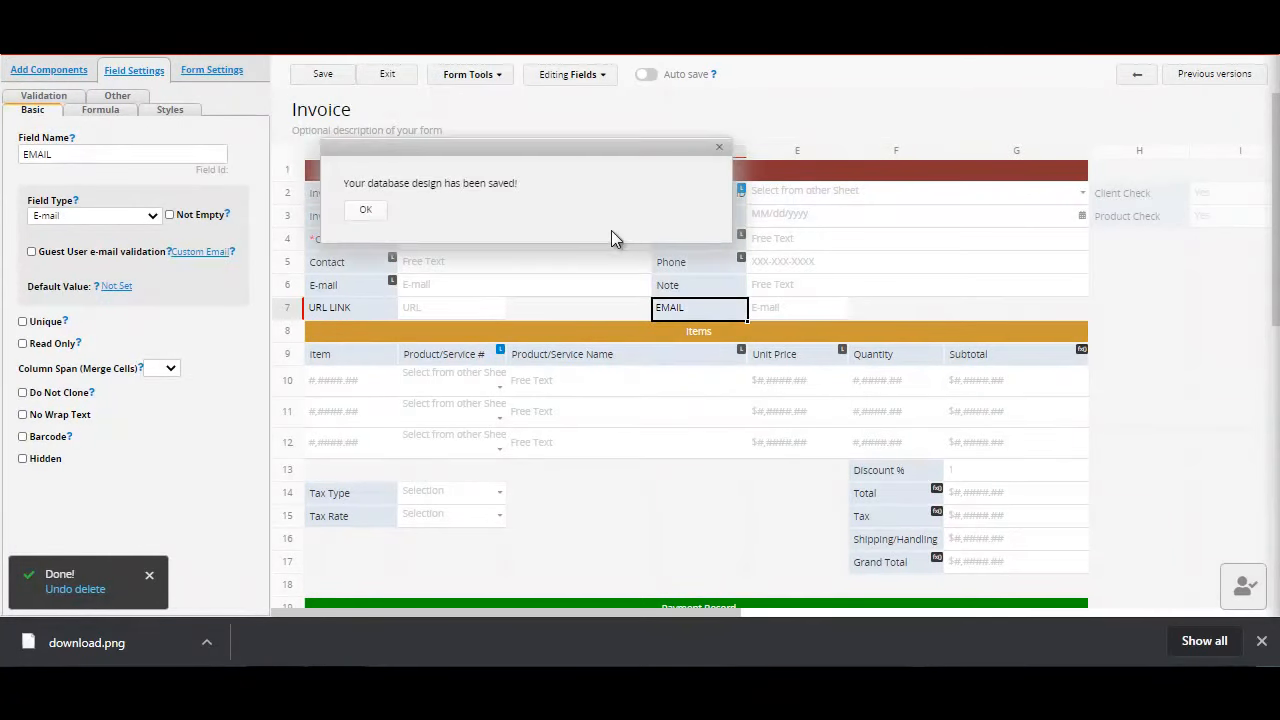
left_click(388, 76)
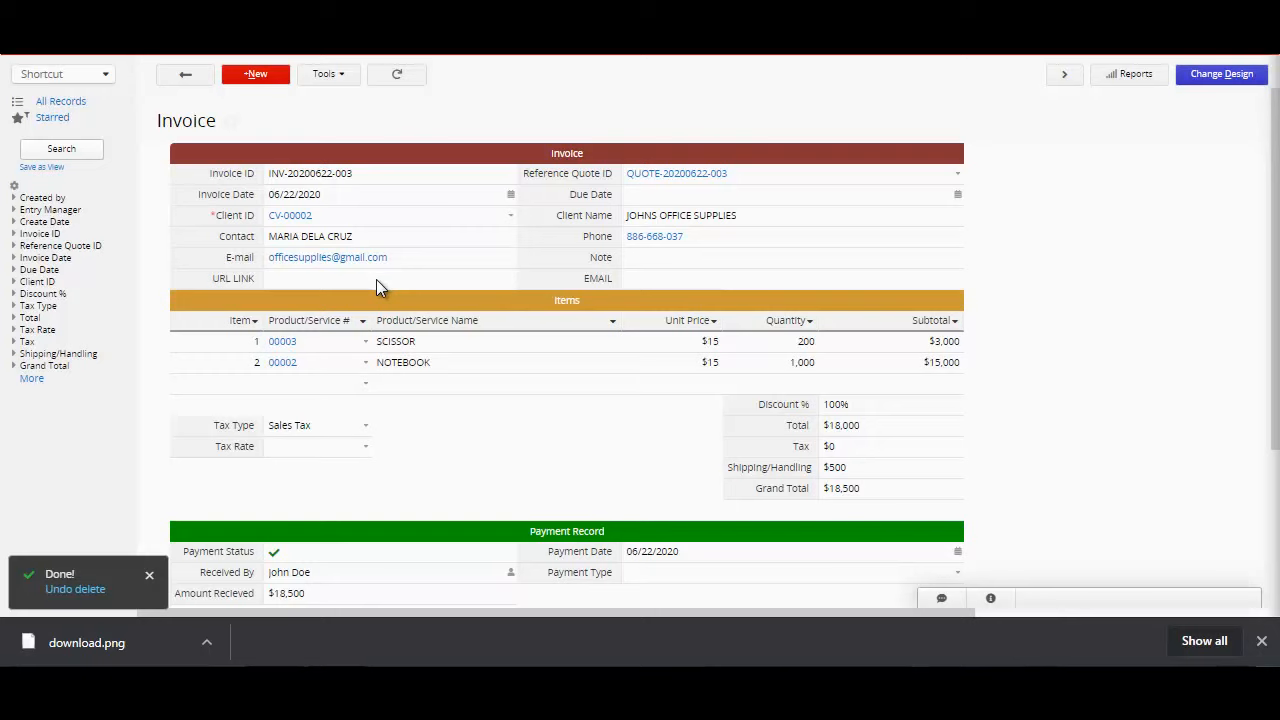
Step: Enter the contact's e-mail address in the invoice's new EMAIL field and save the record
left_click(673, 282)
type("JOH")
key("BackSpace")
key("BackSpace")
key("BackSpace")
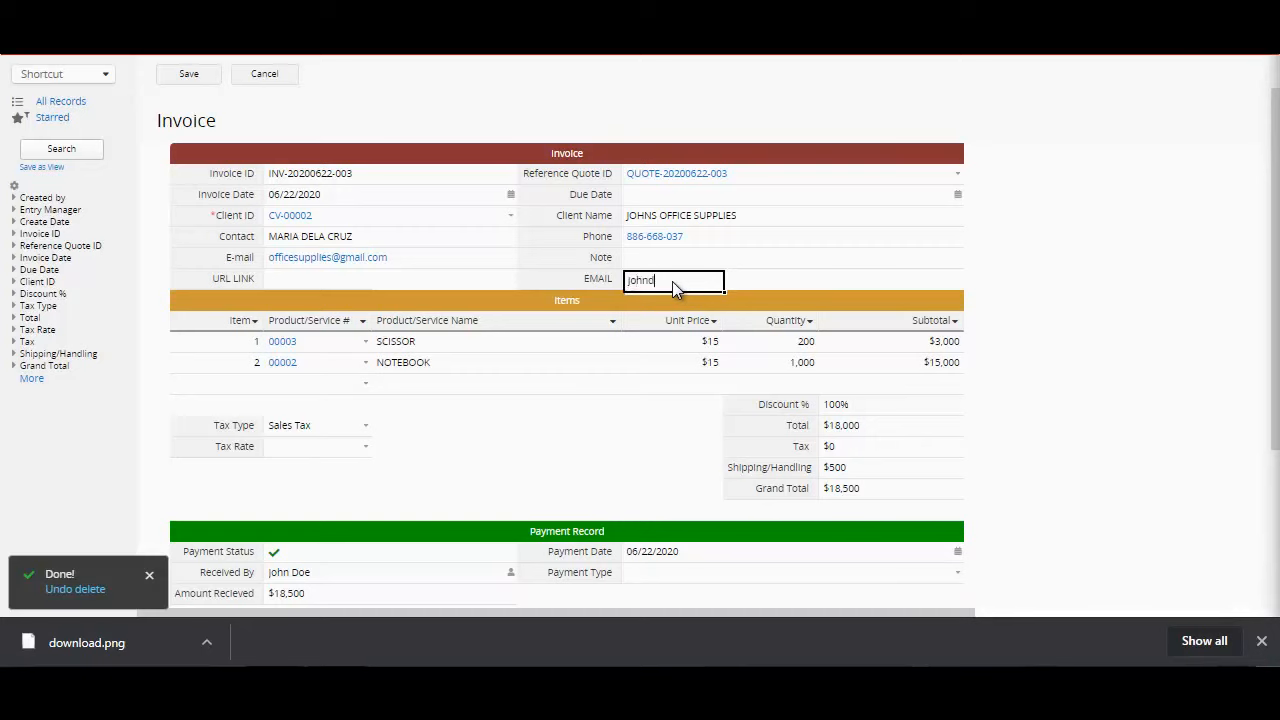
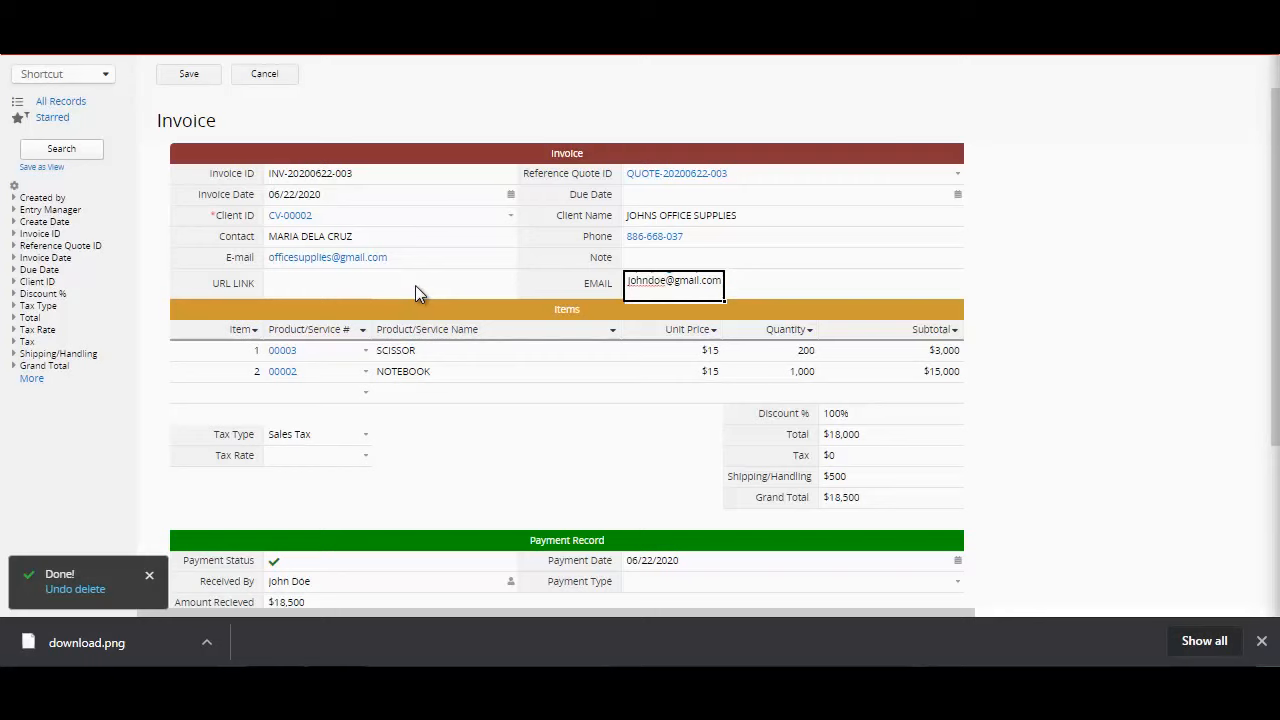
left_click(172, 79)
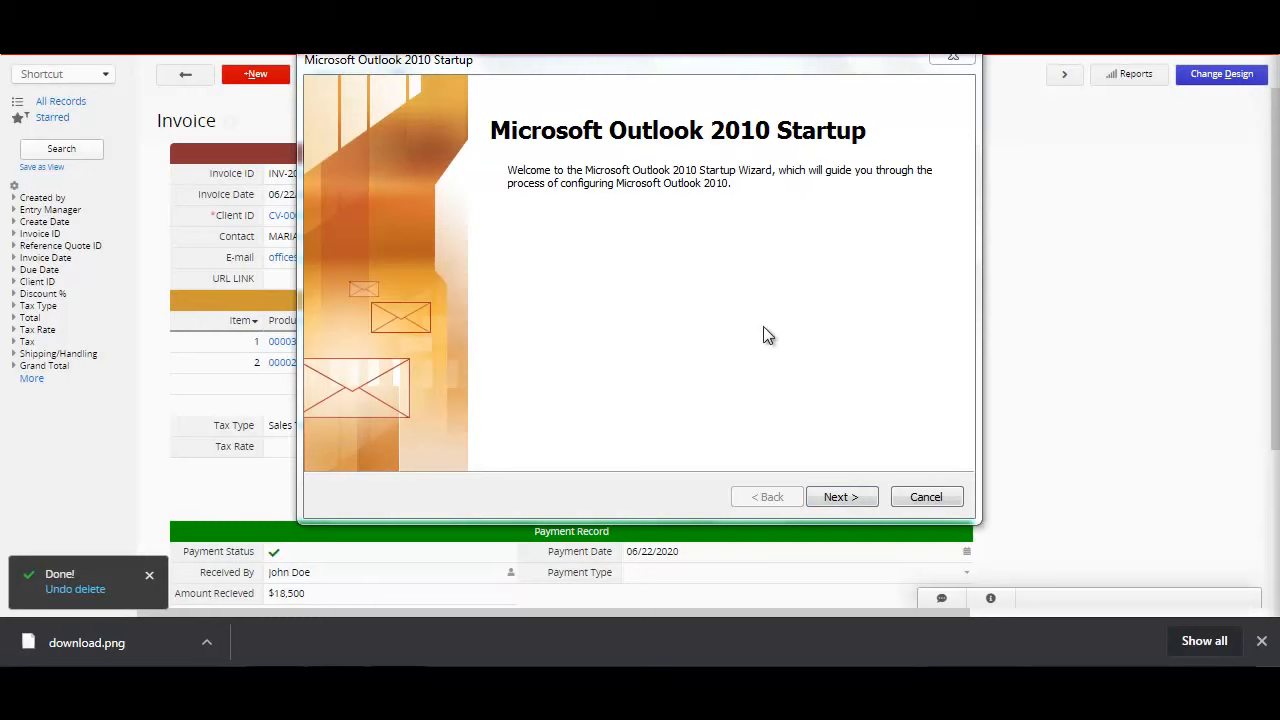
Step: Exit the Microsoft Outlook 2010 Startup wizard without configuring an account
left_click(924, 497)
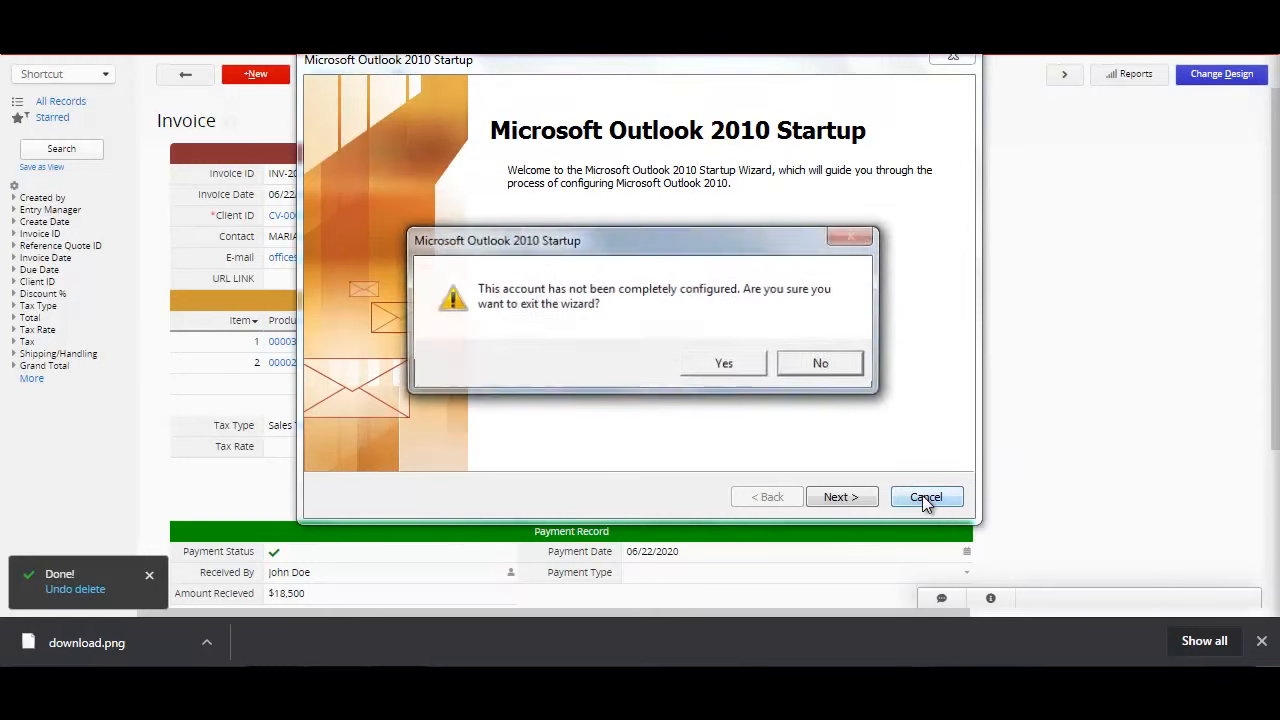
left_click(740, 372)
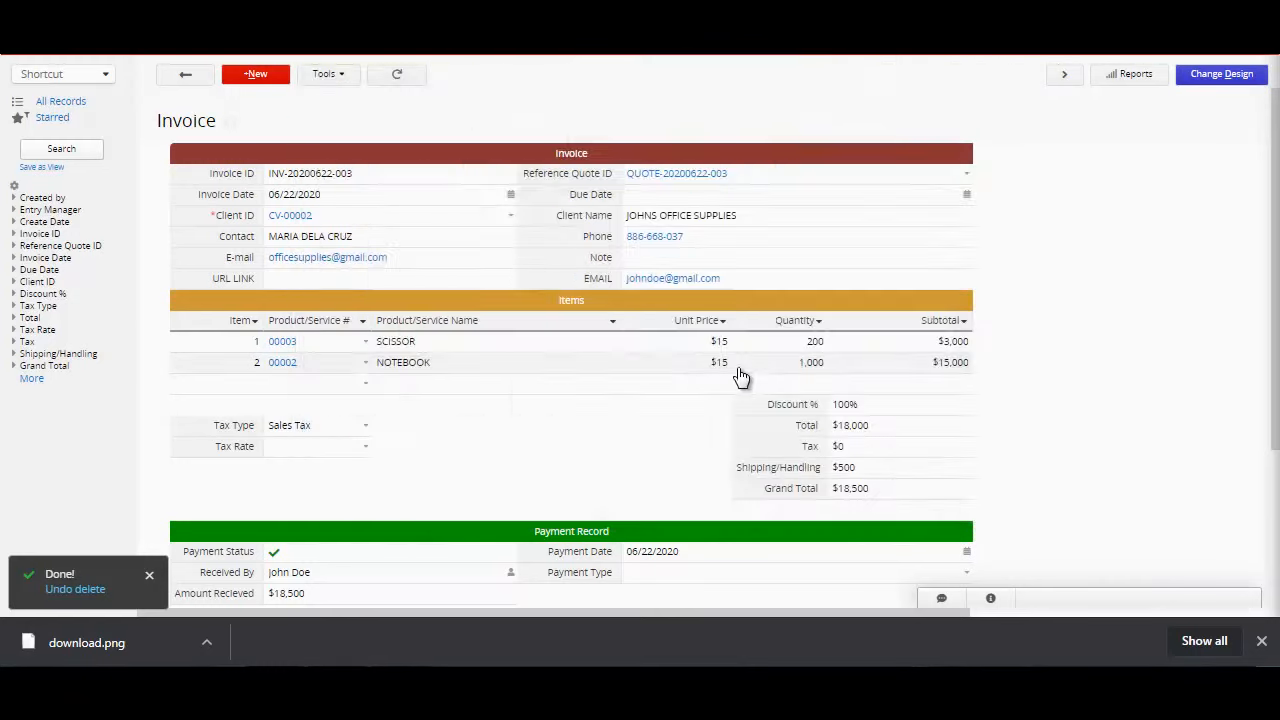
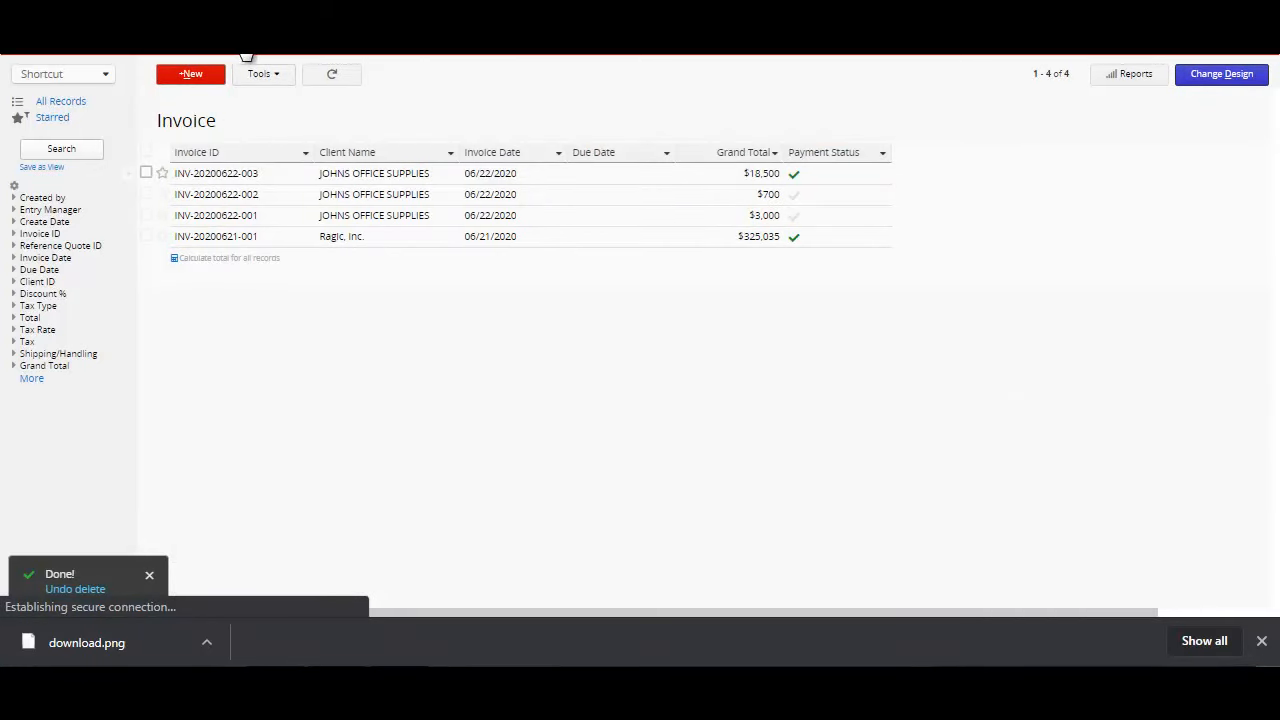
Step: Switch to the Purchase Order sheet, start a new purchase order, and select the third listed supplier as its Supplier ID
mouse_move(247, 57)
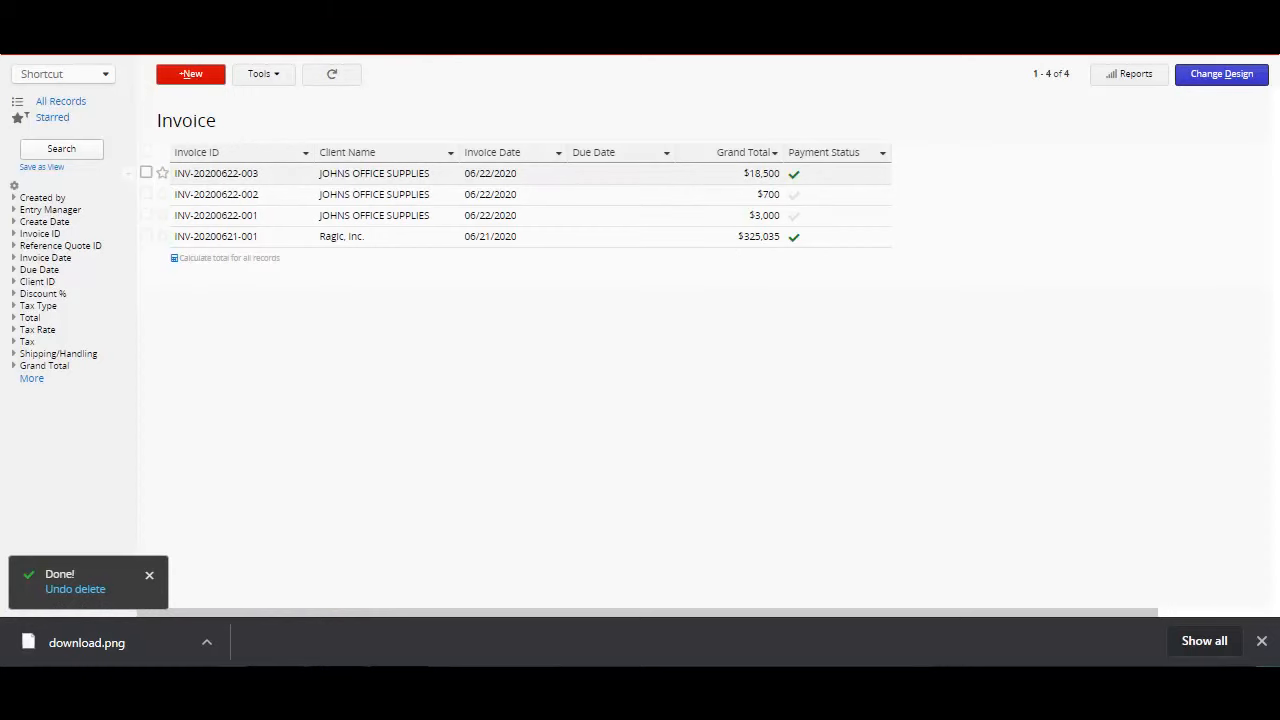
left_click(249, 169)
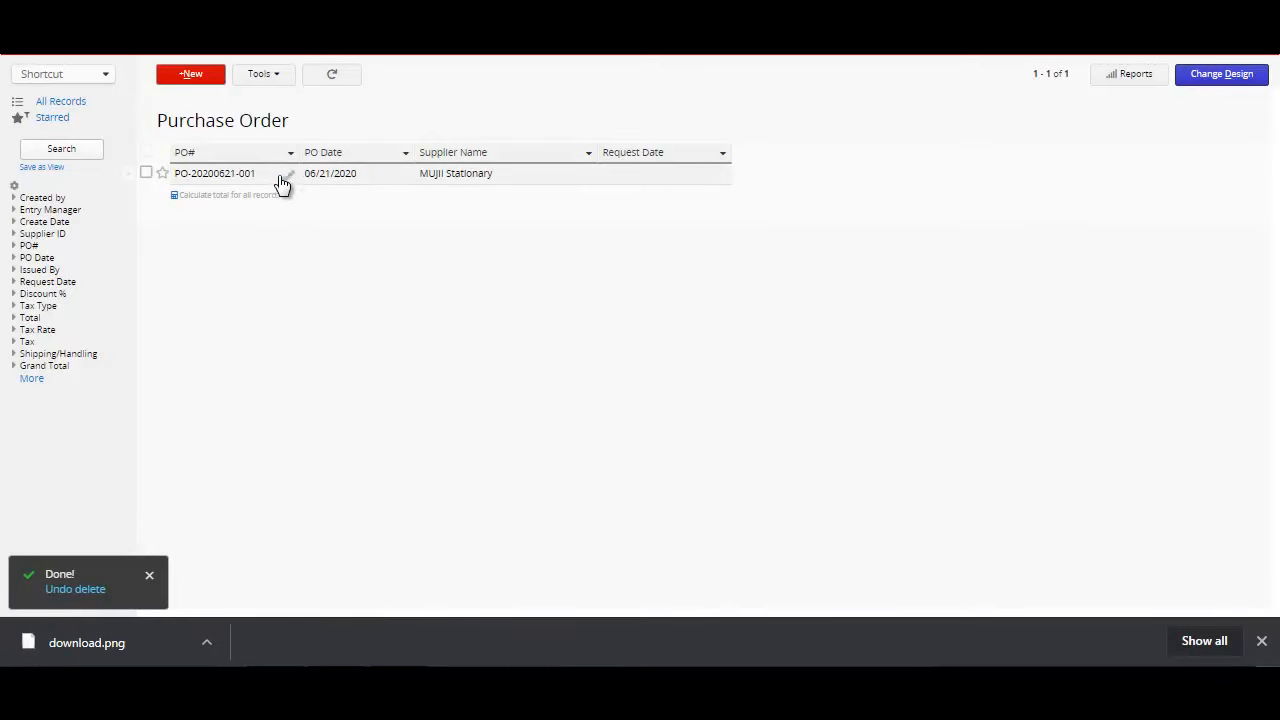
left_click(193, 78)
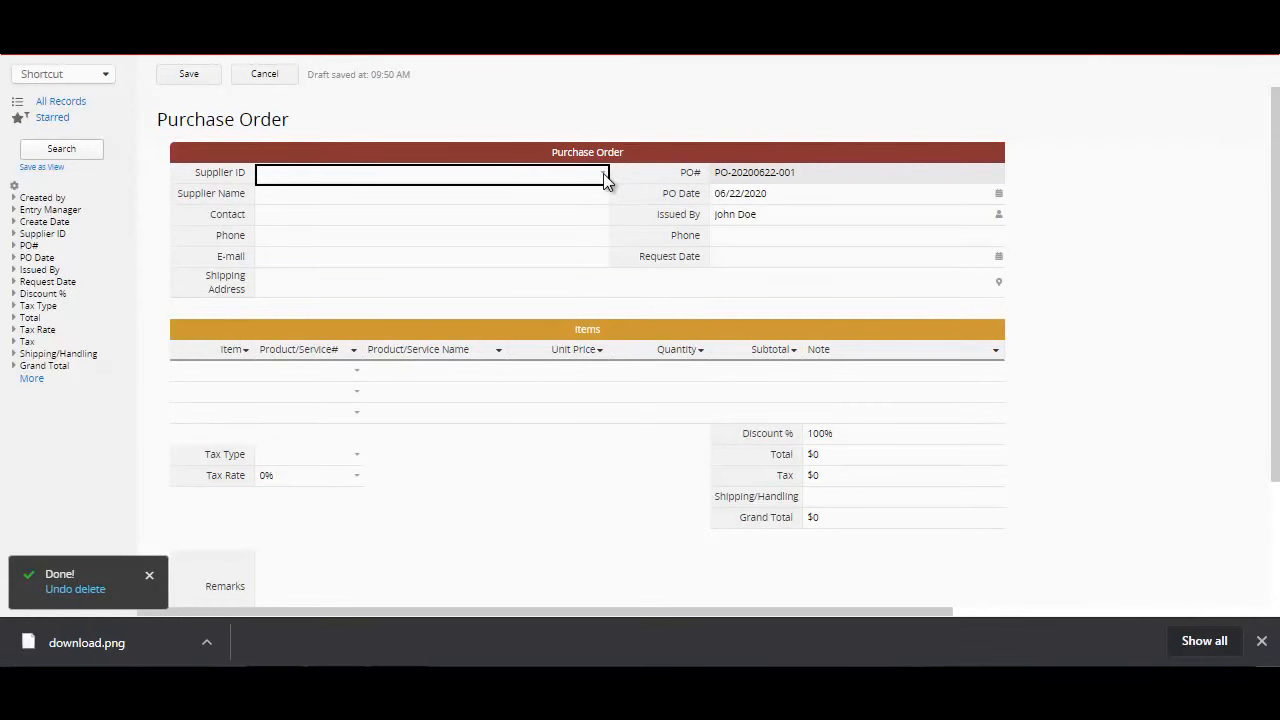
left_click(603, 177)
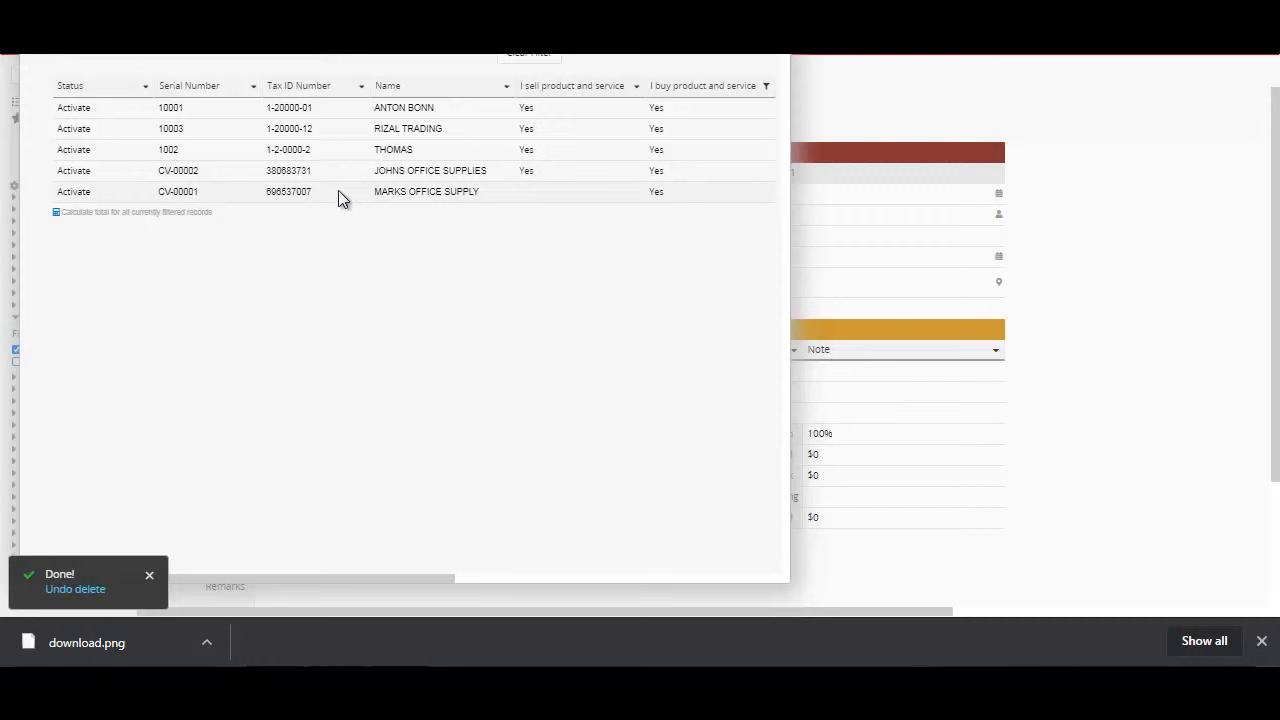
left_click(290, 153)
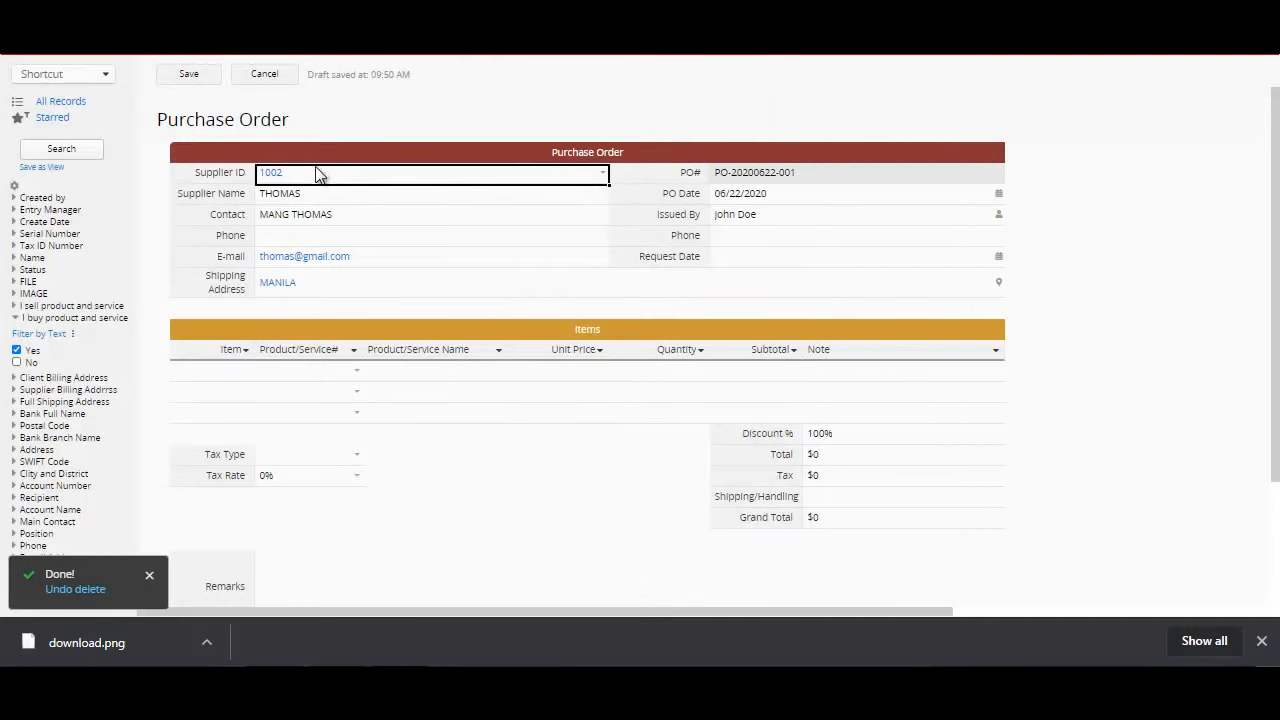
left_click(347, 238)
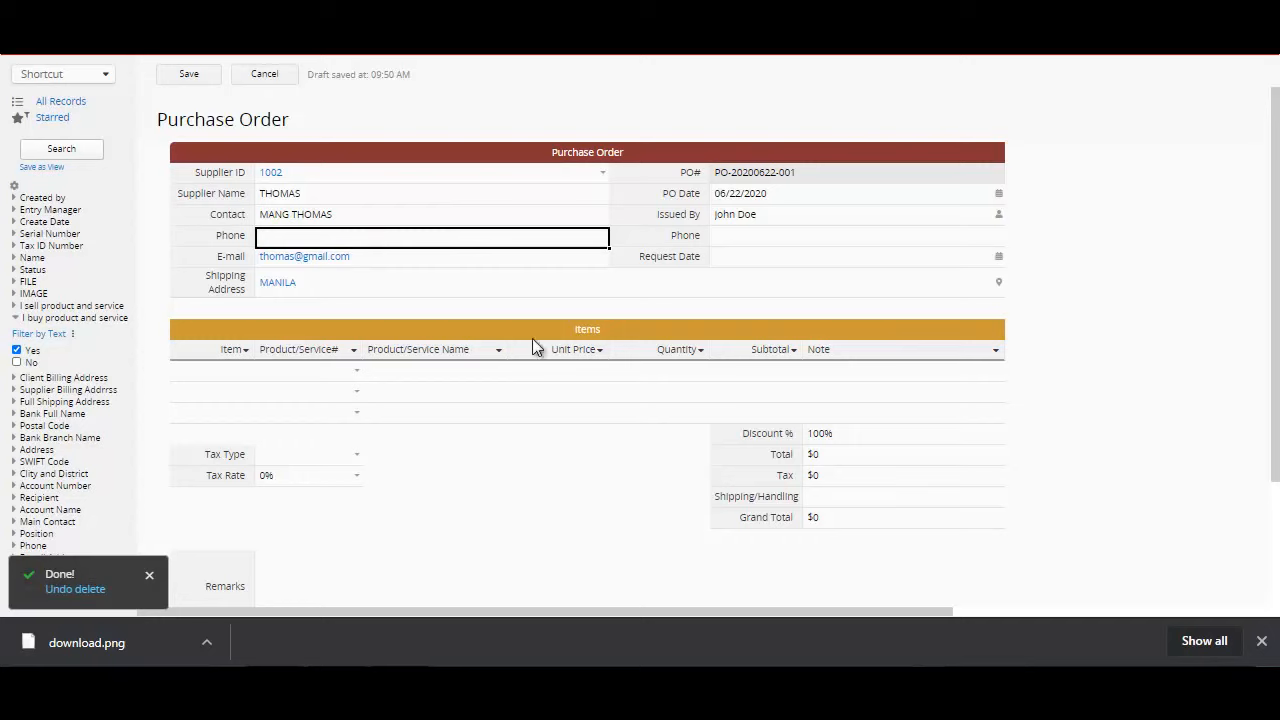
Step: Add NOTEBOOK as the first item of the purchase order with a quantity of 1000
left_click(357, 372)
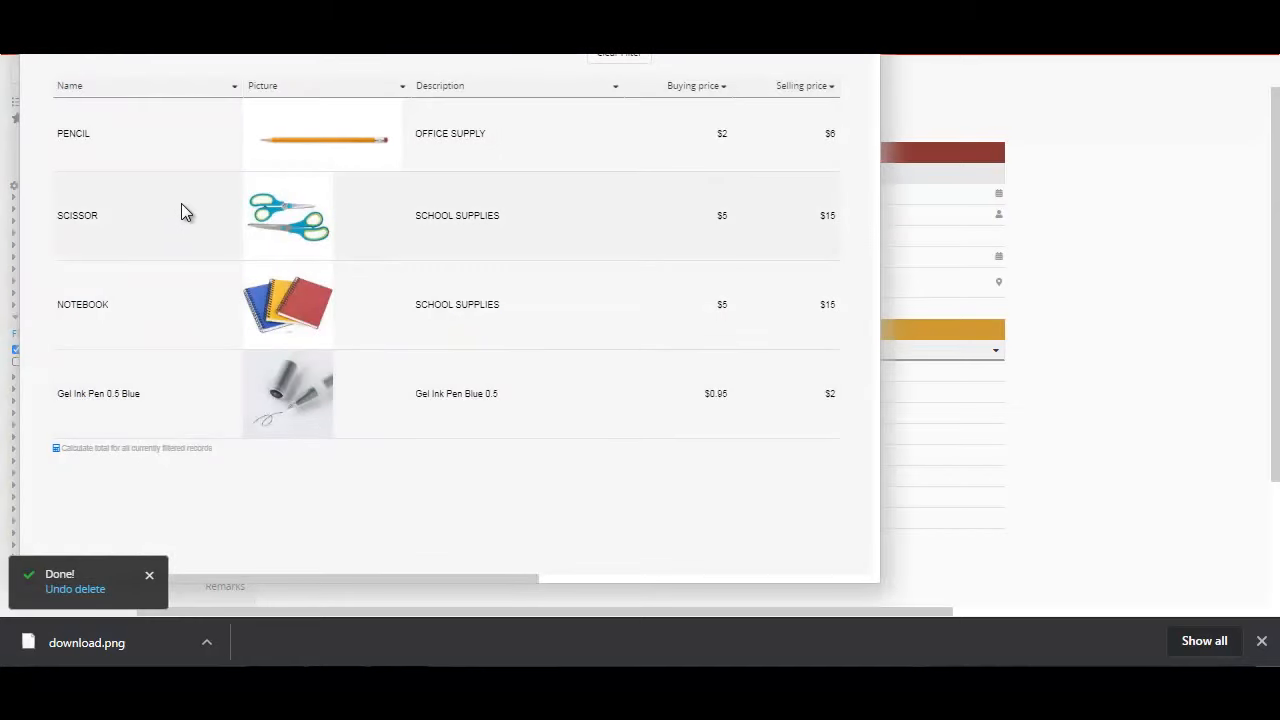
left_click(188, 309)
left_click(669, 386)
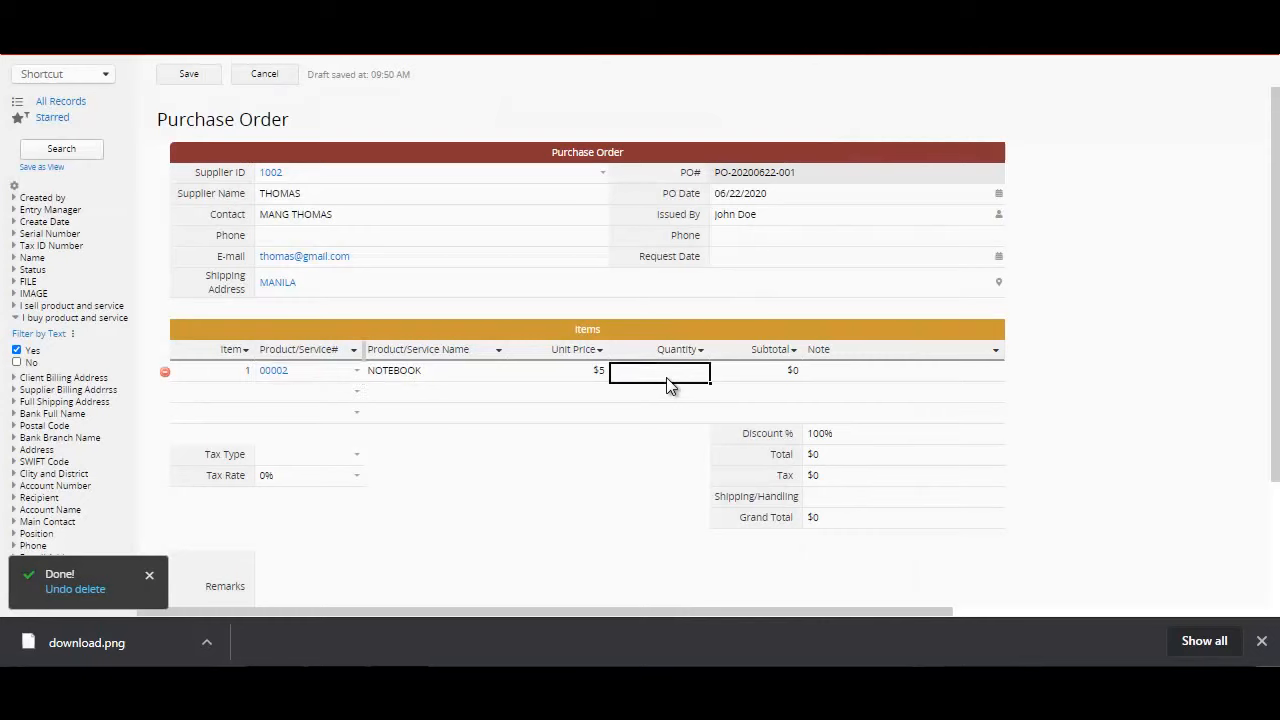
type("1000")
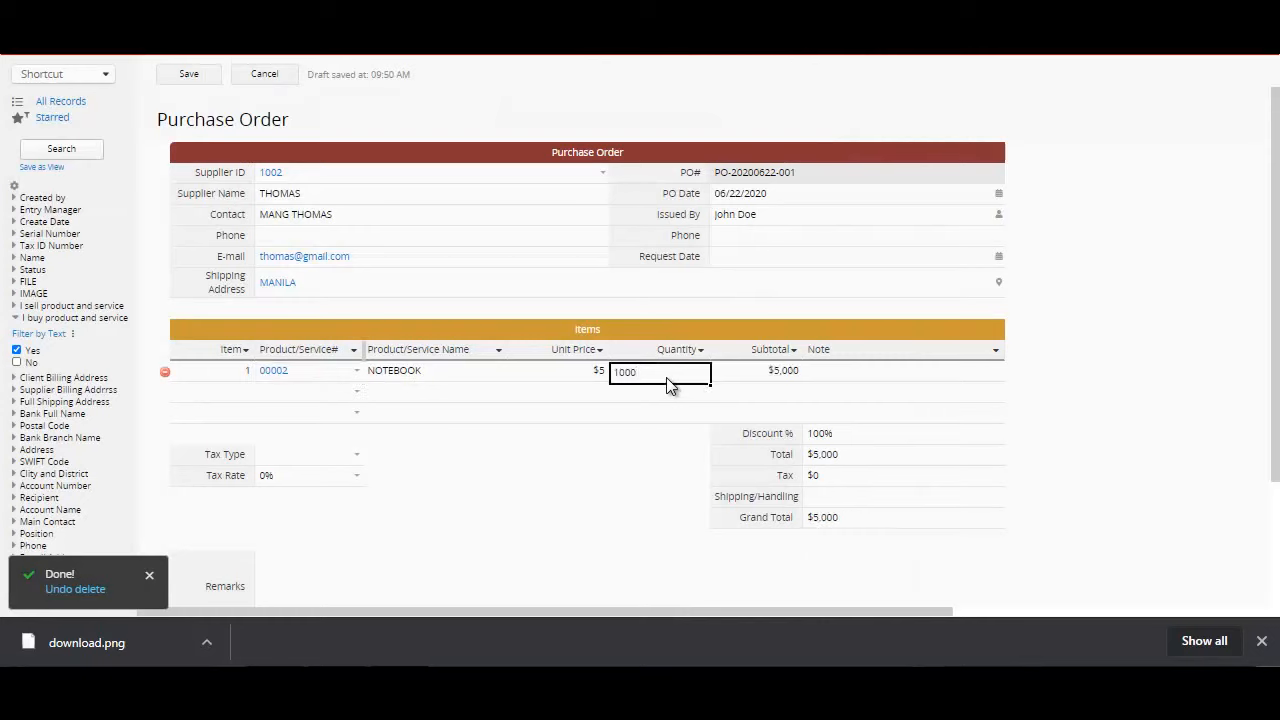
left_click(852, 458)
left_click(858, 476)
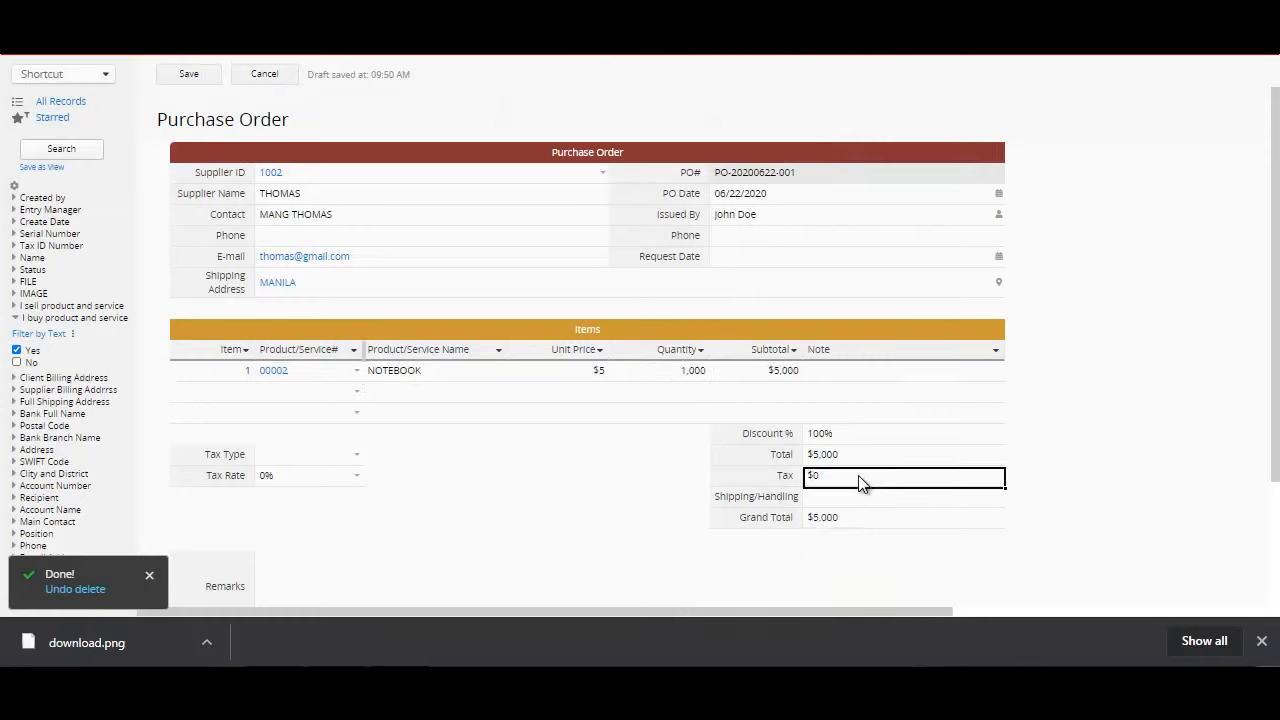
Step: Add Gel Ink Pen 0.5 Blue as the second item of the purchase order with a quantity of 1000
left_click(357, 393)
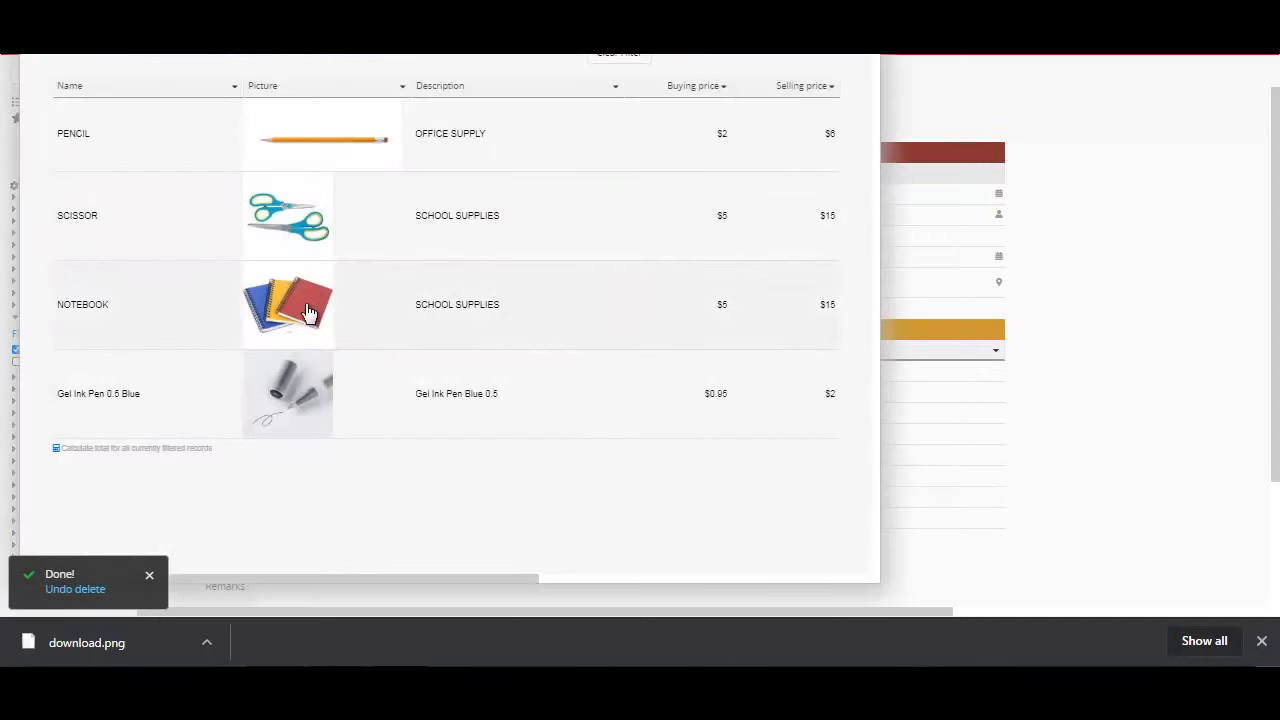
left_click(304, 392)
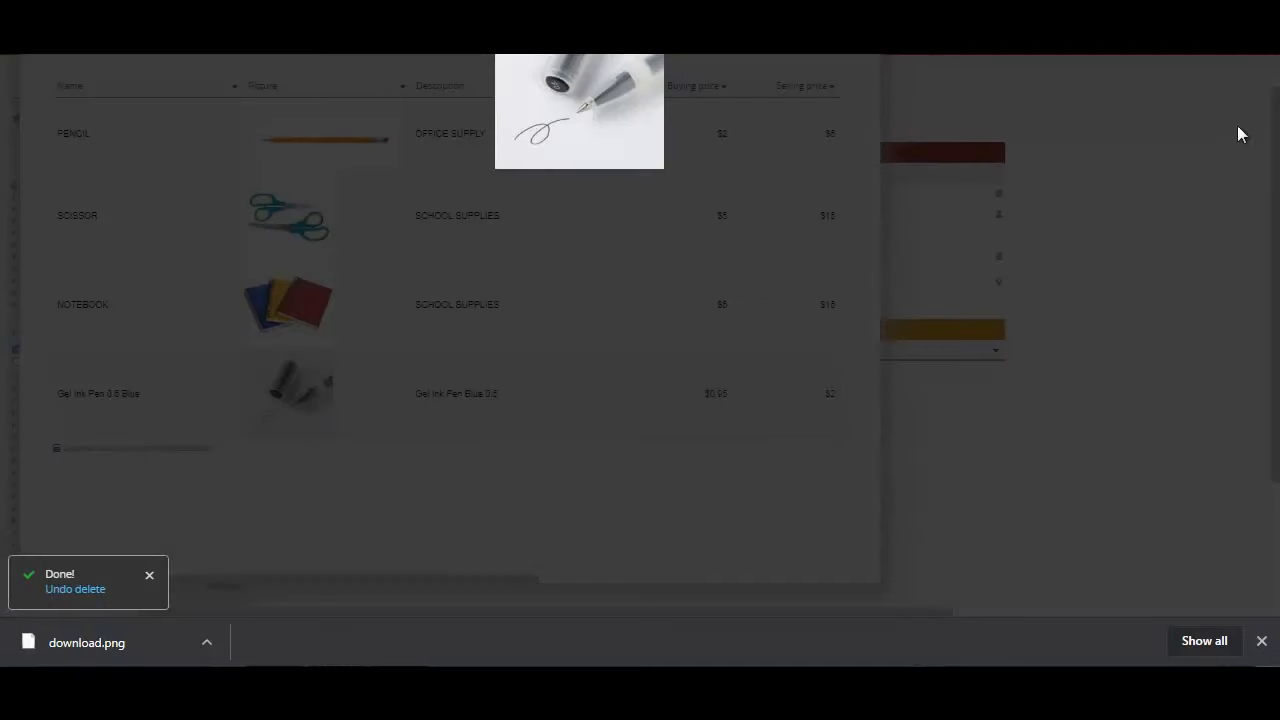
left_click(1256, 42)
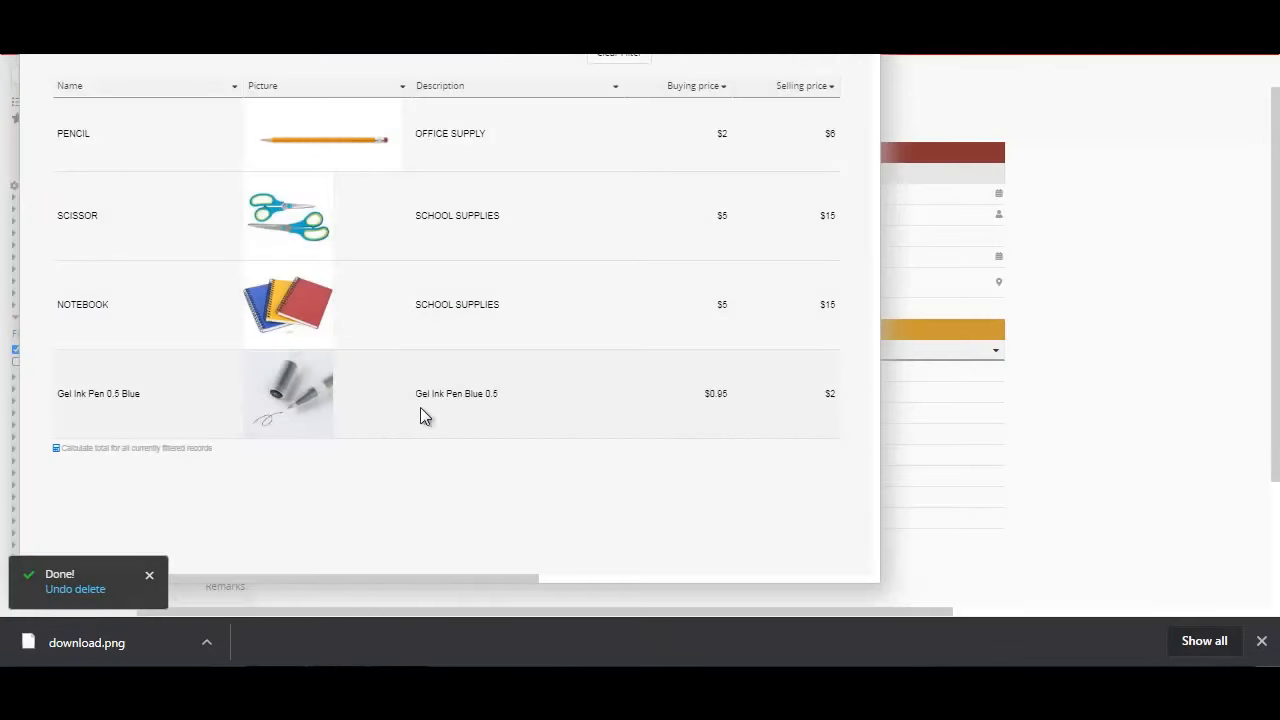
left_click(370, 424)
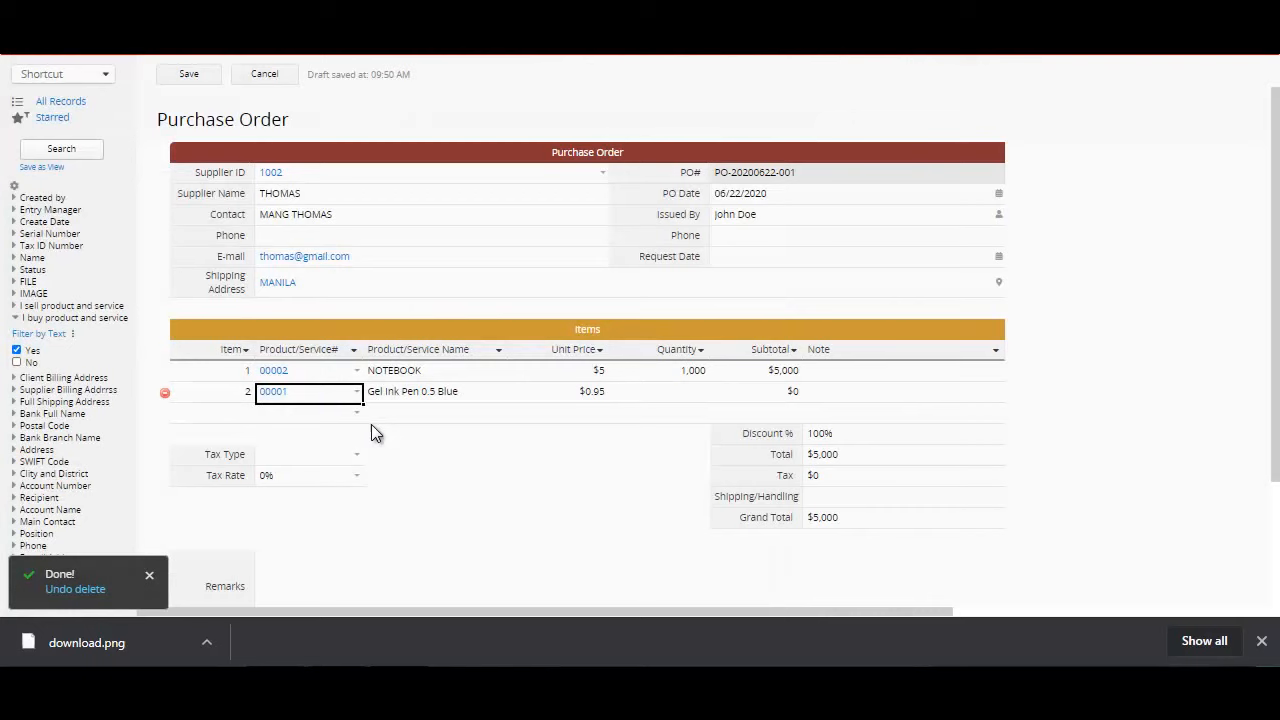
left_click(695, 392)
type("1000")
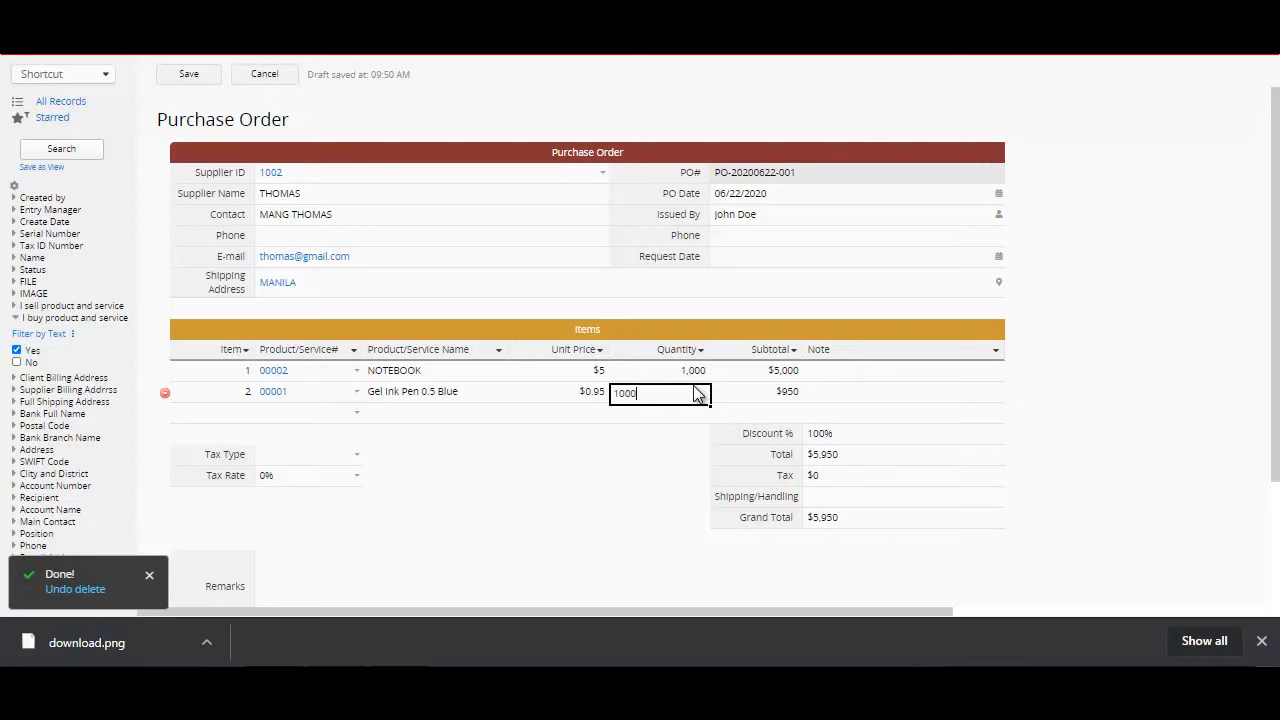
Step: Try to set the purchase order's Tax Rate to 12
left_click(331, 481)
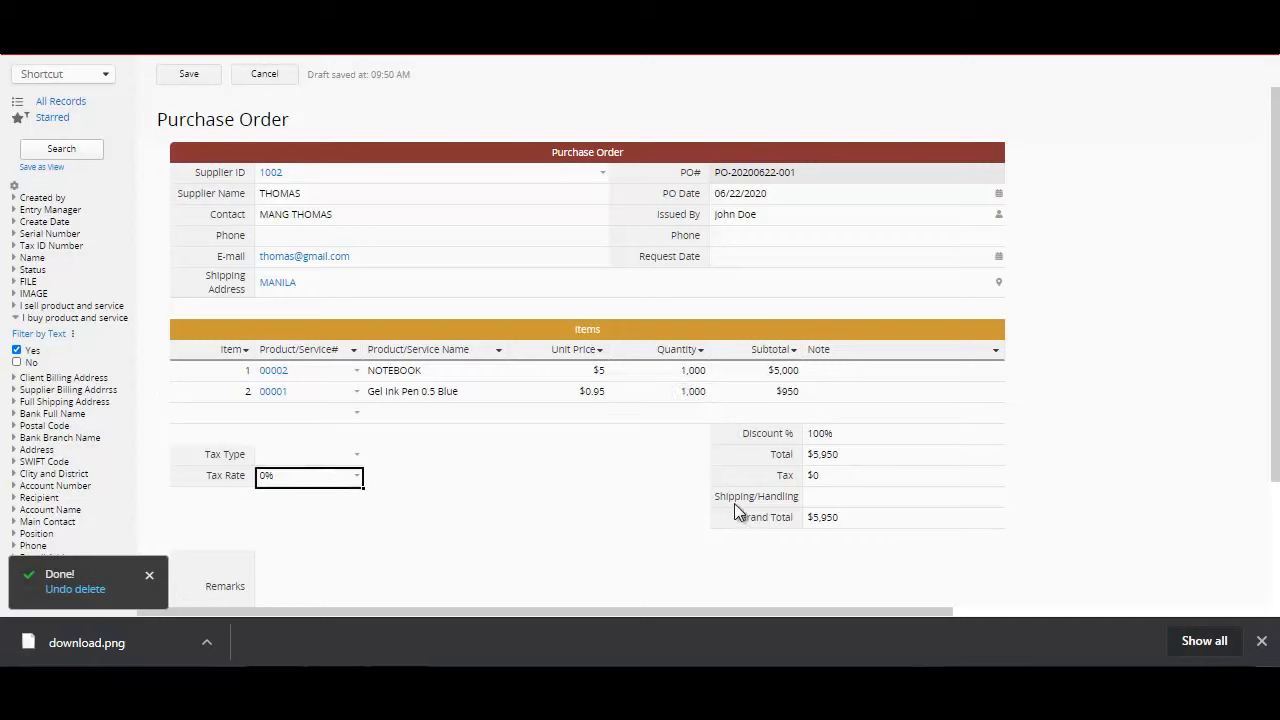
type("12")
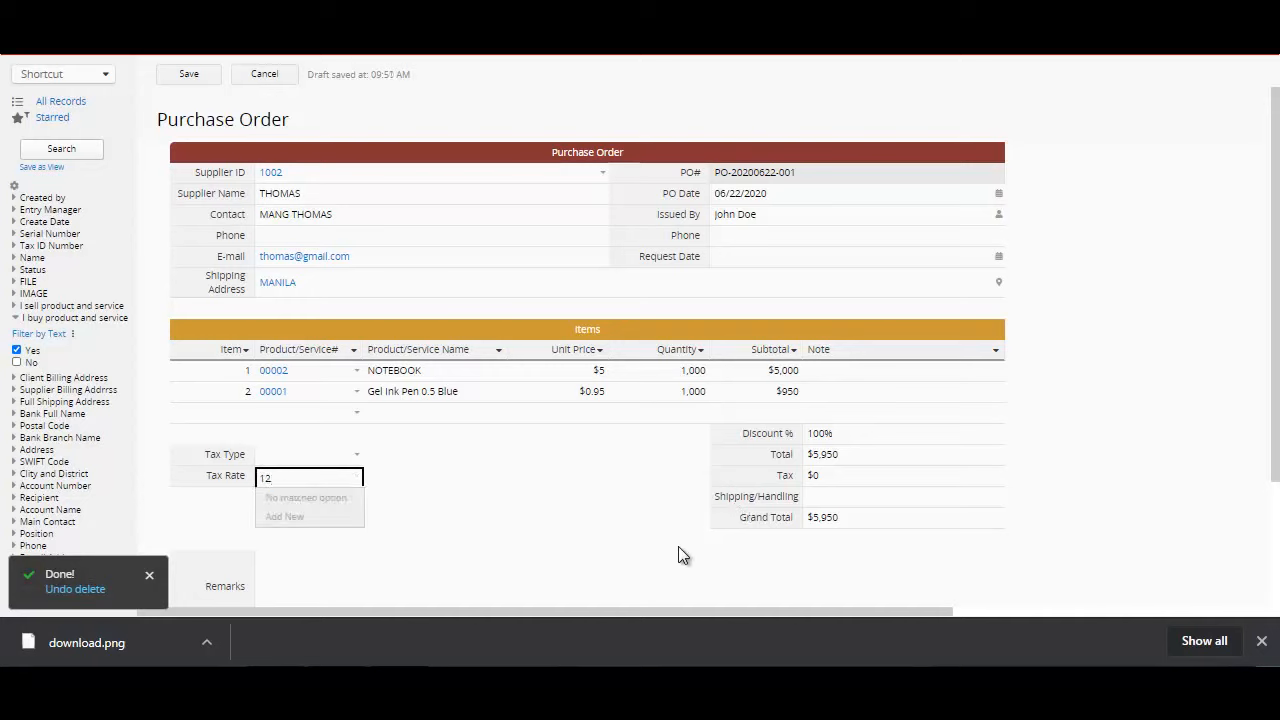
left_click(547, 531)
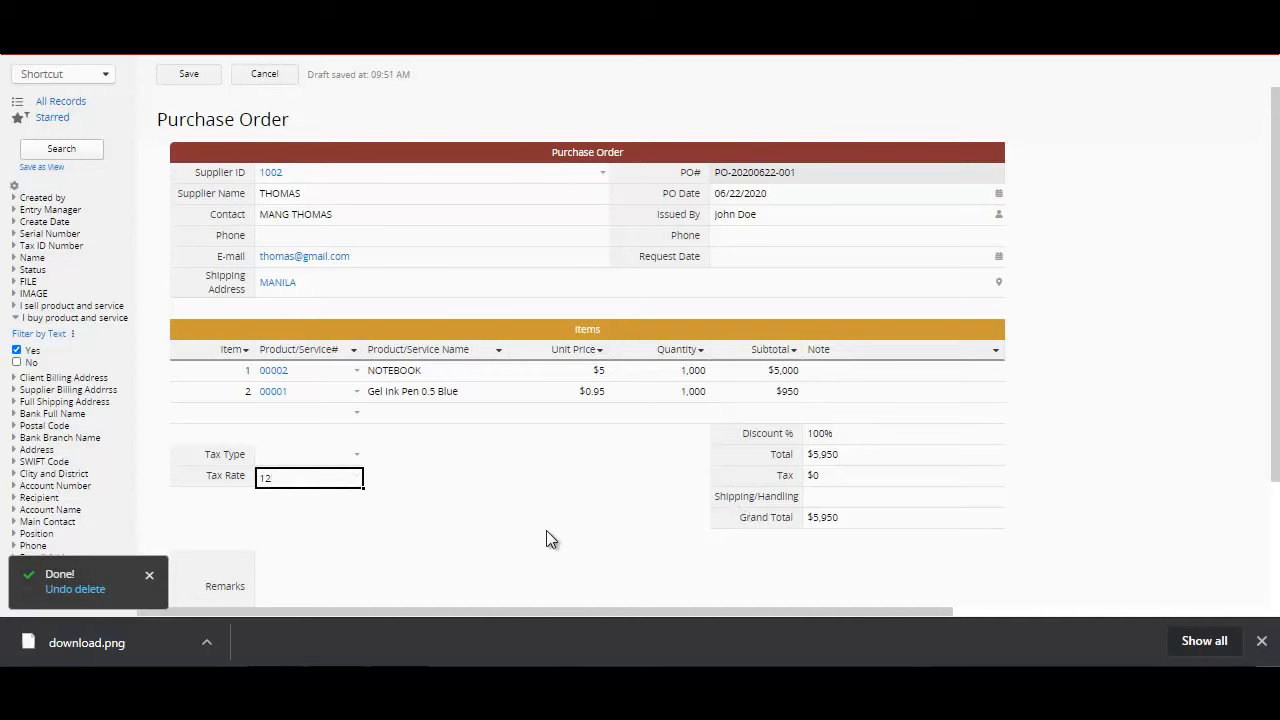
left_click(322, 457)
Step: Set Shipping/Handling to 100 and save the purchase order
left_click(867, 505)
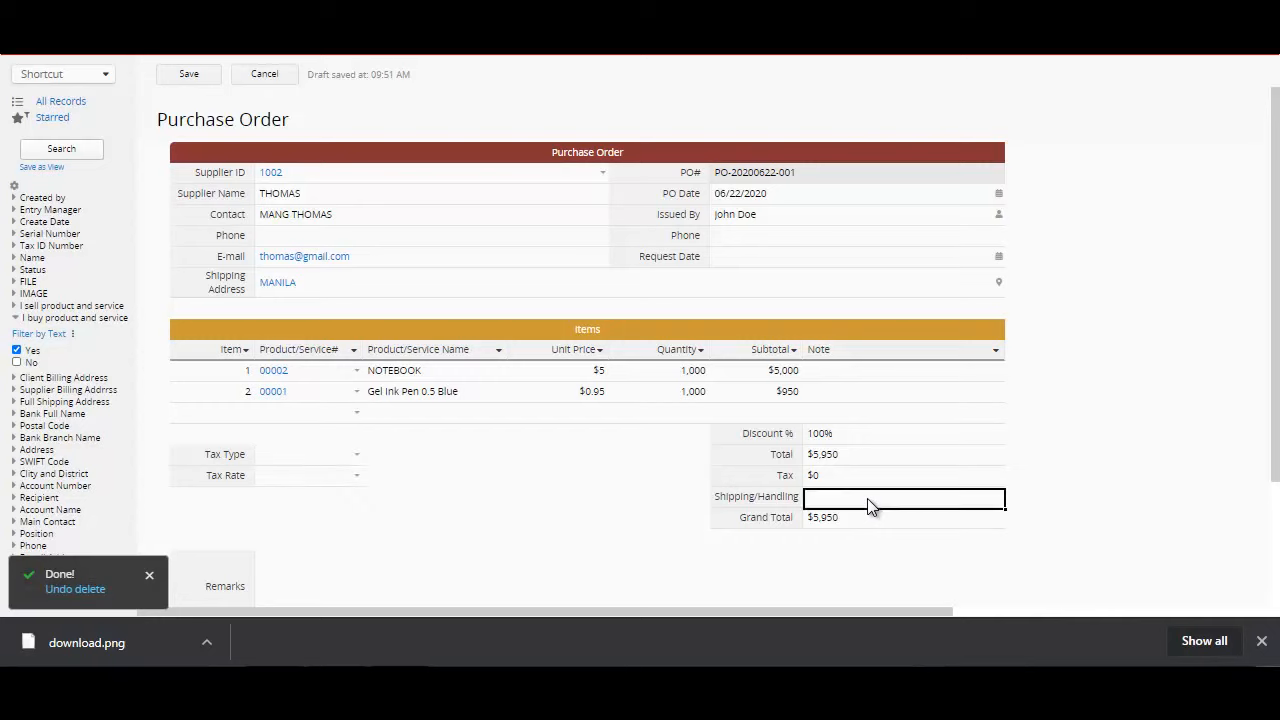
type("100")
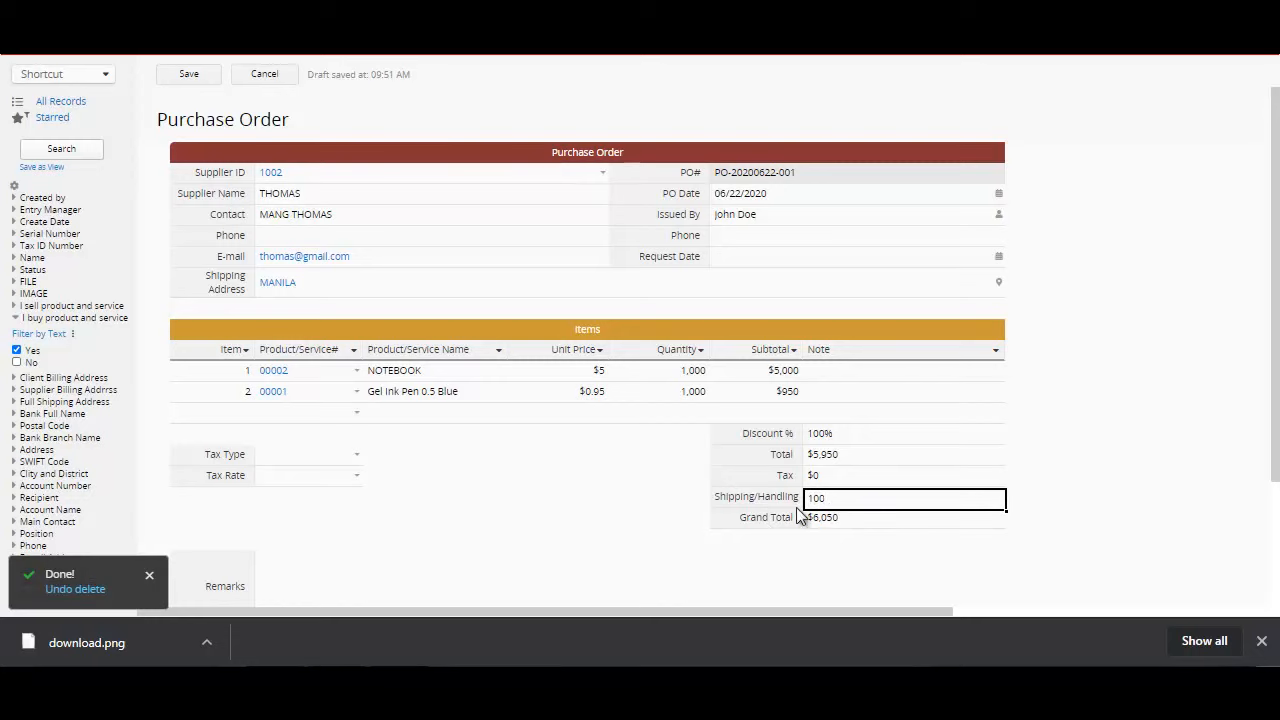
left_click_drag(1275, 468, 1244, 424)
left_click(842, 220)
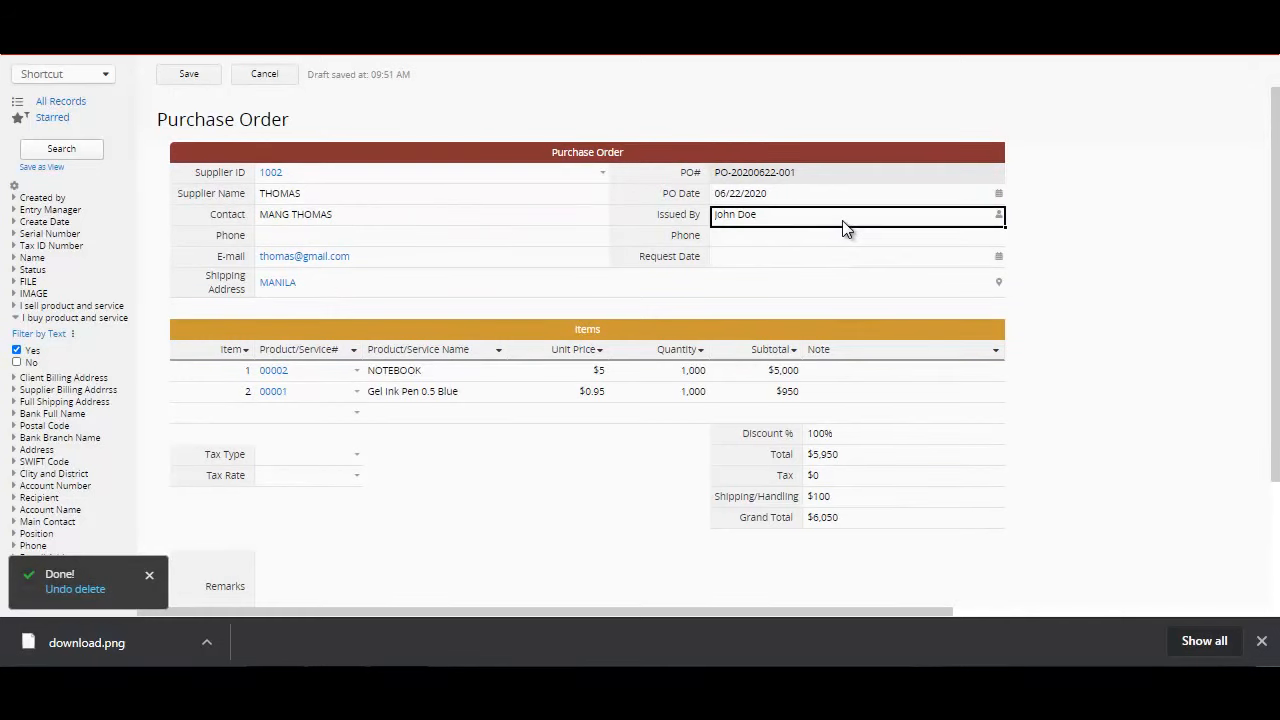
left_click(184, 82)
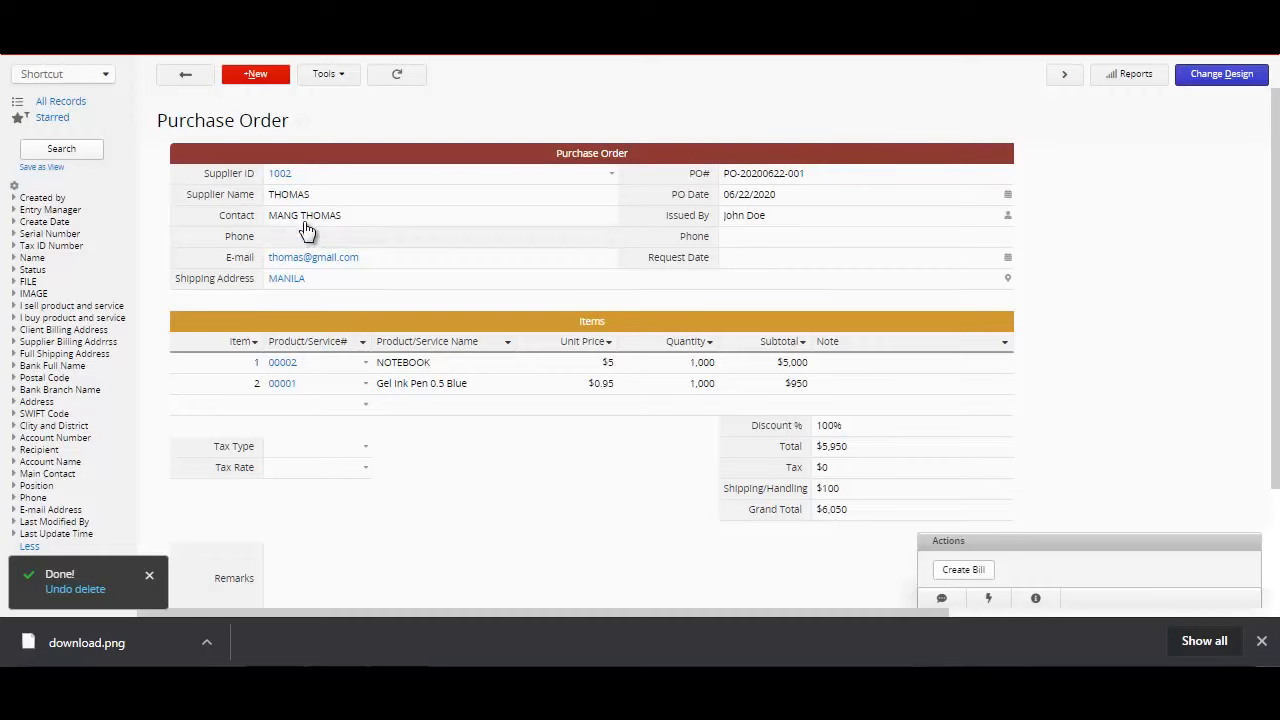
Step: Examine the linked records of the supplier and of both ordered products from the saved purchase order
left_click(280, 176)
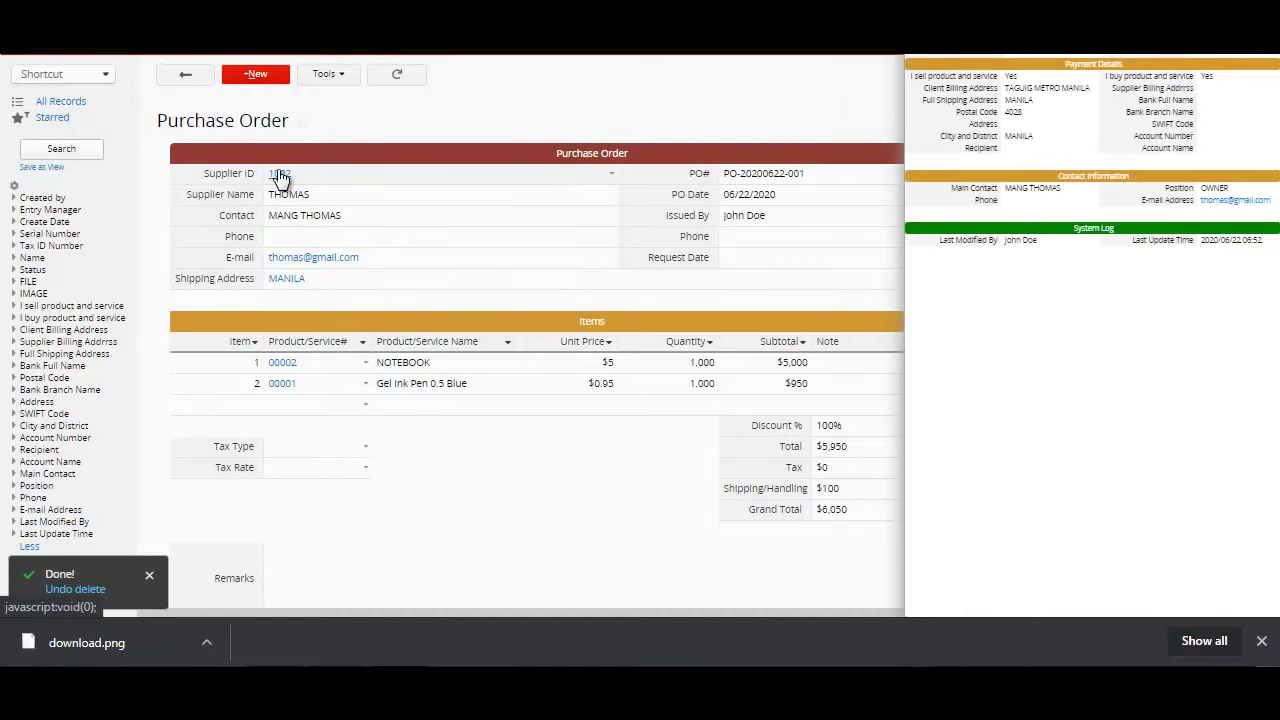
left_click(435, 485)
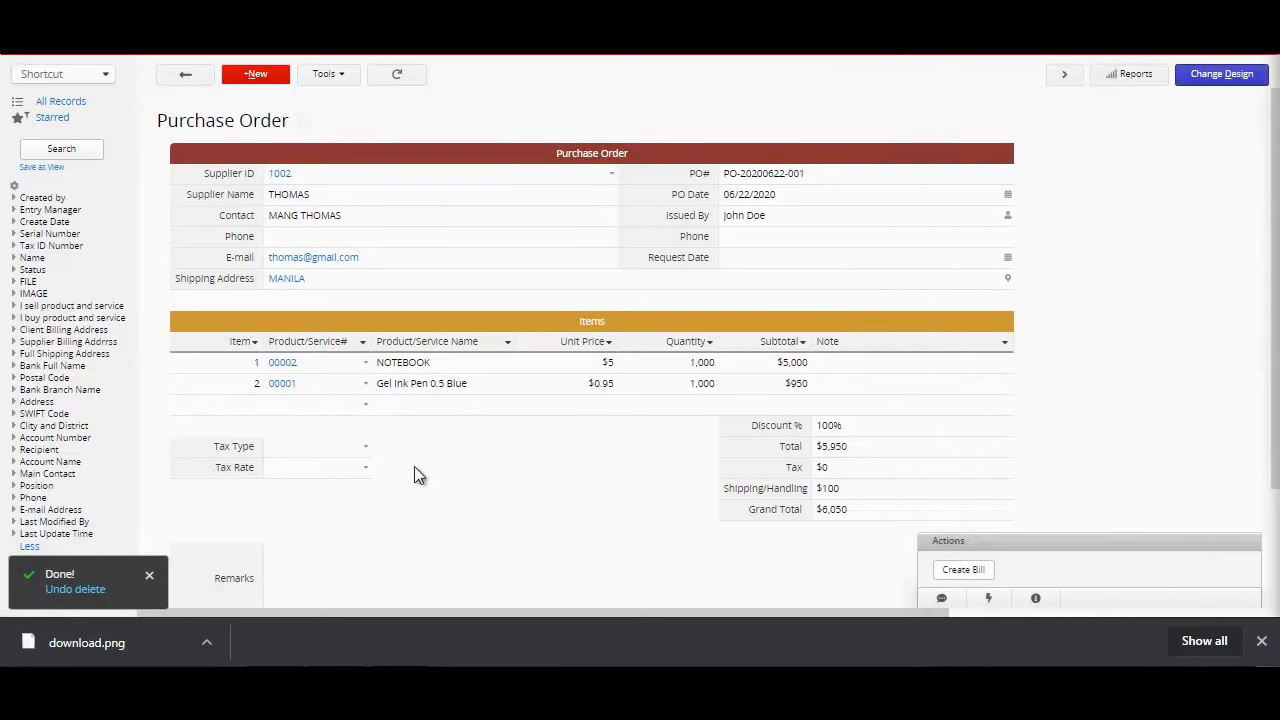
left_click(281, 365)
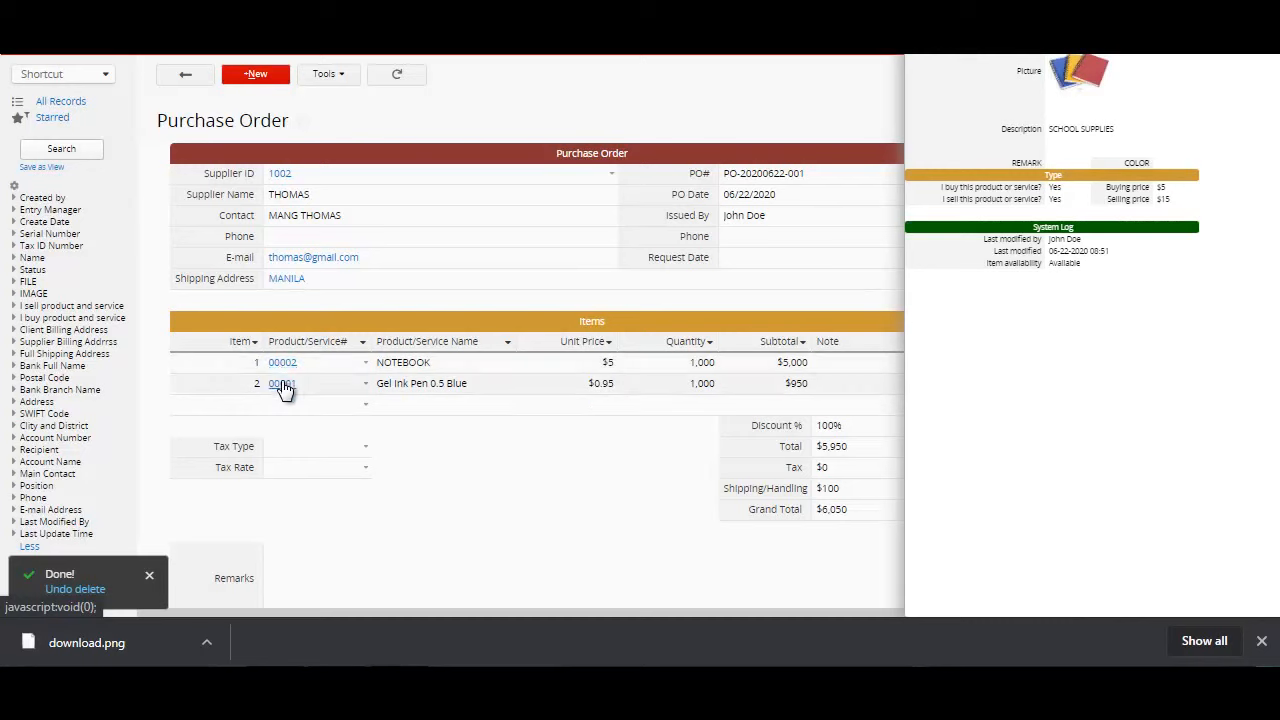
left_click(283, 388)
left_click(586, 551)
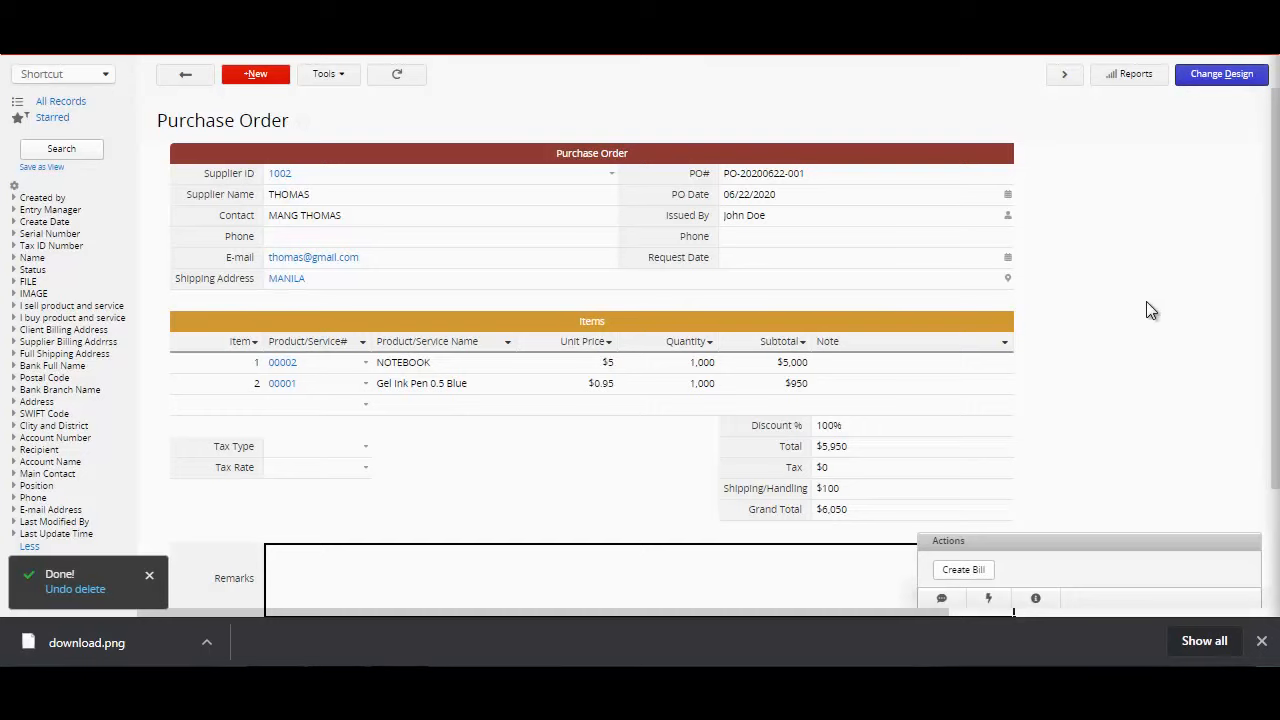
Step: In the Purchase Order form design, add a Signature field named SIGNATURE with column span 3 in row 18, and save the design
left_click(1219, 84)
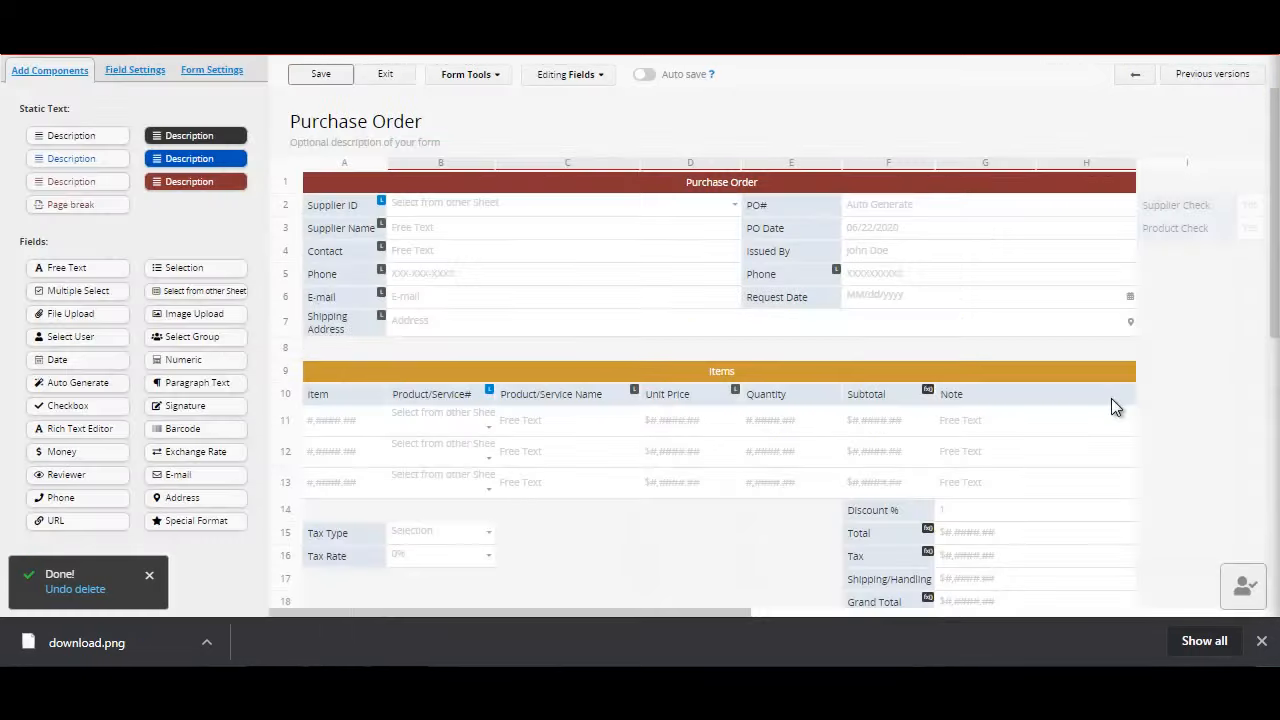
left_click_drag(1272, 278, 1273, 285)
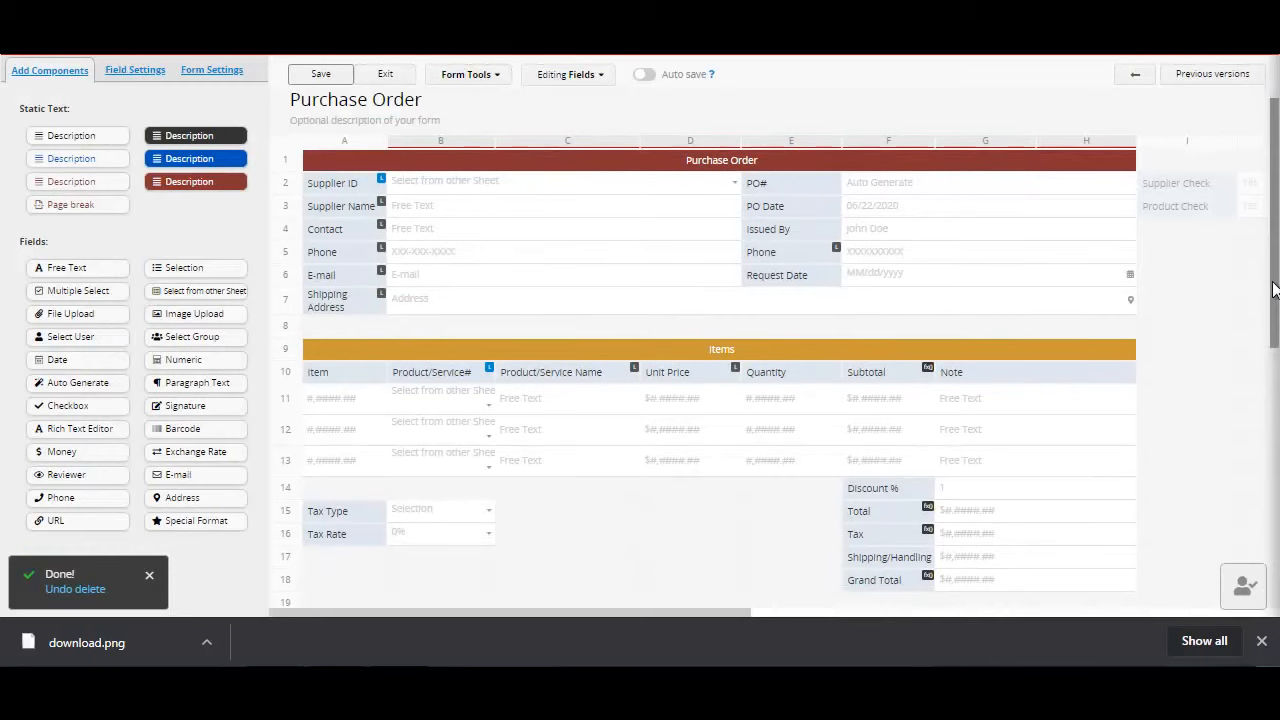
scroll(664, 345, "down", 2)
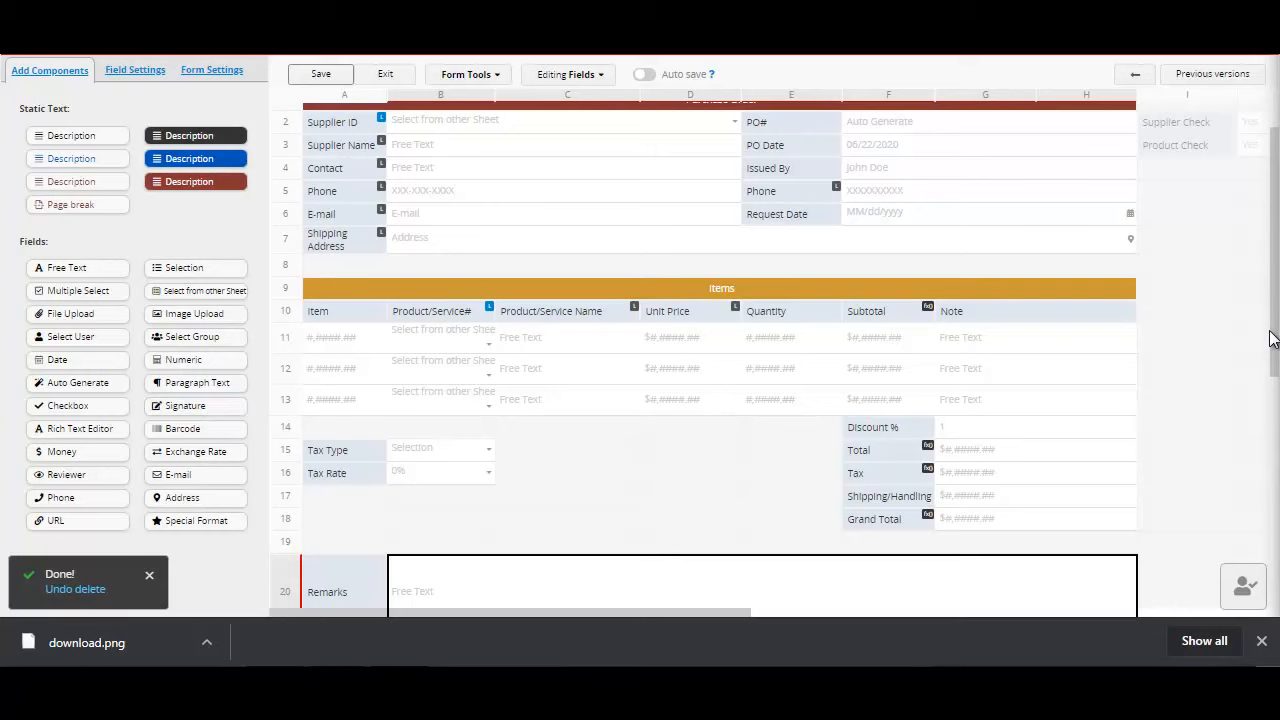
scroll(744, 462, "down", 2)
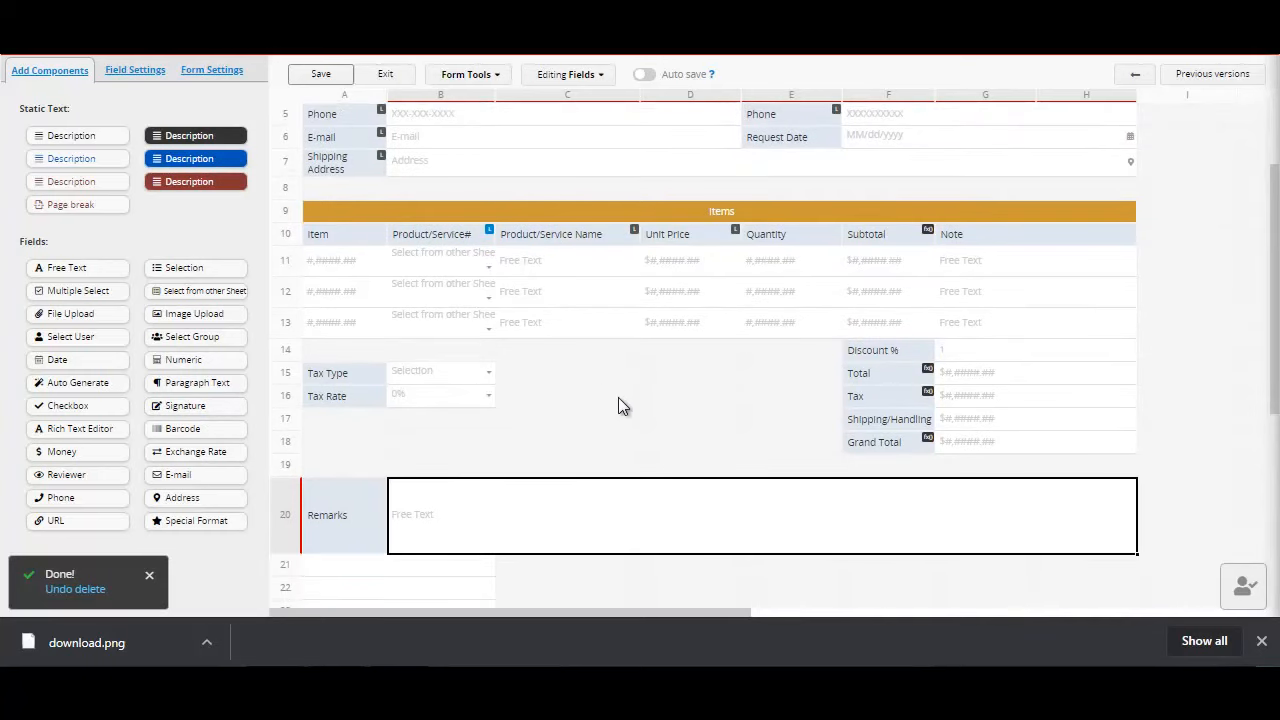
left_click(598, 382)
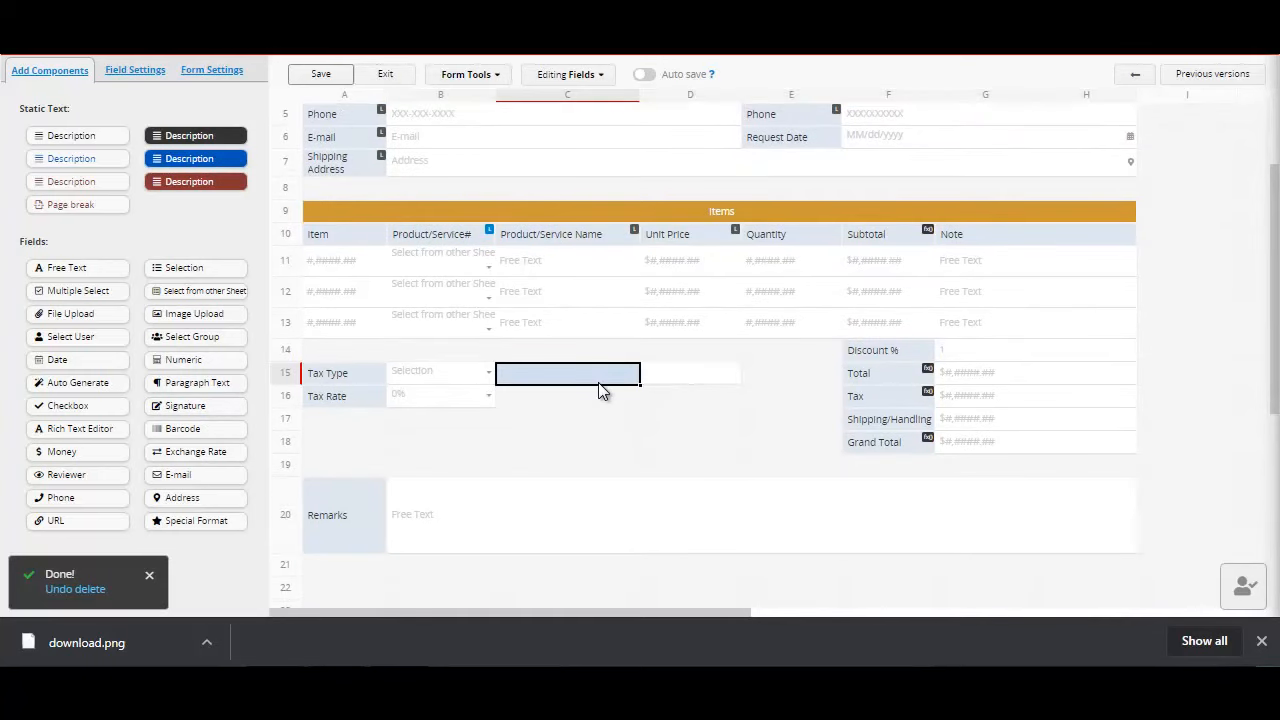
left_click(334, 443)
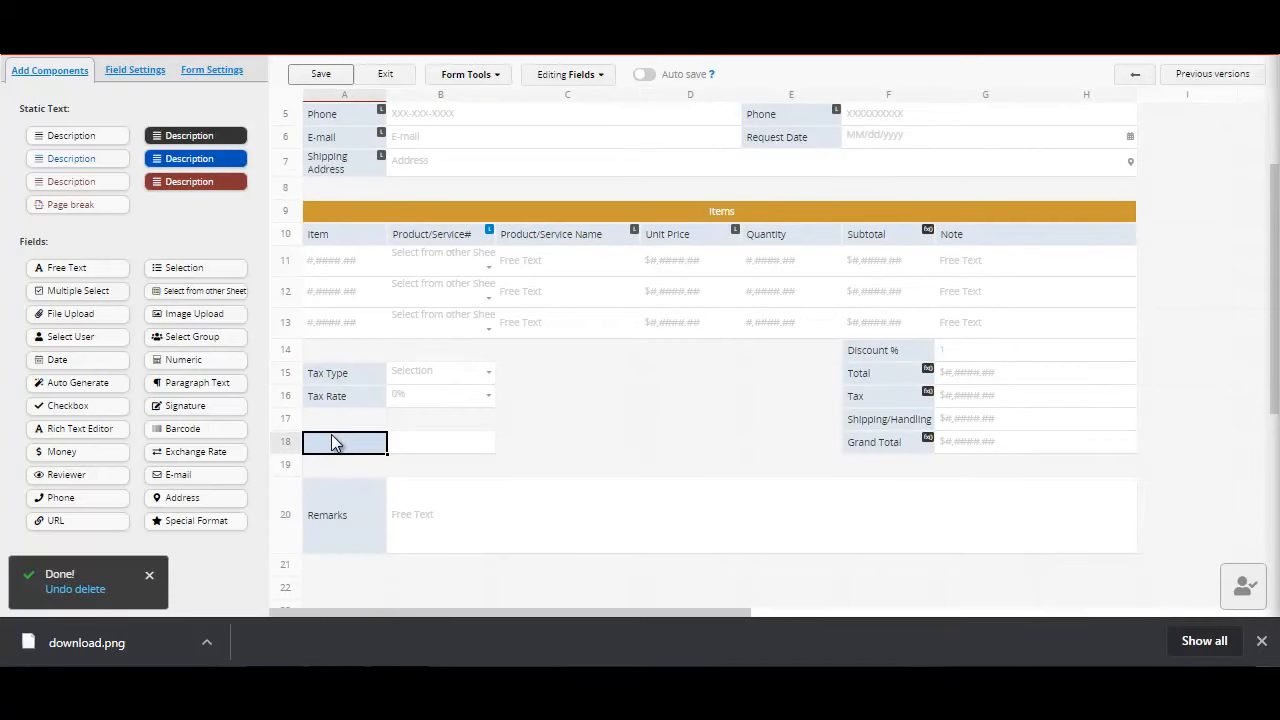
type("signra")
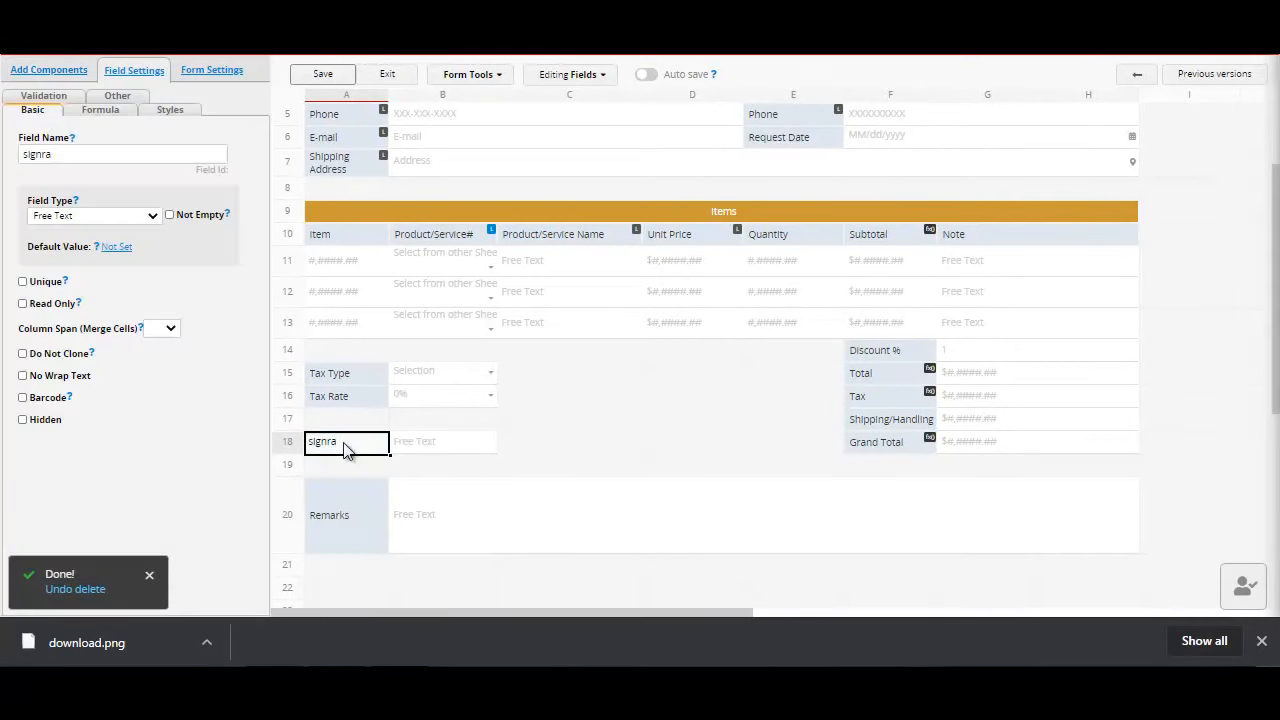
key("BackSpace")
key("BackSpace")
key("BackSpace")
key("BackSpace")
key("BackSpace")
key("BackSpace")
type("SIGNATURE")
key("Return")
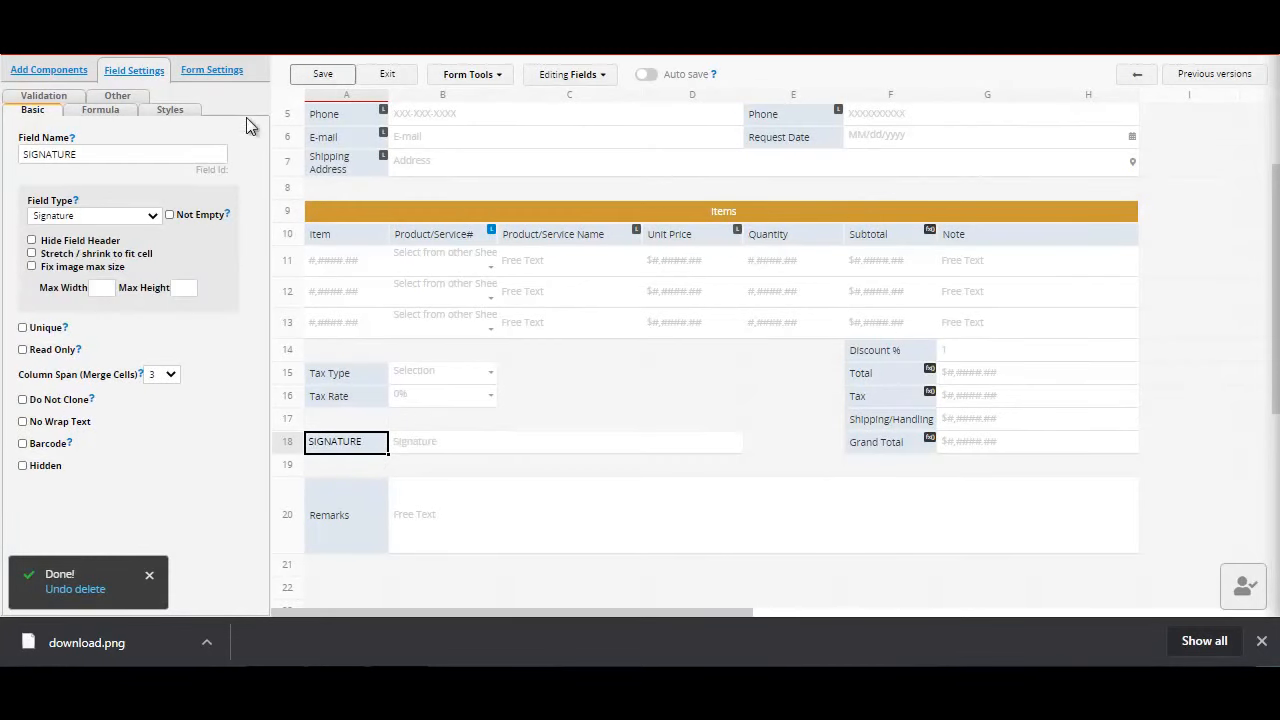
left_click(318, 76)
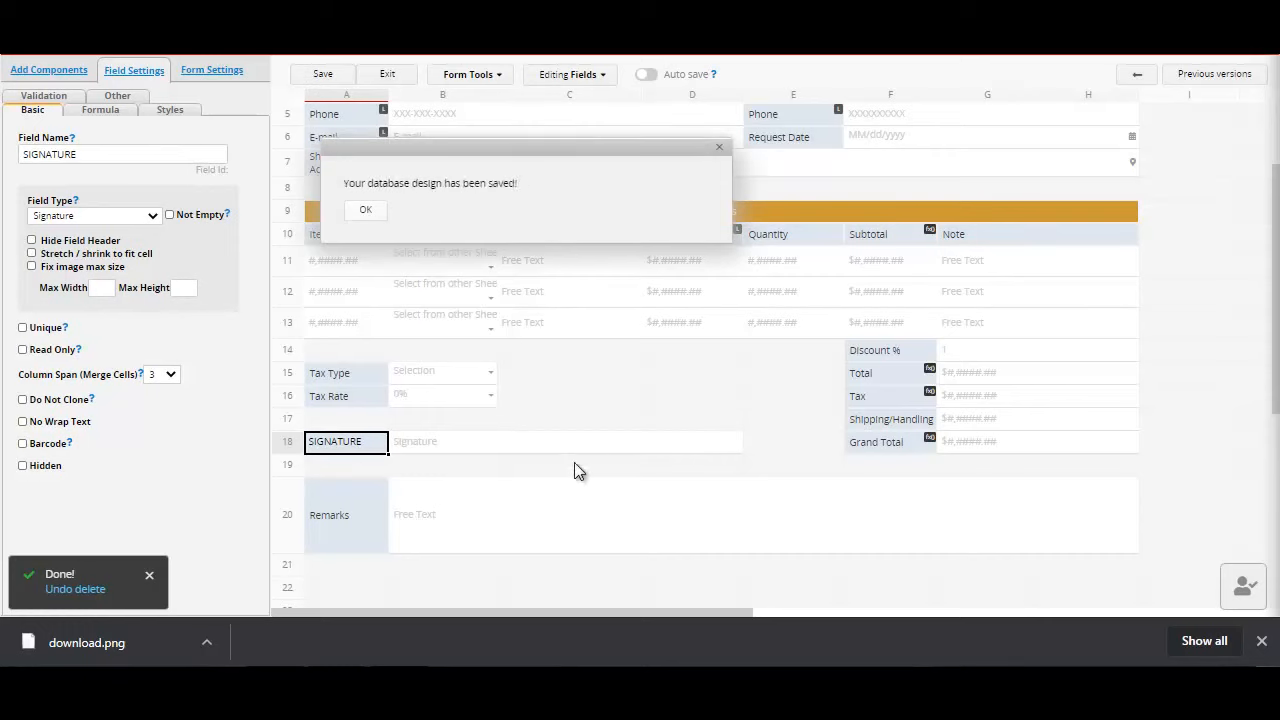
Step: Leave the form design and open the saved purchase order's SIGNATURE field for signing
left_click(395, 77)
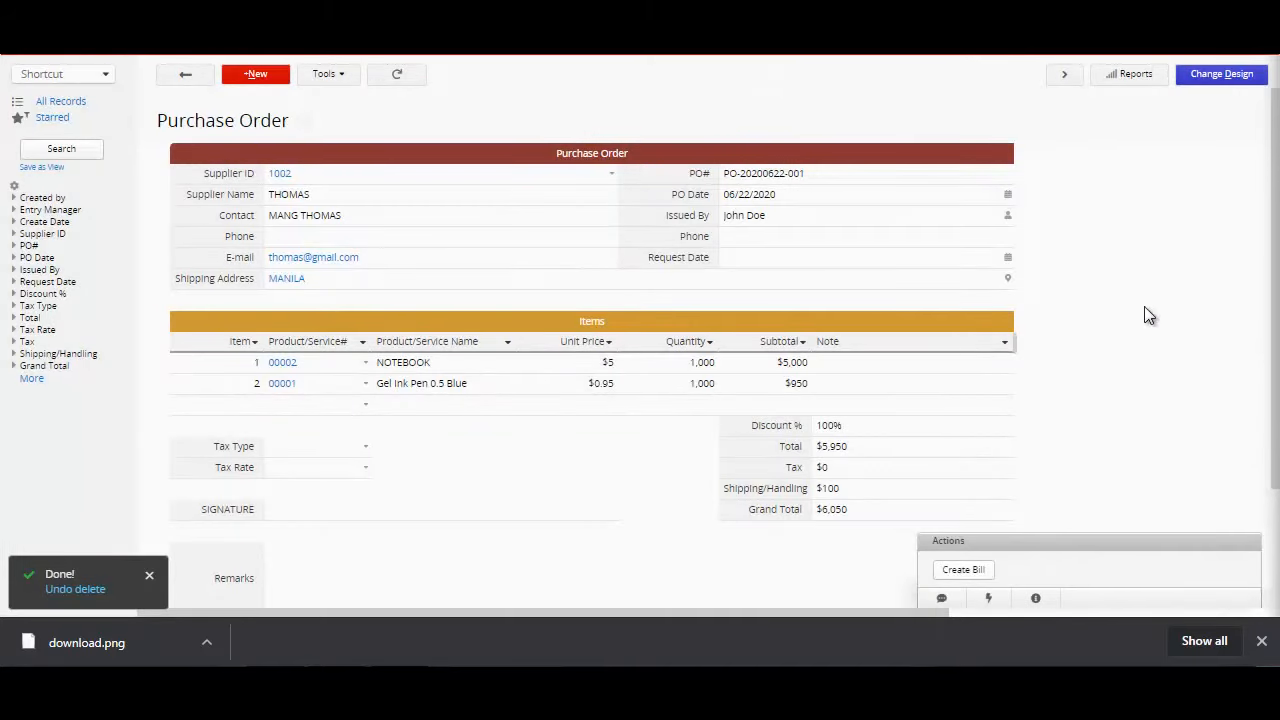
scroll(1260, 277, "down", 2)
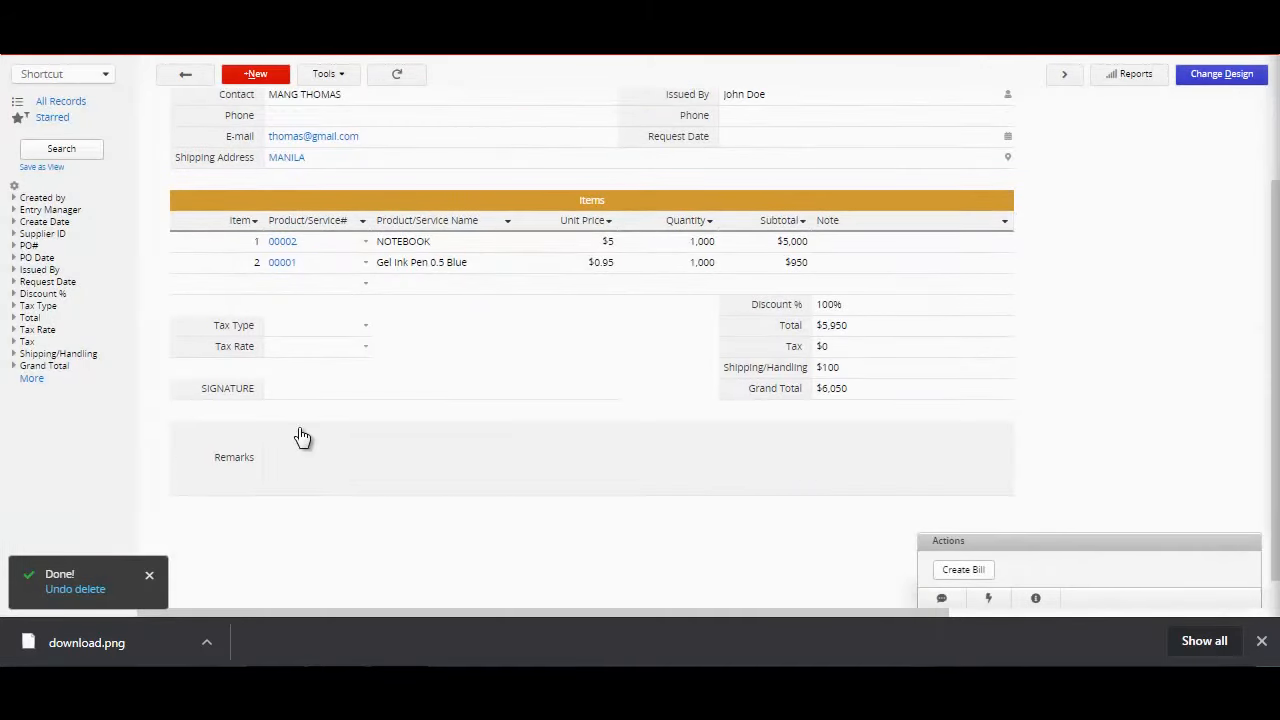
left_click(312, 394)
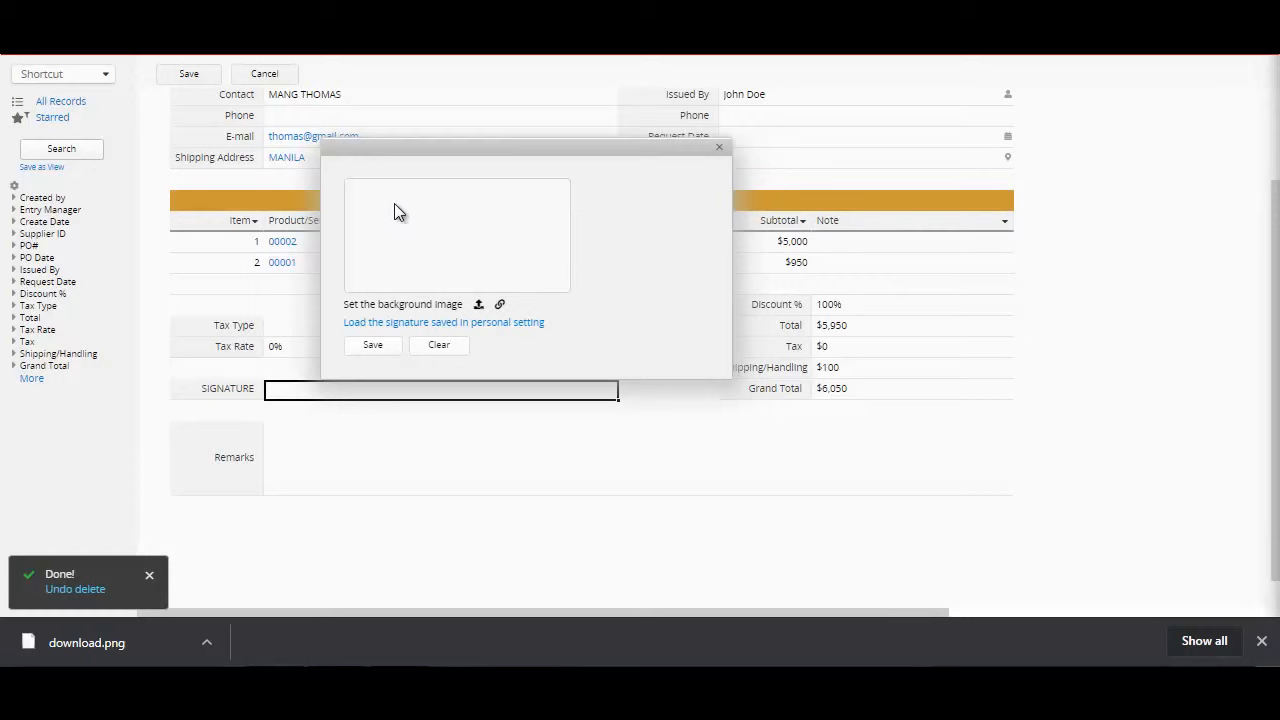
left_click_drag(363, 245, 443, 258)
mouse_move(513, 213)
left_mouse_down()
mouse_move(580, 223)
mouse_move(406, 189)
mouse_move(449, 229)
mouse_move(418, 232)
left_mouse_up()
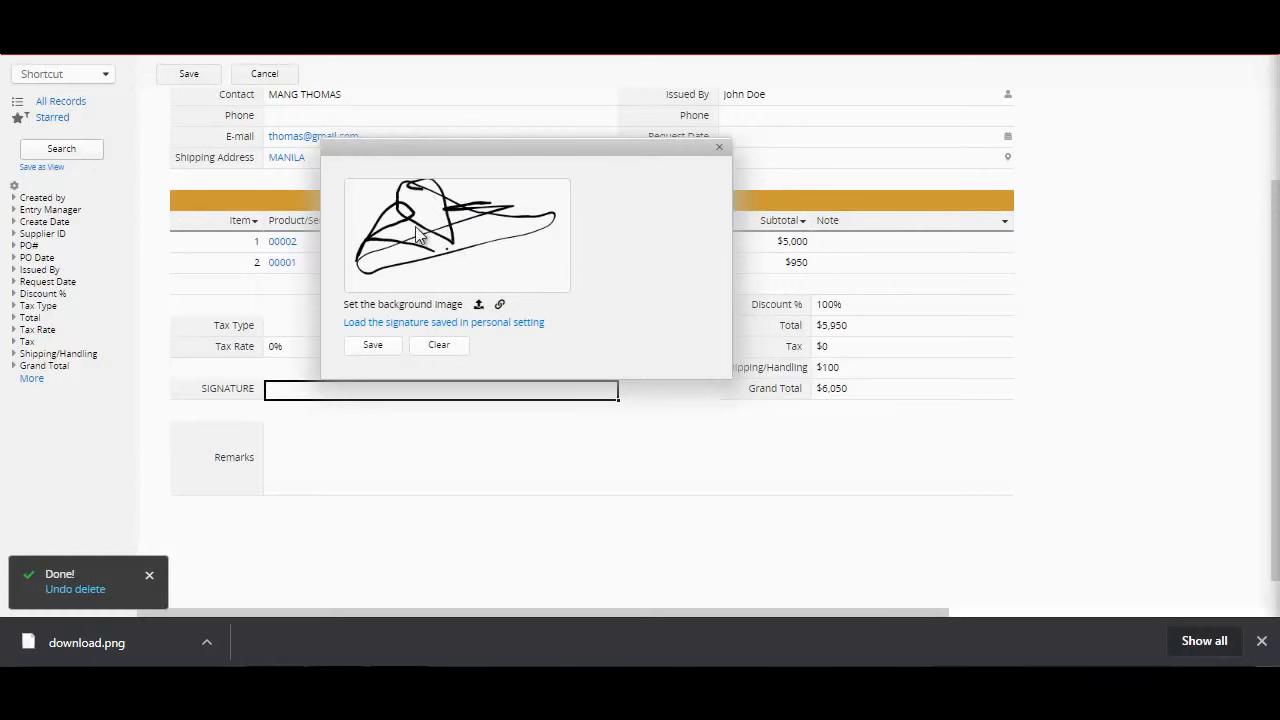
left_click(440, 362)
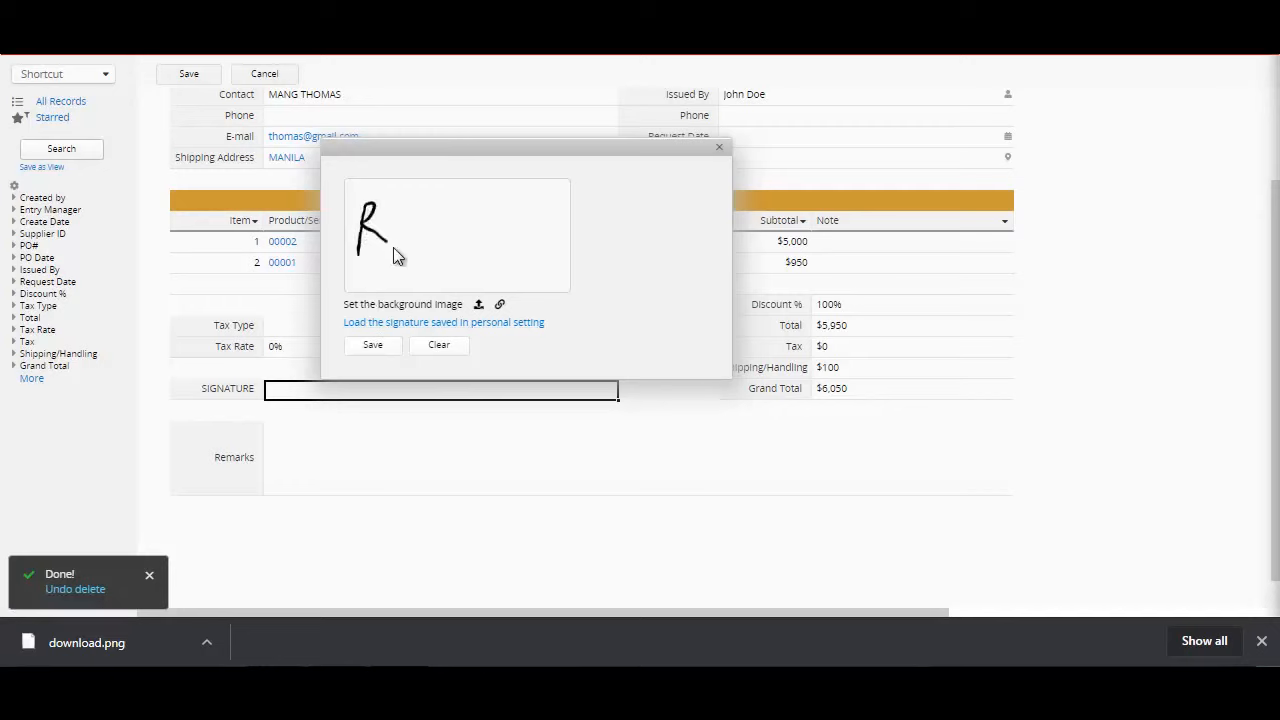
Step: Draw a handwritten signature underlined with a long stroke, store it in the SIGNATURE field, and save the purchase order
mouse_move(446, 203)
left_mouse_down()
mouse_move(417, 217)
mouse_move(556, 220)
mouse_move(621, 204)
left_mouse_up()
left_click(371, 347)
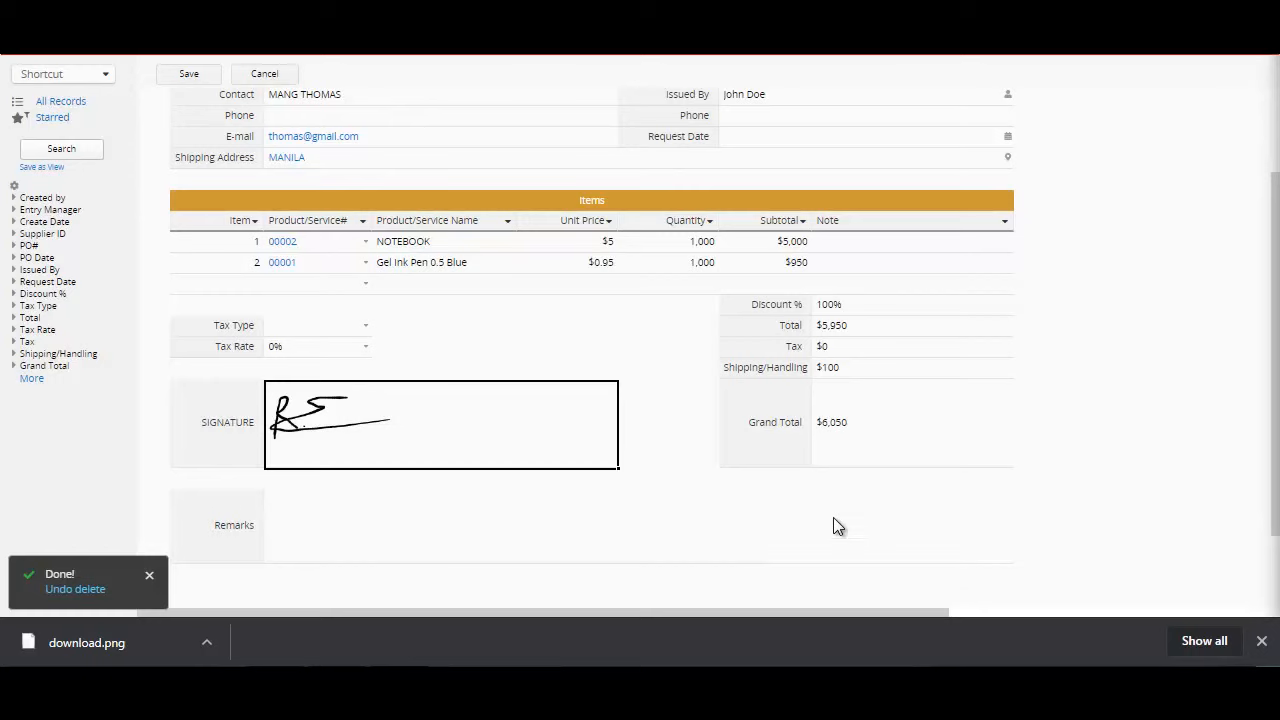
left_click_drag(1271, 478, 1250, 408)
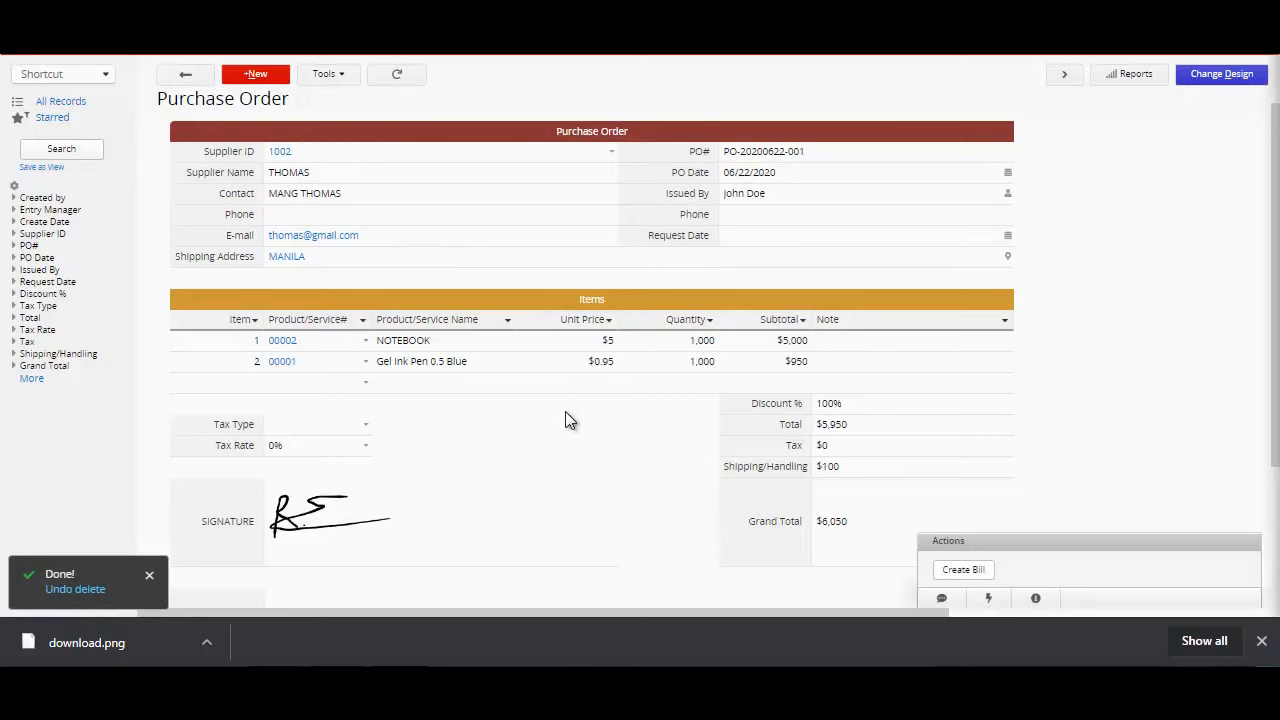
Step: Reopen the signed purchase order dated 06/22/2020 from the Purchase Order list and create a bill from it
left_click(186, 77)
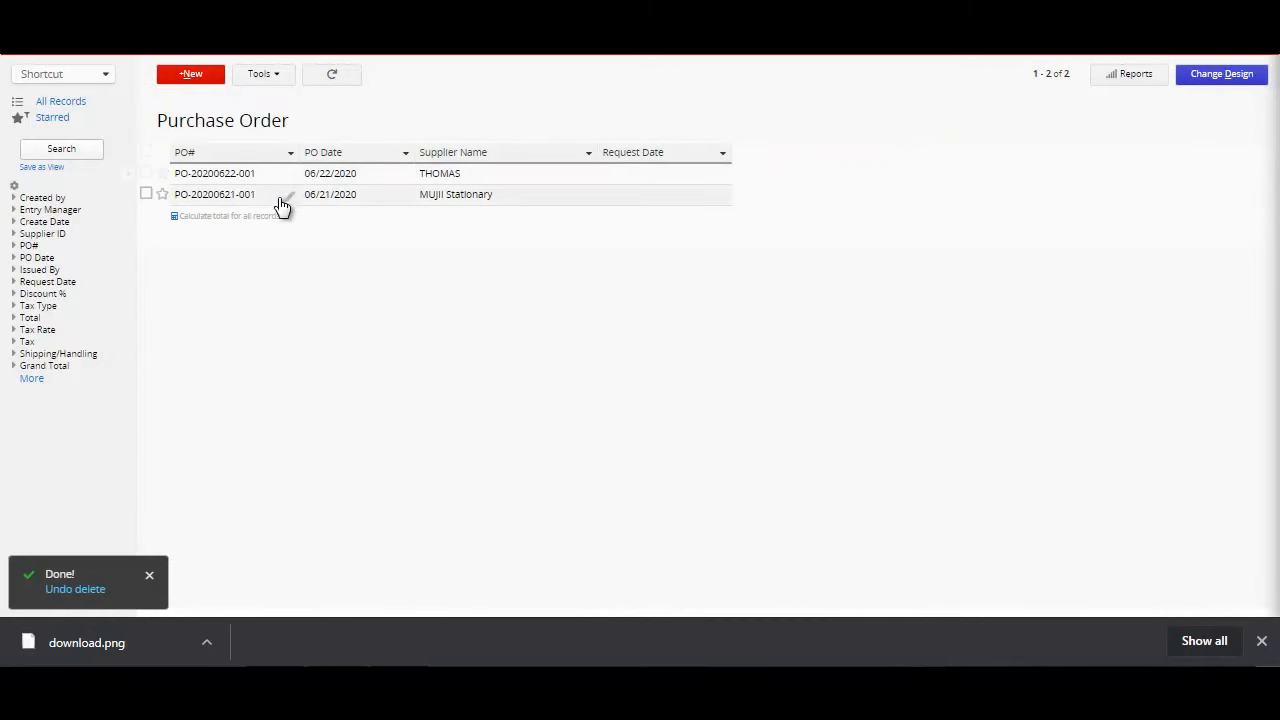
left_click(268, 183)
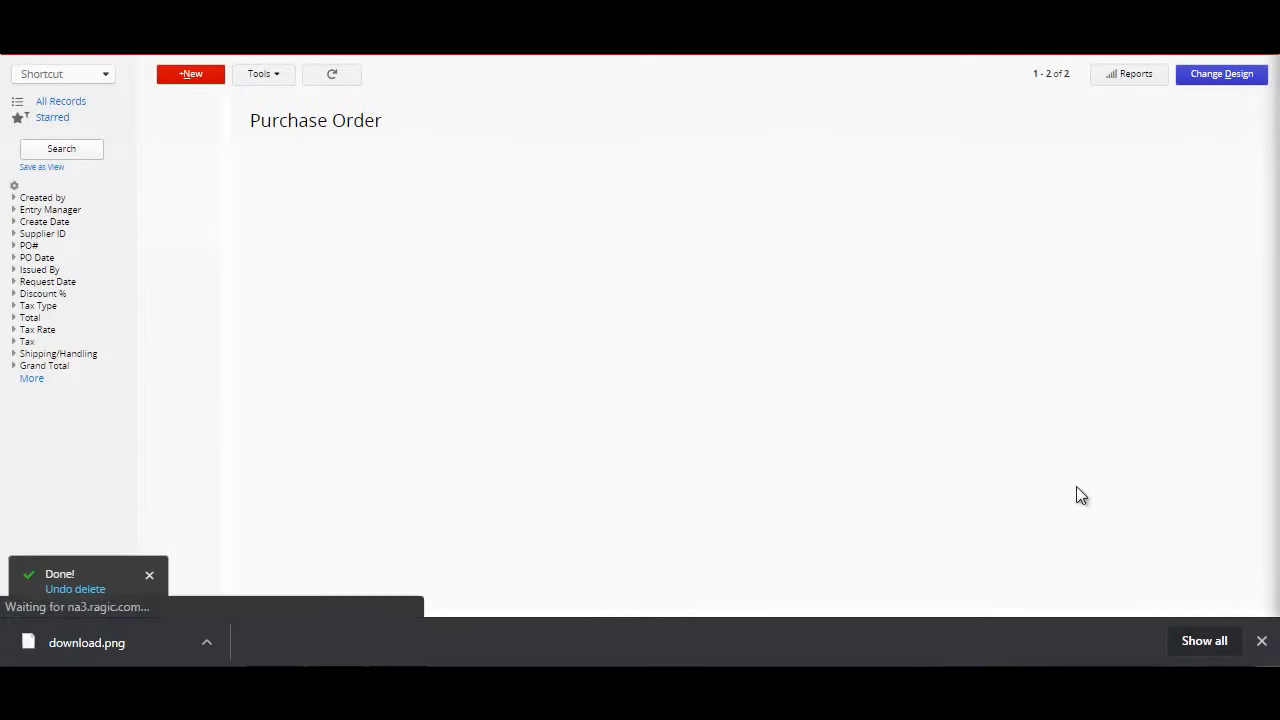
left_click_drag(1276, 361, 1268, 374)
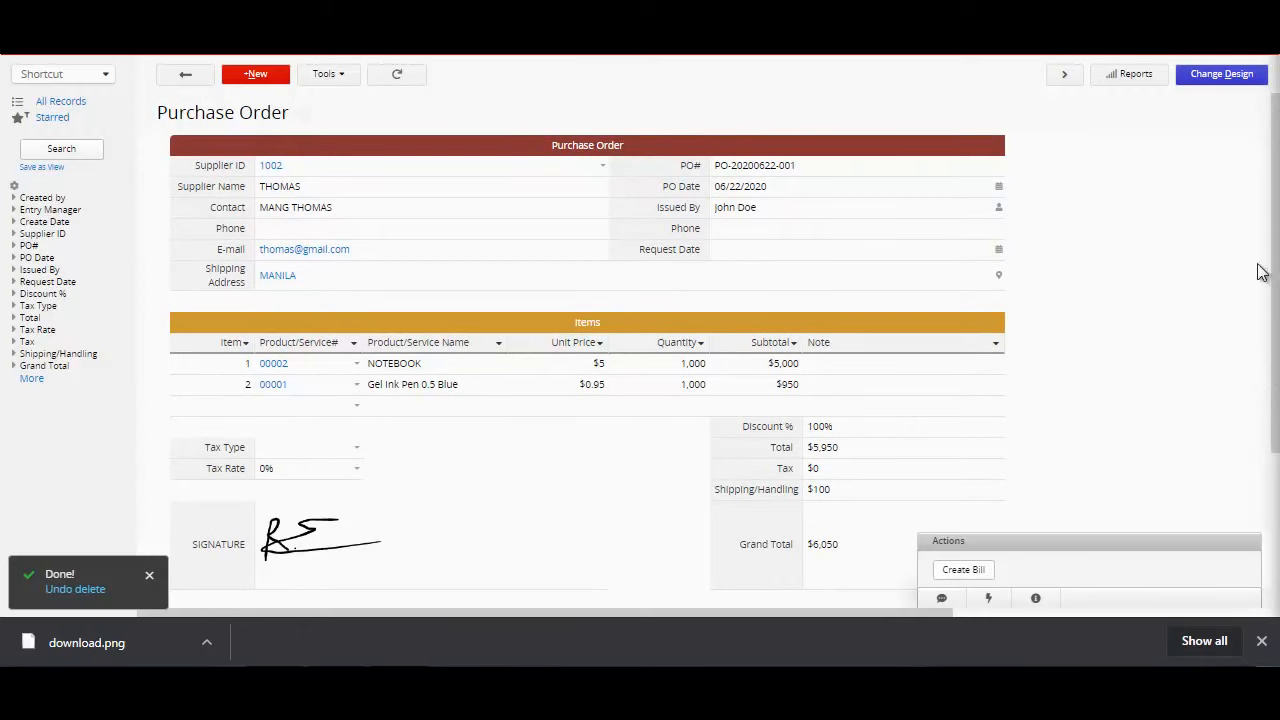
left_click_drag(1276, 258, 1272, 209)
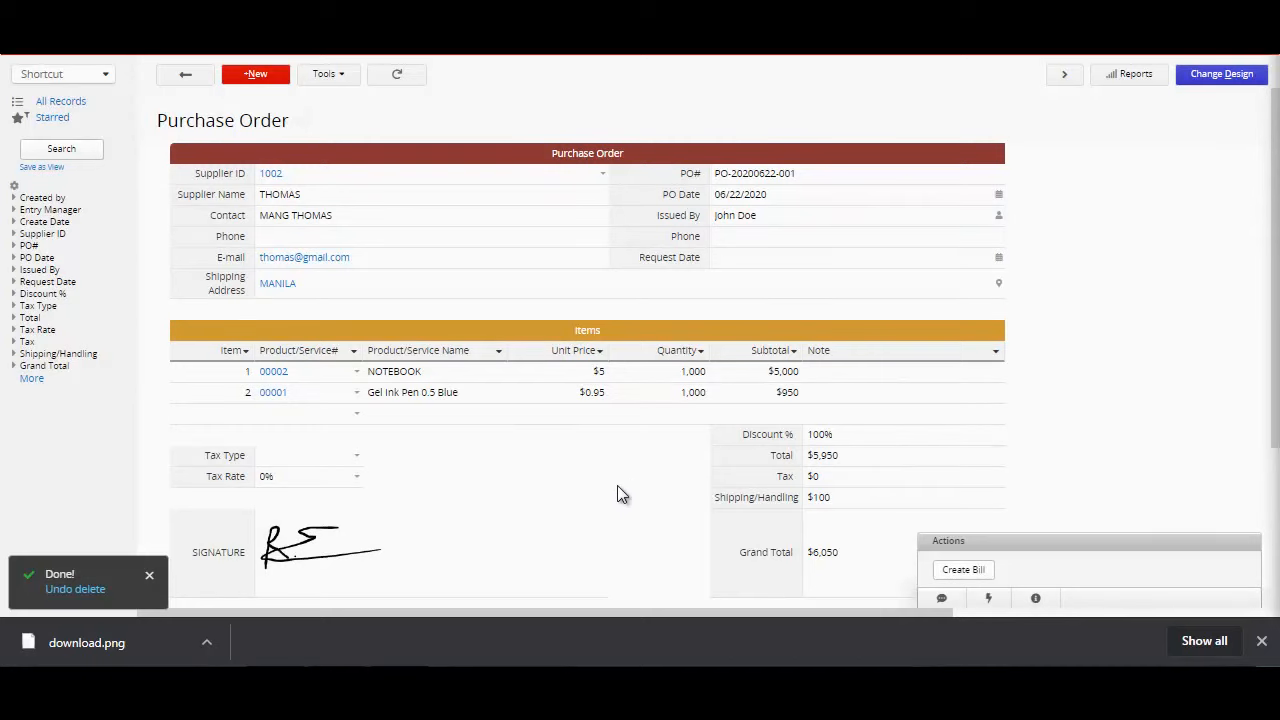
mouse_move(243, 48)
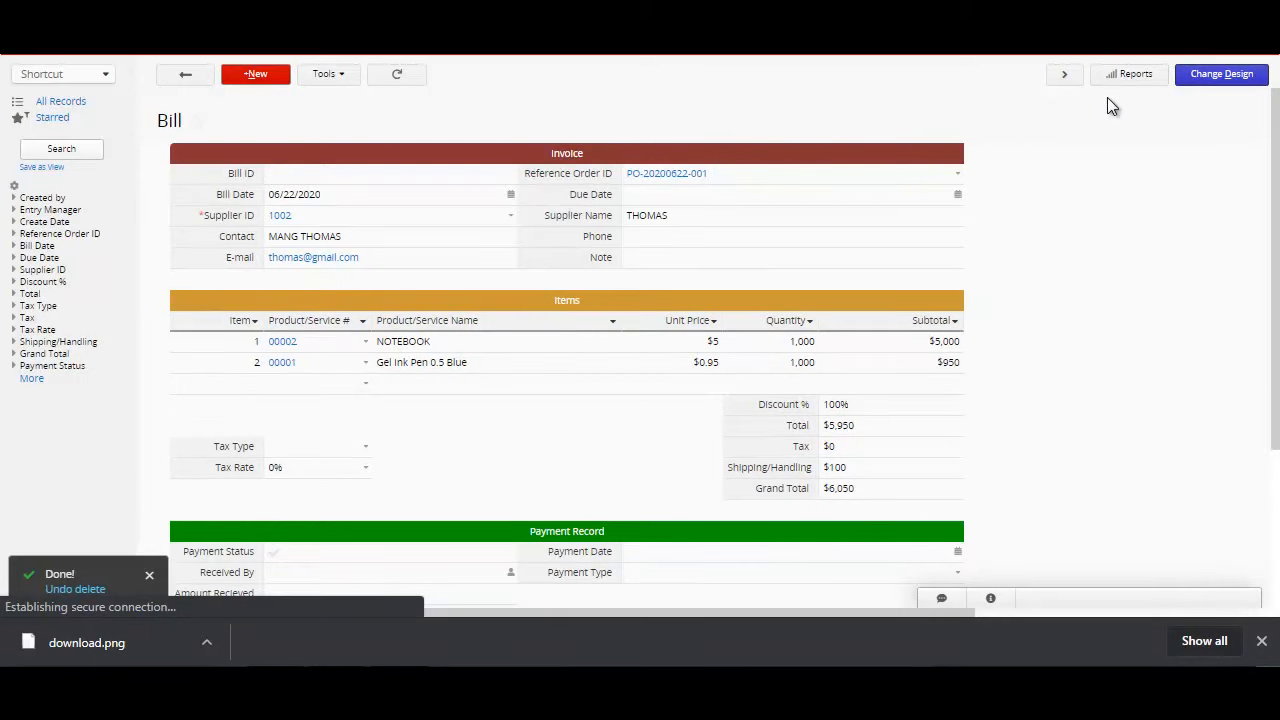
Step: Examine the purchase order, supplier and both product records linked from the new bill
left_click(667, 175)
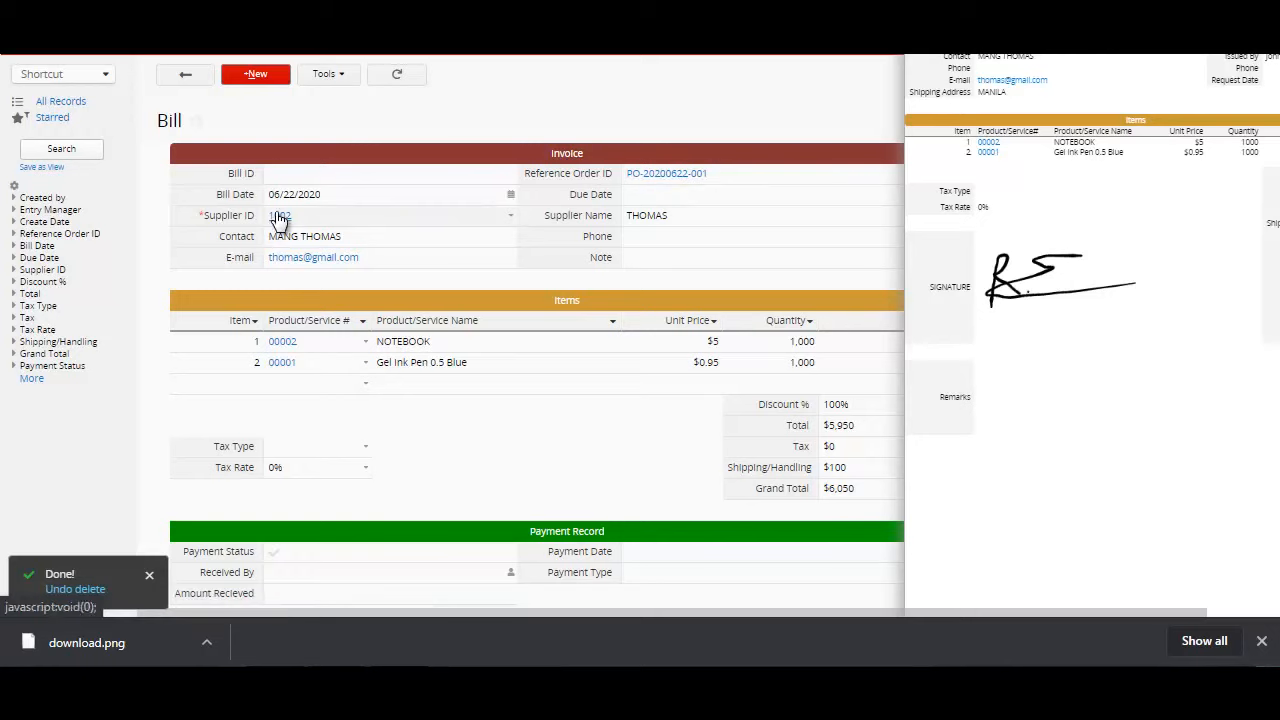
left_click(144, 237)
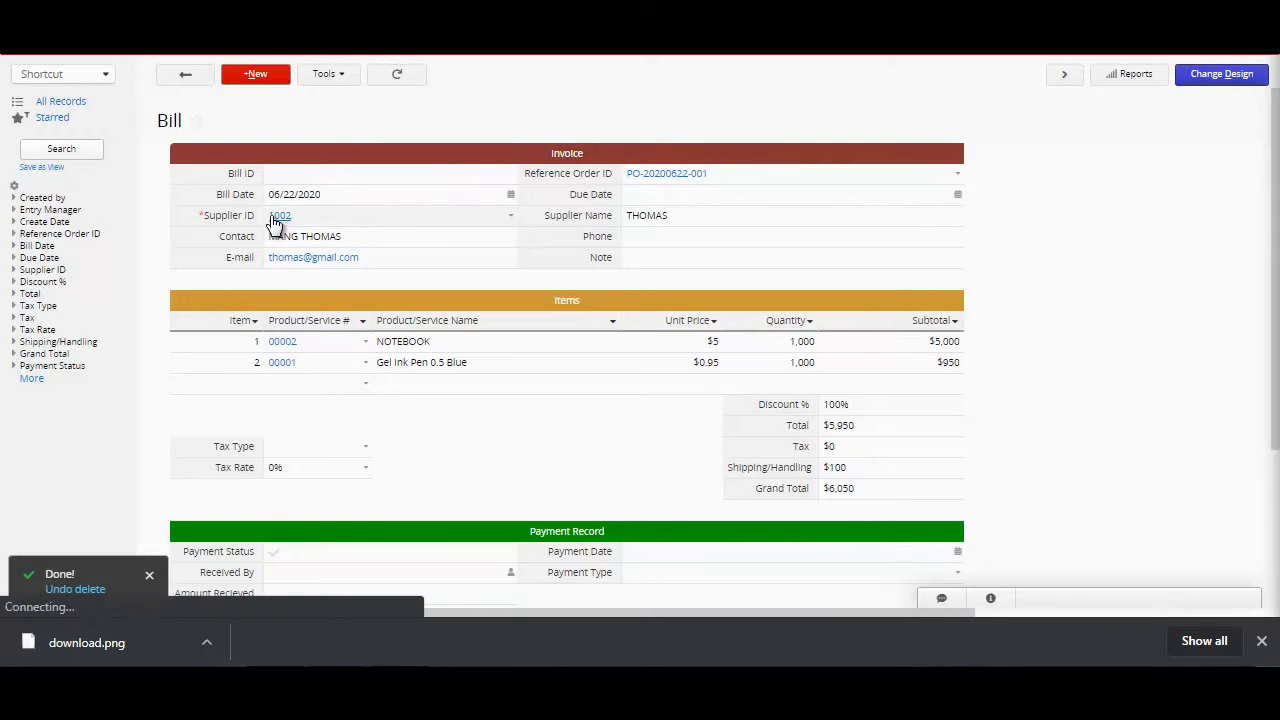
left_click(275, 222)
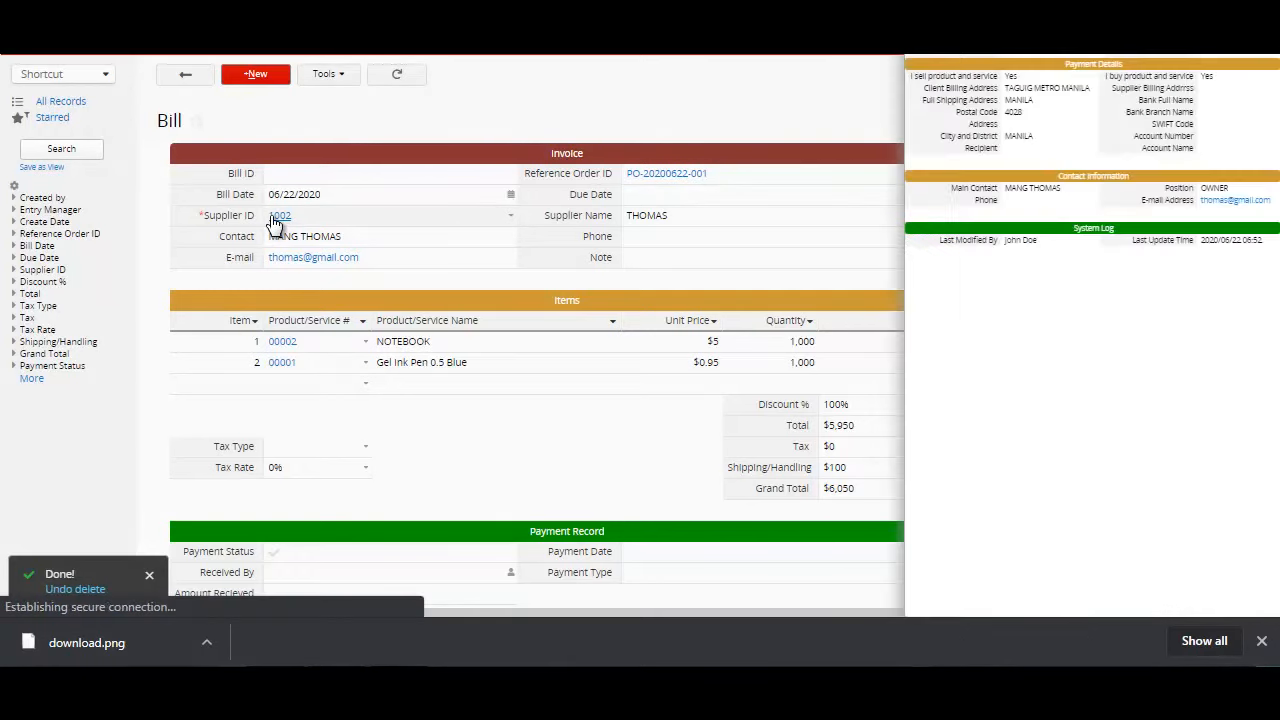
left_click(145, 404)
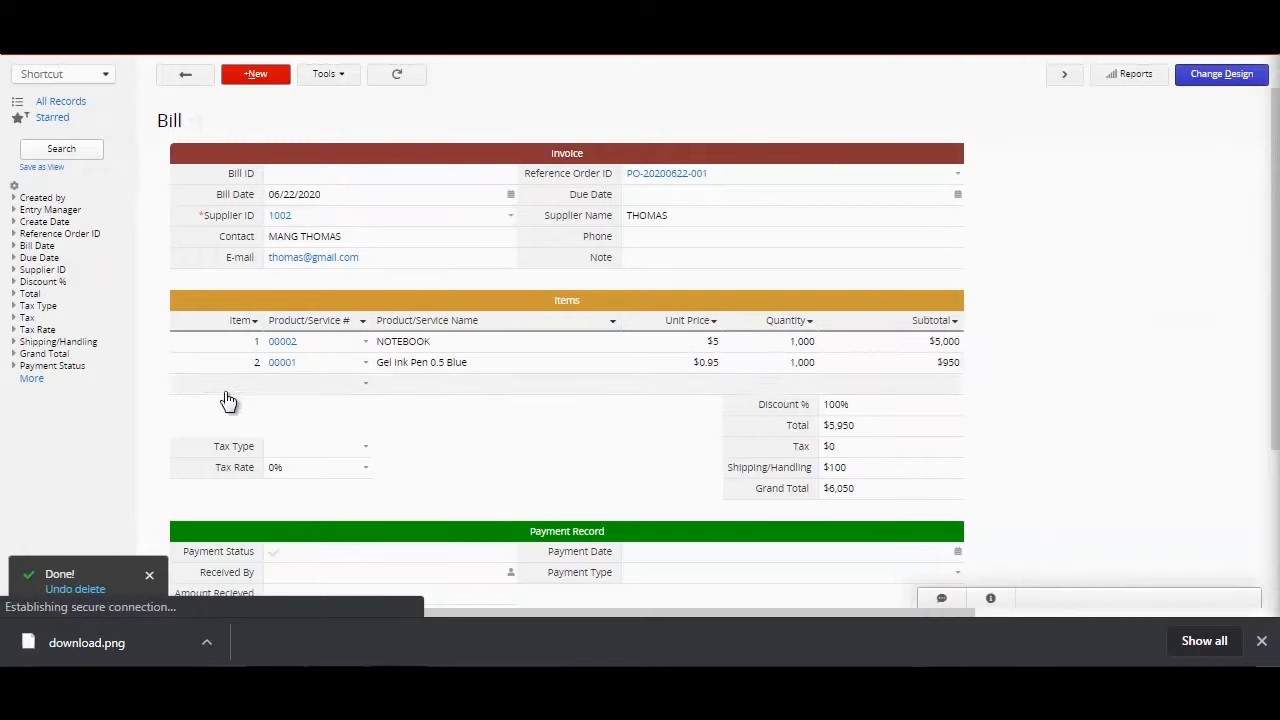
left_click(284, 343)
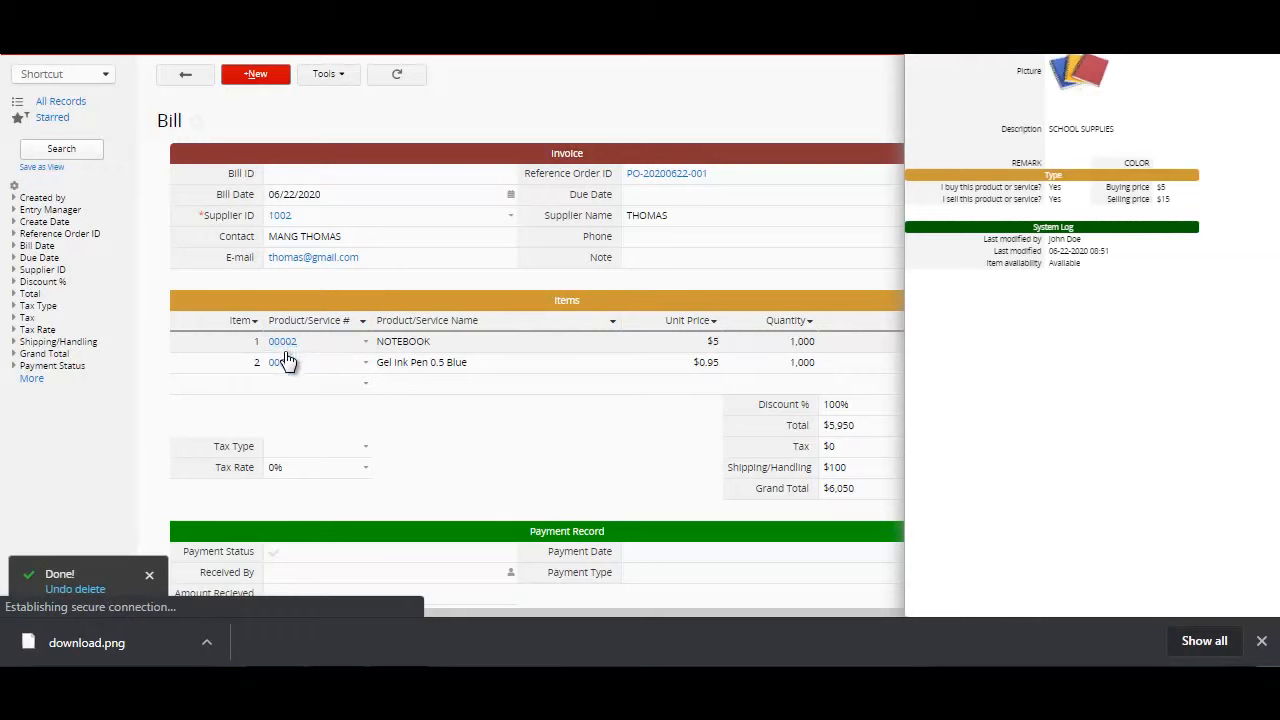
left_click(286, 367)
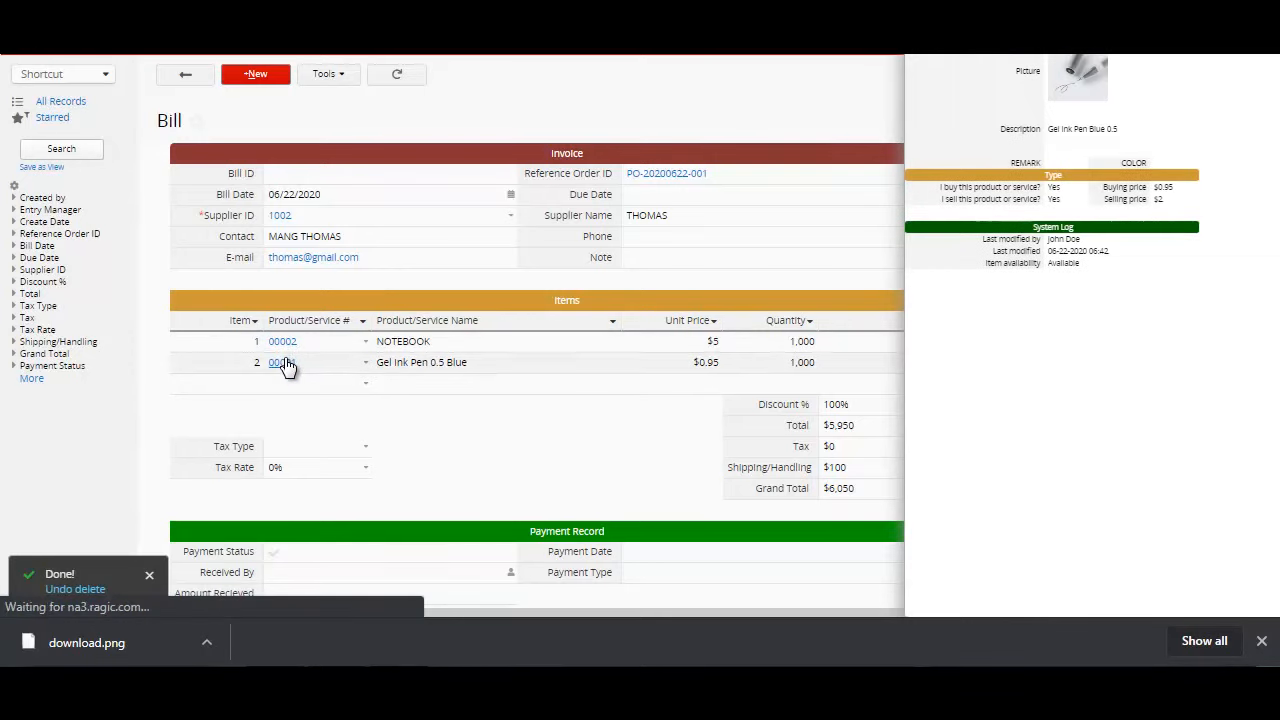
left_click(576, 471)
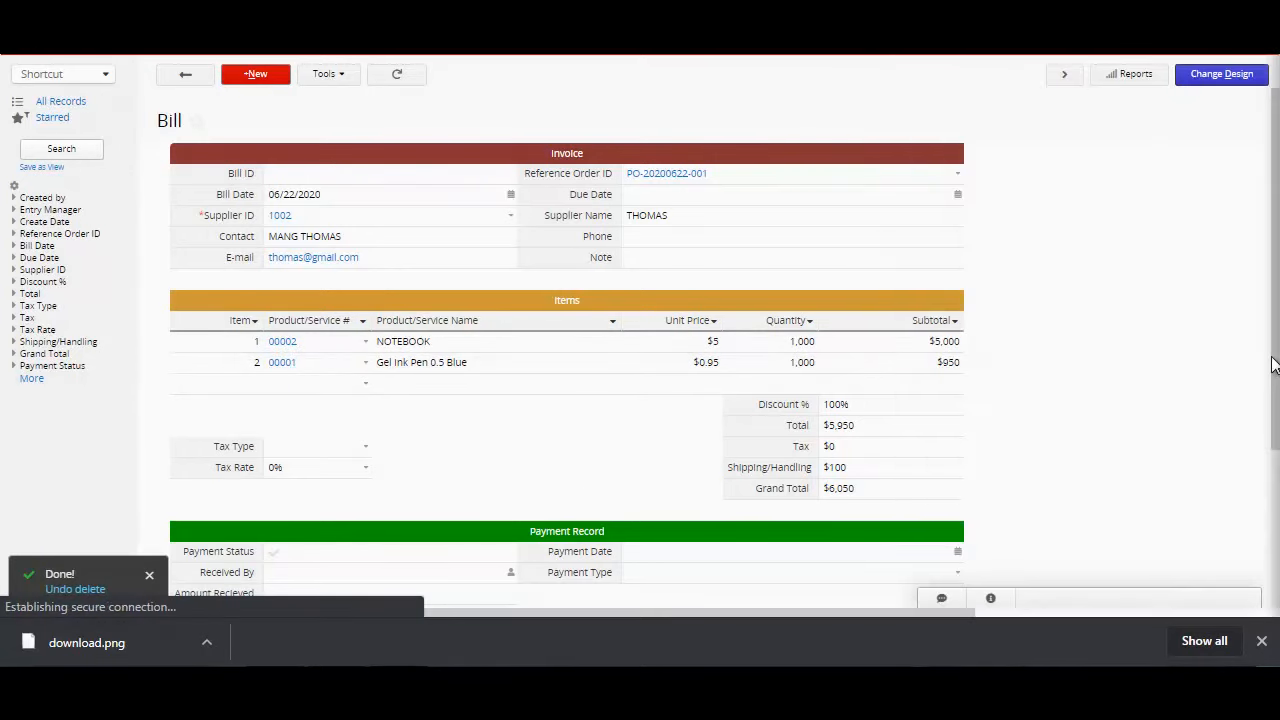
Step: In the bill's Payment Record, choose the listed user as Received By and set Payment Date to 06/22/2020
scroll(1266, 466, "down", 2)
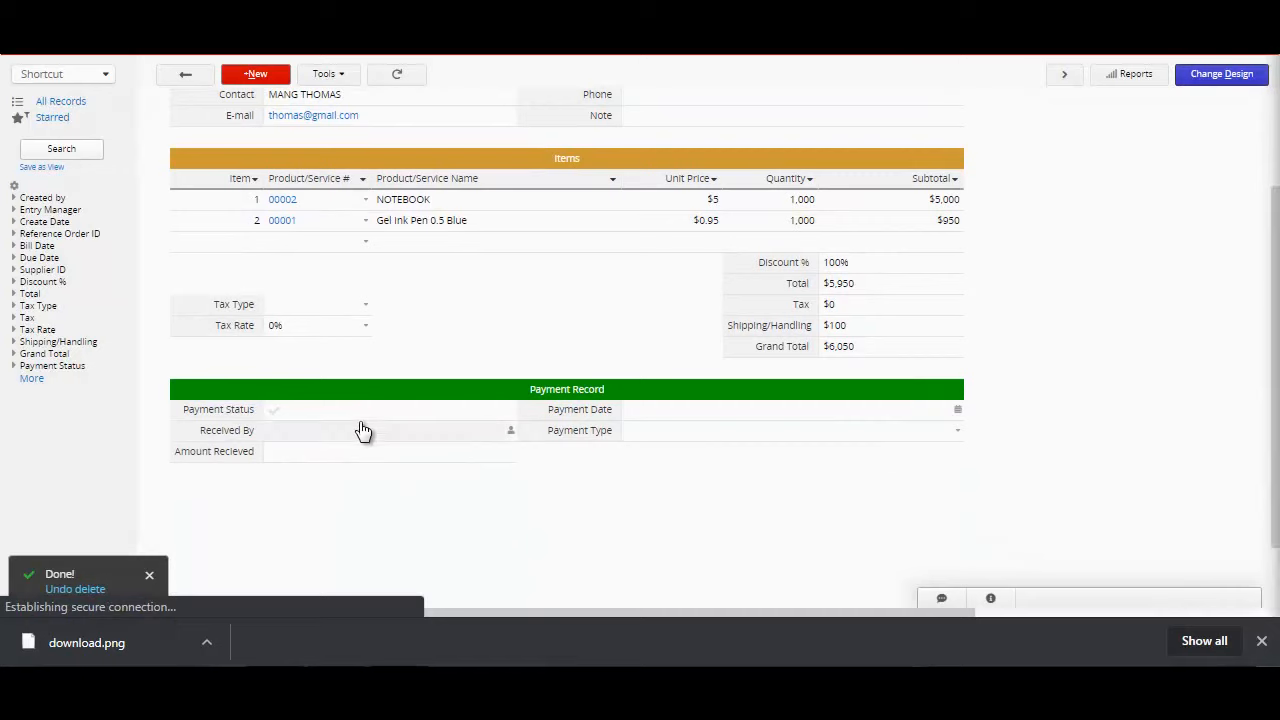
left_click(508, 436)
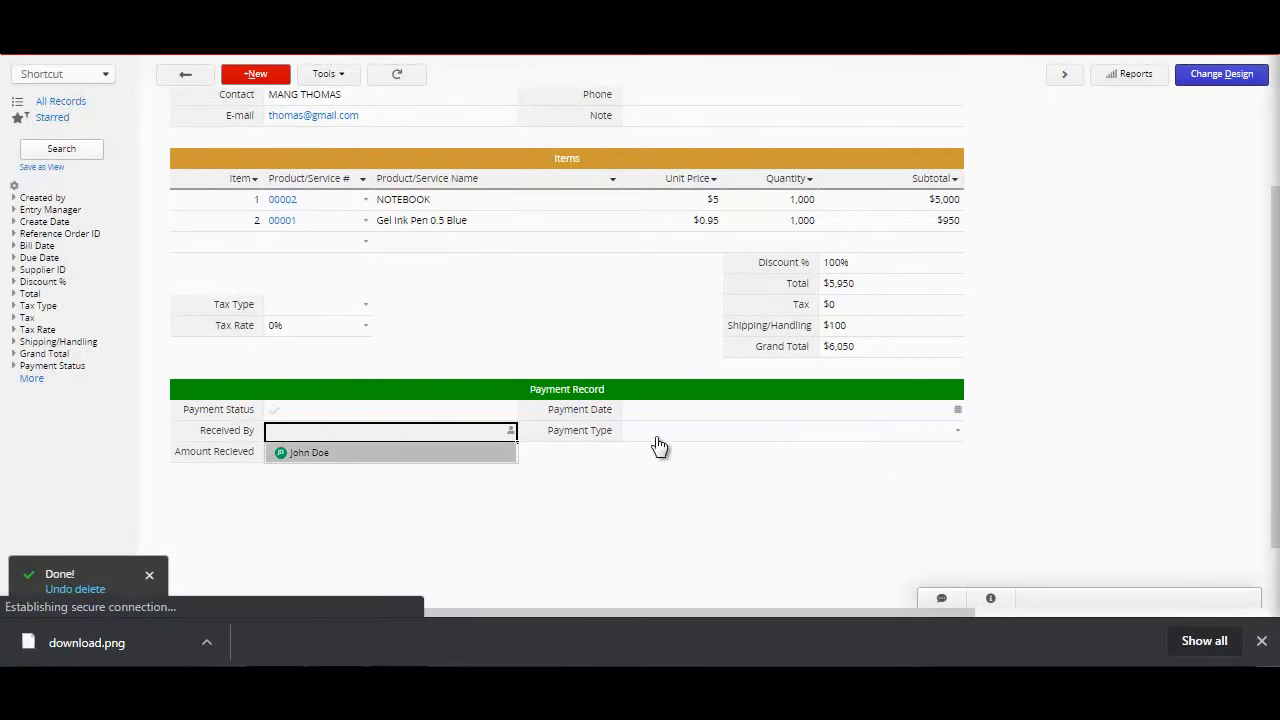
left_click(798, 410)
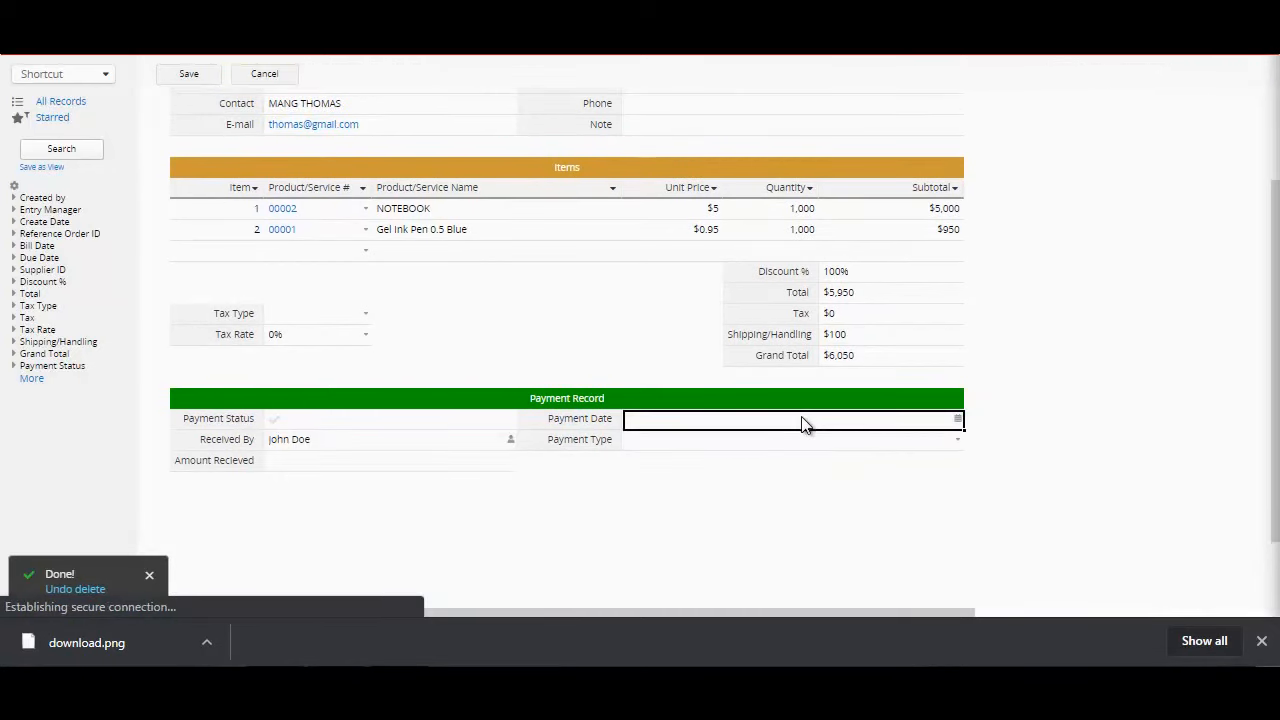
left_click(802, 420)
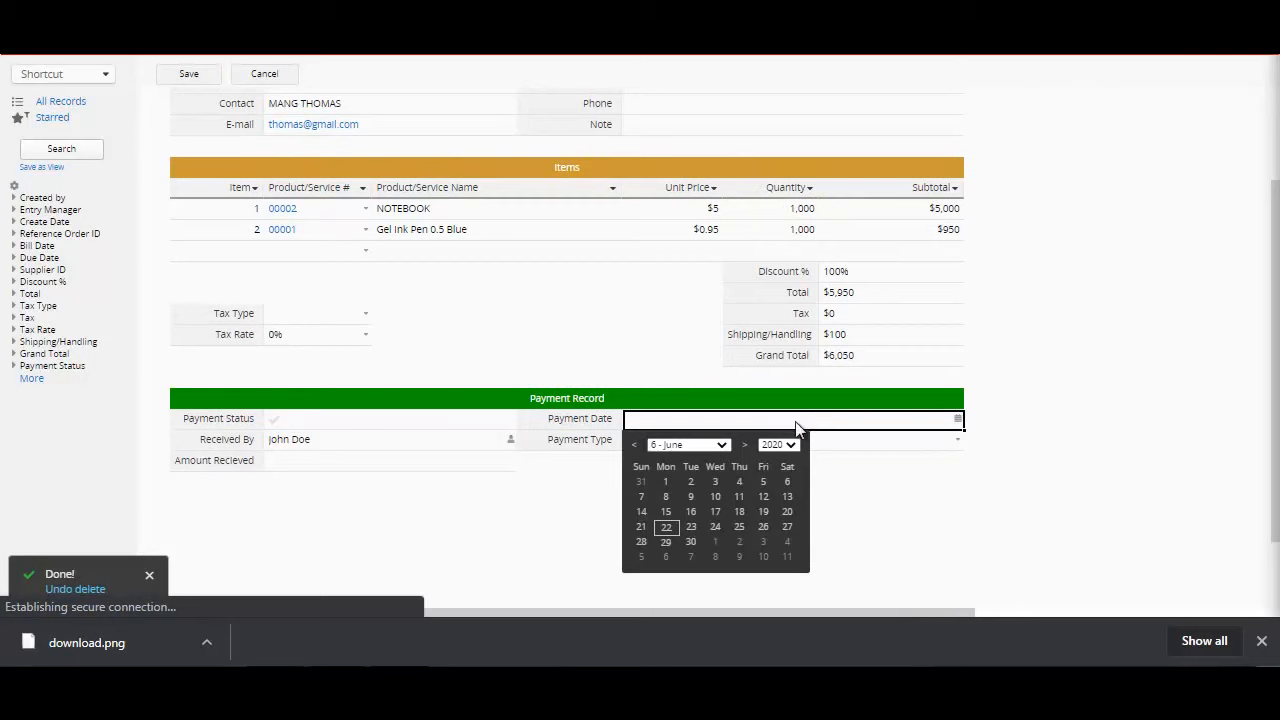
left_click(666, 526)
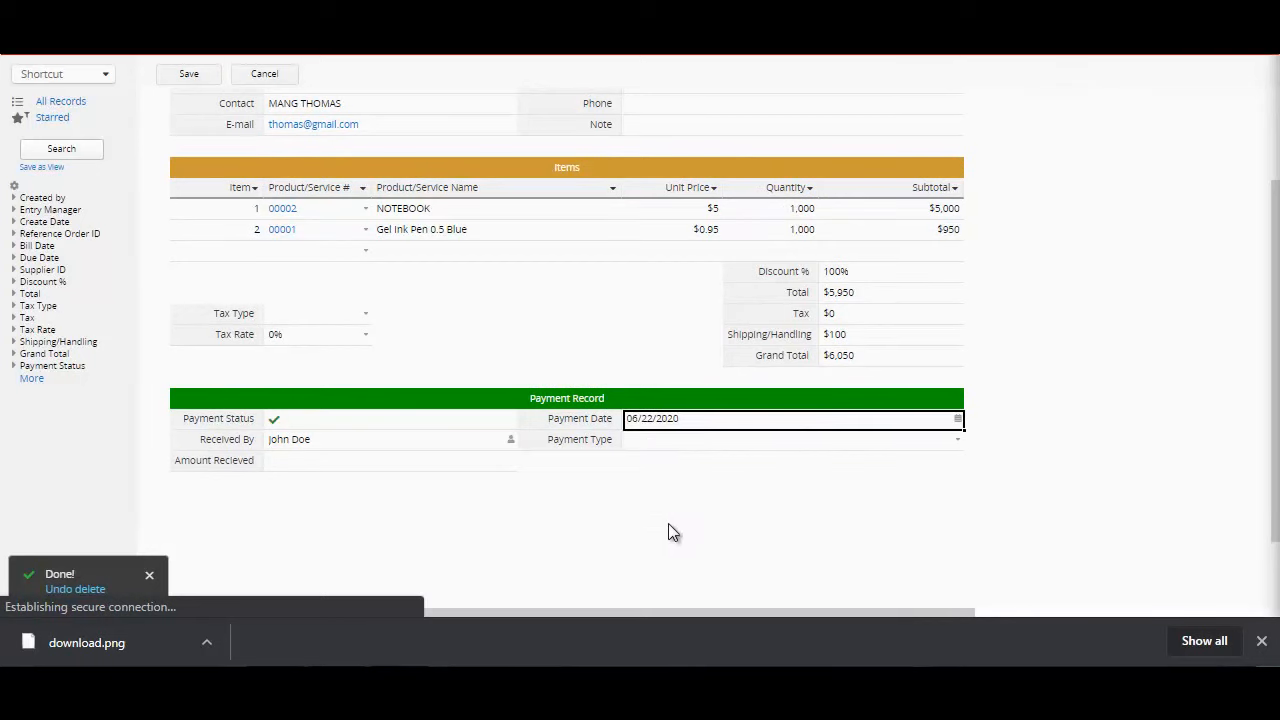
Step: Add a new payment type named OTHER OPTION and use it as the bill's Payment Type
left_click(645, 441)
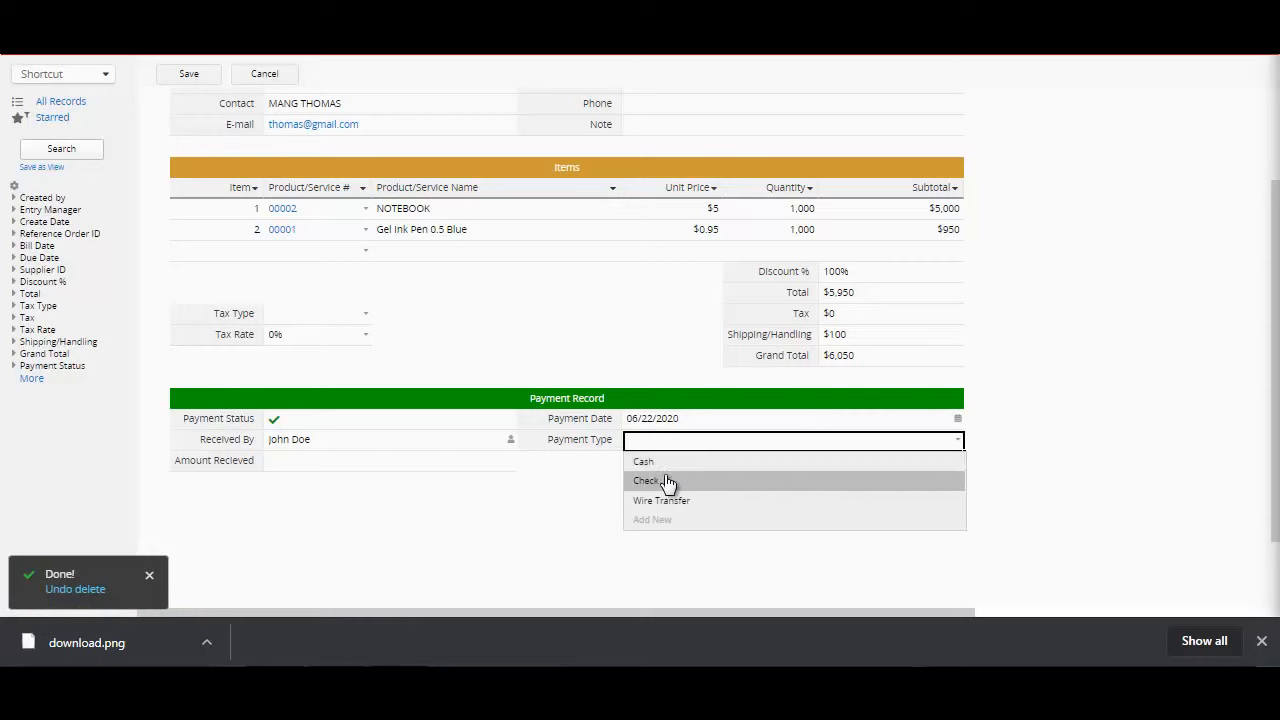
left_click(710, 502)
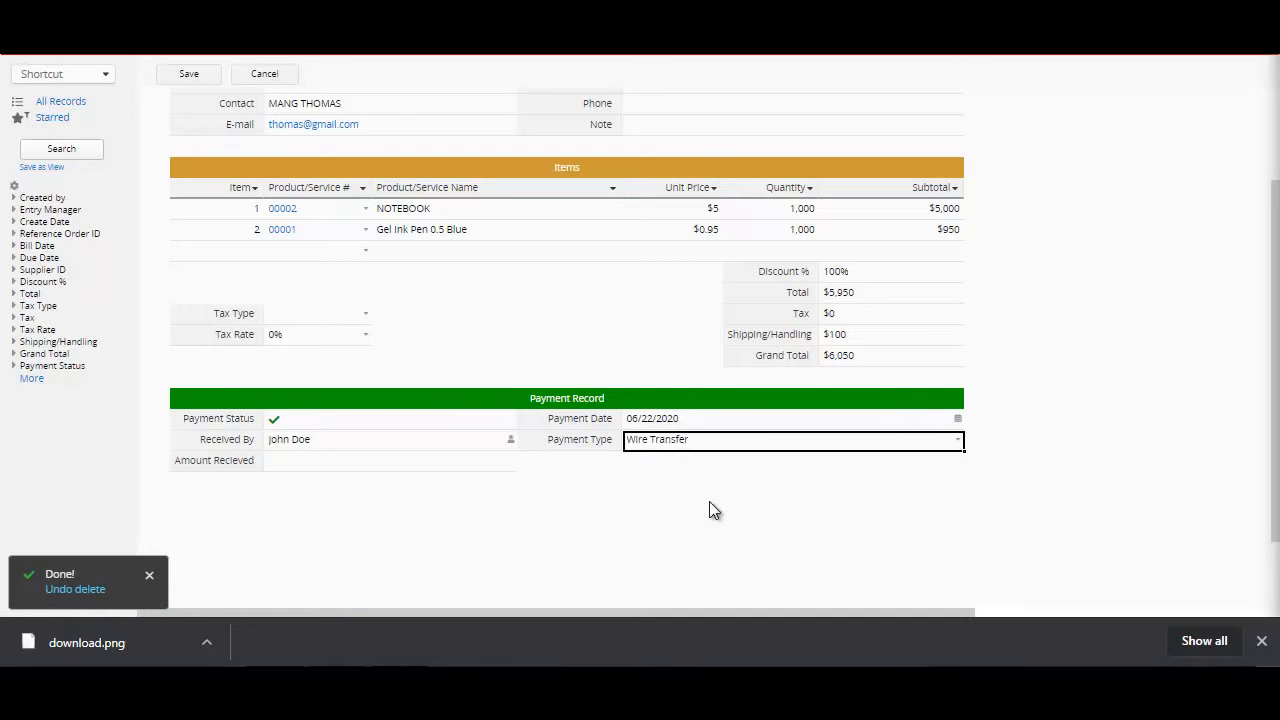
left_click(735, 449)
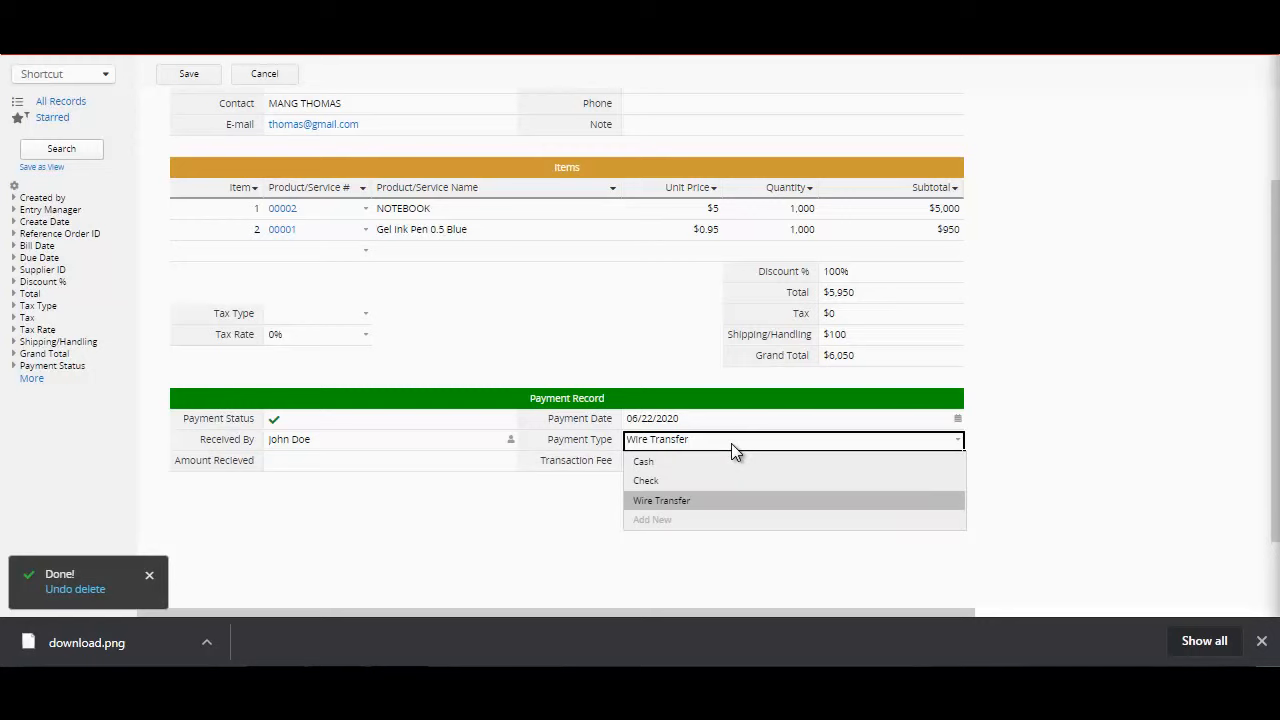
left_click(720, 520)
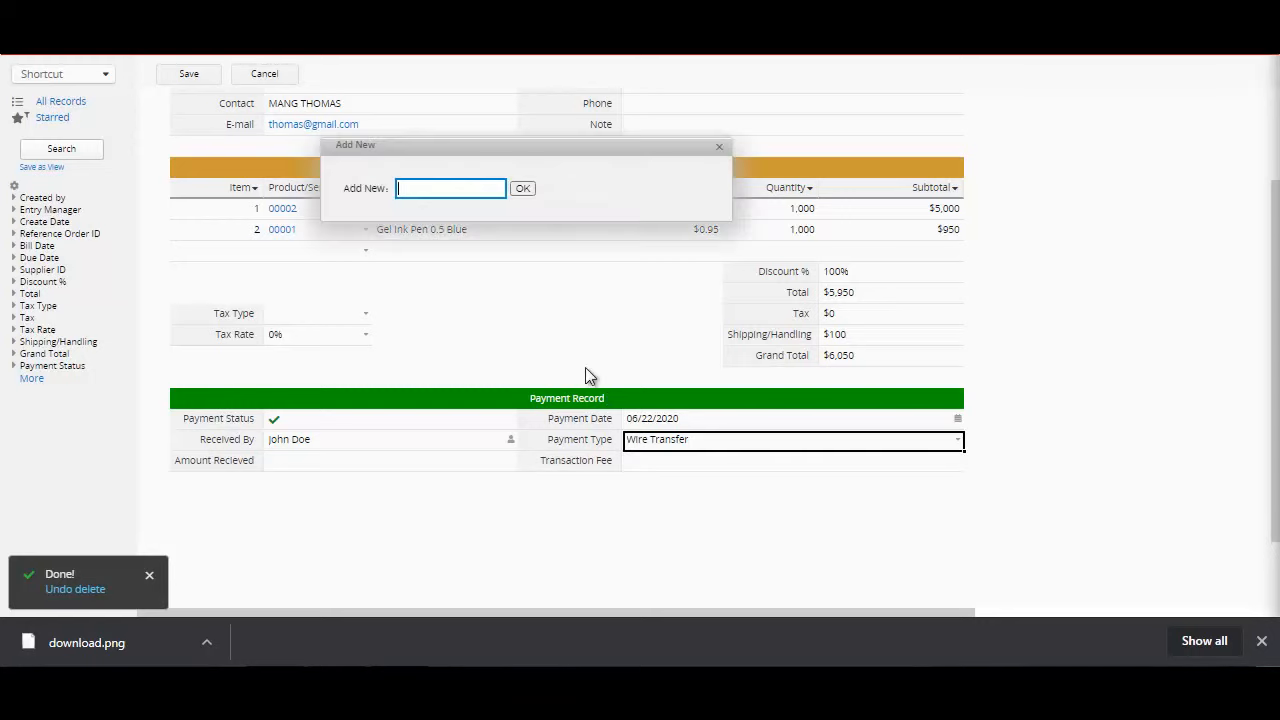
type("OTHER OPTION")
left_click(521, 187)
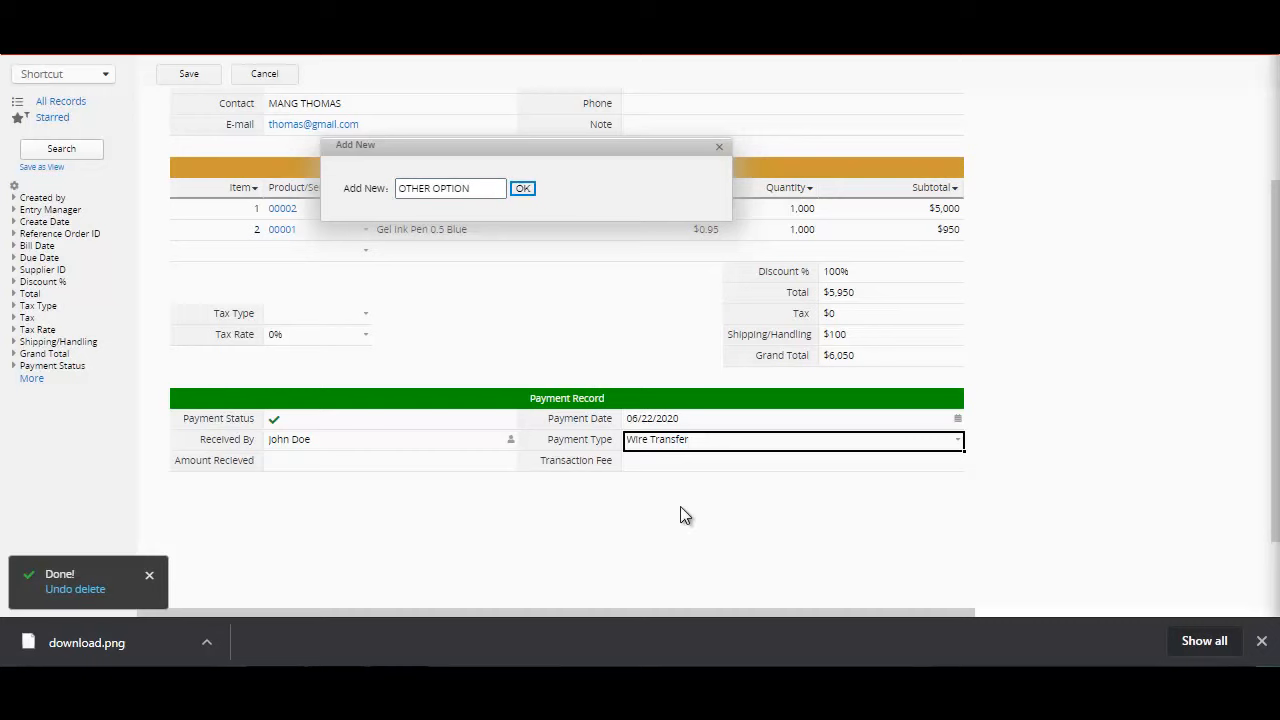
left_click(962, 443)
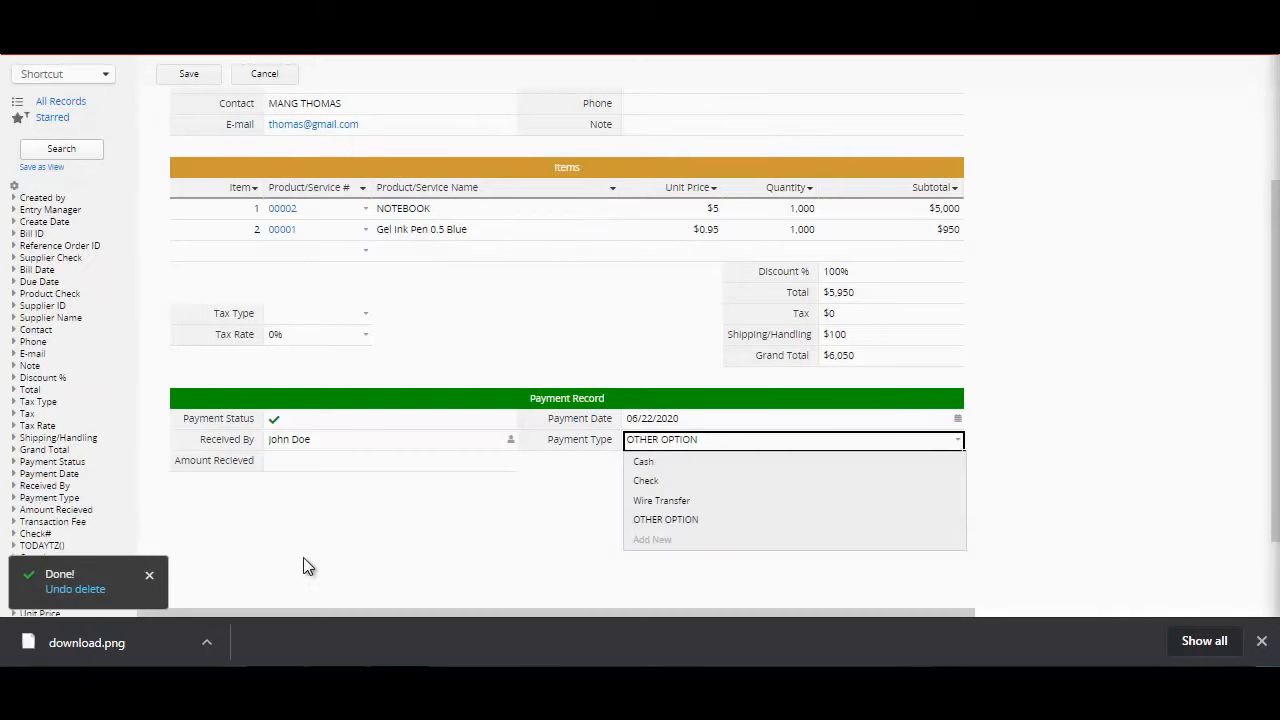
Step: Enter 5000 as the amount received in the bill's Payment Record
left_click(314, 461)
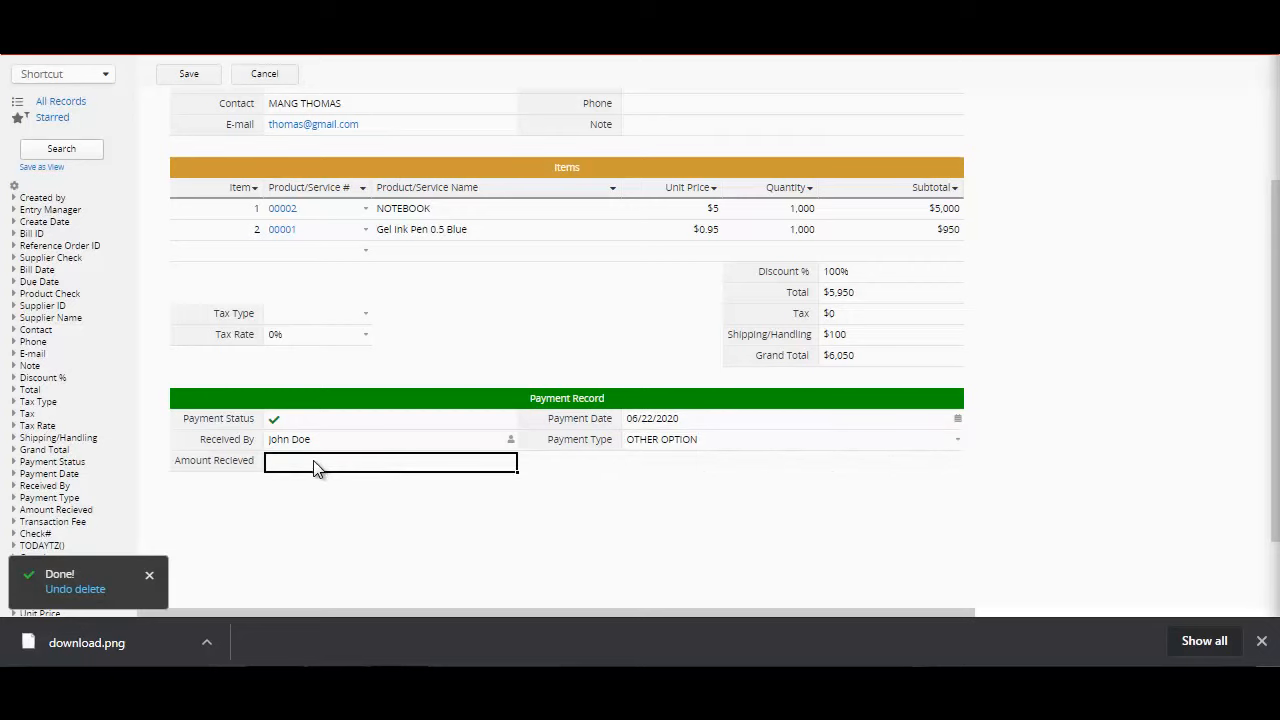
type("5000")
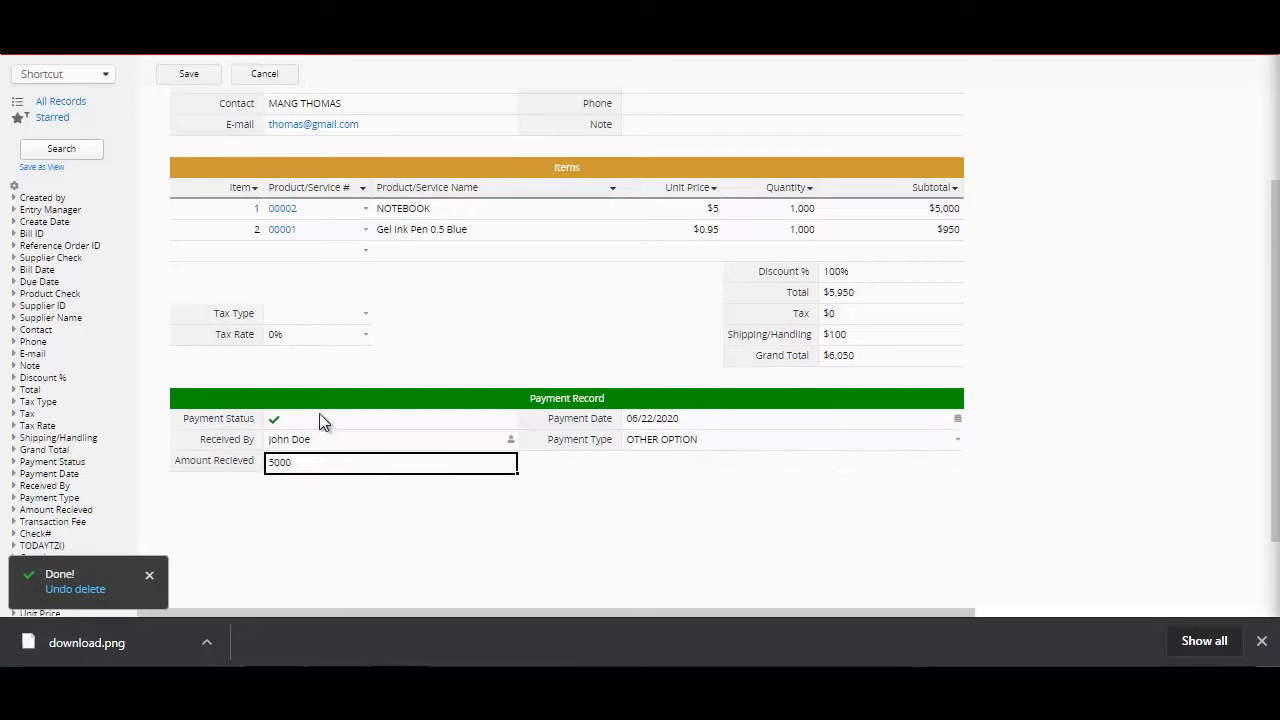
left_click(320, 418)
left_click(330, 460)
left_click(328, 422)
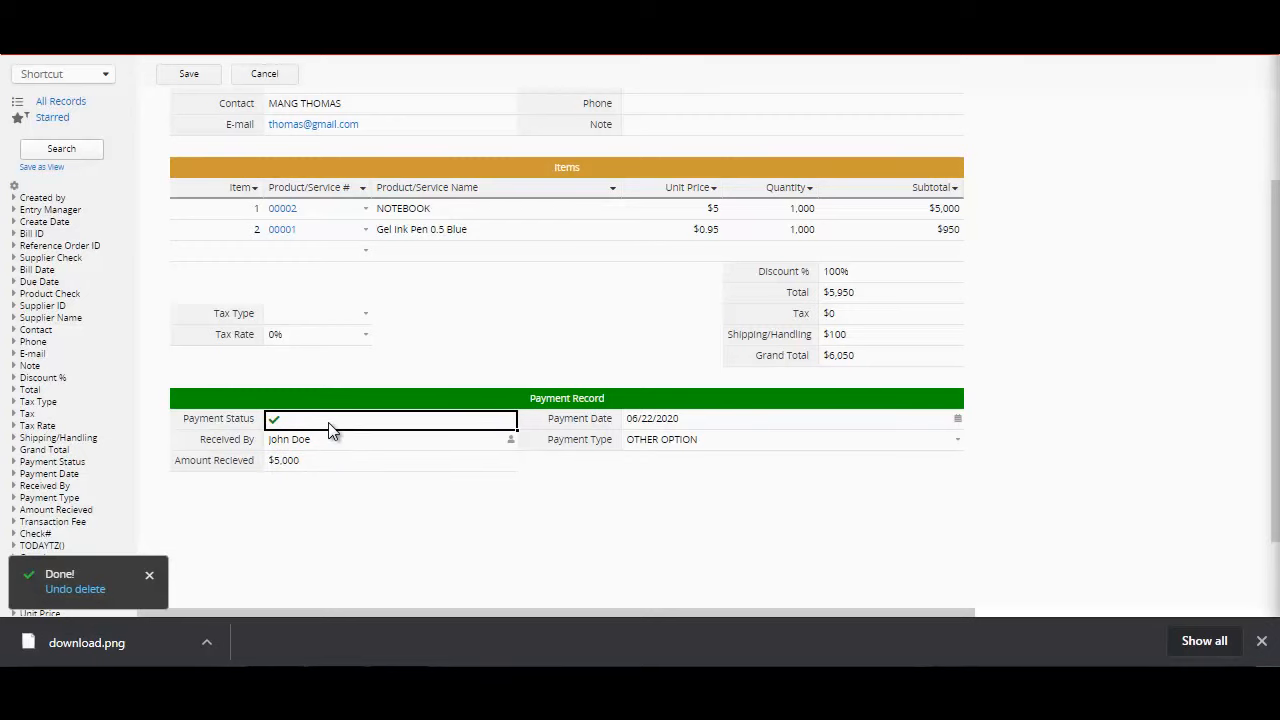
Step: Try to set the bill's Tax Rate to 12 and save the bill
left_click(337, 343)
type("12")
left_click(186, 84)
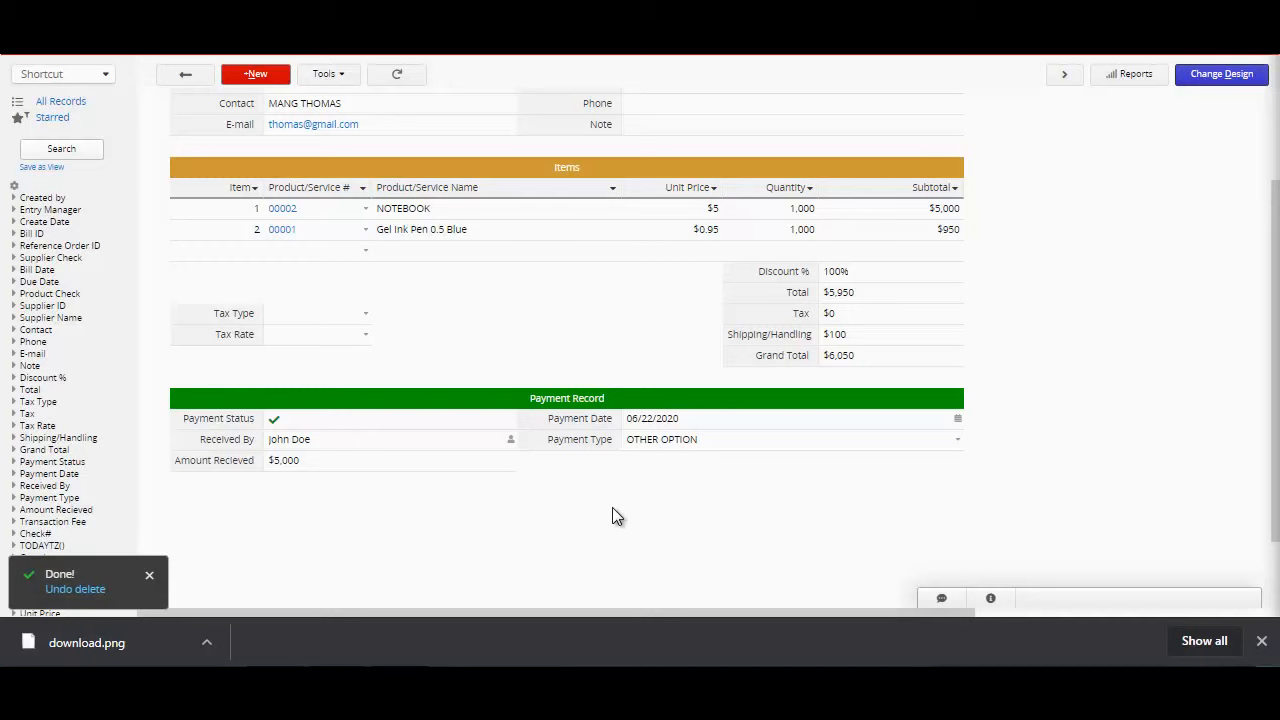
Step: Post a comment reading PLEASE ADVISE on the bill
left_click(941, 601)
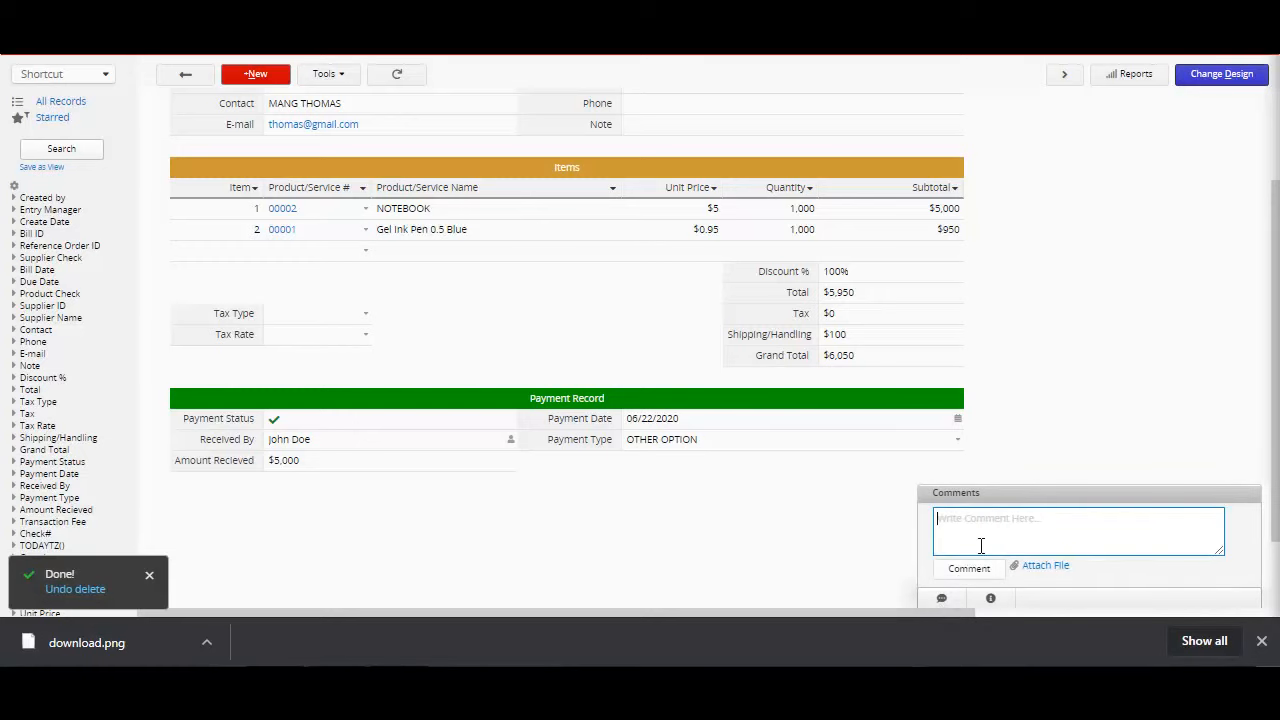
type("PLEASE ADVISE")
left_click(979, 573)
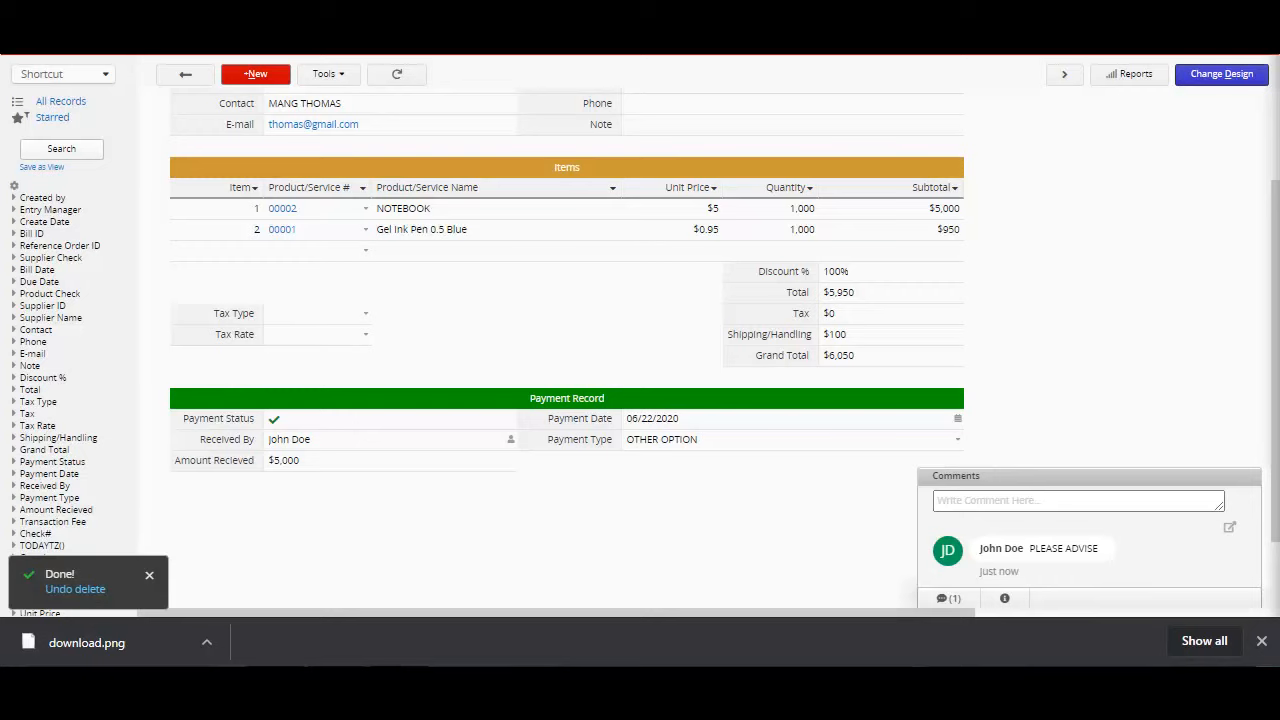
Step: Draft a second comment on the bill reading PLEASE SEE ATTACHED FILE and attach the Item Brands file to it
left_click(1010, 500)
left_click(1019, 462)
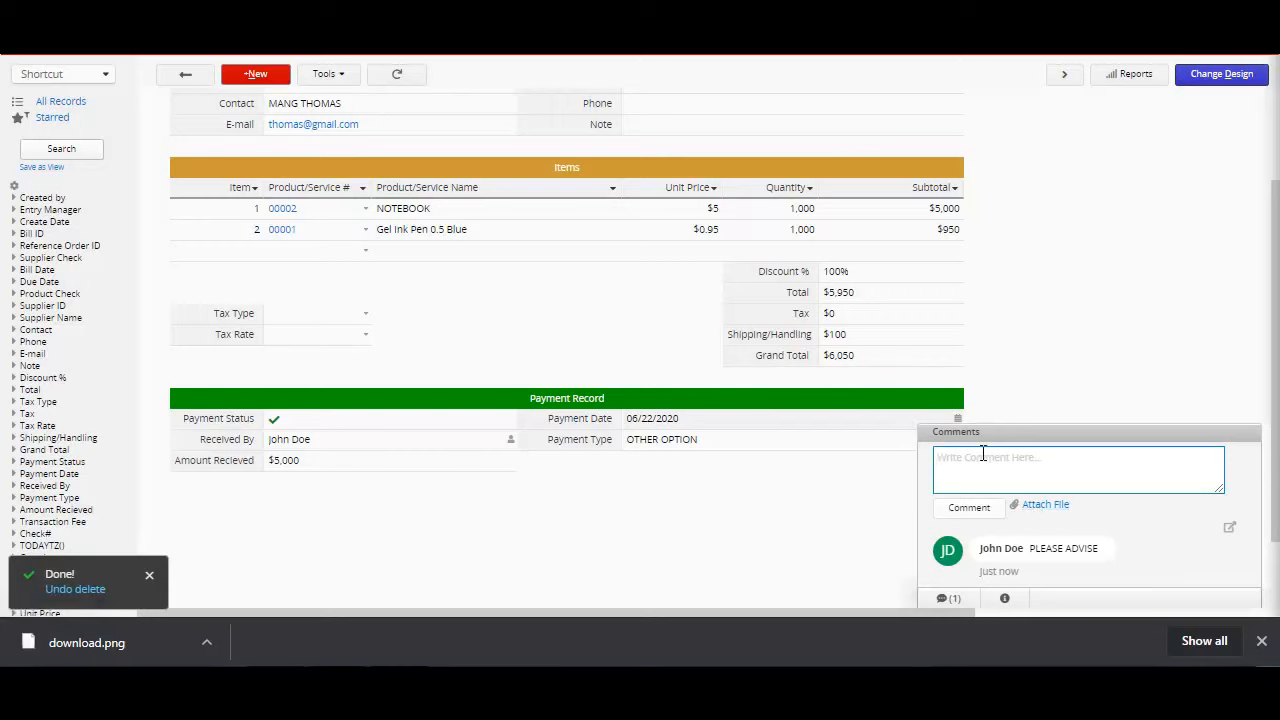
type("PLEASE SEE ATTACHED FILE")
left_click(1043, 511)
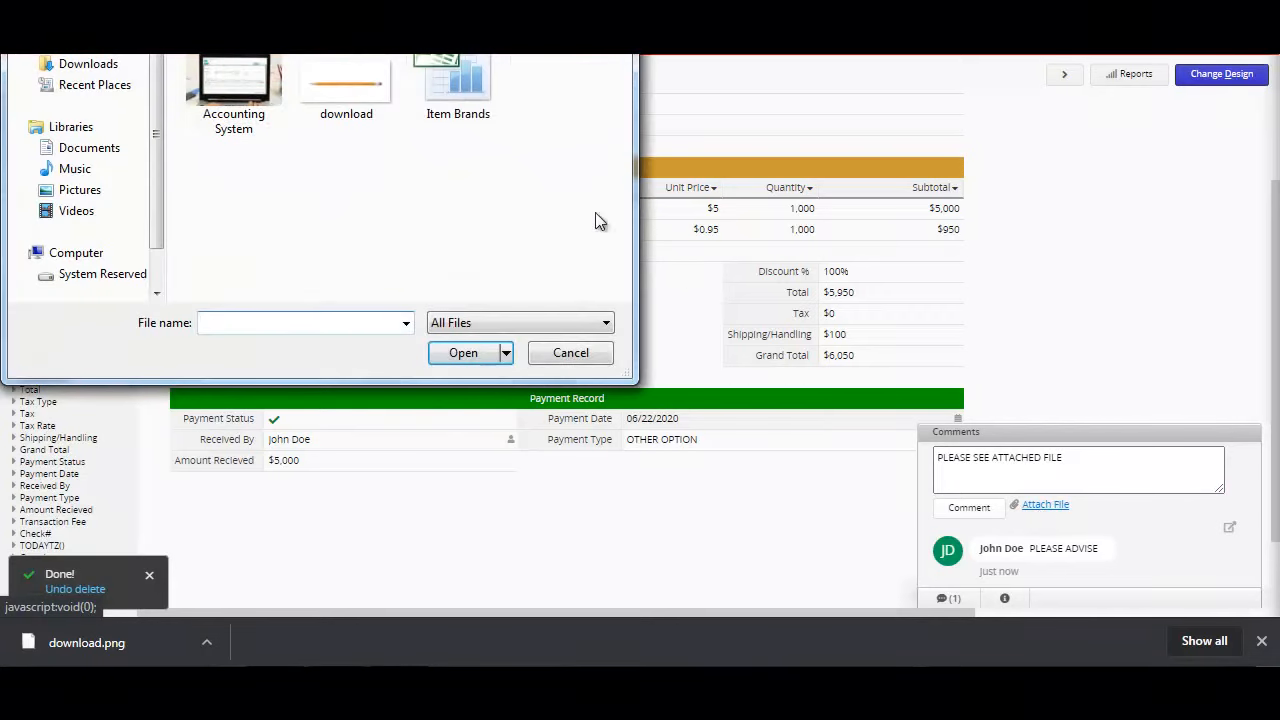
left_click(481, 77)
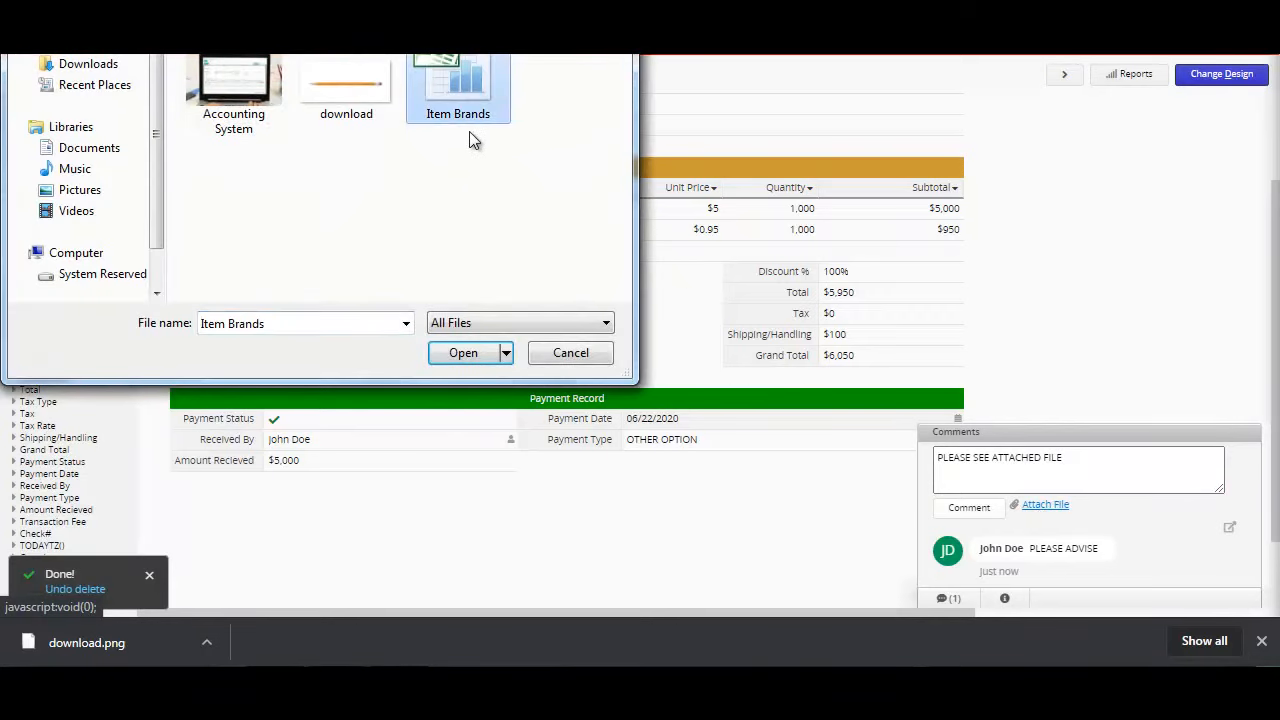
left_click(449, 356)
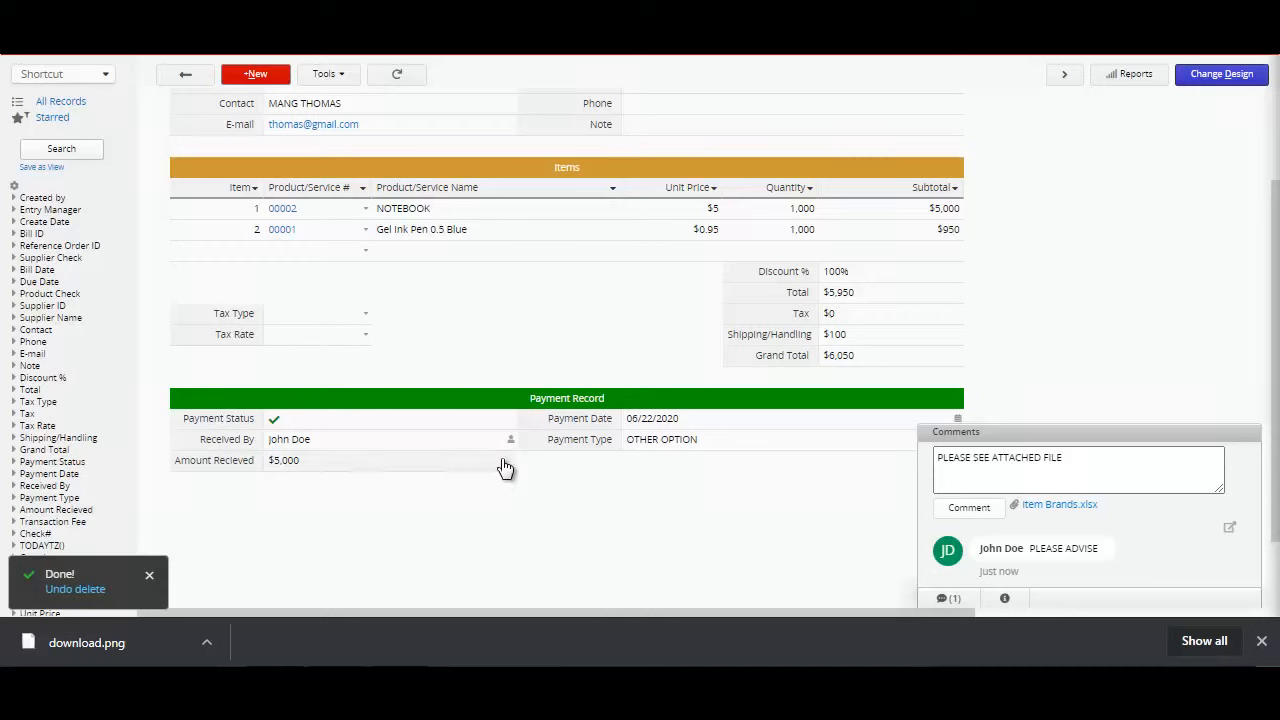
Step: Open the receiving voucher in the Journal Entry sheet and examine its account code, document number, debit and credit amounts, totals and linked invoice
left_click(256, 70)
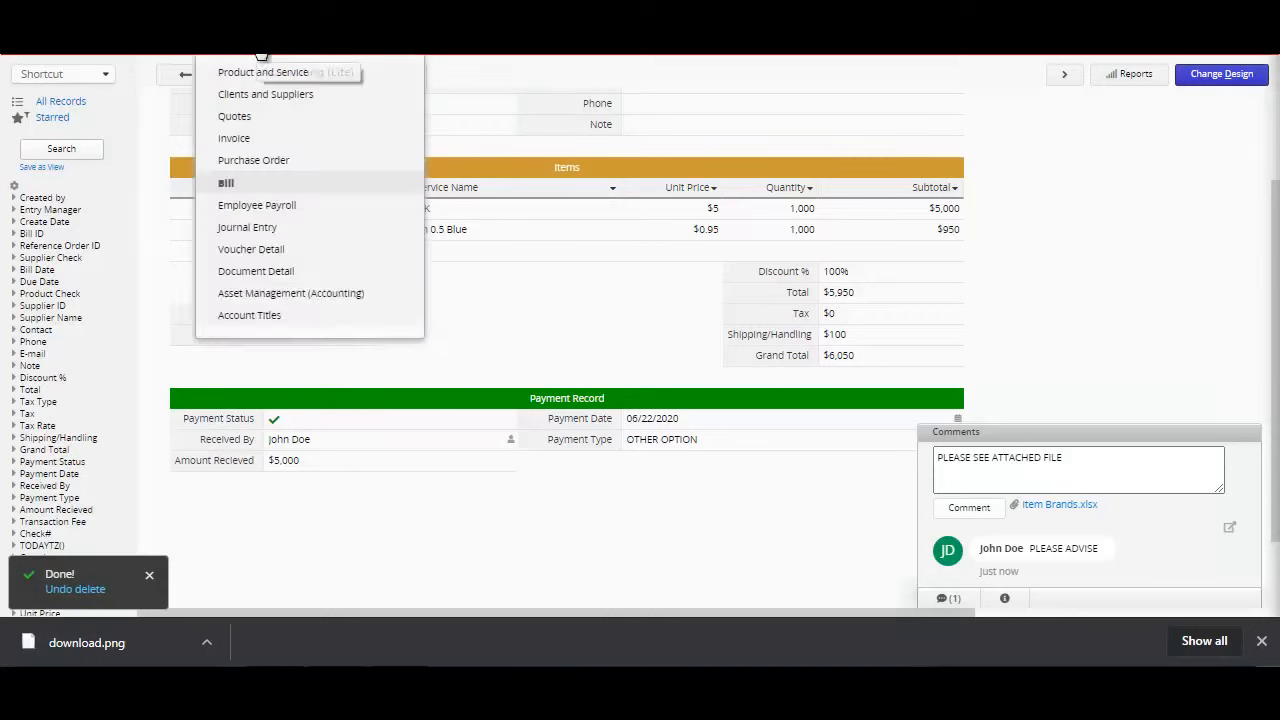
mouse_move(262, 55)
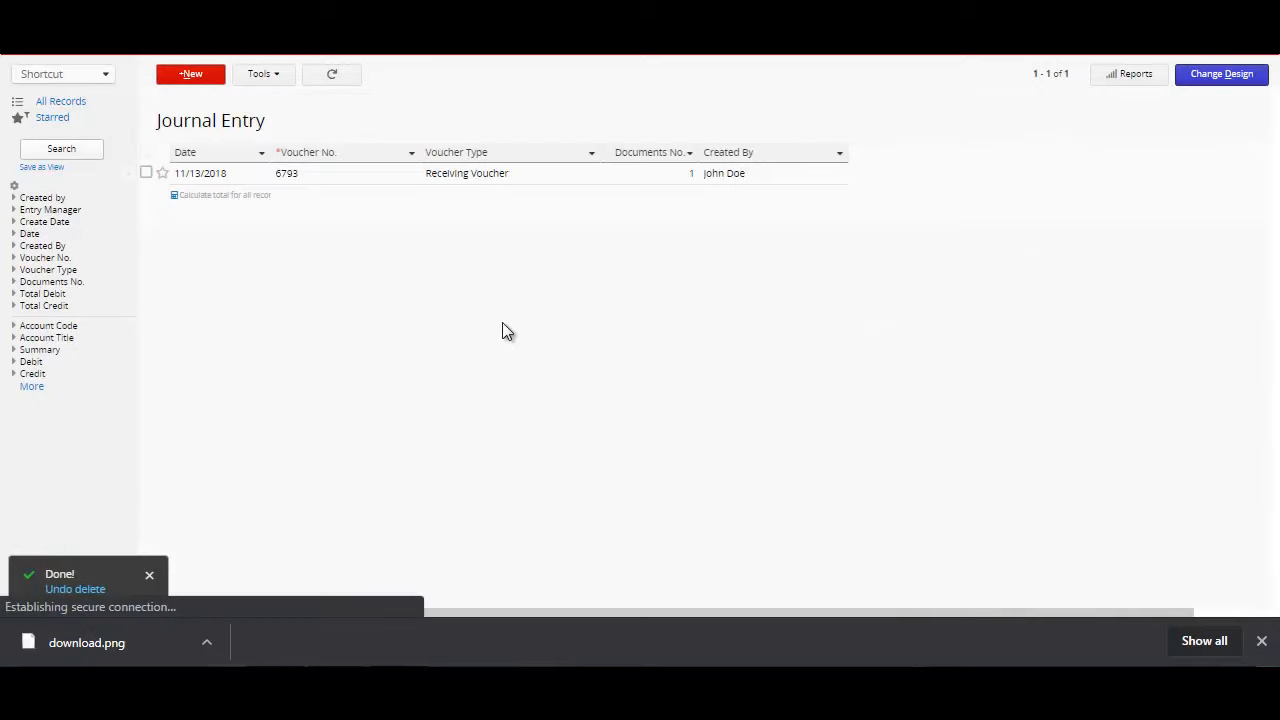
left_click(242, 181)
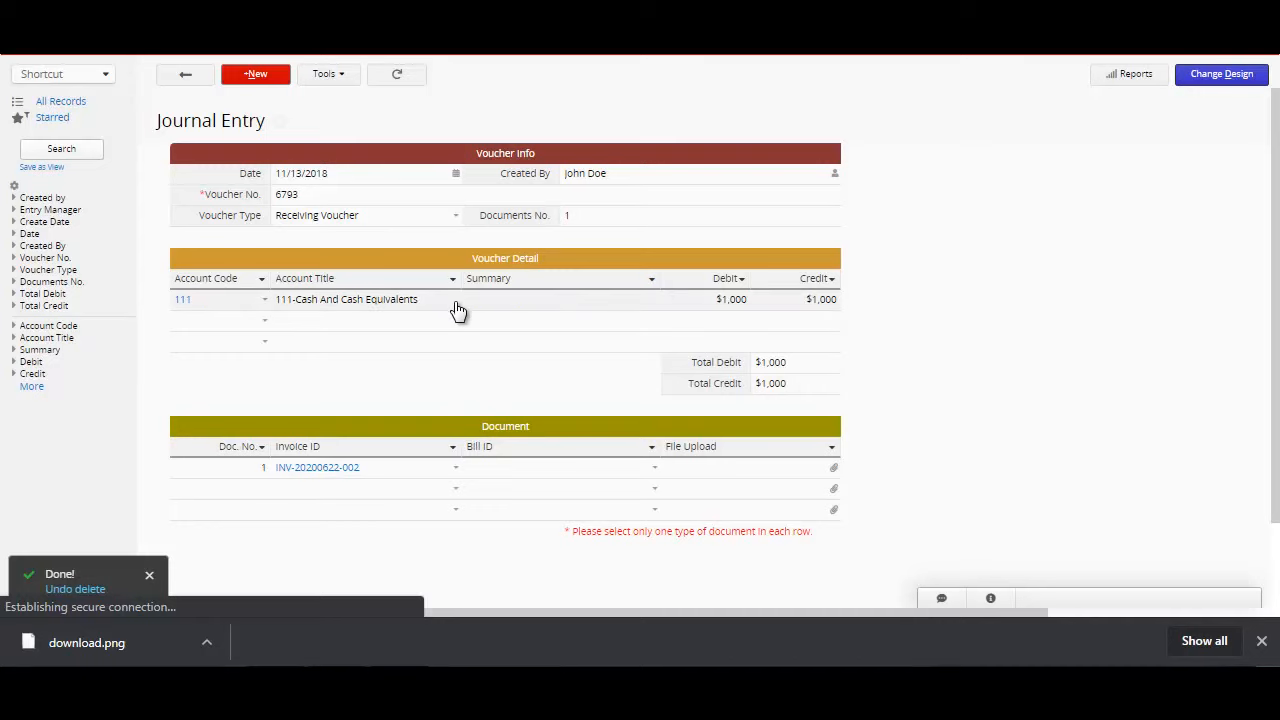
left_click(183, 303)
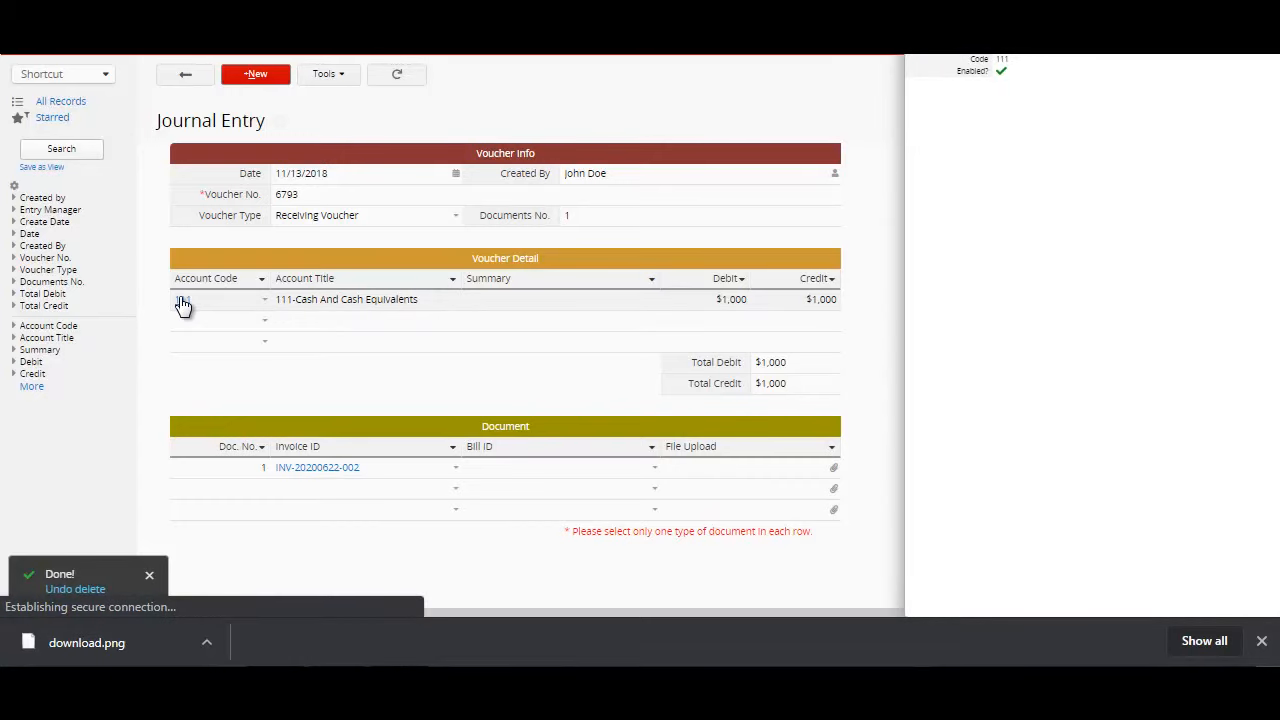
left_click(538, 312)
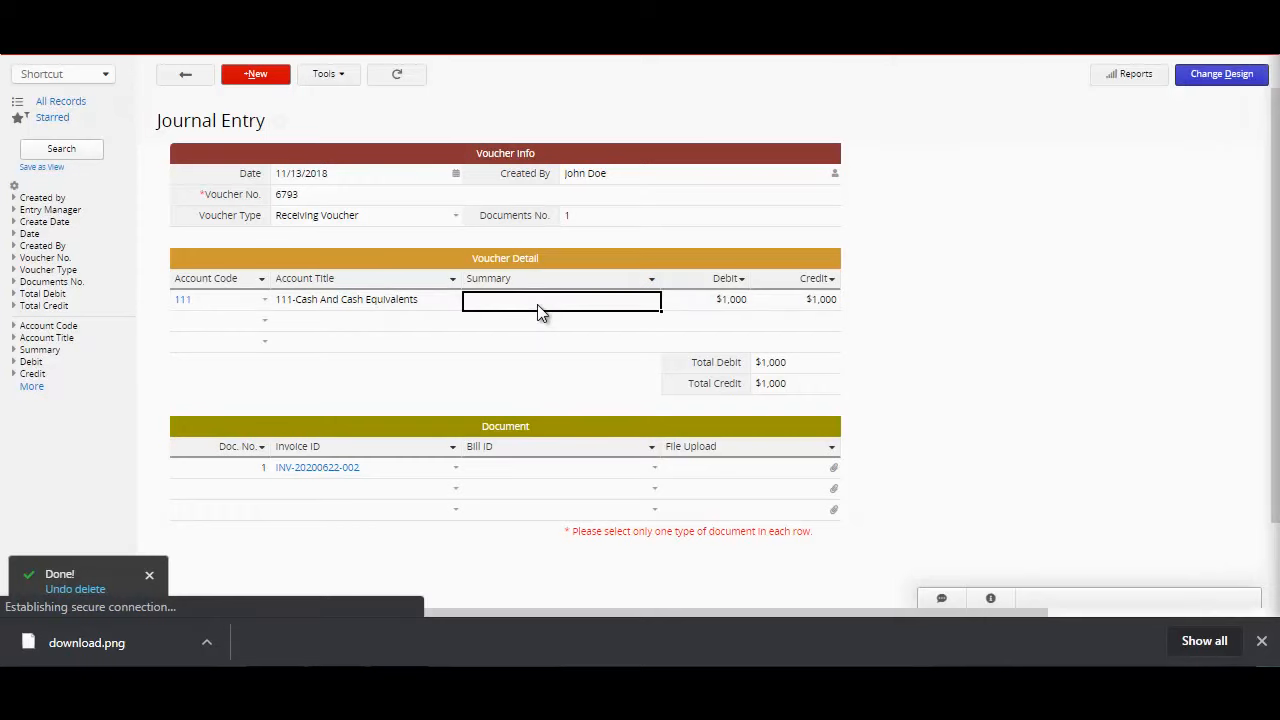
left_click(597, 222)
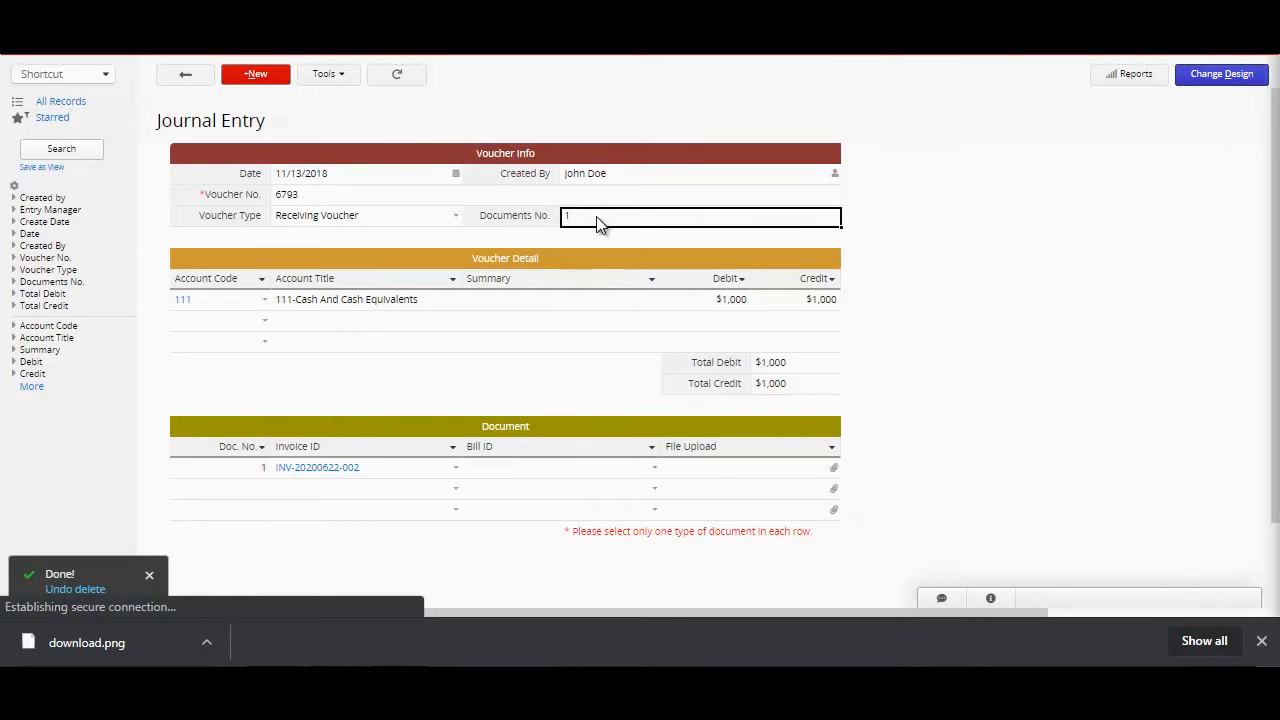
left_click(706, 307)
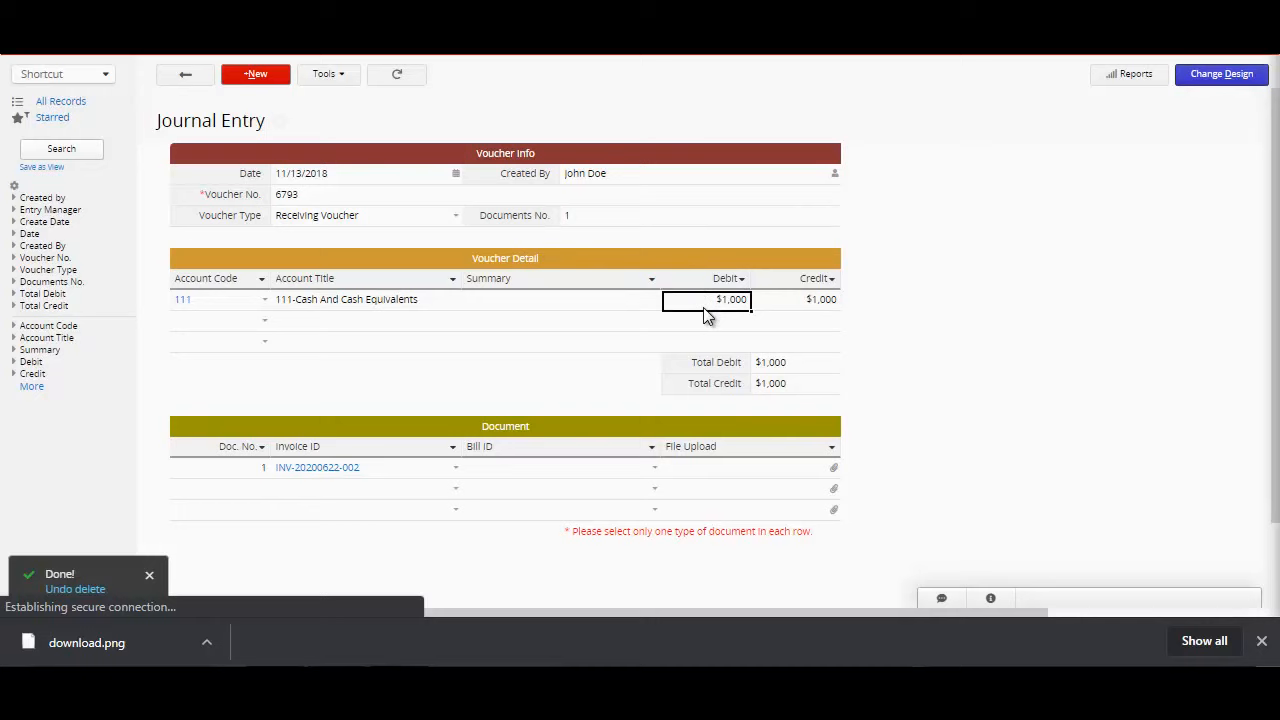
left_click(794, 309)
left_click(798, 363)
left_click(815, 392)
left_click(305, 470)
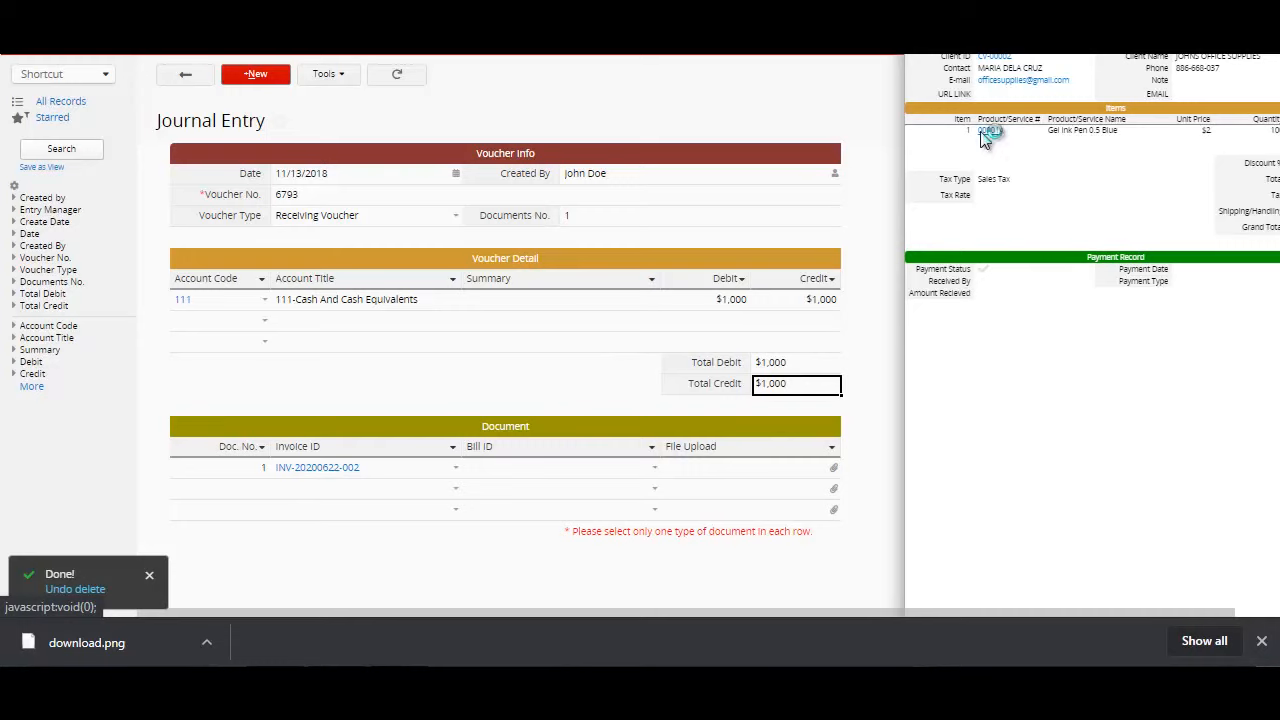
left_click(391, 590)
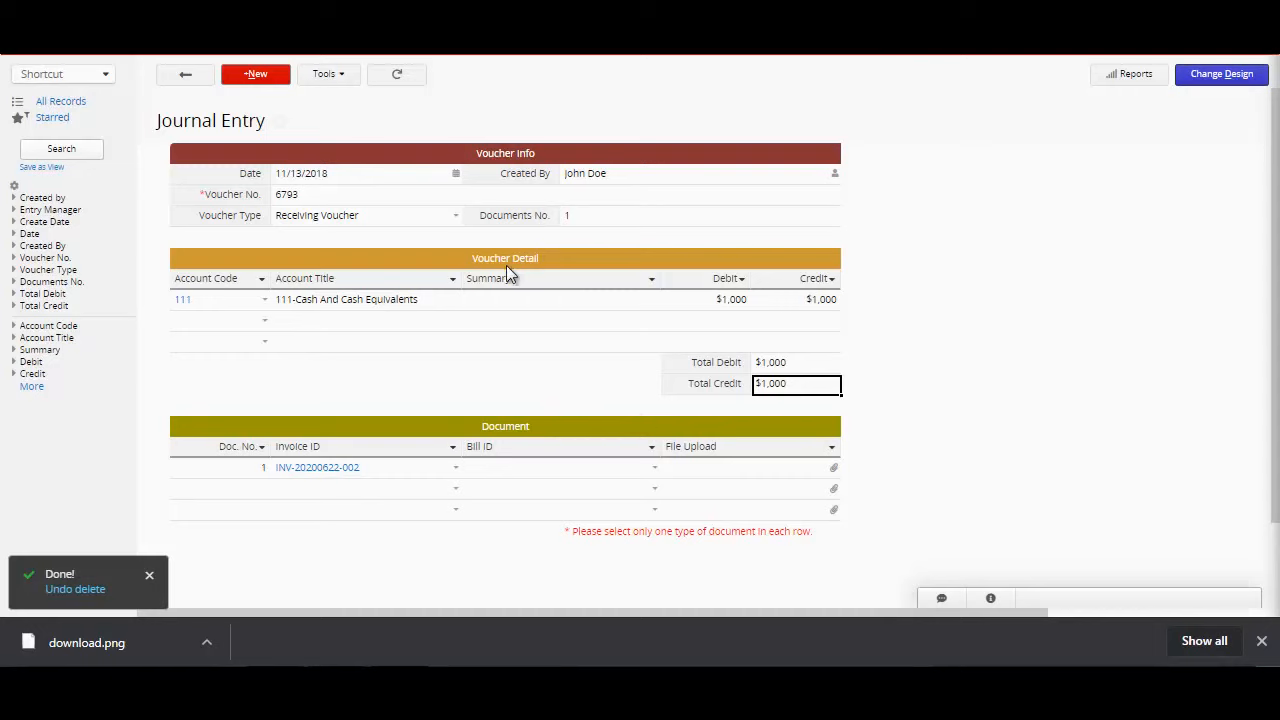
Step: Examine the Voucher Detail sheet's linked account, voucher and invoice, and open its cash and cash equivalents record
mouse_move(232, 42)
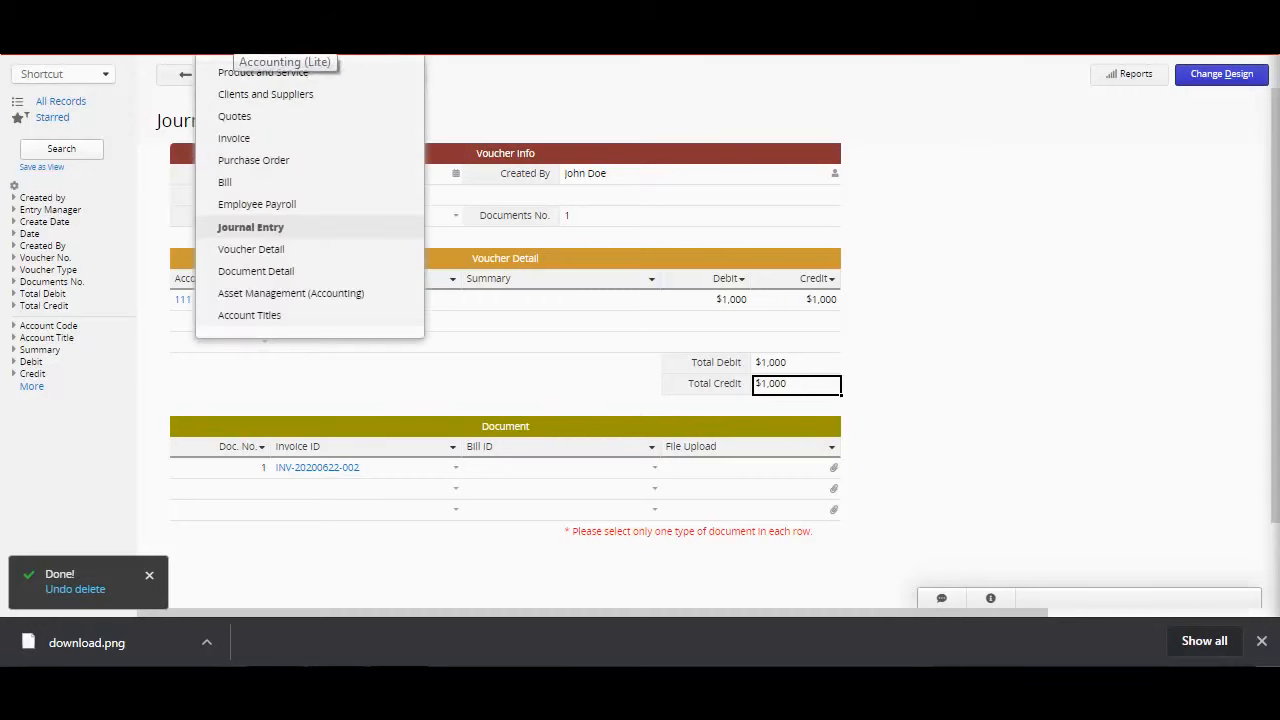
left_click(276, 92)
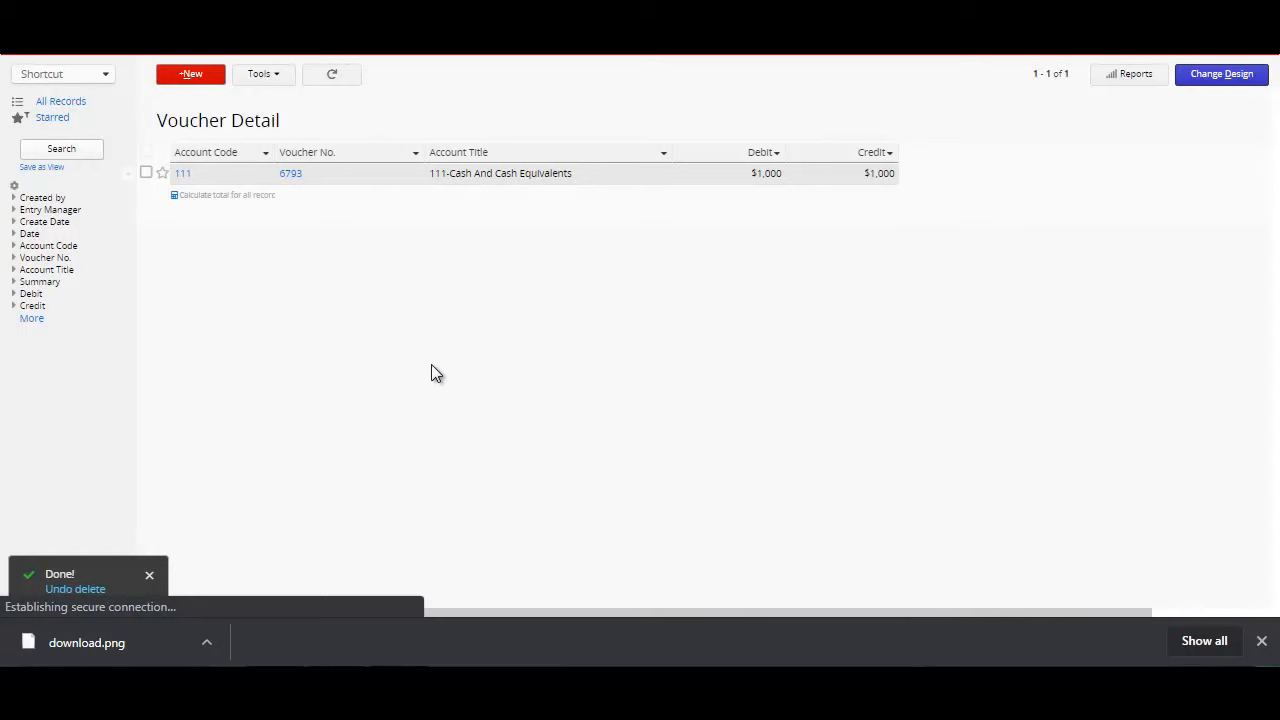
left_click(192, 176)
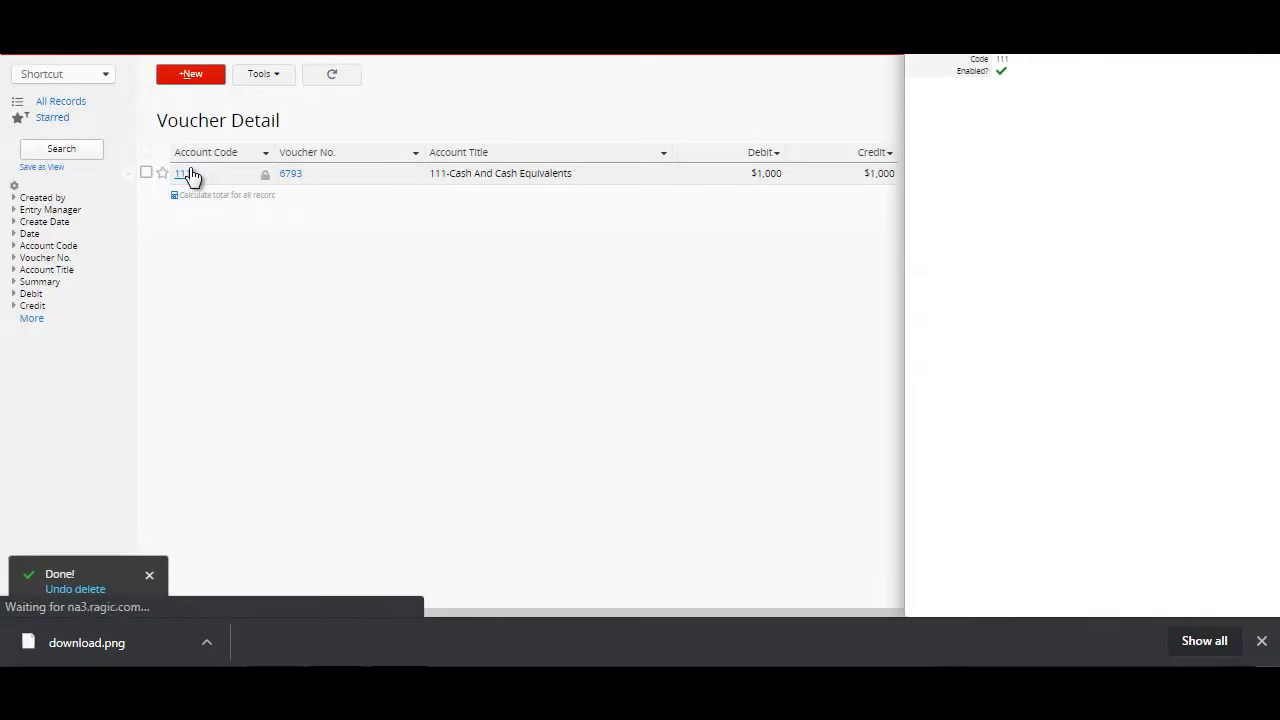
left_click(292, 178)
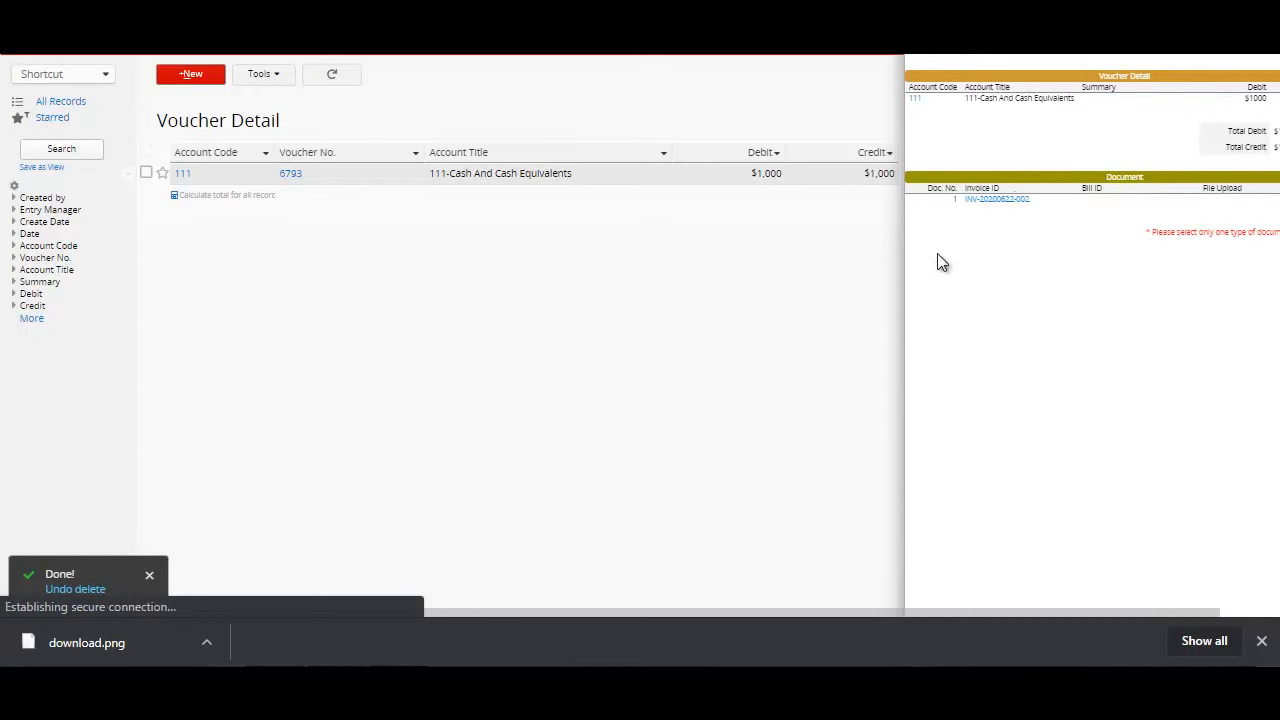
left_click(1005, 208)
left_click(482, 343)
left_click(186, 176)
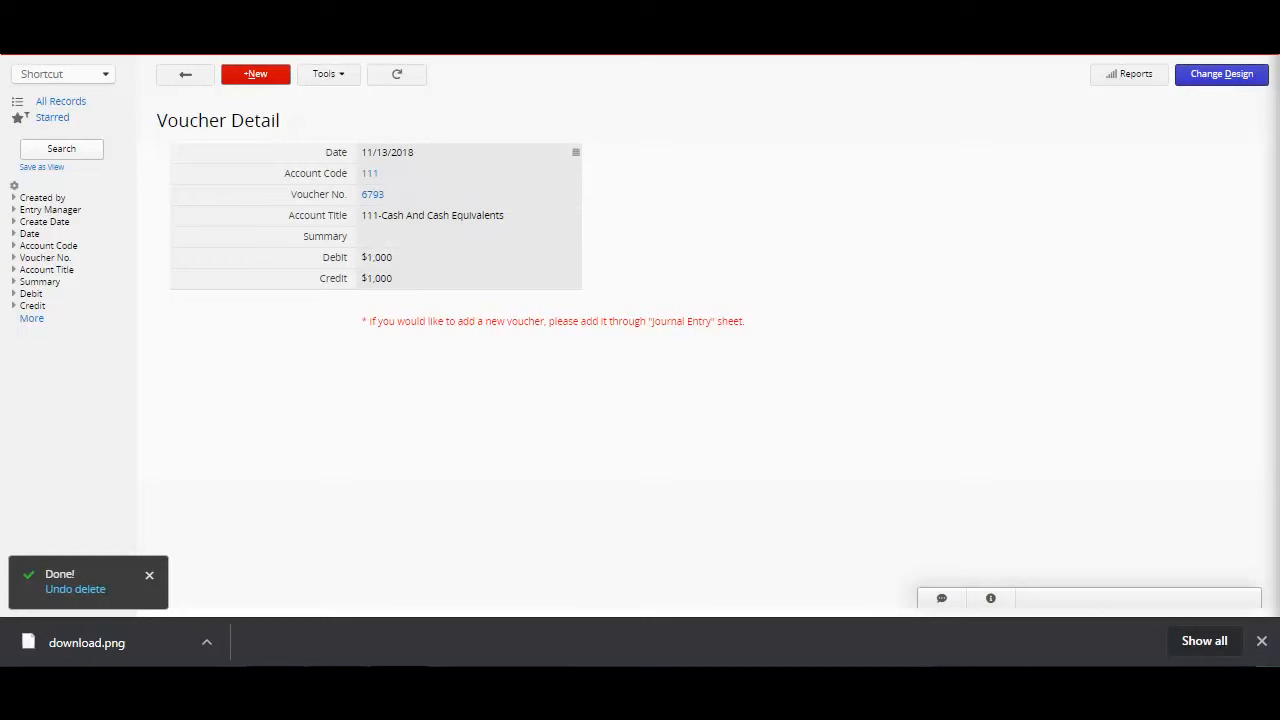
Step: Look through the Document Detail sheet, the asset record in Asset Management (Accounting) with its linked supplier, and the Account Titles list
mouse_move(237, 52)
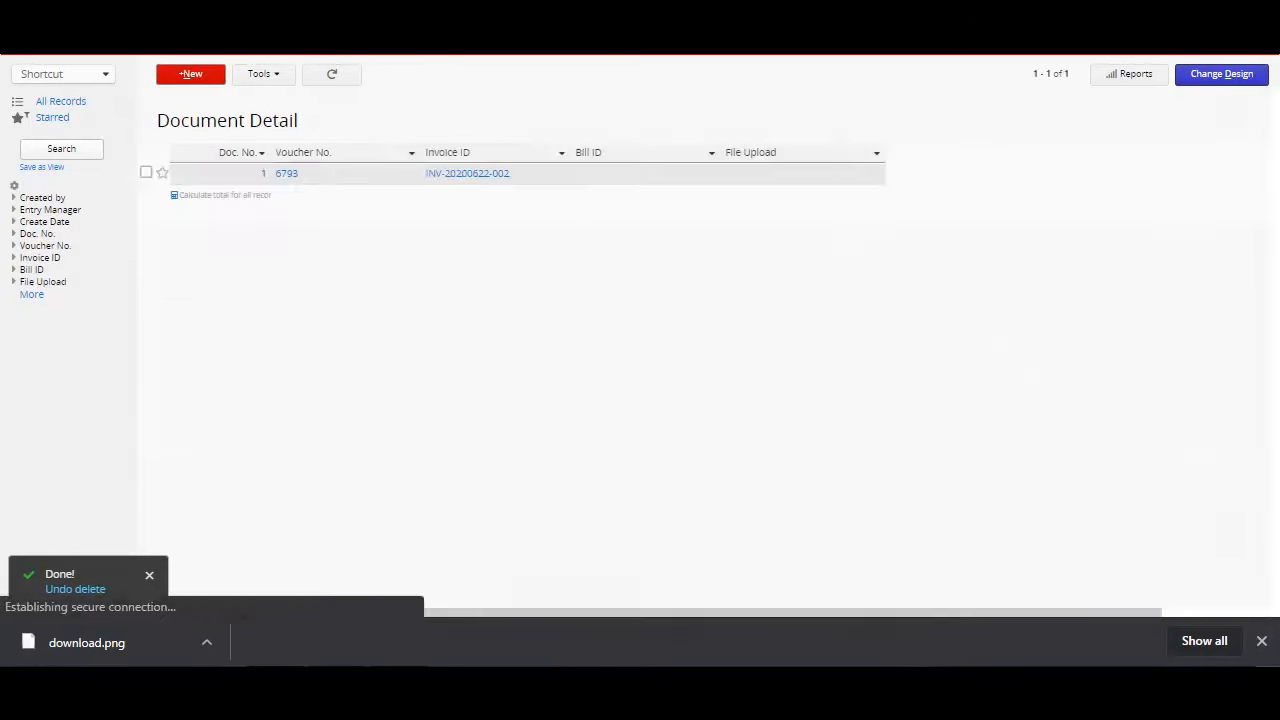
mouse_move(280, 57)
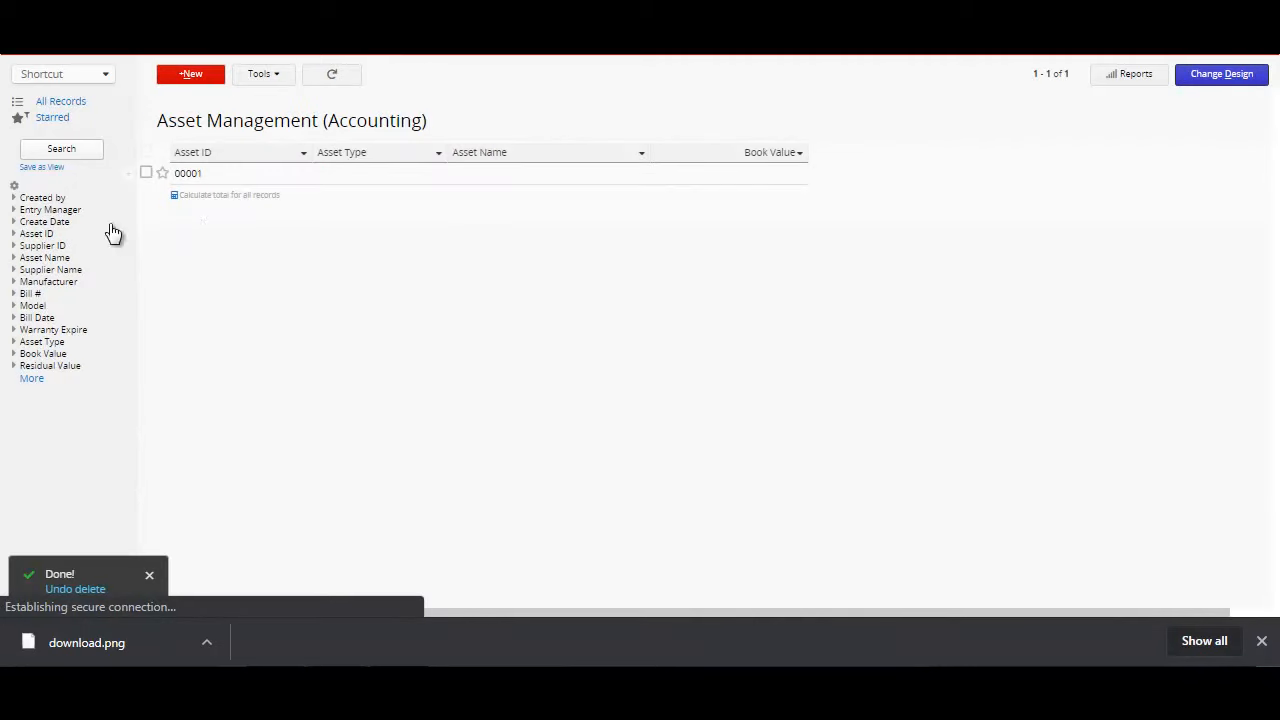
left_click(244, 180)
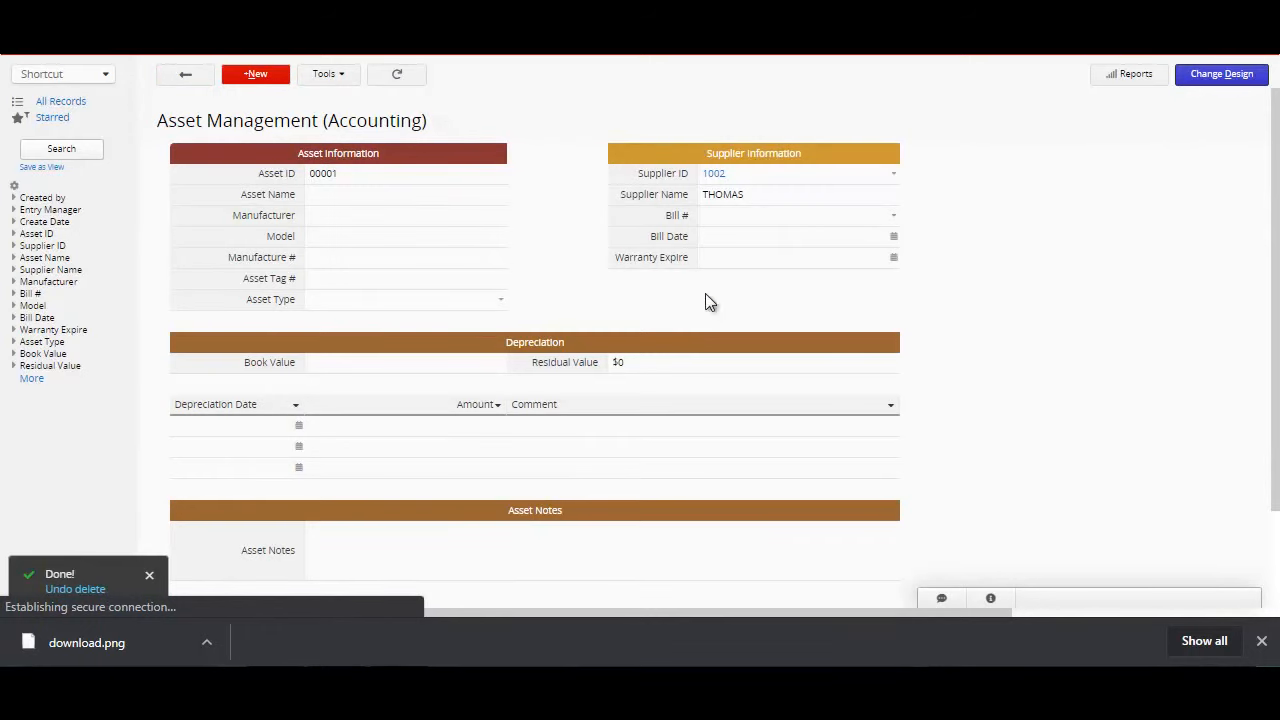
mouse_move(1276, 217)
left_mouse_down()
mouse_move(1276, 295)
mouse_move(1276, 216)
left_mouse_up()
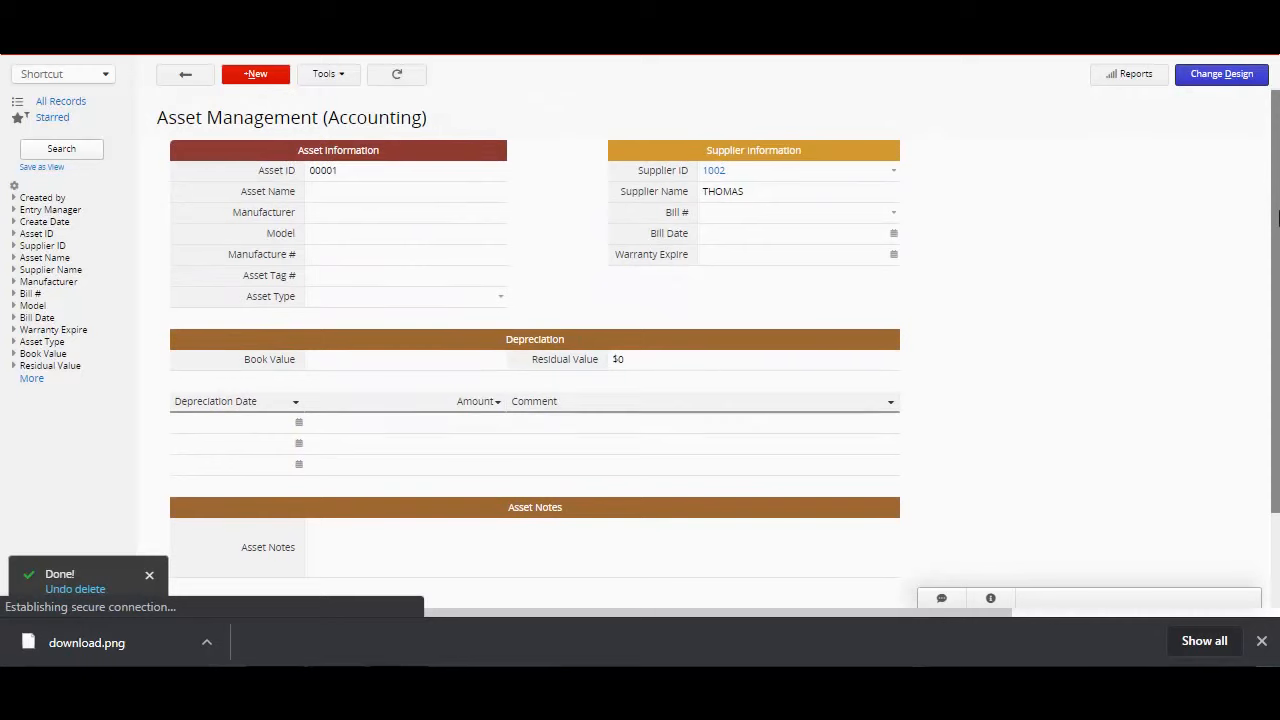
left_click(722, 178)
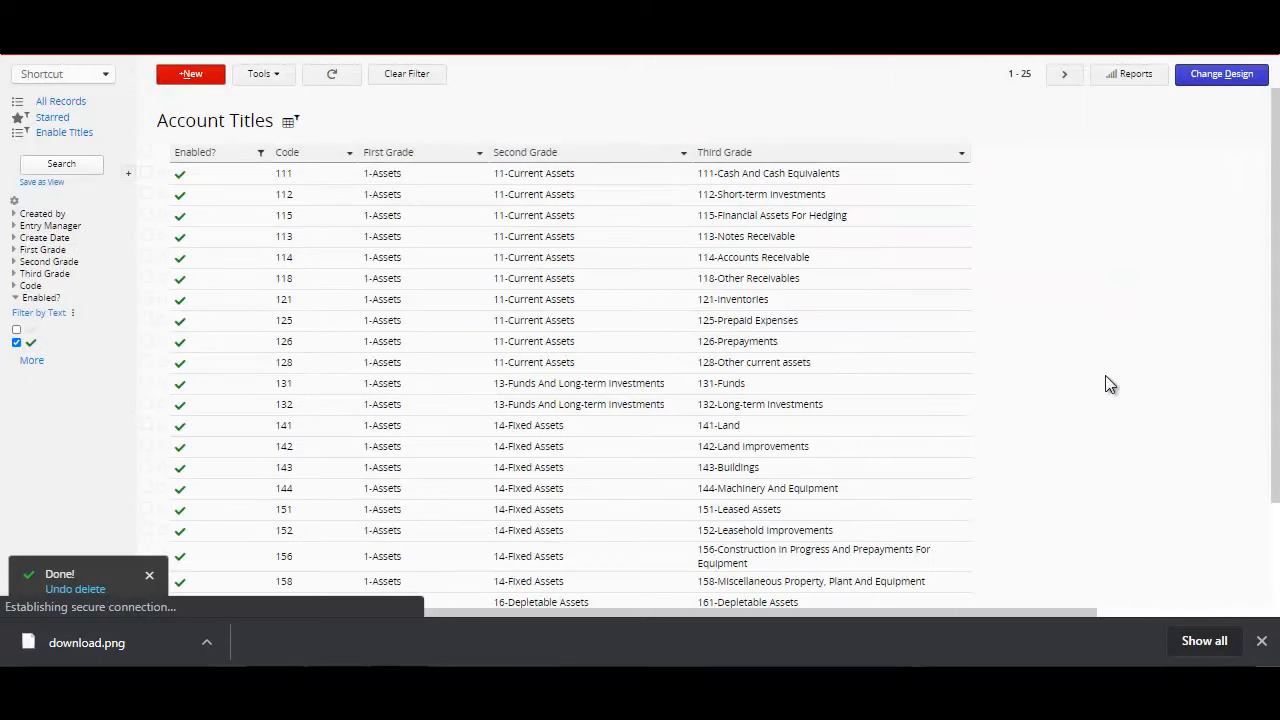
mouse_move(1278, 197)
left_mouse_down()
mouse_move(1278, 302)
mouse_move(1278, 197)
left_mouse_up()
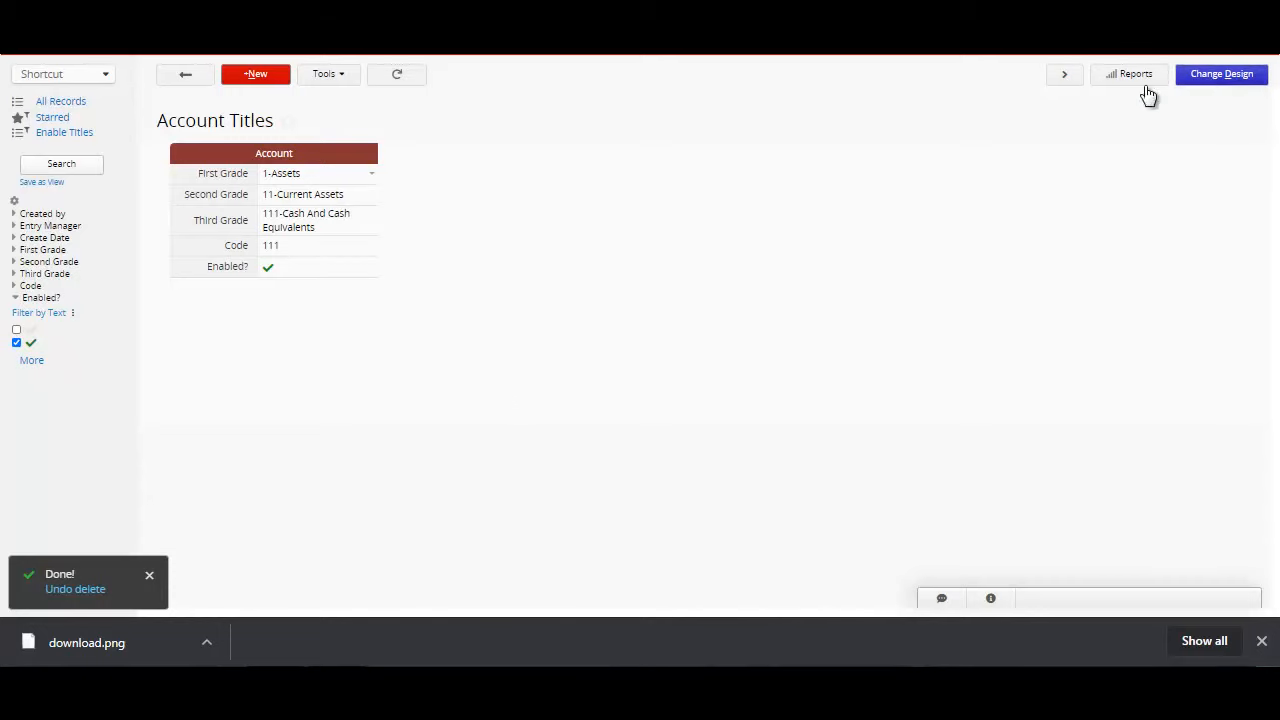
Step: Add the Item availability field as a column after Selling price on the Product and Service listing page, save the design and exit
mouse_move(272, 55)
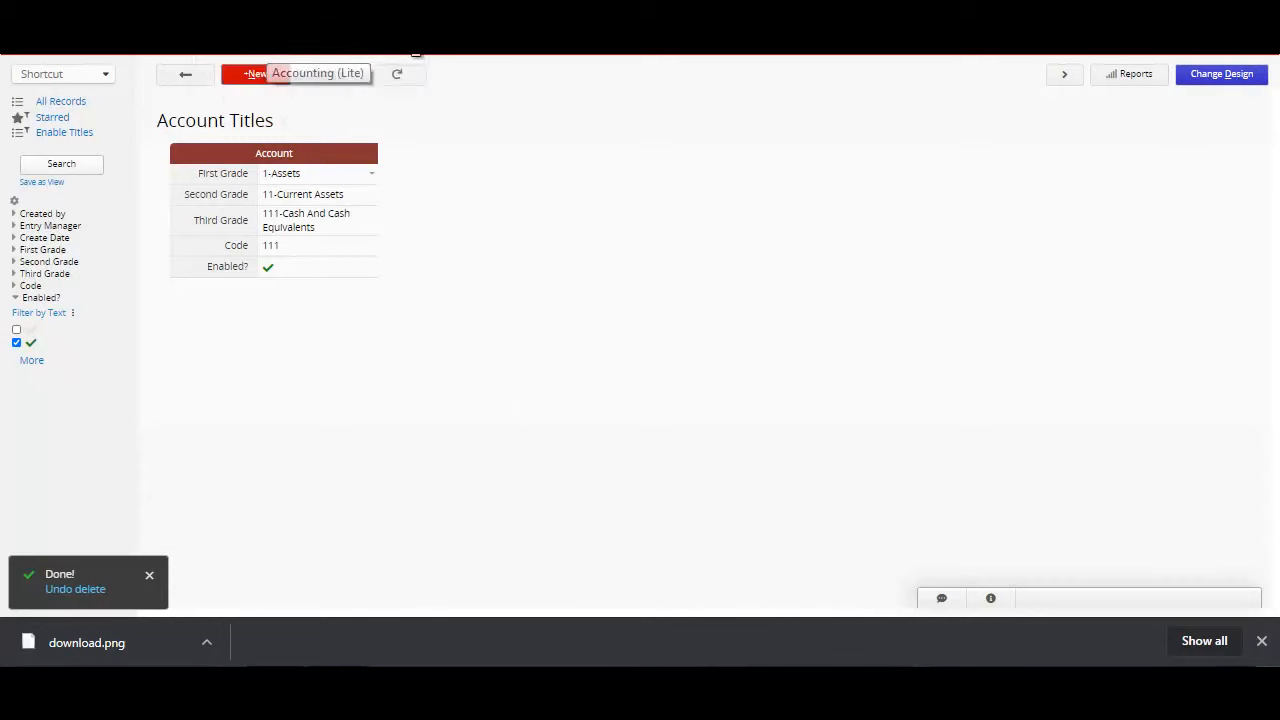
left_click(272, 46)
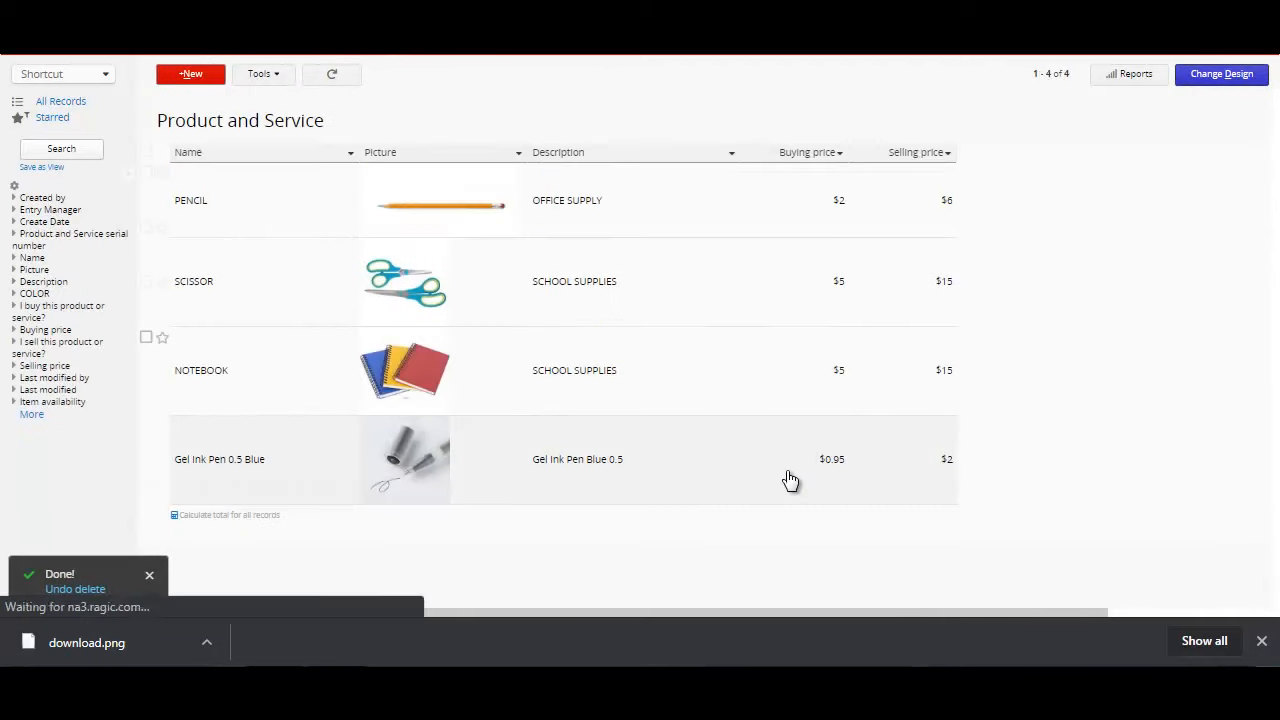
left_click(1209, 89)
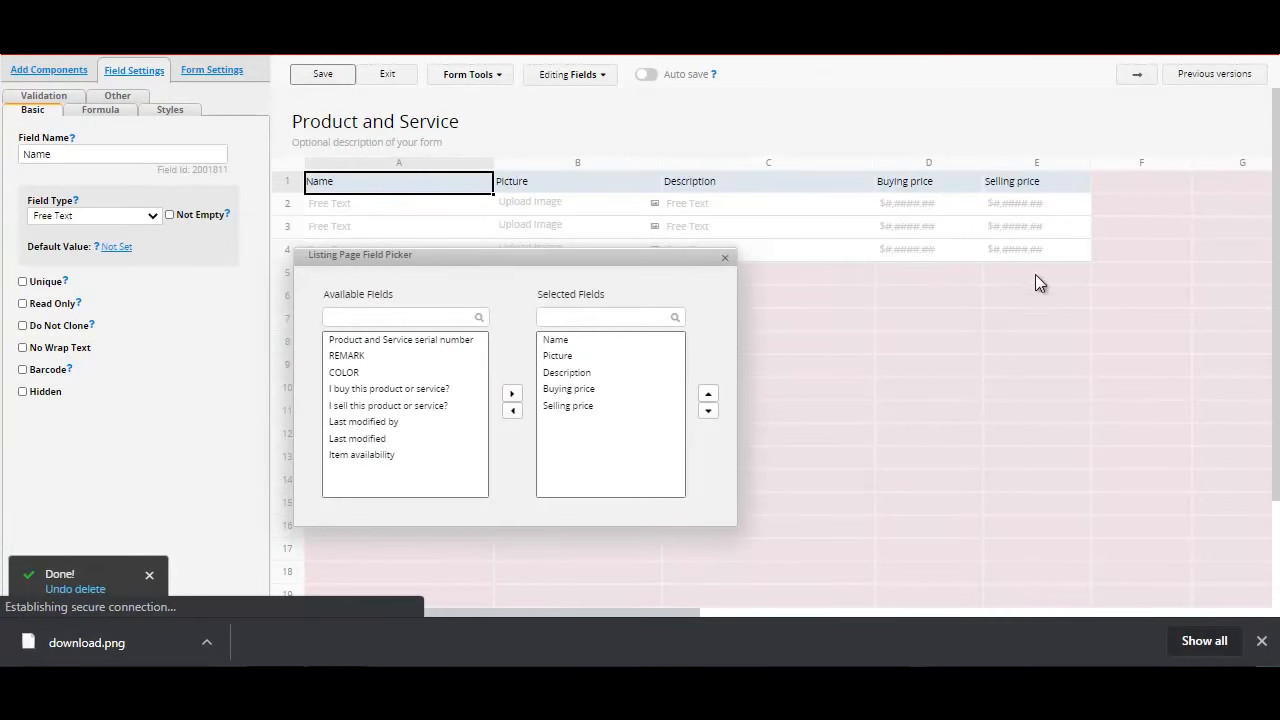
left_click(1142, 188)
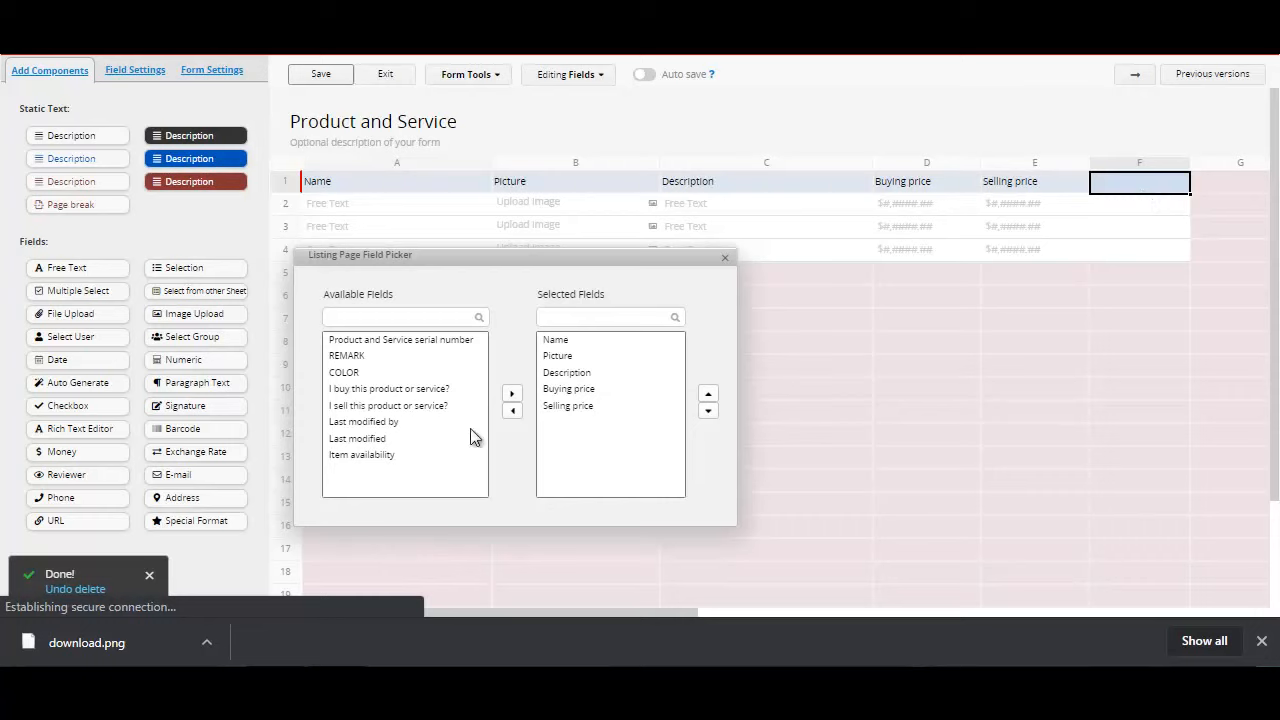
left_click(391, 459)
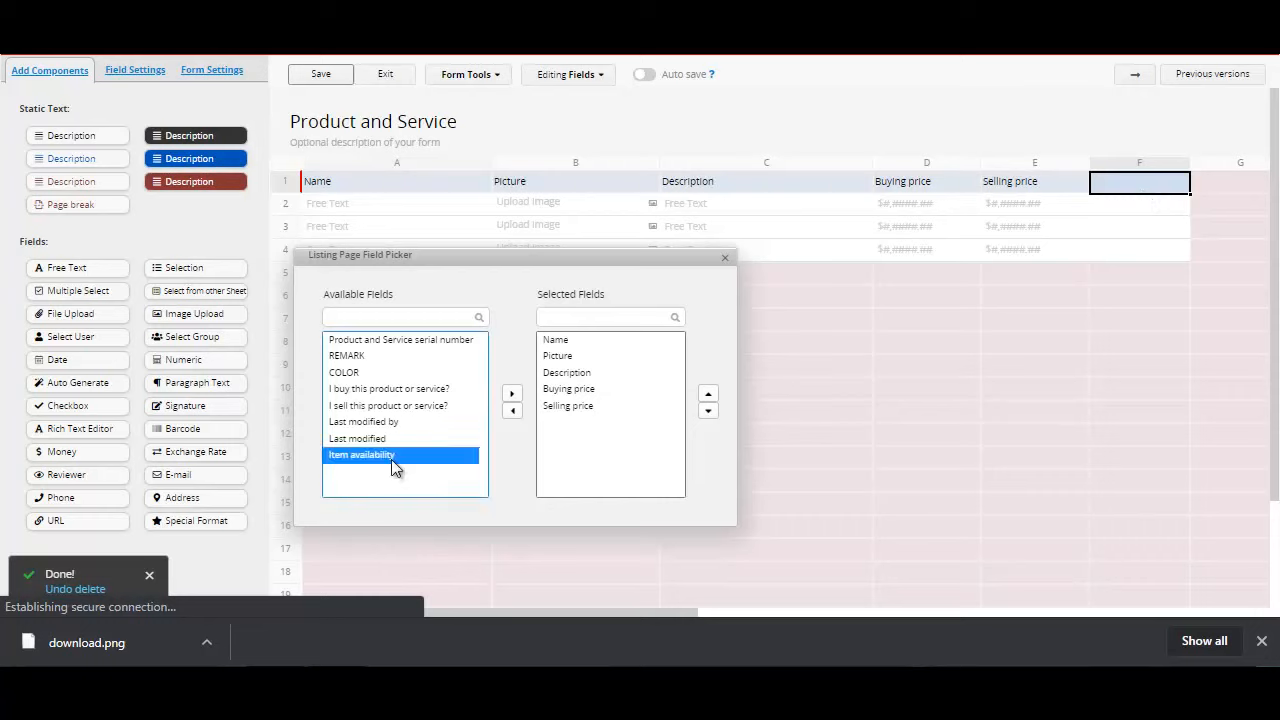
left_click(512, 400)
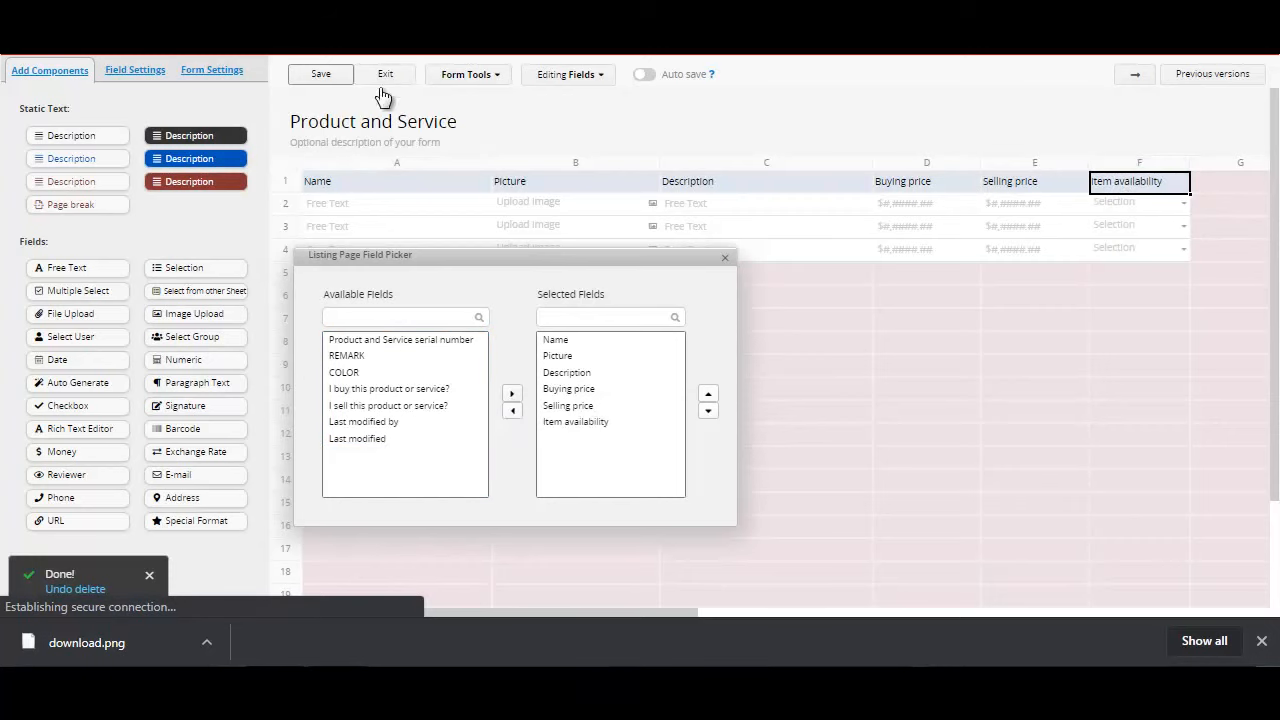
left_click(350, 78)
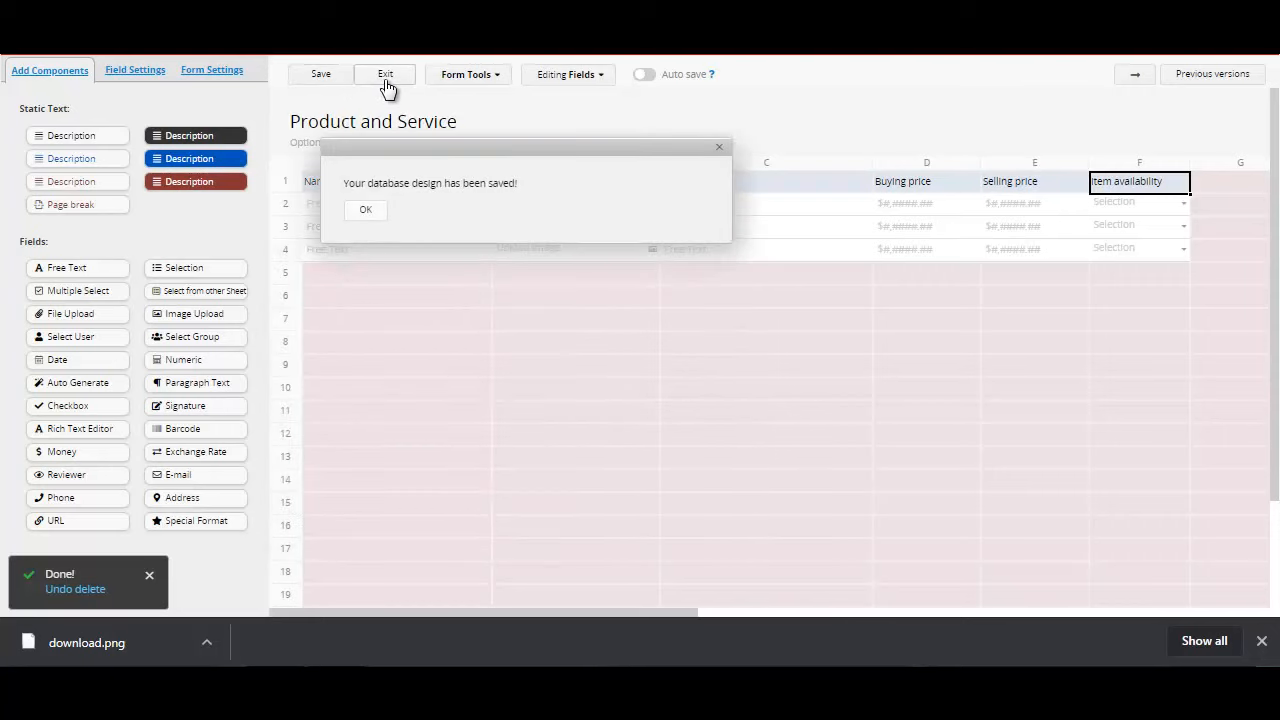
left_click(387, 80)
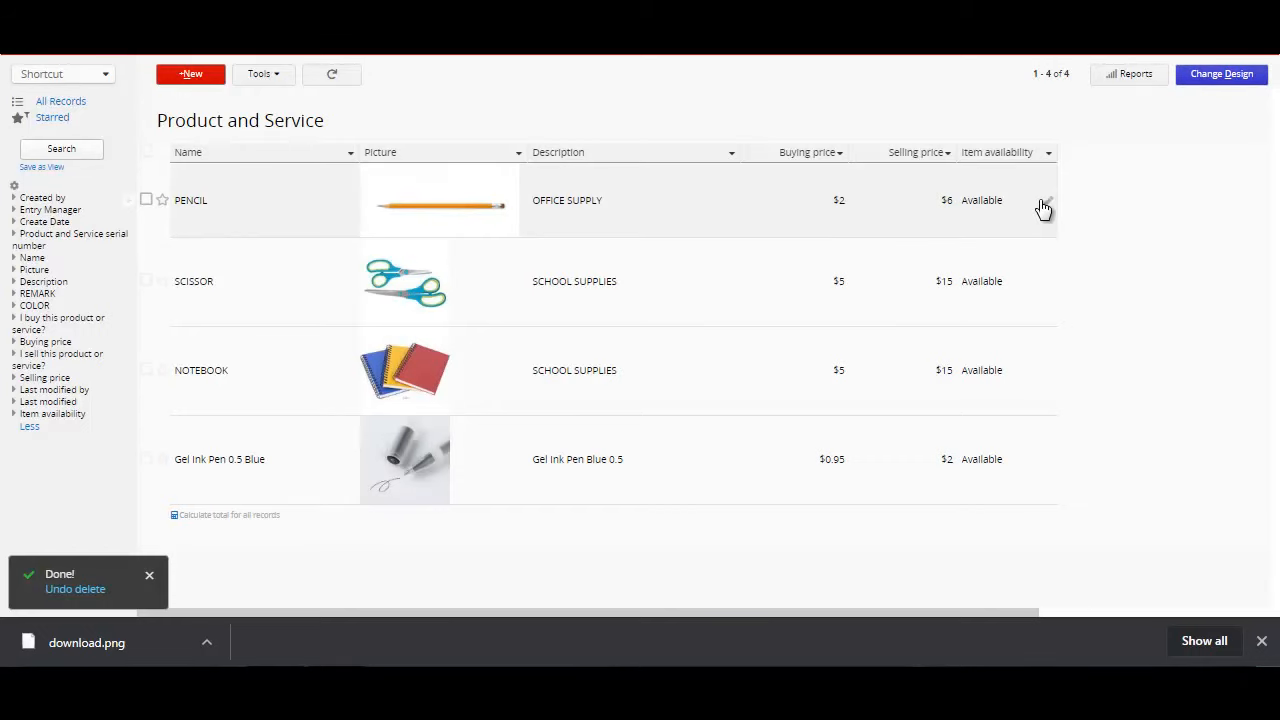
Step: Remove the Item availability column from the Product and Service listing page design, save it and exit
left_click(1221, 76)
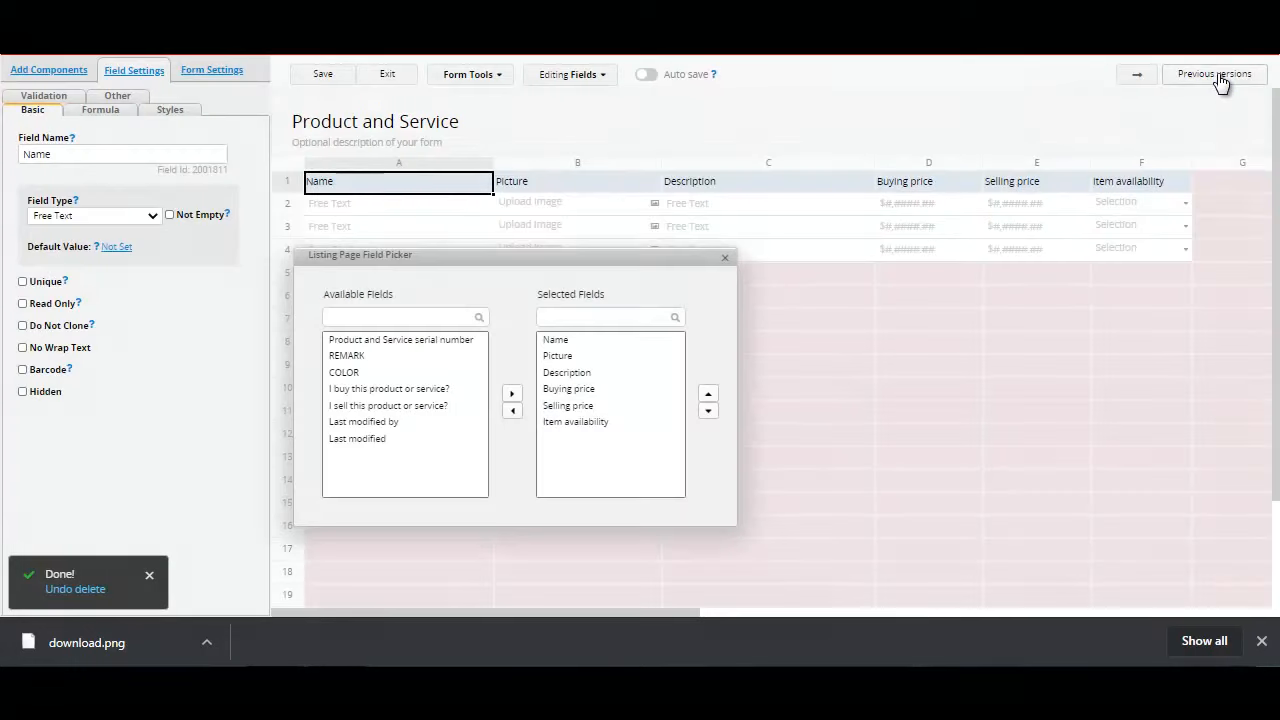
left_click(1152, 186)
key("Delete")
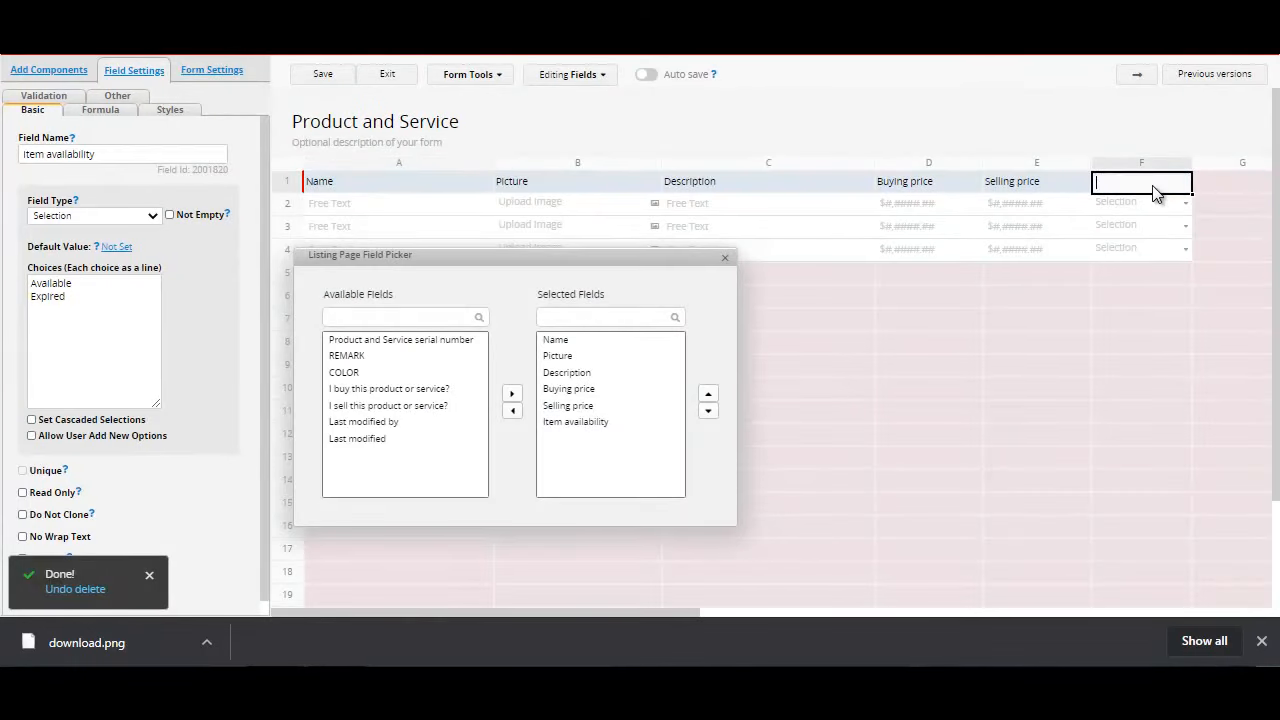
left_click(964, 181)
left_click(1012, 184)
left_click(312, 70)
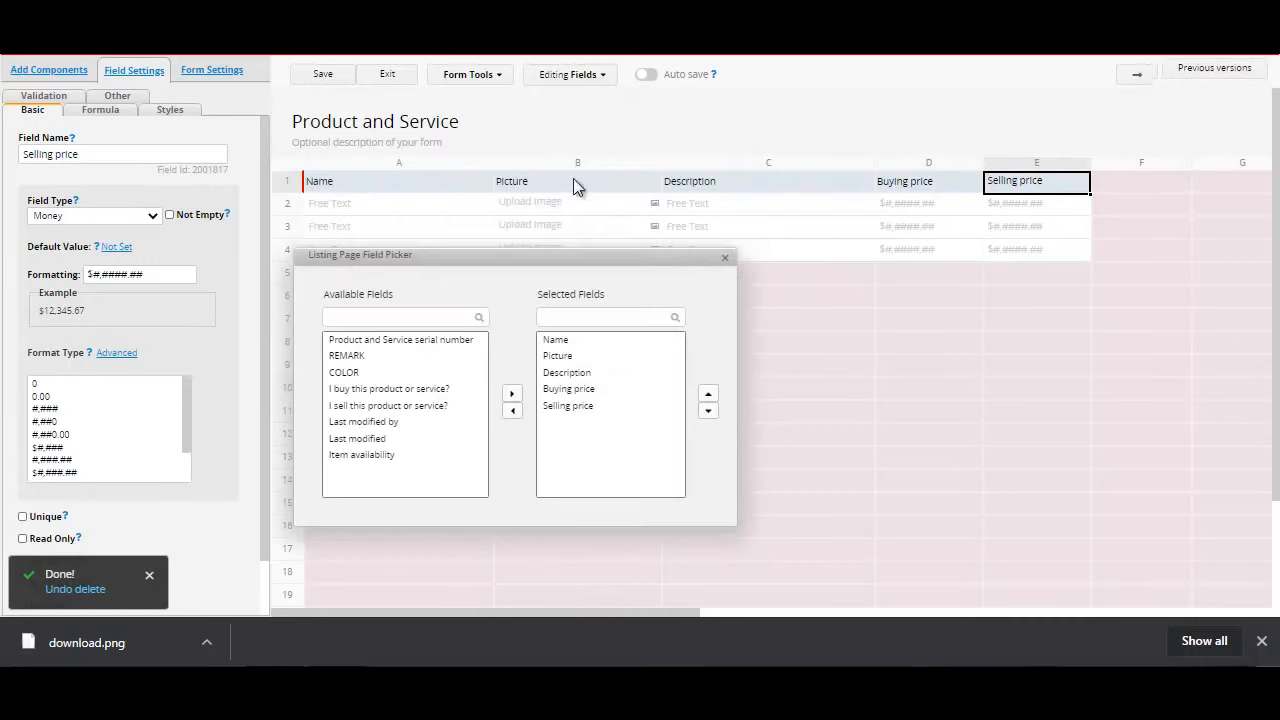
left_click(409, 80)
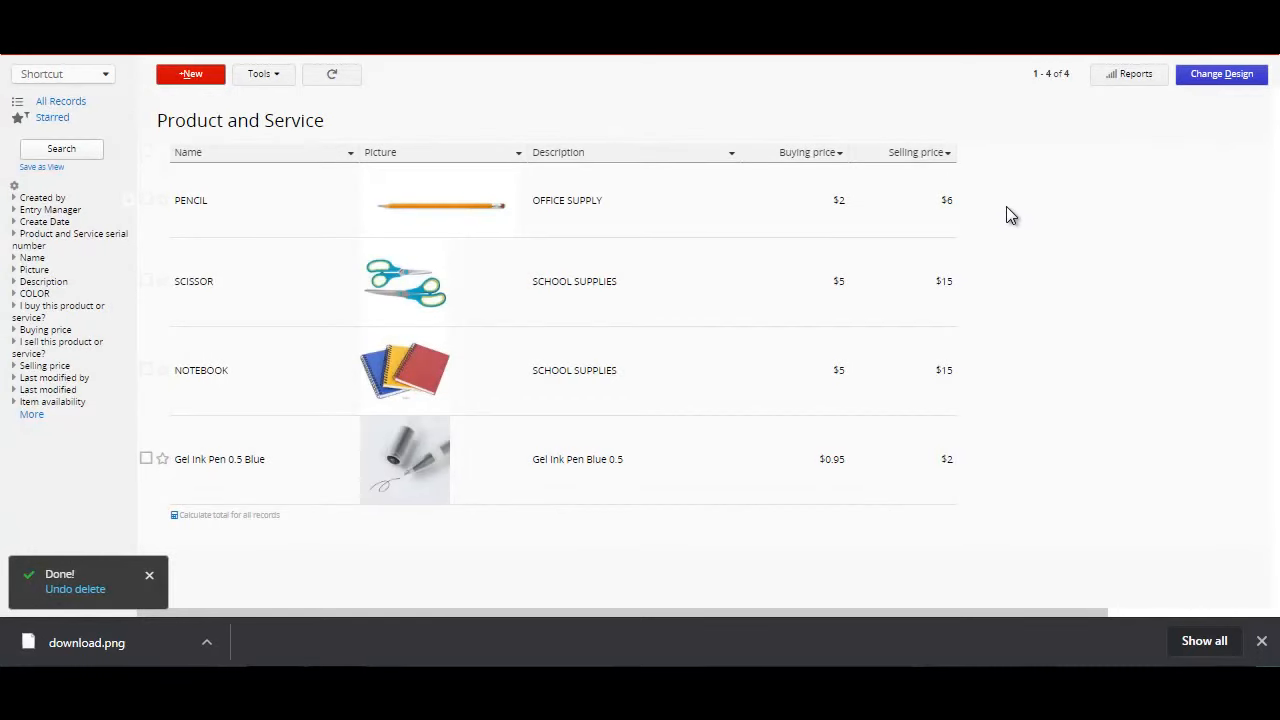
Step: Filter the Product and Service listing to names containing "P", and clear that filter
left_click(351, 155)
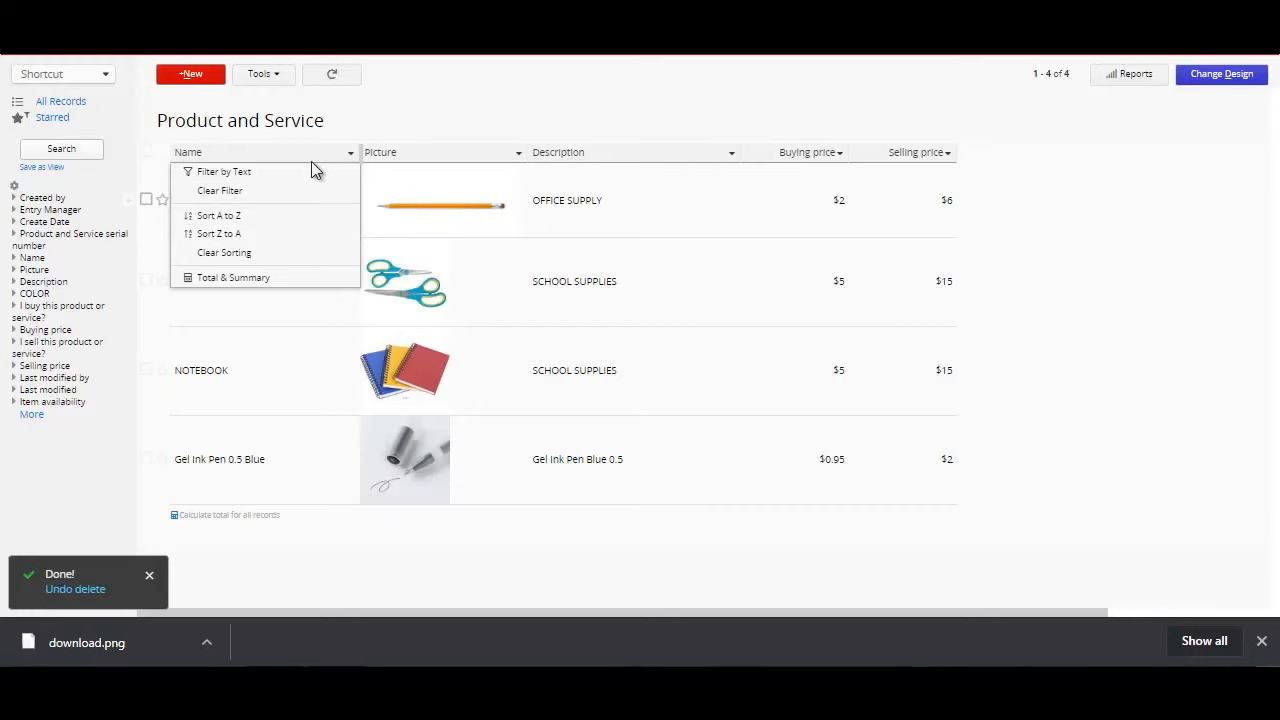
left_click(315, 175)
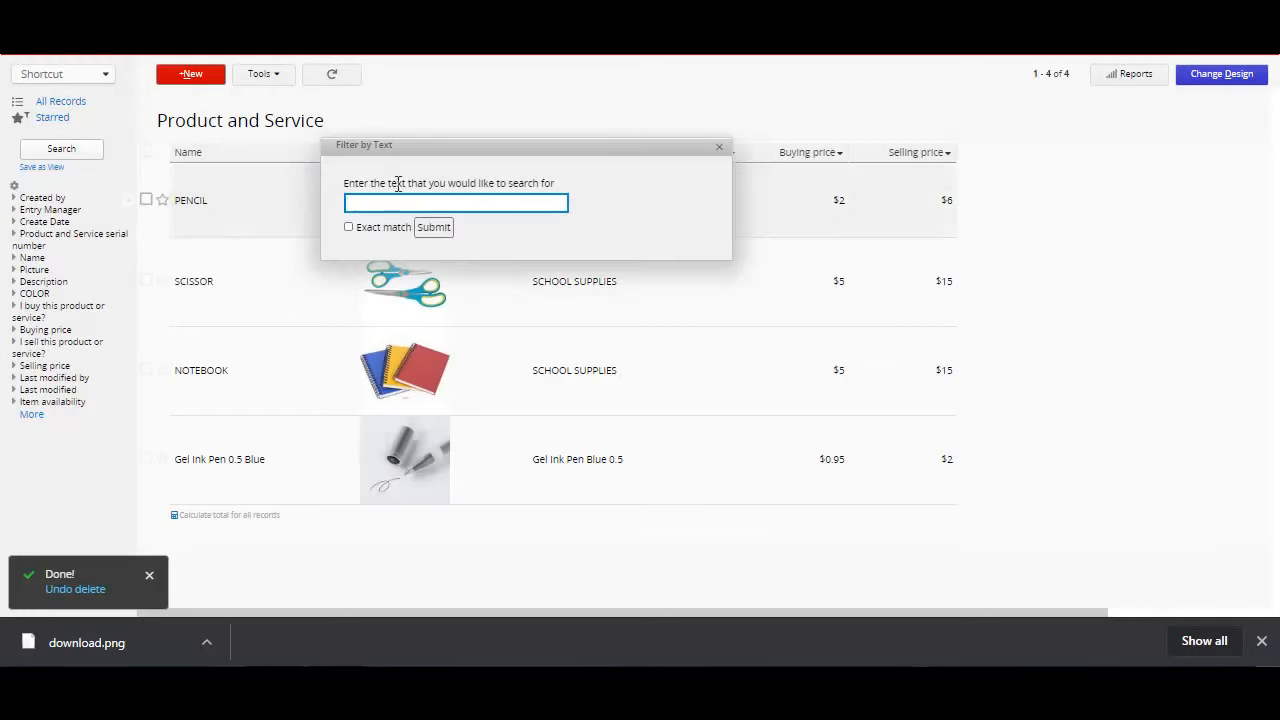
type("P")
left_click(451, 231)
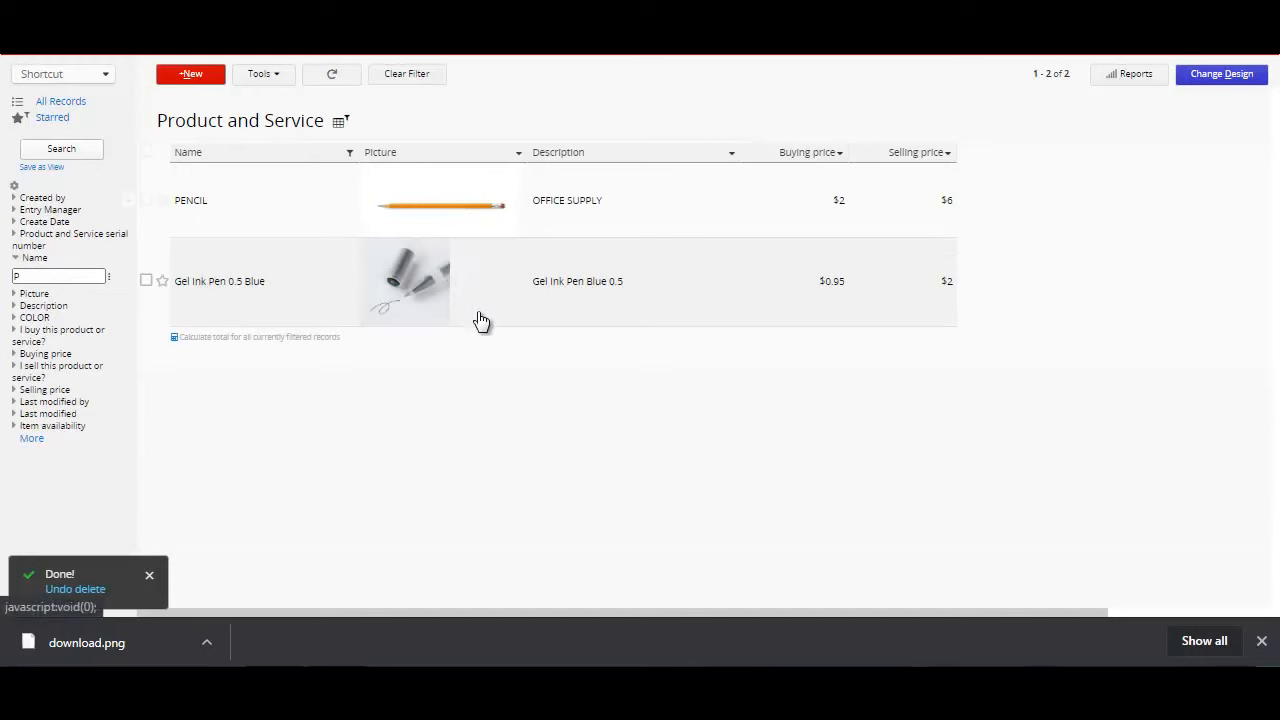
left_click(350, 153)
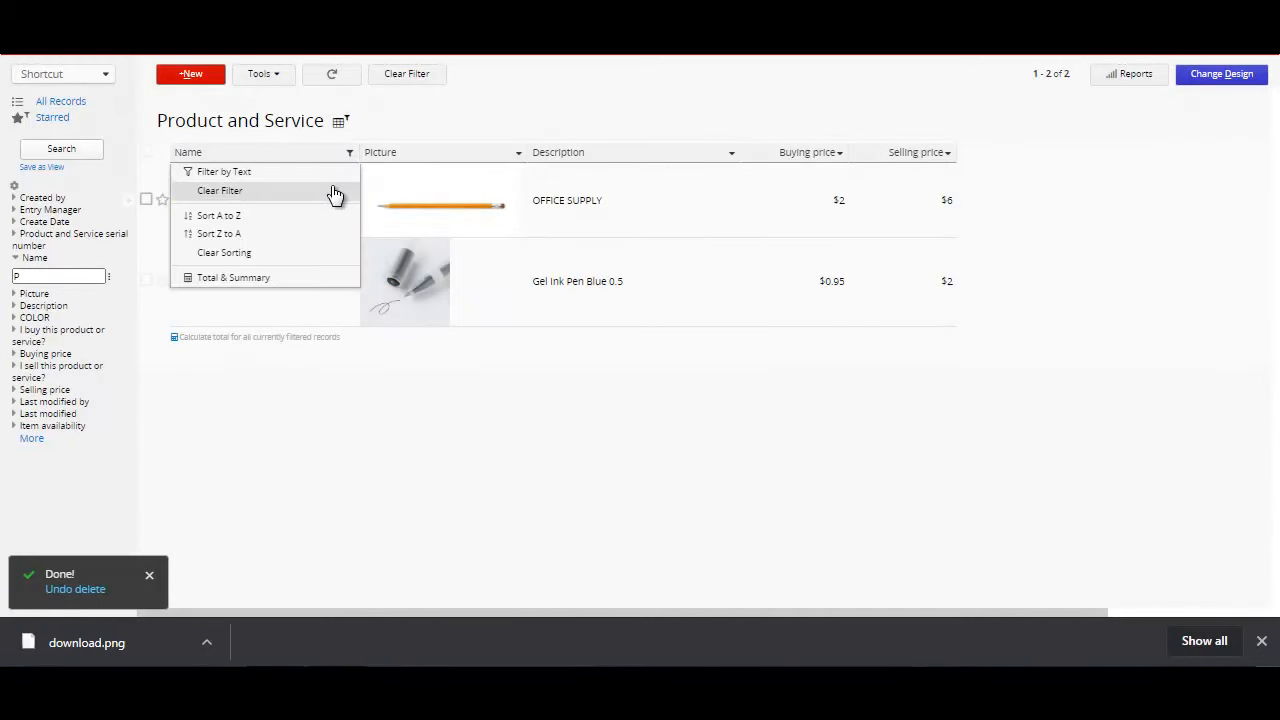
left_click(335, 191)
Step: Sort the product listing by Name from A to Z and from Z to A, and calculate the totals for all records
left_click(351, 156)
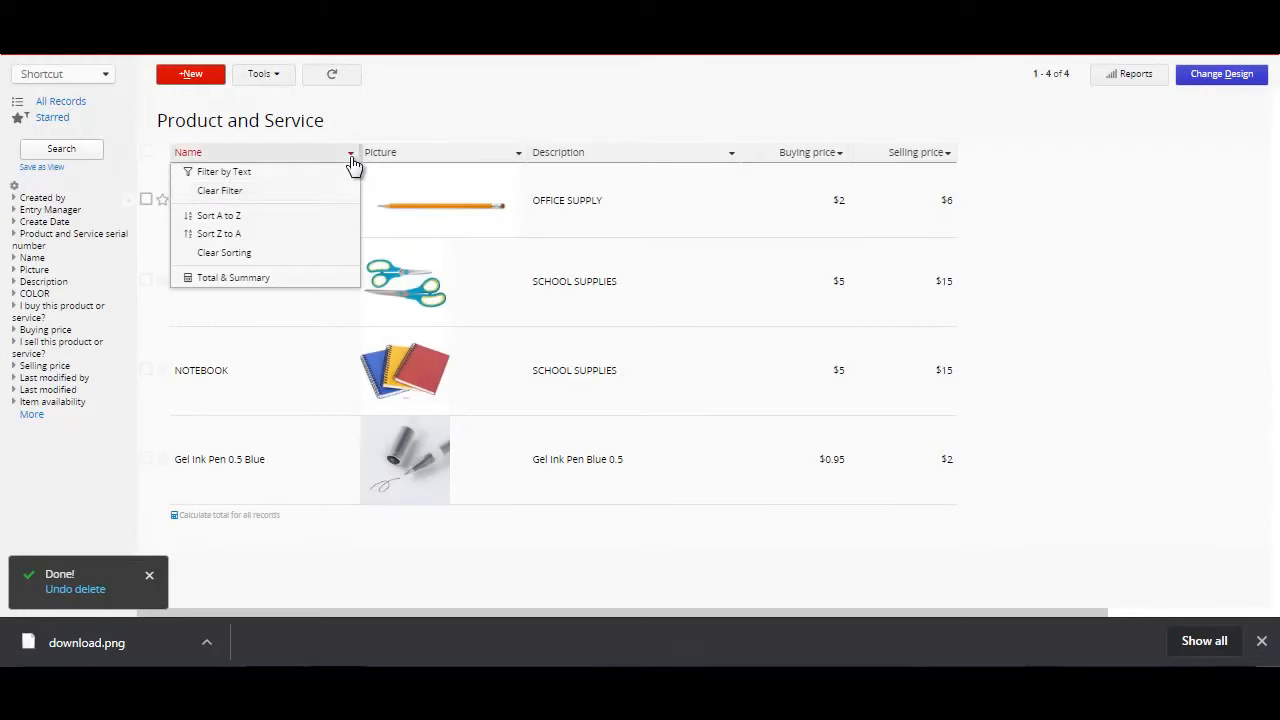
left_click(330, 217)
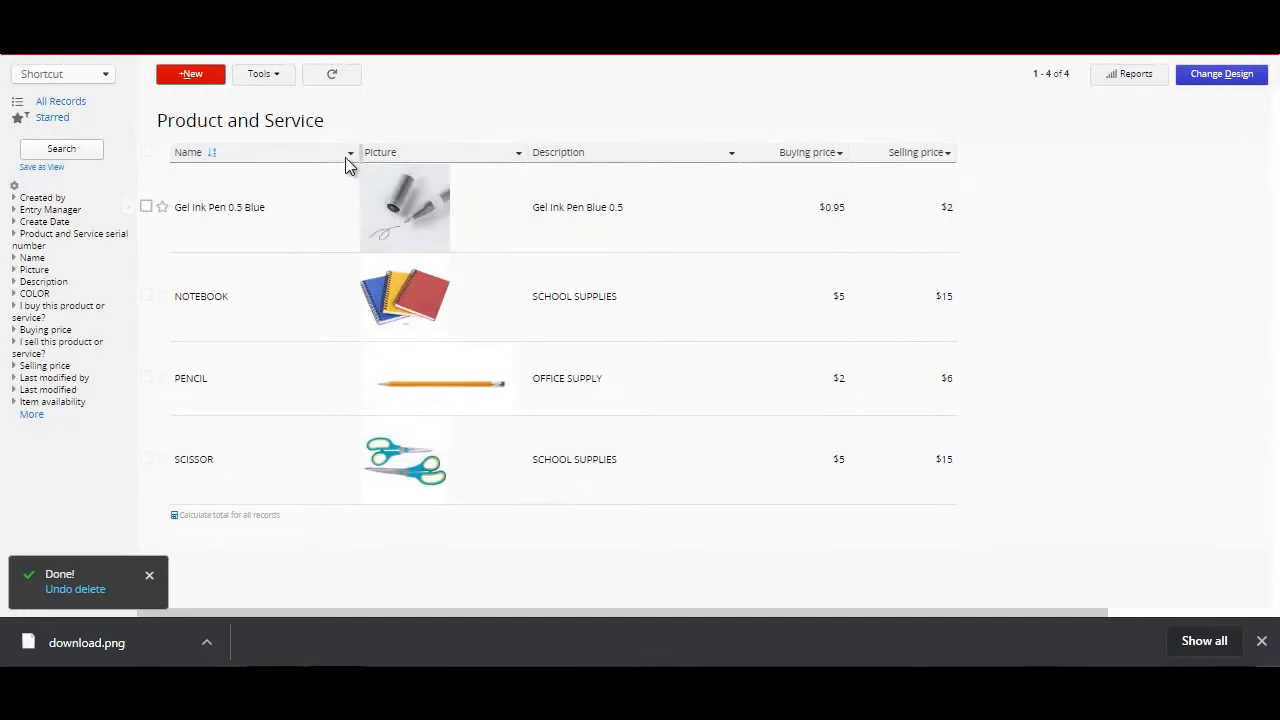
left_click(350, 156)
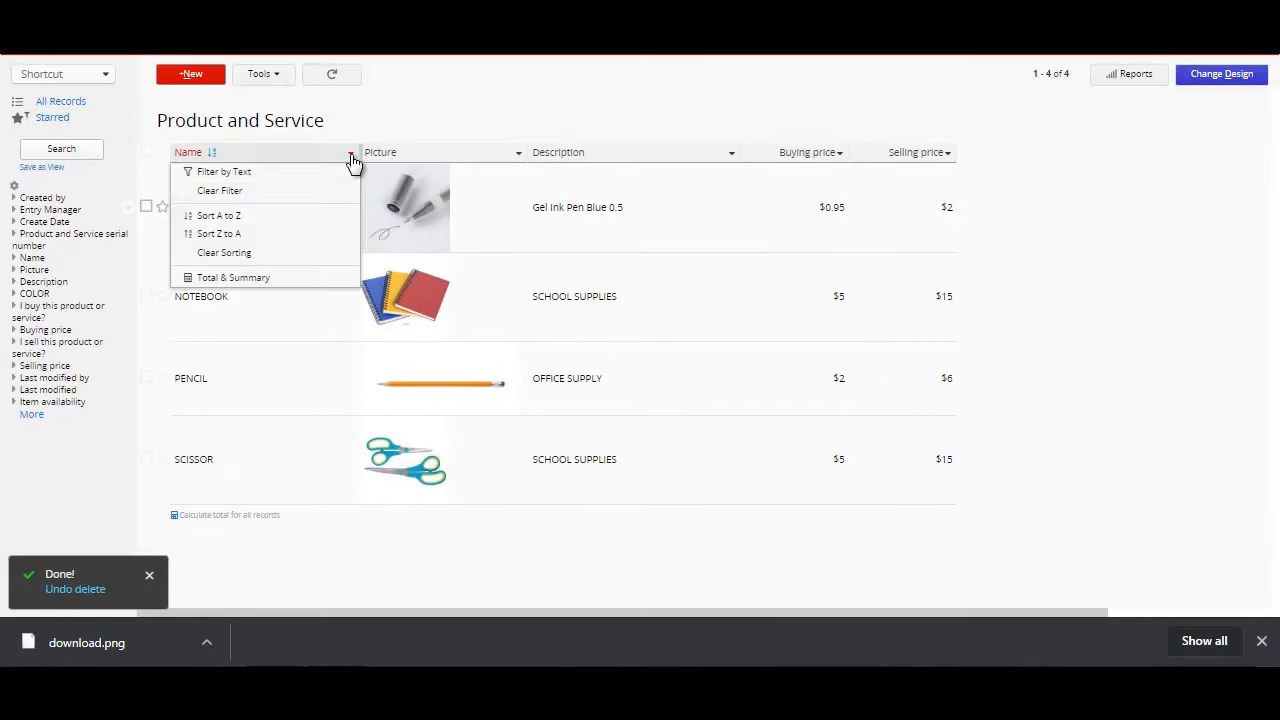
left_click(326, 234)
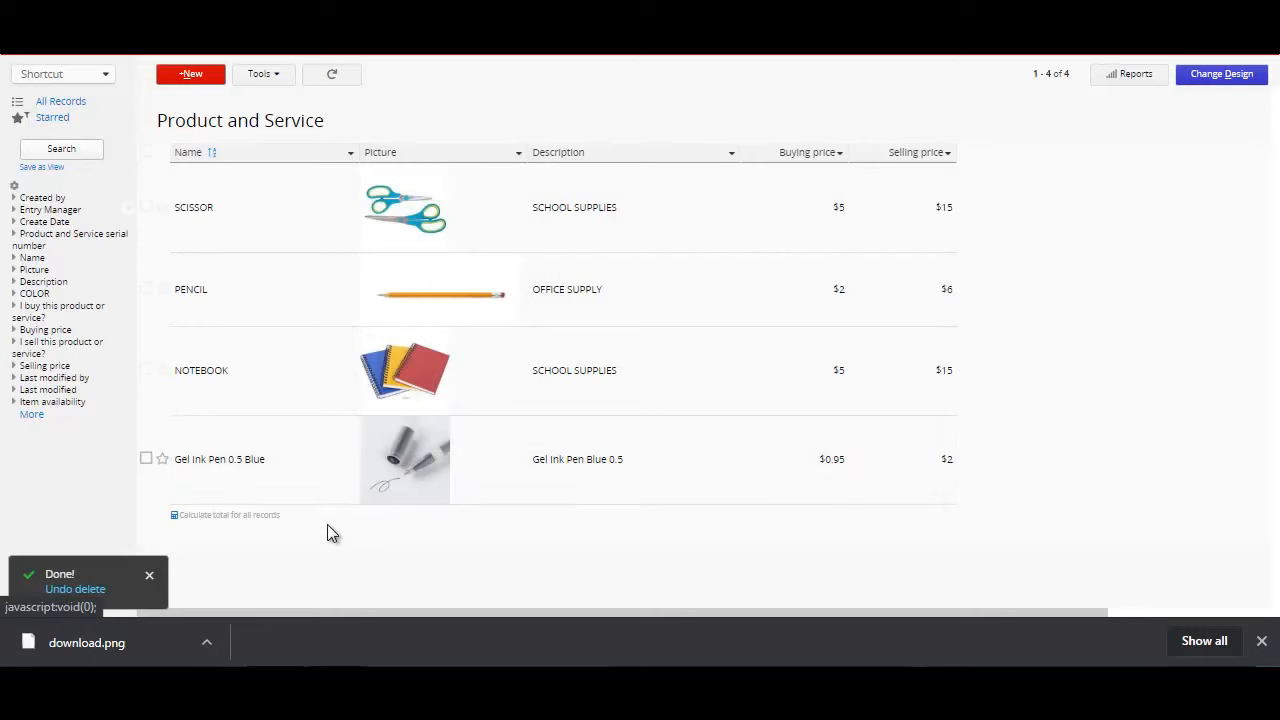
left_click(245, 515)
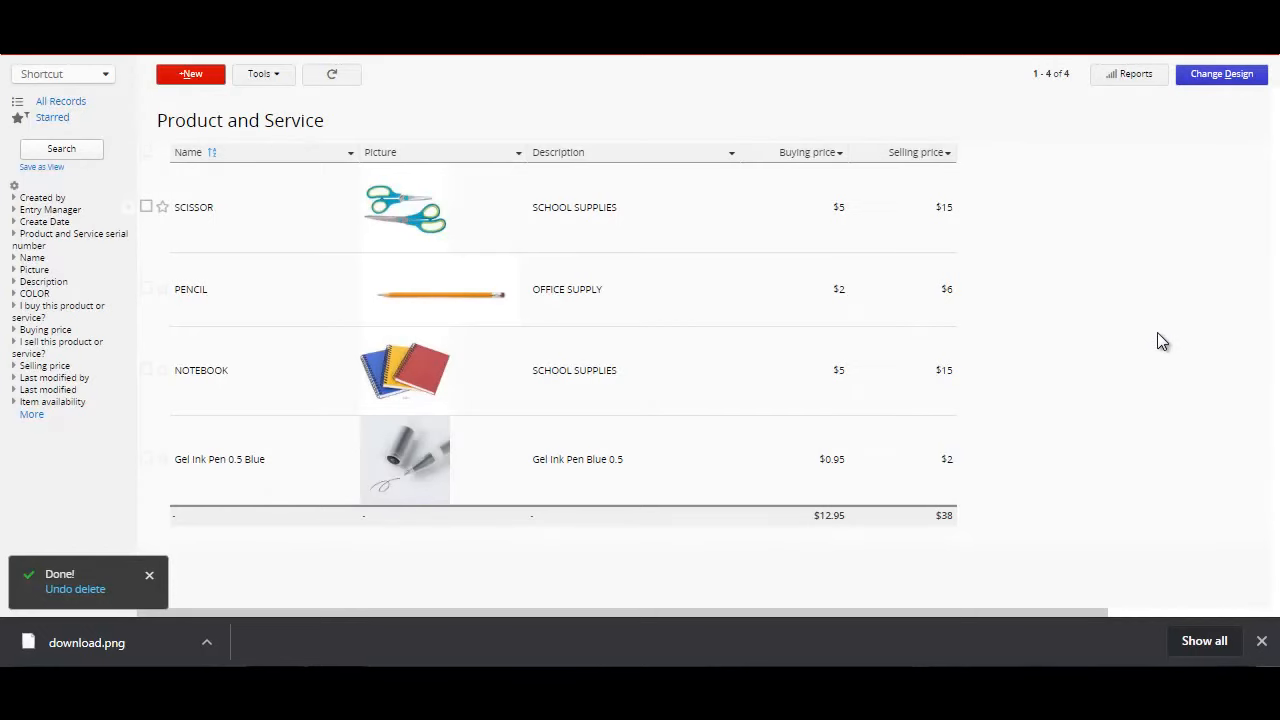
Step: From the SCISSOR record, move the REMARK and COLOR fields to row 16 of the form design, save and exit to the record
left_click(320, 226)
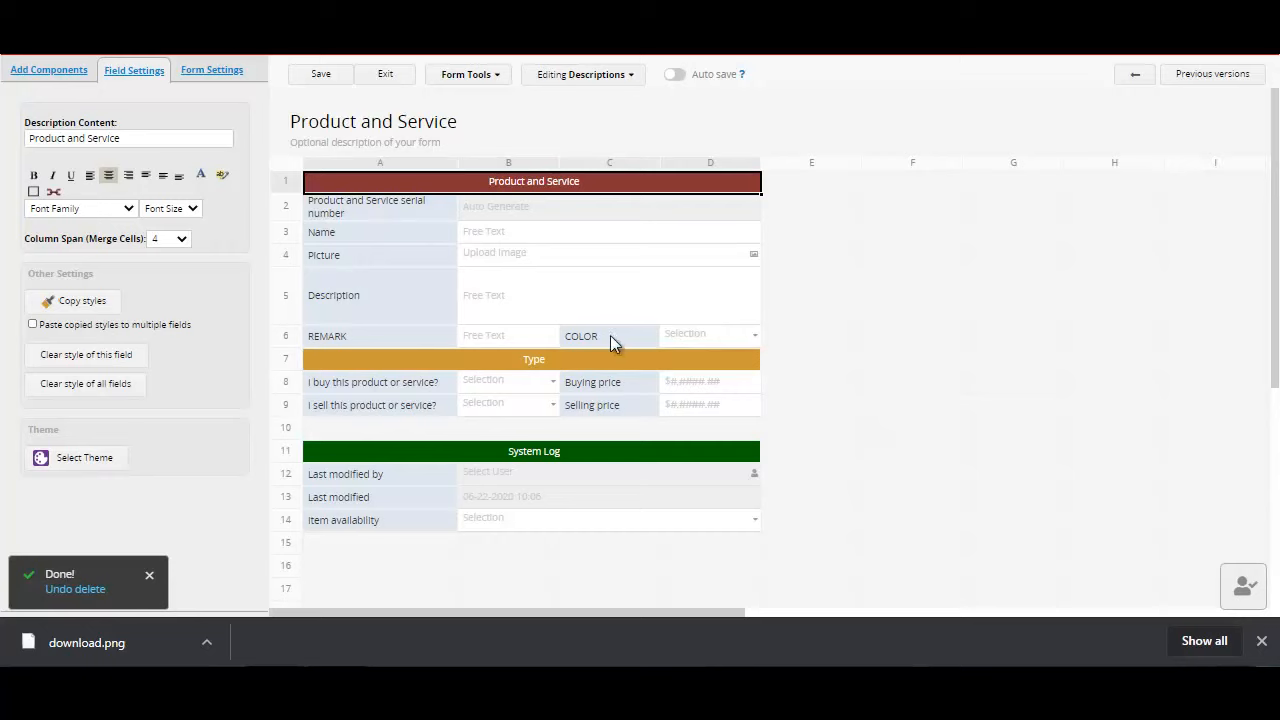
left_click(406, 342)
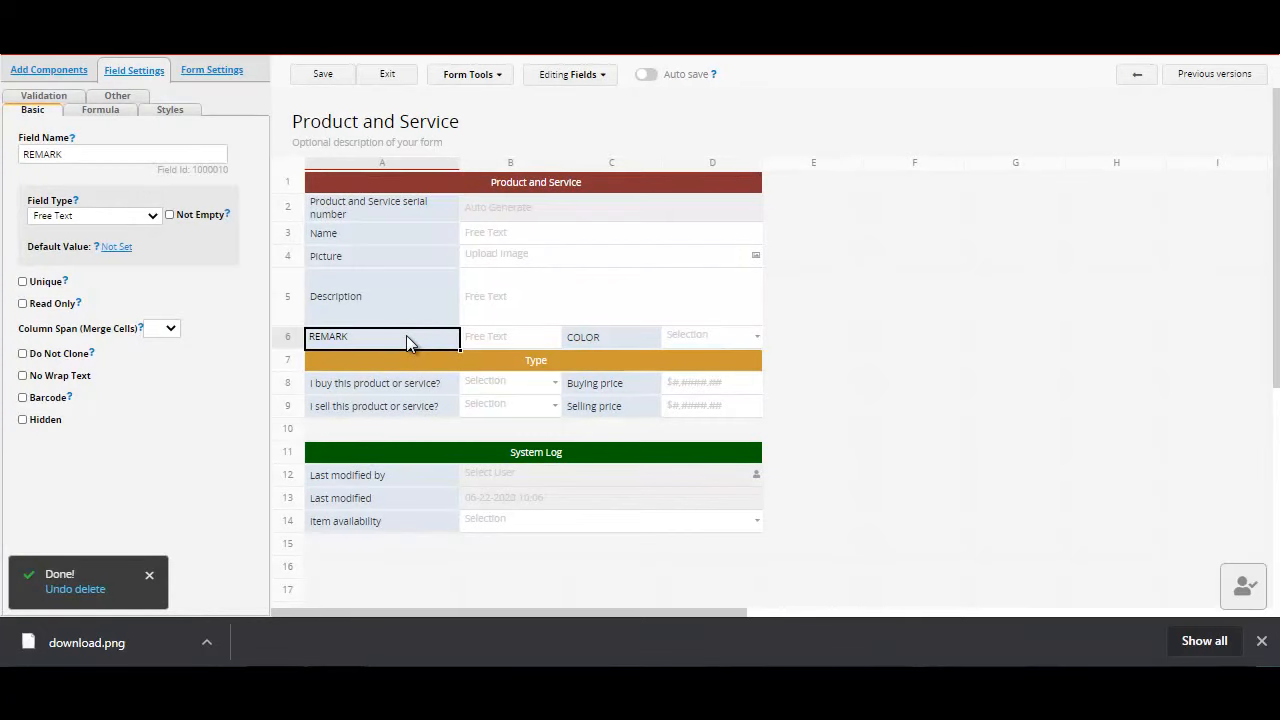
left_click_drag(406, 340, 358, 568)
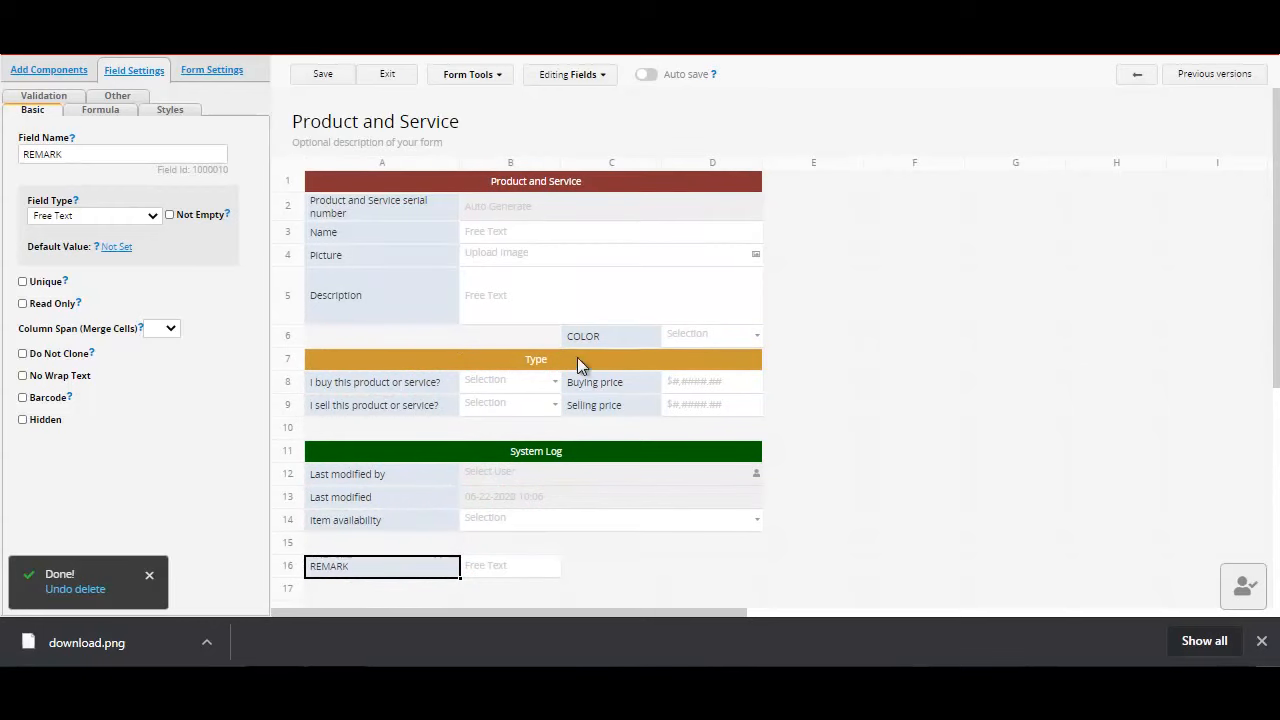
left_click(624, 338)
left_click_drag(624, 340, 620, 575)
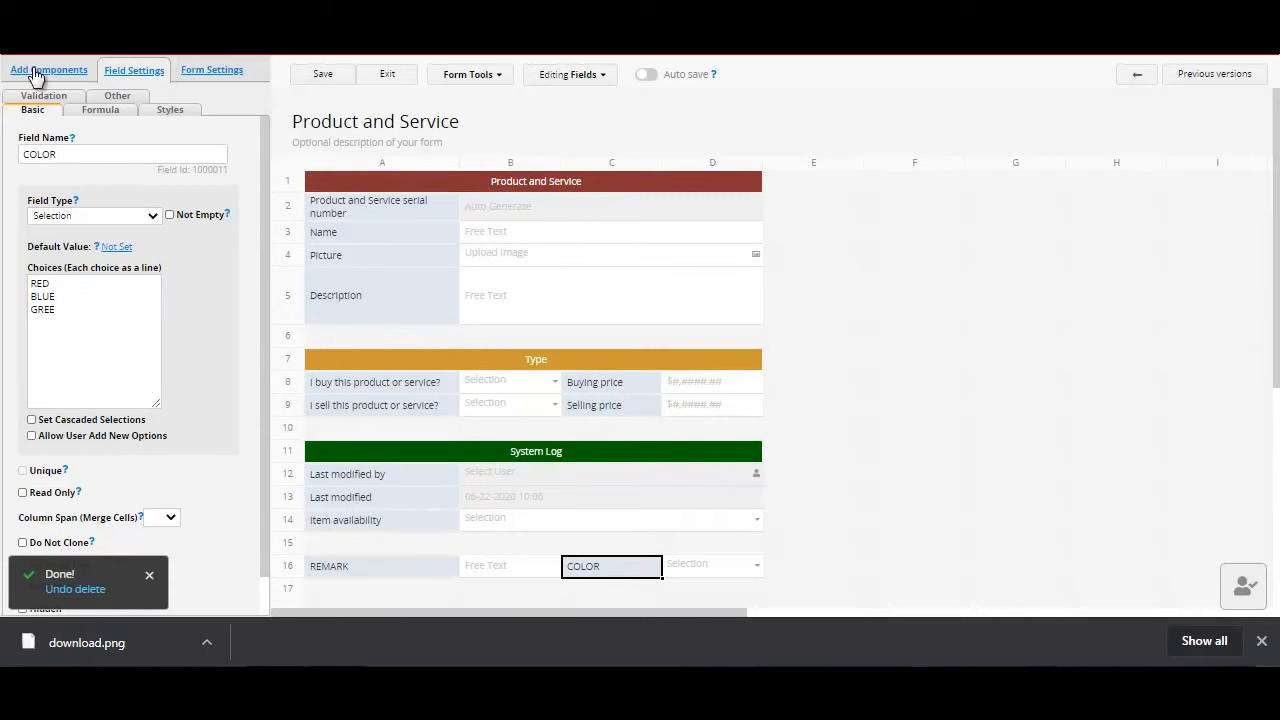
left_click(316, 76)
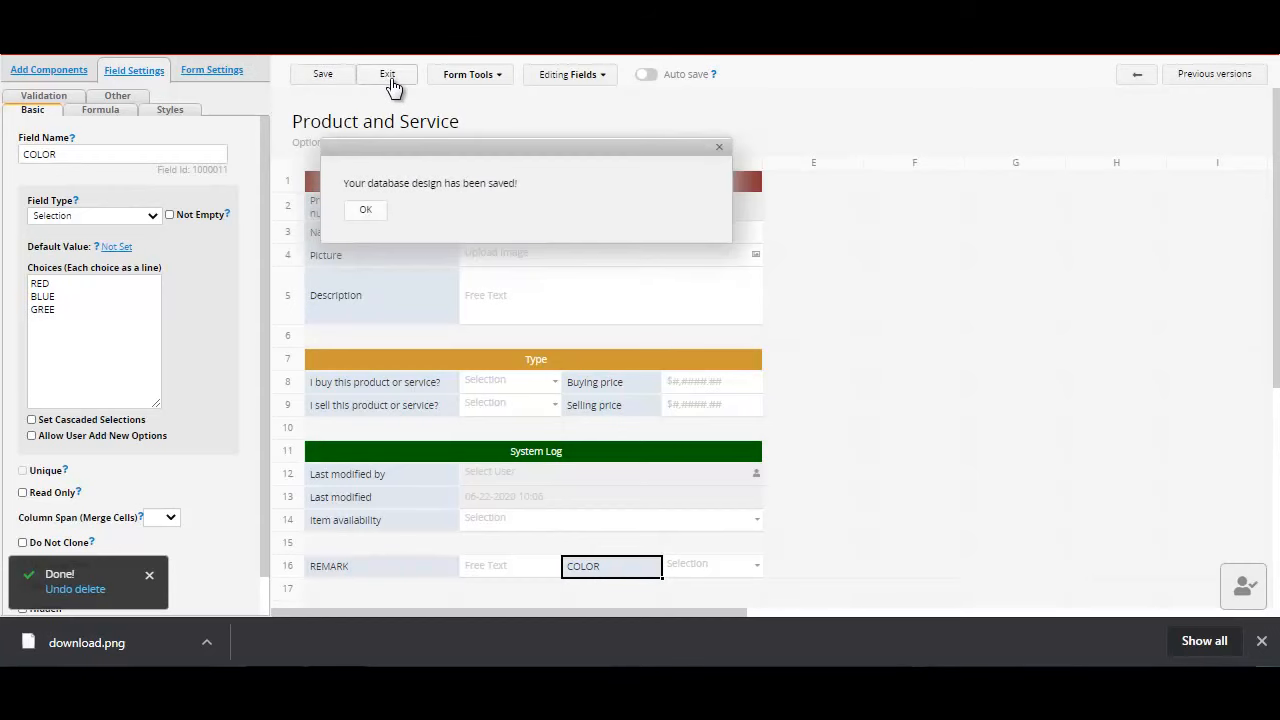
left_click(391, 86)
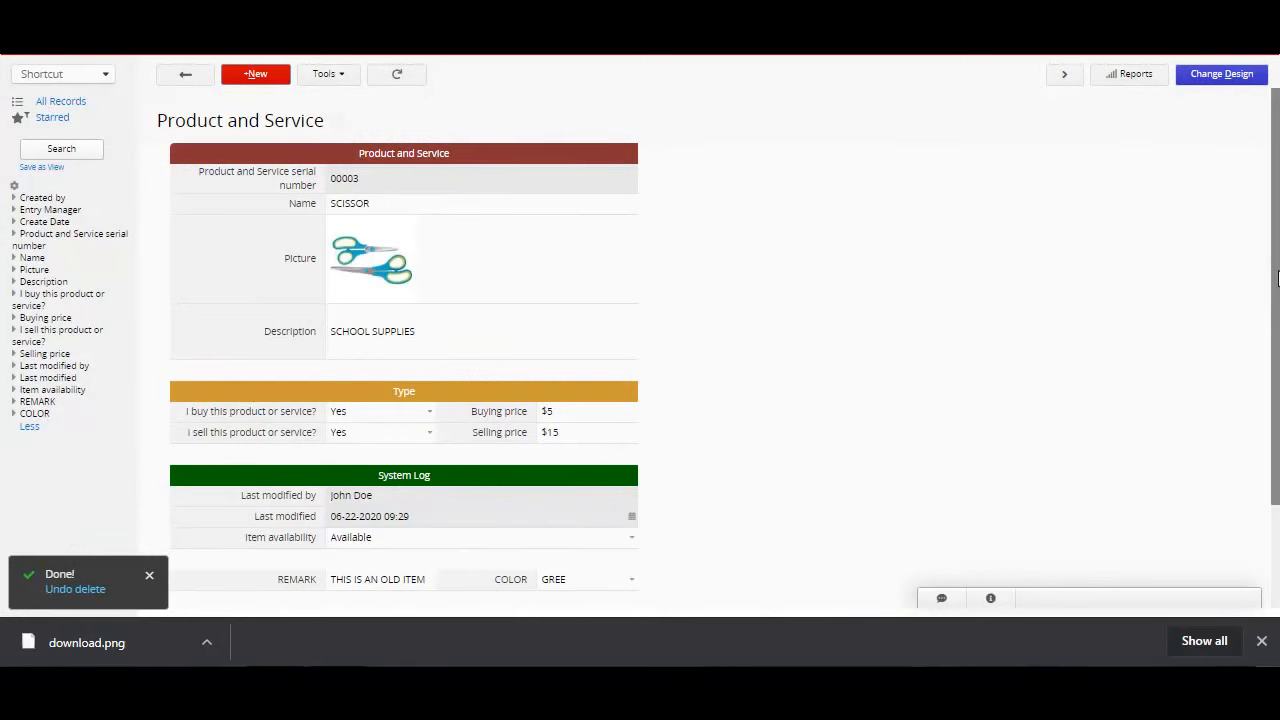
scroll(1277, 278, "down", 2)
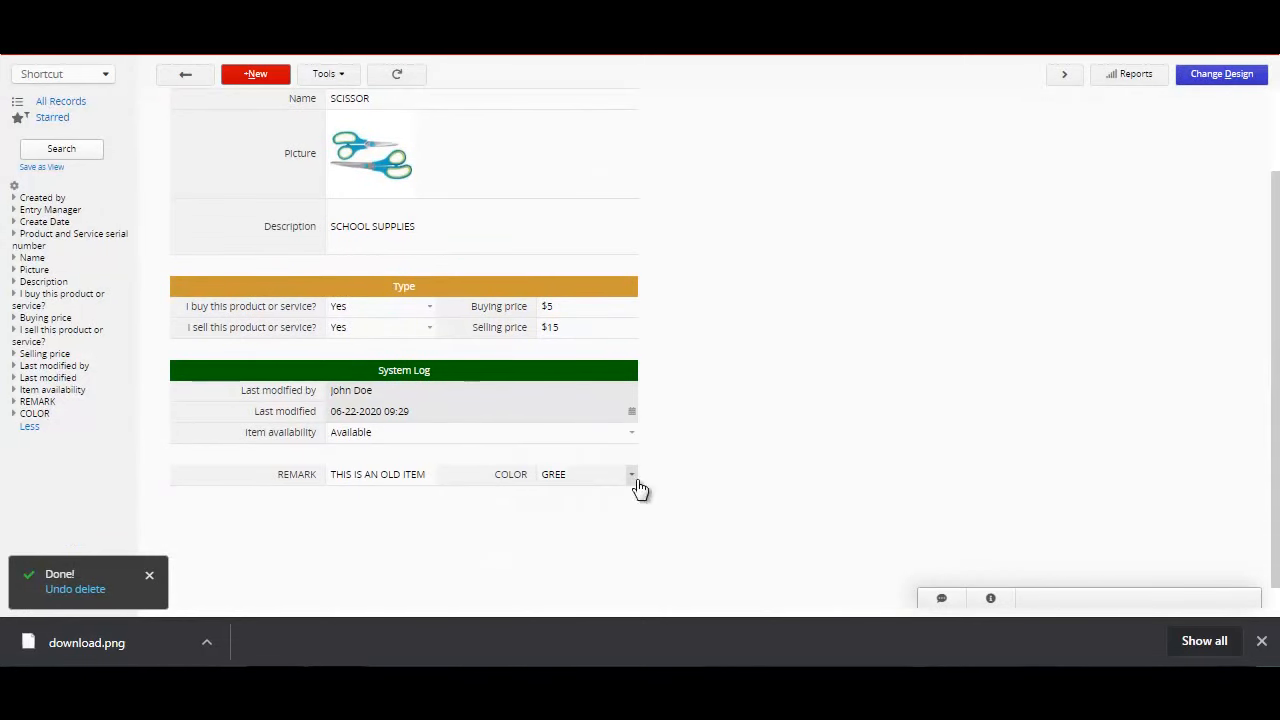
left_click(635, 479)
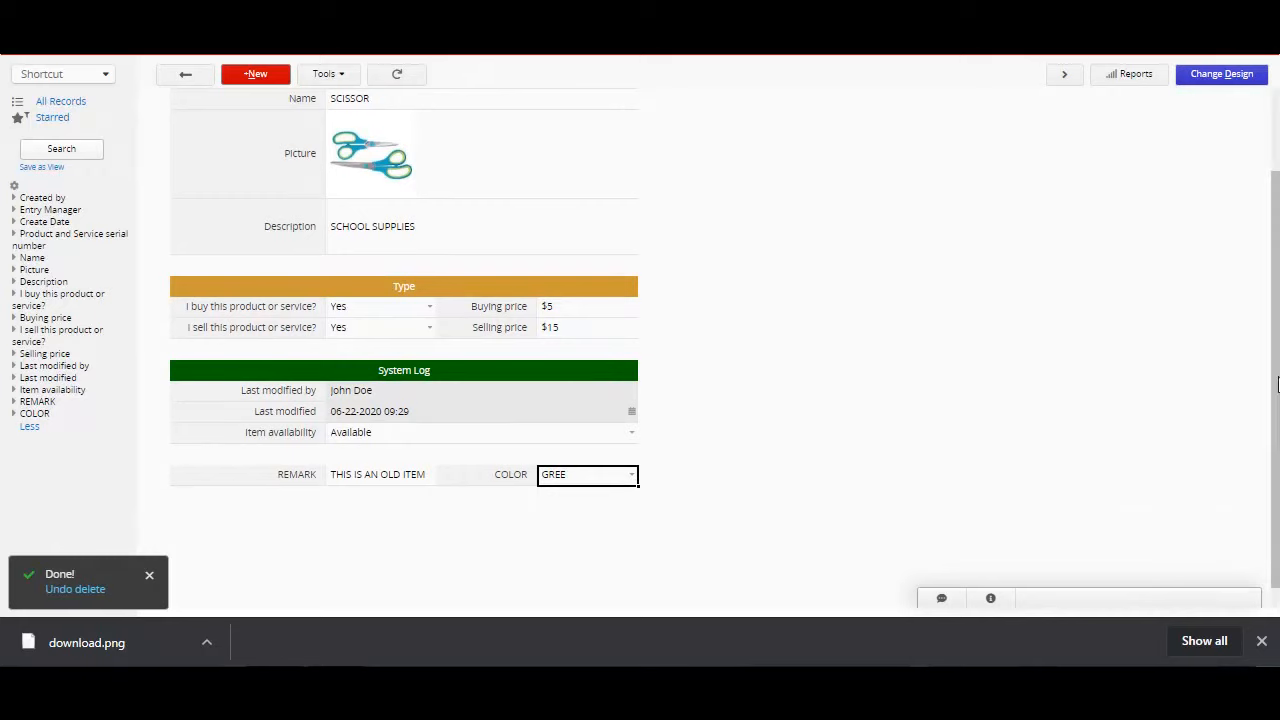
scroll(1277, 385, "up", 2)
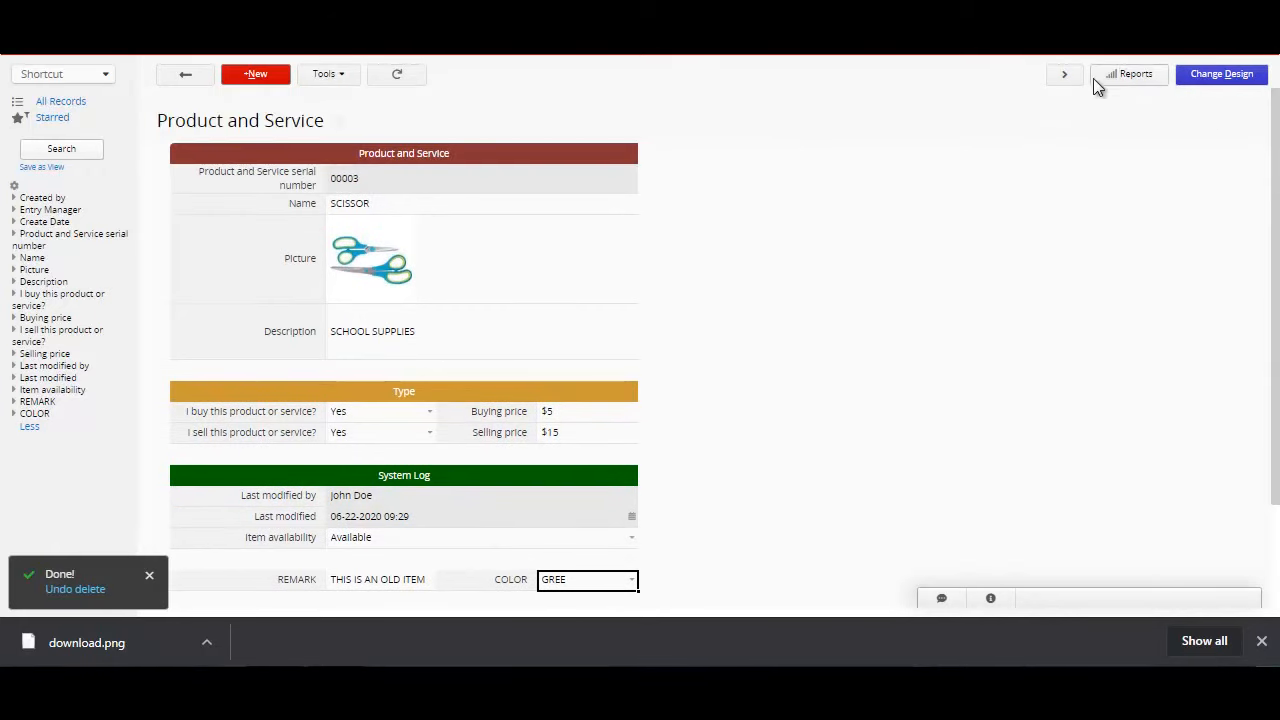
Step: Add a Barcode field to the Product and Service form in cell A6, below Description
left_click(1206, 84)
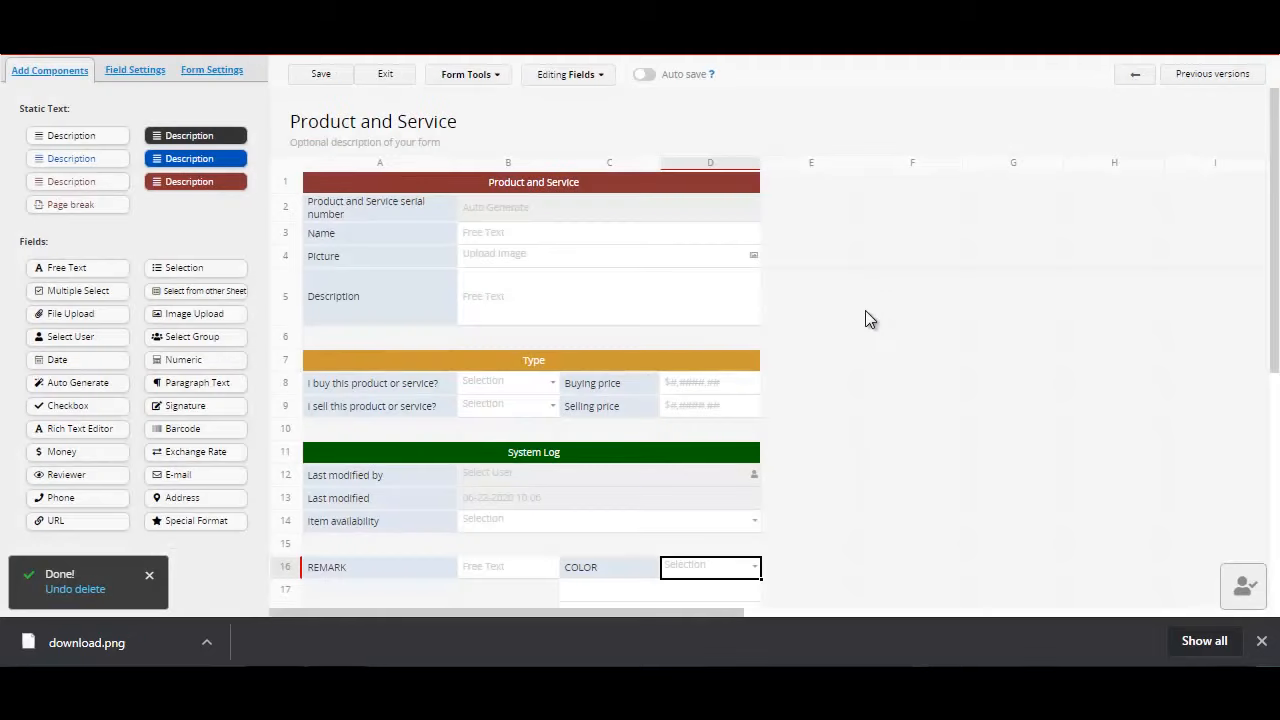
scroll(1269, 306, "down", 2)
scroll(1072, 443, "down", 1)
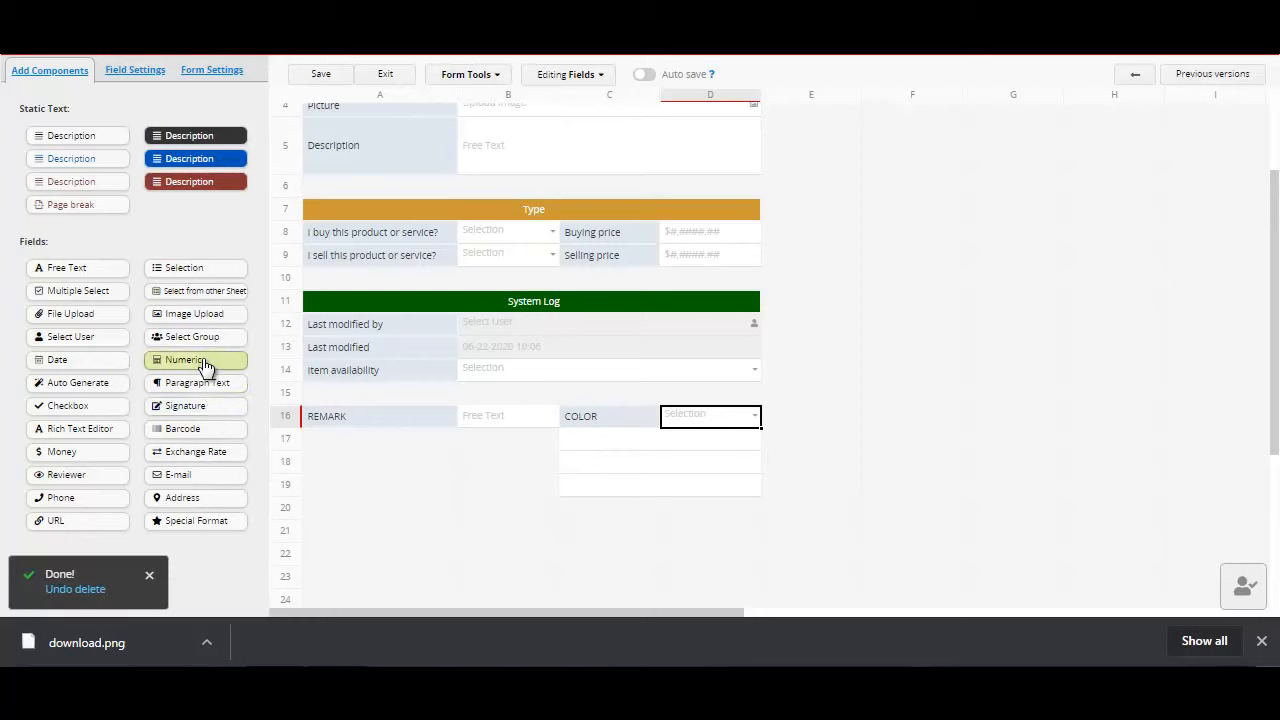
left_click_drag(196, 439, 362, 186)
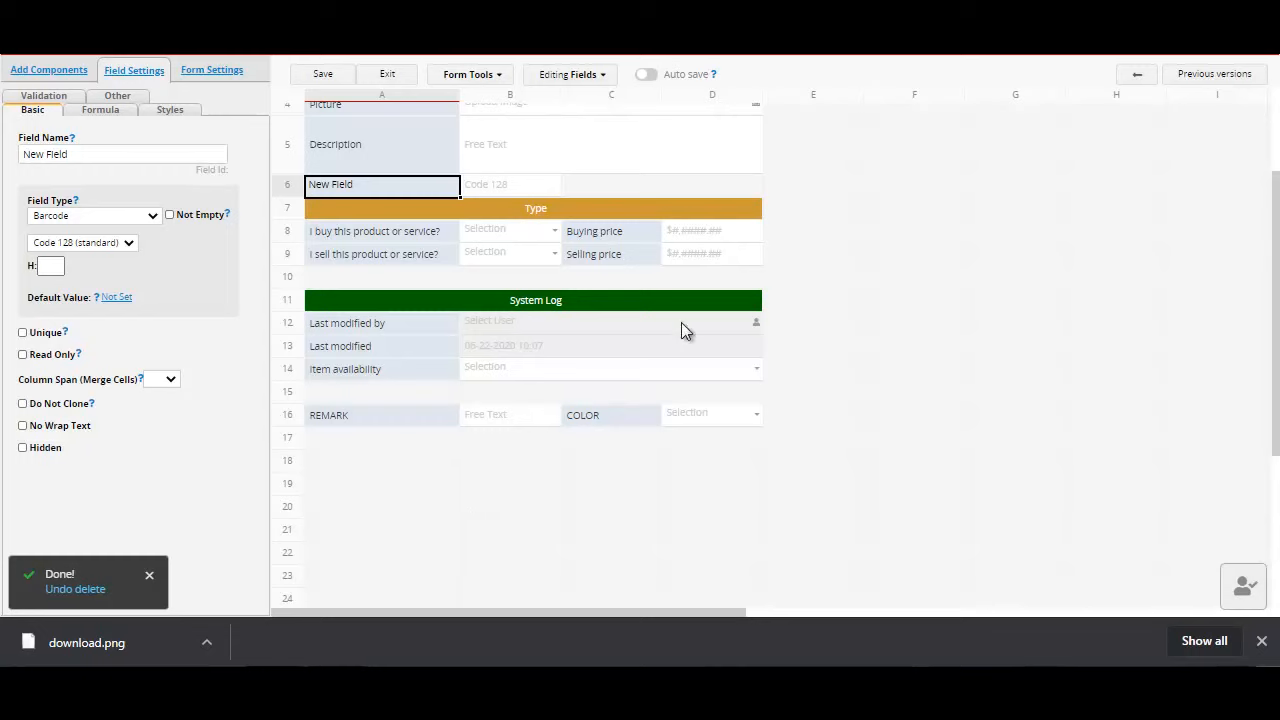
scroll(1276, 195, "up", 2)
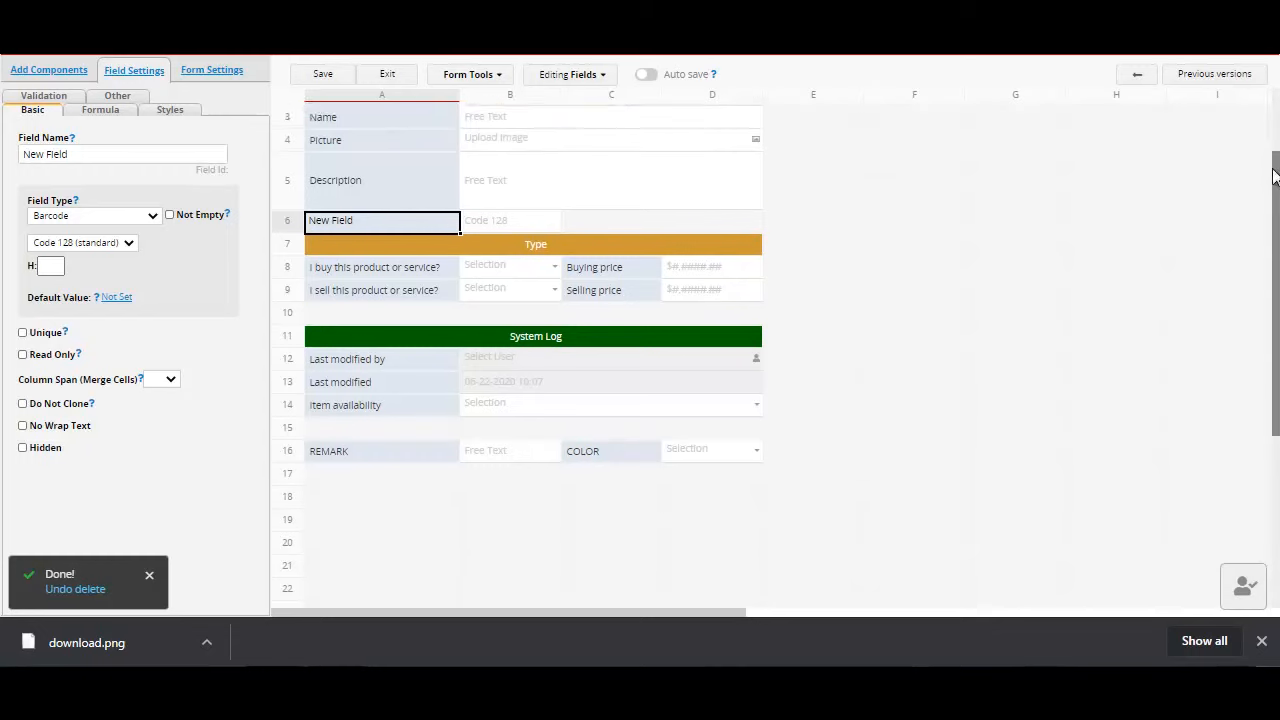
Step: Rename the new barcode field to BARCODE, save the form design and exit to the SCISSOR record
double_click(396, 269)
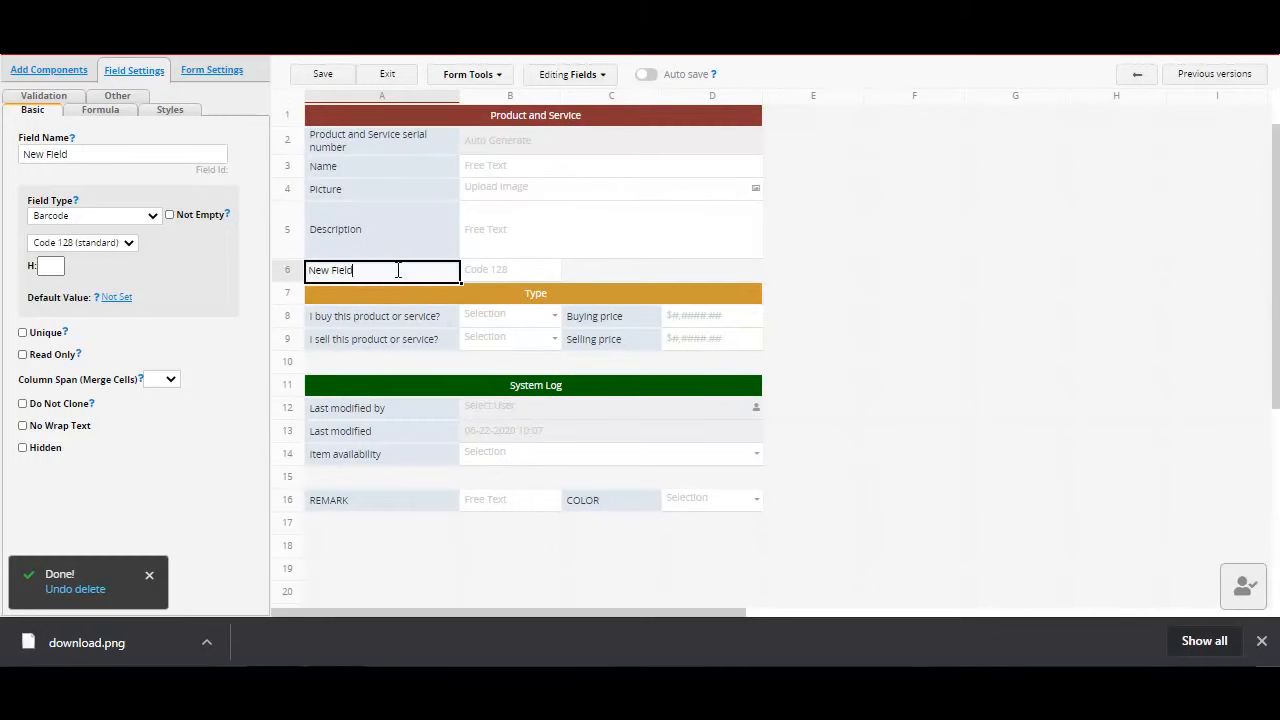
key("BackSpace")
key("BackSpace")
key("BackSpace")
key("BackSpace")
key("BackSpace")
key("BackSpace")
key("BackSpace")
key("BackSpace")
key("BackSpace")
type("BARCODE")
left_click(321, 76)
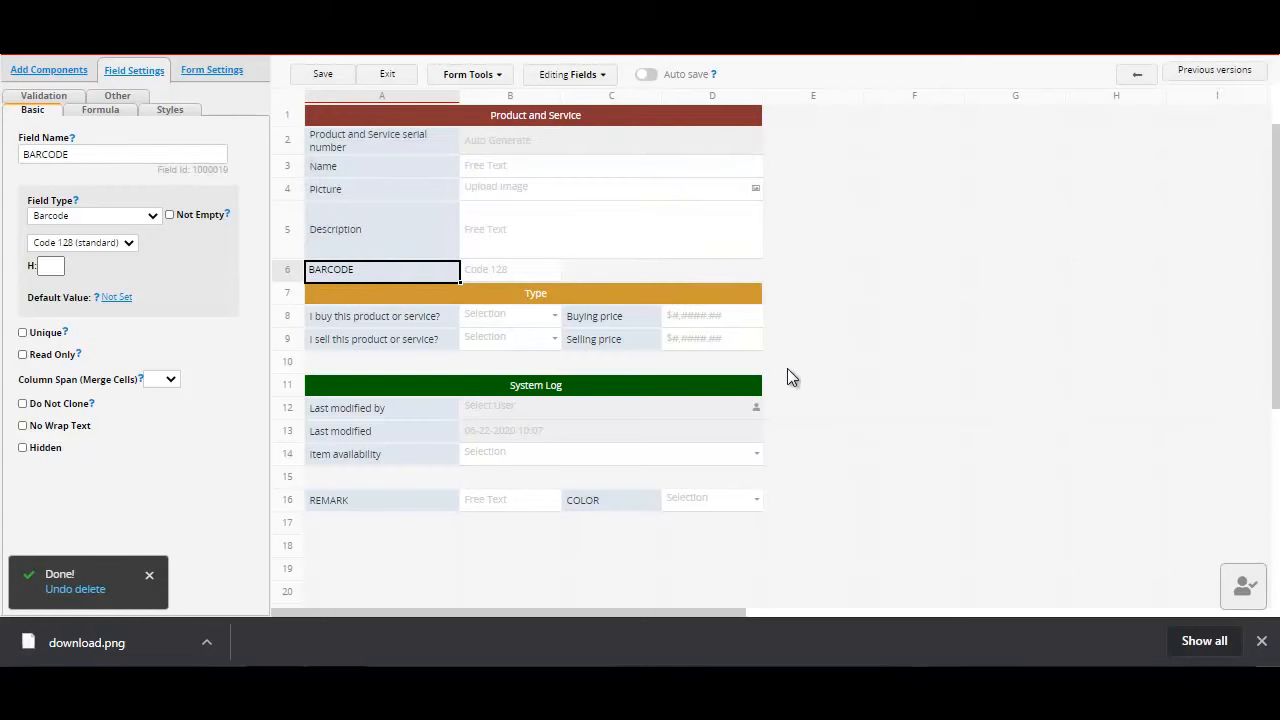
left_click(393, 77)
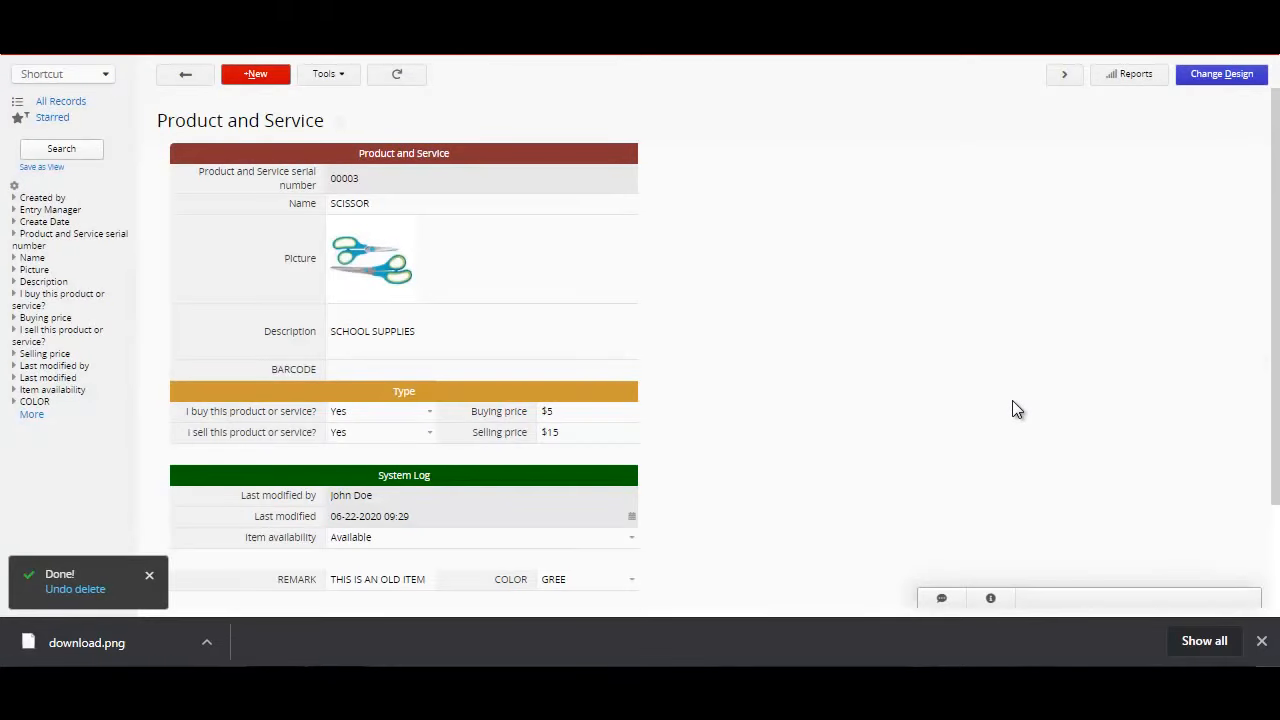
Step: Set the BARCODE field of the SCISSOR record to 1001
left_click_drag(1276, 268, 1278, 294)
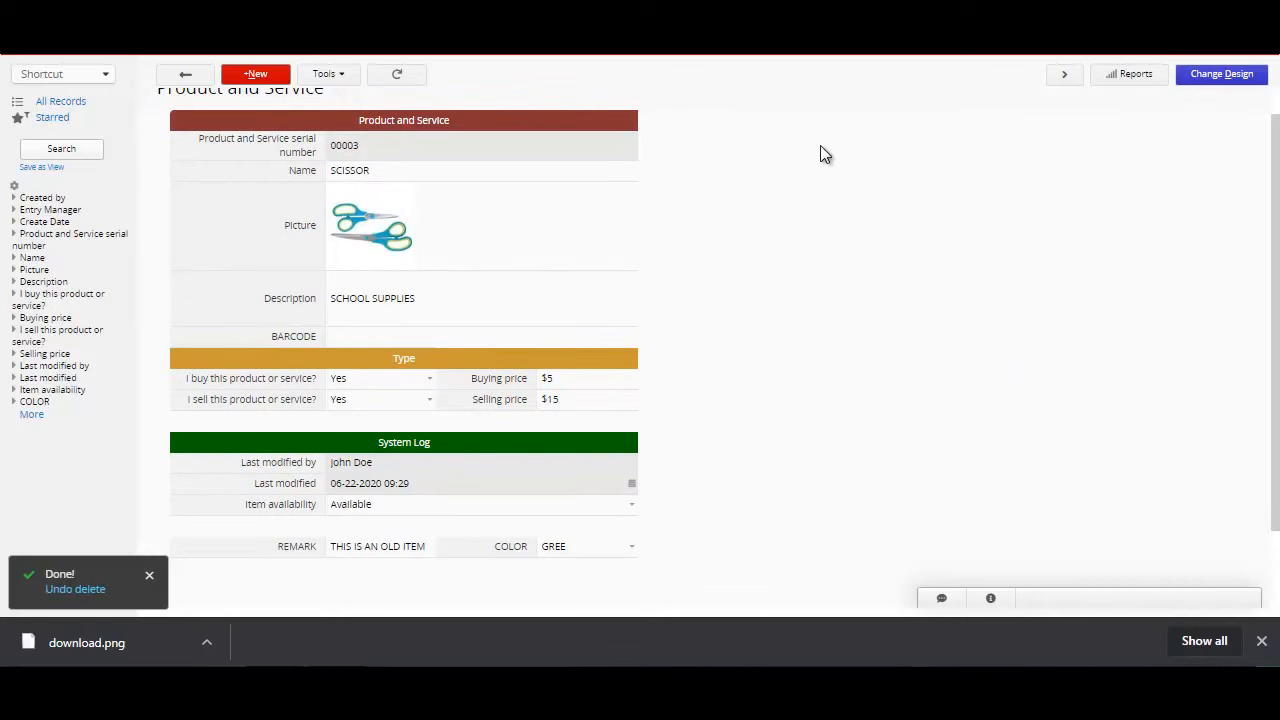
left_click(370, 336)
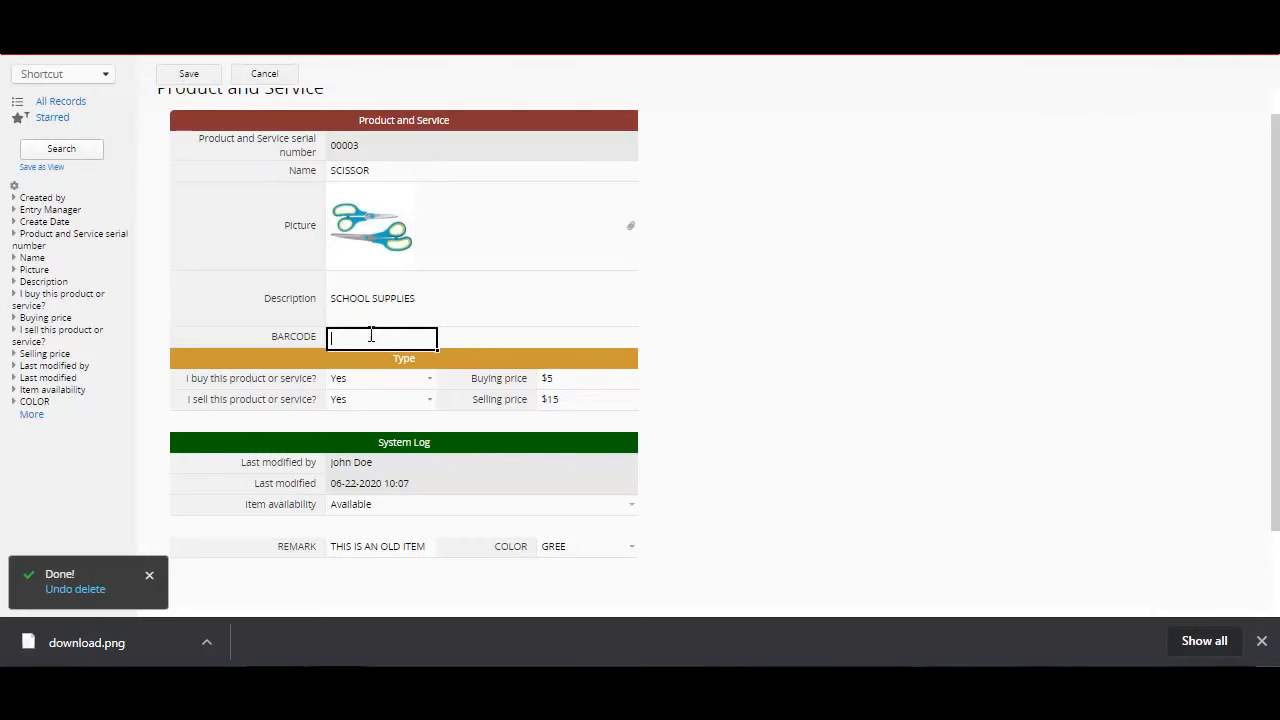
type("1001")
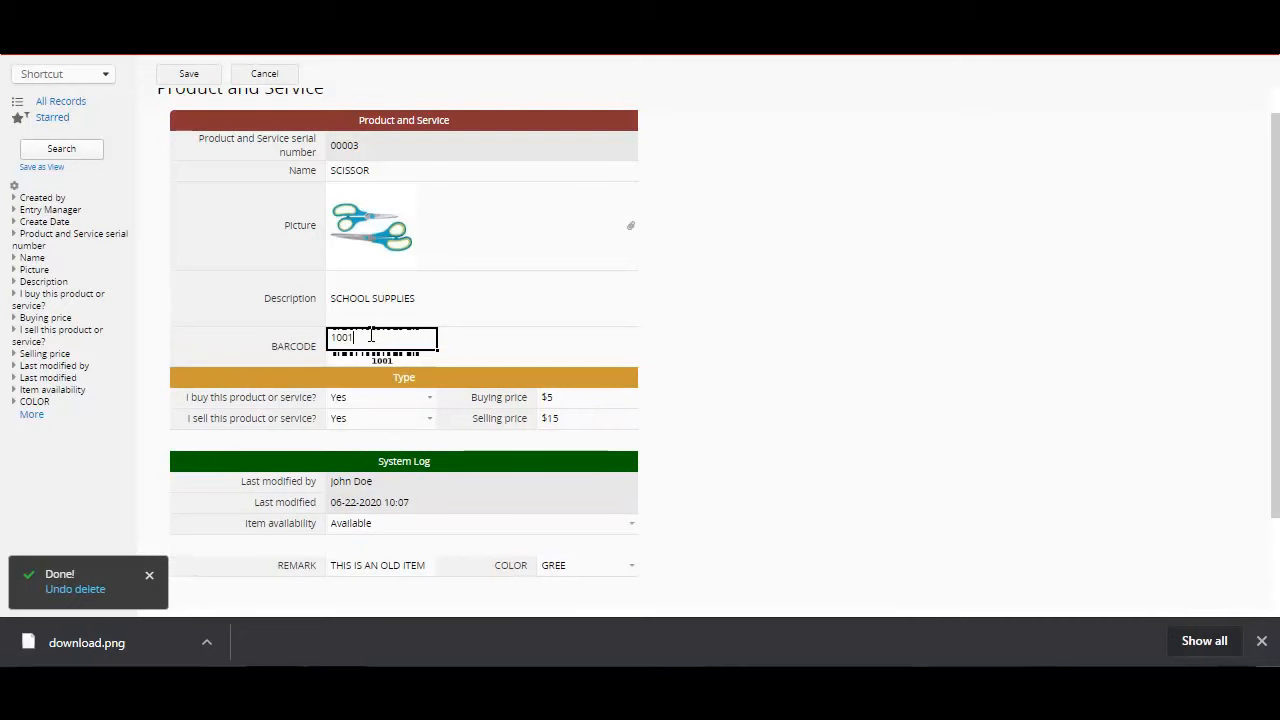
key("Tab")
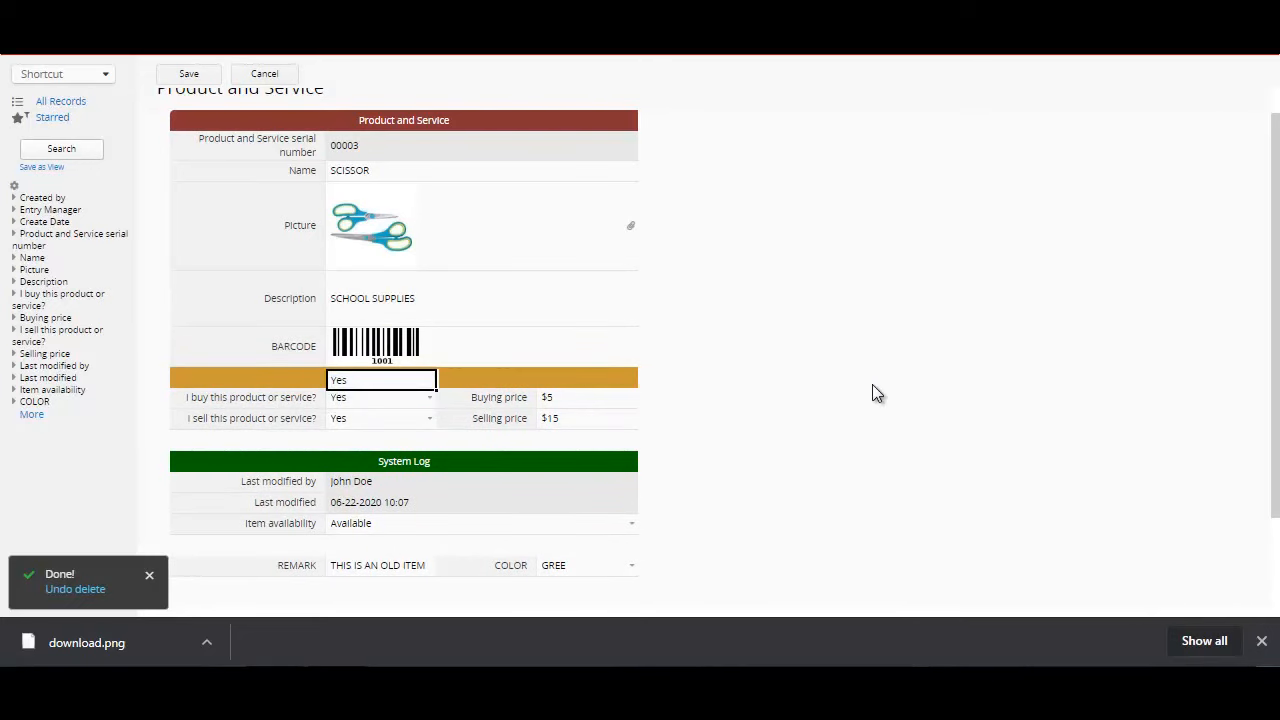
Step: Change the SCISSOR record's BARCODE value to 1002
left_click(400, 343)
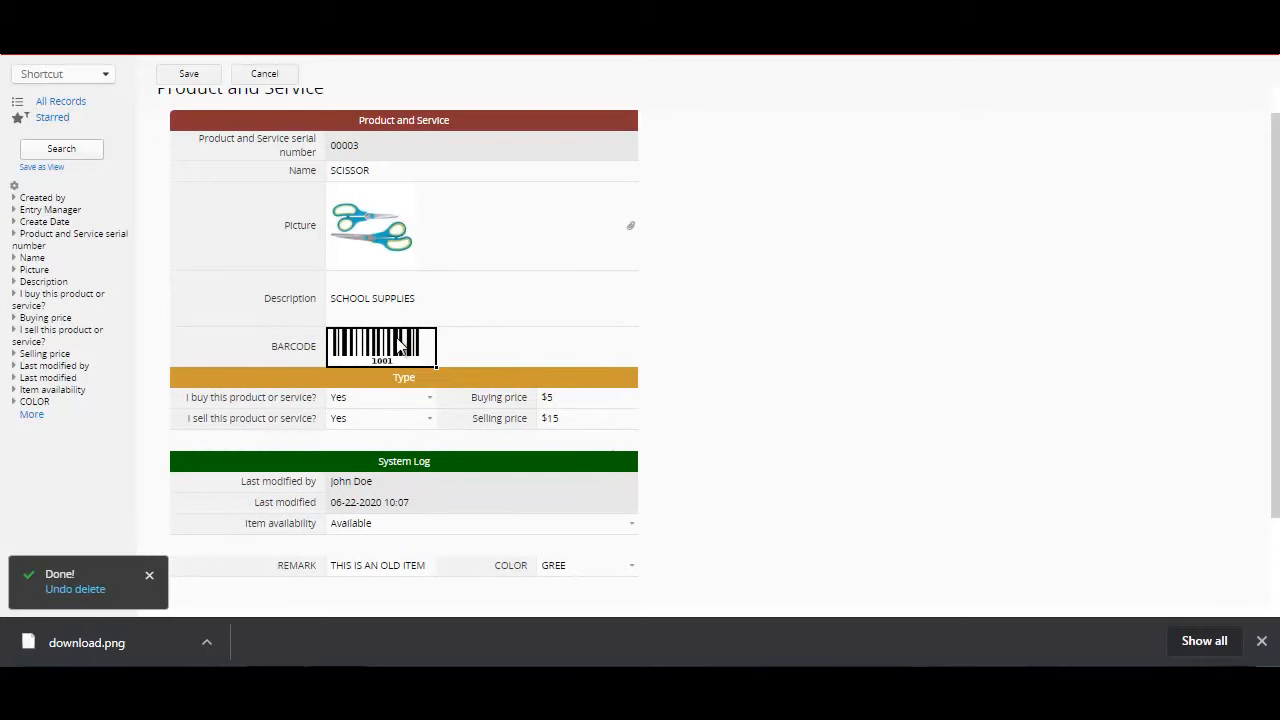
type("1")
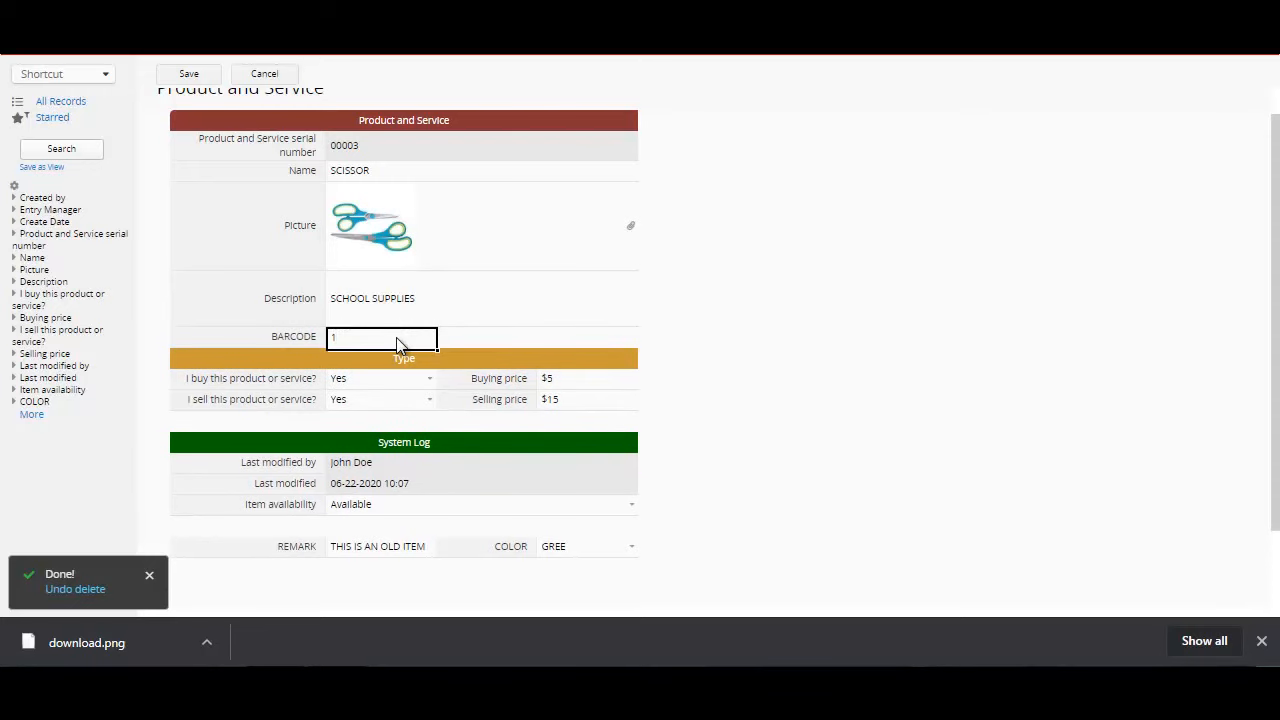
type("002")
key("Tab")
left_click(523, 358)
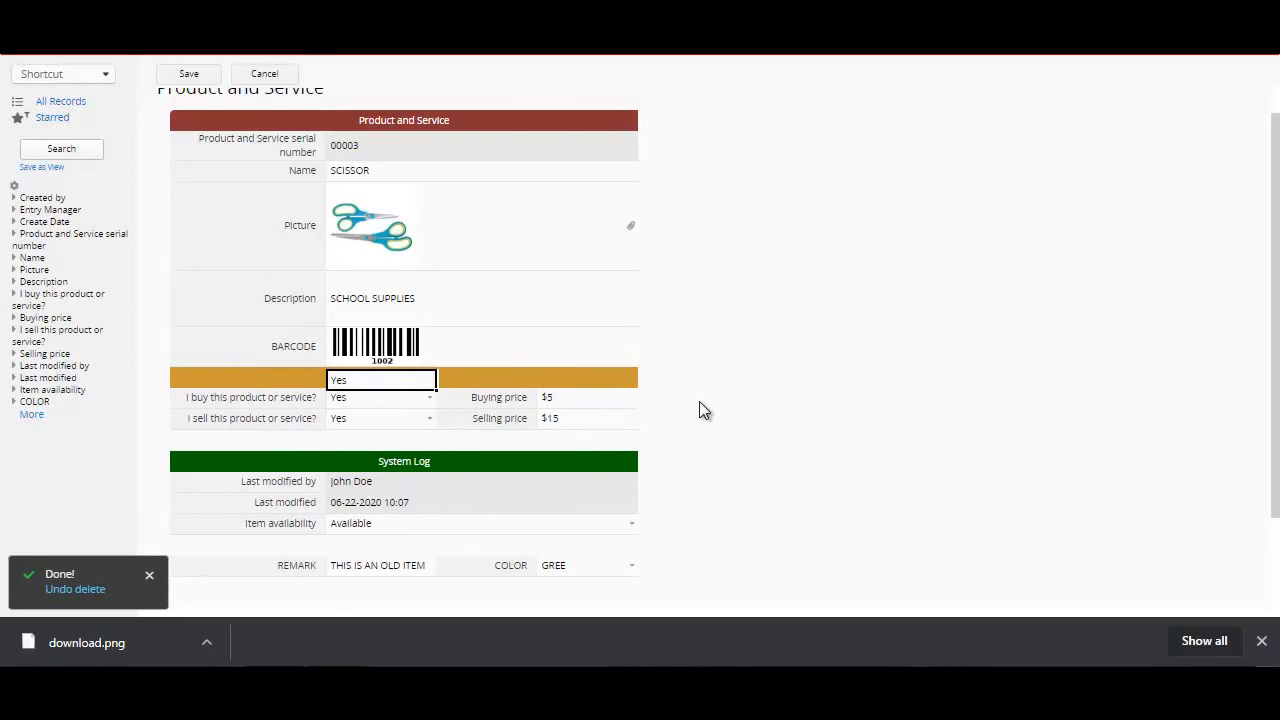
Step: Expand the Created by, Entry Manager, Create Date and serial number filters to view the available search options
left_click(40, 200)
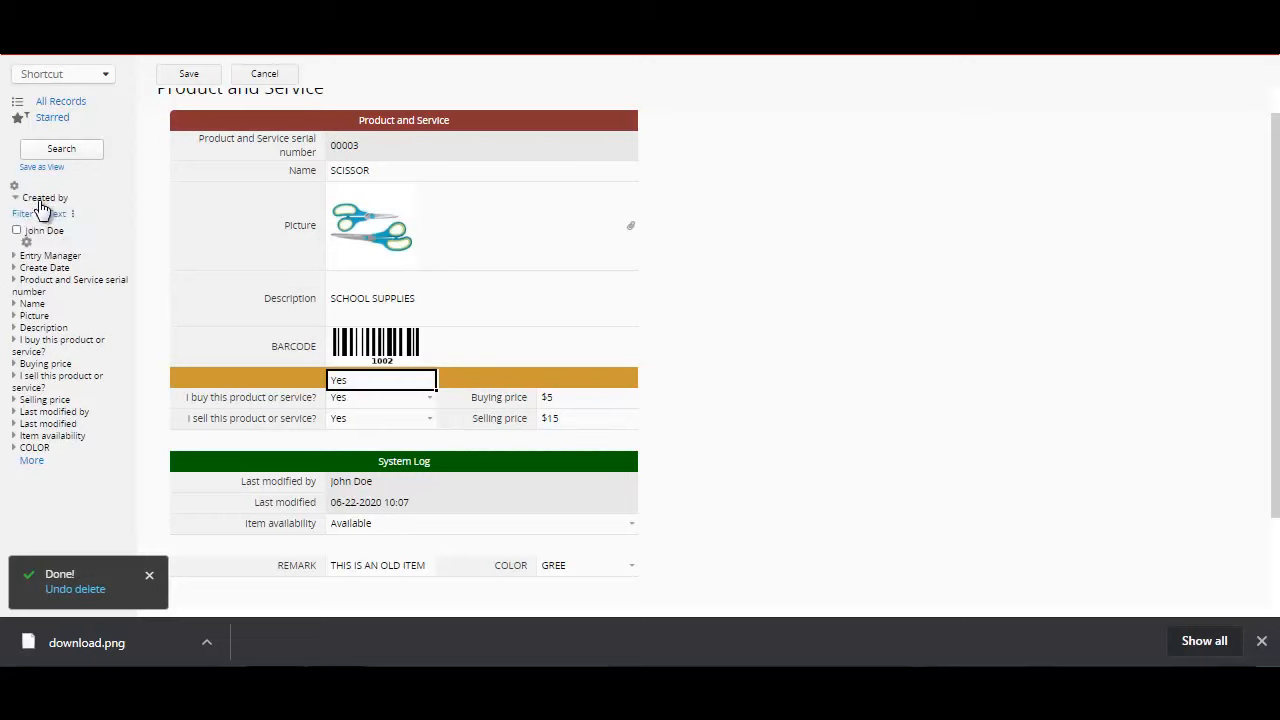
left_click(55, 255)
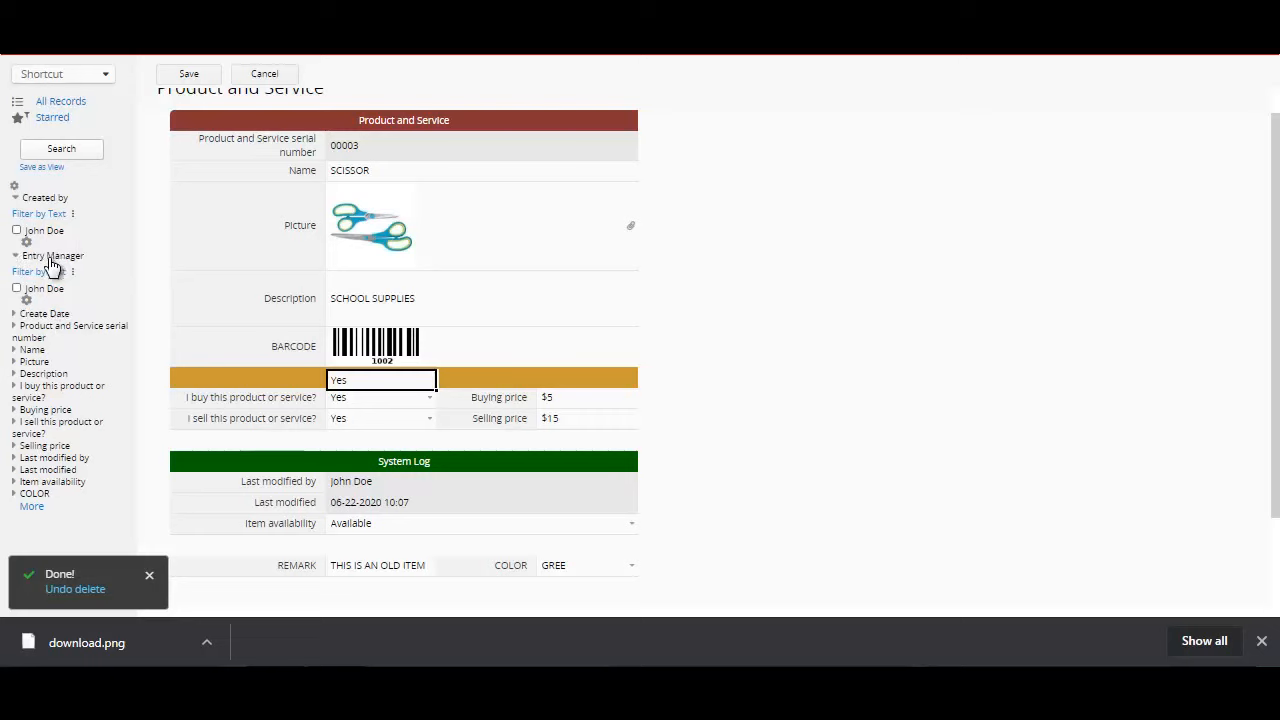
left_click(55, 316)
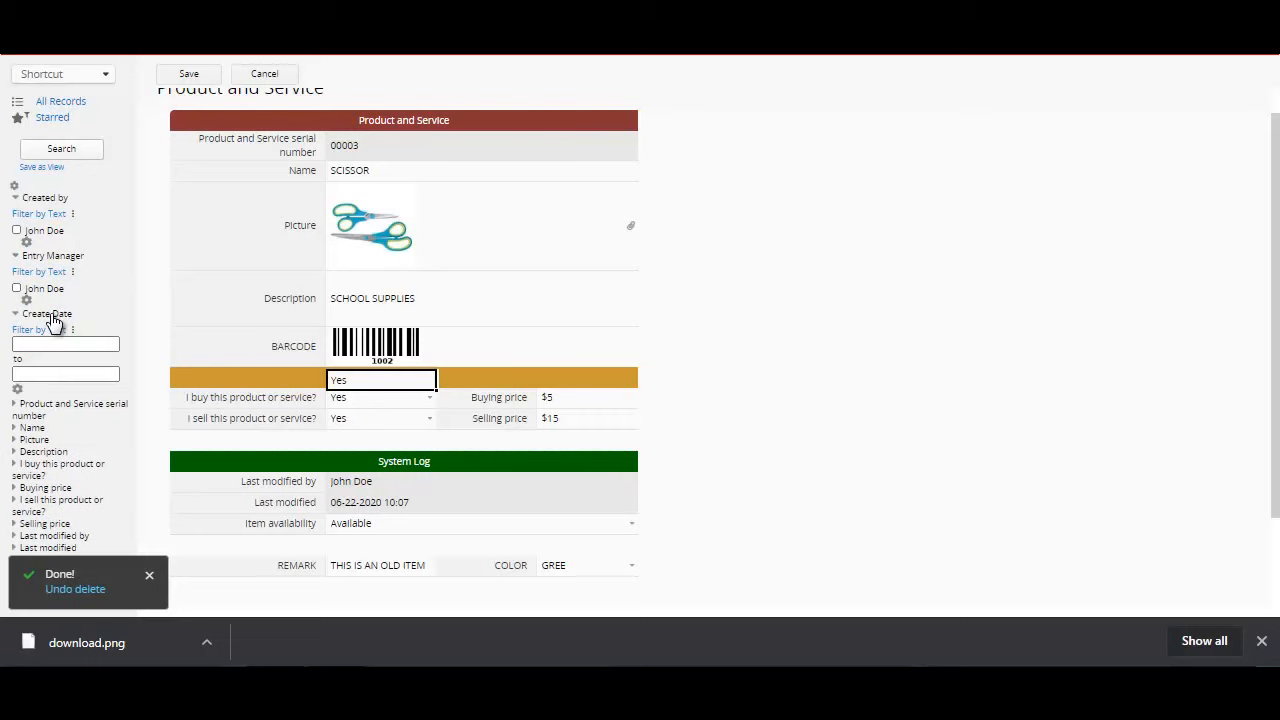
left_click(48, 412)
left_click(46, 463)
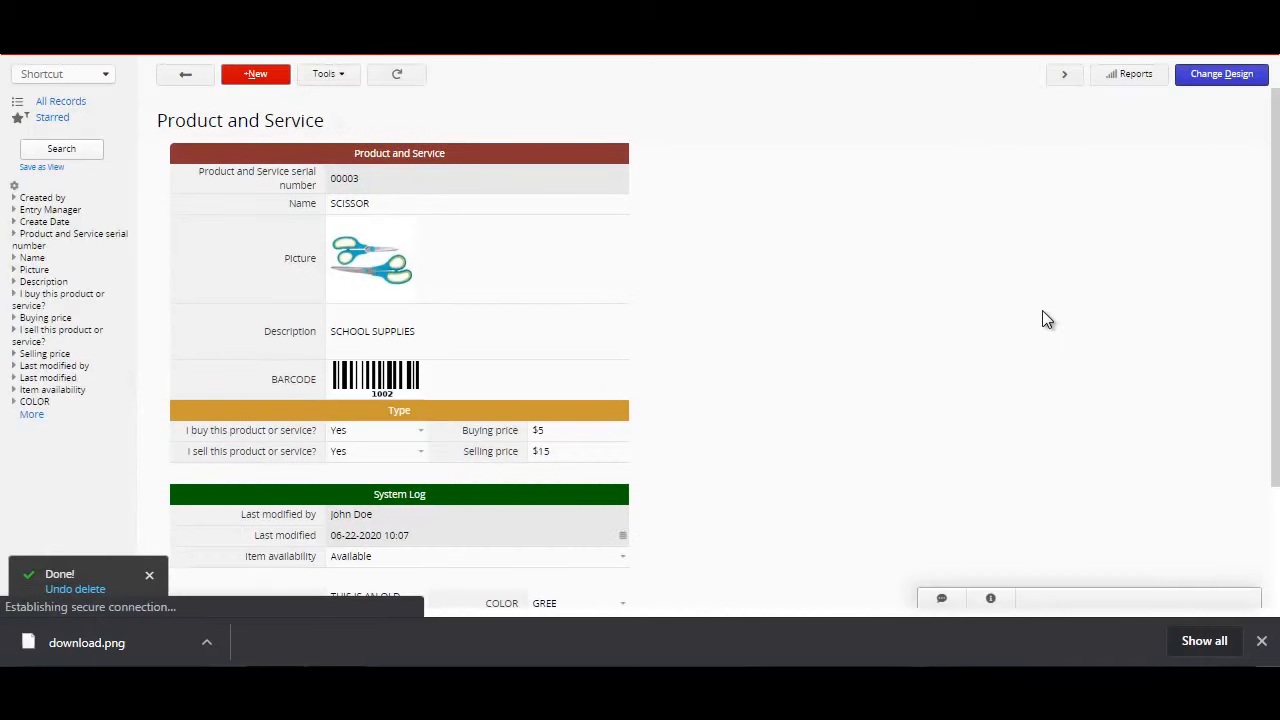
Step: In the form design, set the background of the Product and Service header to dark grey #333333 and save
left_click(1217, 82)
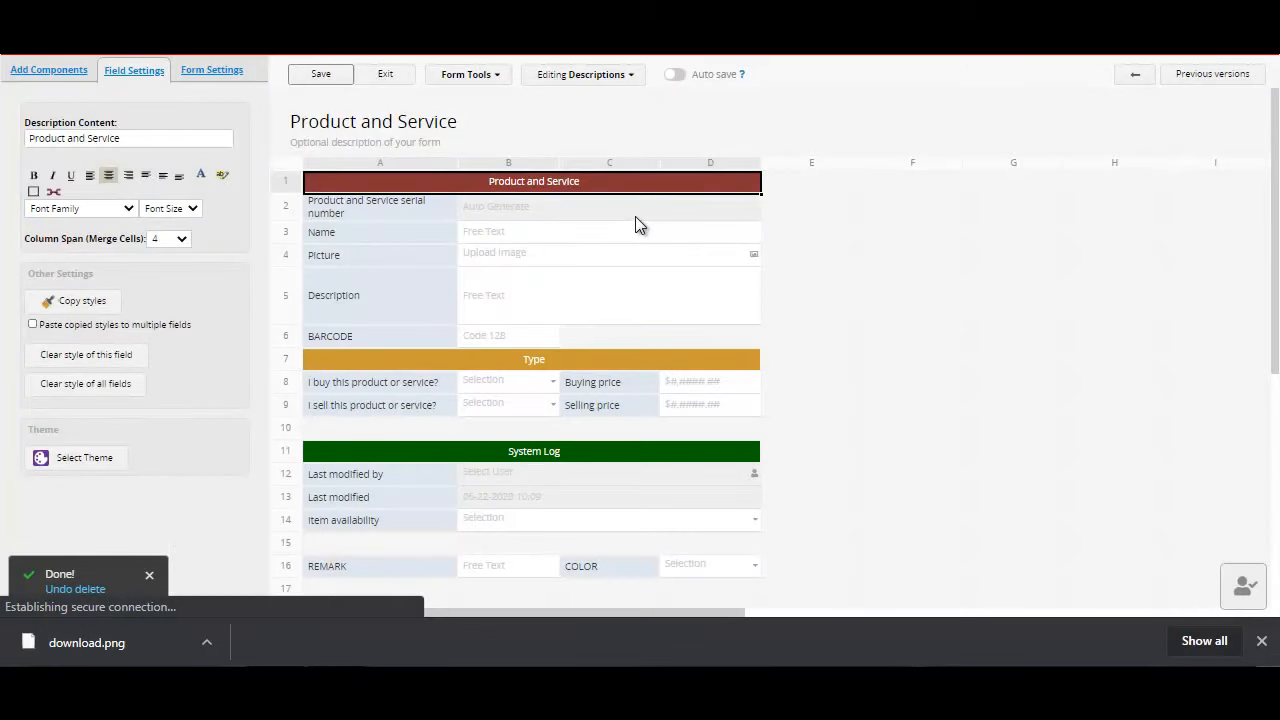
left_click(607, 208)
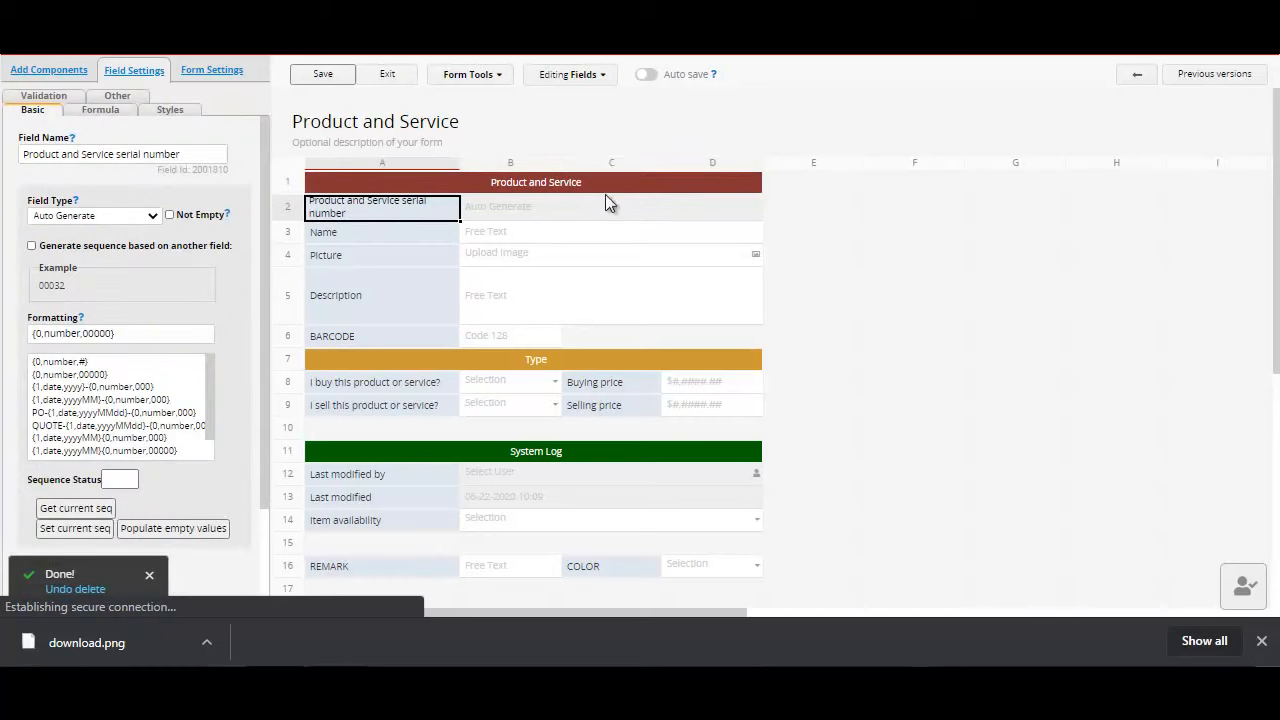
left_click(604, 186)
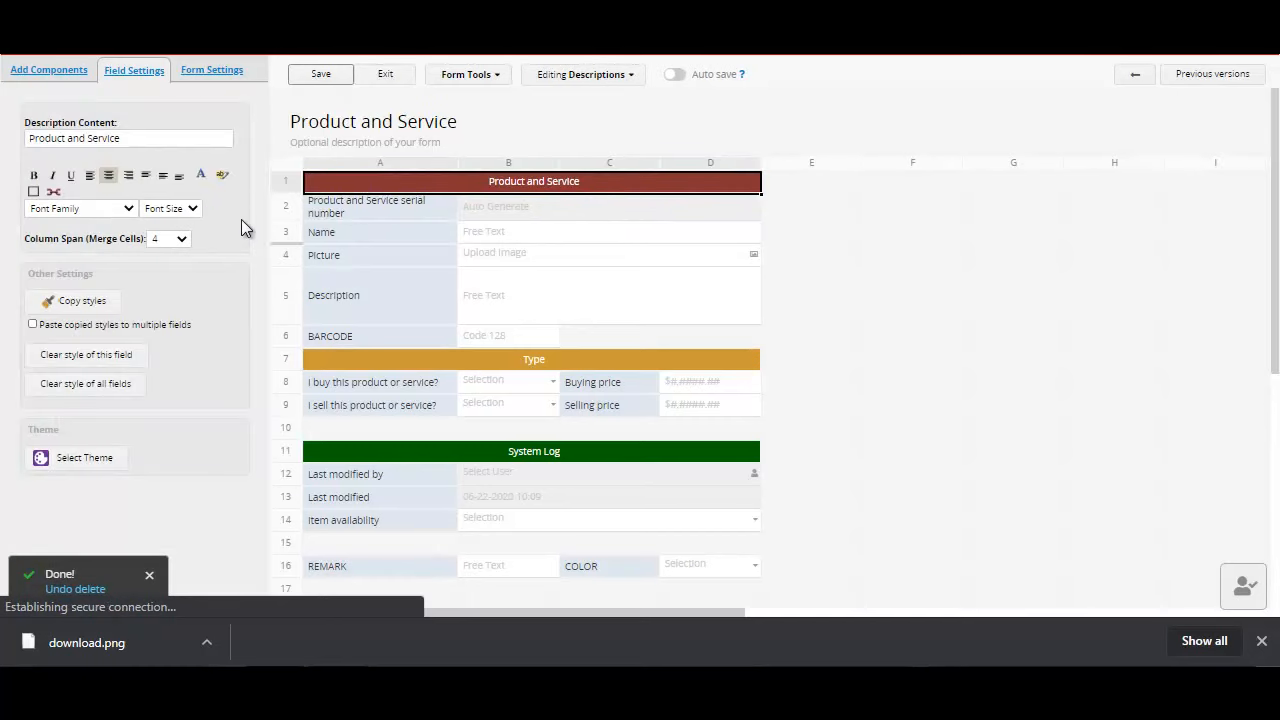
left_click(220, 178)
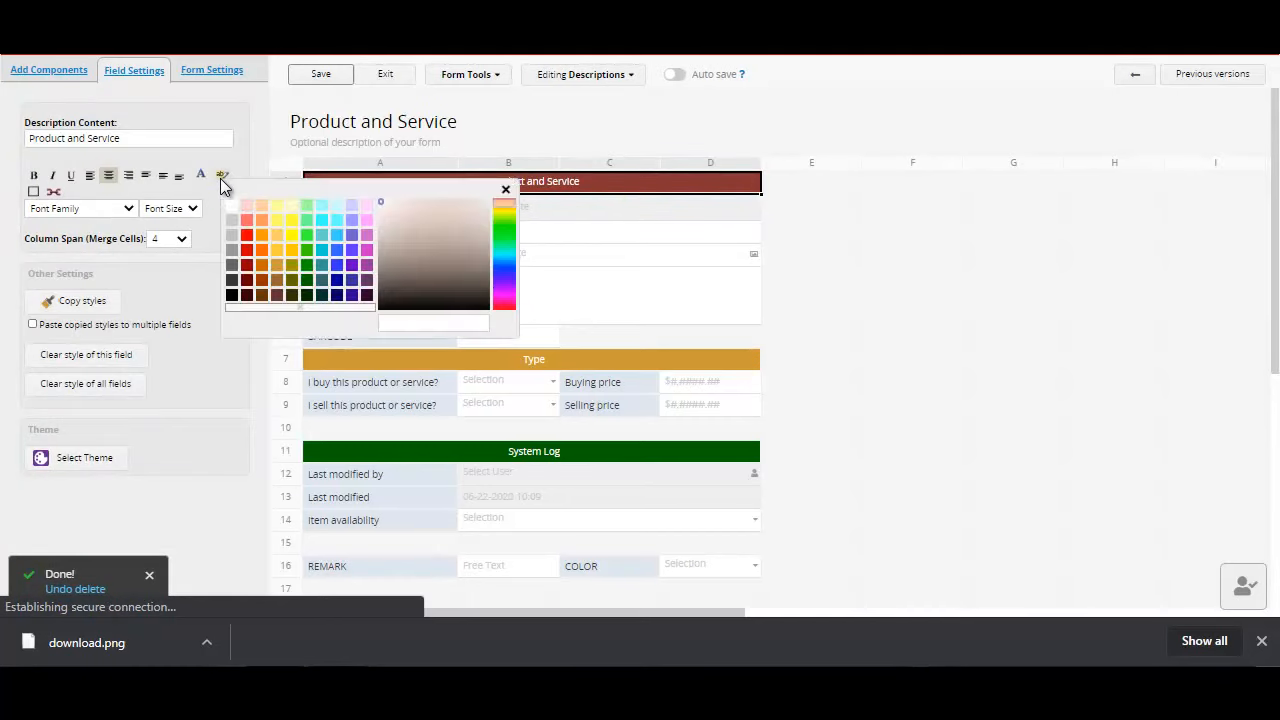
left_click(276, 220)
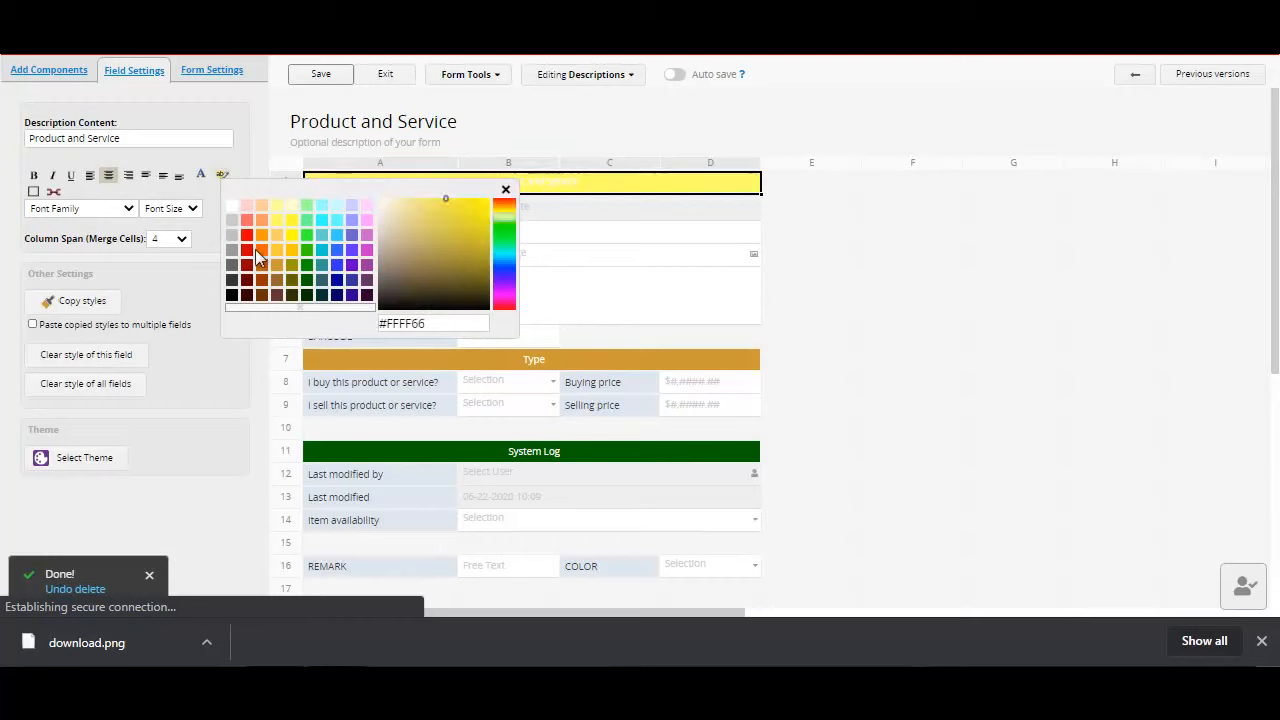
left_click(231, 280)
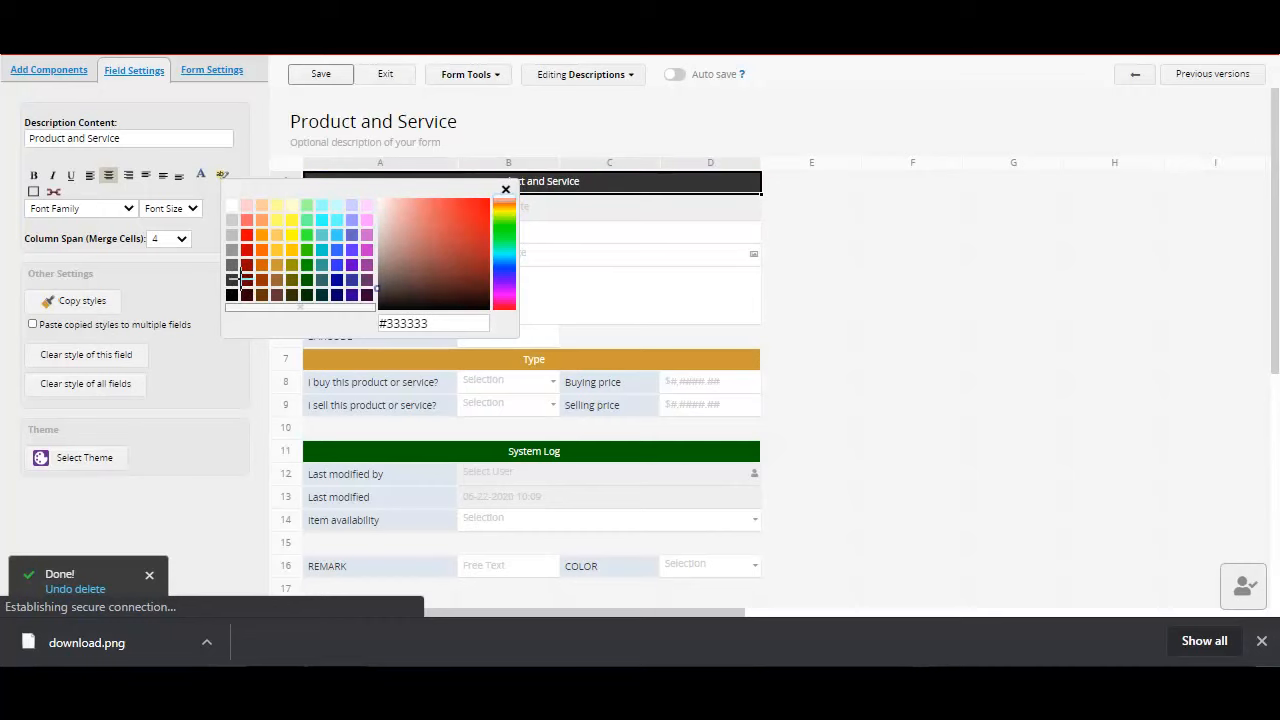
left_click(320, 78)
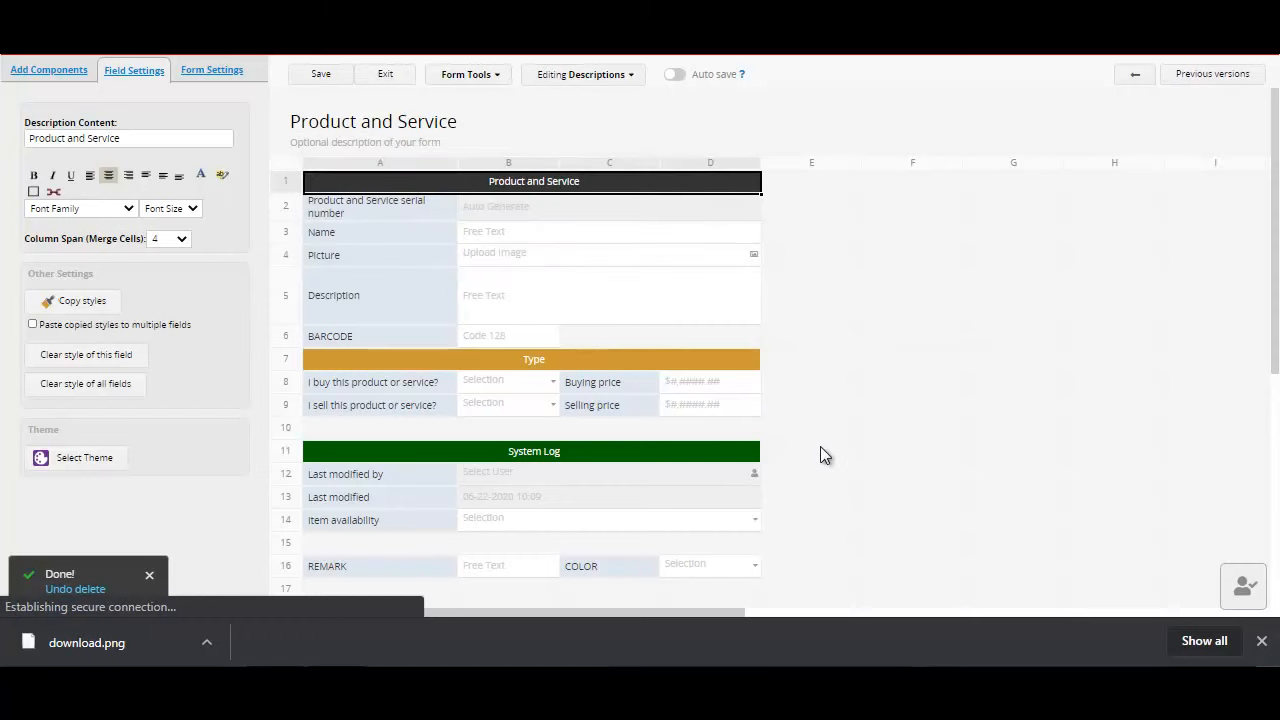
Step: Review the form components that can be added and open the theme gallery for the Product and Service form
left_click(52, 72)
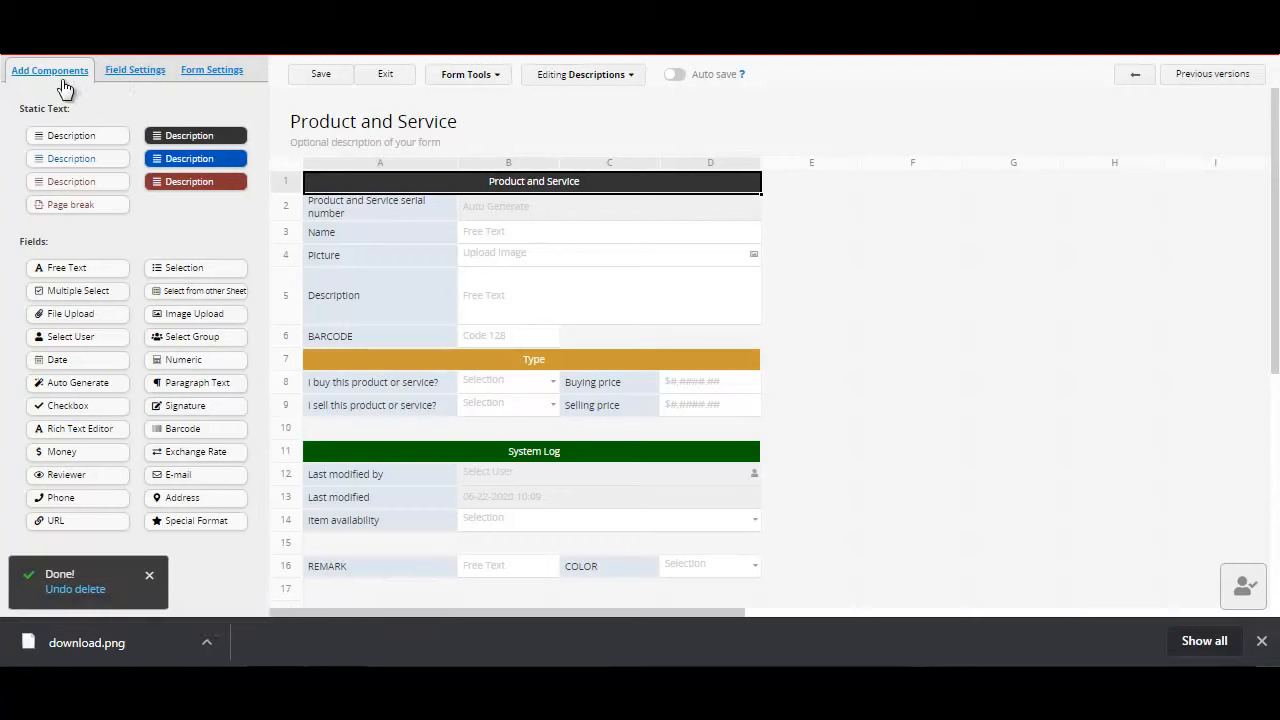
left_click(136, 76)
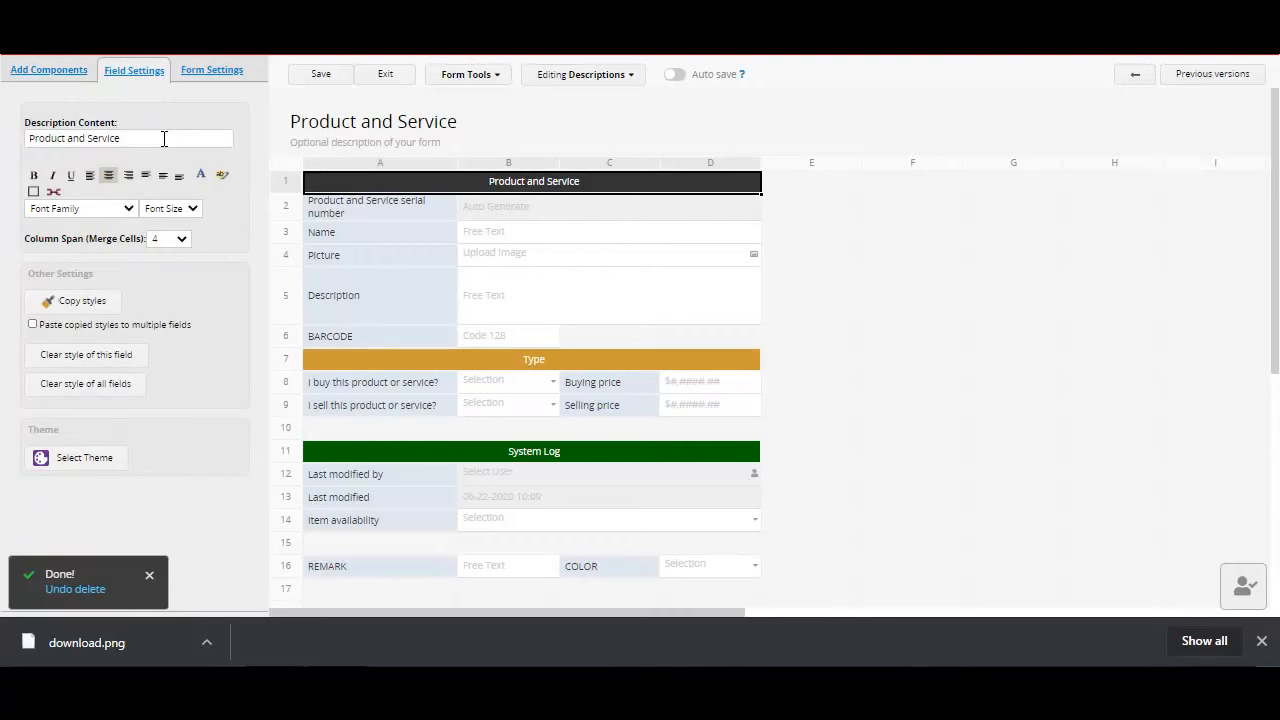
left_click(97, 472)
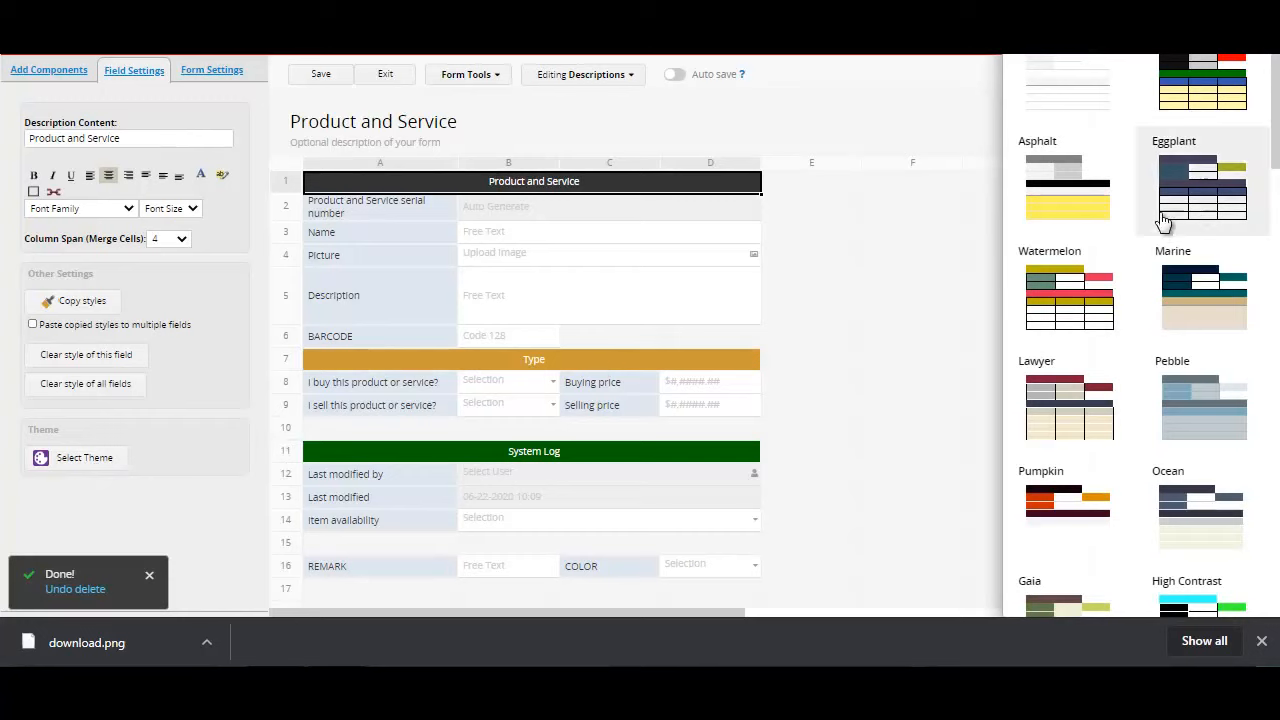
Step: Try several themes on the form, including Marine, Ocean, Minimalist, Happy Cactus and High Contrast
left_click(1222, 317)
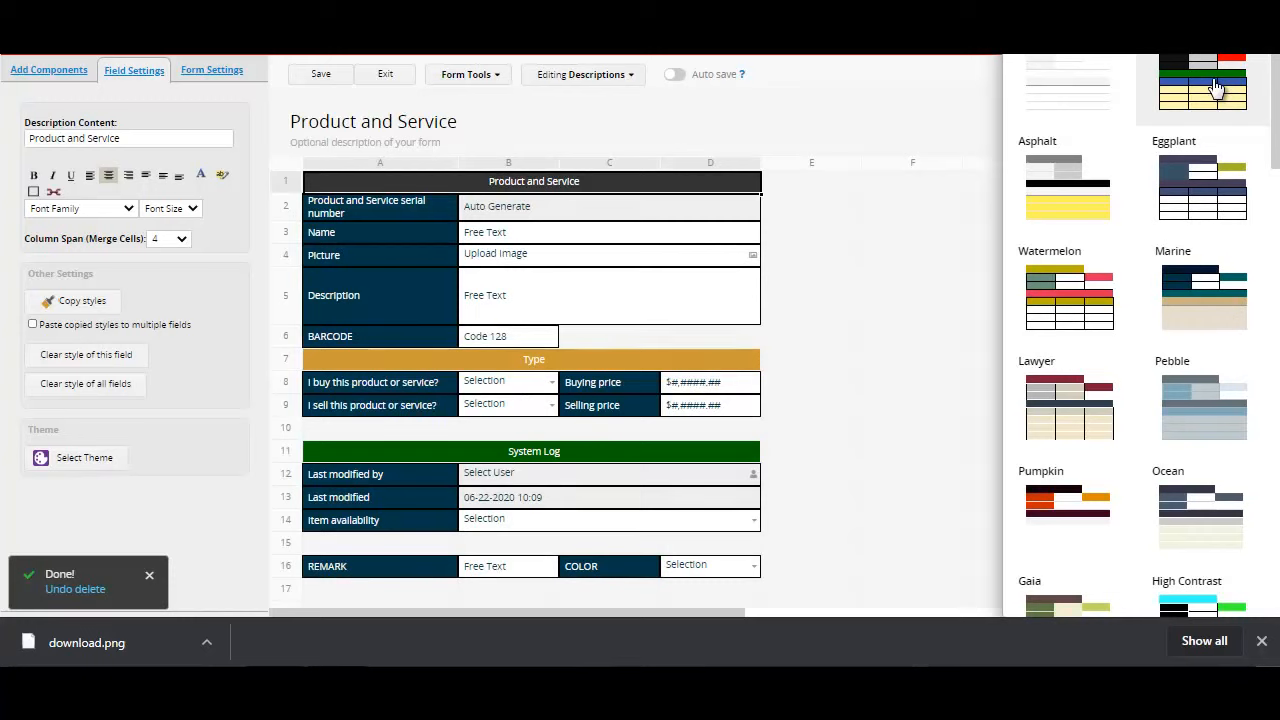
left_click(1229, 514)
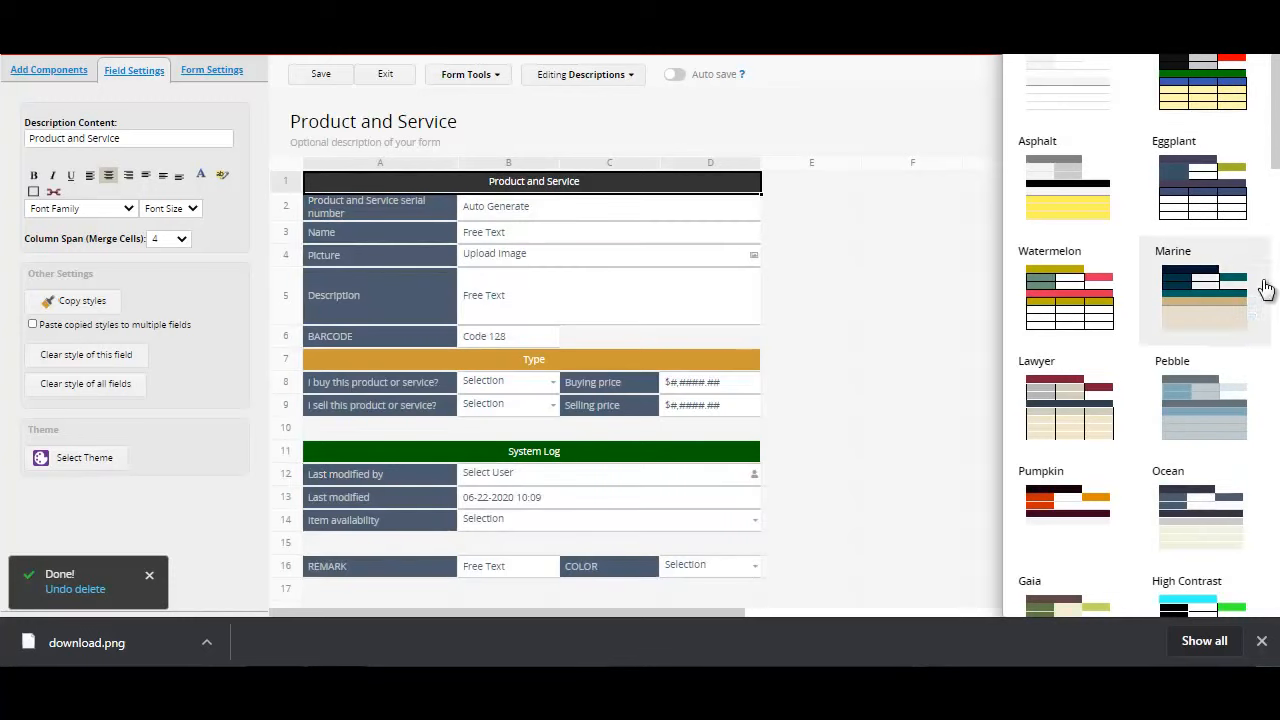
left_click_drag(1272, 157, 1276, 277)
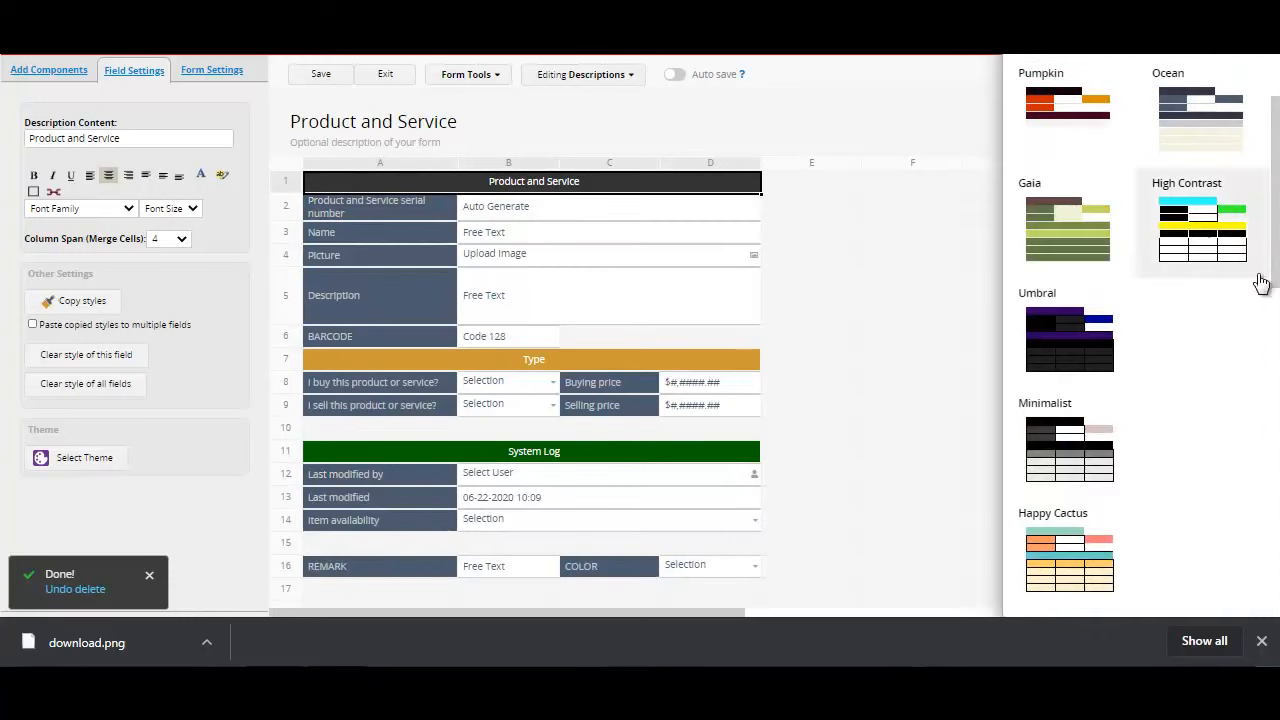
left_click(1076, 458)
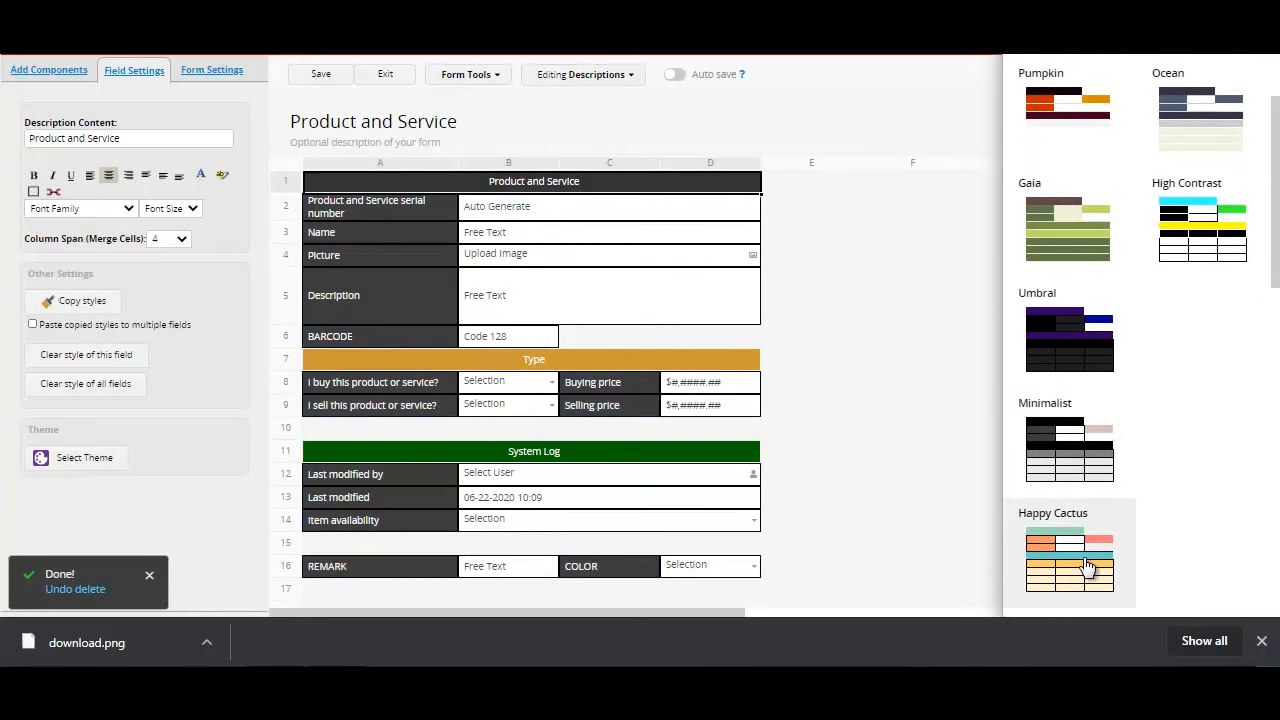
left_click(1088, 567)
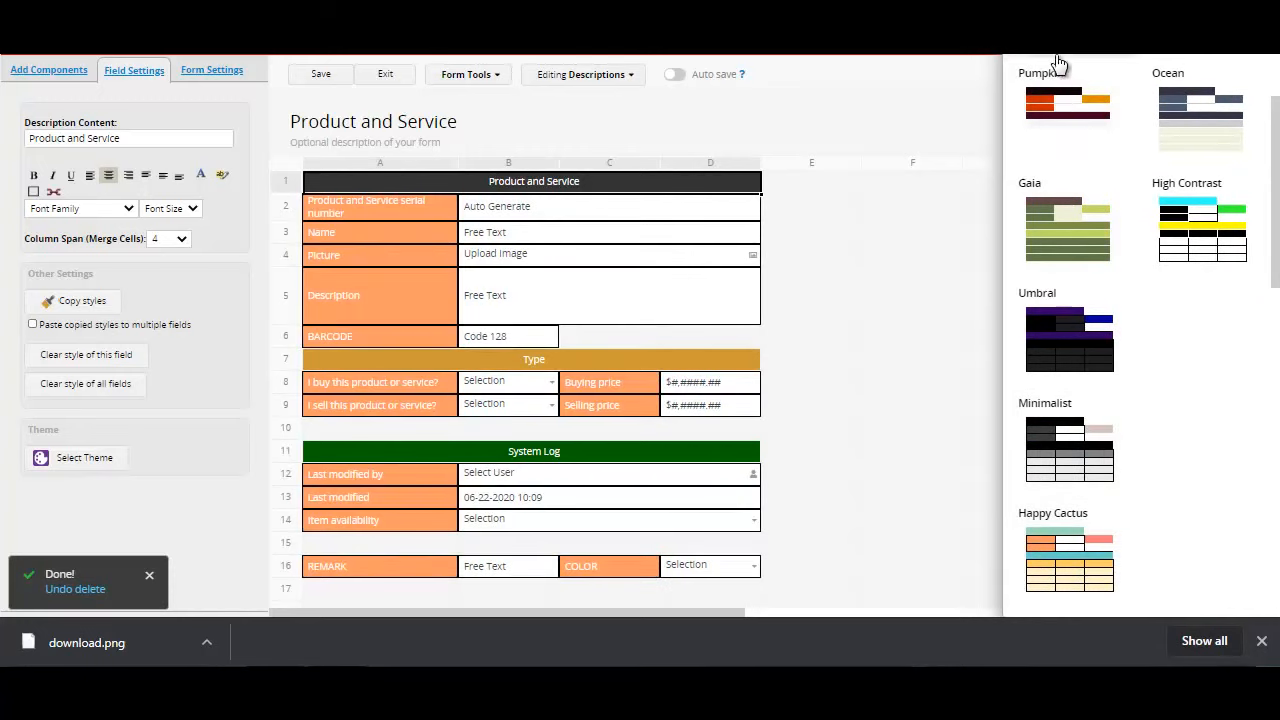
left_click(1070, 90)
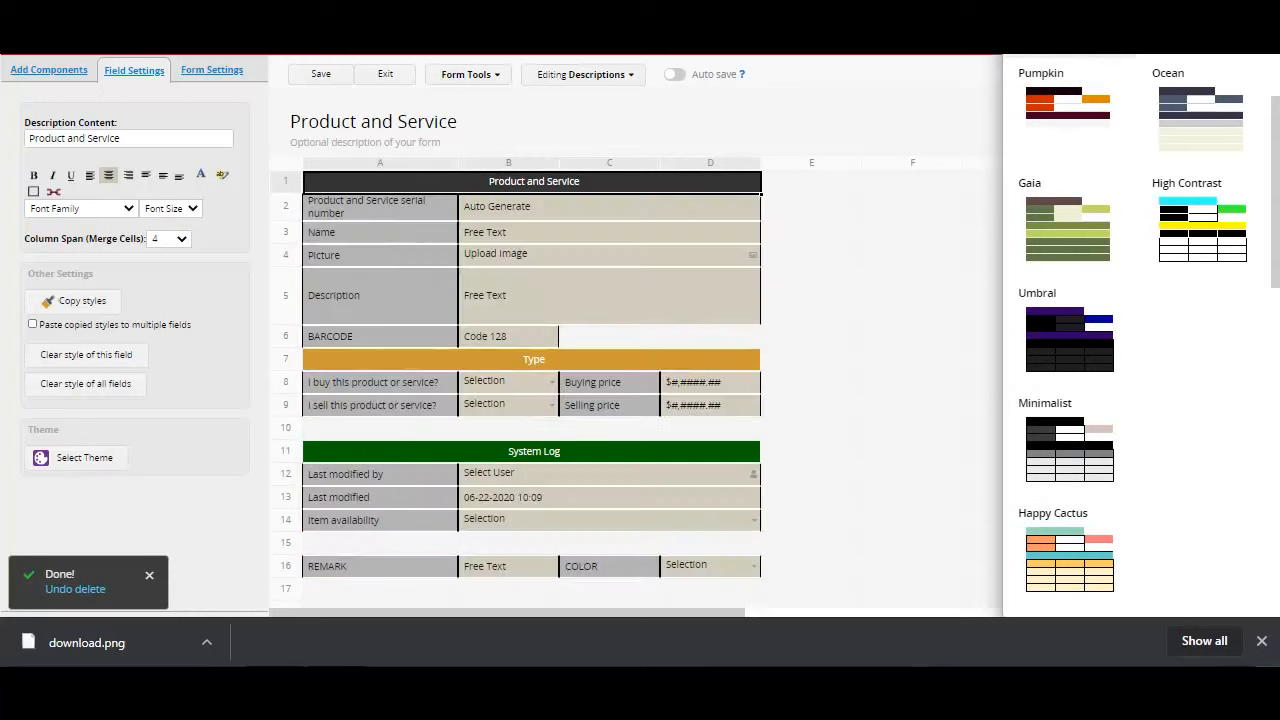
left_click_drag(1278, 188, 1276, 58)
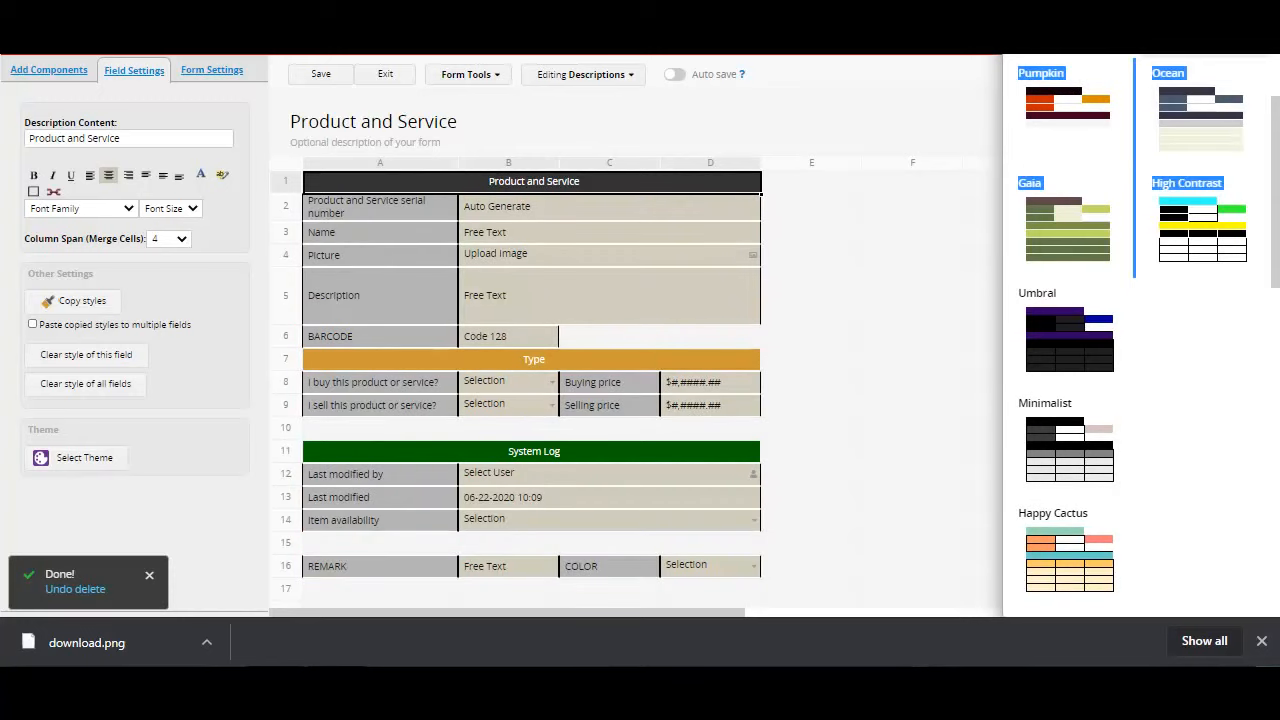
left_click(1224, 248)
Step: Apply the plain theme with unshaded field labels, listed above Asphalt, to the Product and Service form
left_click_drag(1277, 191, 1277, 71)
left_click(1073, 106)
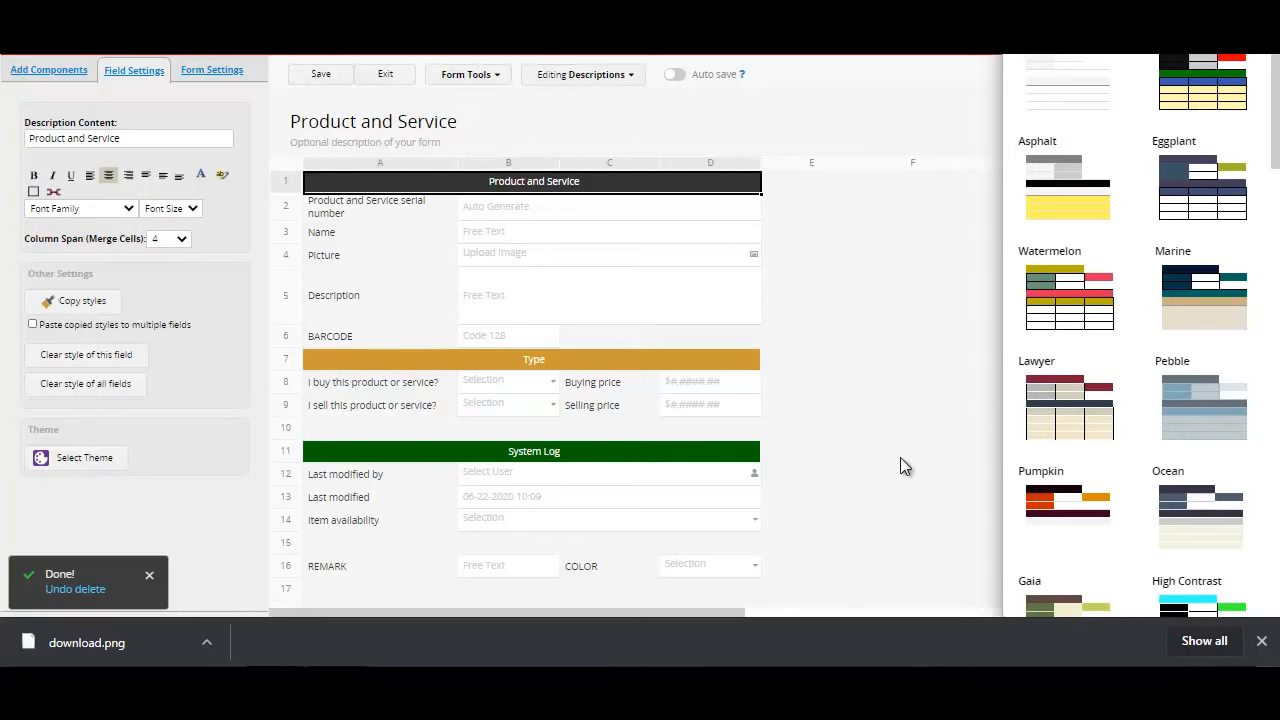
Step: Review the Product and Service form's access rights, general form settings, actions, payment and reminder options
left_click(208, 78)
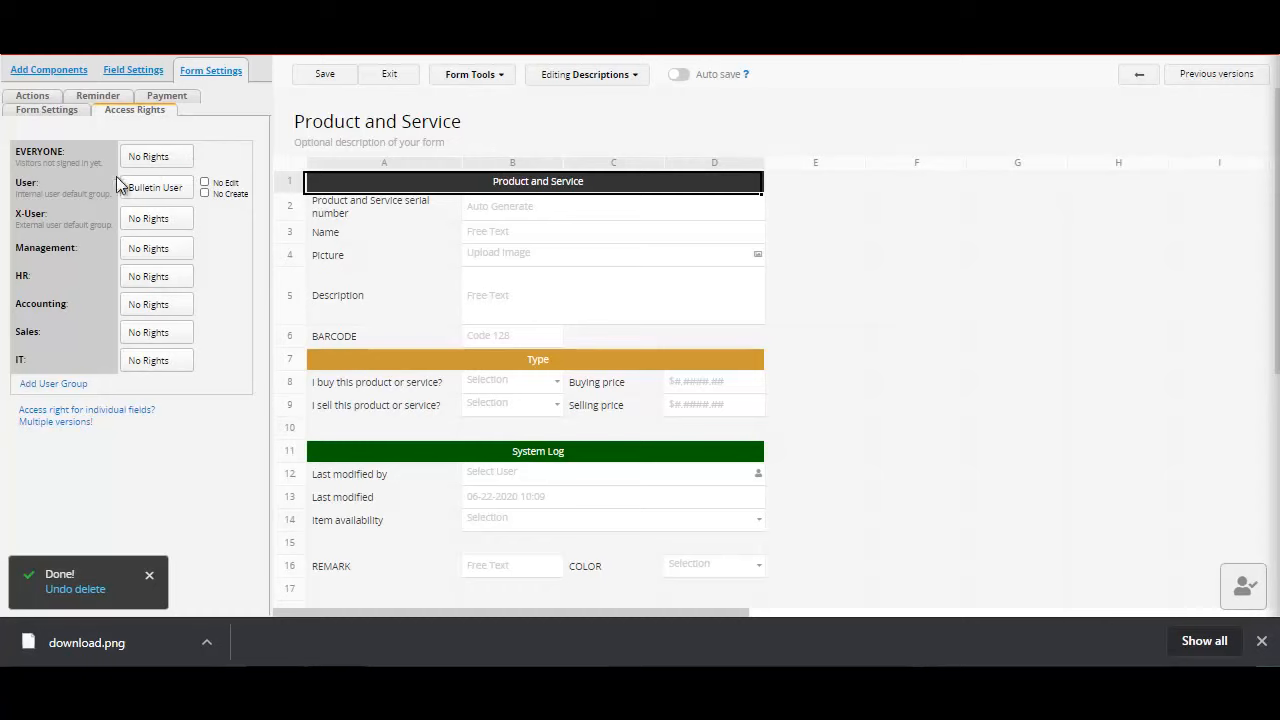
left_click(157, 160)
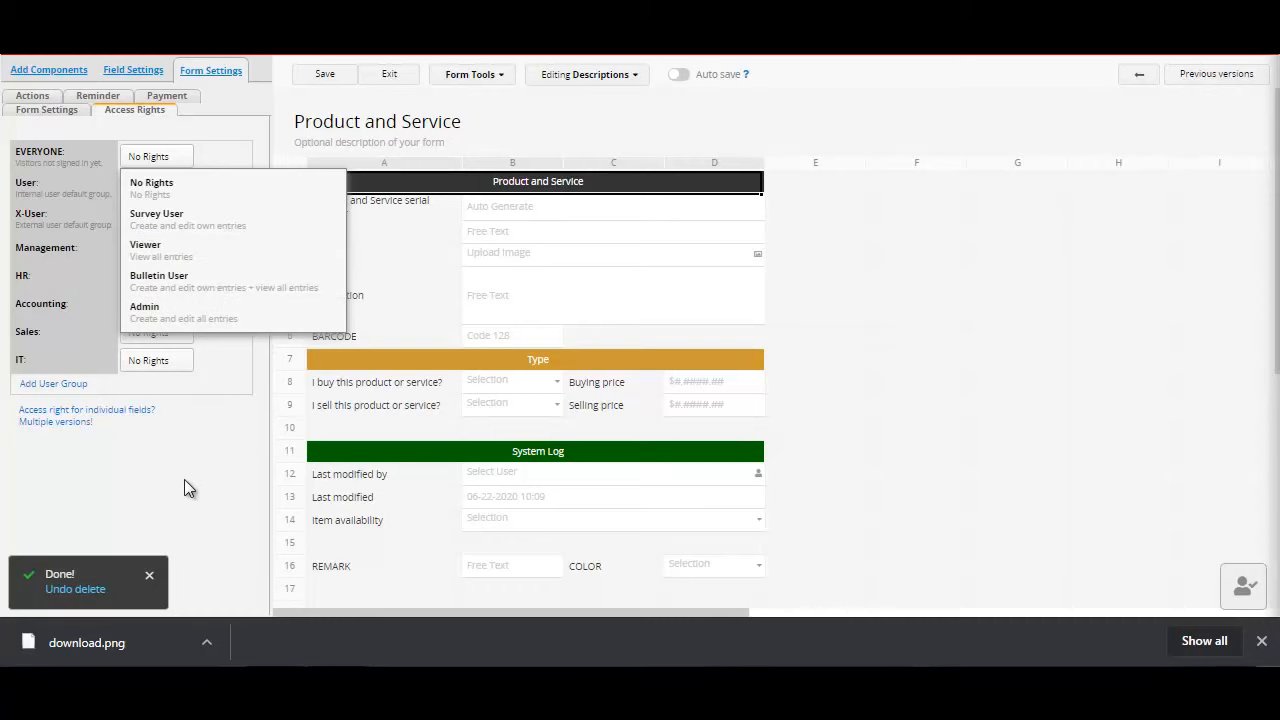
left_click(61, 190)
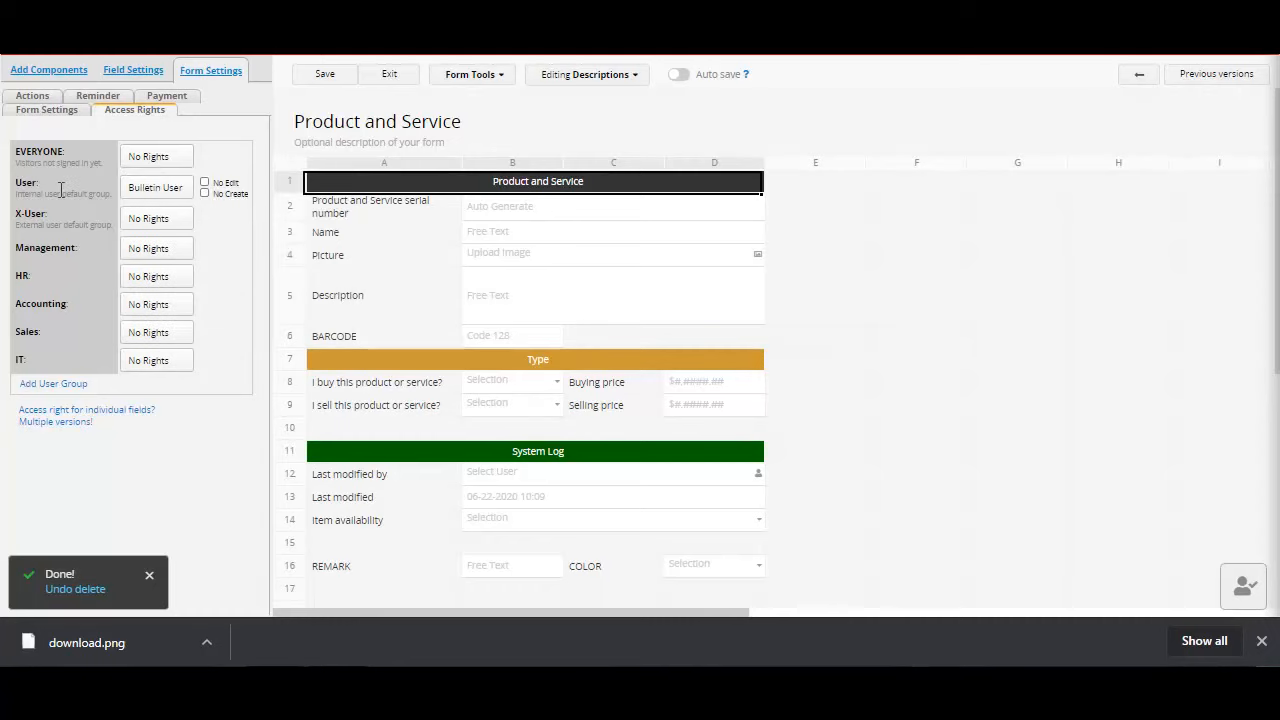
left_click(47, 112)
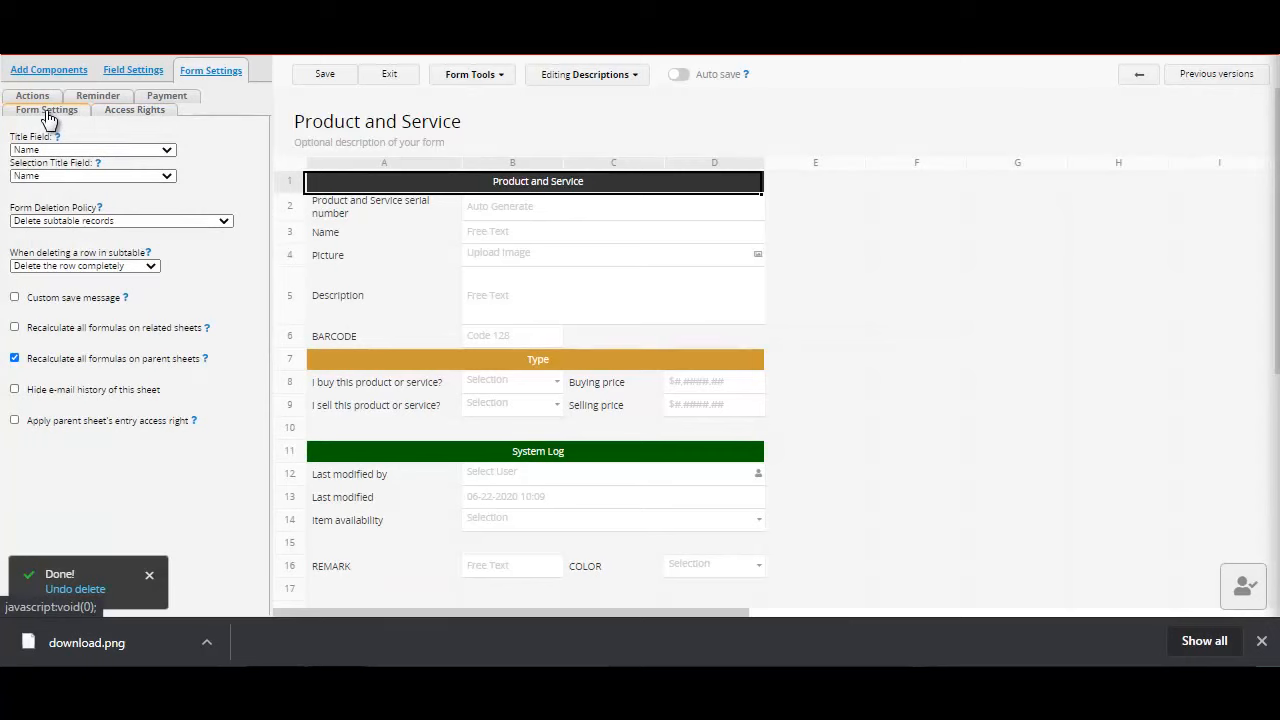
left_click(33, 97)
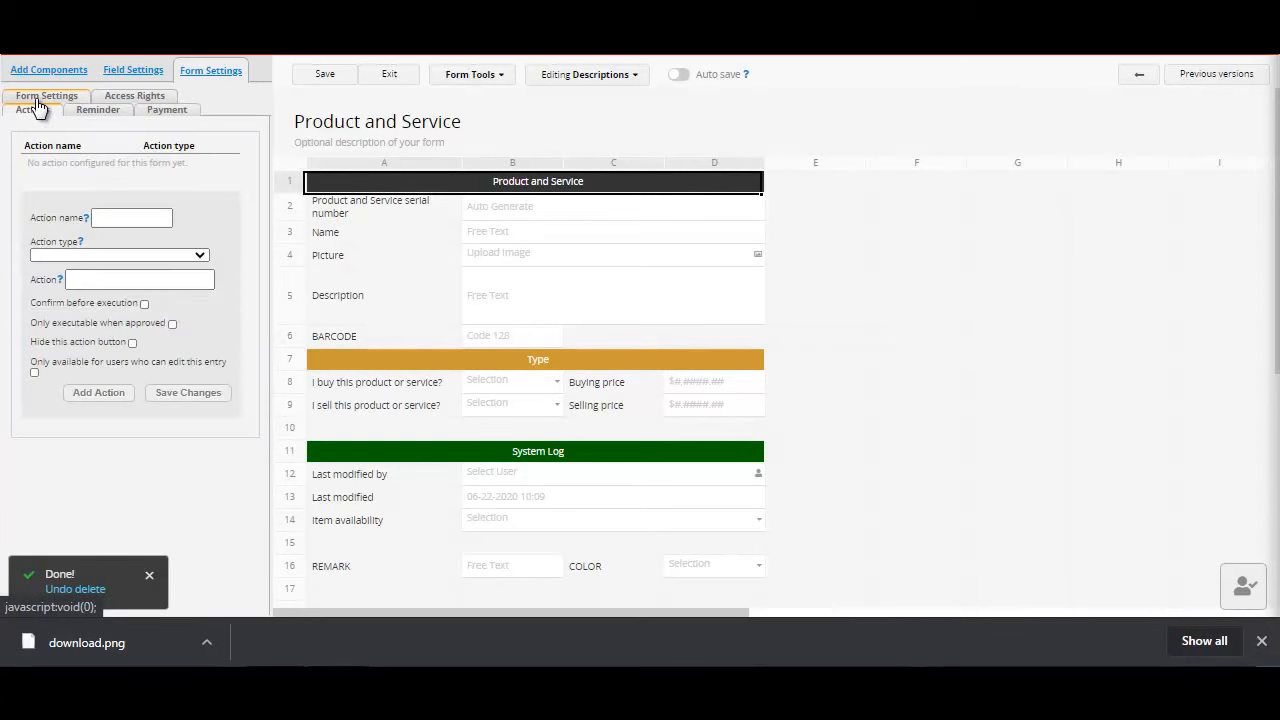
left_click(117, 99)
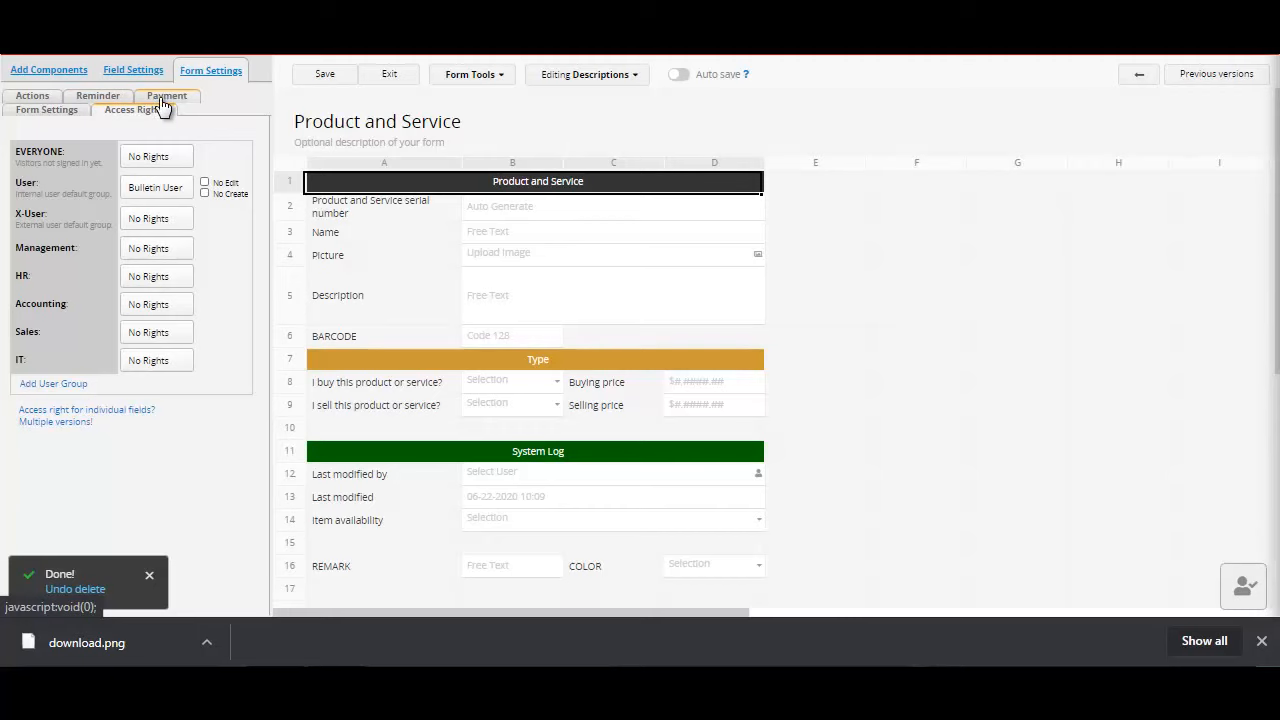
left_click(160, 96)
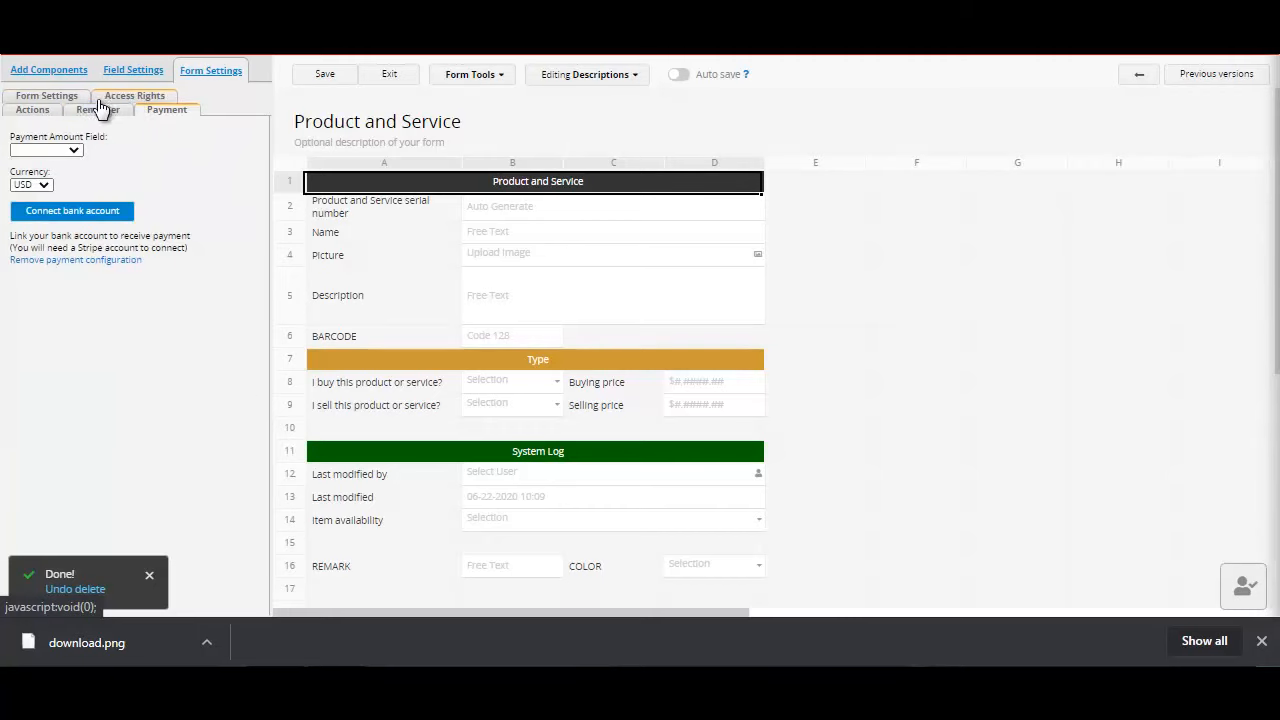
left_click(98, 112)
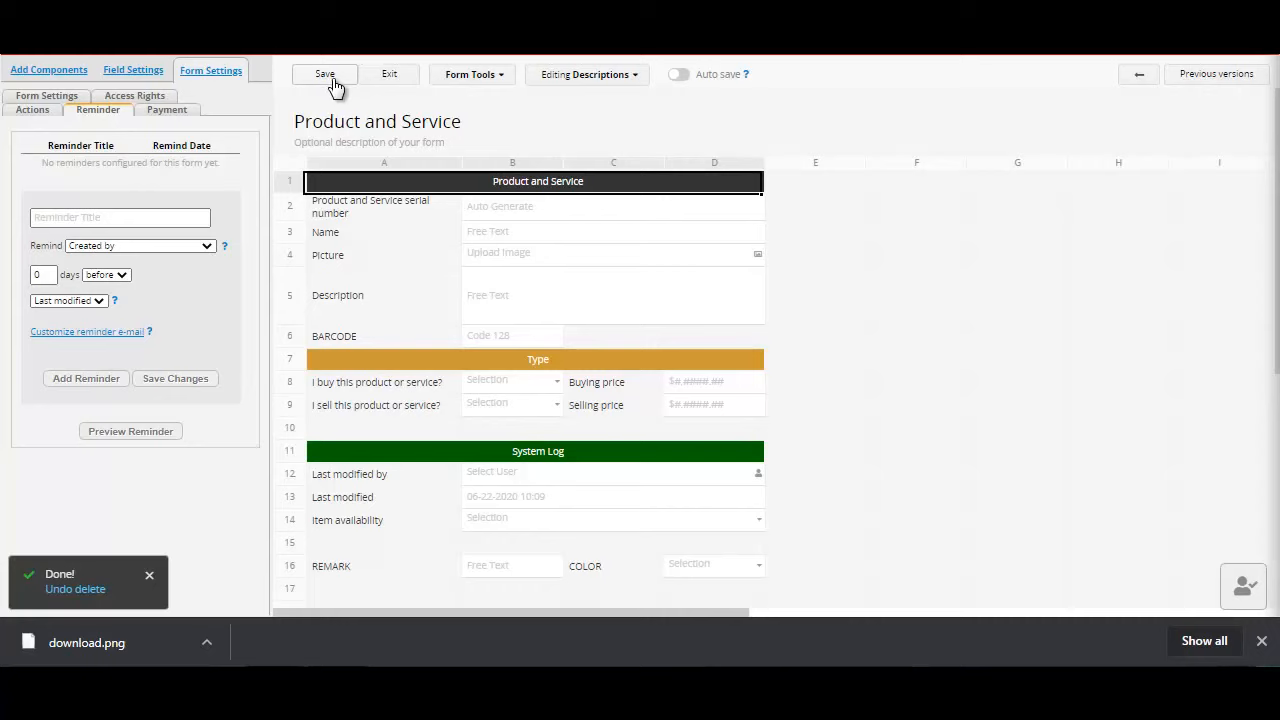
Step: Look over the form tools and editing modes, and save and exit the Product and Service form design
left_click(496, 80)
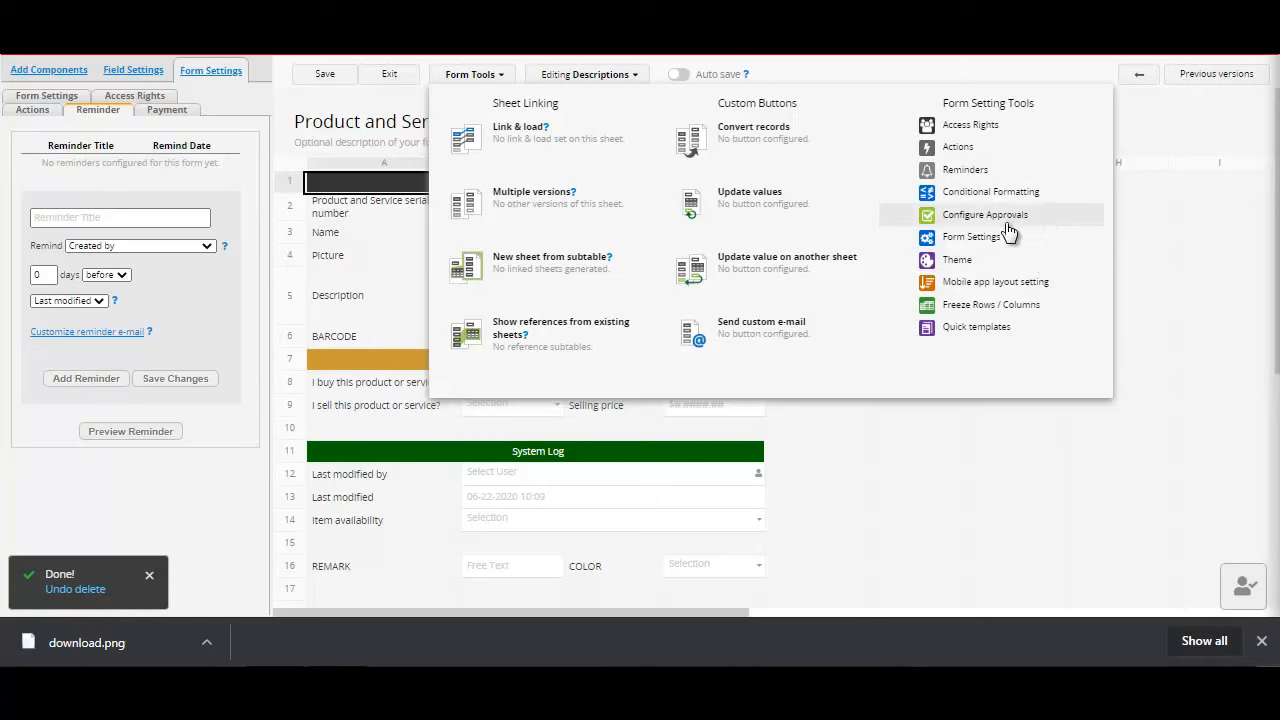
left_click(972, 451)
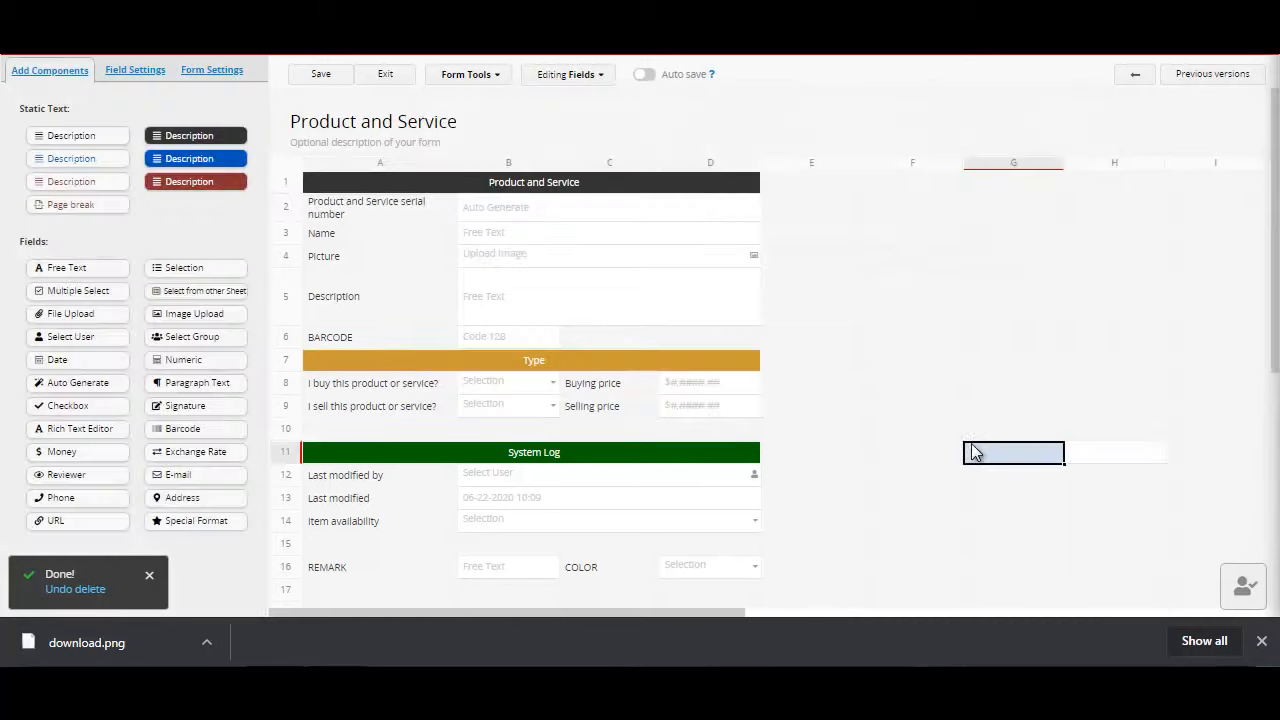
left_click(603, 80)
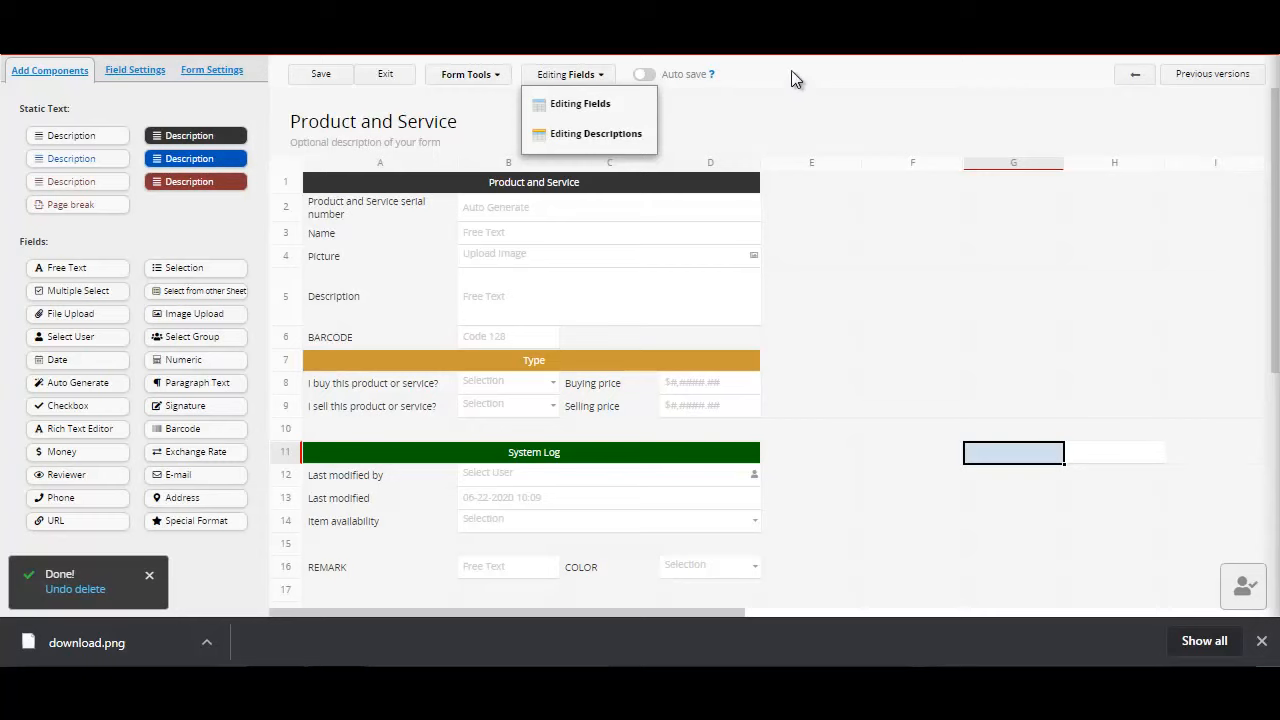
left_click(321, 80)
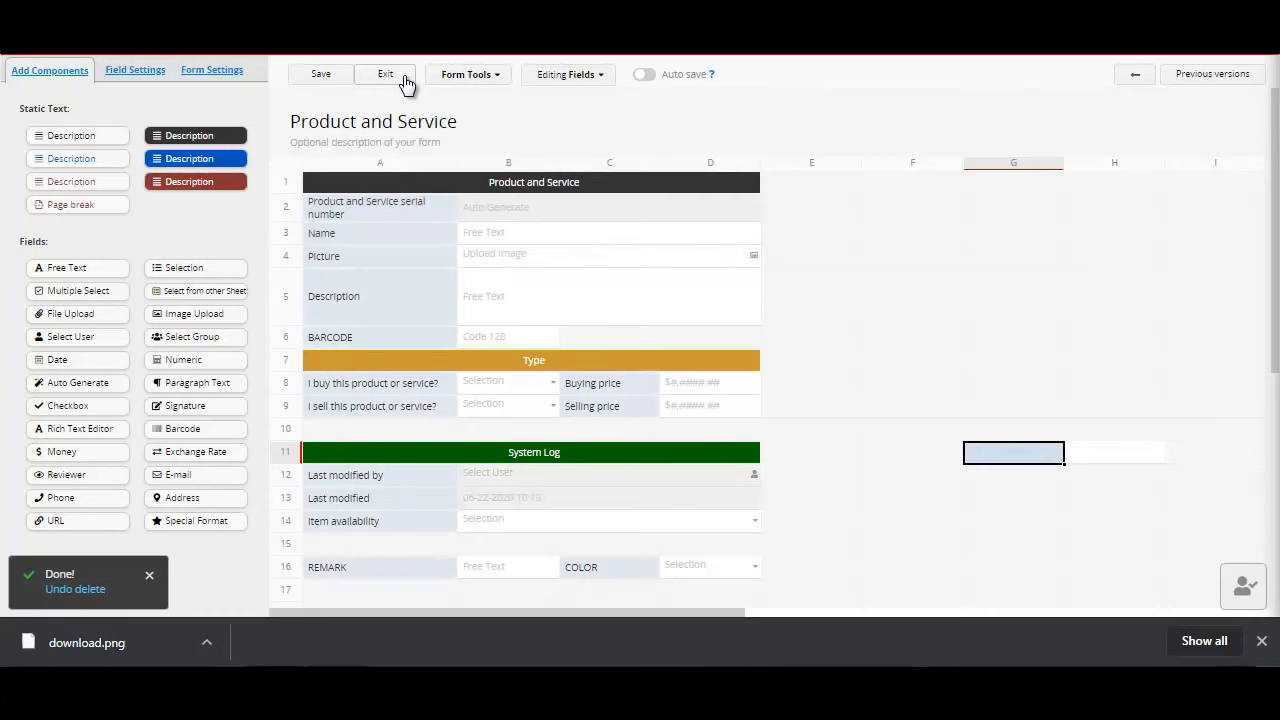
left_click(405, 80)
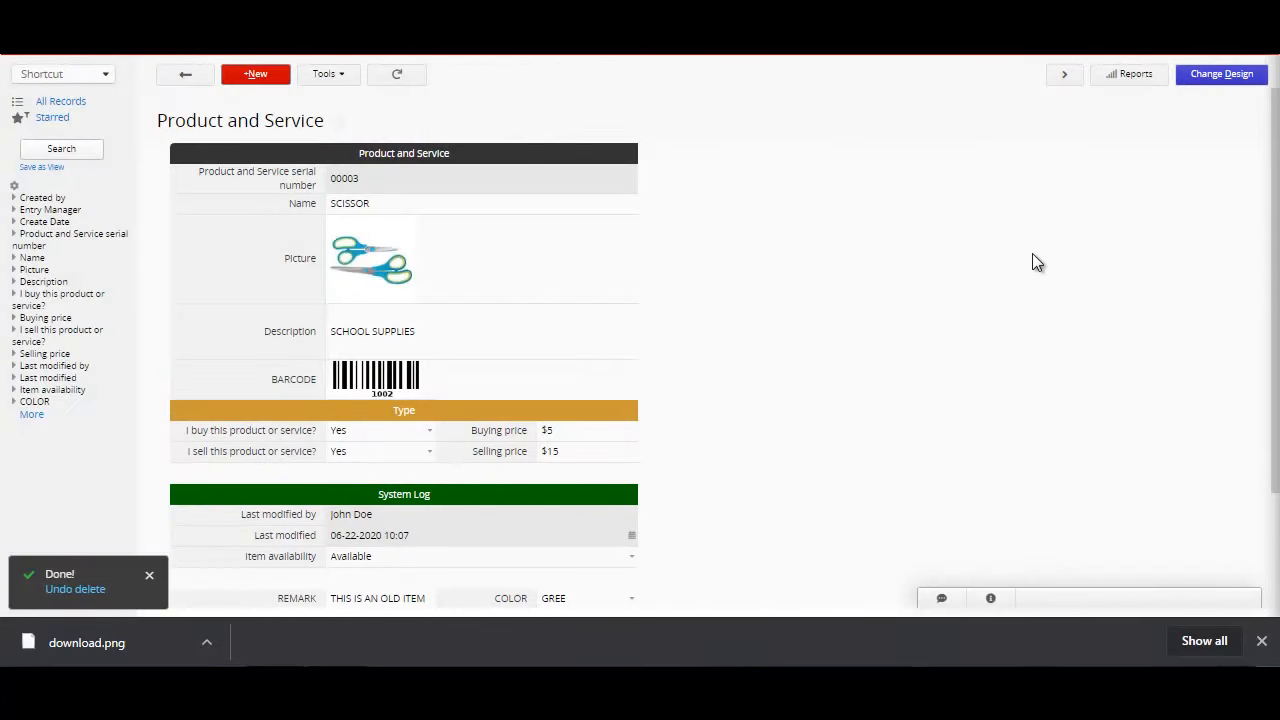
Step: Examine the report types available for the Product and Service record, including the other reporting options
left_click(1134, 80)
left_click(843, 209)
left_click(1143, 82)
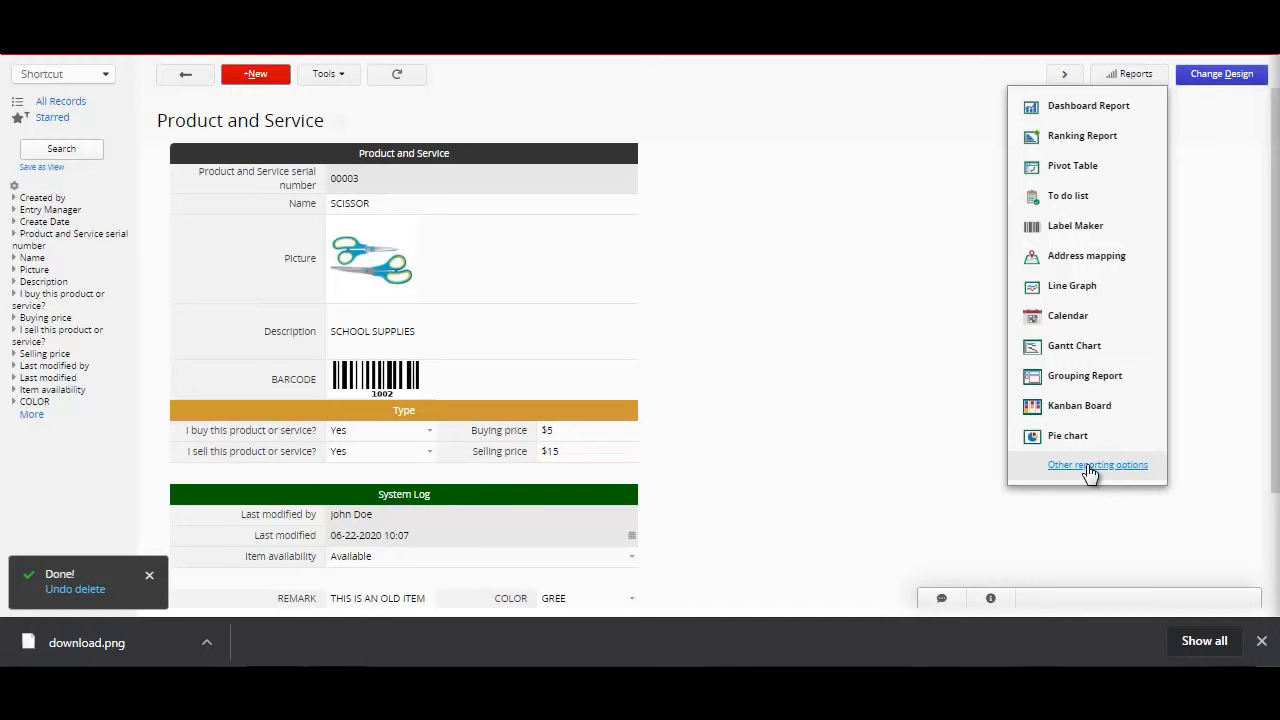
left_click(853, 351)
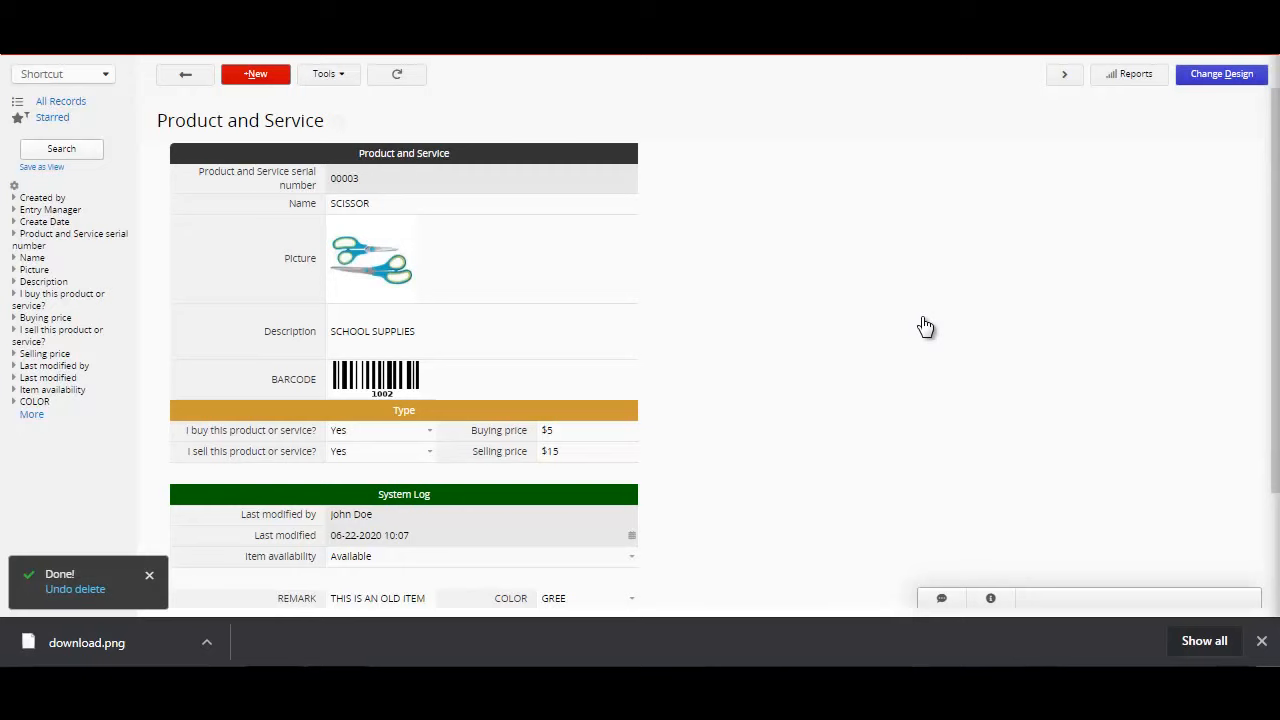
left_click(1130, 77)
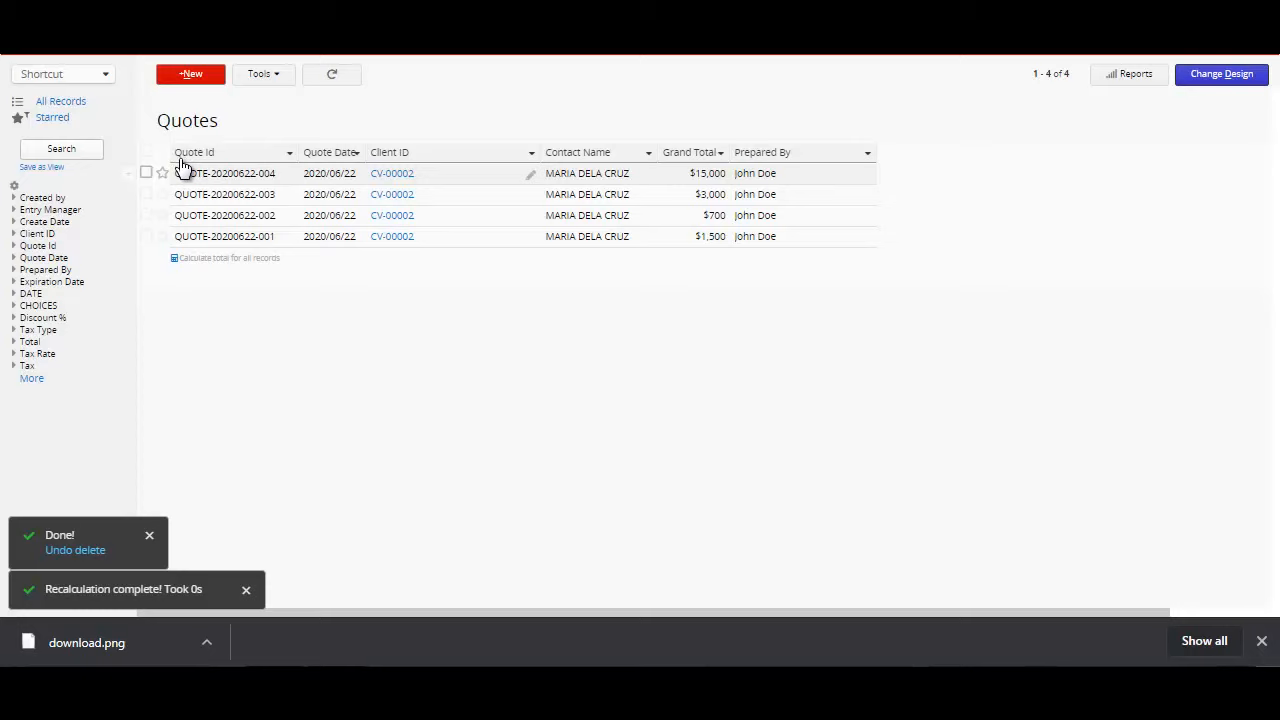
left_click(183, 168)
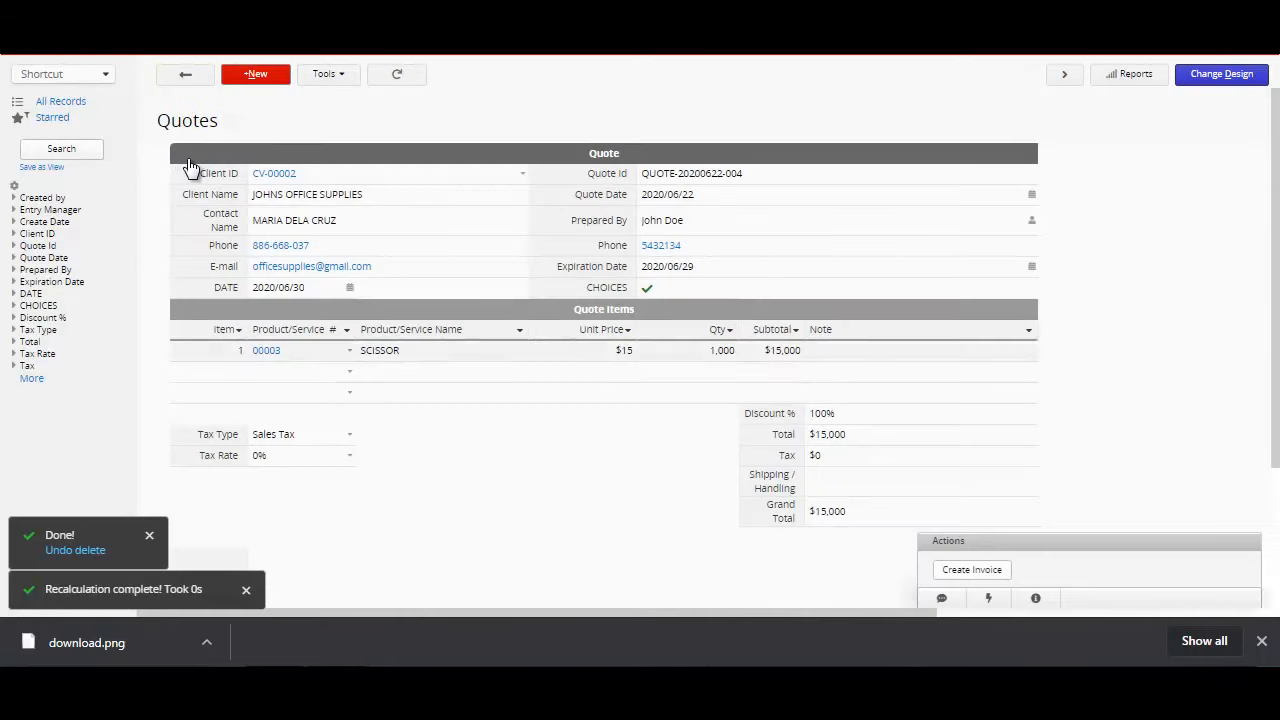
scroll(328, 78, "down", 2)
scroll(391, 90, "up", 1)
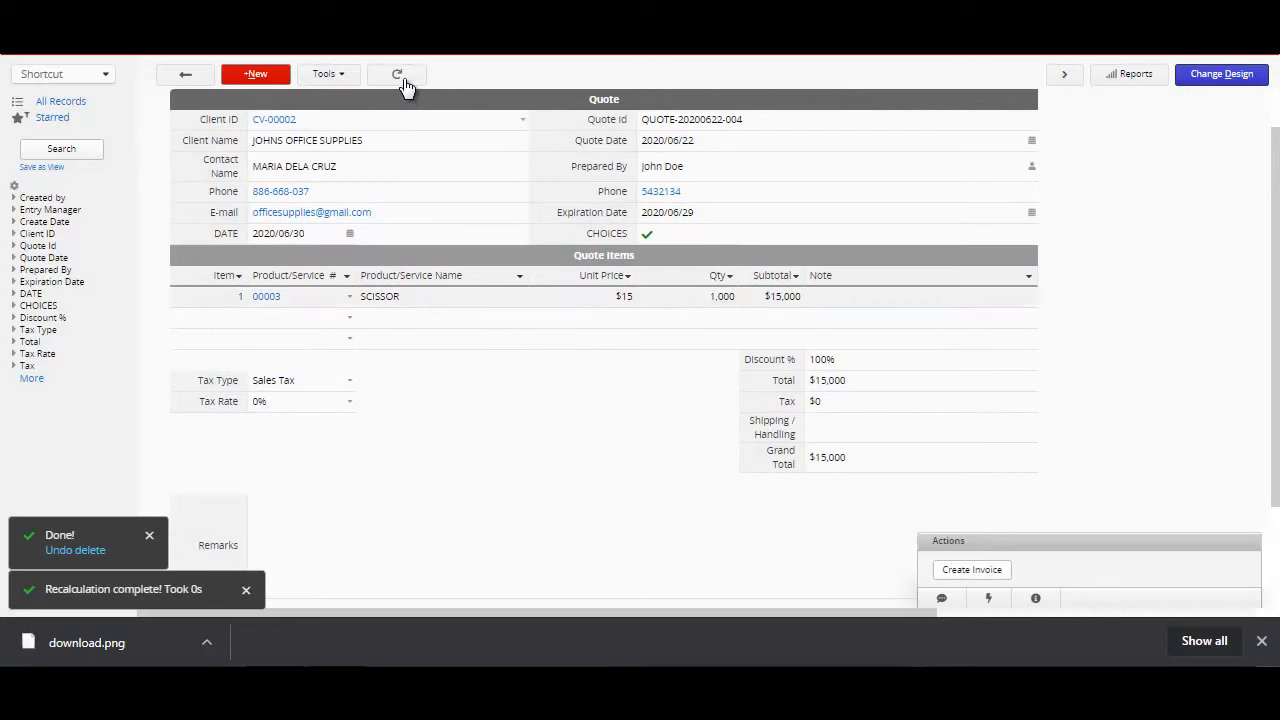
left_click(600, 297)
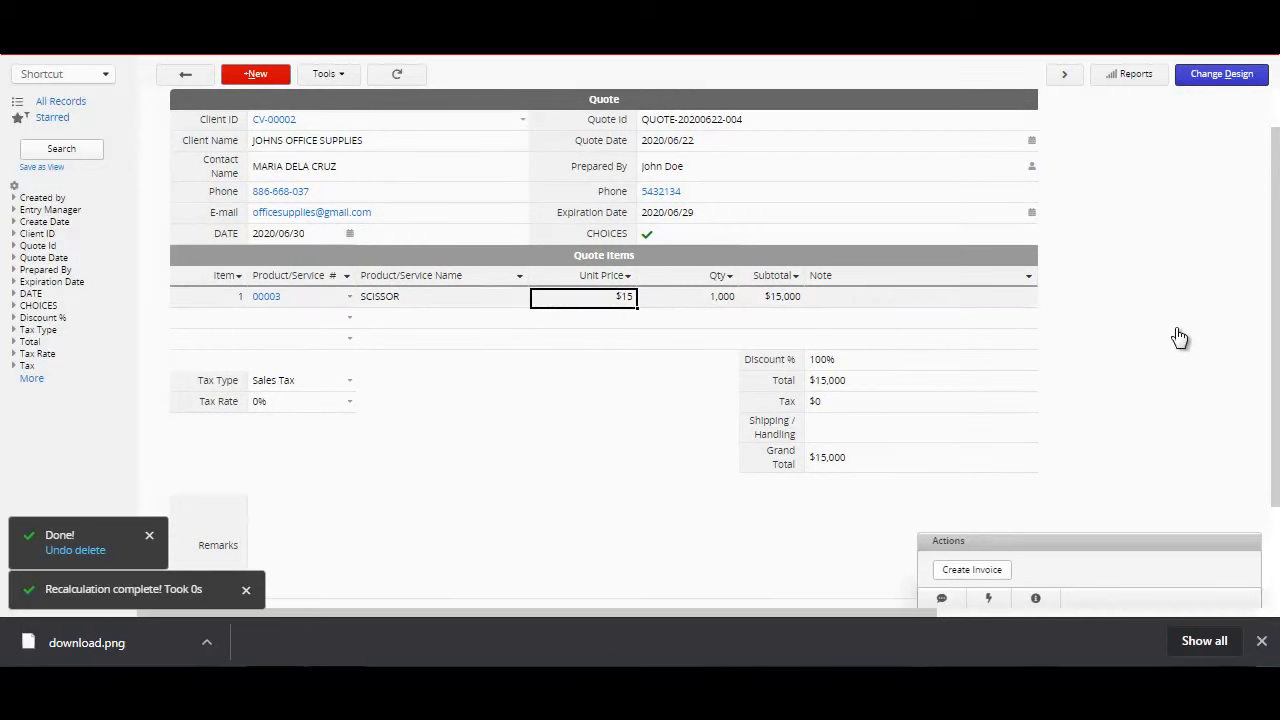
left_click(695, 297)
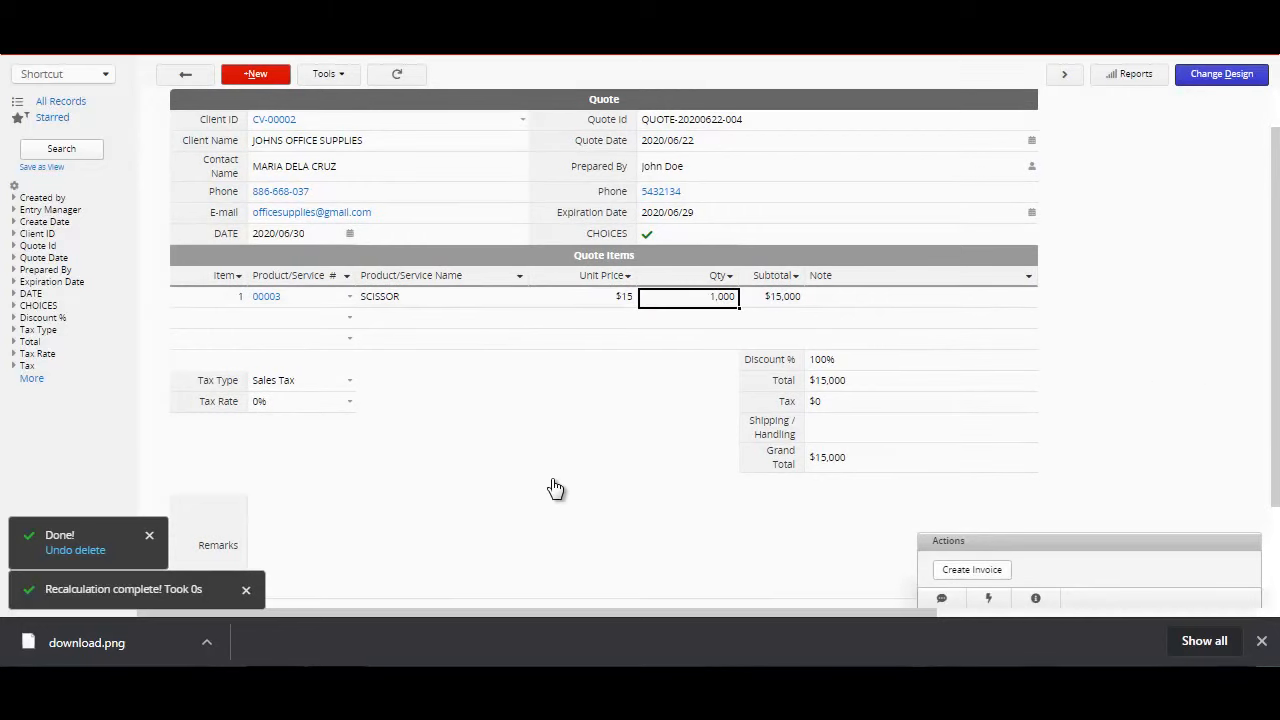
type("50")
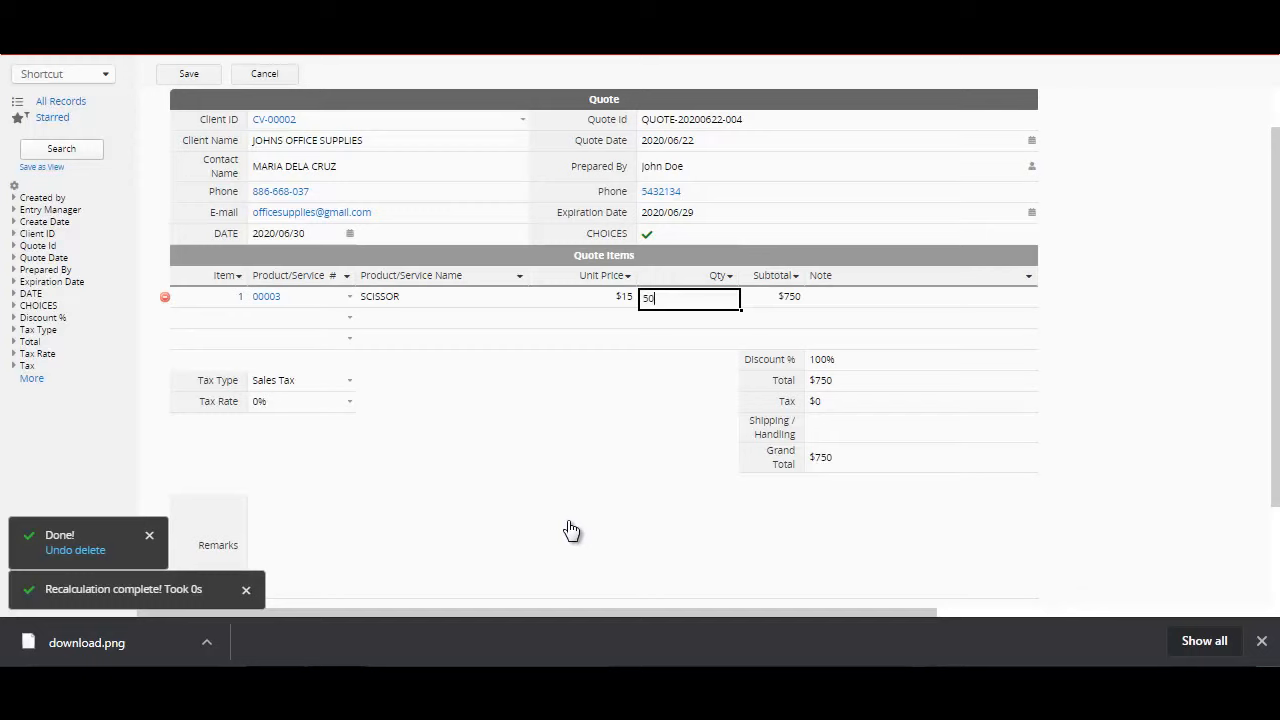
type("00000000")
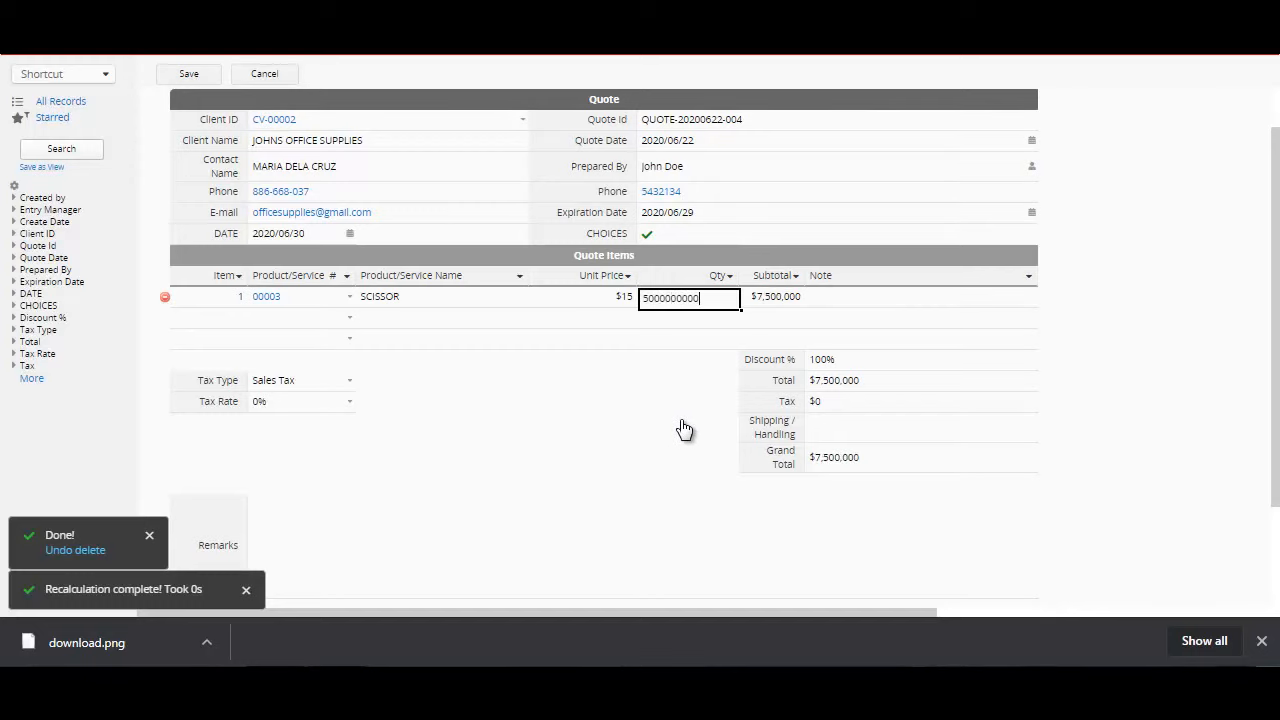
key("Tab")
Step: Set the quote's Shipping / Handling to 50000 and try entering 12000 as the tax rate
type("50000")
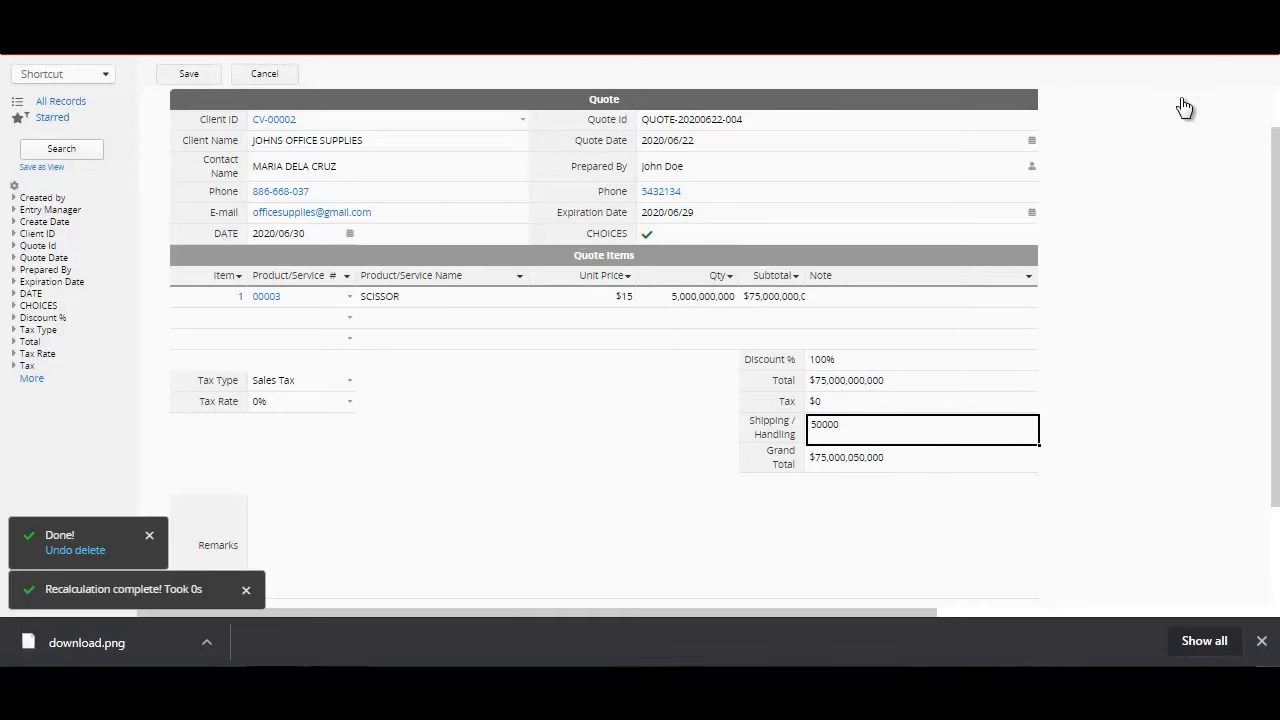
key("Tab")
type("12000")
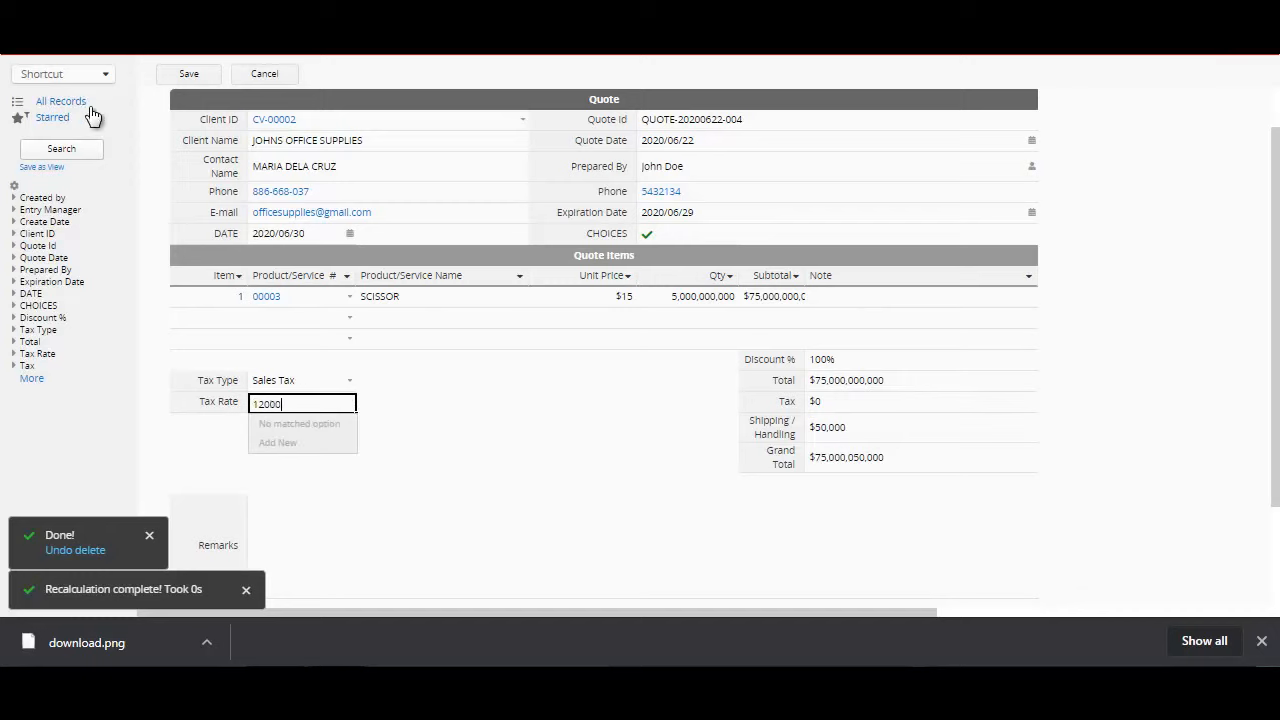
key("Tab")
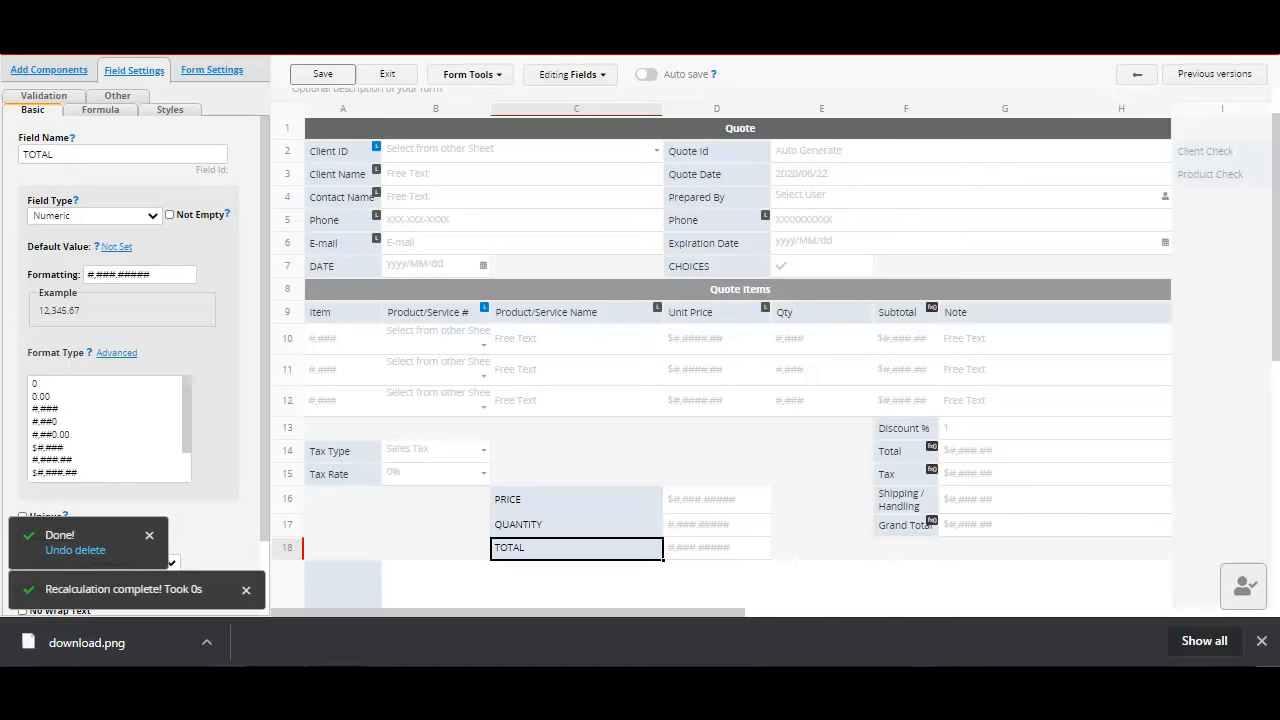
Step: In the Quotes form design, examine the basic settings of the PRICE, QUANTITY and TOTAL fields
key("Up")
key("Up")
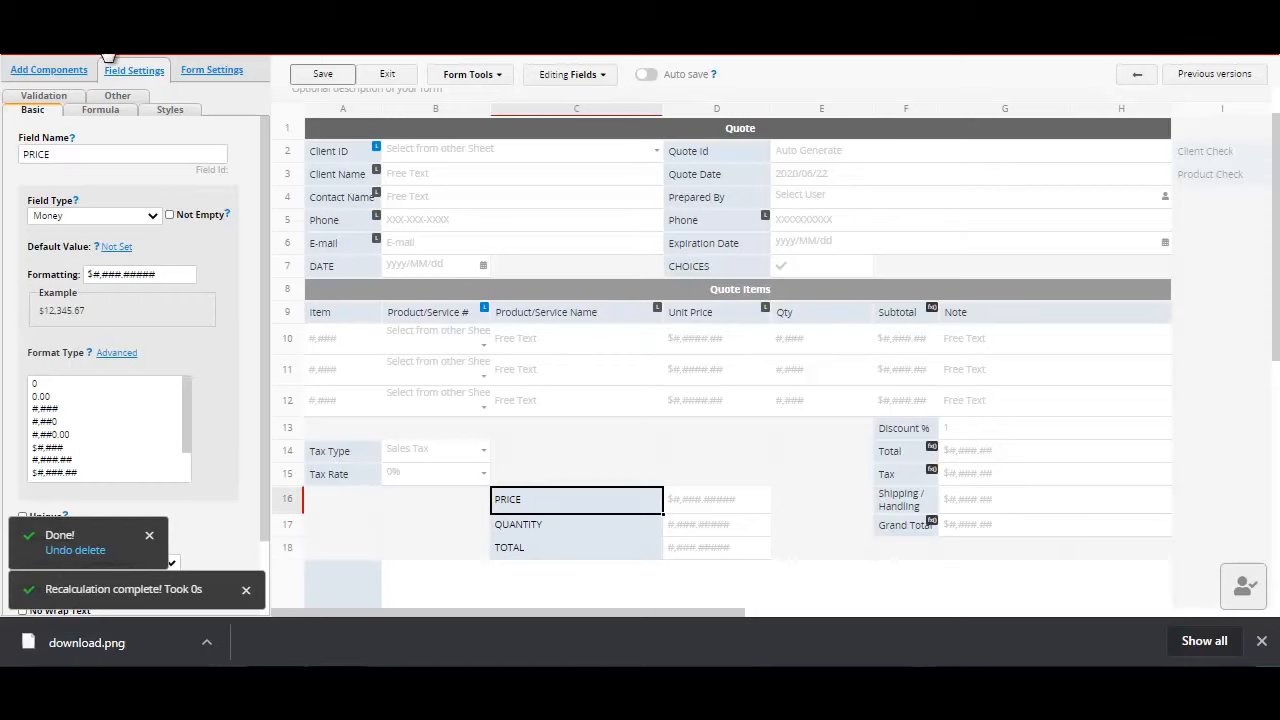
key("Down")
key("Up")
key("Down")
key("Down")
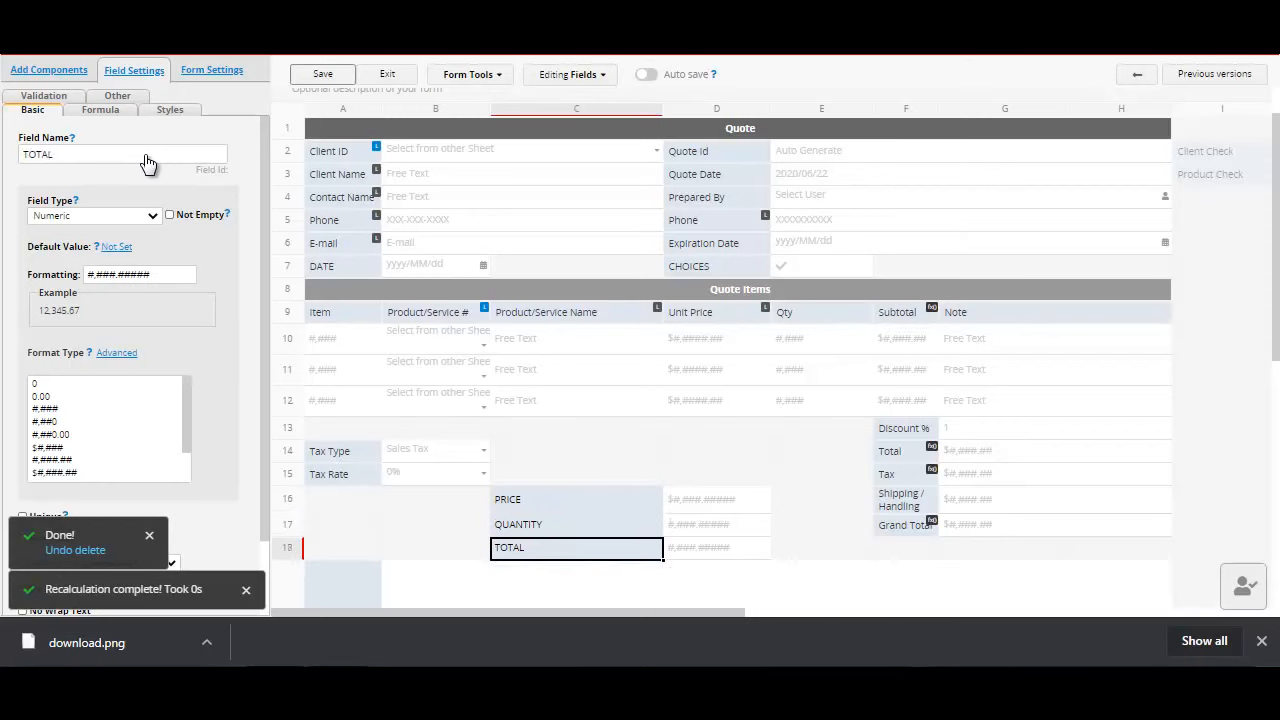
key("Up")
key("Up")
key("Down")
key("Down")
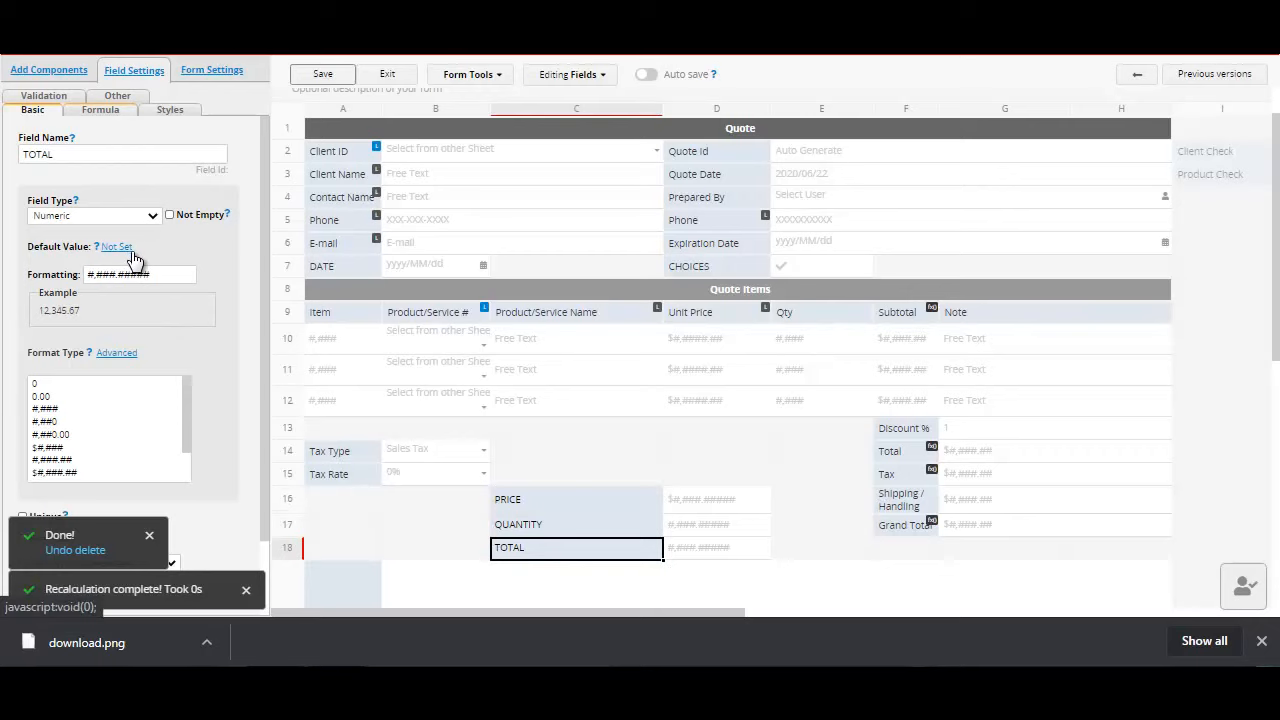
left_click(131, 252)
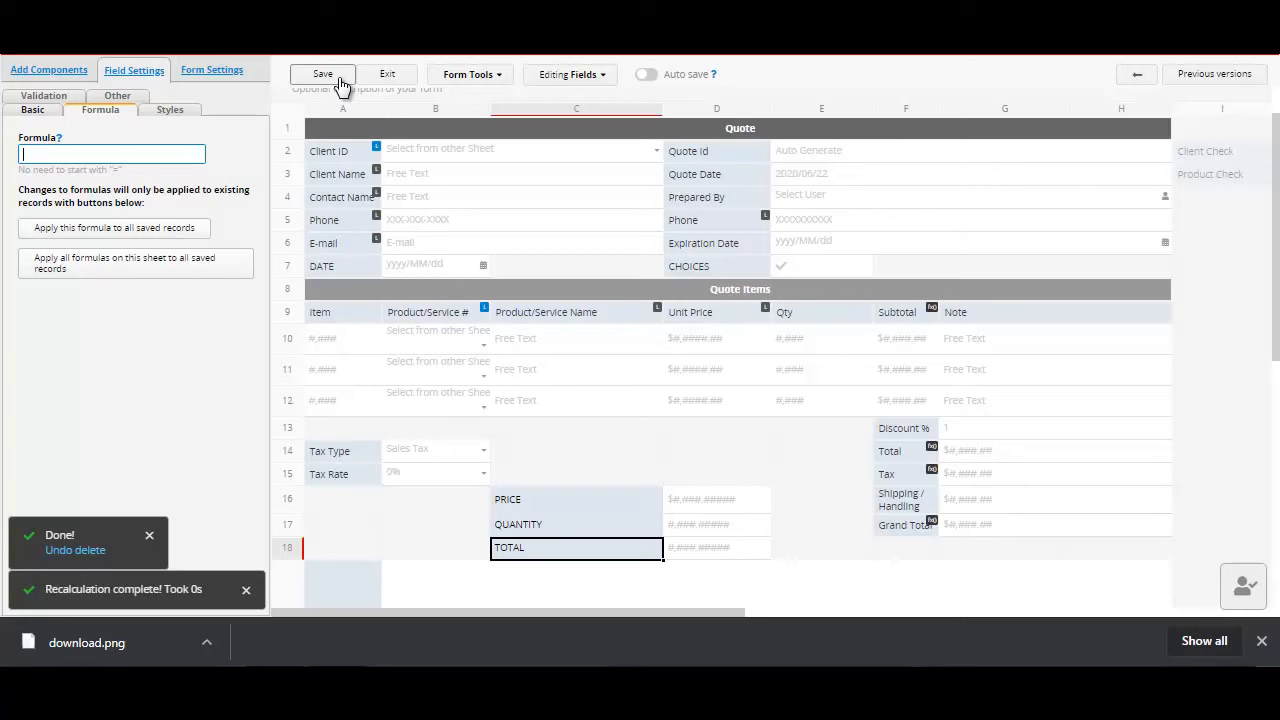
Step: Set the TOTAL field's formula to C16*C17, save the Quotes design and apply all its formulas to saved records
key("Up")
key("Up")
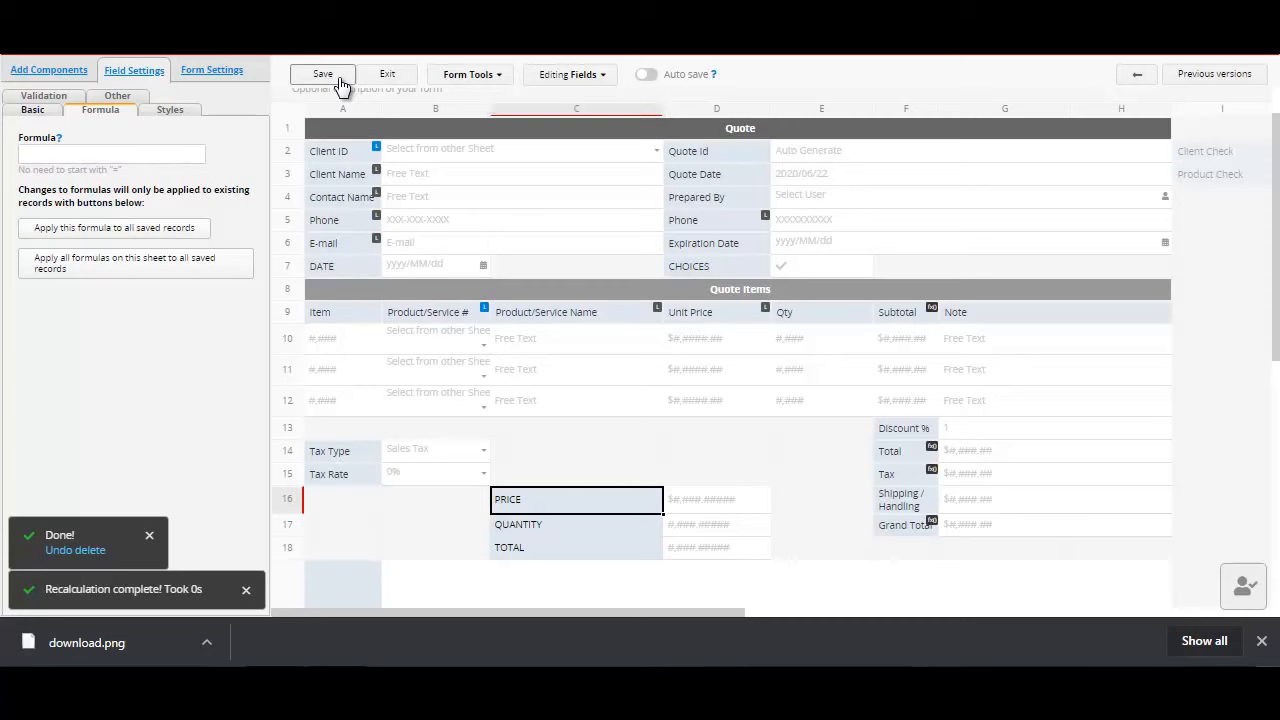
key("Down")
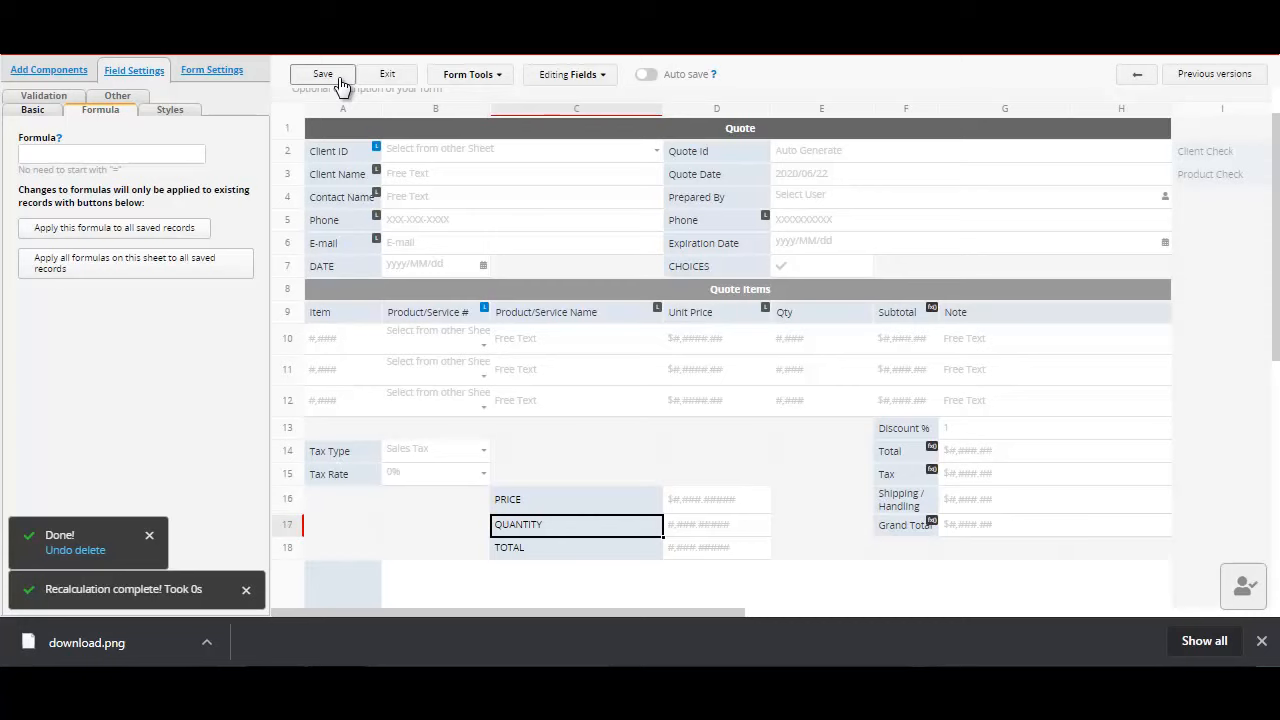
key("Down")
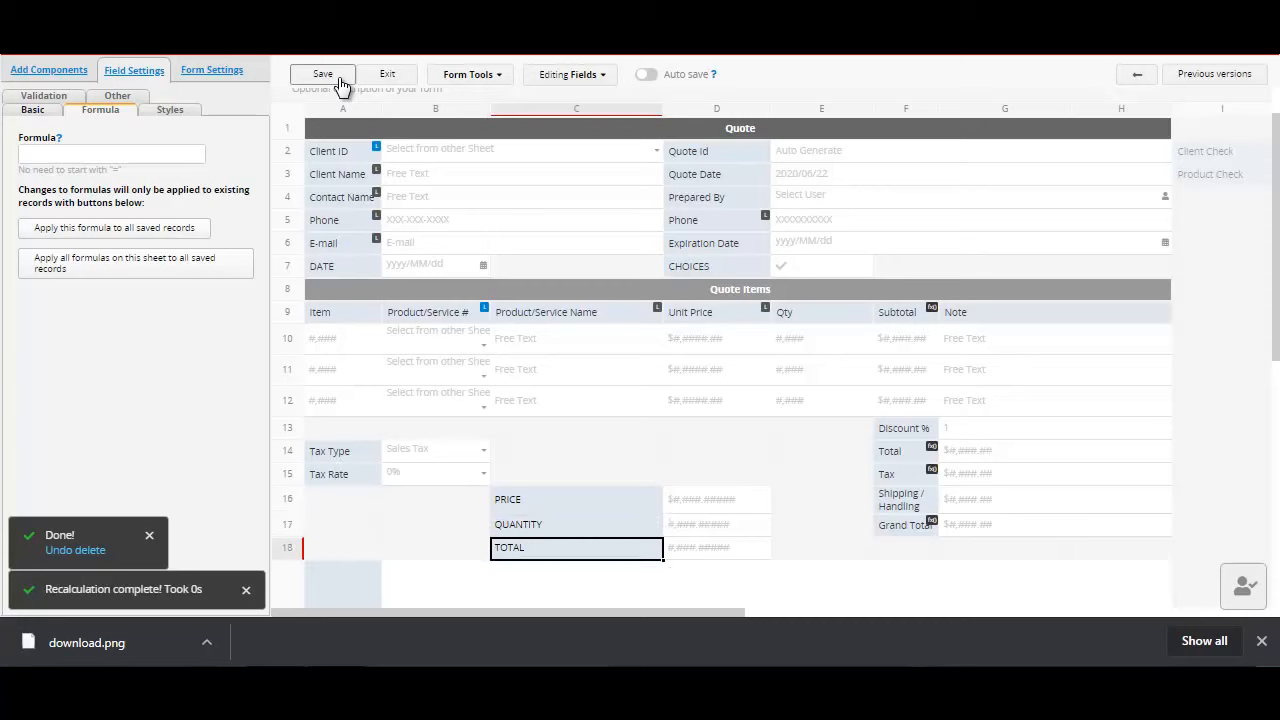
type("C16")
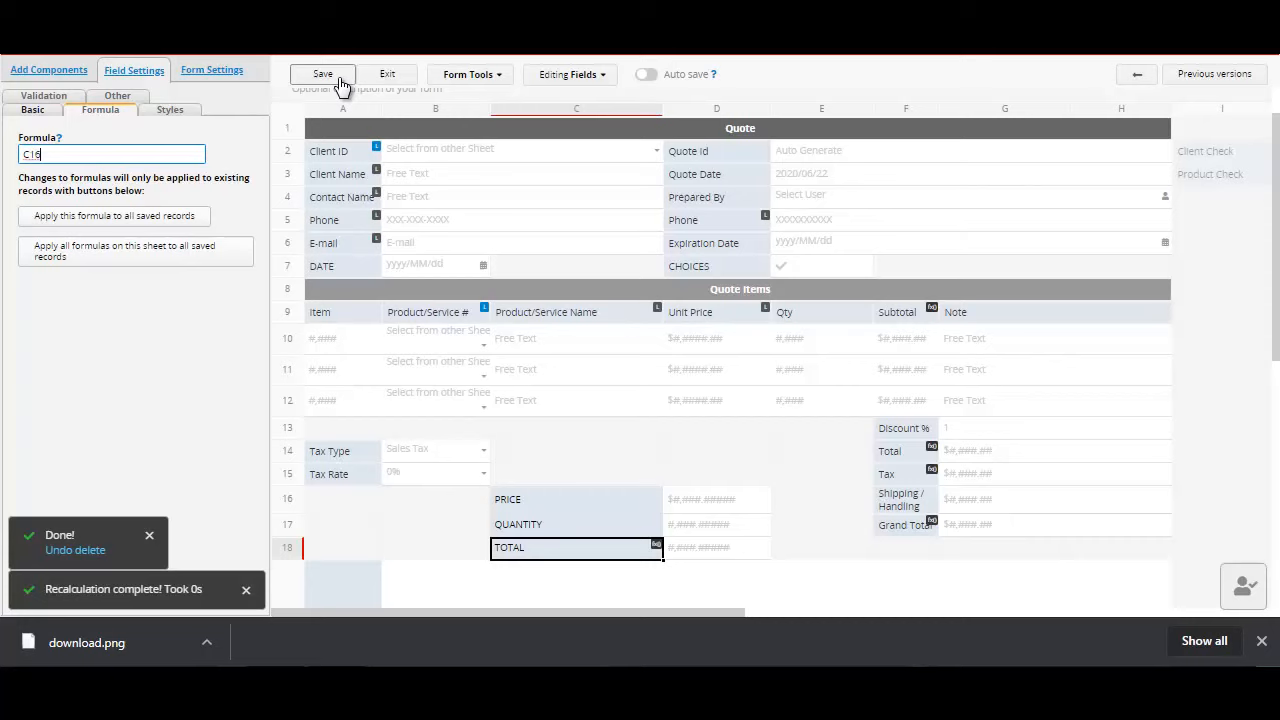
type("*C17")
left_click(340, 80)
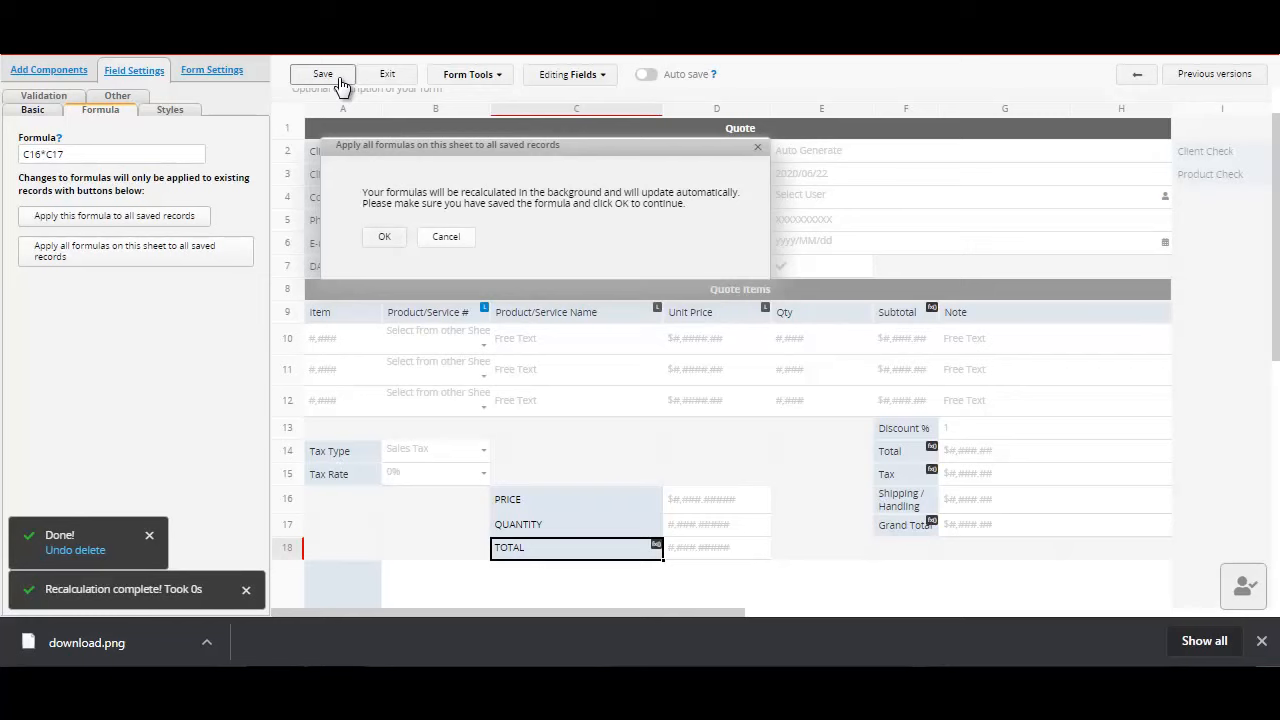
key("Return")
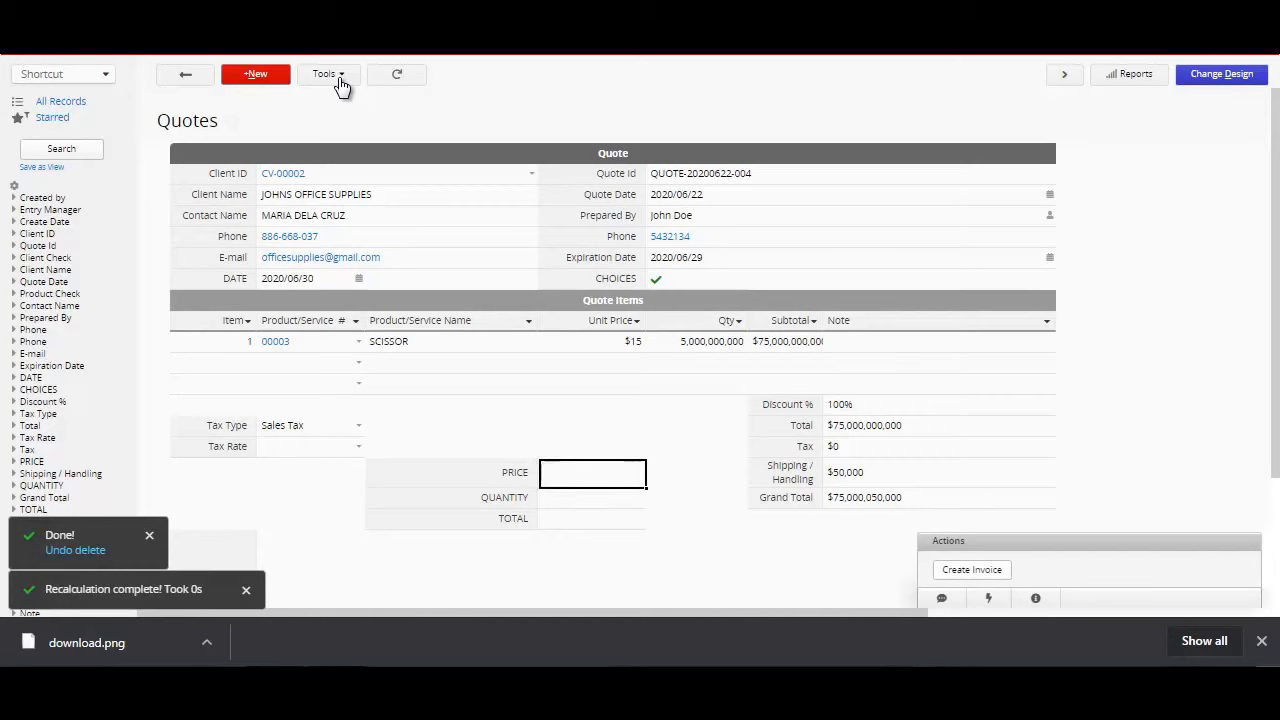
Step: Set the quote's PRICE to 100 and QUANTITY to 500, and save the record
type("100")
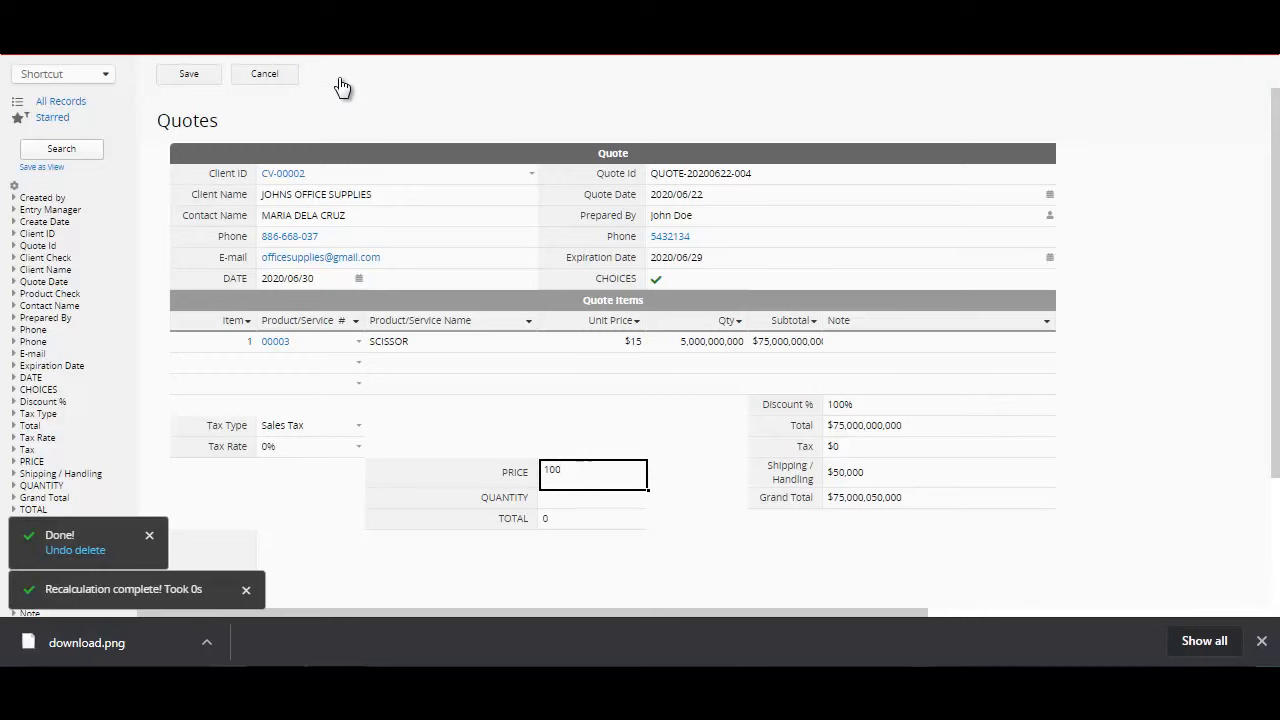
key("Tab")
type("500")
key("Tab")
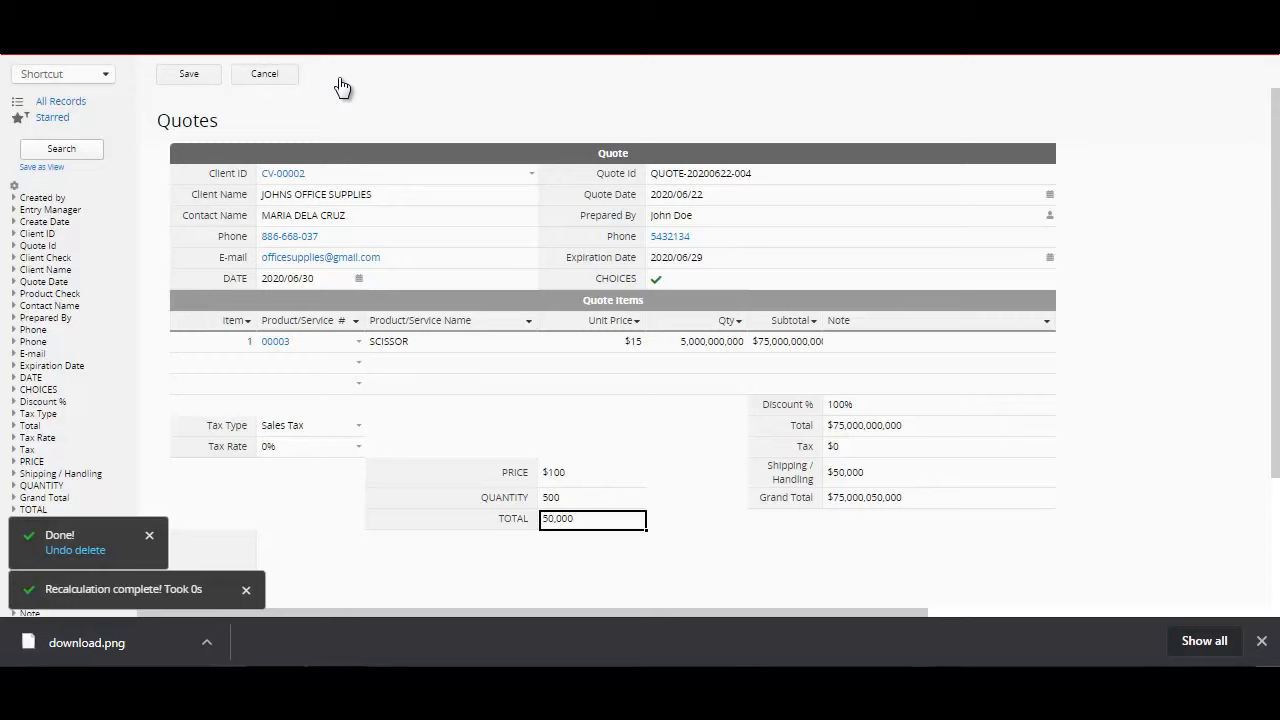
mouse_move(342, 88)
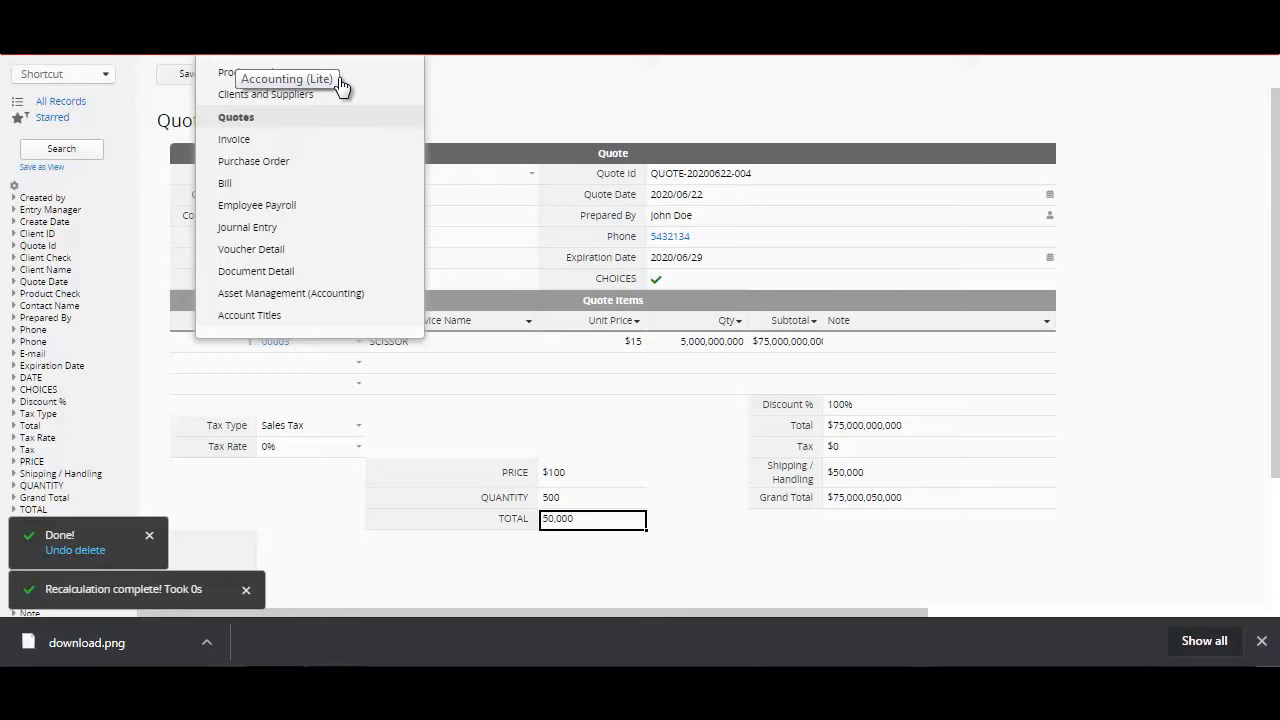
key("ctrl+s")
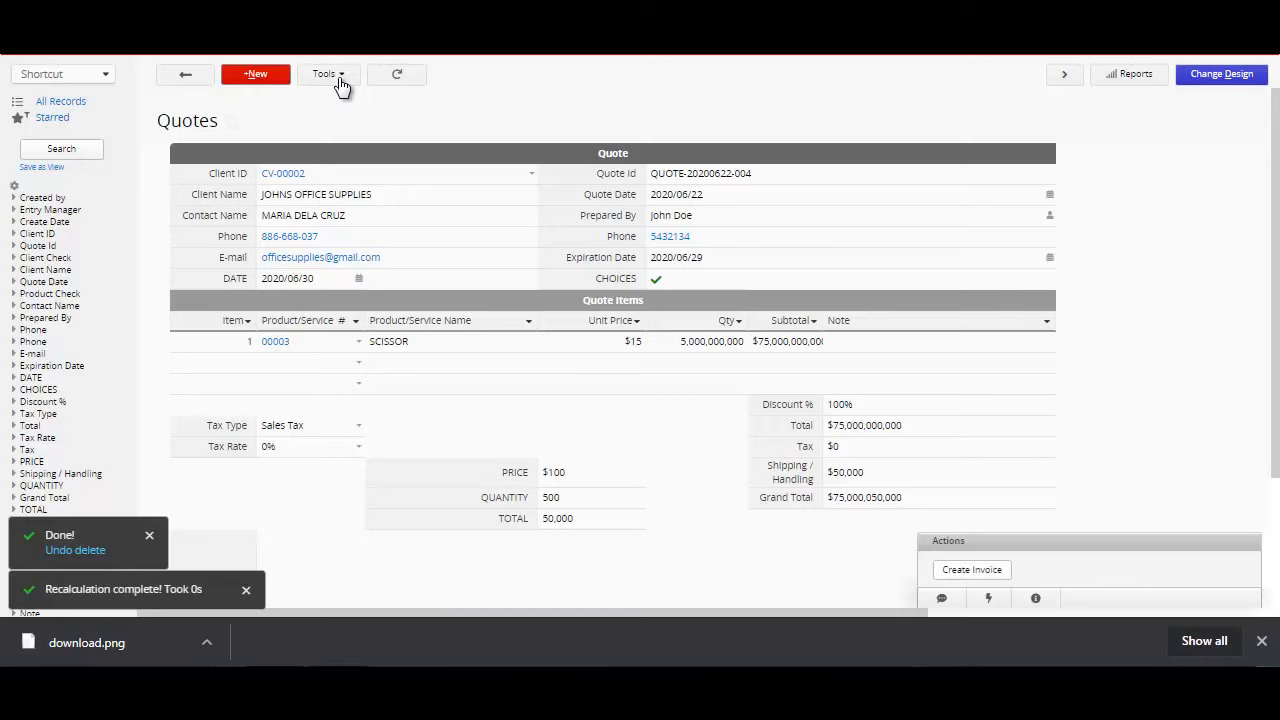
Step: Open the Gel Ink Pen 0.5 Blue quote from the Quotes listing, set PRICE to 20 and QUANTITY to 100, and save it
left_click(185, 75)
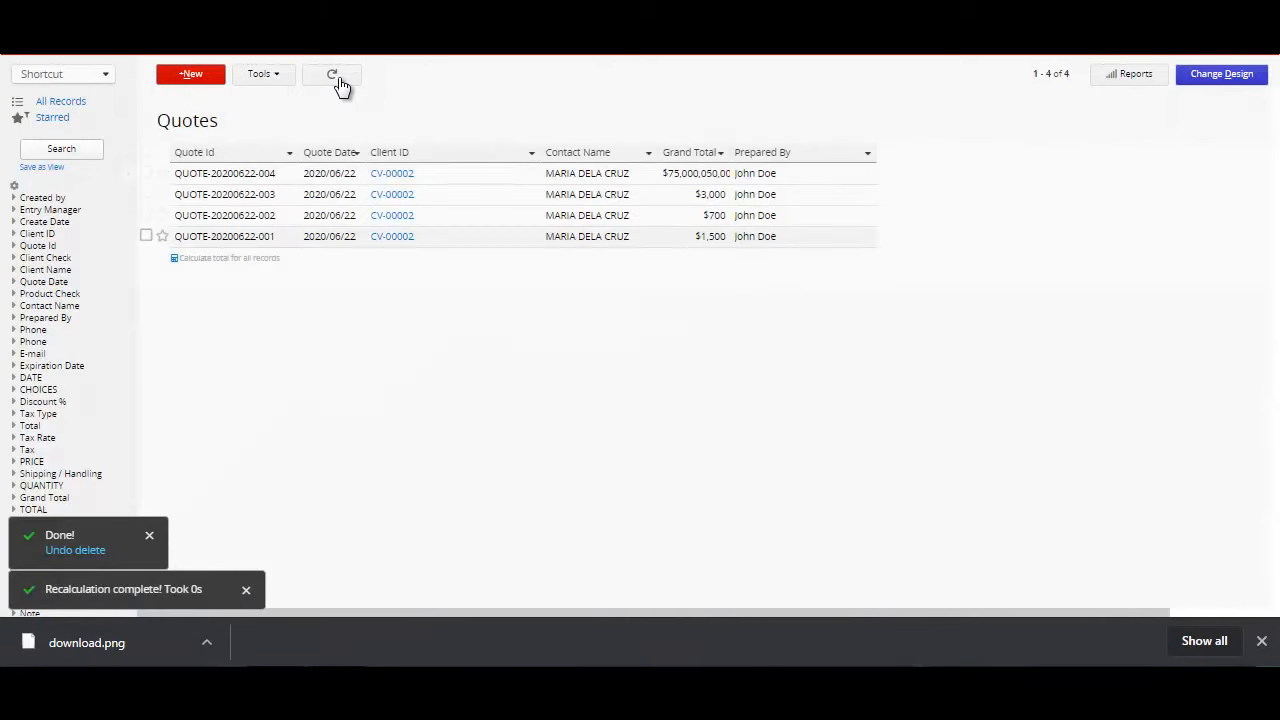
left_click(337, 79)
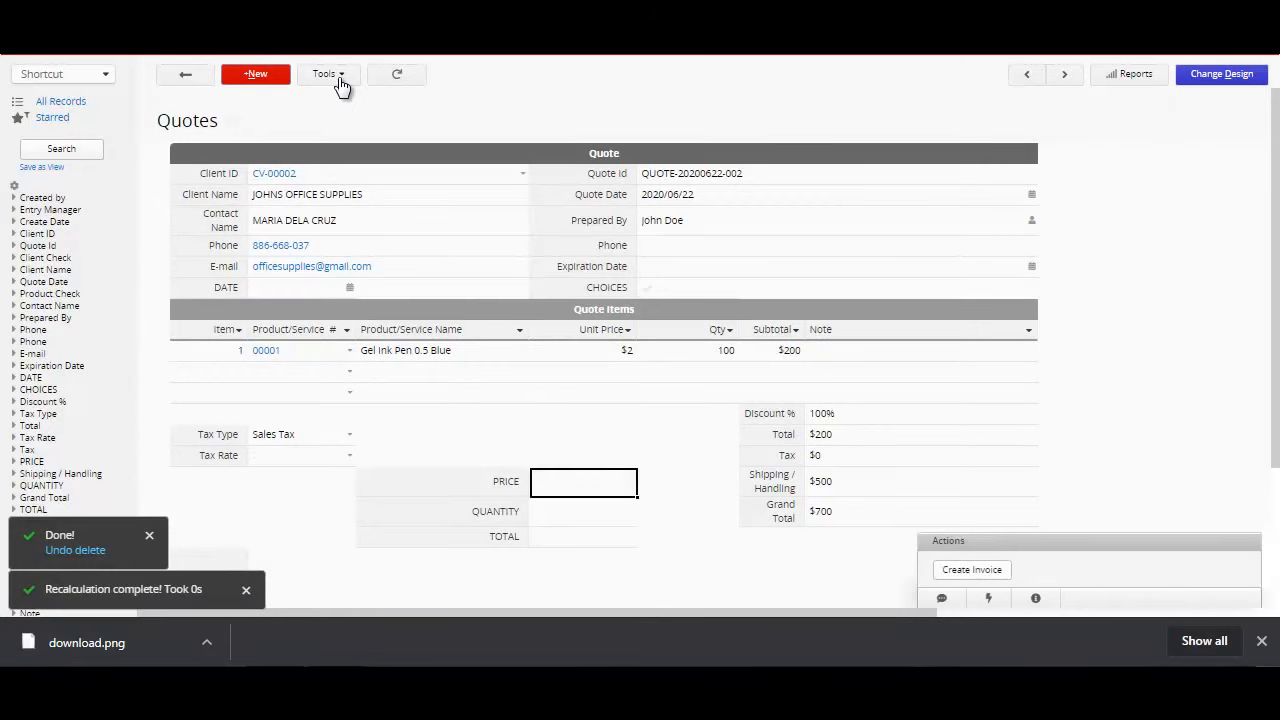
type("20")
key("Tab")
type("100")
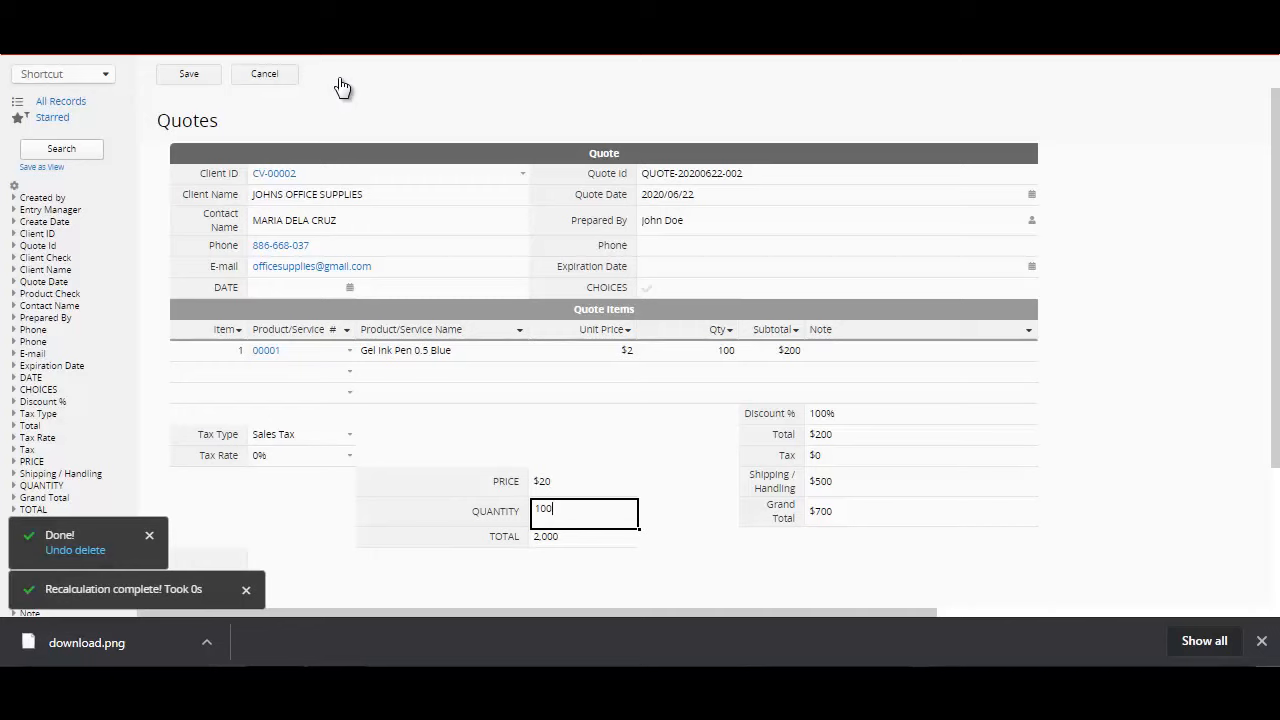
key("Tab")
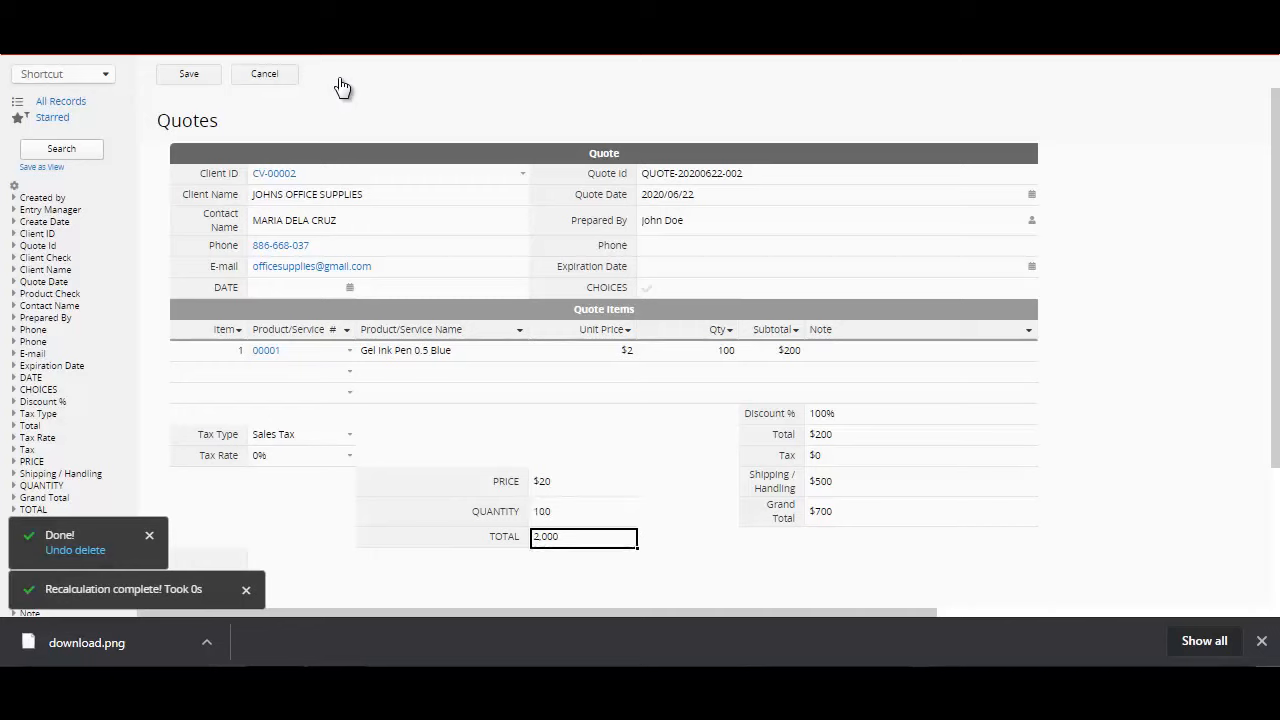
key("ctrl+s")
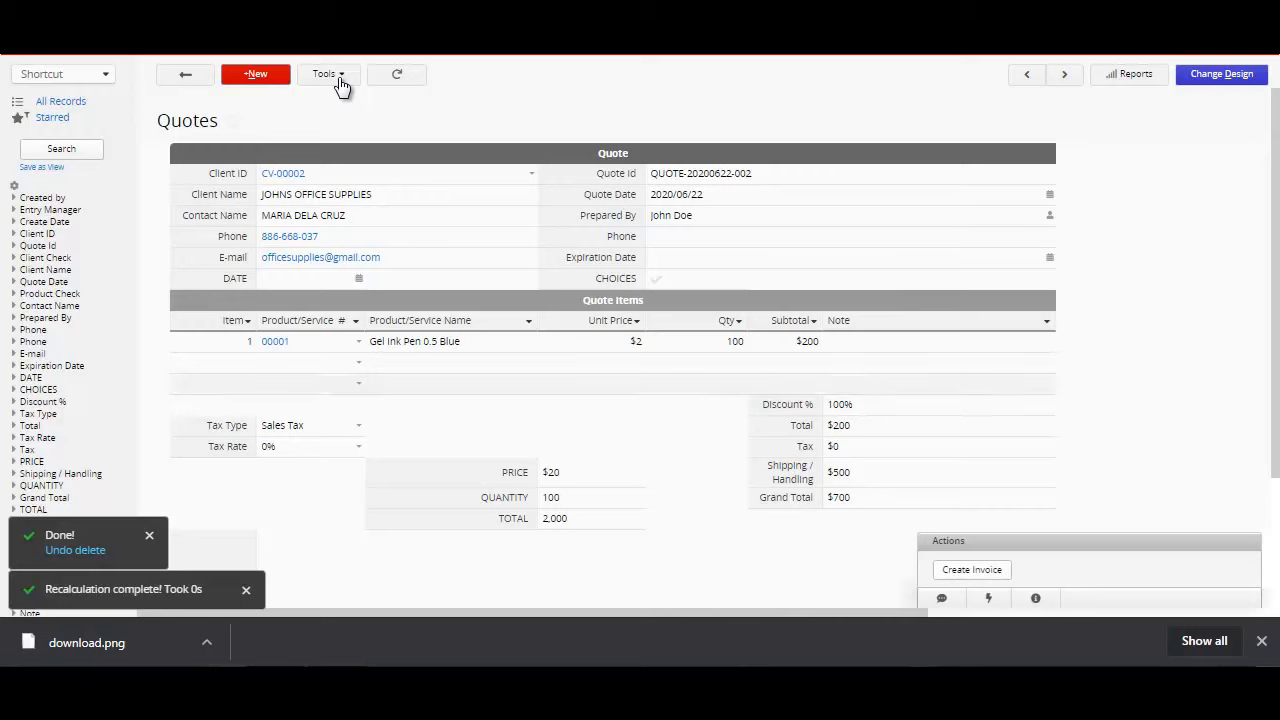
left_click(338, 80)
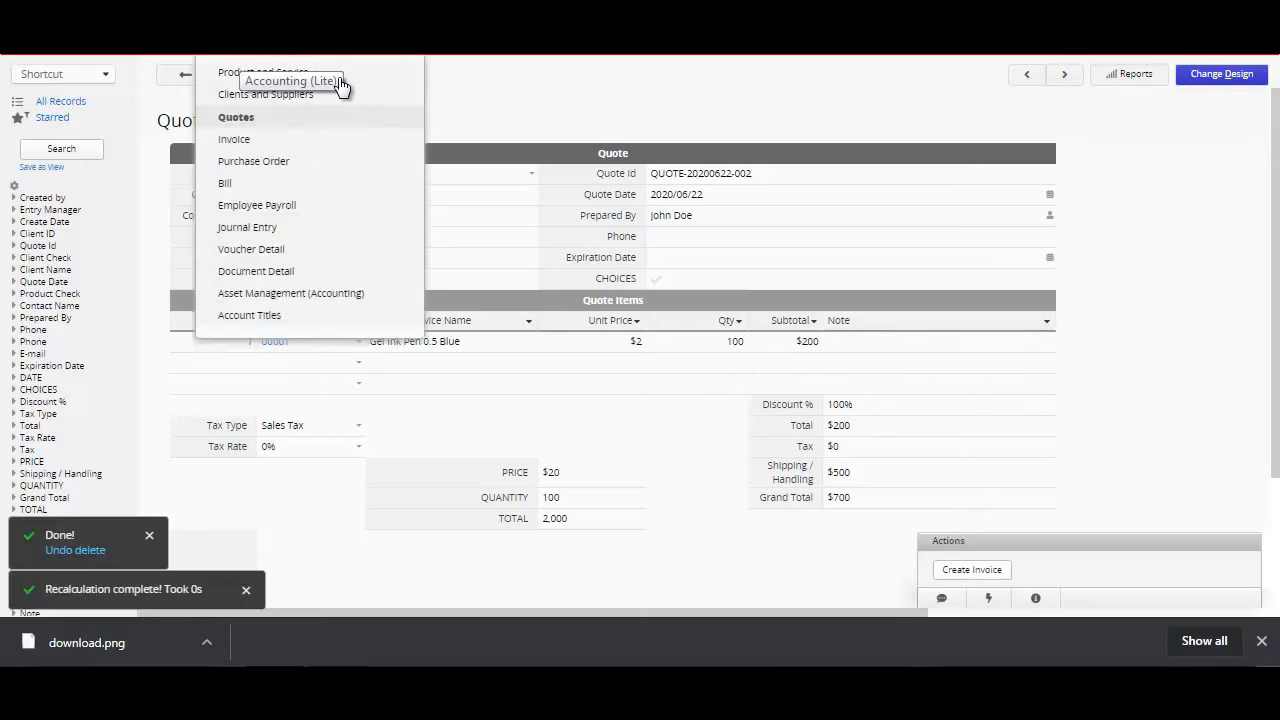
left_click(340, 80)
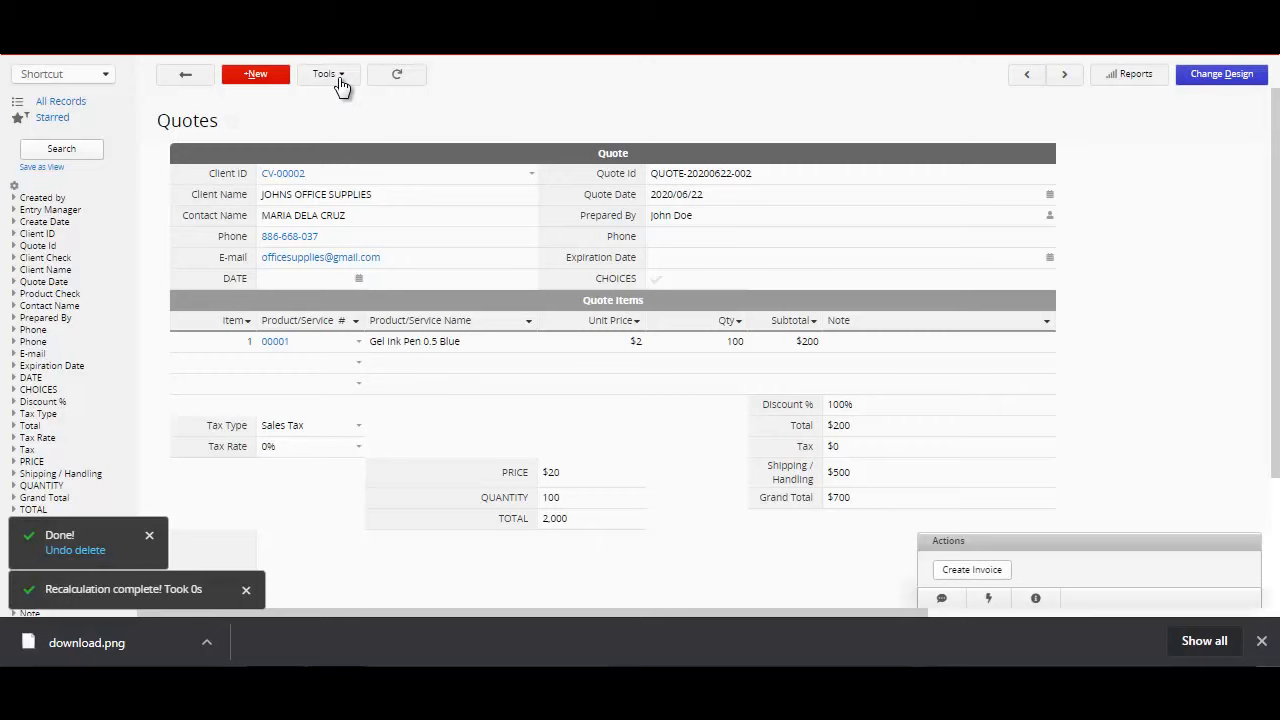
left_click(328, 74)
left_click(328, 74)
Step: Open the template installation list and examine the enlarged flow diagram of the Sales Order Management template
mouse_move(180, 44)
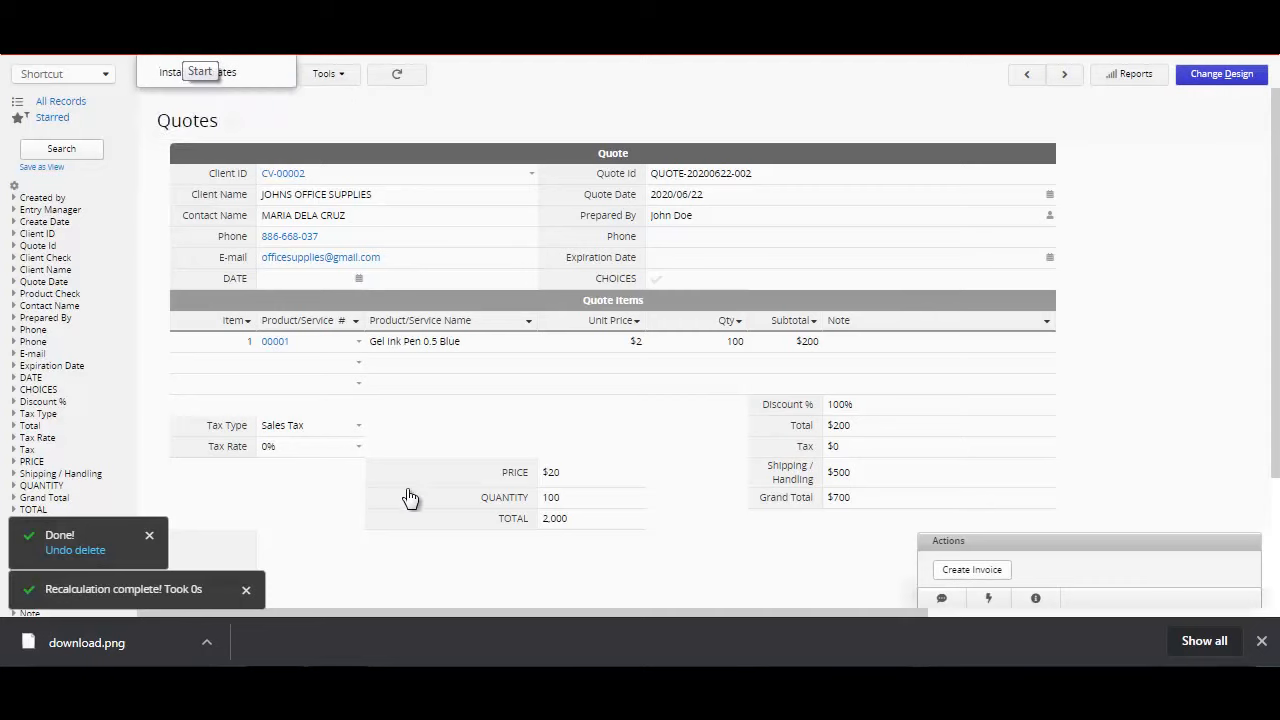
left_click(197, 72)
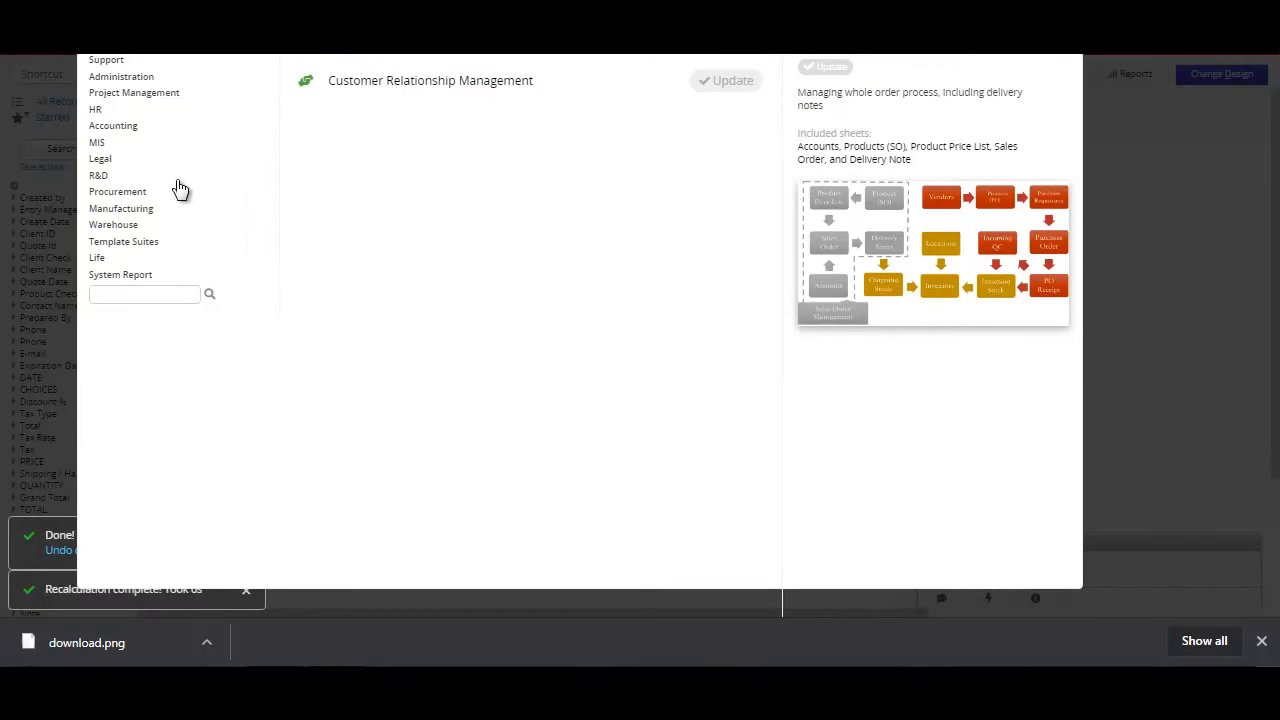
left_click(551, 604)
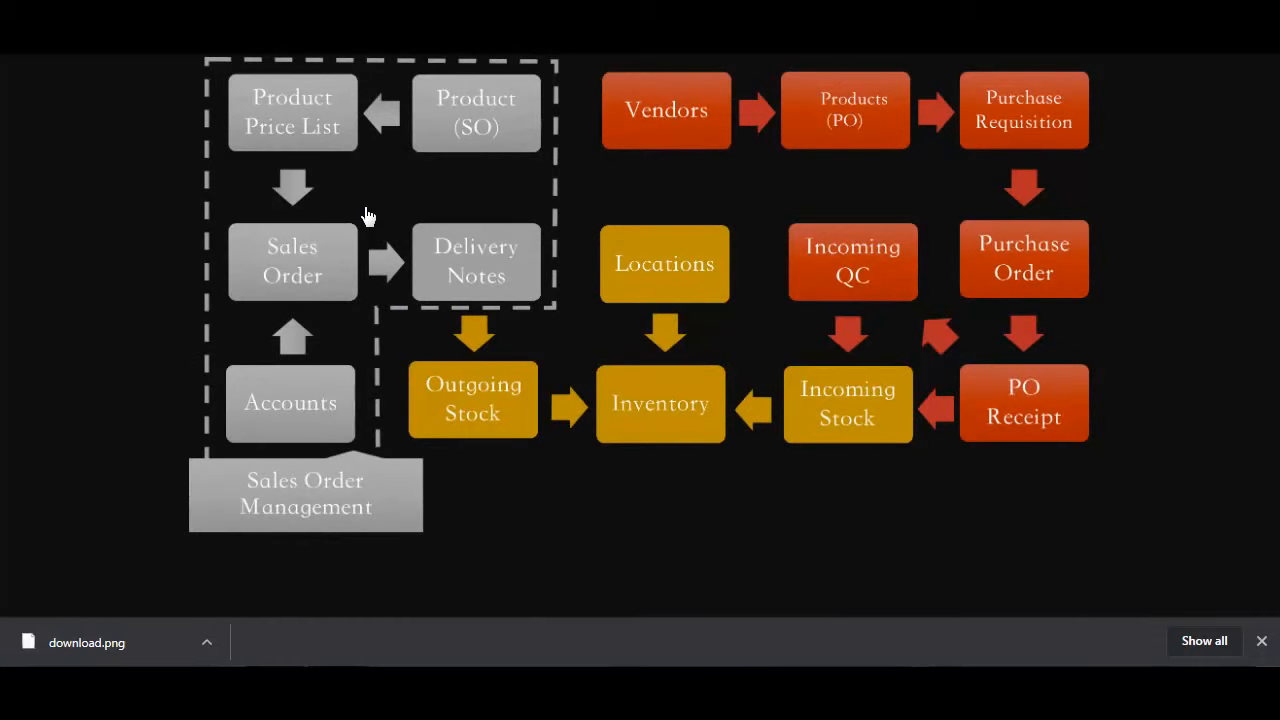
left_click(418, 118)
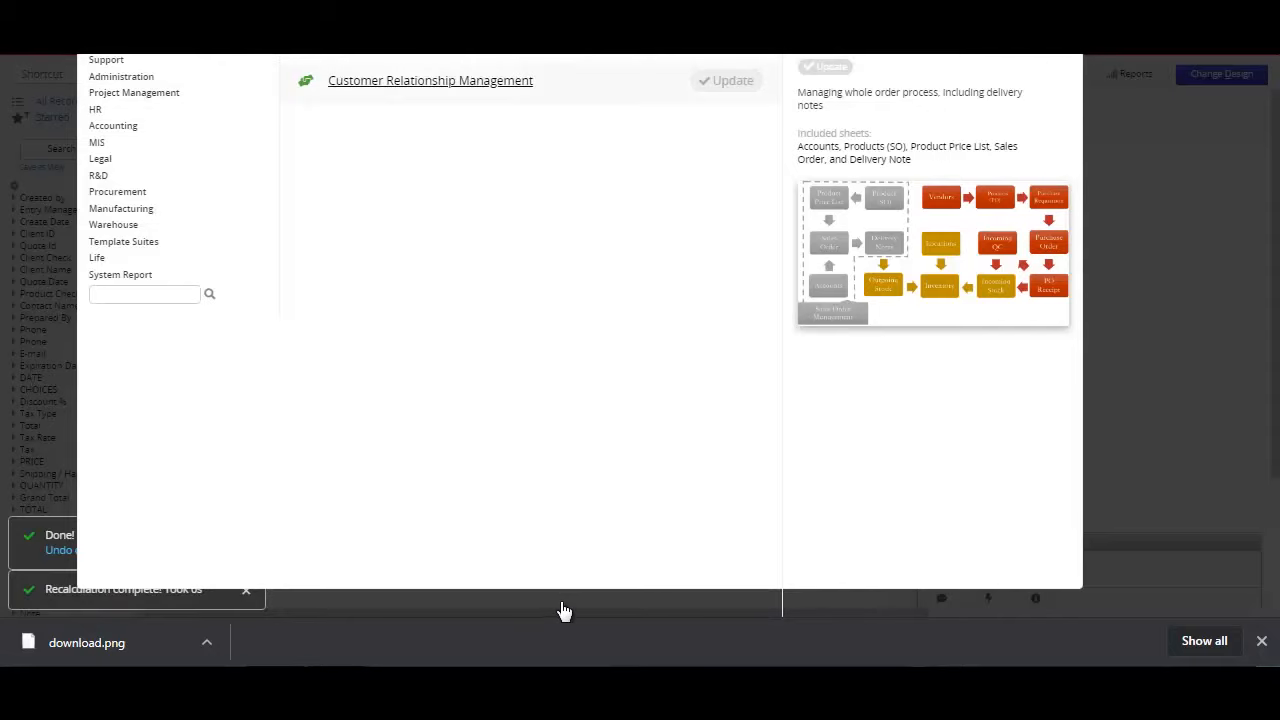